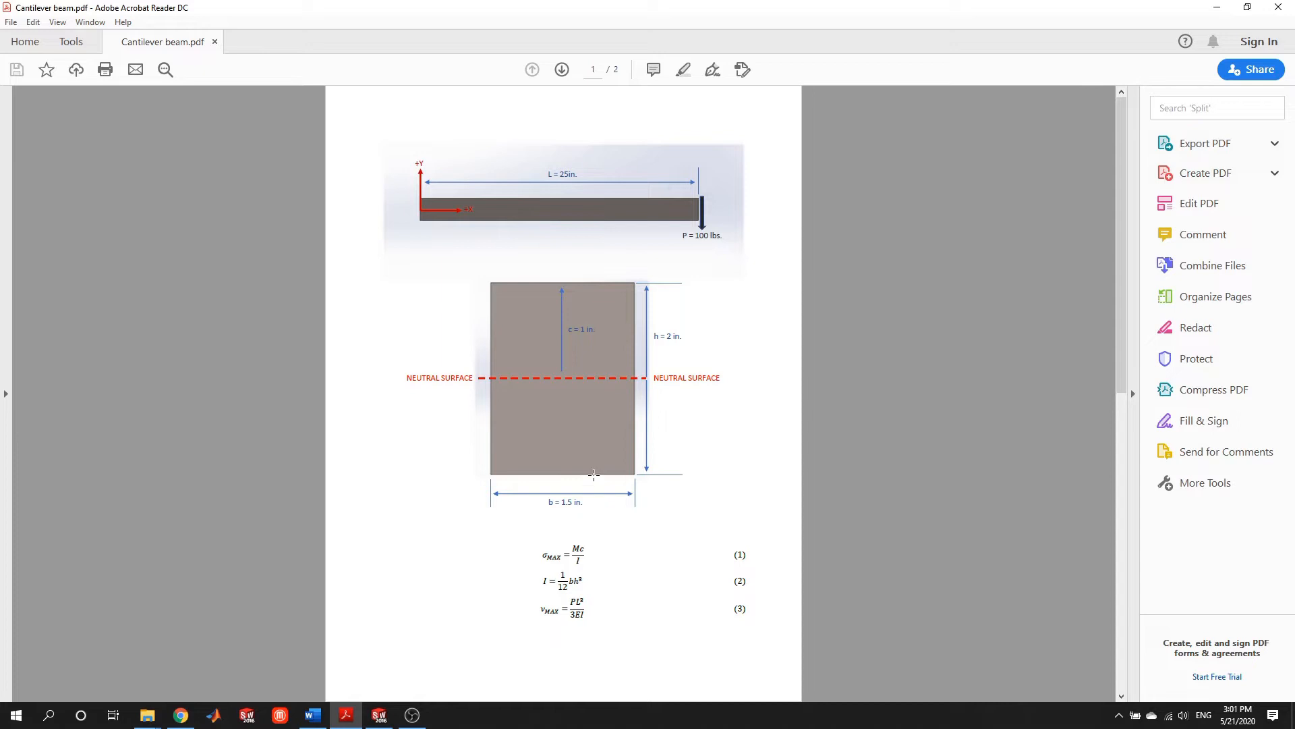
Review the cantilever beam document's load and dimensions, its stress, inertia and deflection equations, and the stress-strain diagram
{"action": "scroll", "coordinate": [593, 478], "scroll_direction": "down", "scroll_amount": 1}
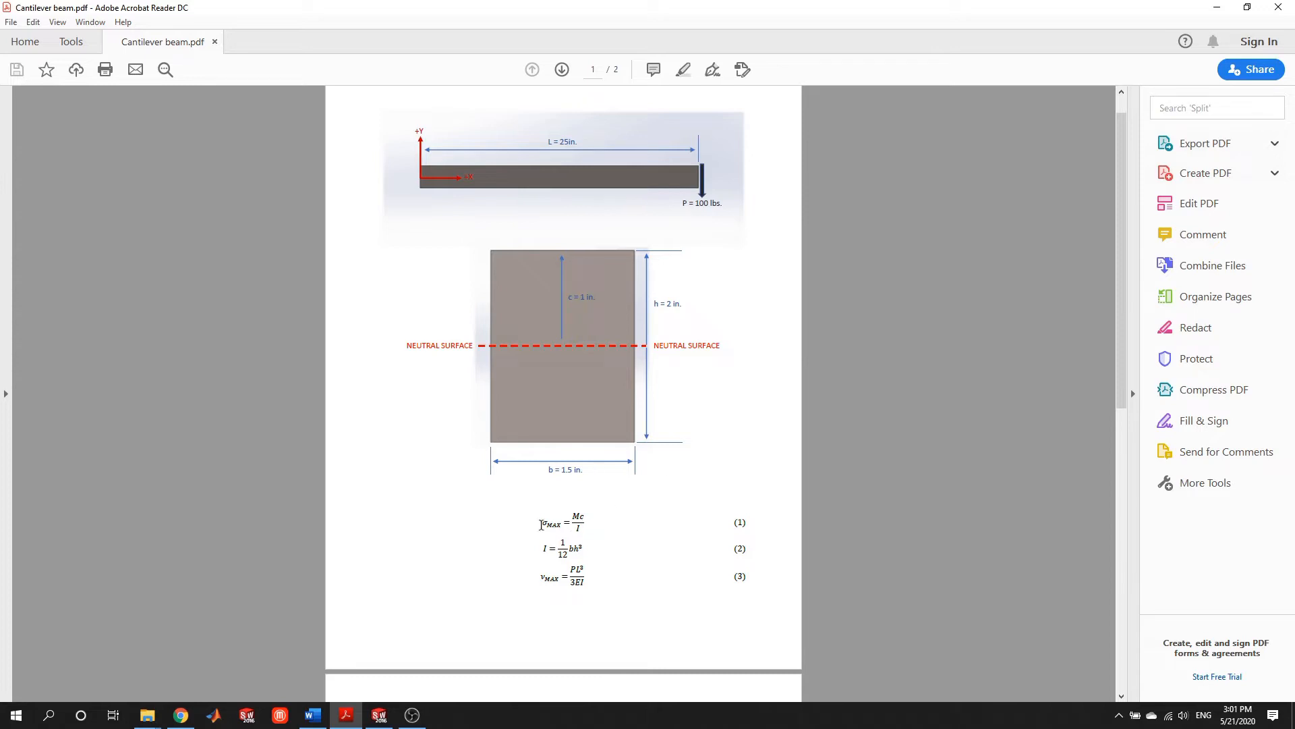
{"action": "scroll", "coordinate": [744, 419], "scroll_direction": "up", "scroll_amount": 1}
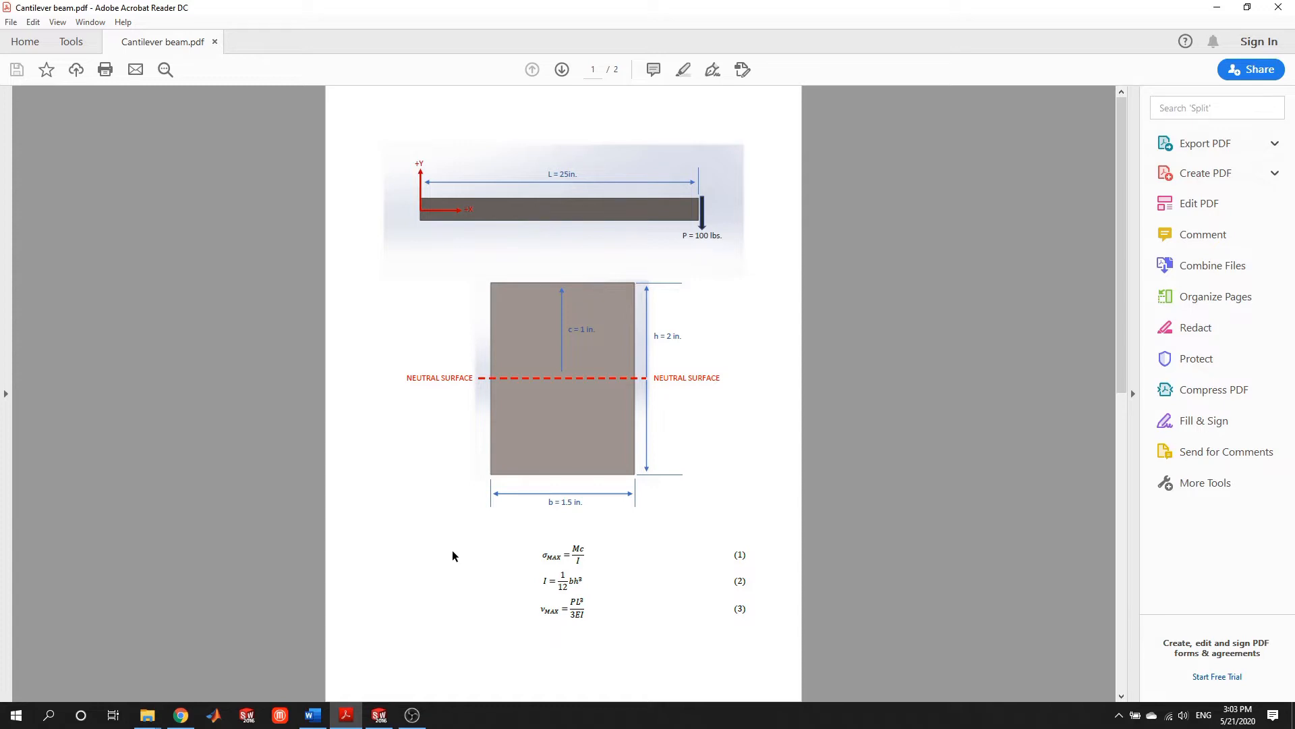
{"action": "scroll", "coordinate": [435, 530], "scroll_direction": "down", "scroll_amount": 2}
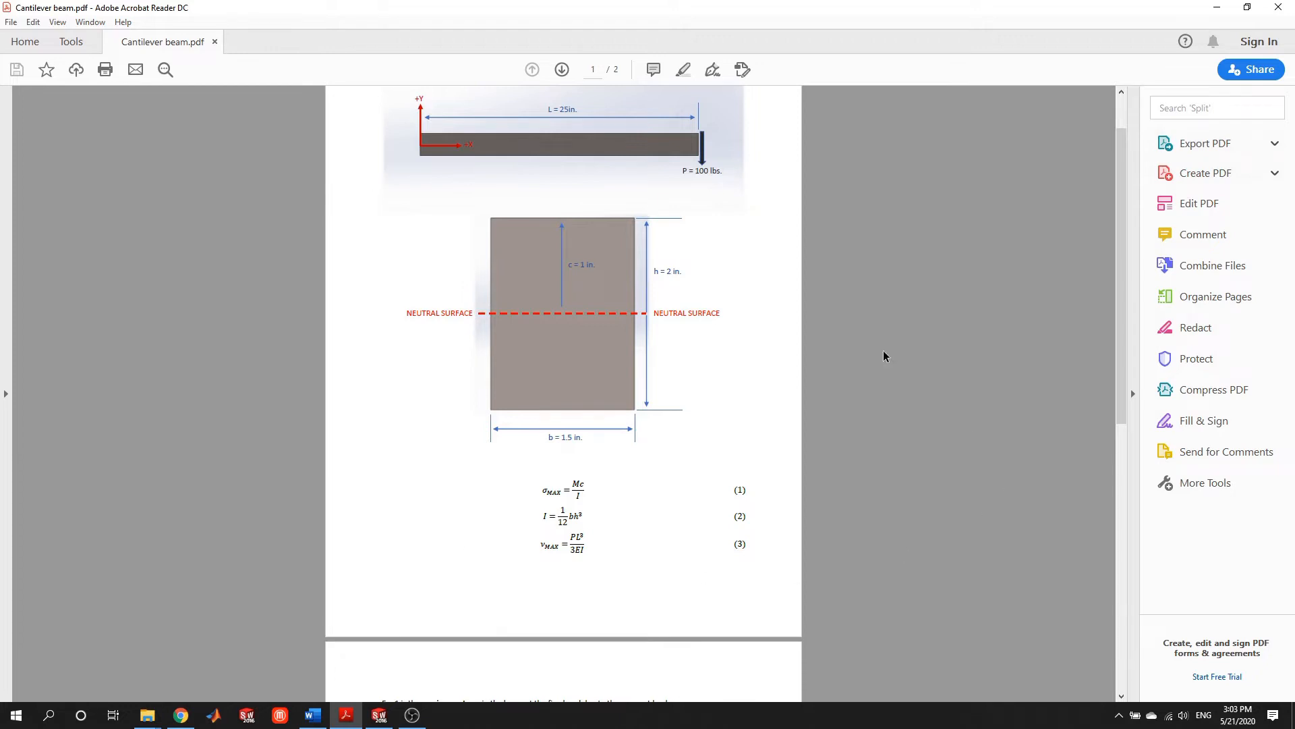
{"action": "scroll", "coordinate": [880, 359], "scroll_direction": "up", "scroll_amount": 1}
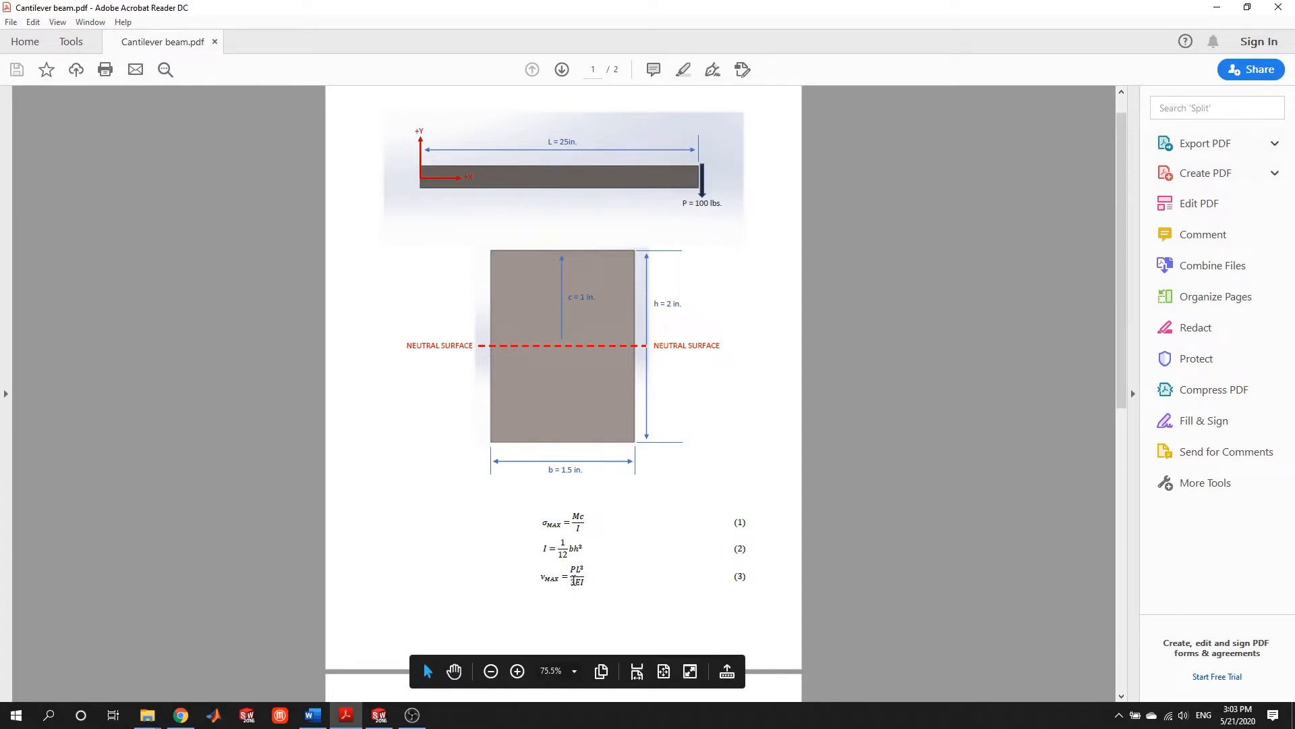
{"action": "scroll", "coordinate": [678, 514], "scroll_direction": "down", "scroll_amount": 10}
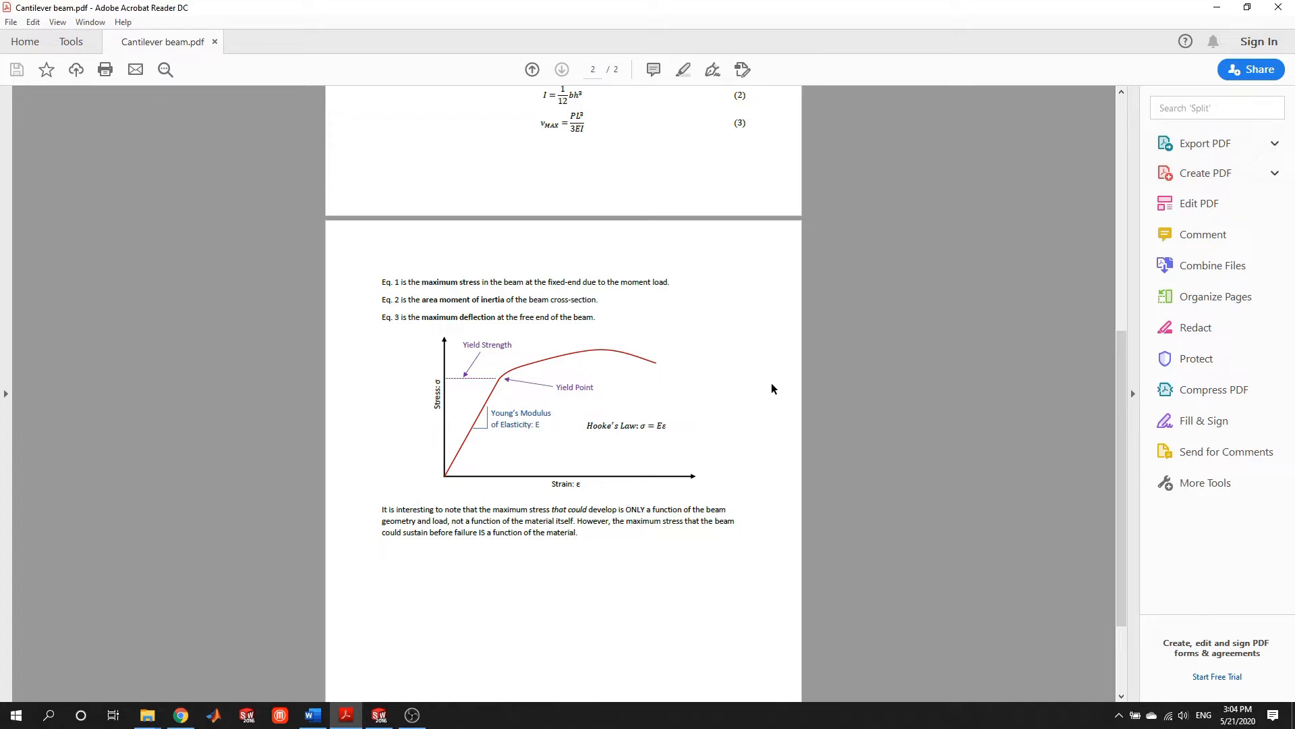
{"action": "scroll", "coordinate": [735, 416], "scroll_direction": "up", "scroll_amount": 2}
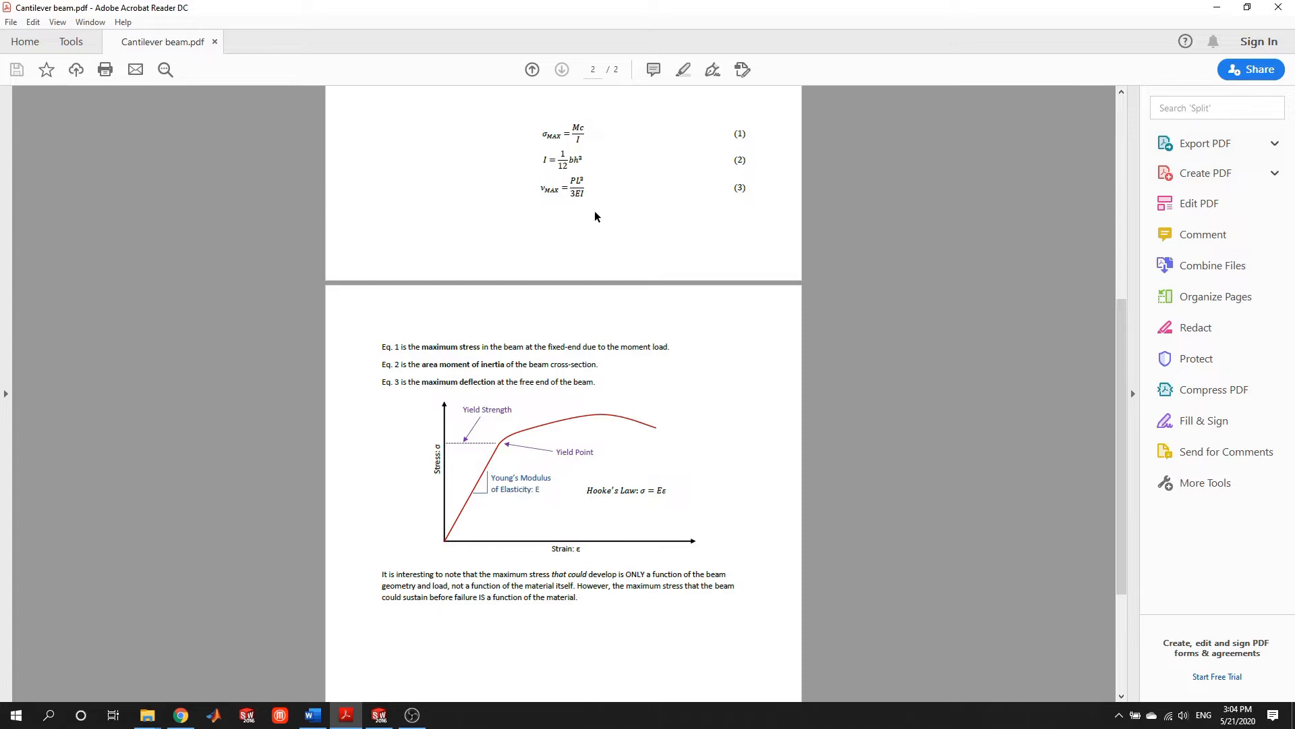
{"action": "scroll", "coordinate": [595, 216], "scroll_direction": "up", "scroll_amount": 8}
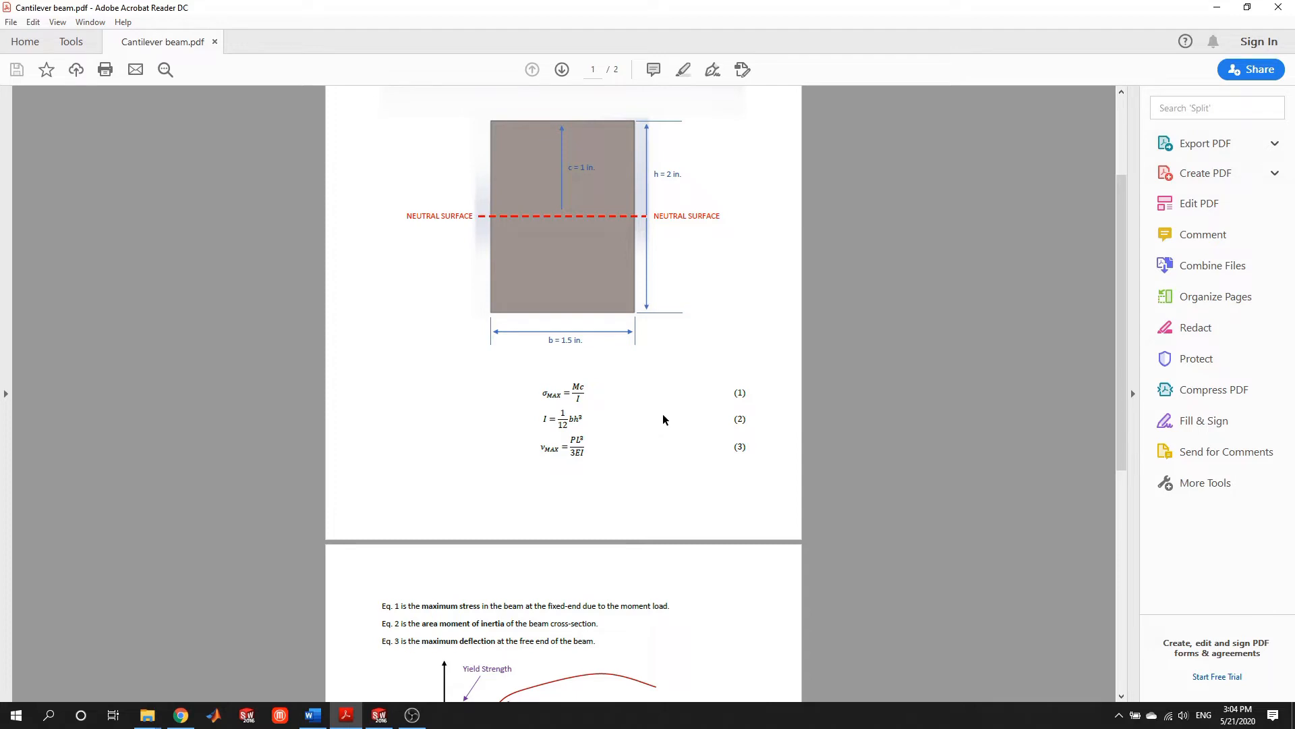
{"action": "scroll", "coordinate": [663, 419], "scroll_direction": "down", "scroll_amount": 4}
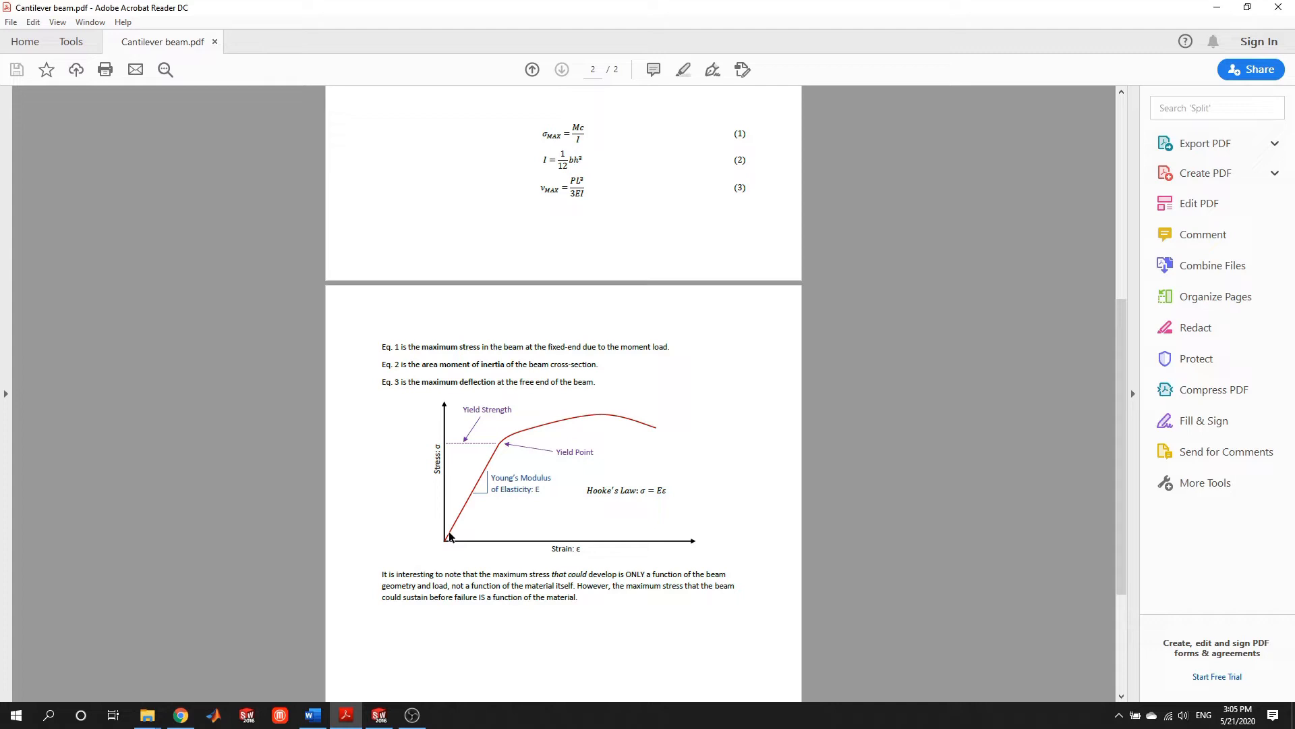
{"action": "scroll", "coordinate": [675, 484], "scroll_direction": "up", "scroll_amount": 6}
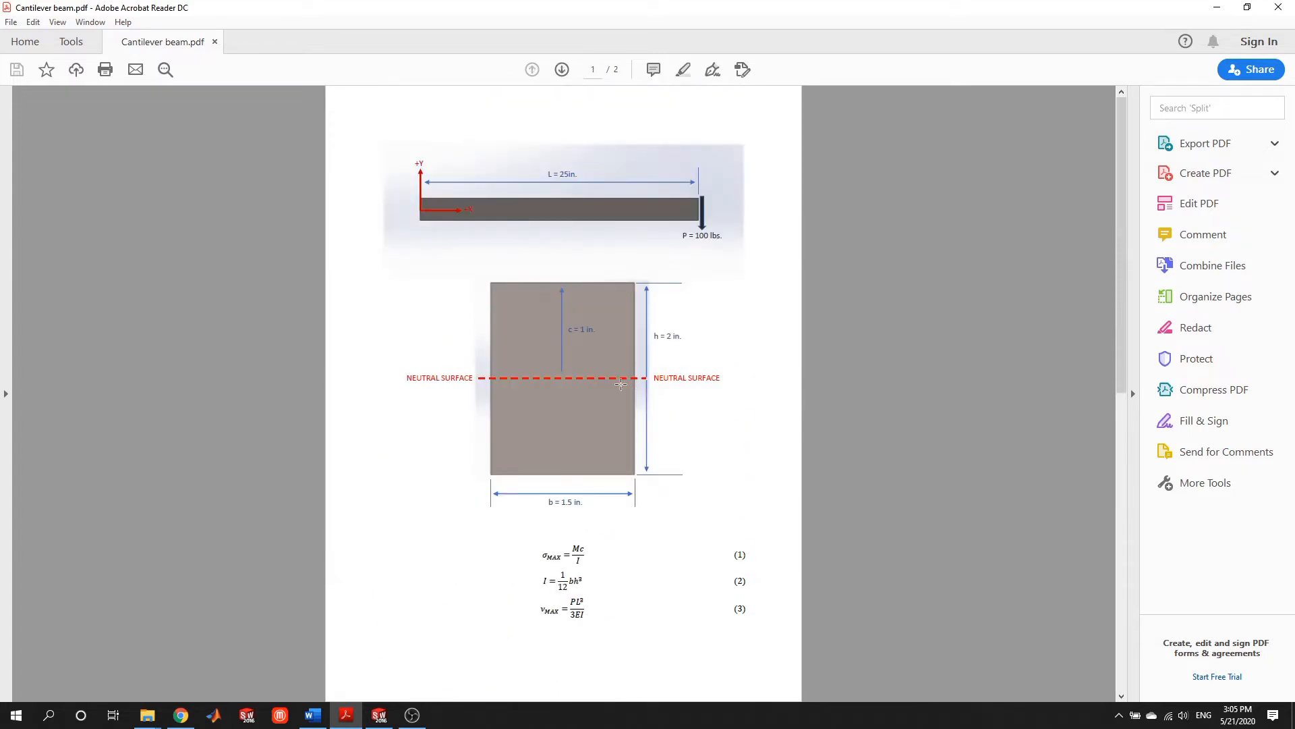
Switch to the beam part in SOLIDWORKS and create a new simulation study of type Static
{"action": "left_click", "coordinate": [379, 715]}
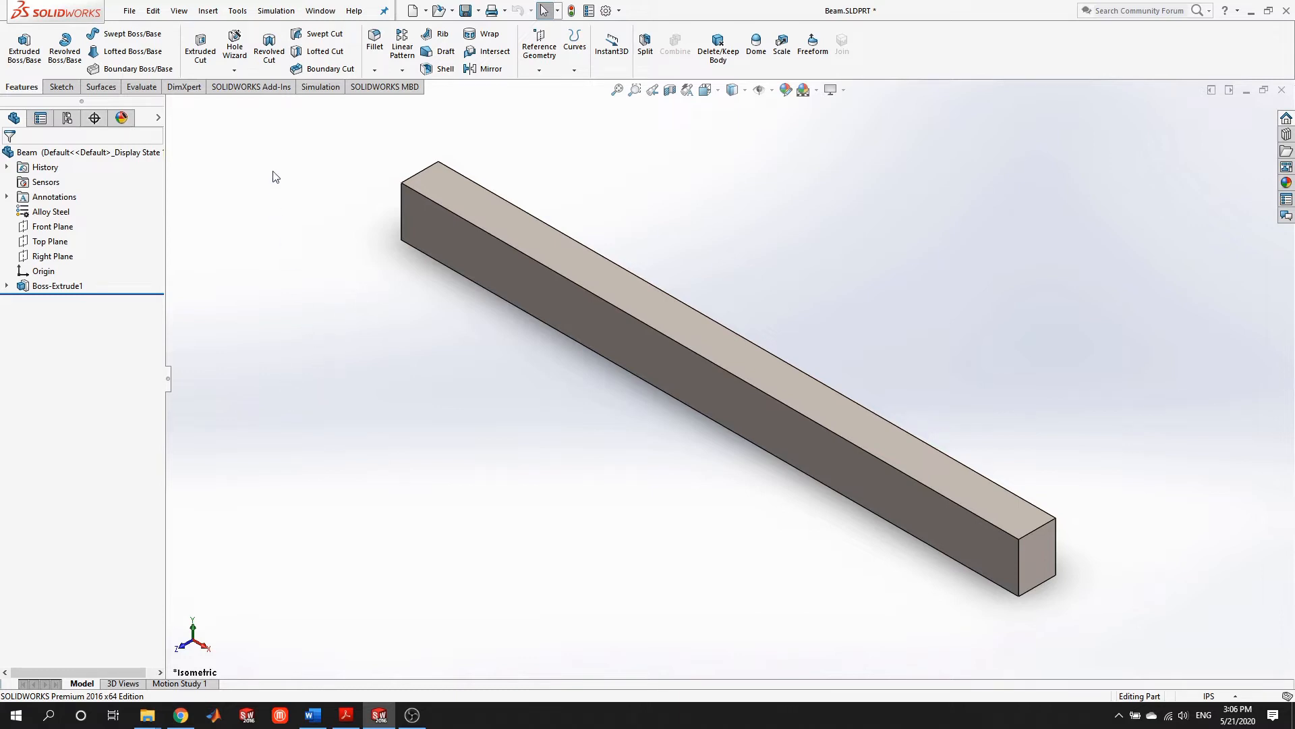
{"action": "left_click", "coordinate": [268, 87]}
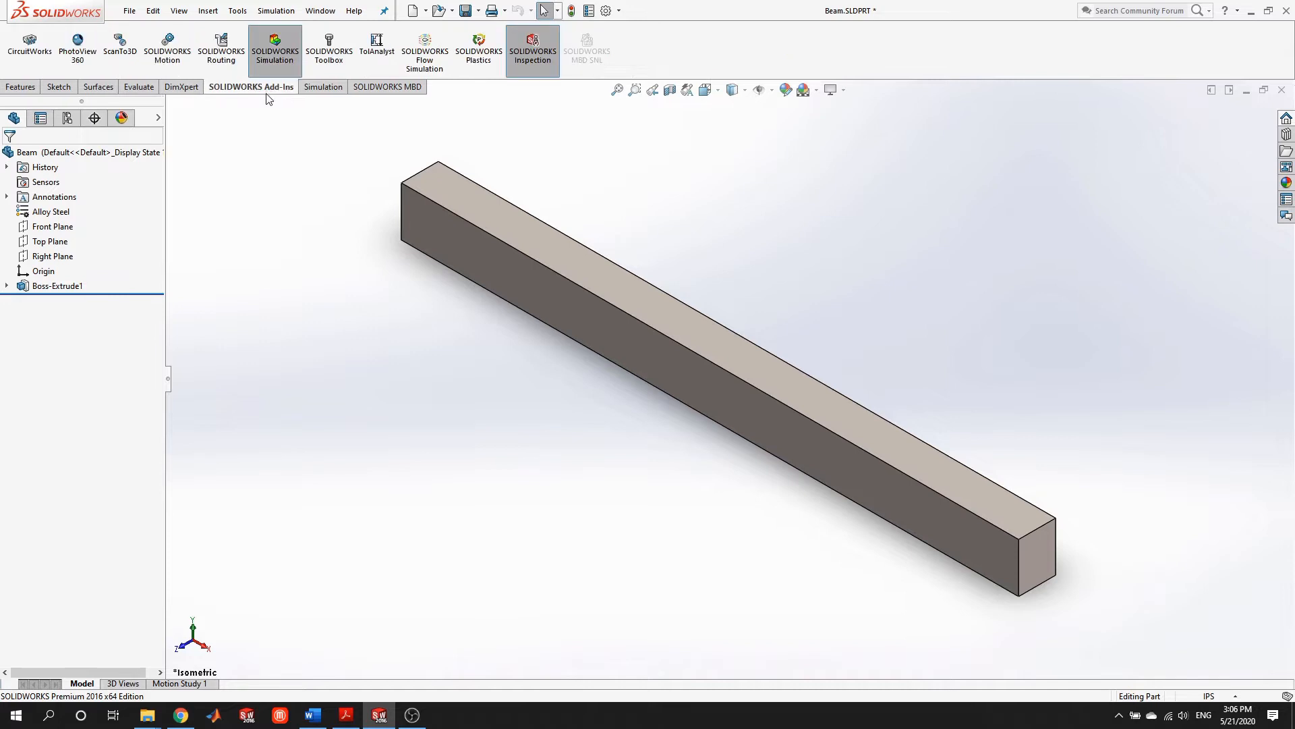
{"action": "left_click", "coordinate": [275, 60]}
{"action": "left_click", "coordinate": [331, 89]}
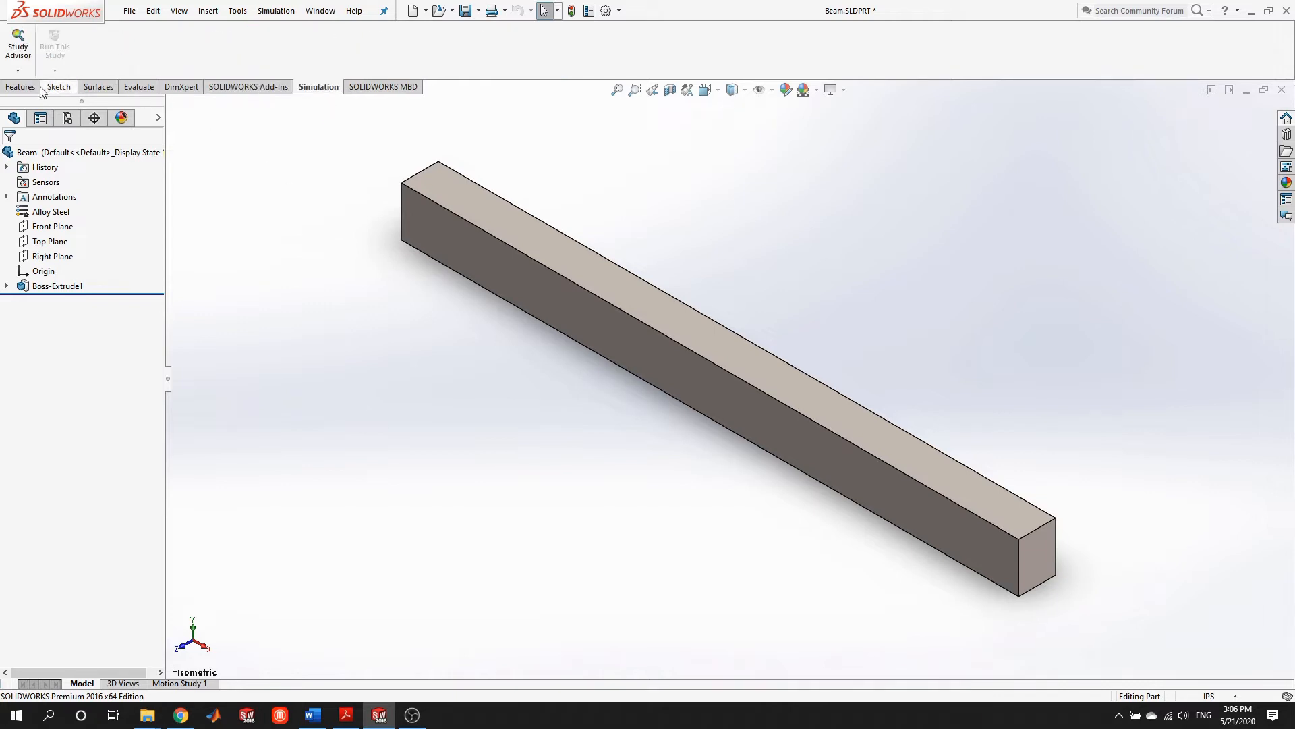
{"action": "left_click", "coordinate": [18, 70]}
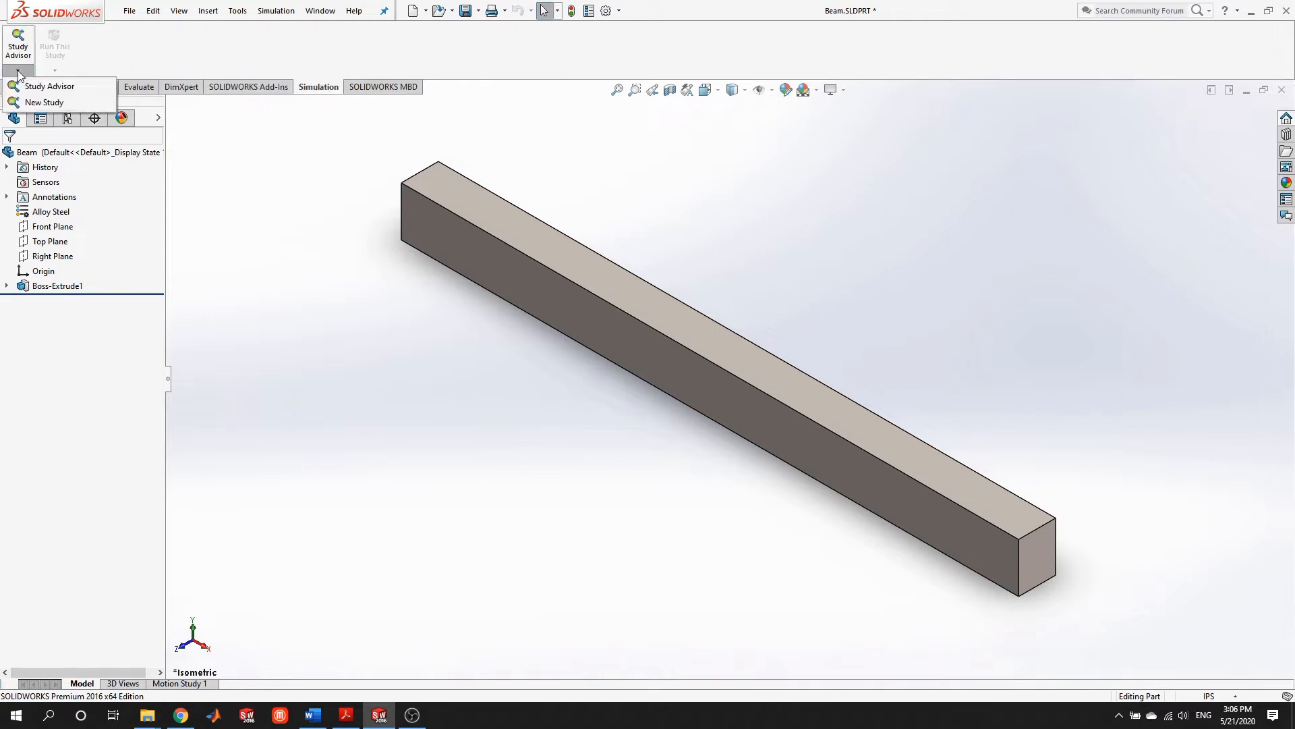
{"action": "left_click", "coordinate": [71, 103]}
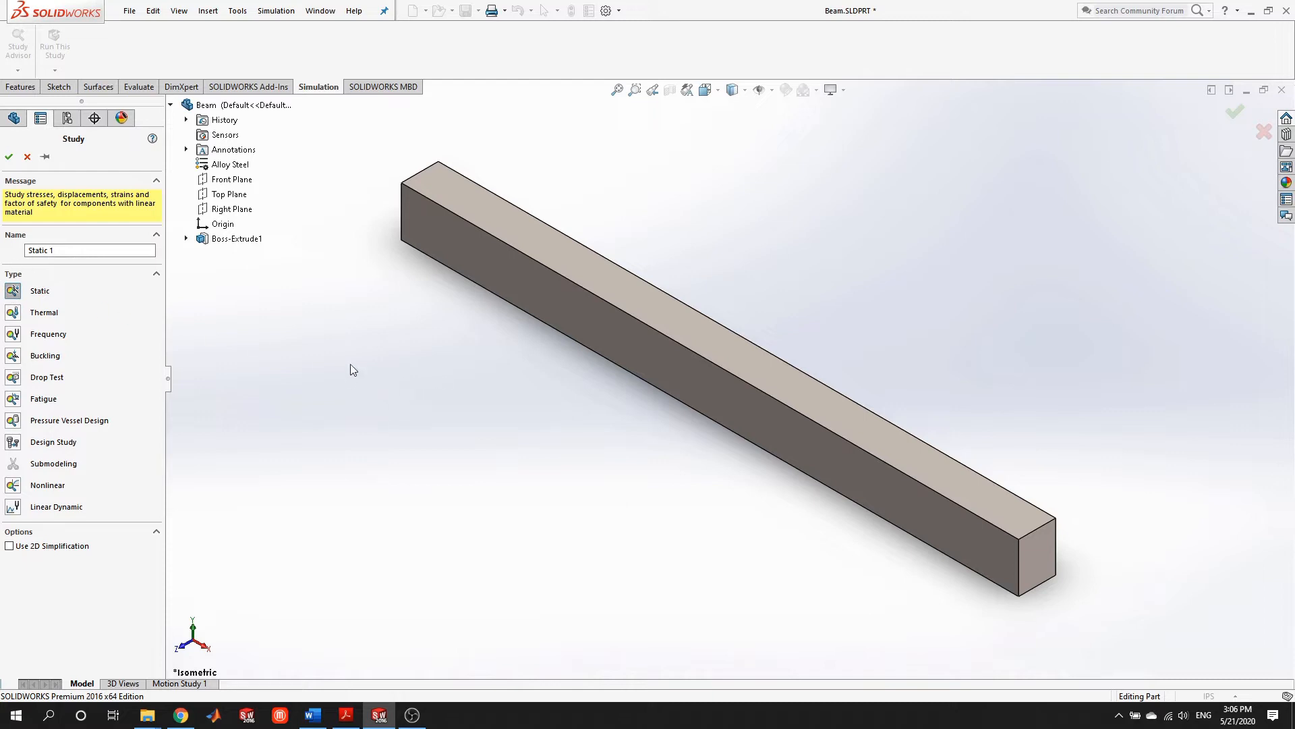
{"action": "left_click", "coordinate": [10, 156]}
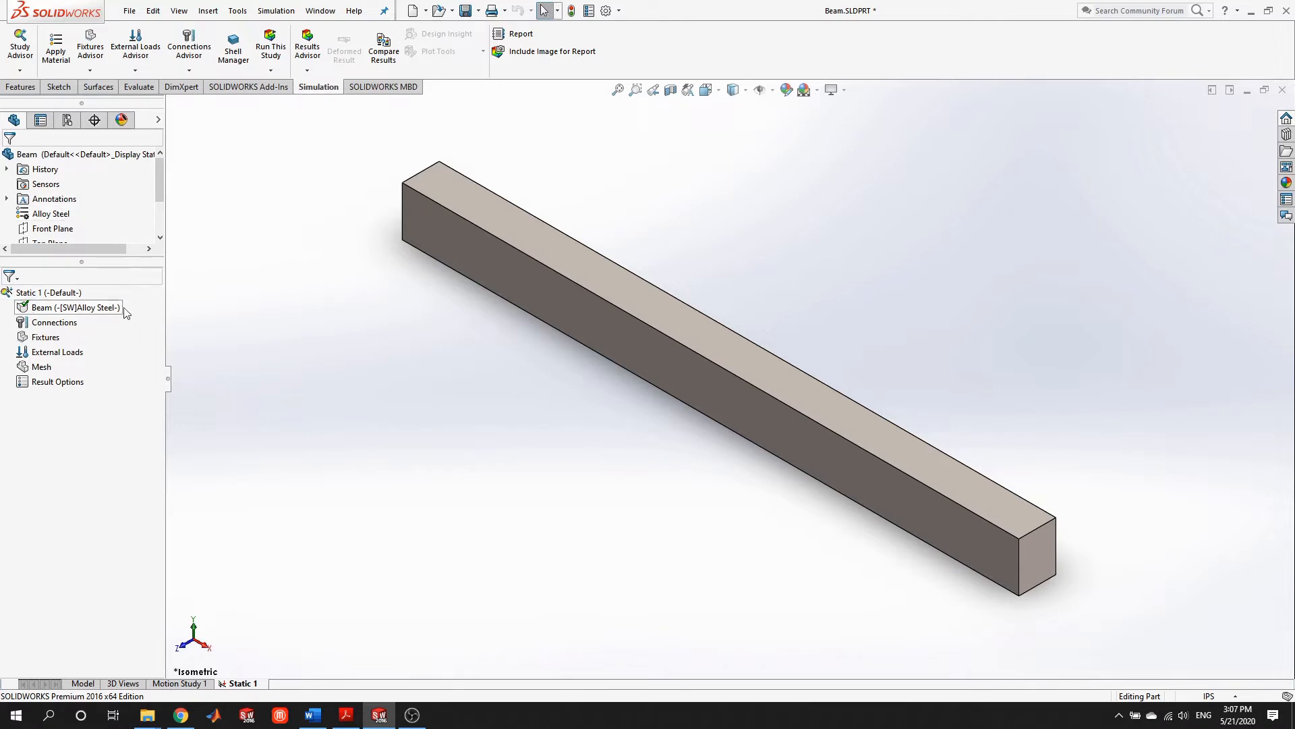
{"action": "right_click", "coordinate": [94, 309]}
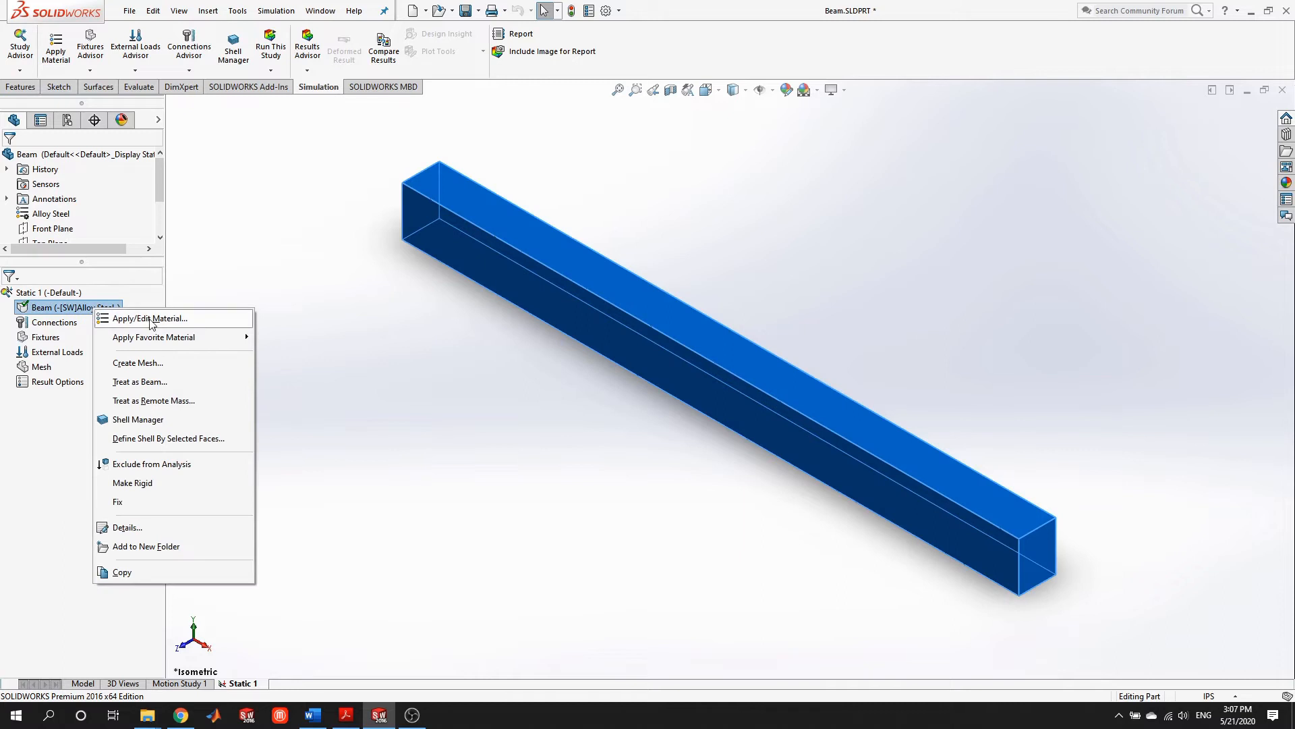
{"action": "left_click", "coordinate": [456, 330]}
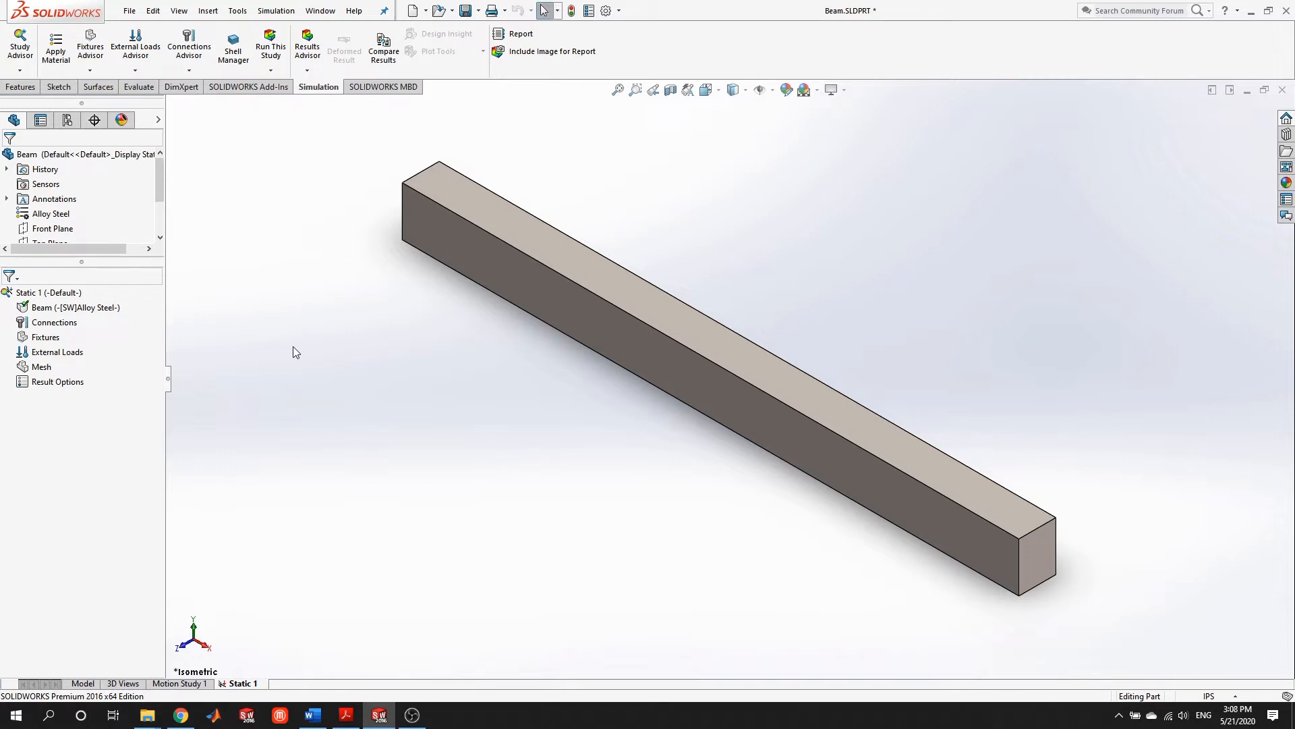
Apply a Fixed Geometry fixture to the beam's end face at the supported end
{"action": "right_click", "coordinate": [41, 337]}
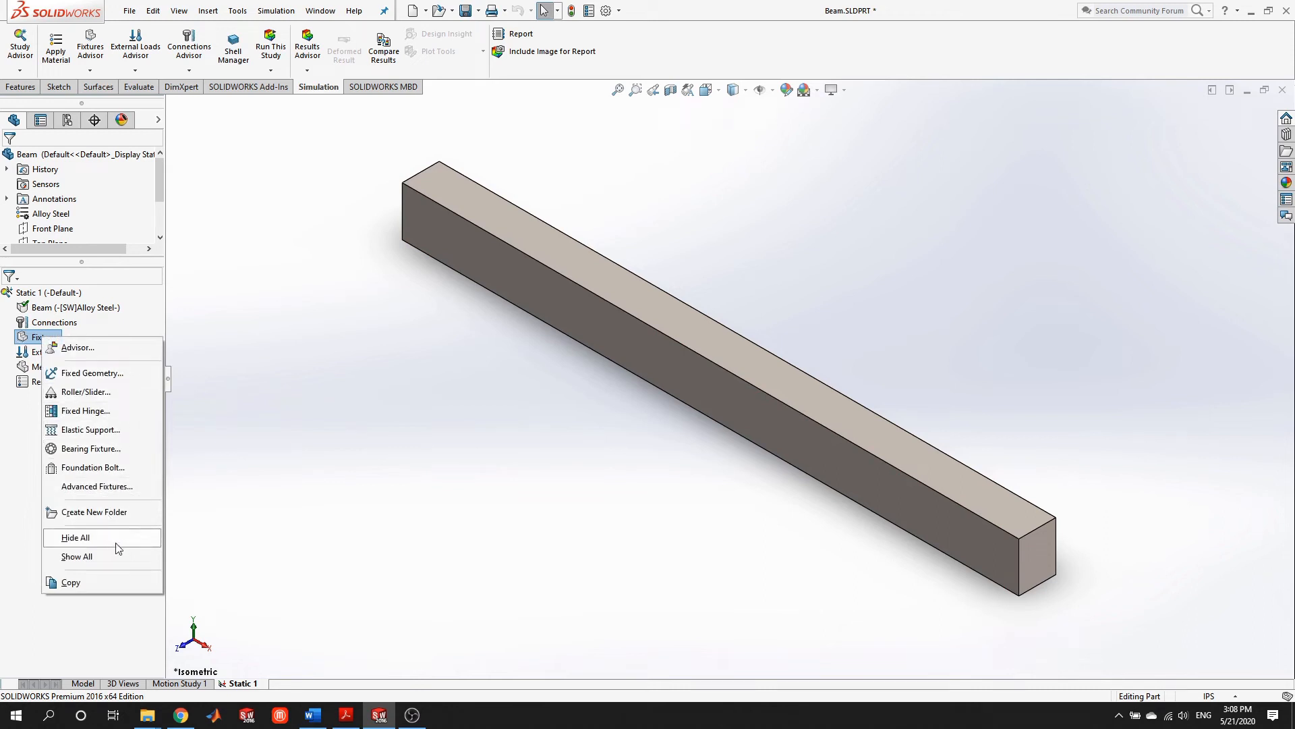
{"action": "left_click", "coordinate": [131, 380]}
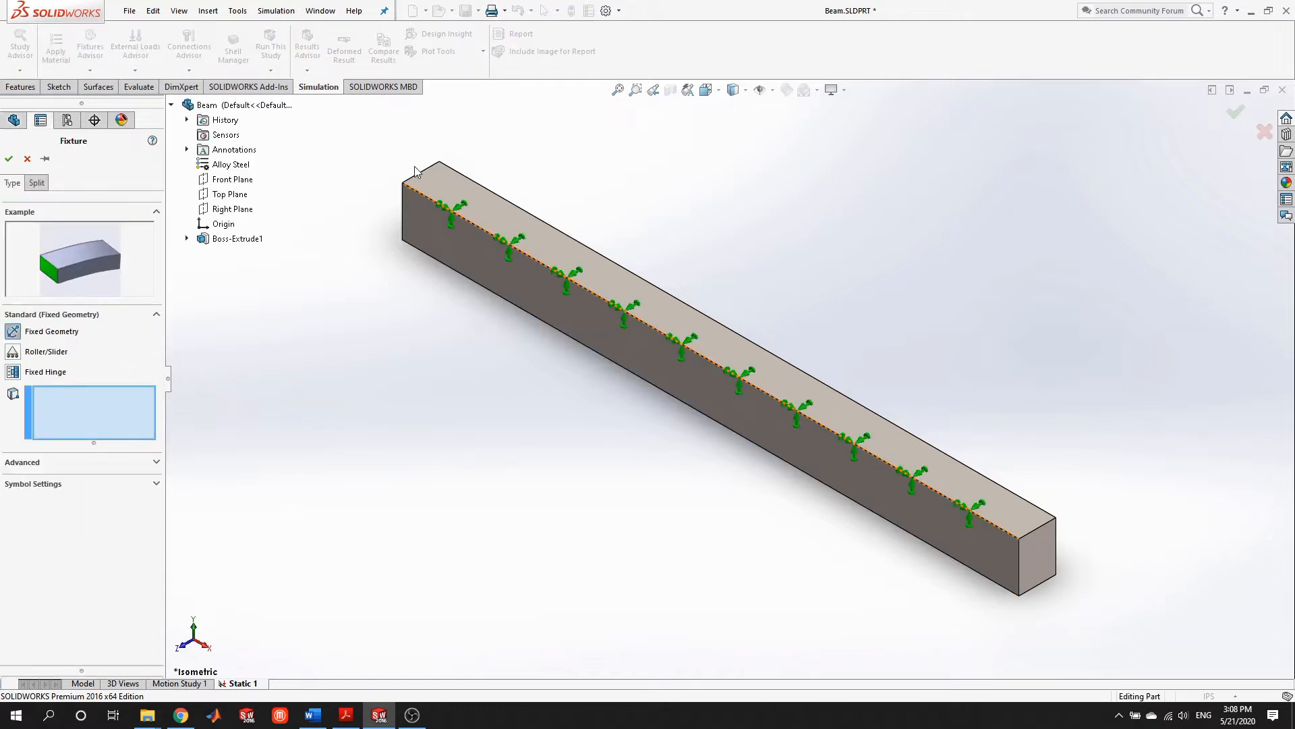
{"action": "scroll", "coordinate": [387, 234], "scroll_direction": "down", "scroll_amount": 5}
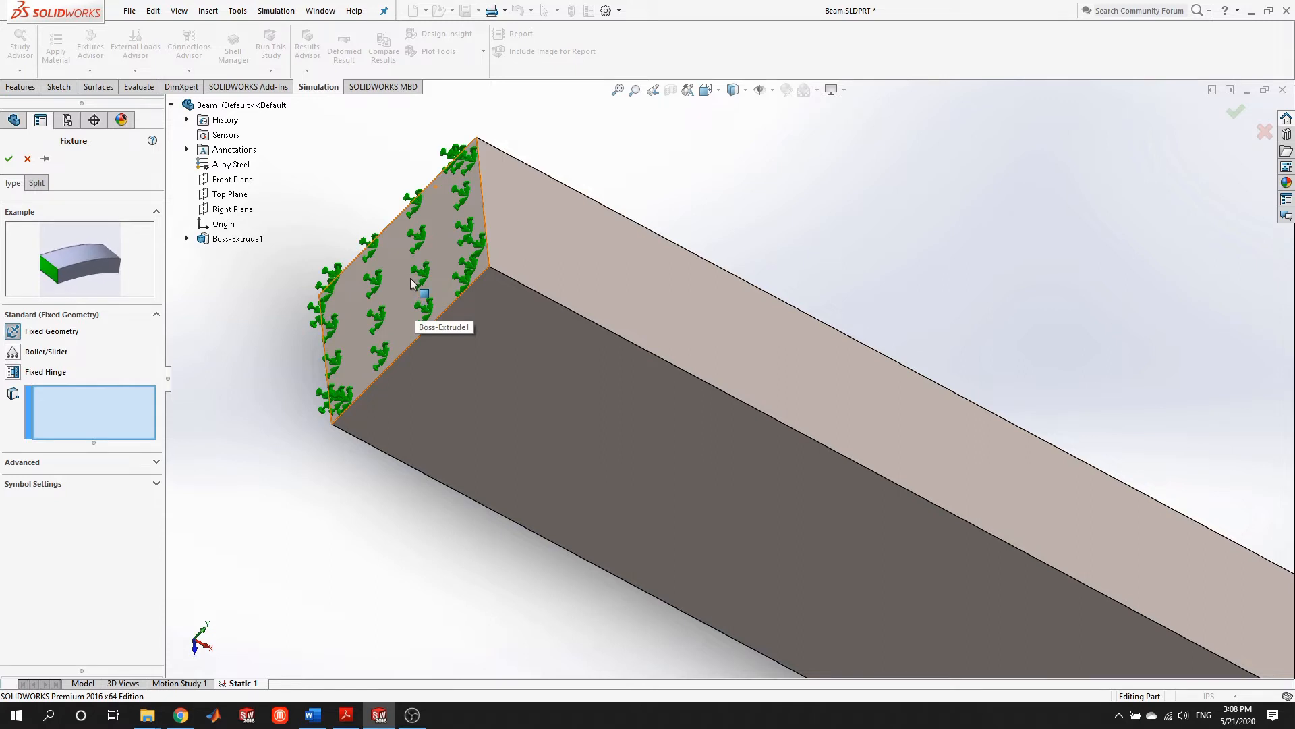
{"action": "left_click", "coordinate": [410, 278]}
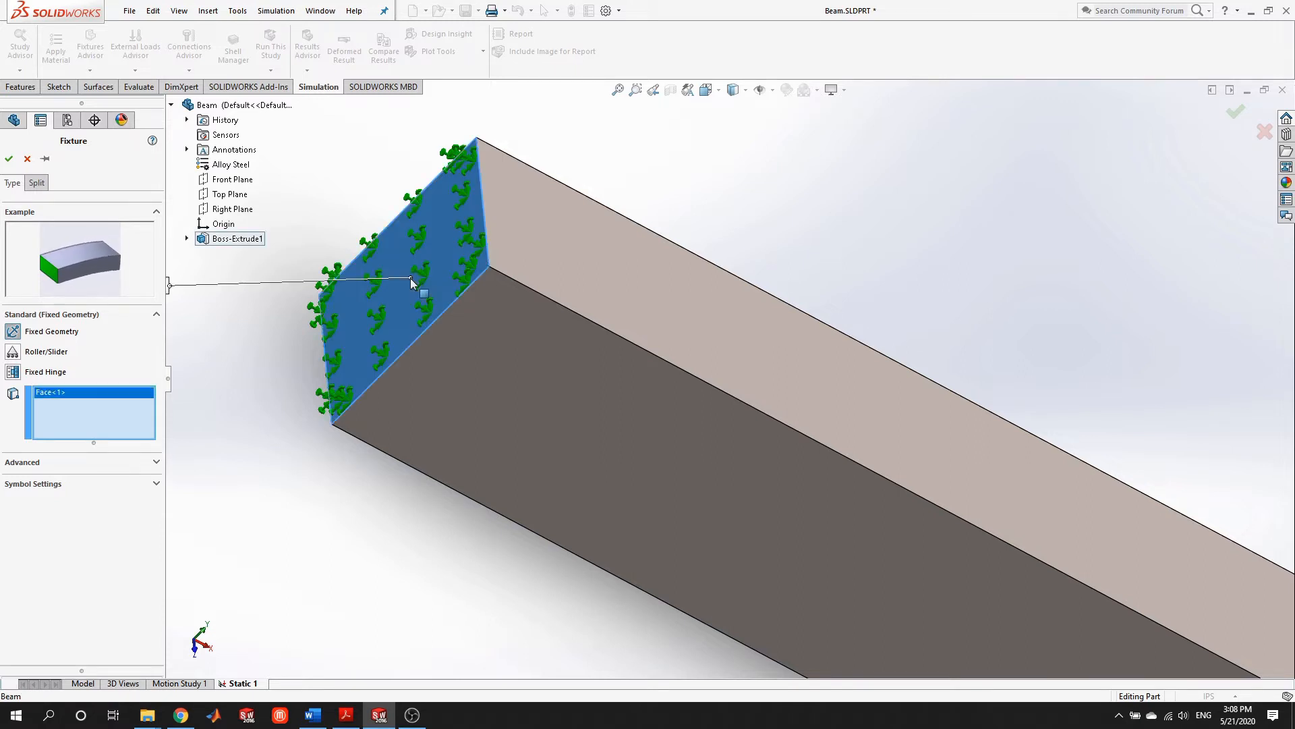
{"action": "scroll", "coordinate": [411, 257], "scroll_direction": "down", "scroll_amount": 5}
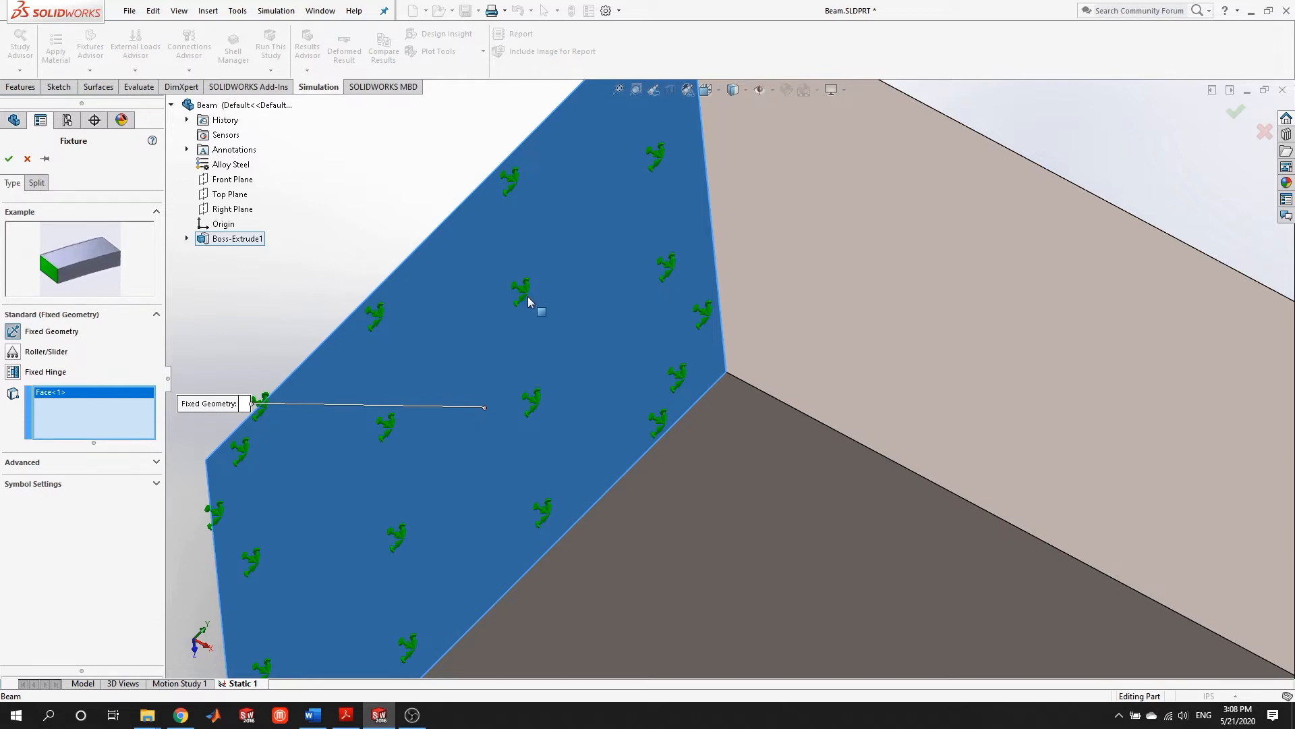
{"action": "scroll", "coordinate": [528, 297], "scroll_direction": "up", "scroll_amount": 5}
{"action": "scroll", "coordinate": [665, 352], "scroll_direction": "down", "scroll_amount": 2}
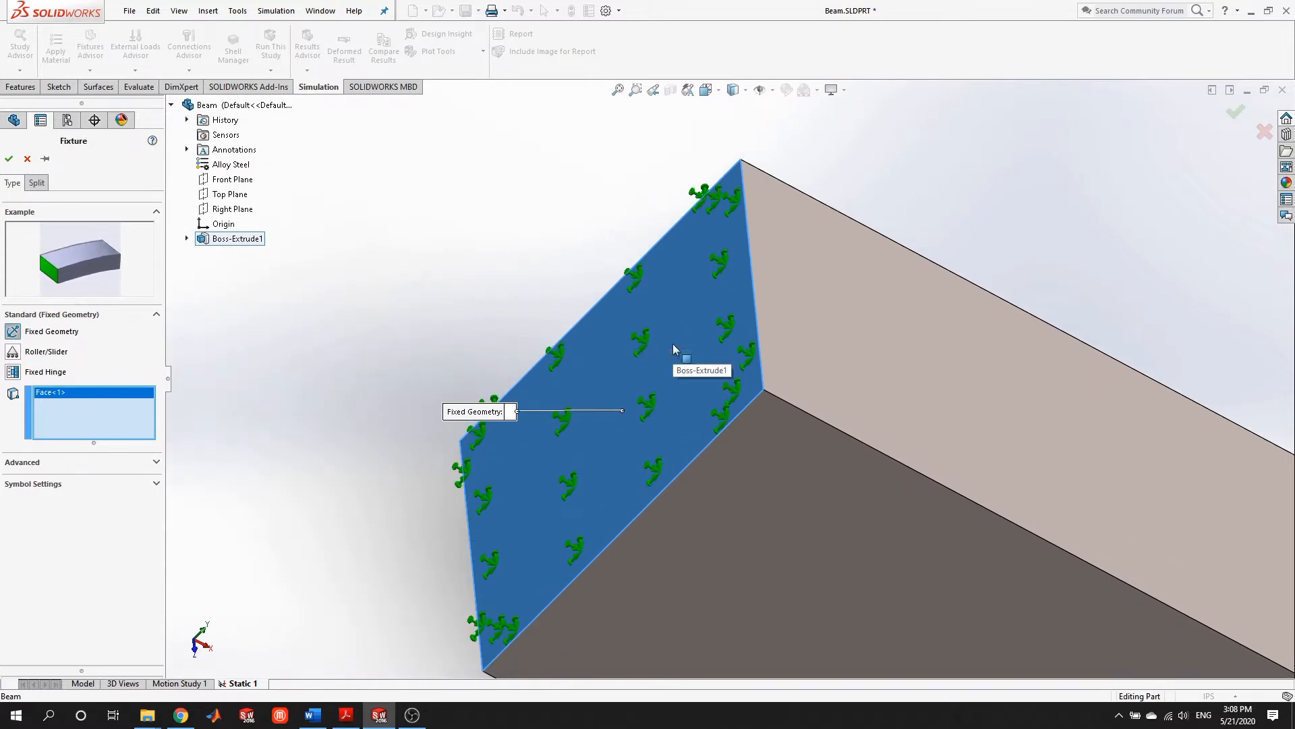
{"action": "scroll", "coordinate": [673, 342], "scroll_direction": "down", "scroll_amount": 3}
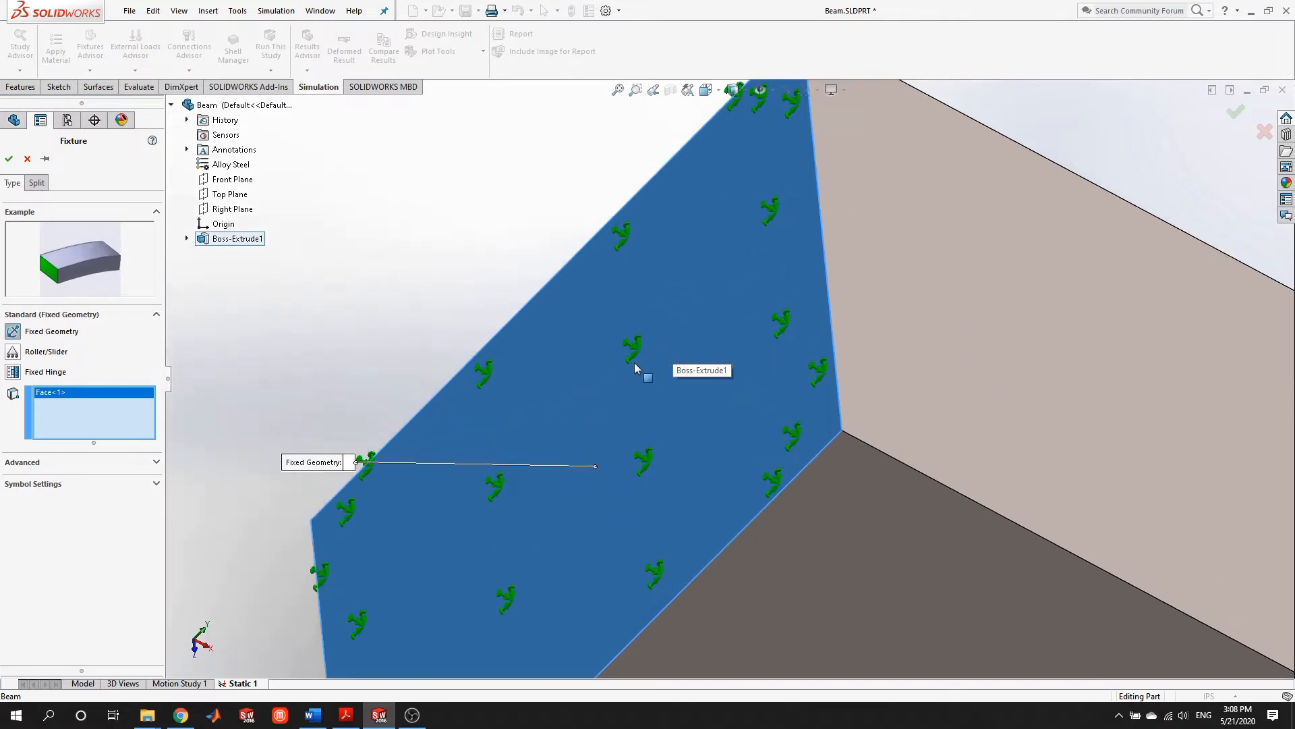
{"action": "scroll", "coordinate": [635, 368], "scroll_direction": "up", "scroll_amount": 3}
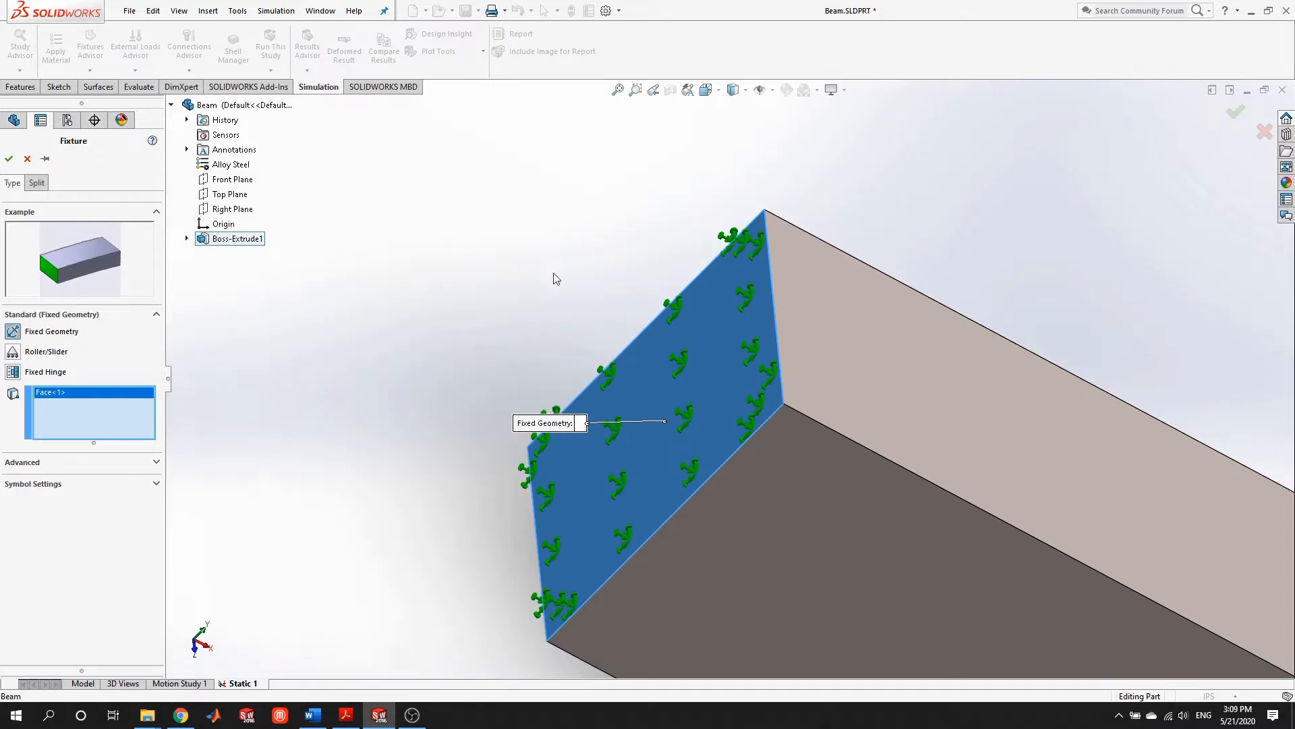
{"action": "scroll", "coordinate": [664, 329], "scroll_direction": "up", "scroll_amount": 5}
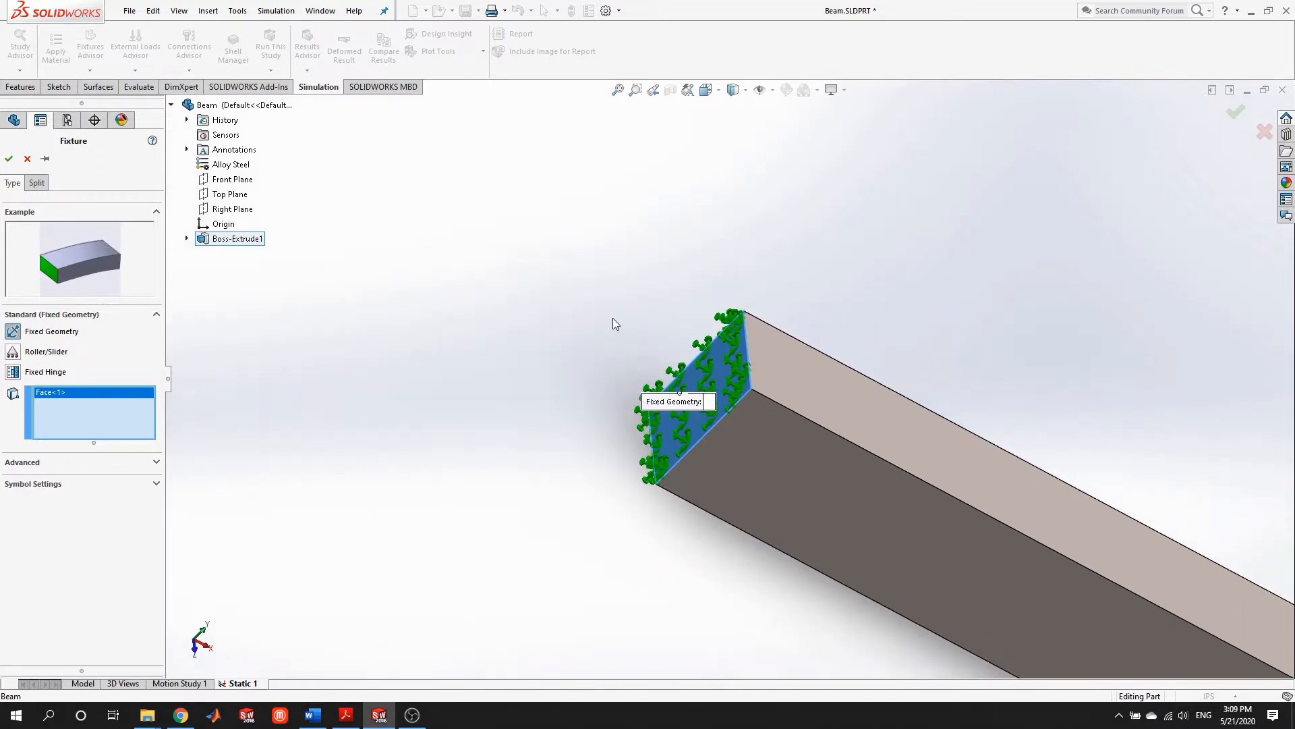
{"action": "scroll", "coordinate": [648, 405], "scroll_direction": "up", "scroll_amount": 1}
{"action": "middle_click_drag", "start_coordinate": [677, 476], "coordinate": [575, 366]}
{"action": "scroll", "coordinate": [574, 366], "scroll_direction": "up", "scroll_amount": 3}
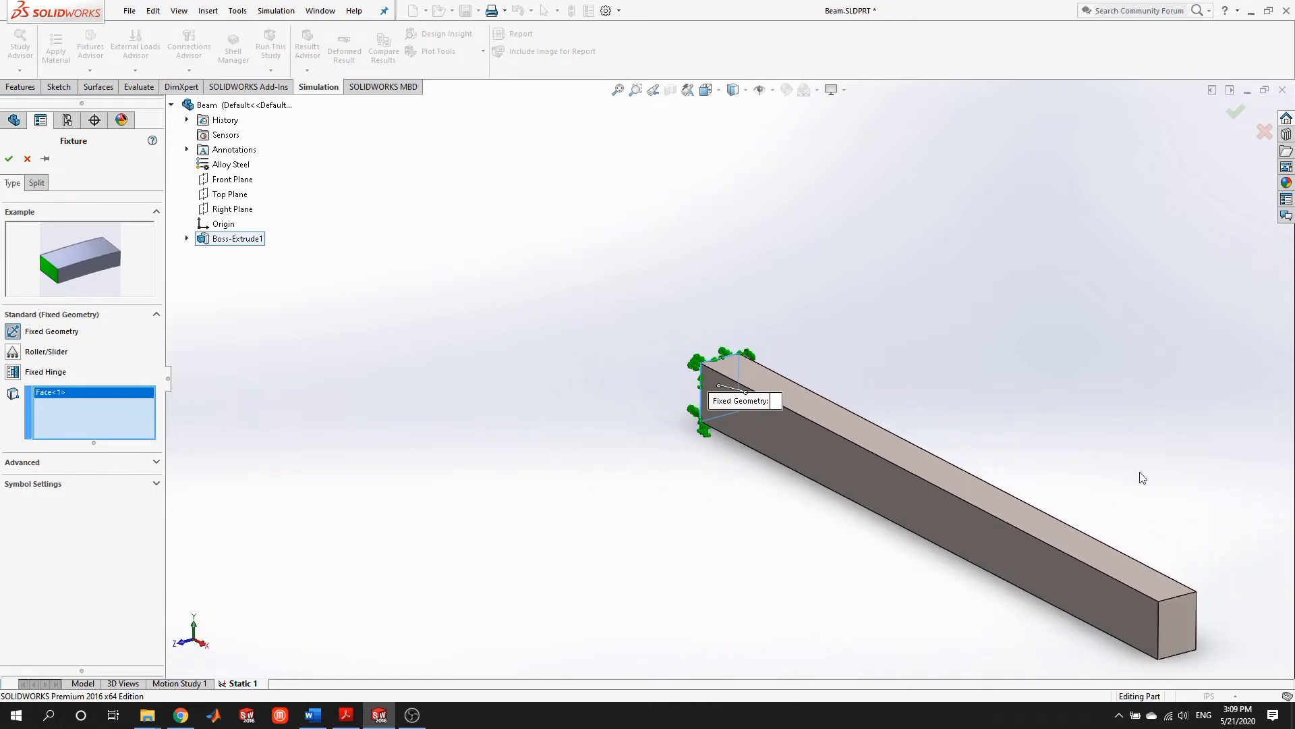
{"action": "left_click", "coordinate": [10, 160]}
Start a Force external load on the end face at the beam's free end
{"action": "scroll", "coordinate": [1162, 531], "scroll_direction": "up", "scroll_amount": 1}
{"action": "scroll", "coordinate": [1061, 579], "scroll_direction": "down", "scroll_amount": 2}
{"action": "scroll", "coordinate": [1066, 576], "scroll_direction": "up", "scroll_amount": 1}
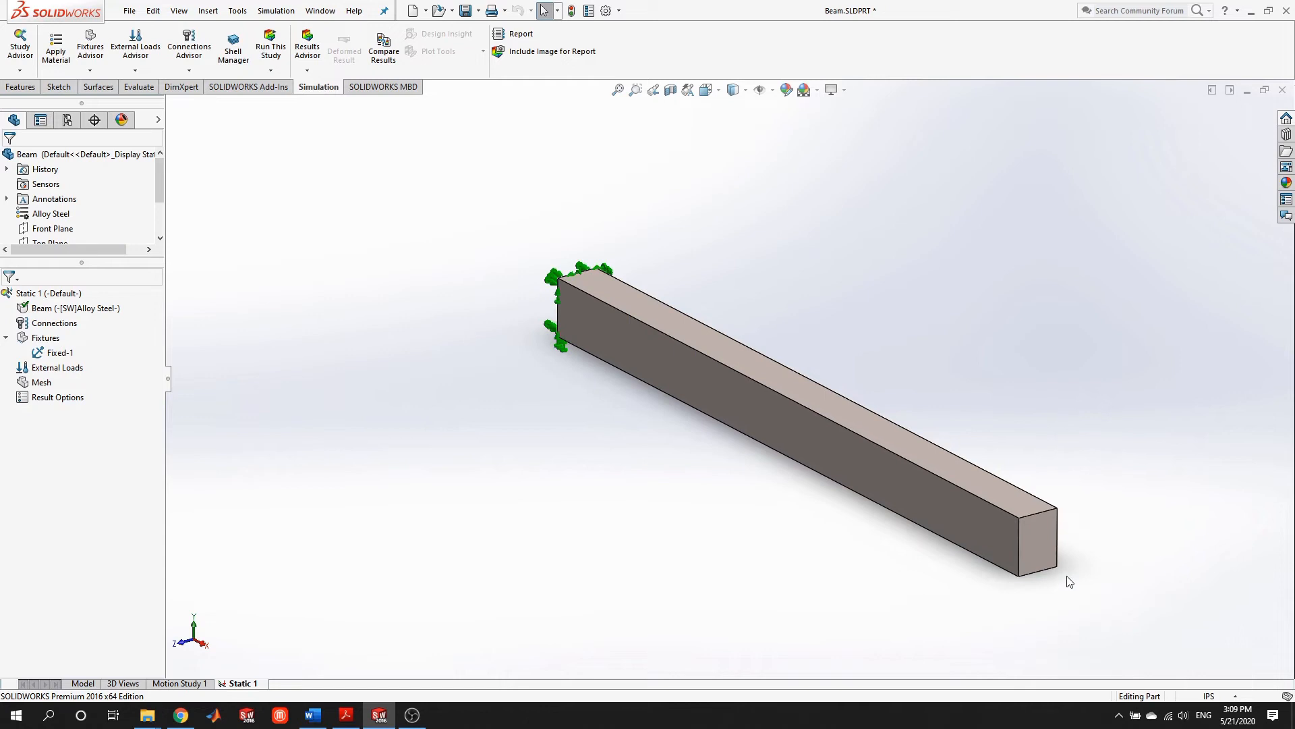
{"action": "scroll", "coordinate": [1067, 573], "scroll_direction": "down", "scroll_amount": 2}
{"action": "scroll", "coordinate": [972, 407], "scroll_direction": "up", "scroll_amount": 1}
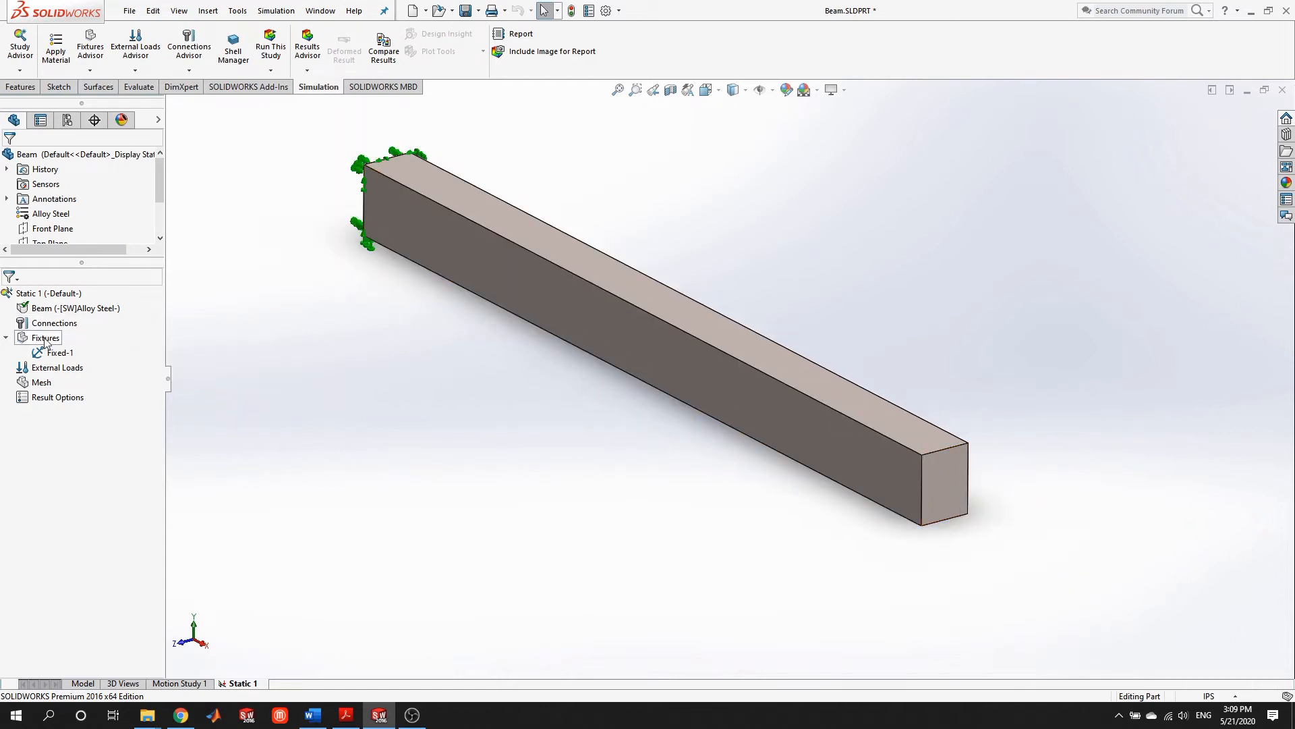
{"action": "right_click", "coordinate": [42, 367]}
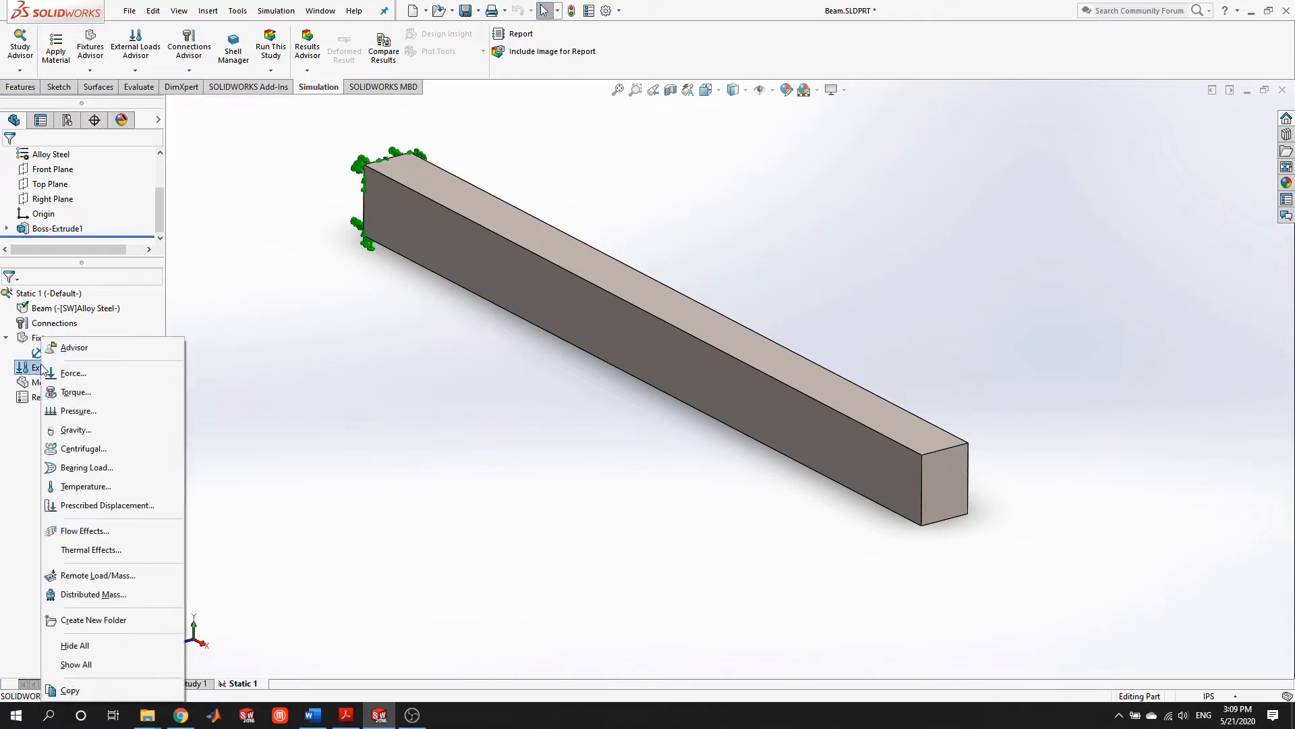
{"action": "left_click", "coordinate": [71, 373]}
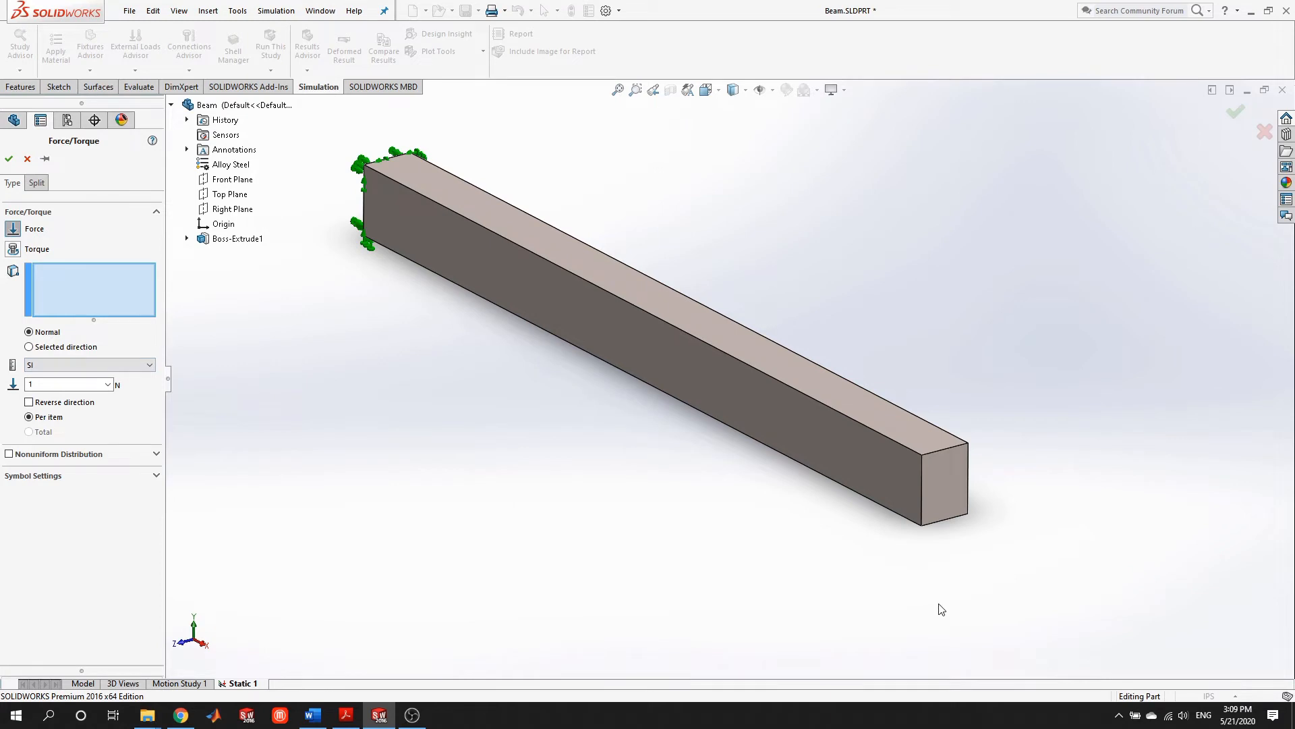
{"action": "scroll", "coordinate": [958, 486], "scroll_direction": "down", "scroll_amount": 3}
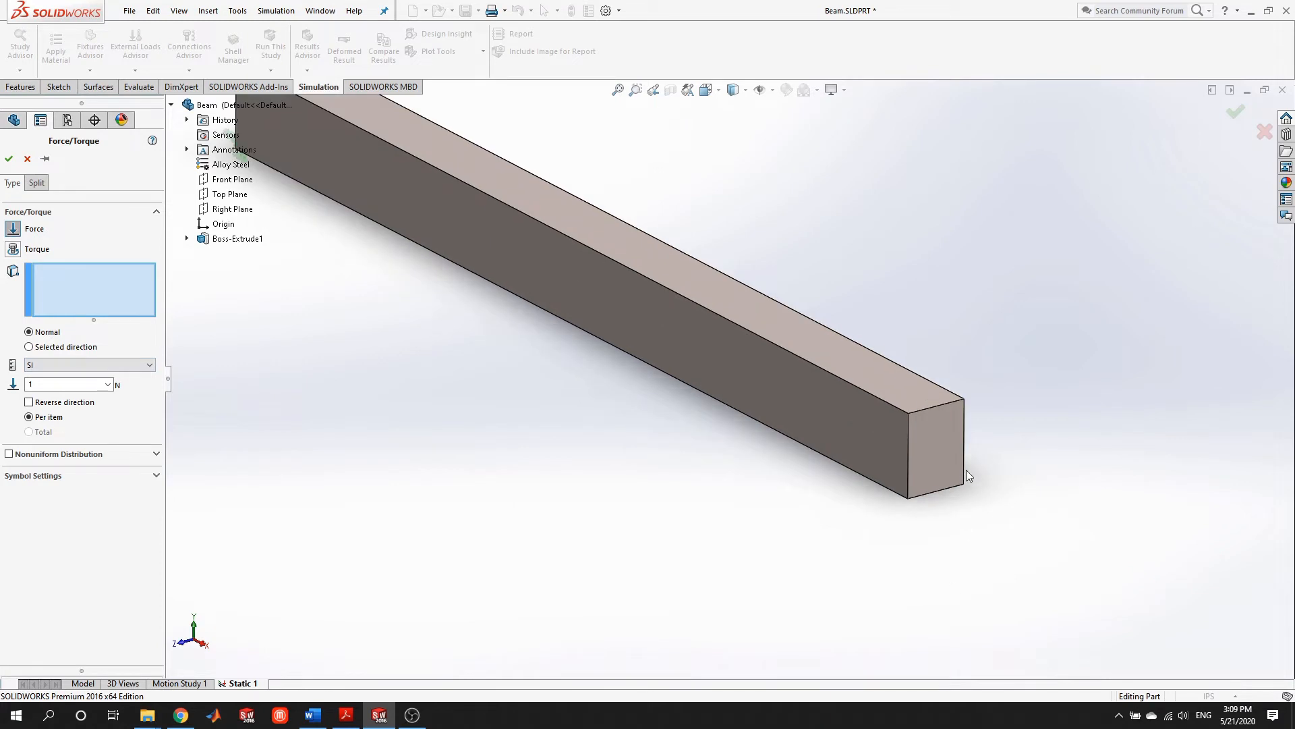
{"action": "left_click", "coordinate": [942, 437]}
{"action": "scroll", "coordinate": [848, 285], "scroll_direction": "up", "scroll_amount": 3}
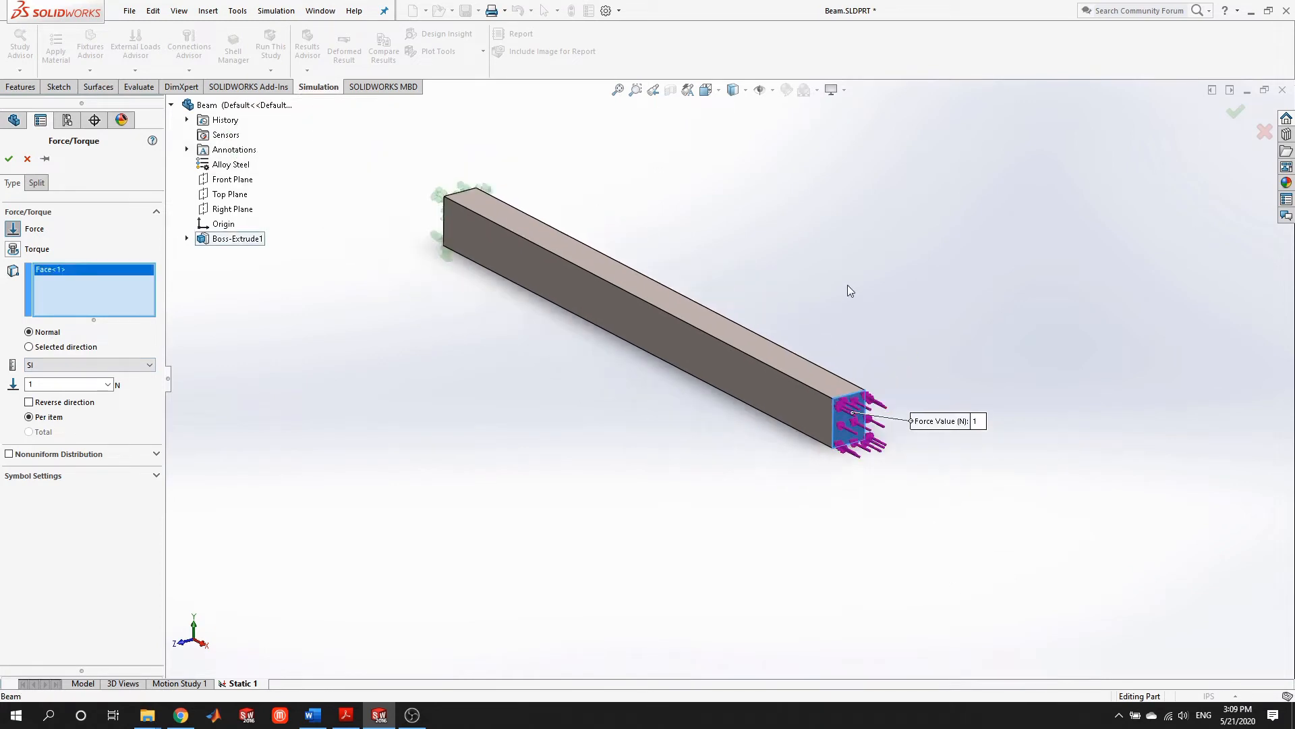
Define the force by a selected direction referenced to the Top Plane, with units set to English (IPS)
{"action": "scroll", "coordinate": [848, 343], "scroll_direction": "down", "scroll_amount": 3}
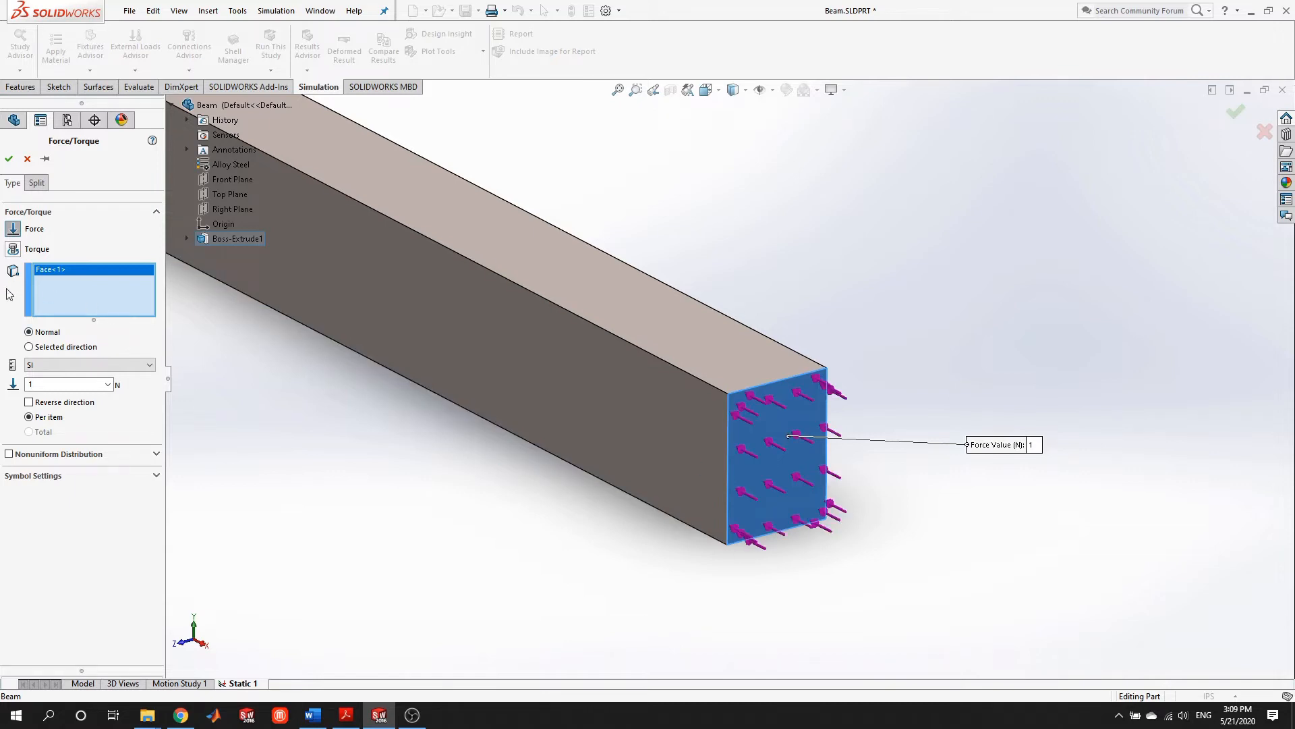
{"action": "left_click", "coordinate": [28, 347]}
{"action": "scroll", "coordinate": [385, 524], "scroll_direction": "up", "scroll_amount": 3}
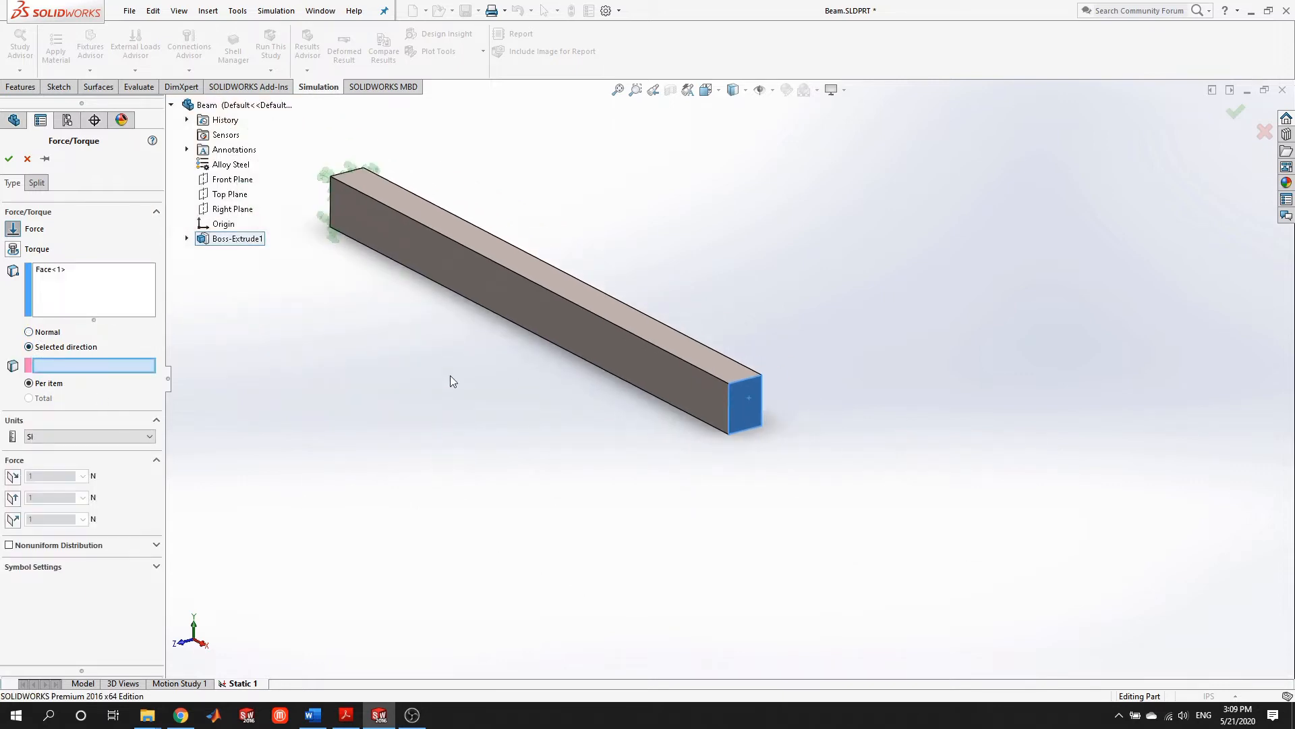
{"action": "scroll", "coordinate": [438, 324], "scroll_direction": "down", "scroll_amount": 3}
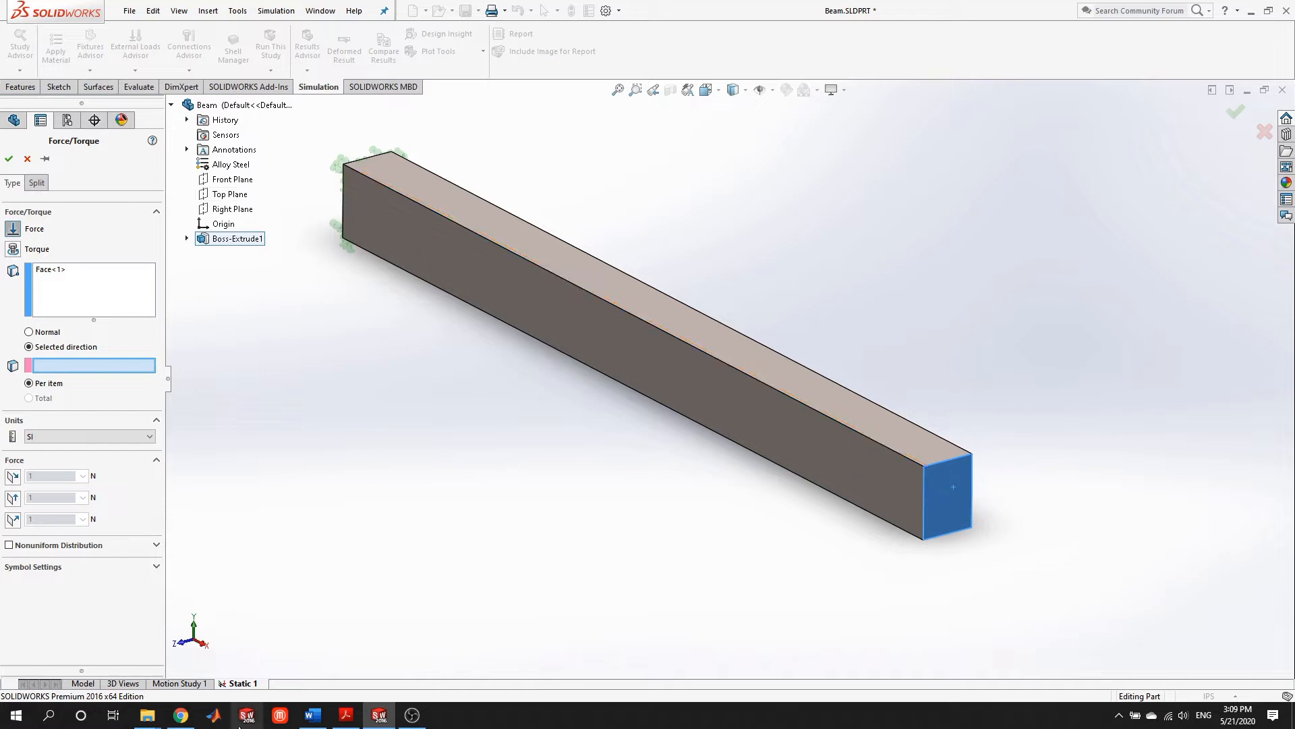
{"action": "left_click", "coordinate": [233, 195]}
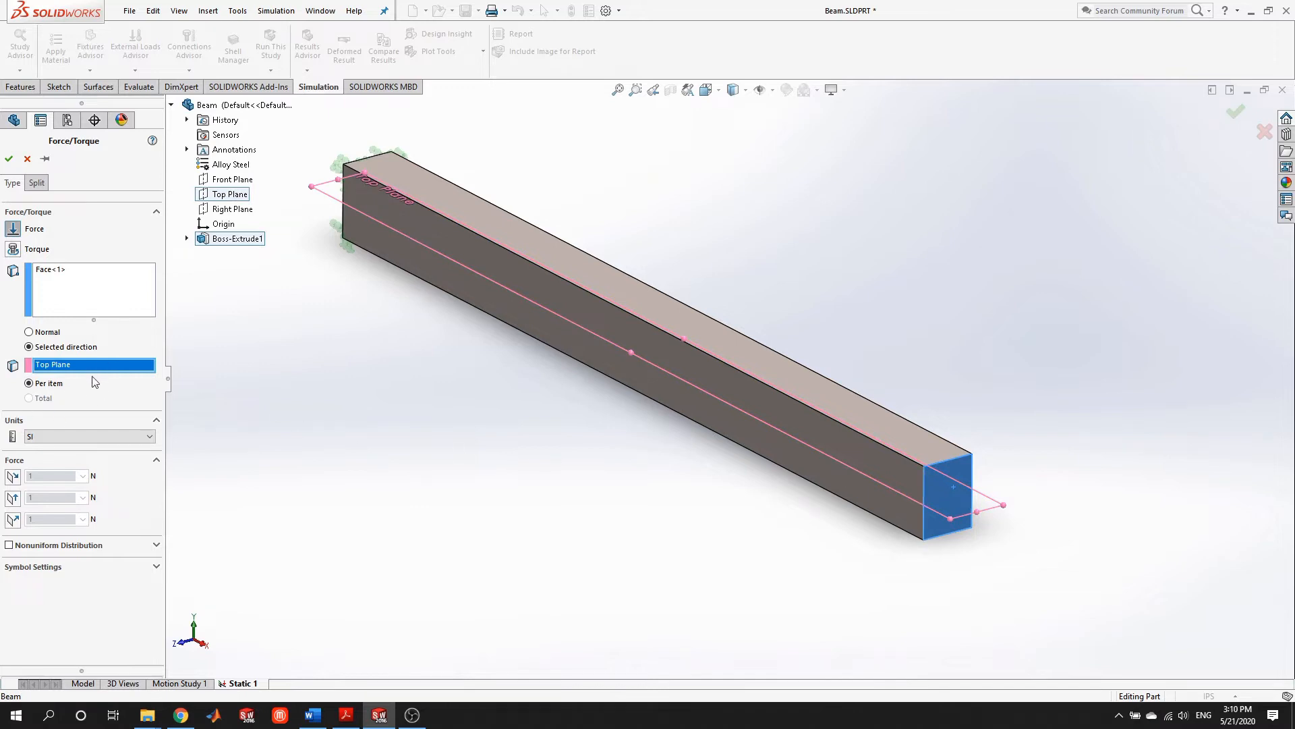
{"action": "scroll", "coordinate": [988, 467], "scroll_direction": "down", "scroll_amount": 3}
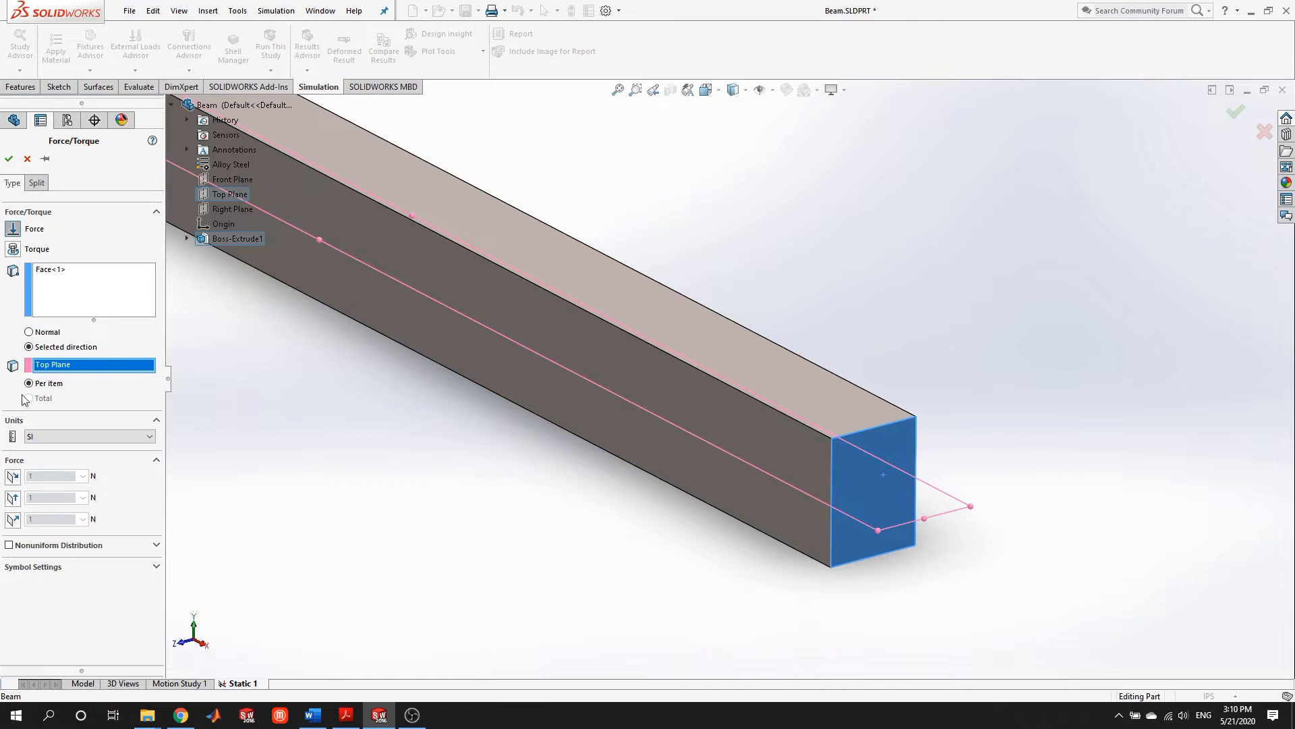
{"action": "left_click", "coordinate": [58, 437]}
{"action": "left_click", "coordinate": [73, 458]}
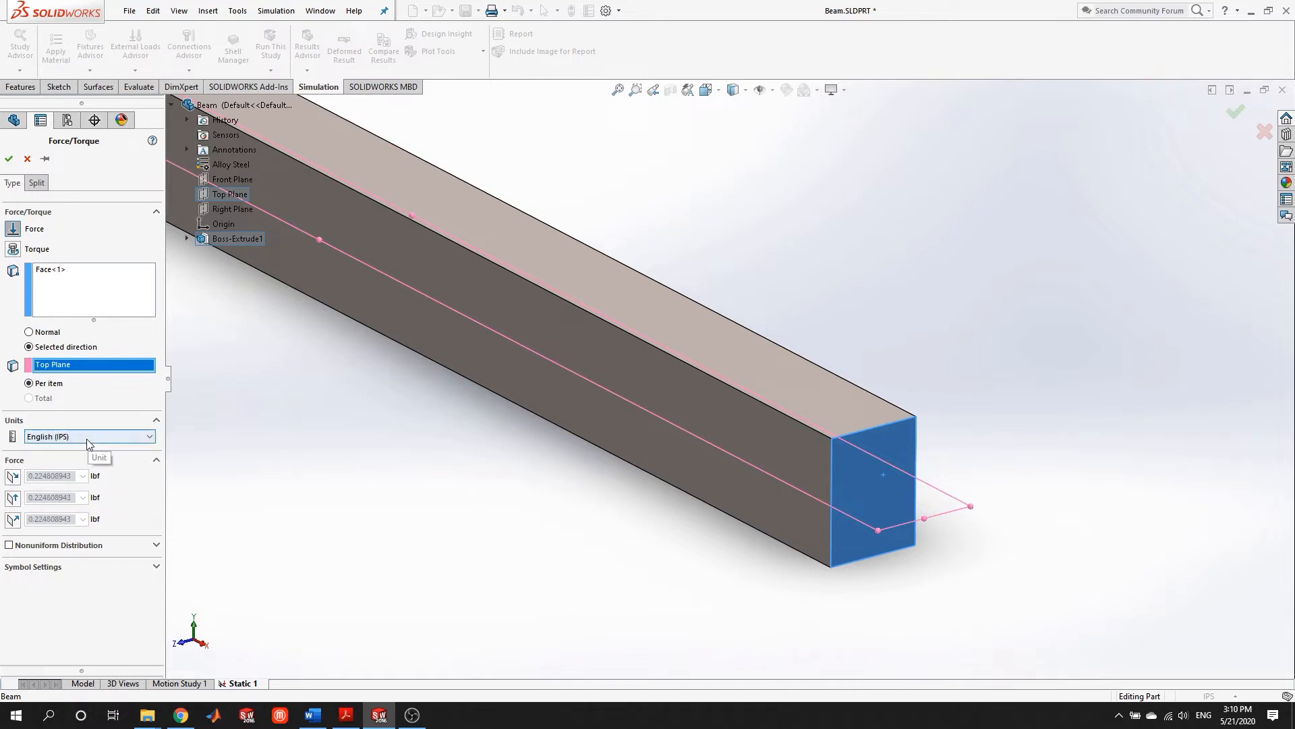
Try the force along the Top Plane's first and second directions, checking the load direction in the cantilever beam PDF
{"action": "left_click", "coordinate": [14, 476]}
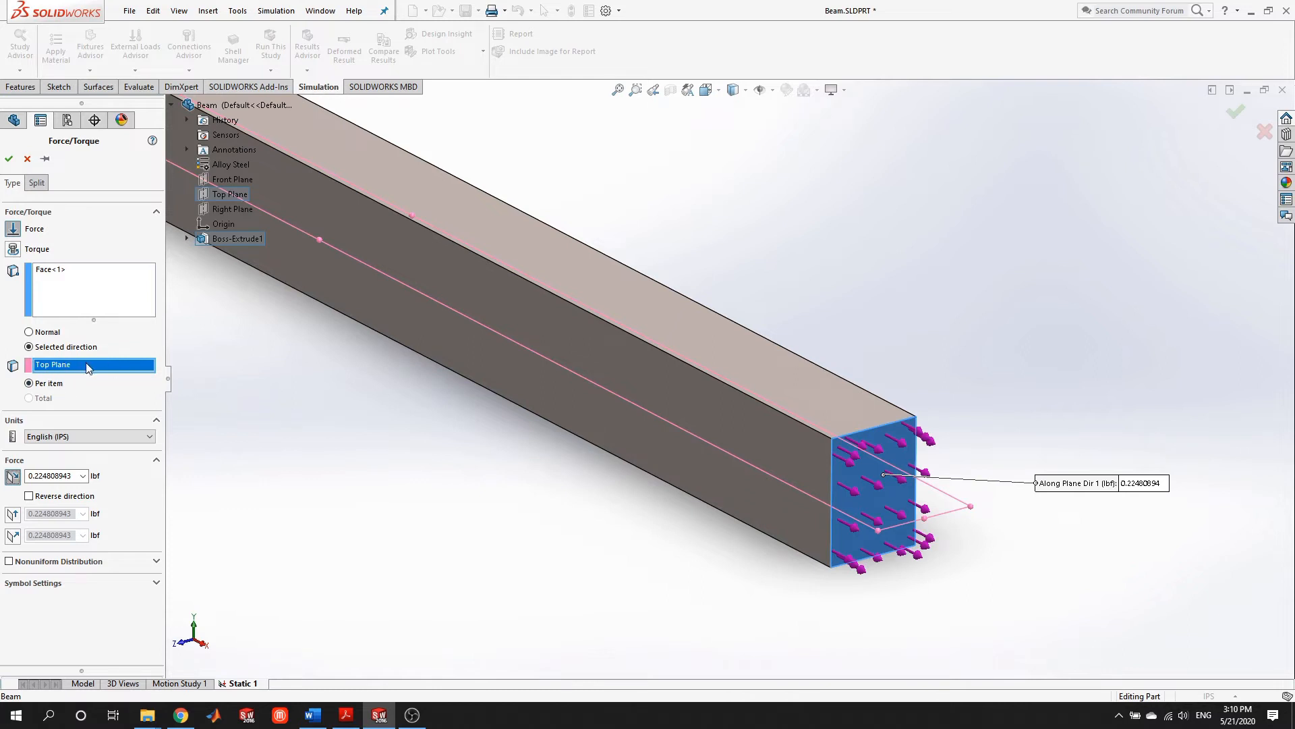
{"action": "left_click", "coordinate": [13, 475]}
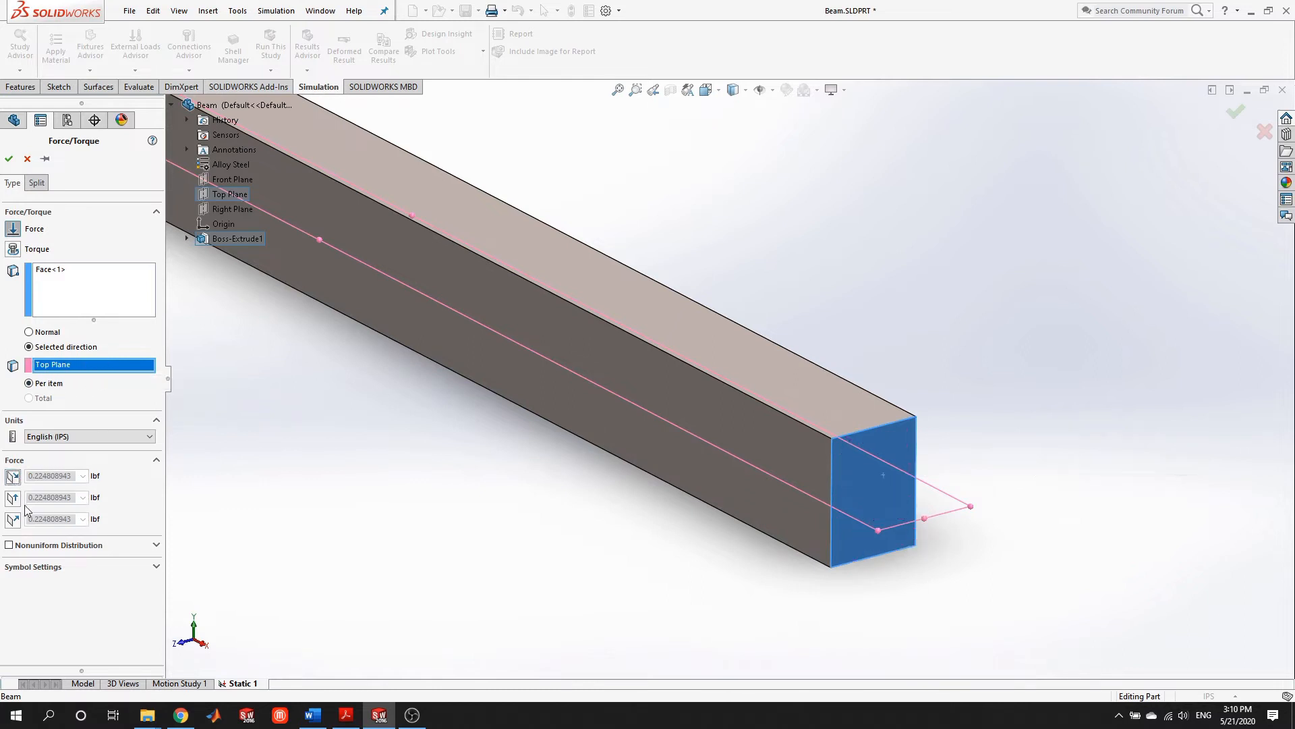
{"action": "left_click", "coordinate": [14, 498]}
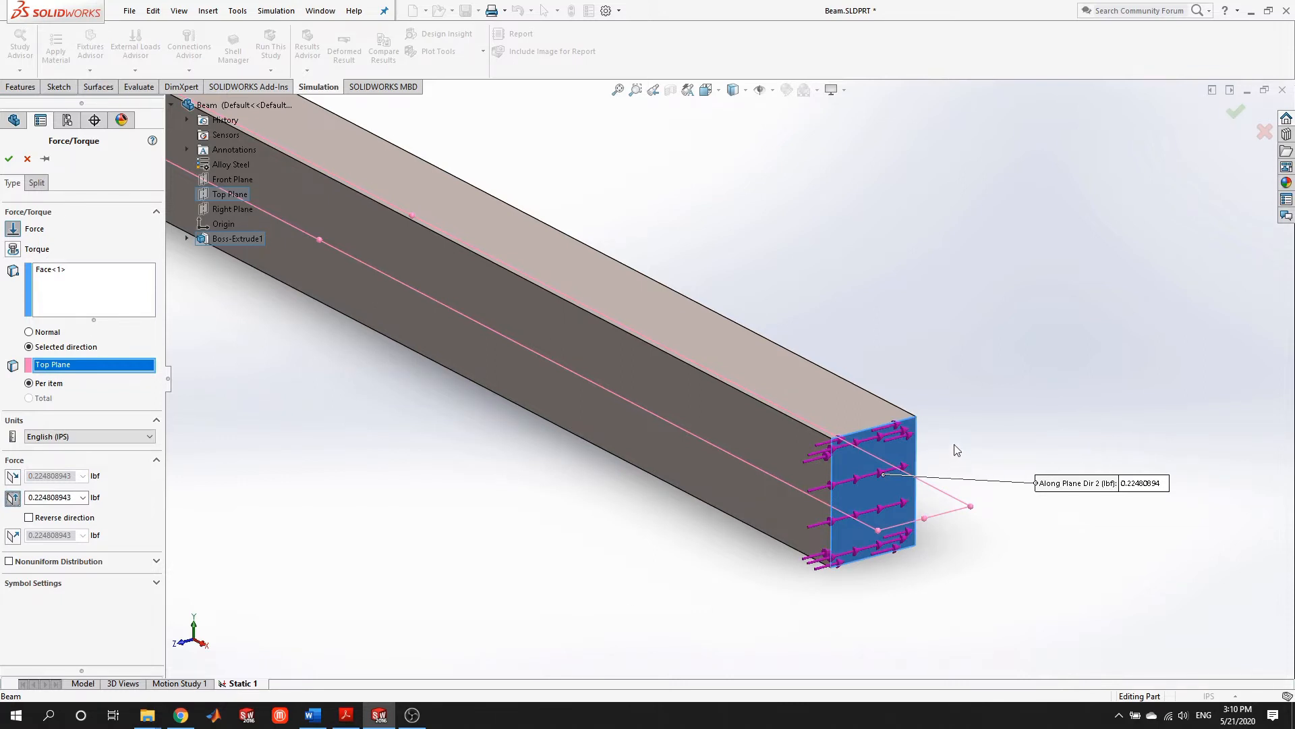
{"action": "scroll", "coordinate": [956, 450], "scroll_direction": "up", "scroll_amount": 1}
{"action": "scroll", "coordinate": [958, 374], "scroll_direction": "up", "scroll_amount": 1}
{"action": "scroll", "coordinate": [946, 351], "scroll_direction": "up", "scroll_amount": 1}
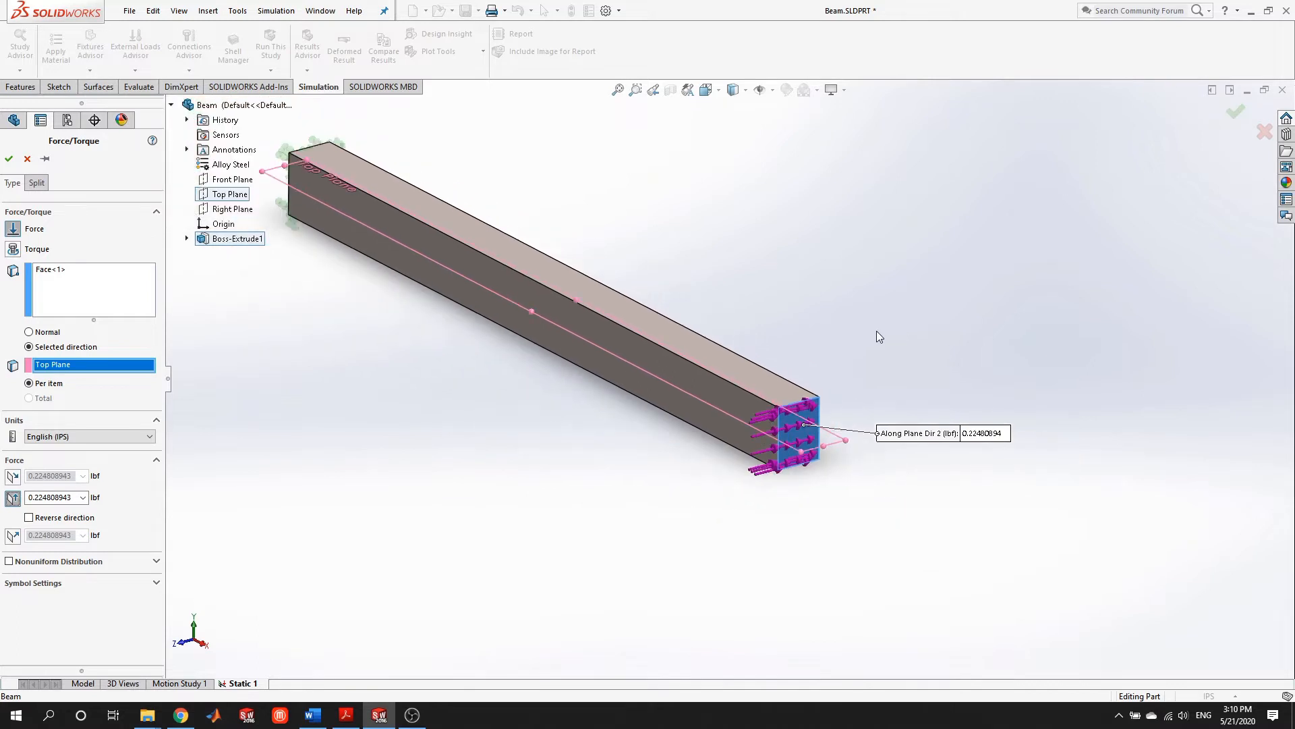
{"action": "scroll", "coordinate": [823, 387], "scroll_direction": "down", "scroll_amount": 1}
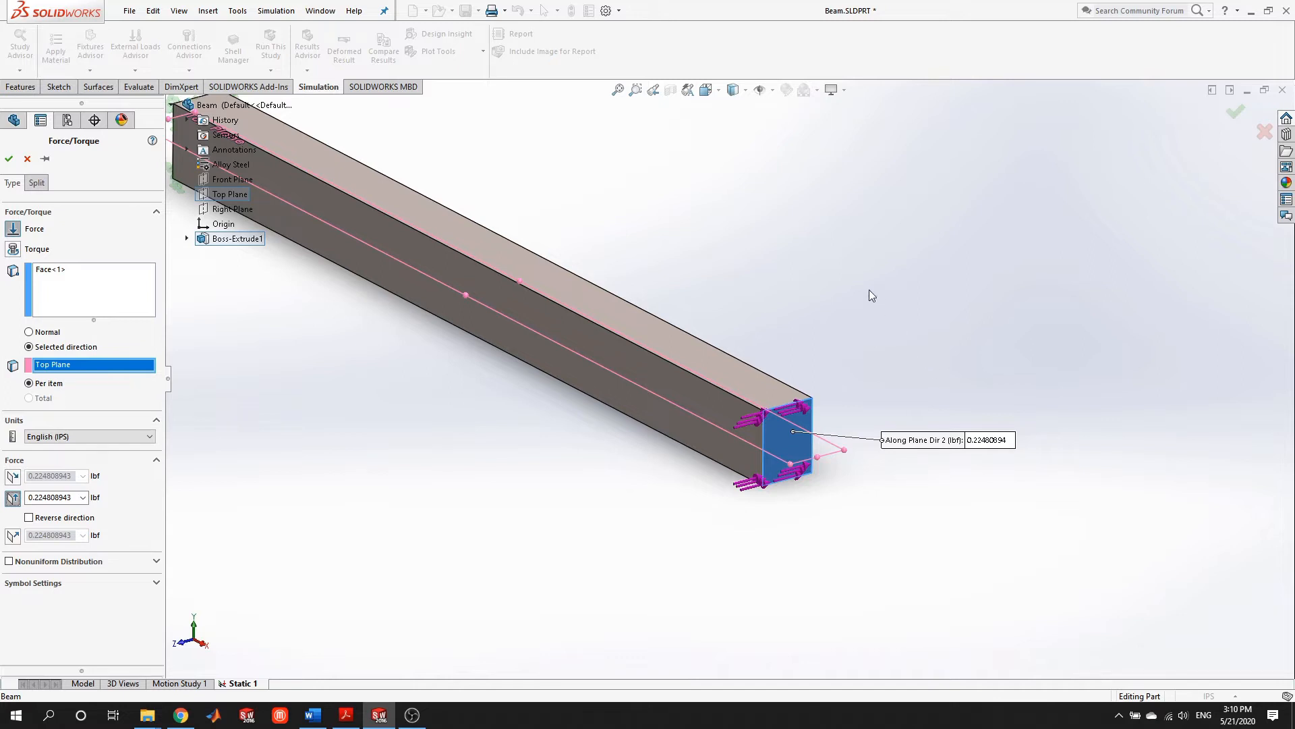
{"action": "left_click", "coordinate": [346, 717]}
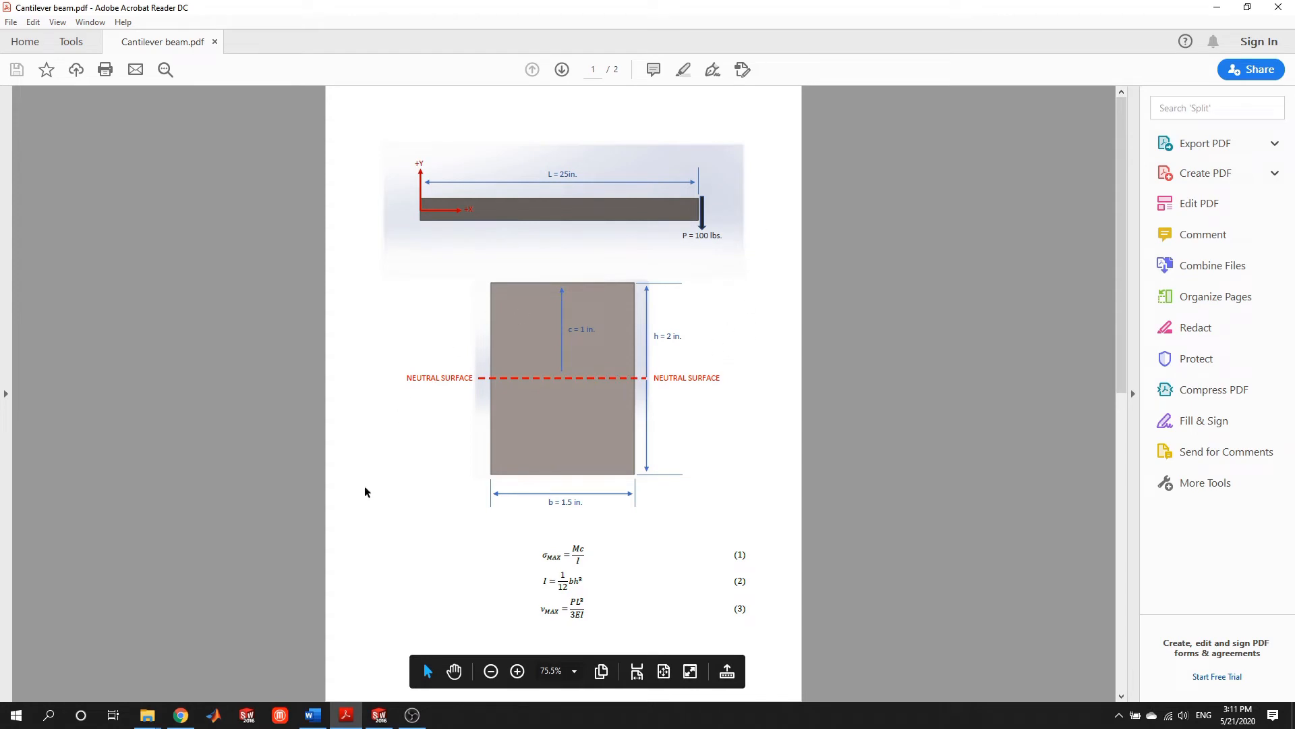
{"action": "left_click", "coordinate": [379, 715]}
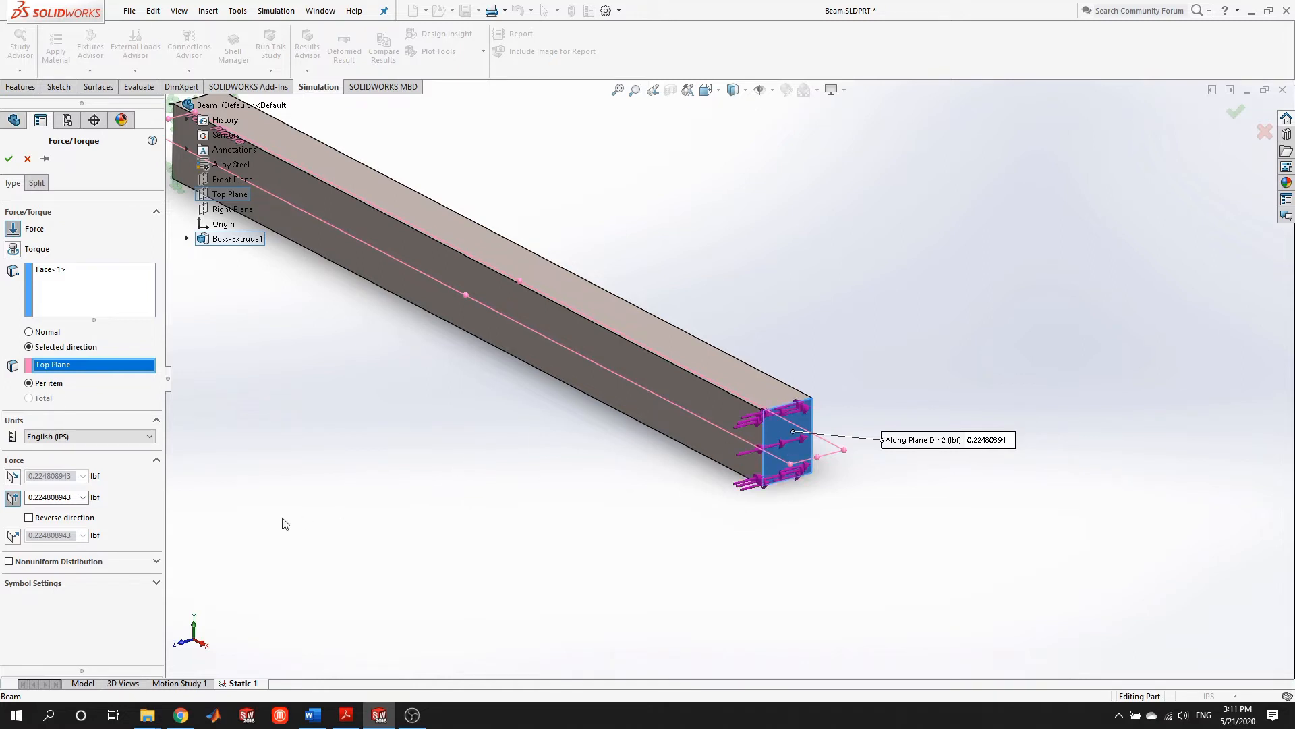
{"action": "left_click", "coordinate": [13, 497]}
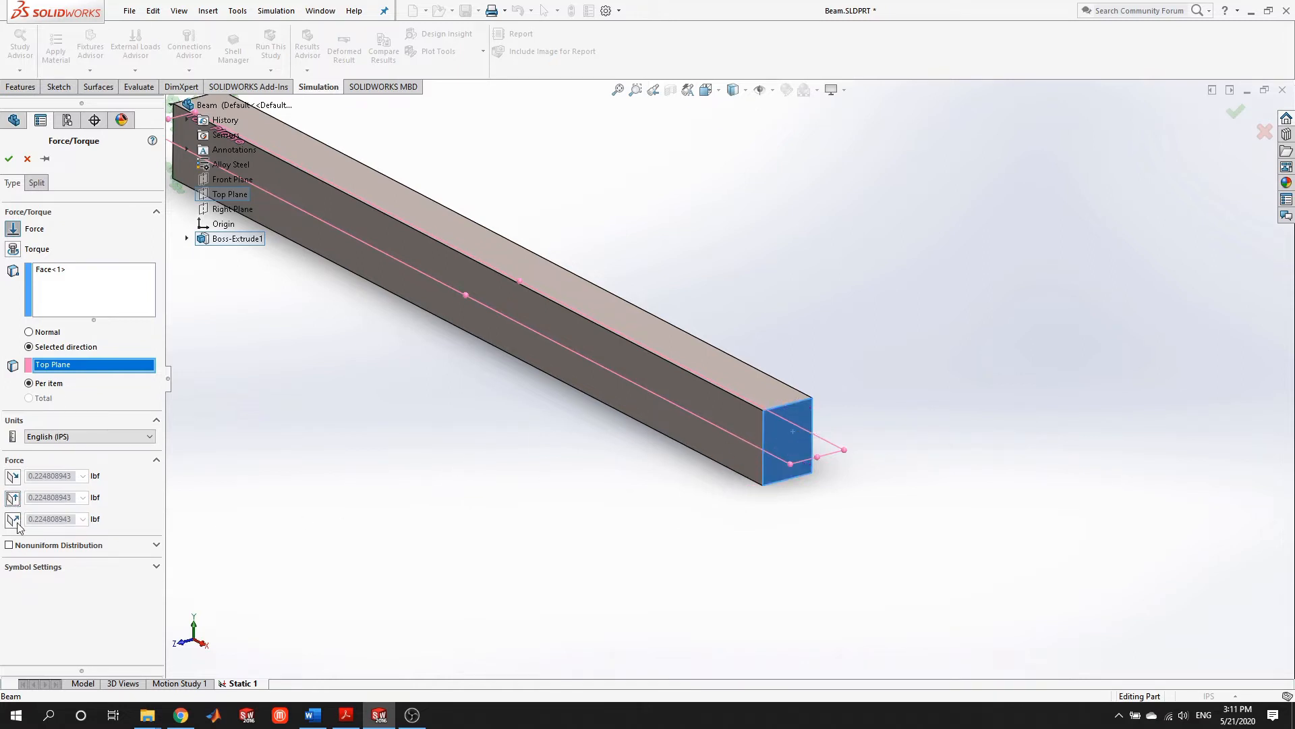
Apply a 100 lbf force normal to the Top Plane in the reversed direction, pointing down on the free end face
{"action": "left_click", "coordinate": [13, 519]}
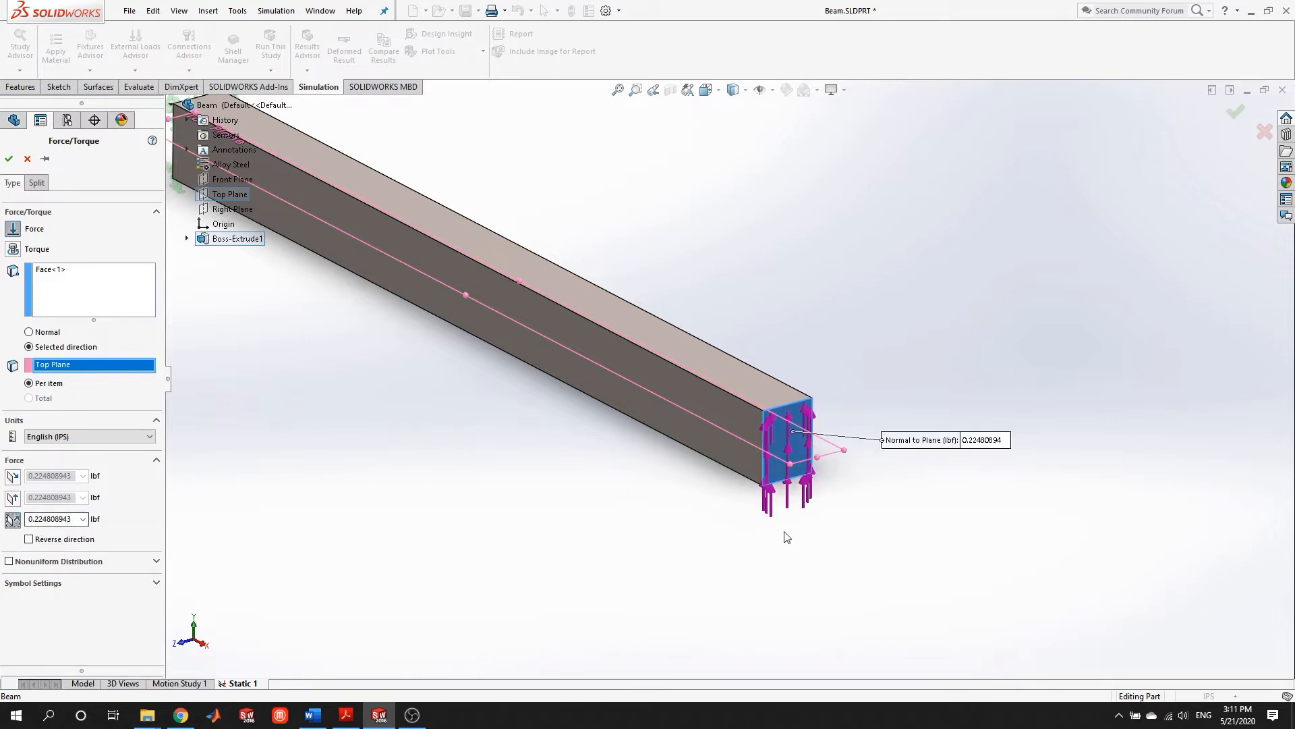
{"action": "left_click", "coordinate": [29, 539]}
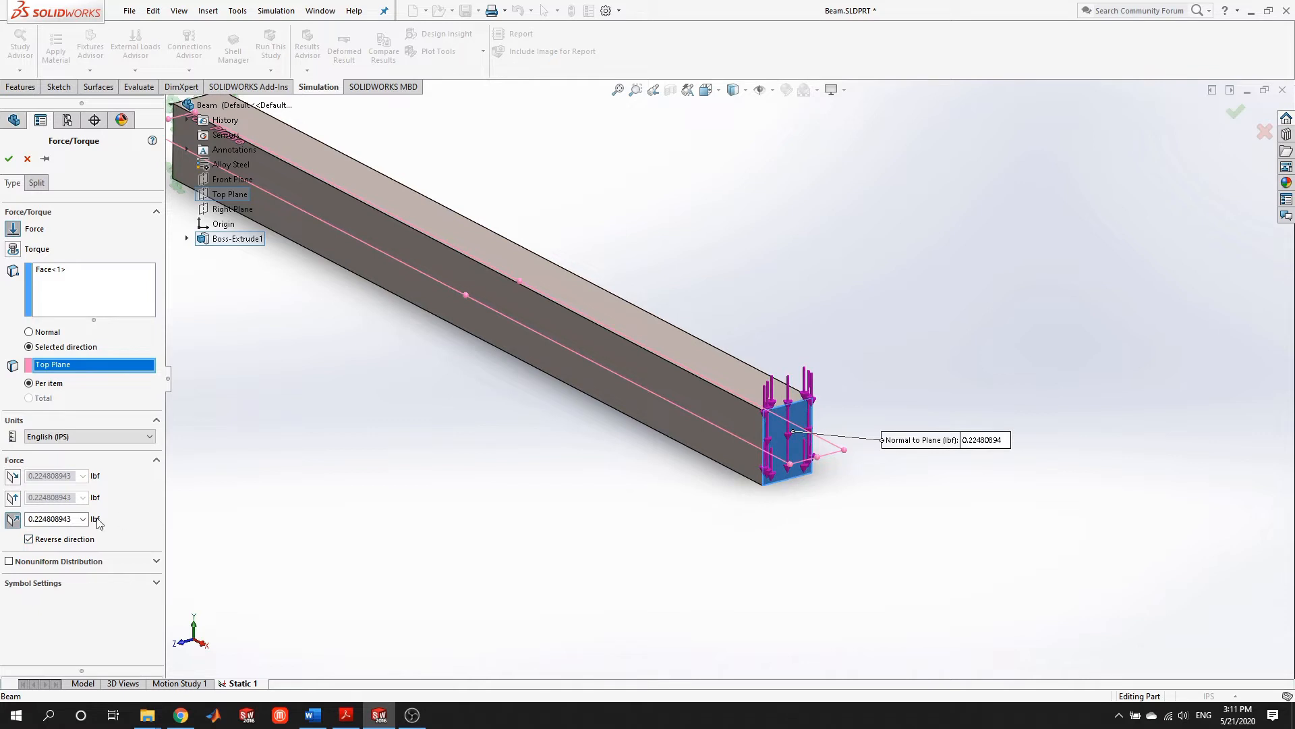
{"action": "double_click", "coordinate": [71, 520]}
{"action": "type", "text": "100"}
{"action": "left_click", "coordinate": [335, 490]}
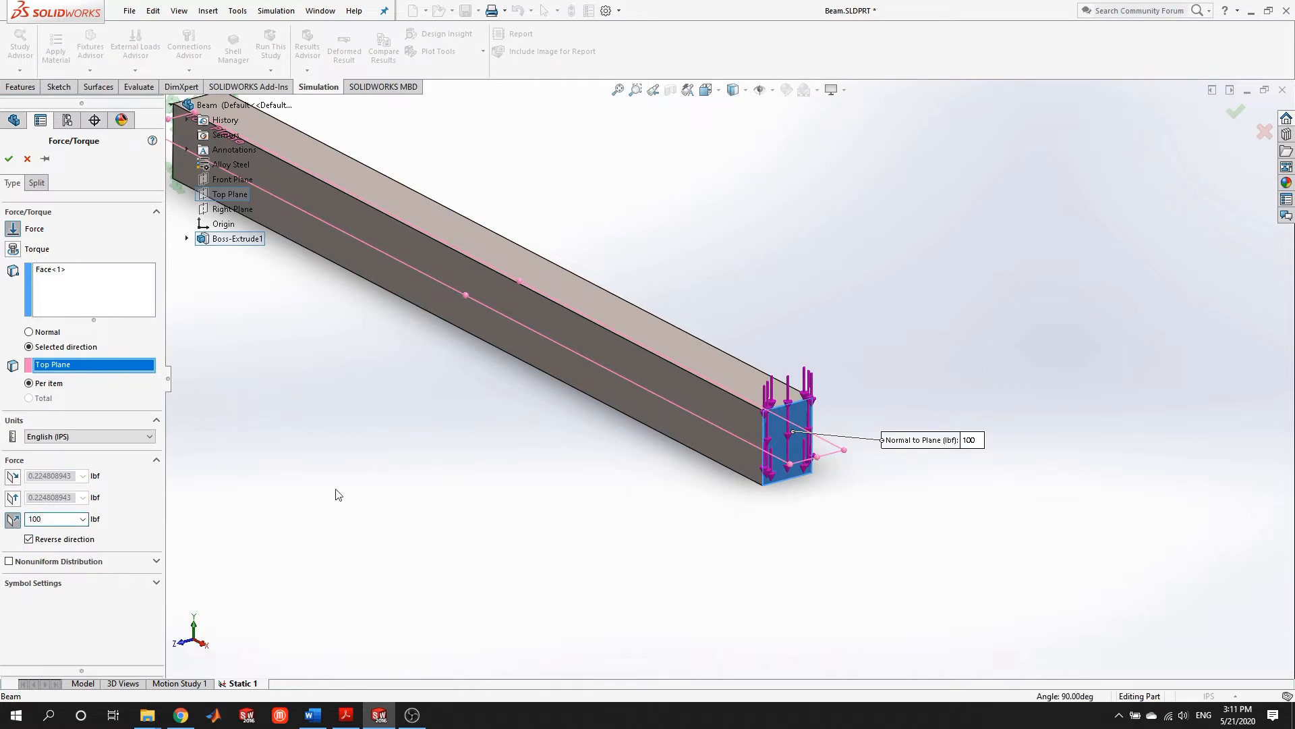
{"action": "left_click", "coordinate": [8, 158]}
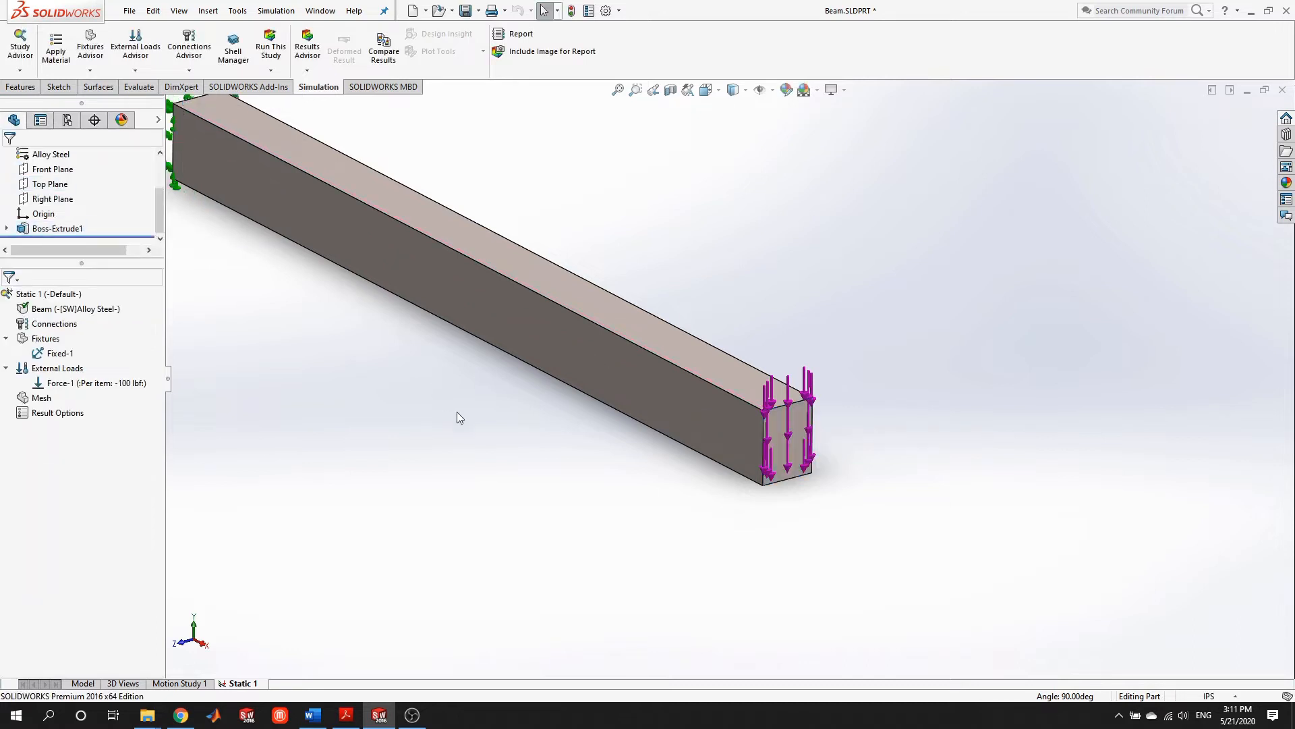
Create a mesh on the beam using the default mesh density
{"action": "scroll", "coordinate": [499, 377], "scroll_direction": "up", "scroll_amount": 3}
{"action": "scroll", "coordinate": [659, 277], "scroll_direction": "down", "scroll_amount": 3}
{"action": "scroll", "coordinate": [657, 272], "scroll_direction": "down", "scroll_amount": 1}
{"action": "scroll", "coordinate": [670, 392], "scroll_direction": "up", "scroll_amount": 1}
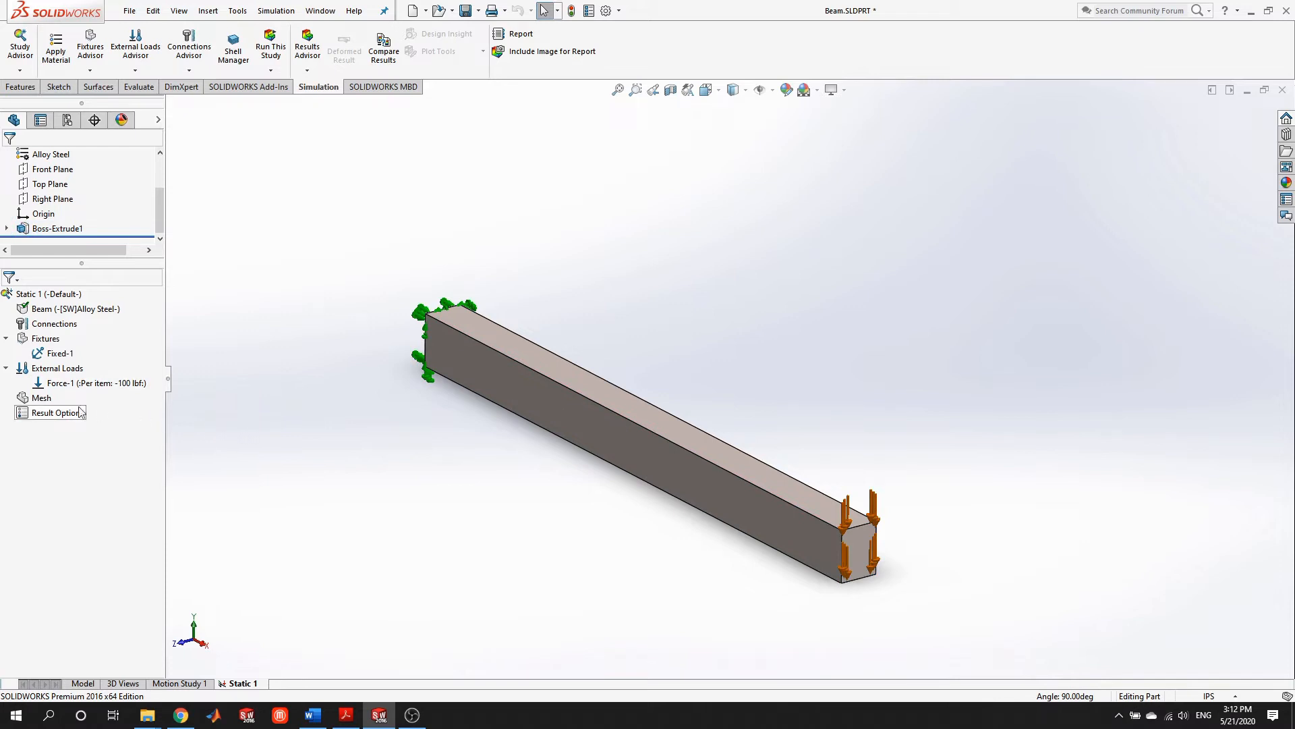
{"action": "right_click", "coordinate": [42, 403]}
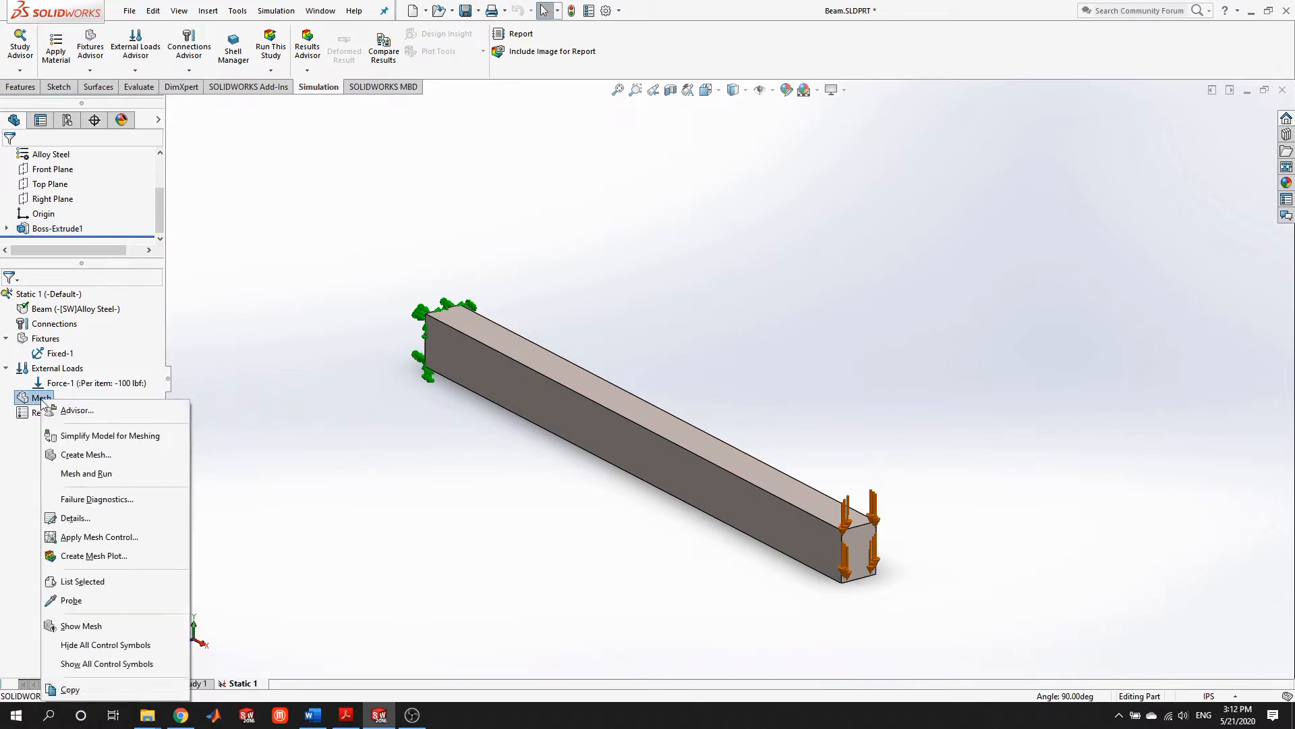
{"action": "left_click", "coordinate": [86, 454]}
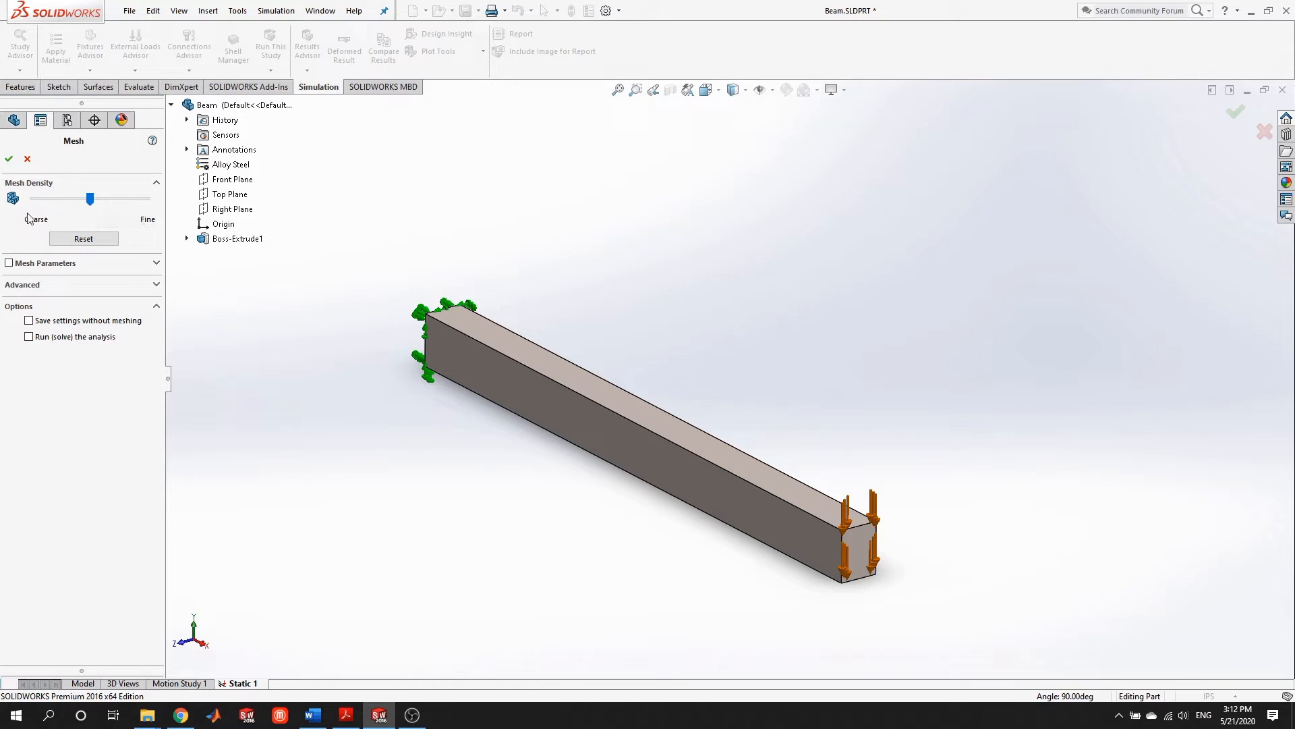
{"action": "left_click", "coordinate": [9, 263]}
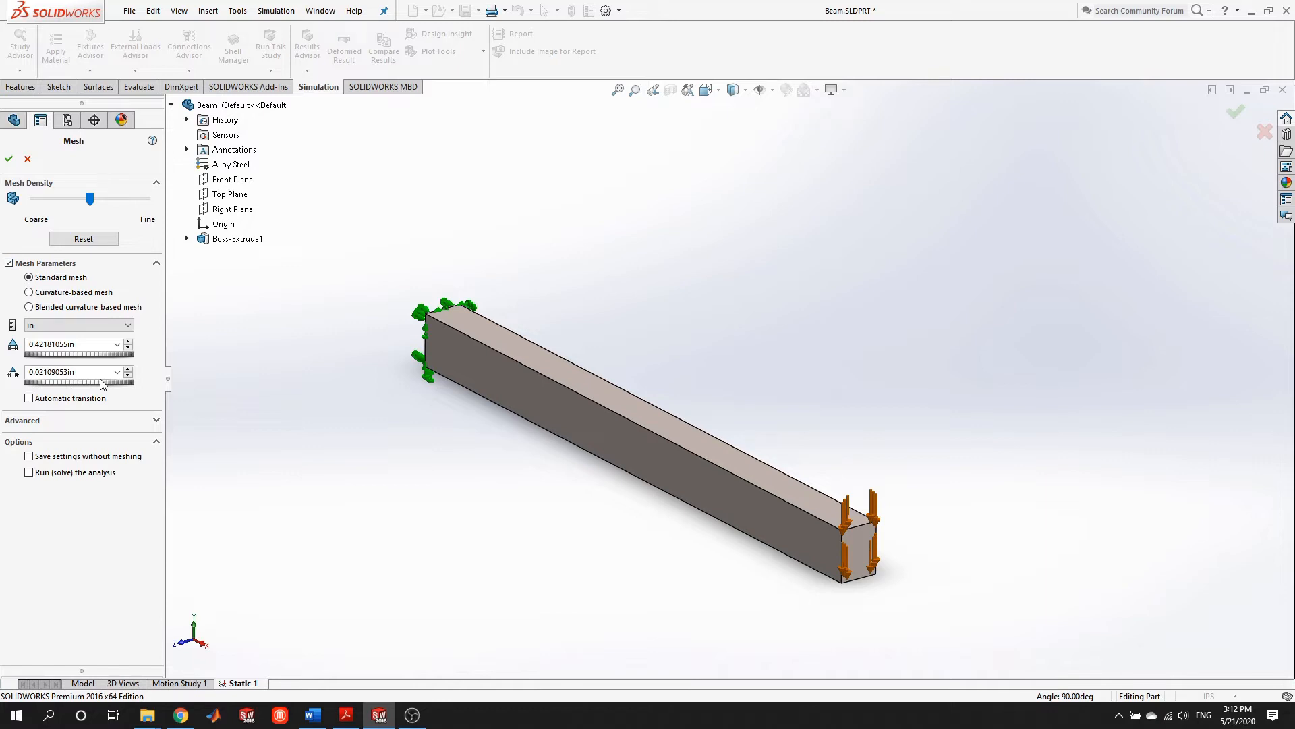
{"action": "left_click", "coordinate": [9, 264]}
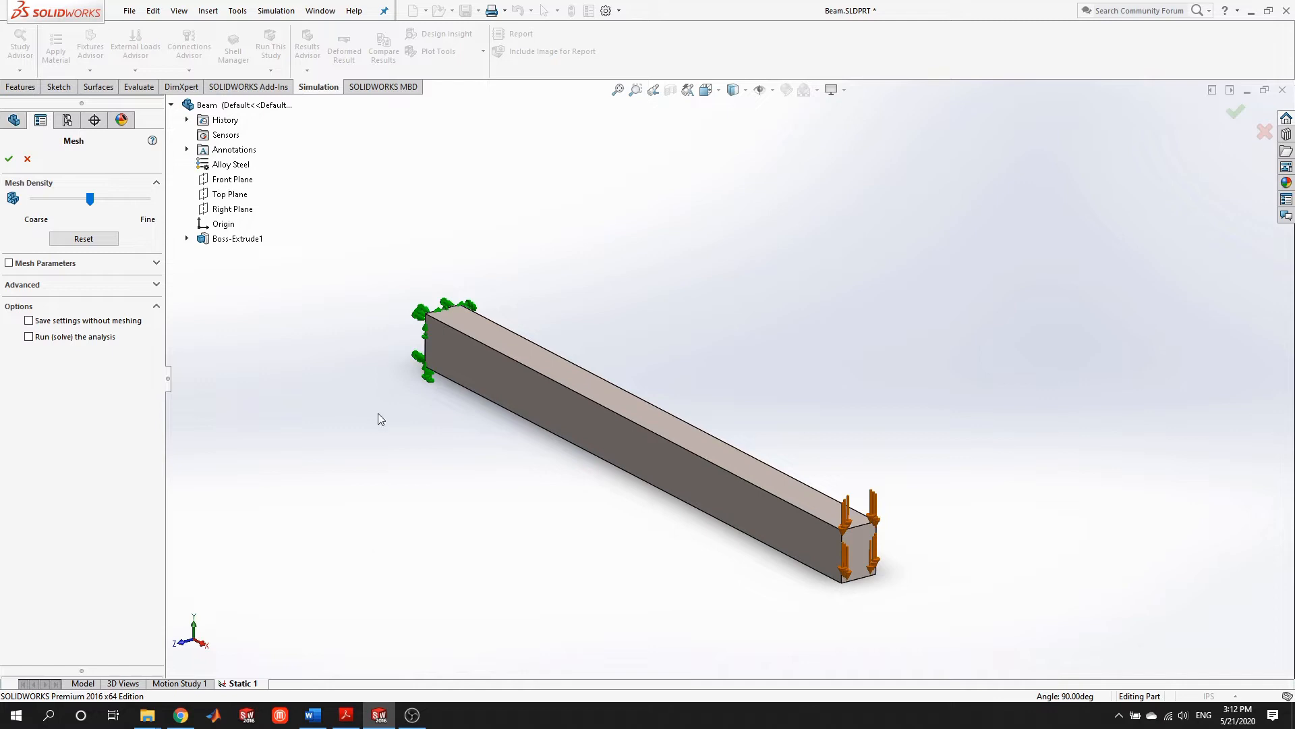
{"action": "left_click", "coordinate": [8, 159]}
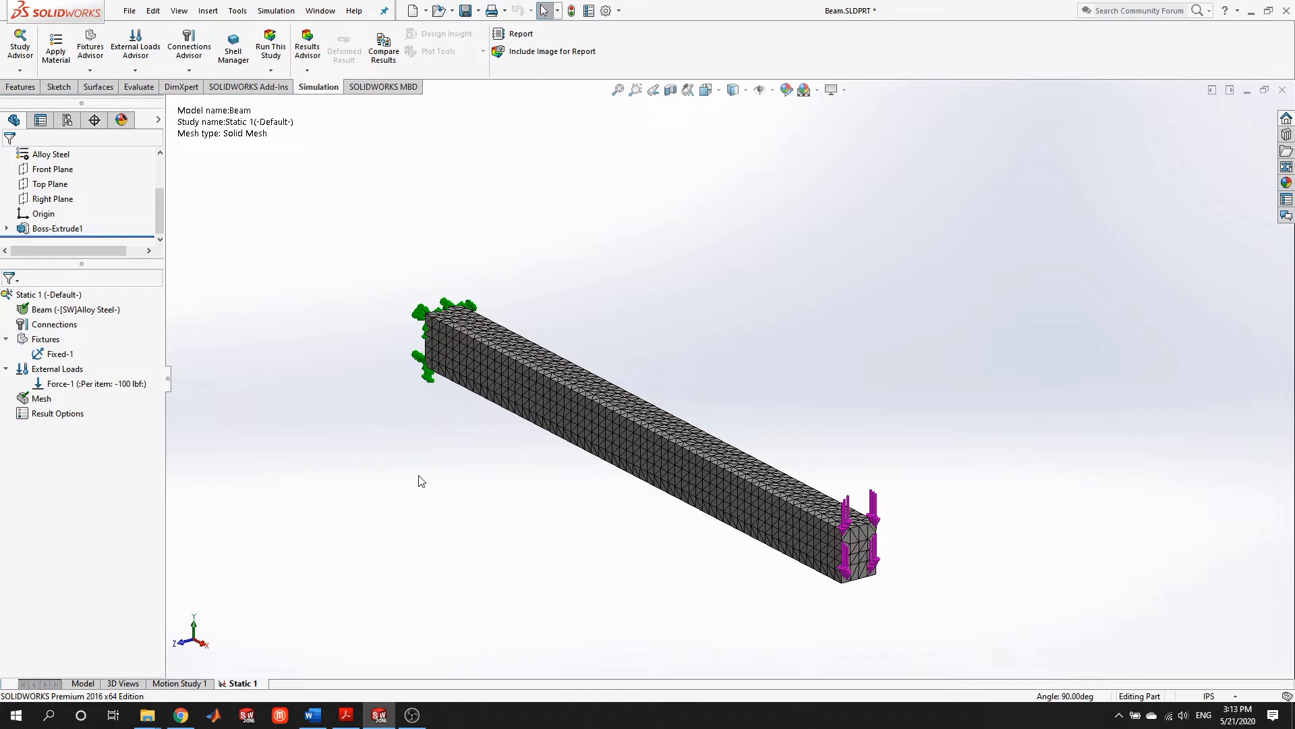
Examine the mesh elements up close at the beam's fixed end
{"action": "scroll", "coordinate": [432, 307], "scroll_direction": "down", "scroll_amount": 6}
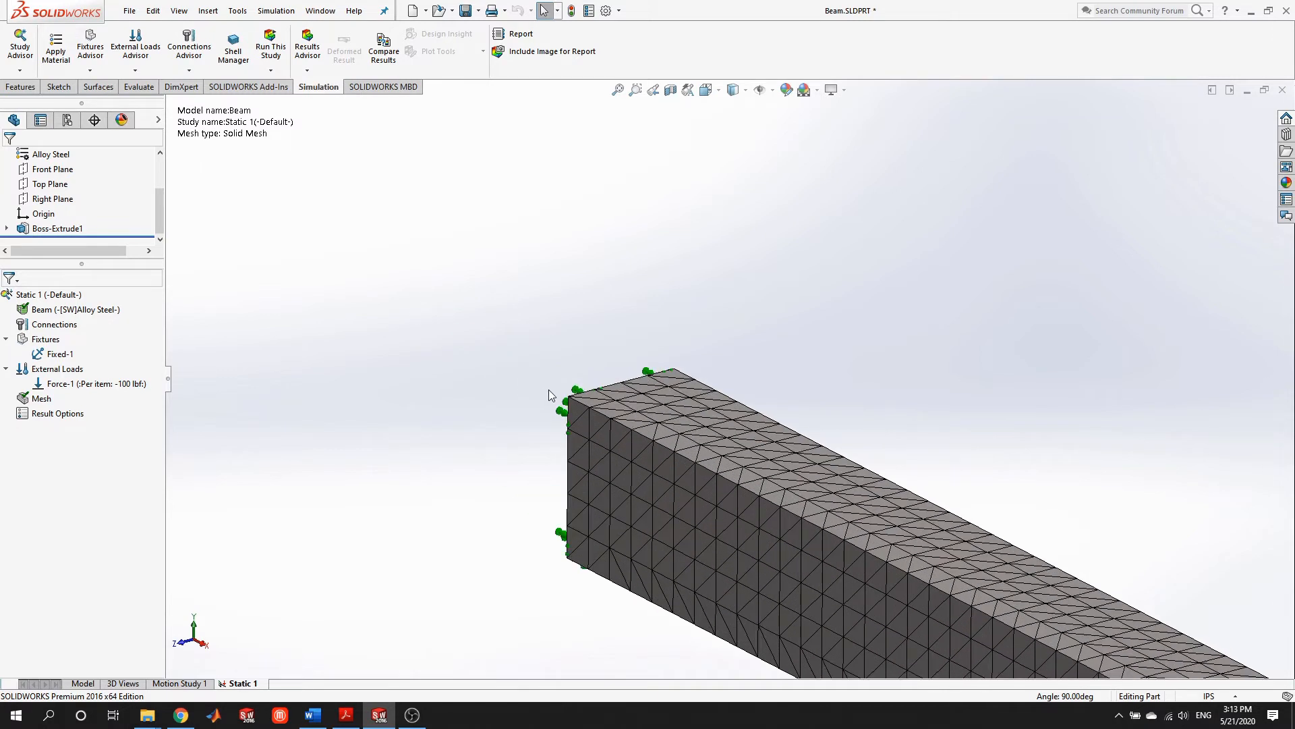
{"action": "scroll", "coordinate": [851, 397], "scroll_direction": "down", "scroll_amount": 2}
{"action": "scroll", "coordinate": [563, 350], "scroll_direction": "up", "scroll_amount": 2}
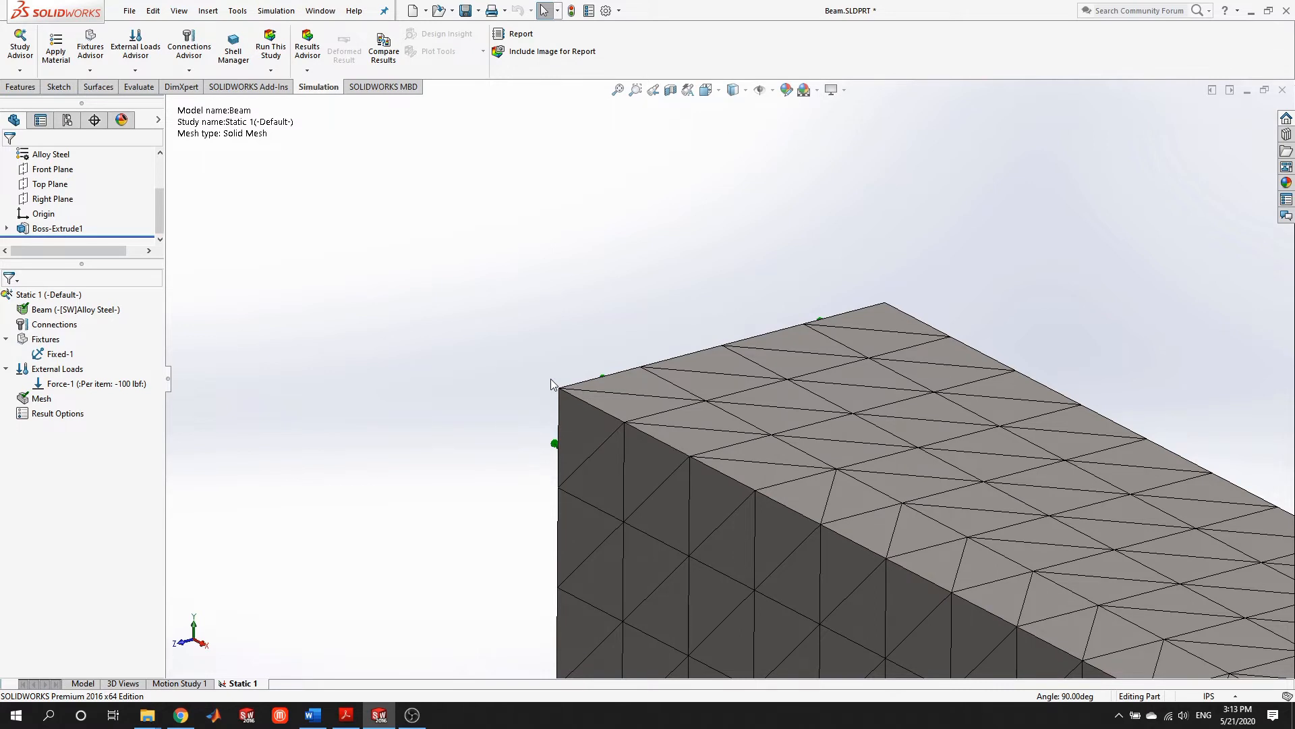
{"action": "scroll", "coordinate": [675, 371], "scroll_direction": "up", "scroll_amount": 3}
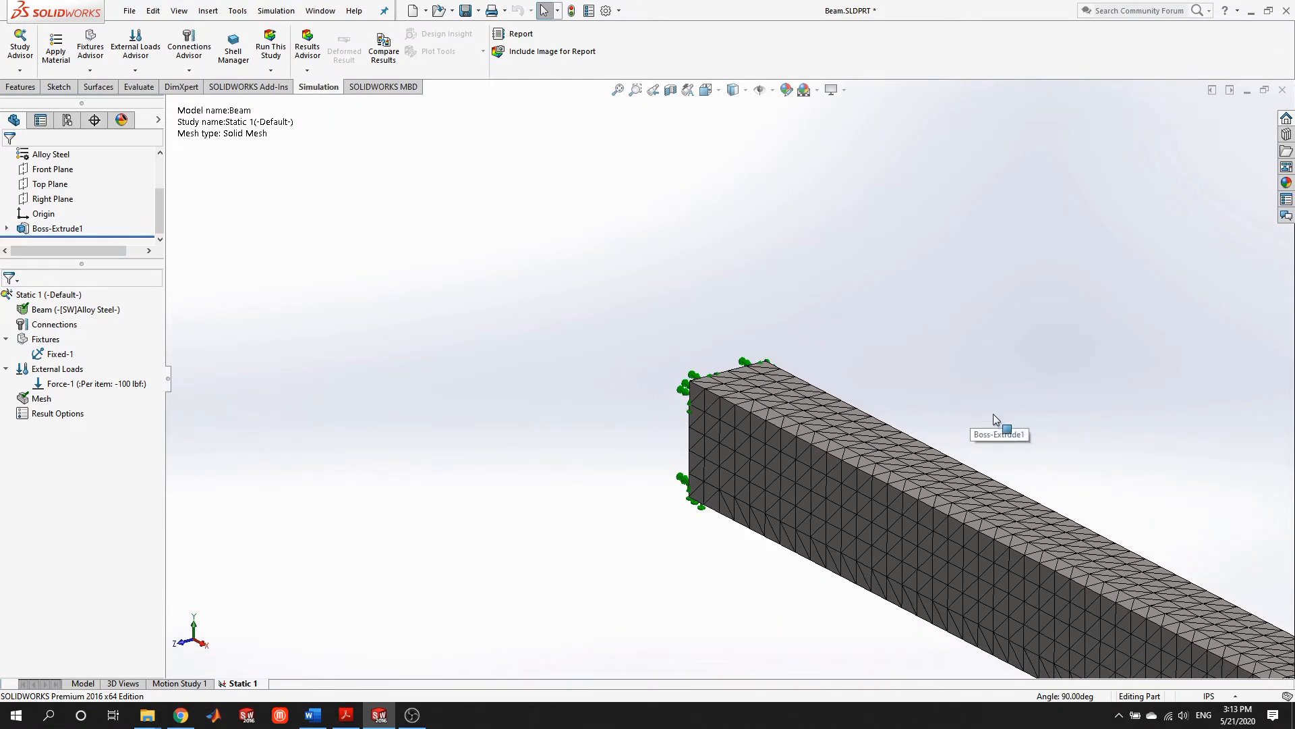
{"action": "scroll", "coordinate": [893, 382], "scroll_direction": "down", "scroll_amount": 2}
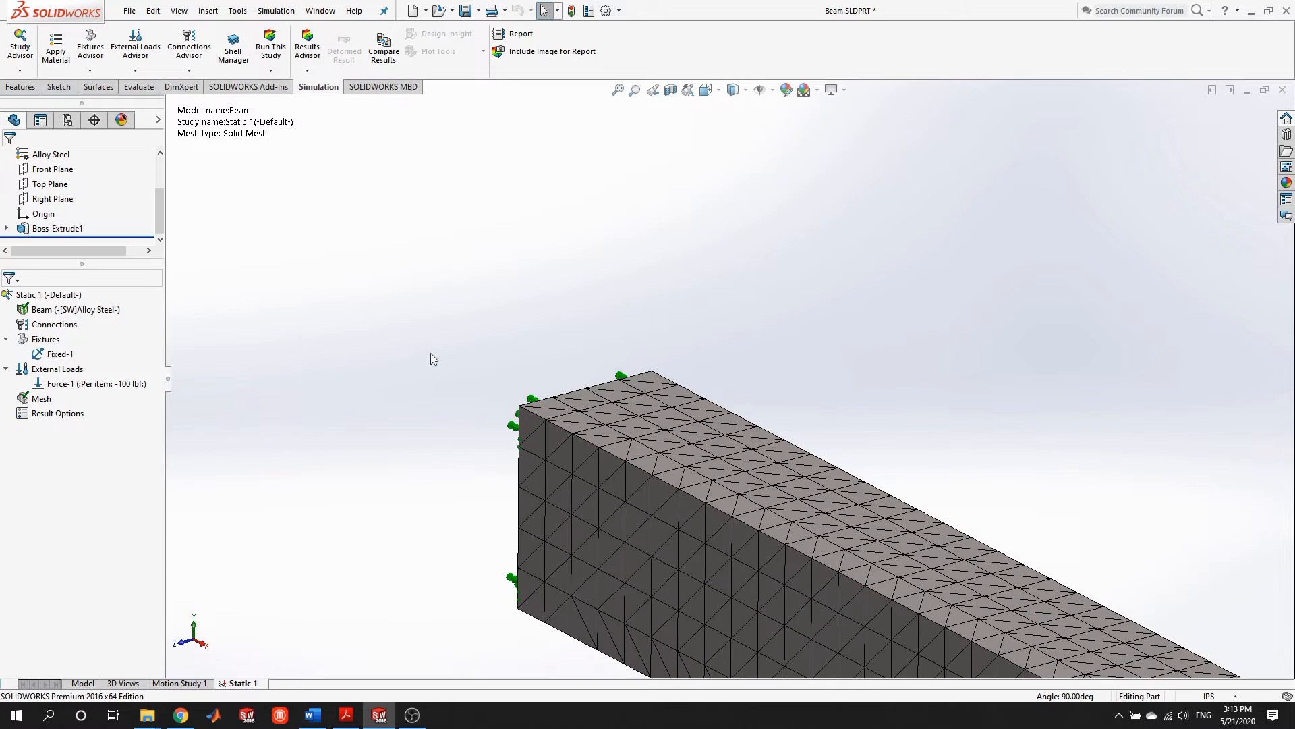
{"action": "scroll", "coordinate": [431, 357], "scroll_direction": "down", "scroll_amount": 2}
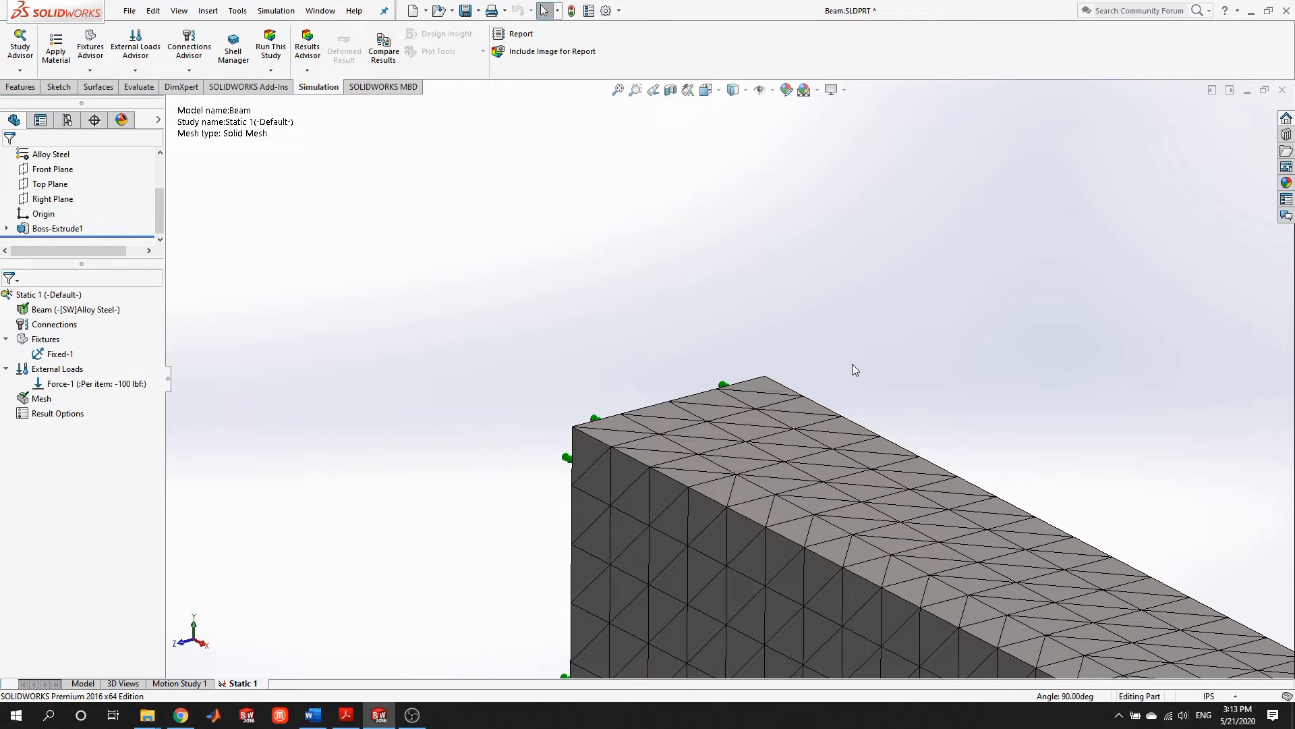
{"action": "scroll", "coordinate": [853, 357], "scroll_direction": "up", "scroll_amount": 3}
{"action": "scroll", "coordinate": [1039, 384], "scroll_direction": "up", "scroll_amount": 1}
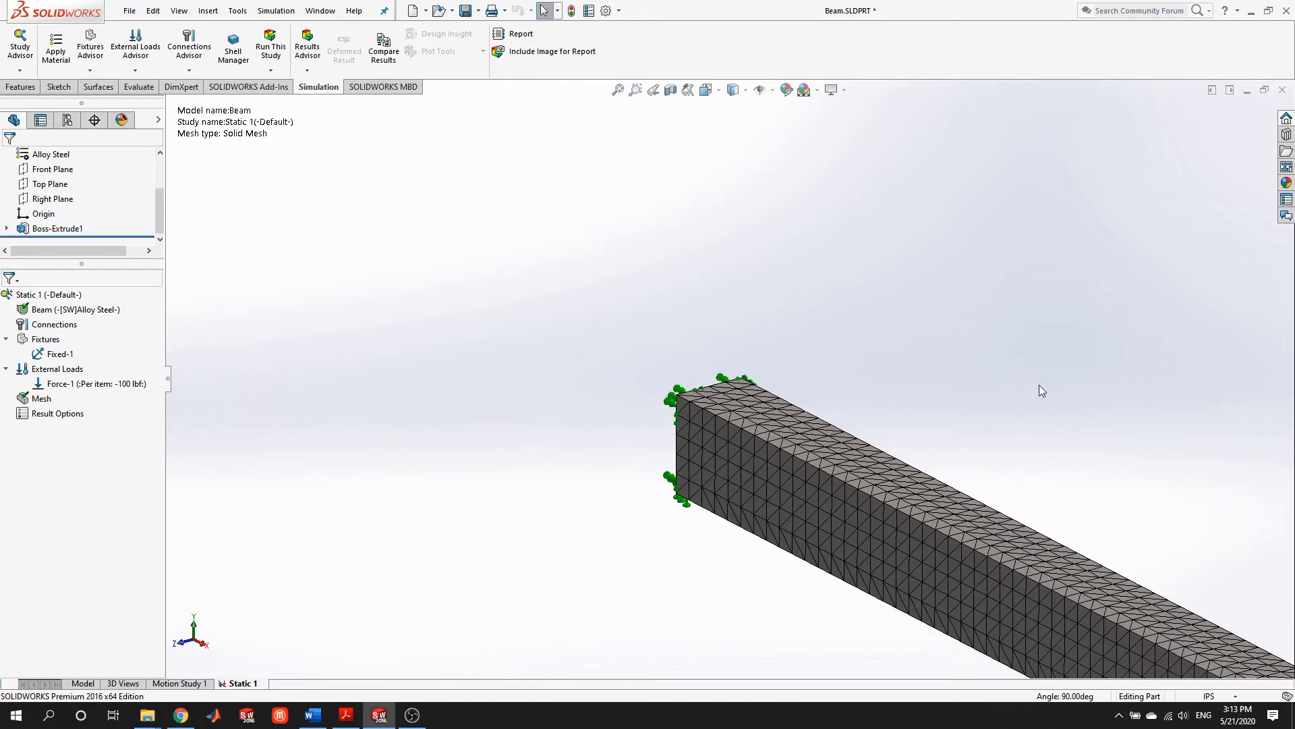
{"action": "scroll", "coordinate": [1040, 391], "scroll_direction": "up", "scroll_amount": 1}
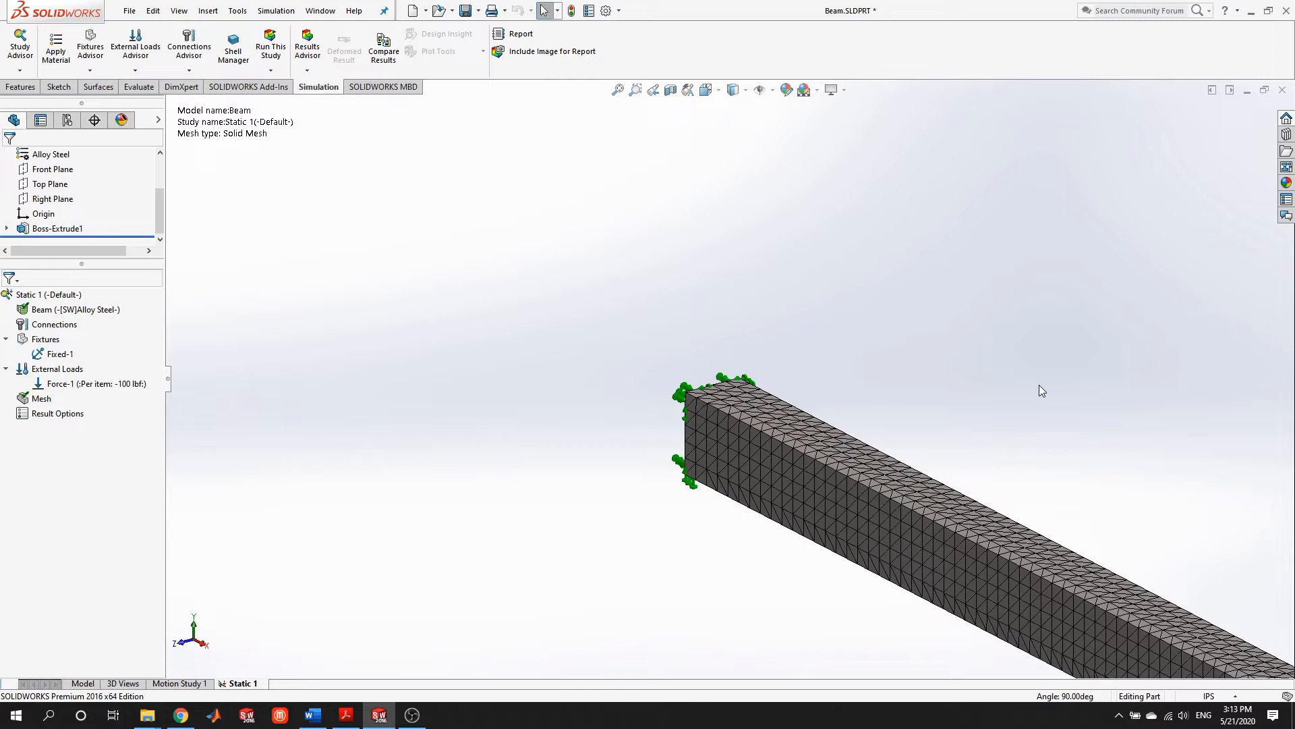
Inspect the mesh along the whole beam and up close at the loaded free end
{"action": "key", "text": "f"}
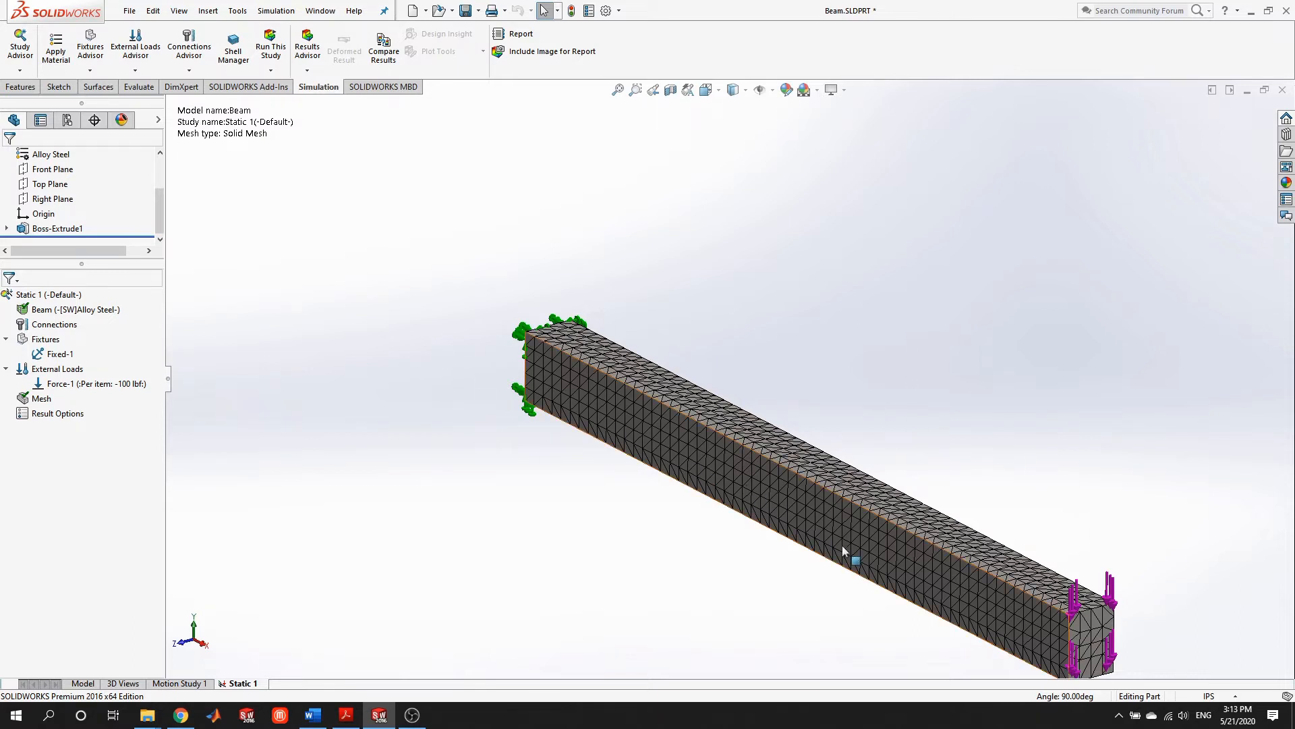
{"action": "scroll", "coordinate": [526, 307], "scroll_direction": "down", "scroll_amount": 3}
{"action": "scroll", "coordinate": [1084, 466], "scroll_direction": "up", "scroll_amount": 3}
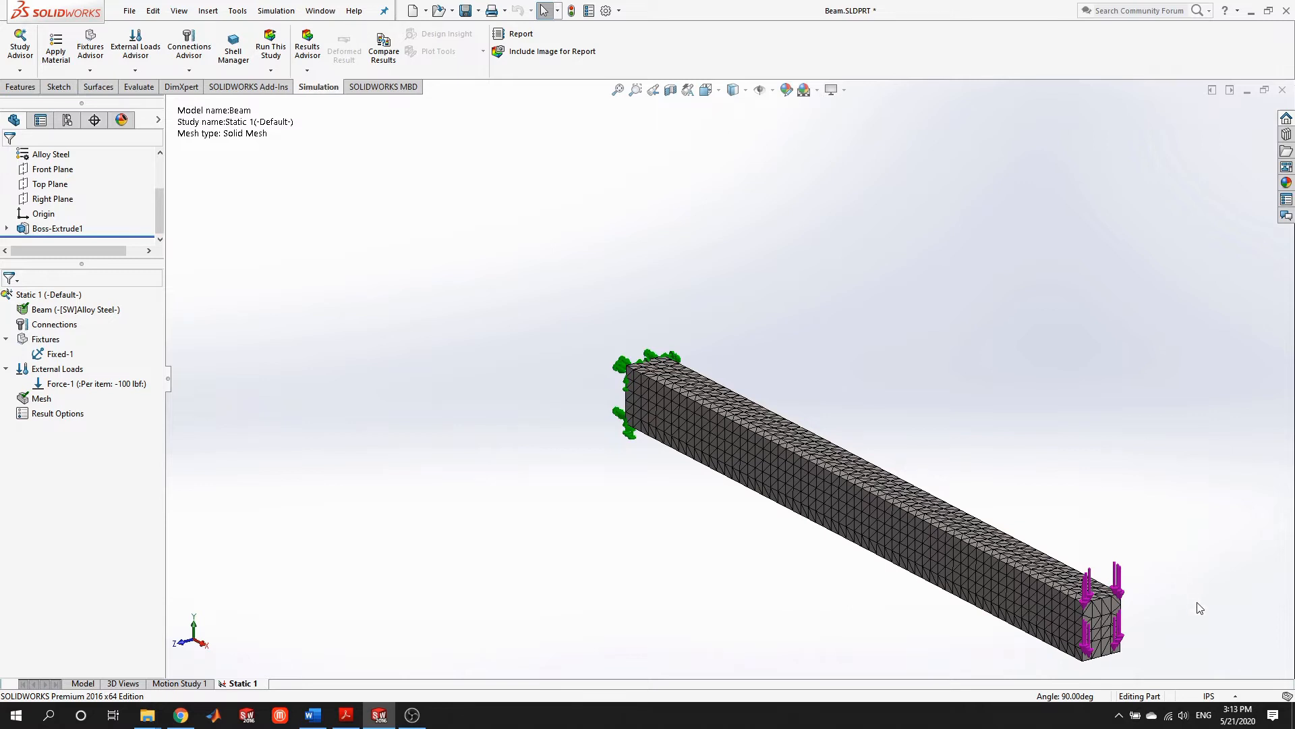
{"action": "scroll", "coordinate": [1195, 608], "scroll_direction": "down", "scroll_amount": 2}
{"action": "scroll", "coordinate": [1137, 584], "scroll_direction": "down", "scroll_amount": 3}
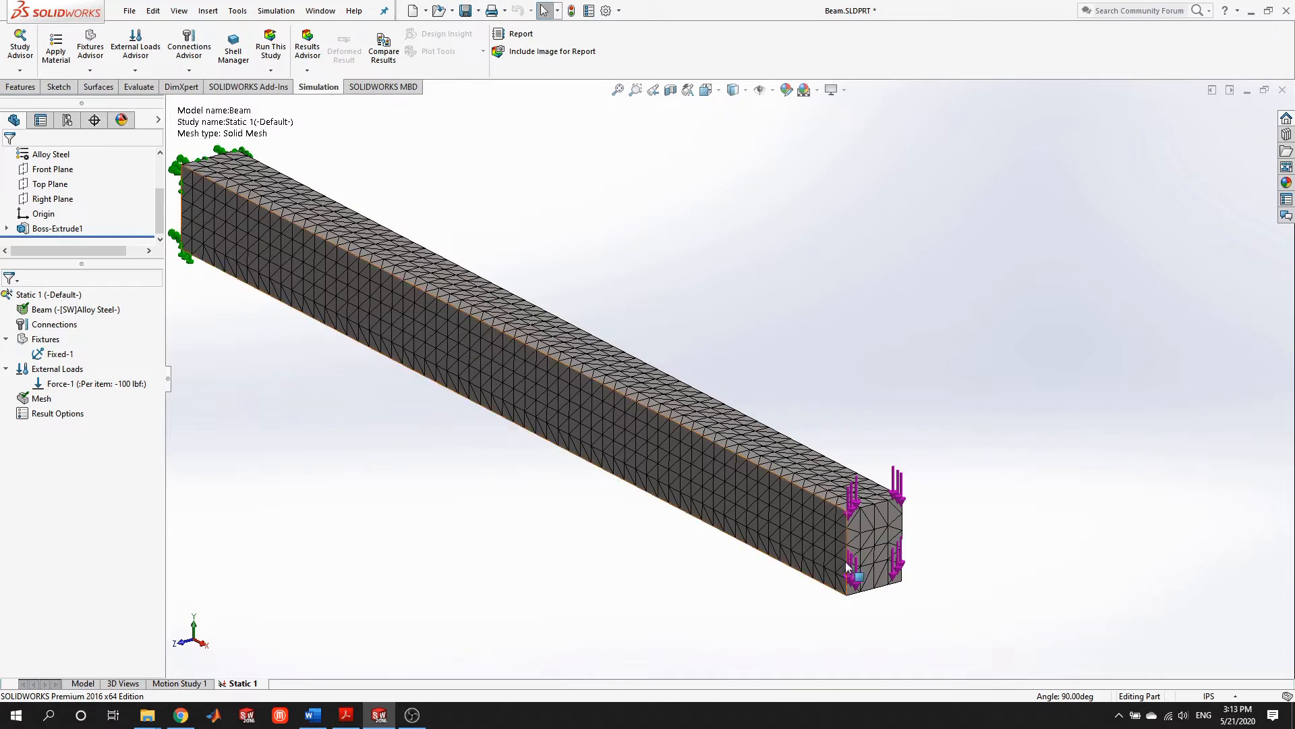
{"action": "scroll", "coordinate": [856, 530], "scroll_direction": "down", "scroll_amount": 4}
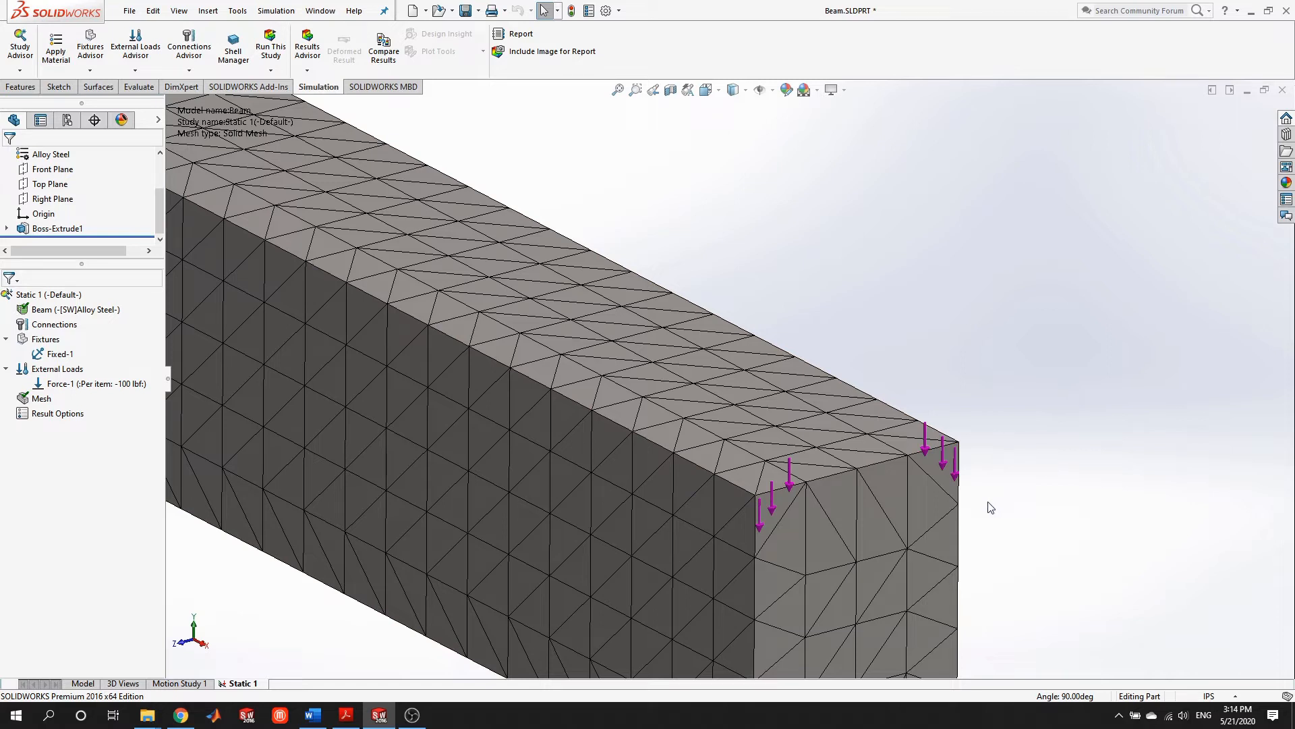
Run the static study on the meshed beam
{"action": "scroll", "coordinate": [481, 291], "scroll_direction": "up", "scroll_amount": 1}
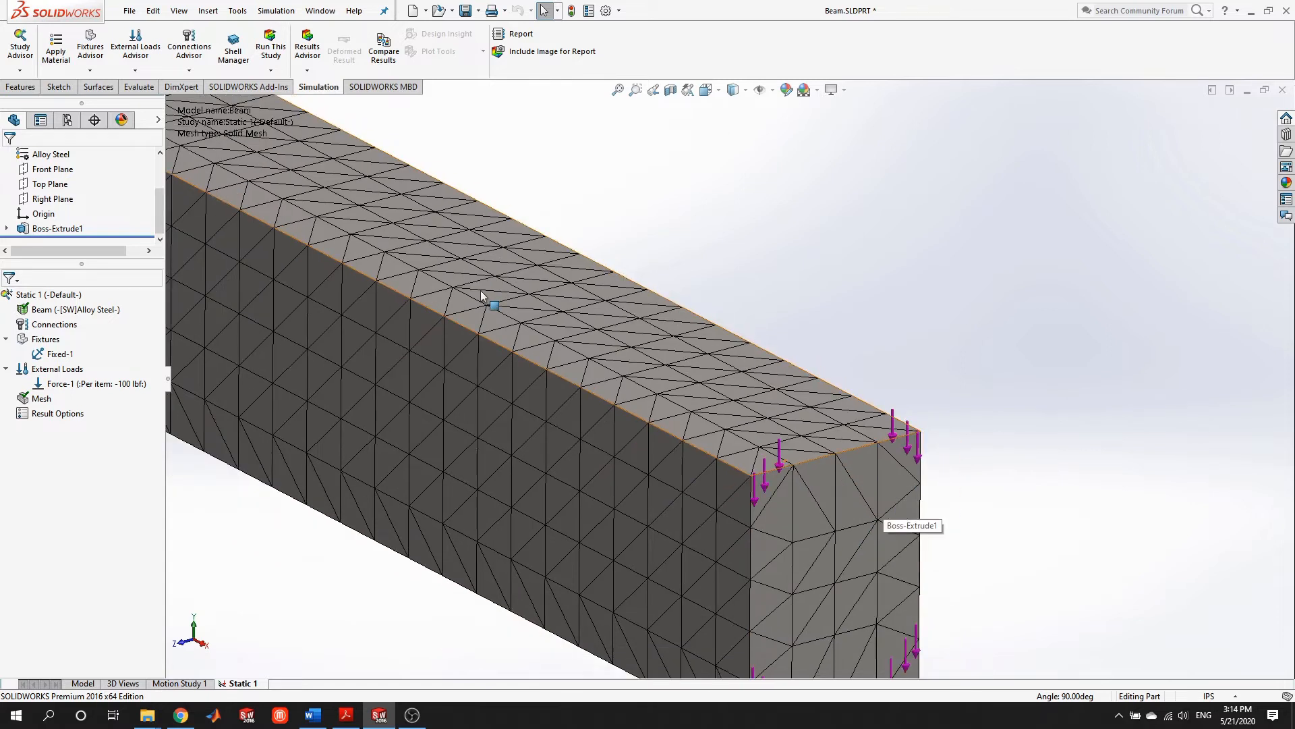
{"action": "scroll", "coordinate": [481, 293], "scroll_direction": "up", "scroll_amount": 4}
{"action": "scroll", "coordinate": [463, 289], "scroll_direction": "down", "scroll_amount": 3}
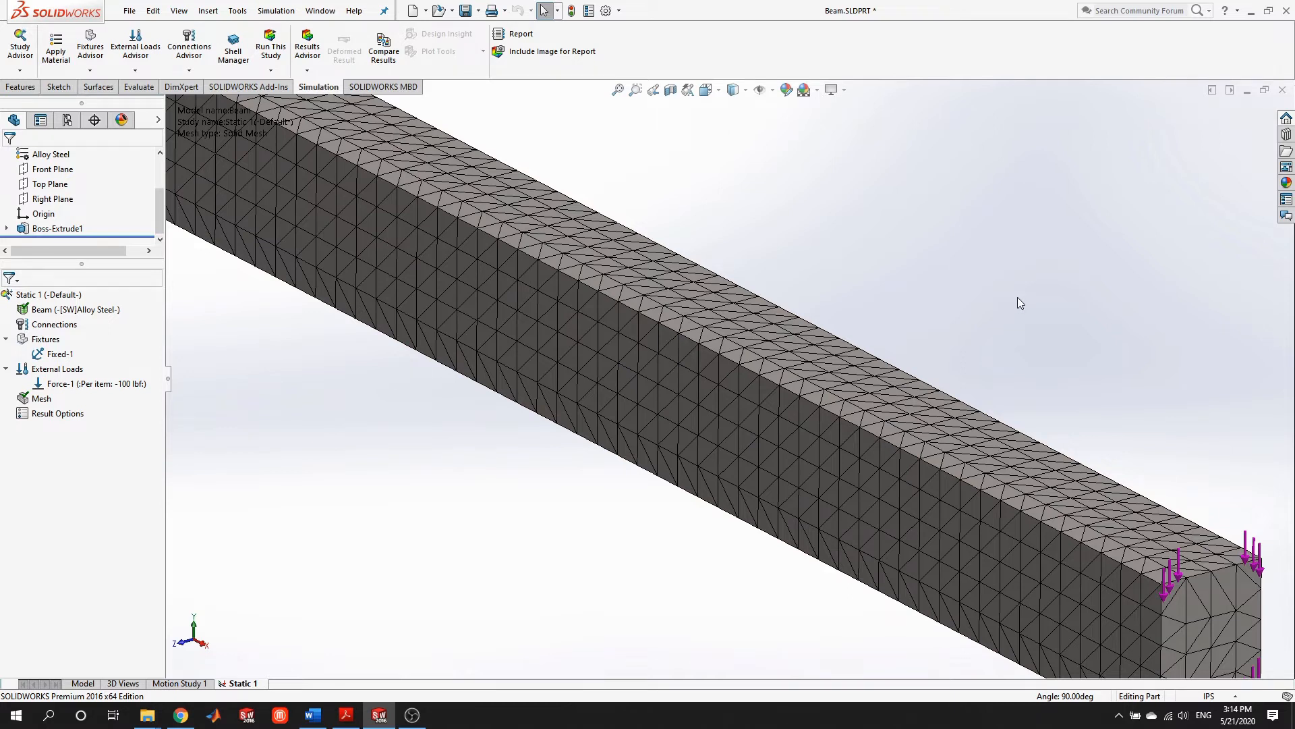
{"action": "scroll", "coordinate": [1018, 303], "scroll_direction": "up", "scroll_amount": 5}
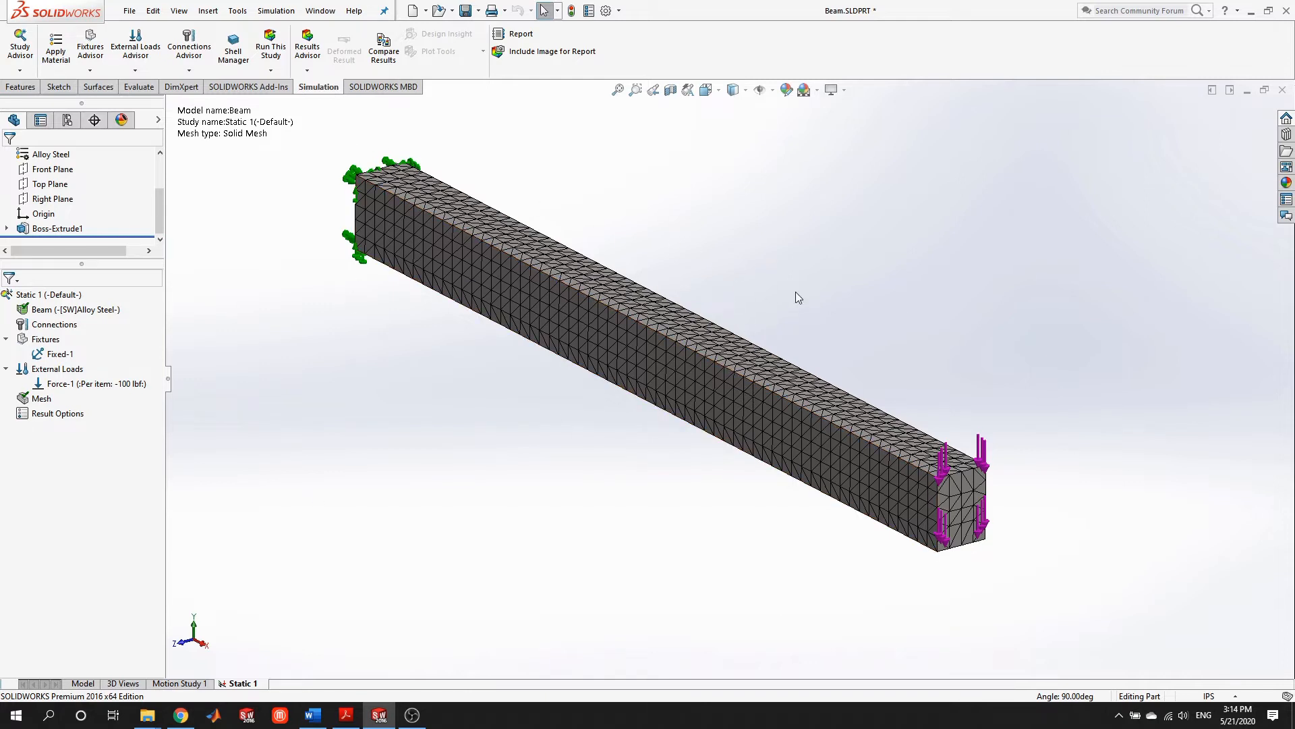
{"action": "left_click", "coordinate": [272, 50]}
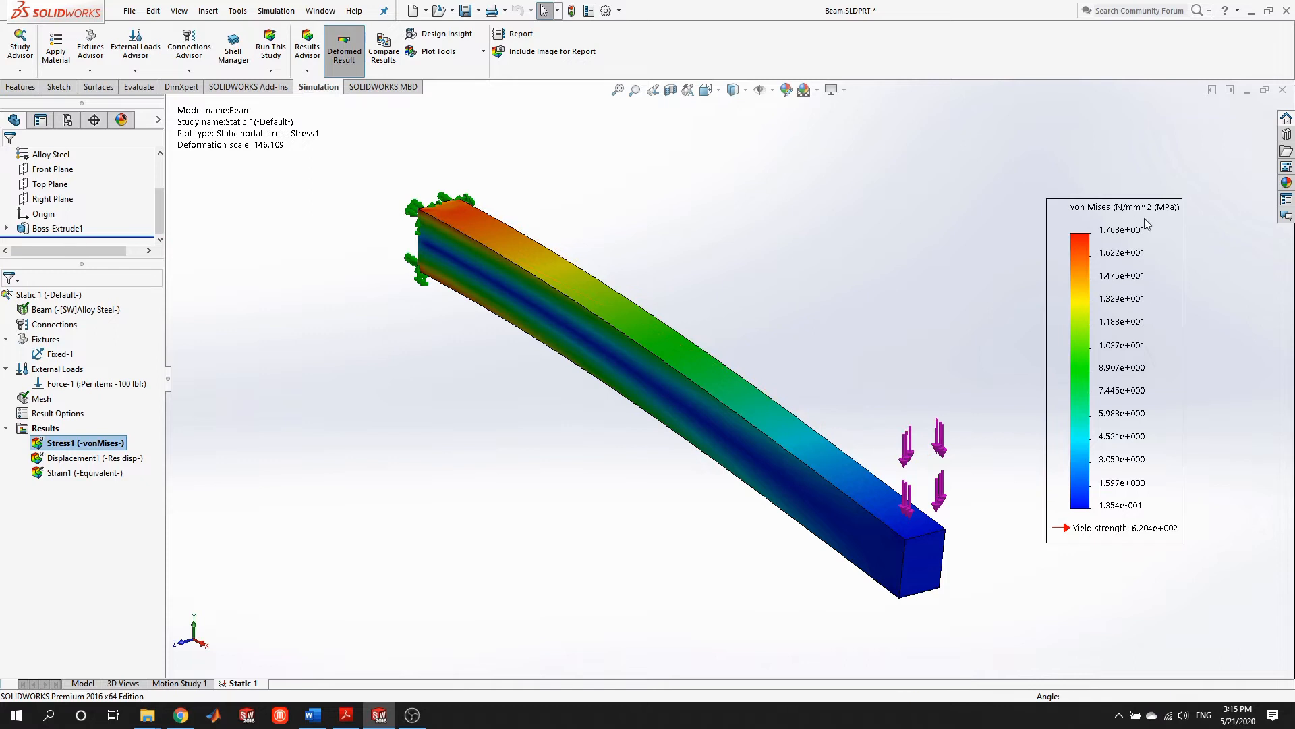
Change the units of the von Mises stress plot to psi
{"action": "right_click", "coordinate": [1118, 292]}
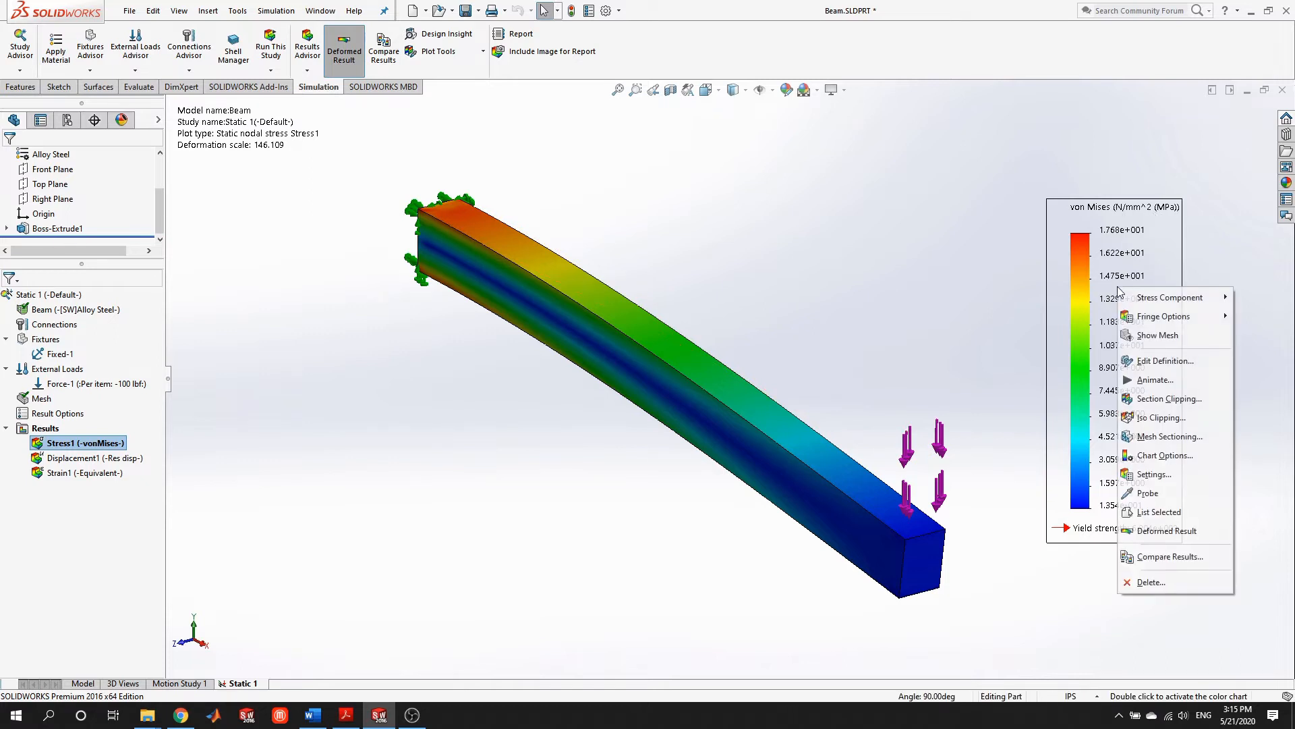
{"action": "left_click", "coordinate": [1186, 362]}
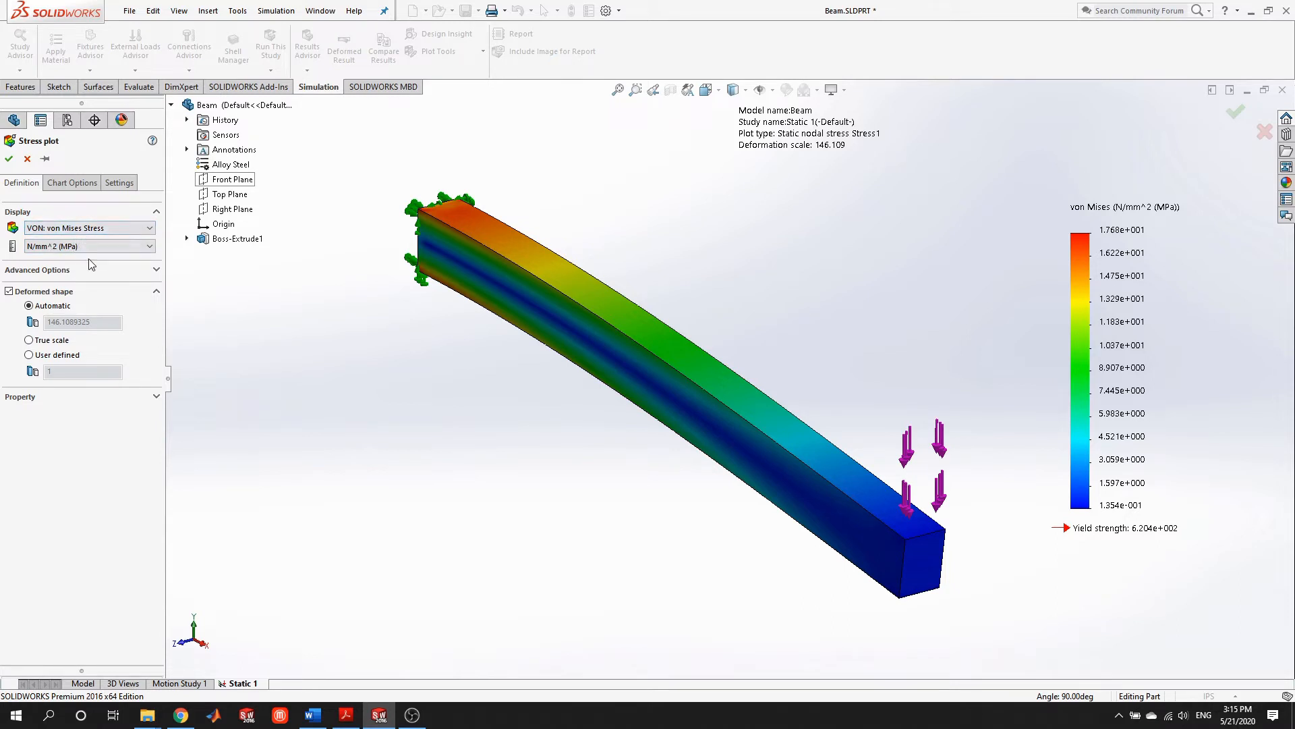
{"action": "left_click", "coordinate": [88, 247]}
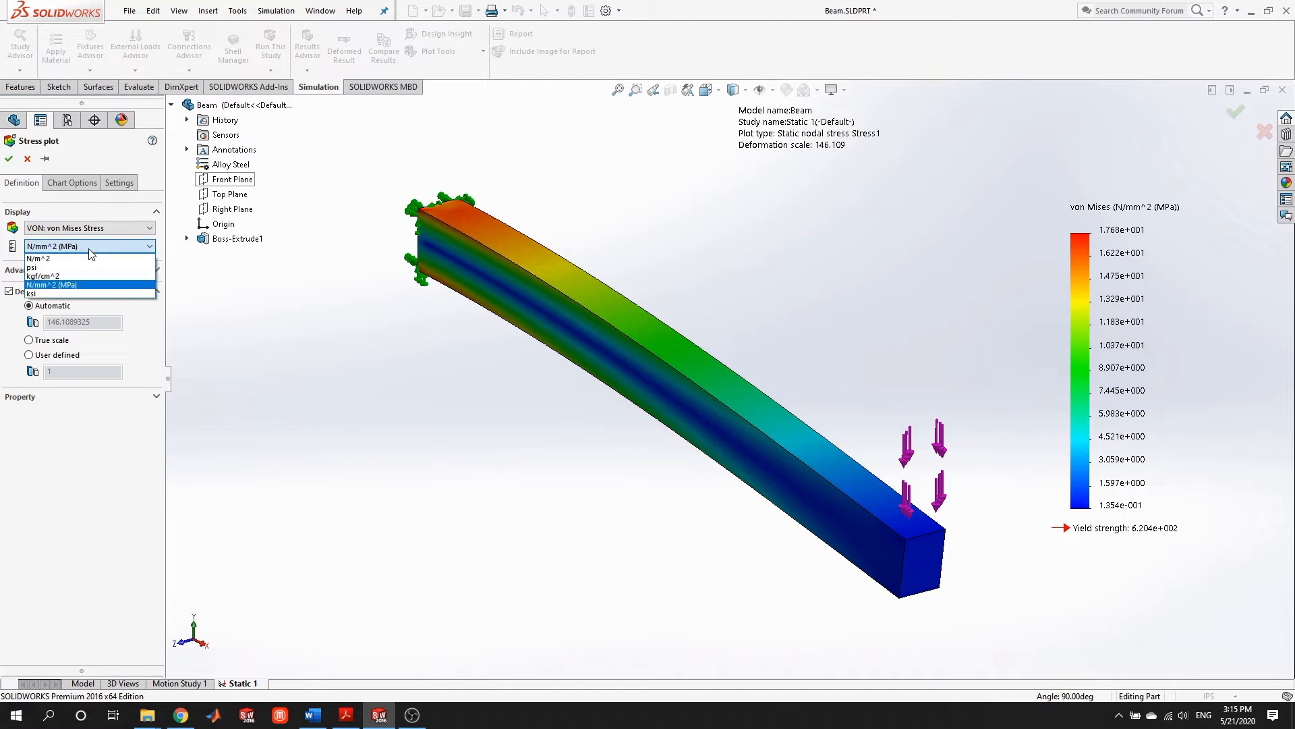
{"action": "left_click", "coordinate": [75, 267]}
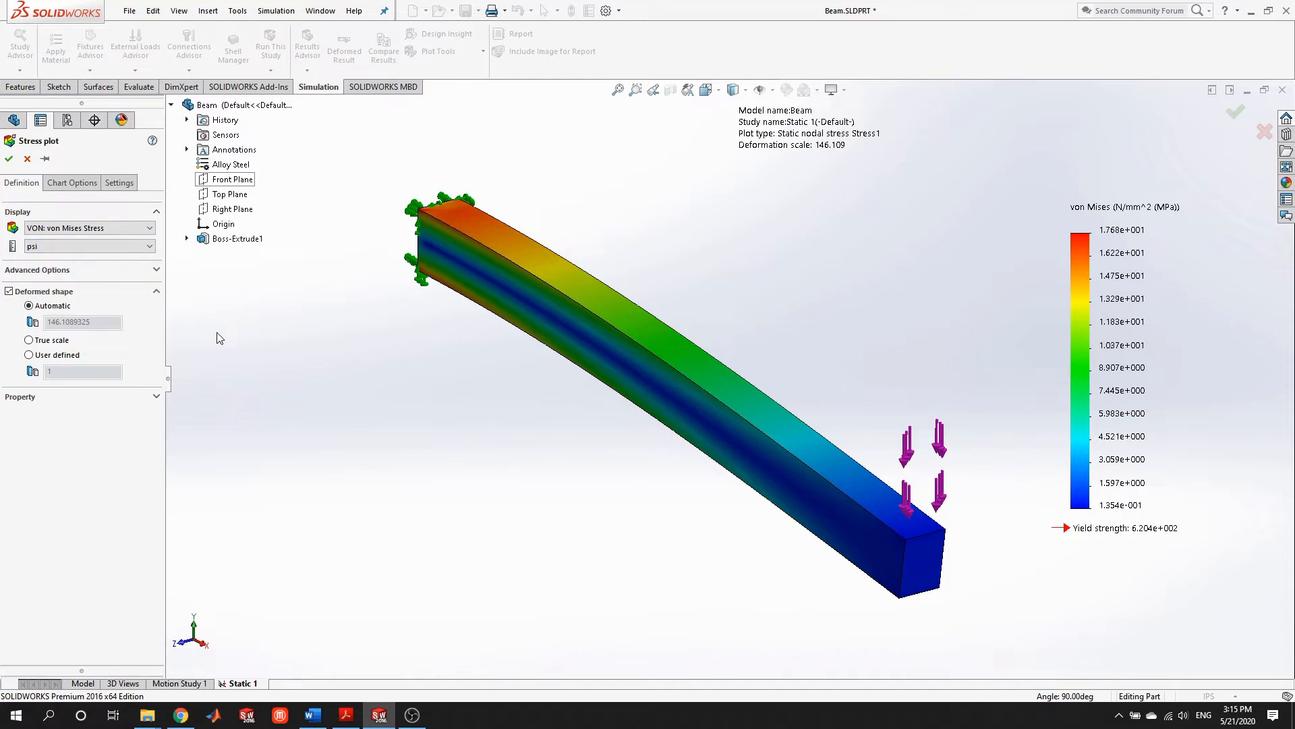
{"action": "left_click", "coordinate": [8, 158]}
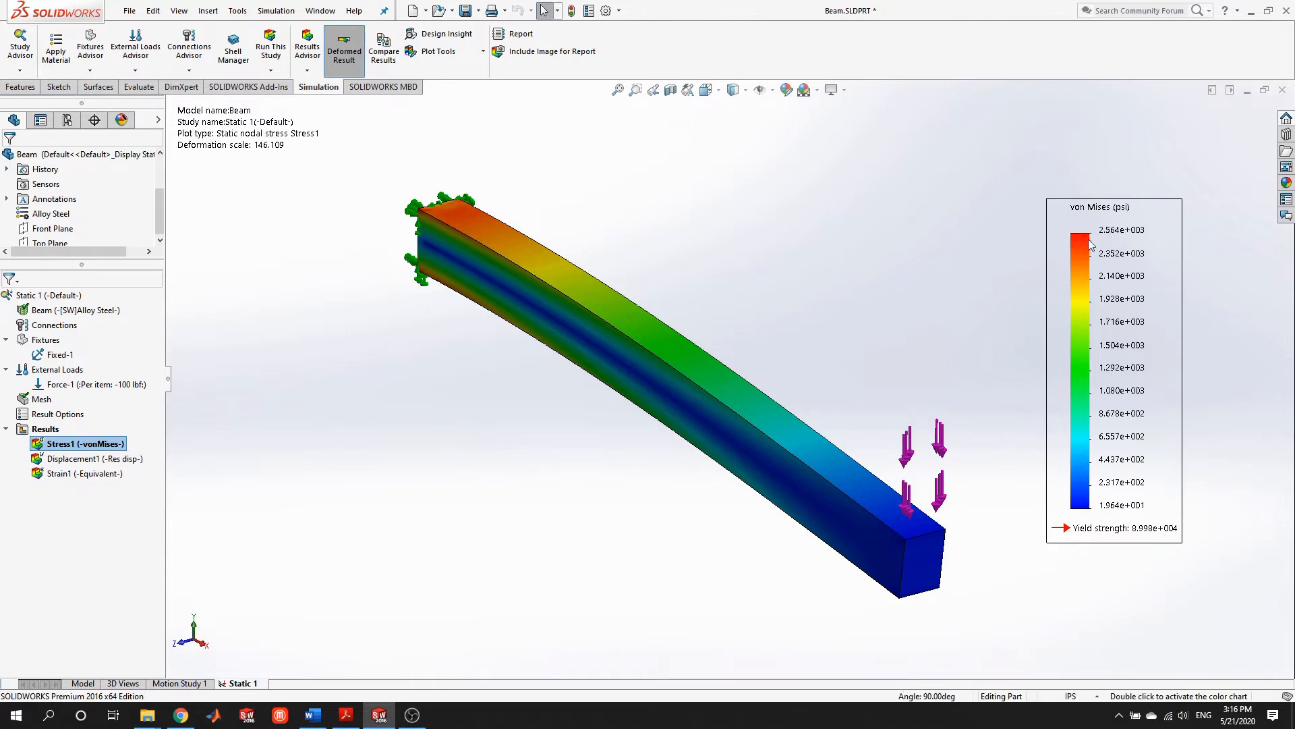
Examine the von Mises stress up close at the beam's fixed end and display the resultant displacement plot
{"action": "scroll", "coordinate": [538, 228], "scroll_direction": "down", "scroll_amount": 5}
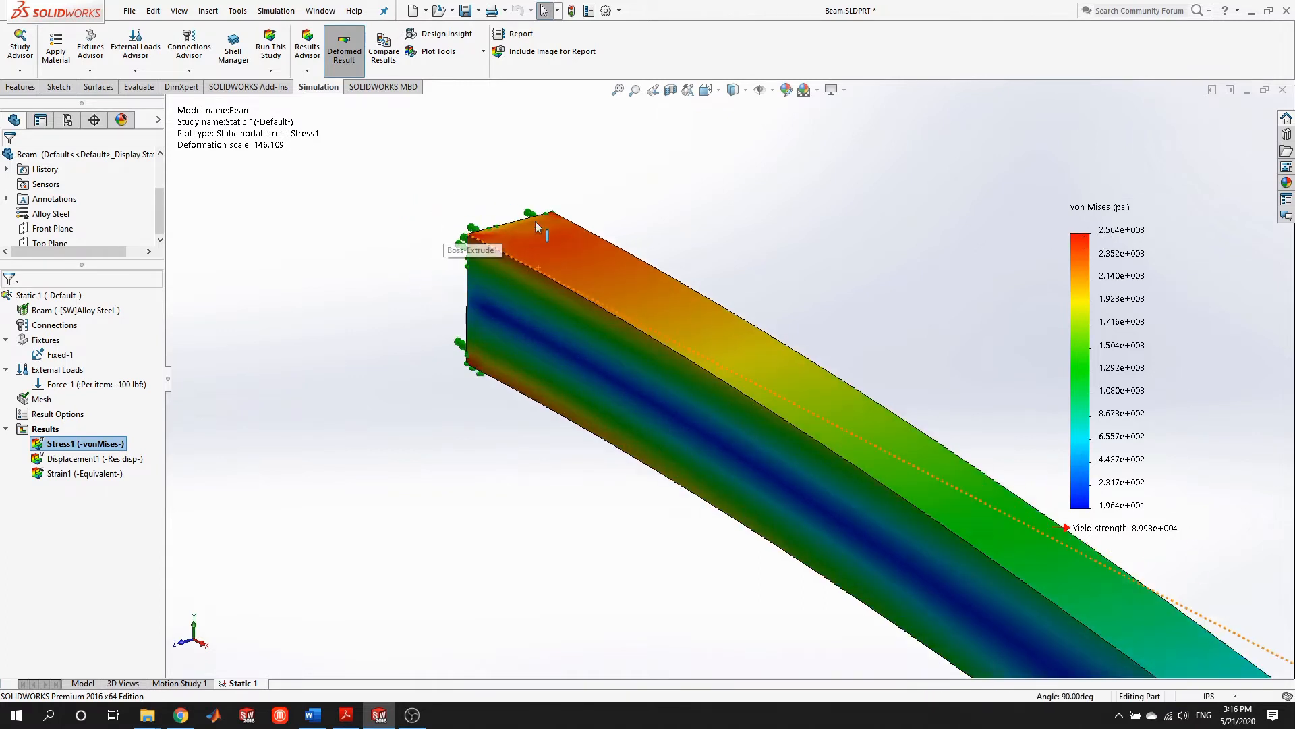
{"action": "scroll", "coordinate": [538, 228], "scroll_direction": "down", "scroll_amount": 3}
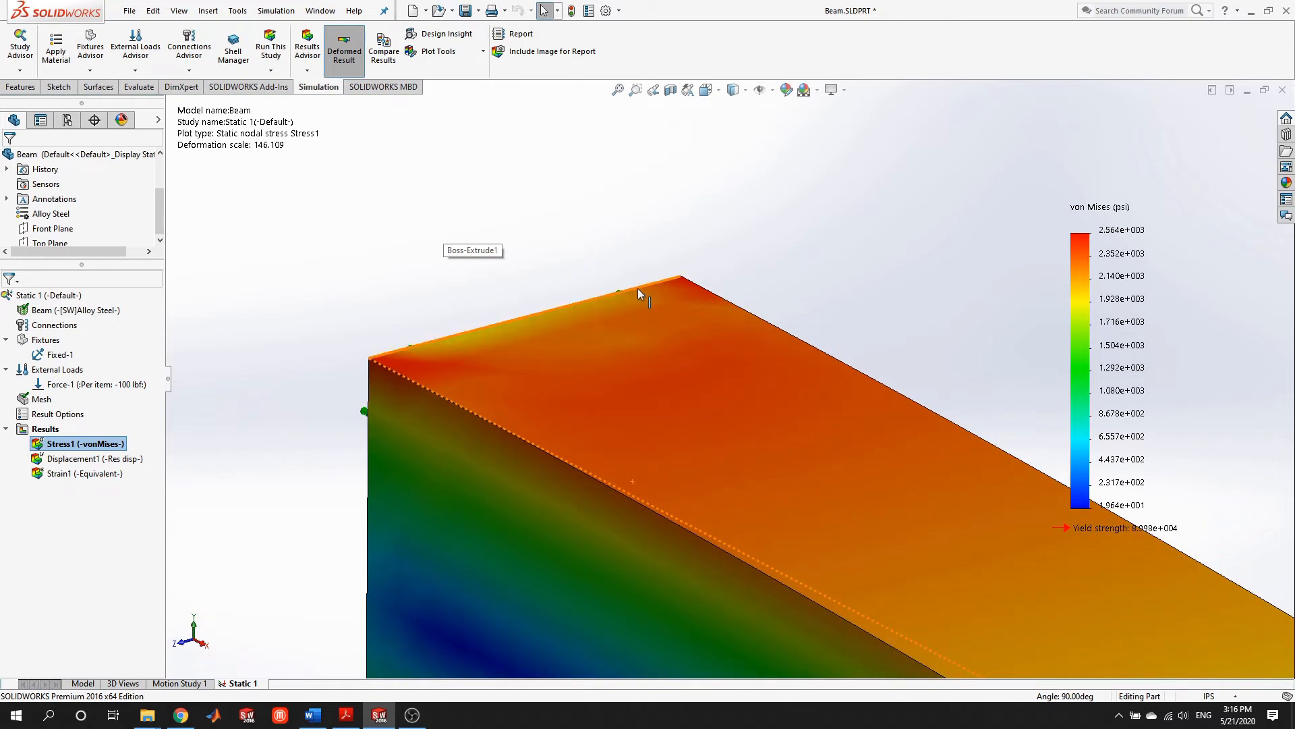
{"action": "scroll", "coordinate": [841, 359], "scroll_direction": "up", "scroll_amount": 6}
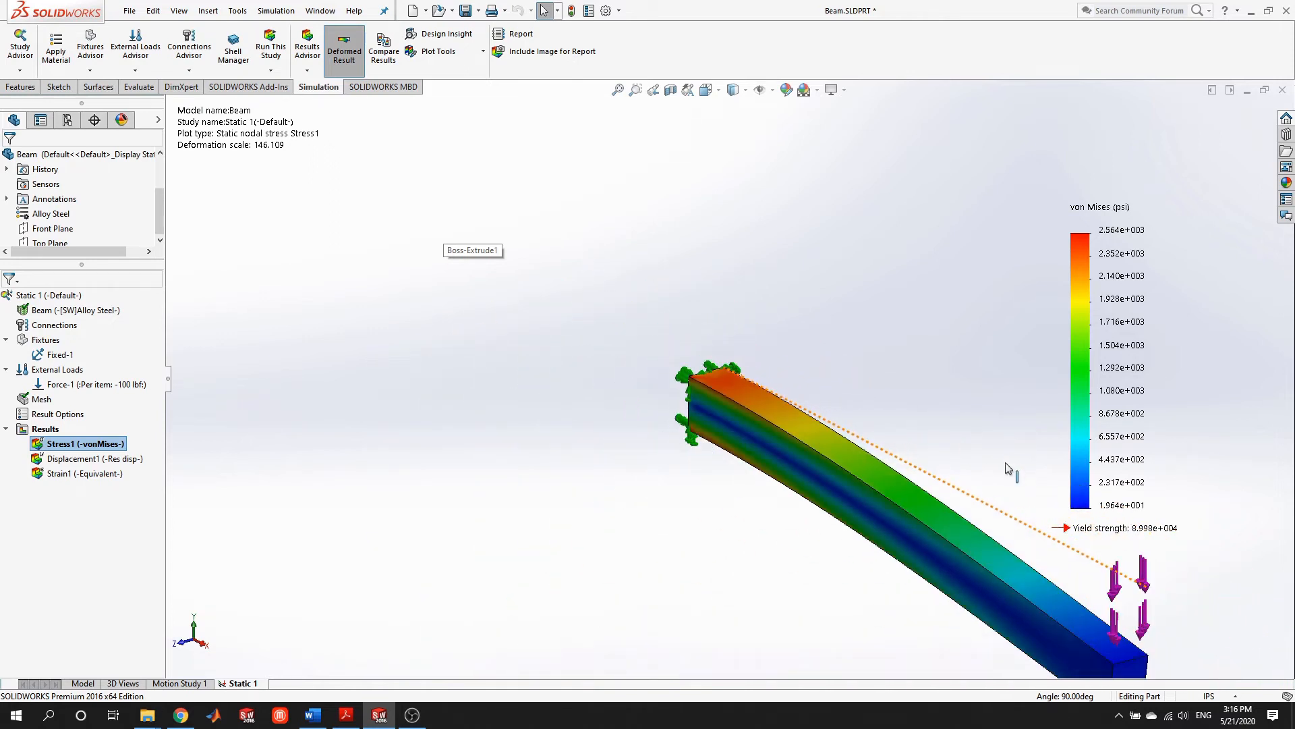
{"action": "left_click", "coordinate": [72, 459]}
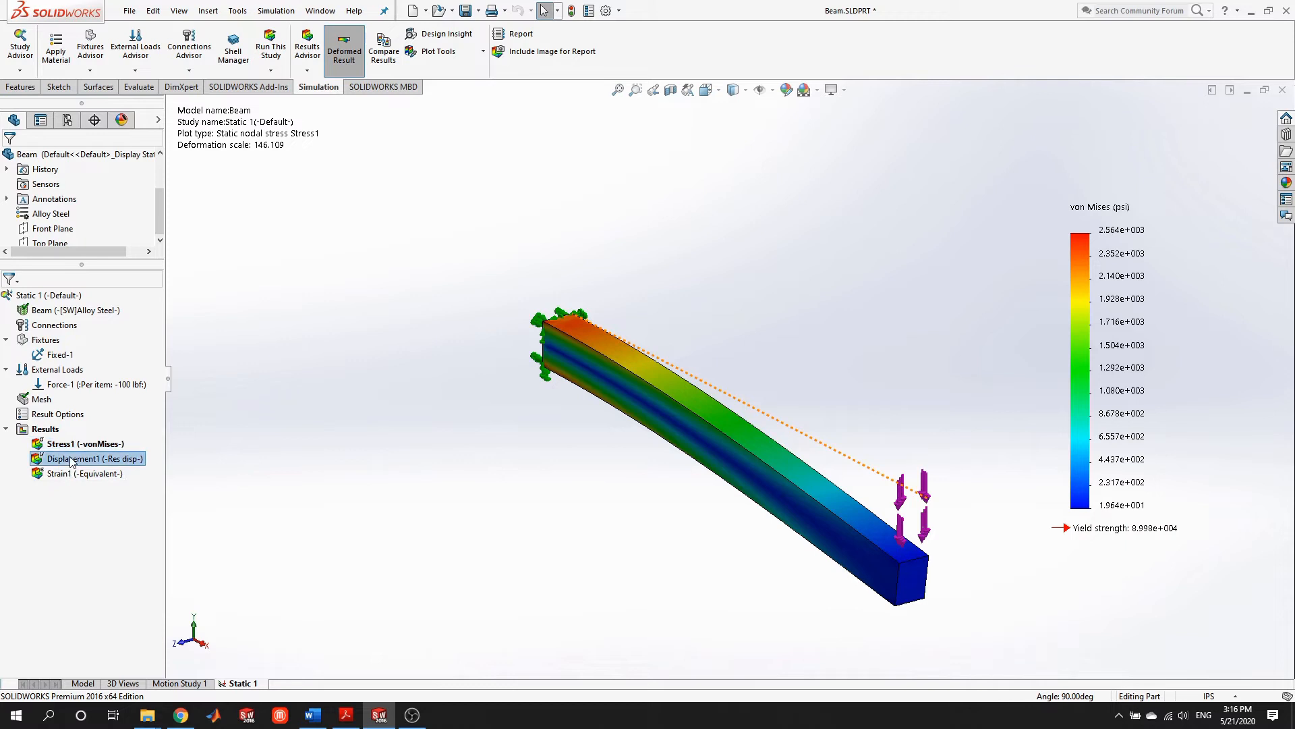
{"action": "double_click", "coordinate": [73, 458]}
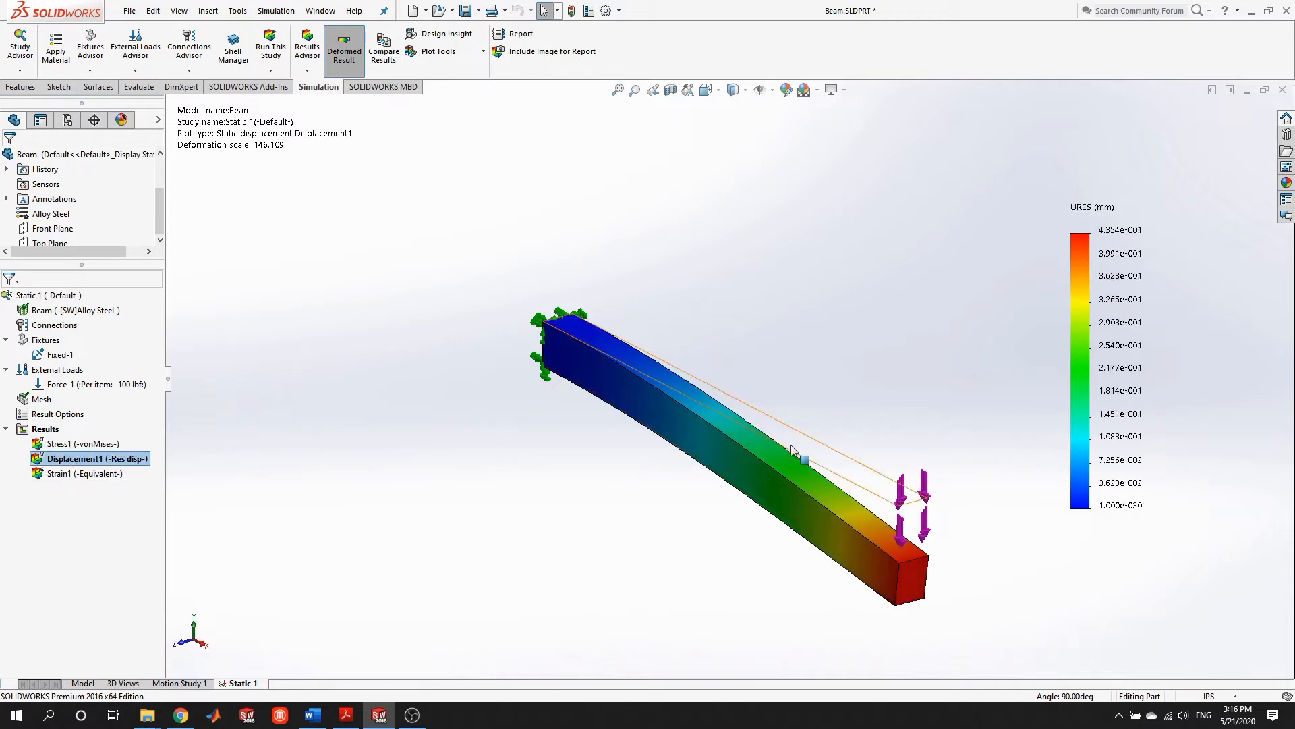
{"action": "right_click", "coordinate": [1095, 258]}
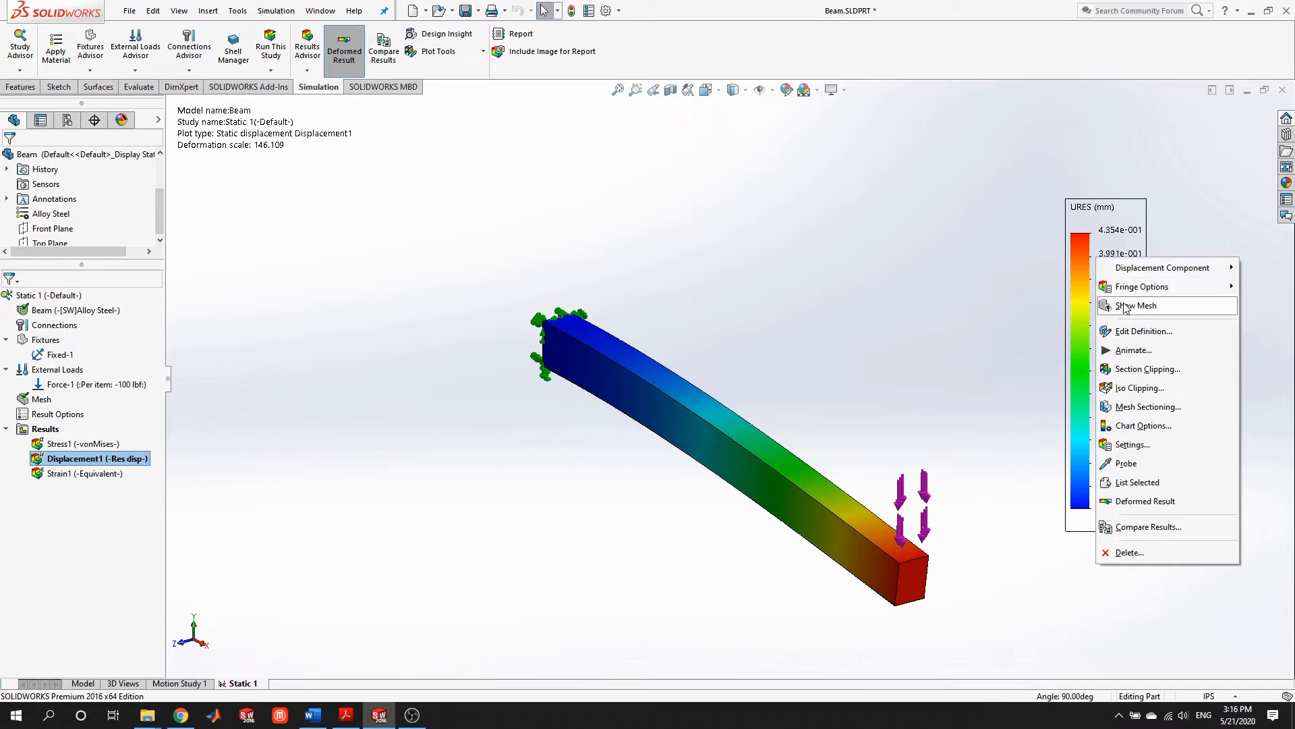
{"action": "left_click", "coordinate": [895, 235]}
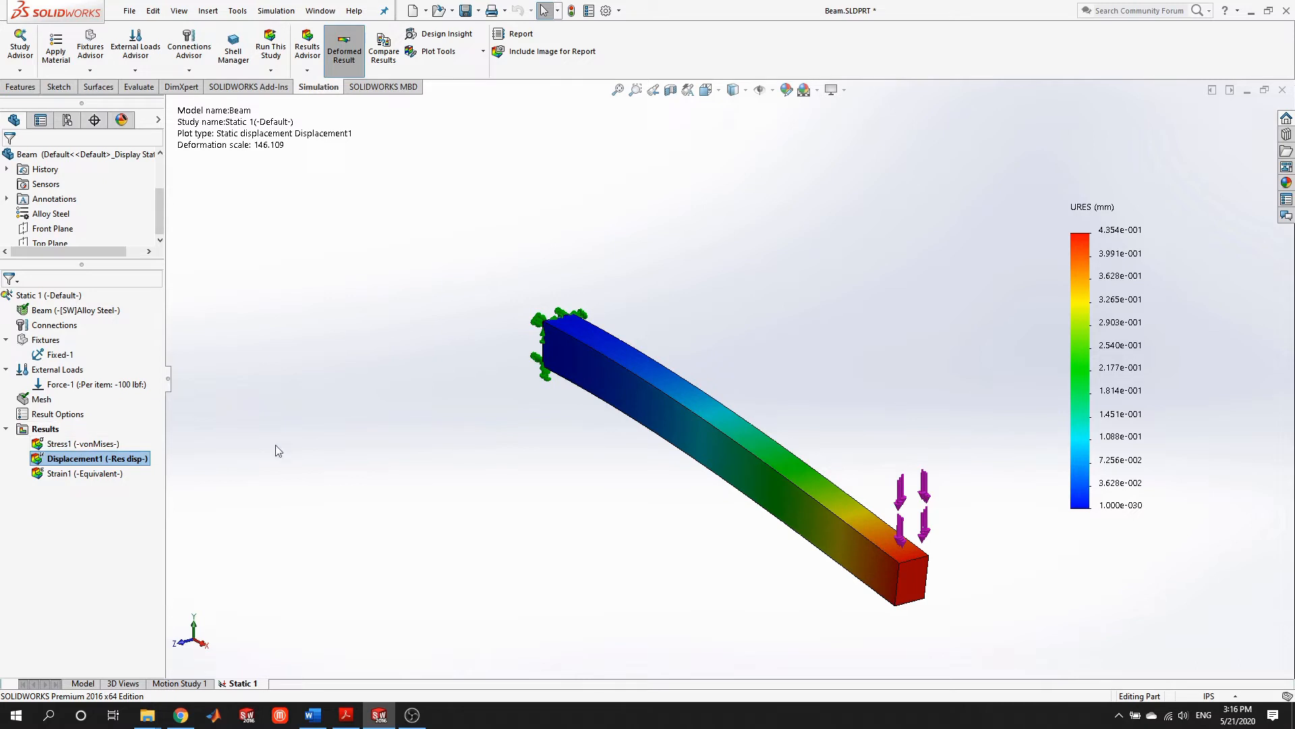
{"action": "right_click", "coordinate": [48, 430]}
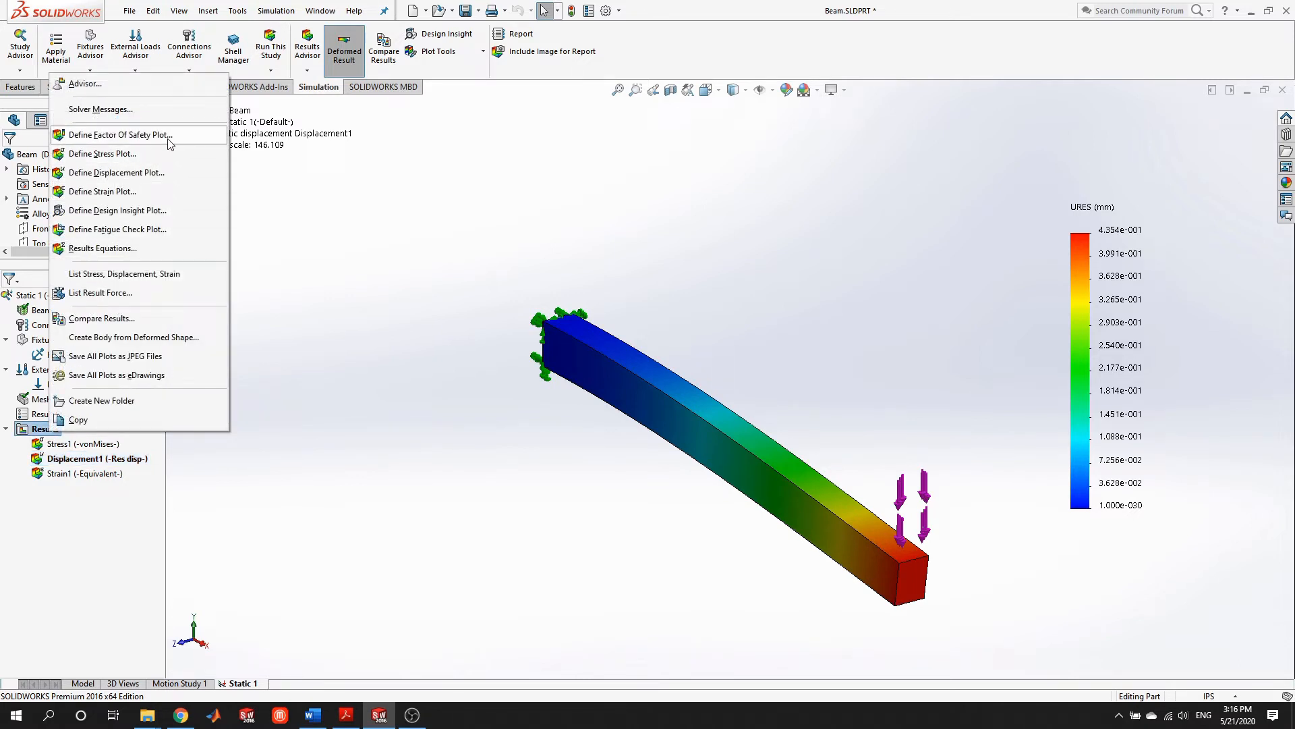
{"action": "left_click", "coordinate": [653, 245]}
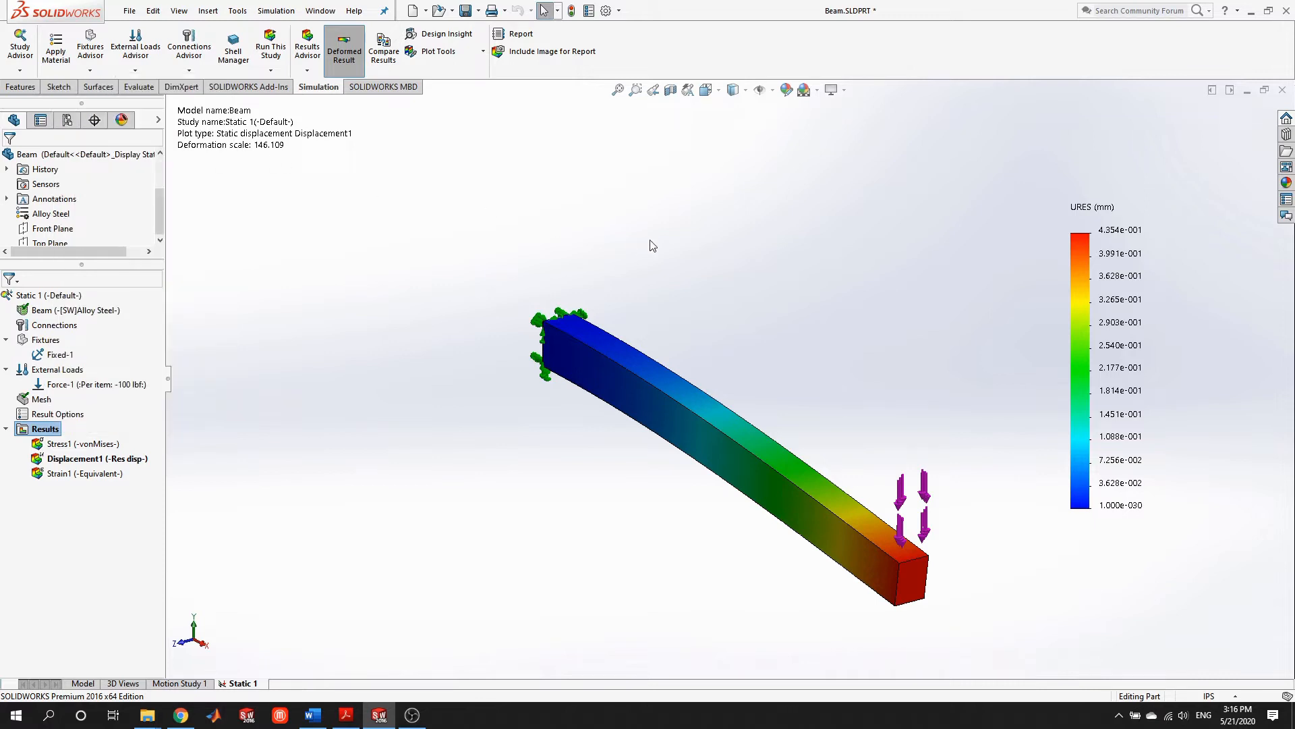
Play and stop the animation of the von Mises stress plot, and enable saving it as an AVI file
{"action": "double_click", "coordinate": [103, 445]}
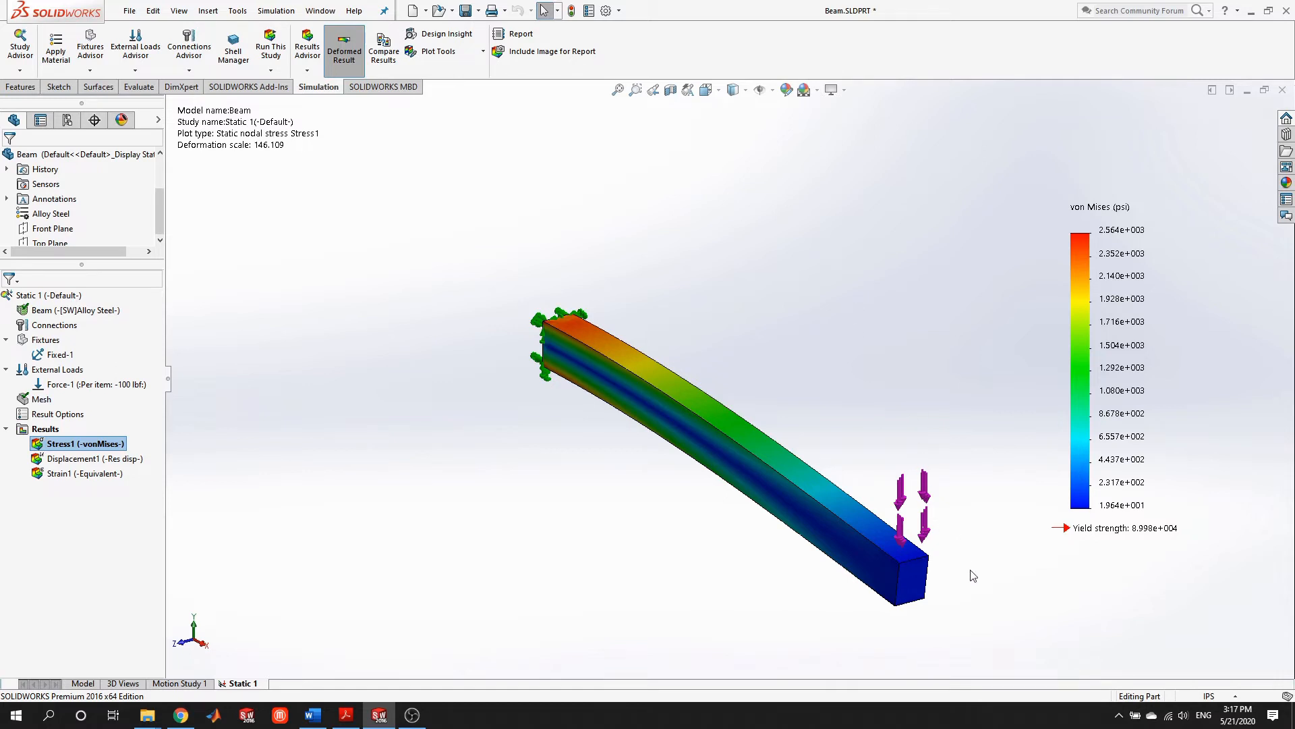
{"action": "scroll", "coordinate": [965, 567], "scroll_direction": "down", "scroll_amount": 1}
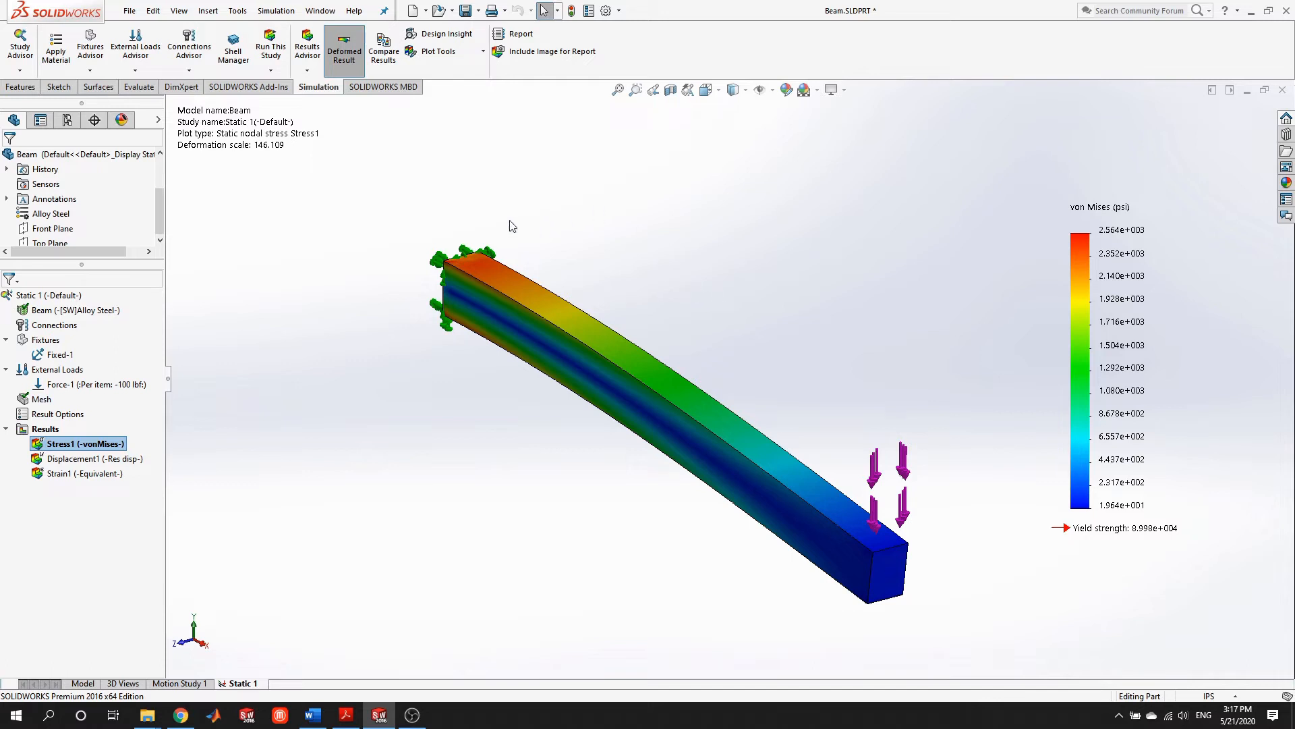
{"action": "right_click", "coordinate": [81, 444]}
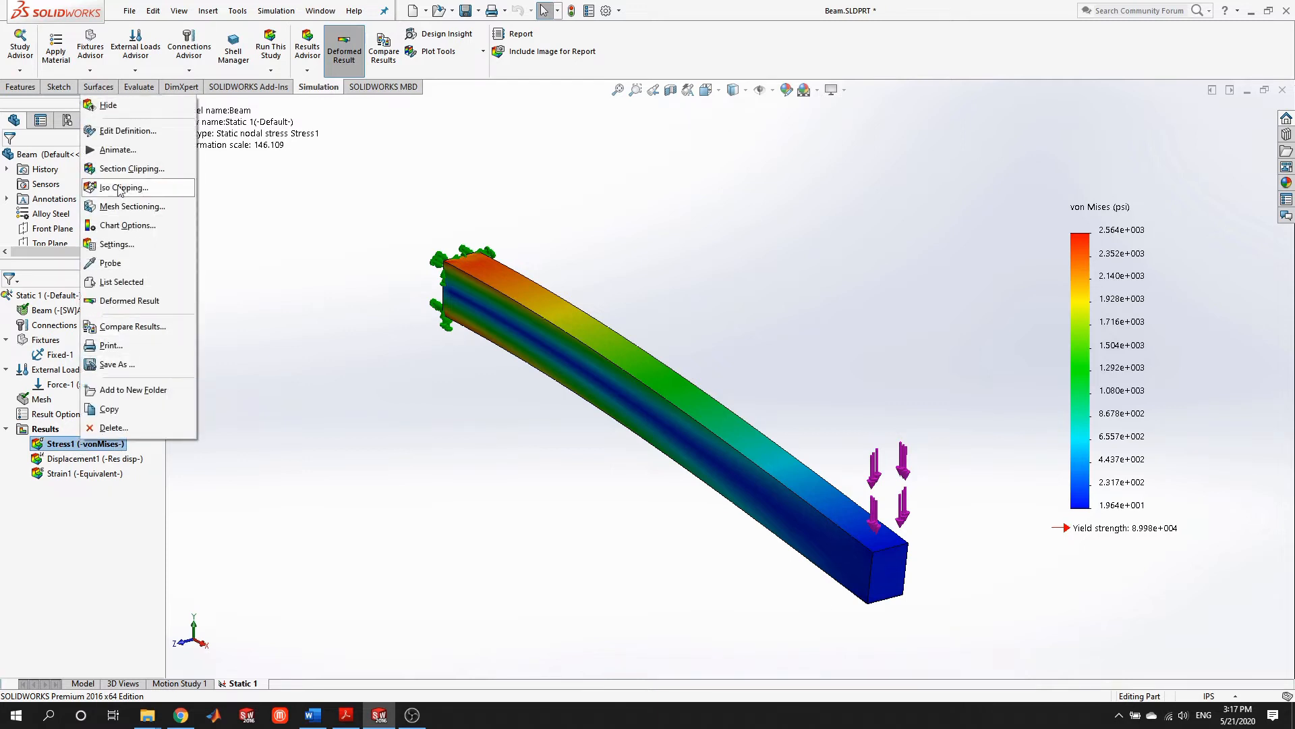
{"action": "left_click", "coordinate": [119, 149]}
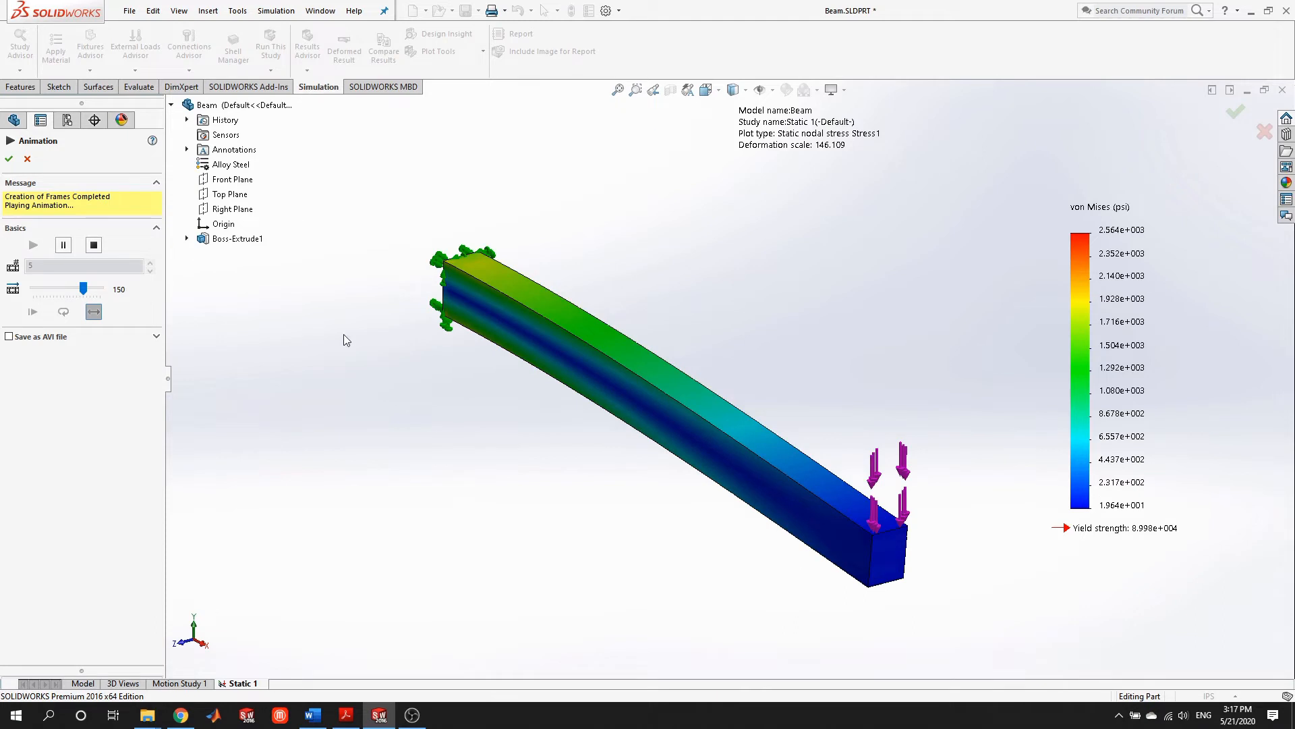
{"action": "left_click", "coordinate": [97, 248]}
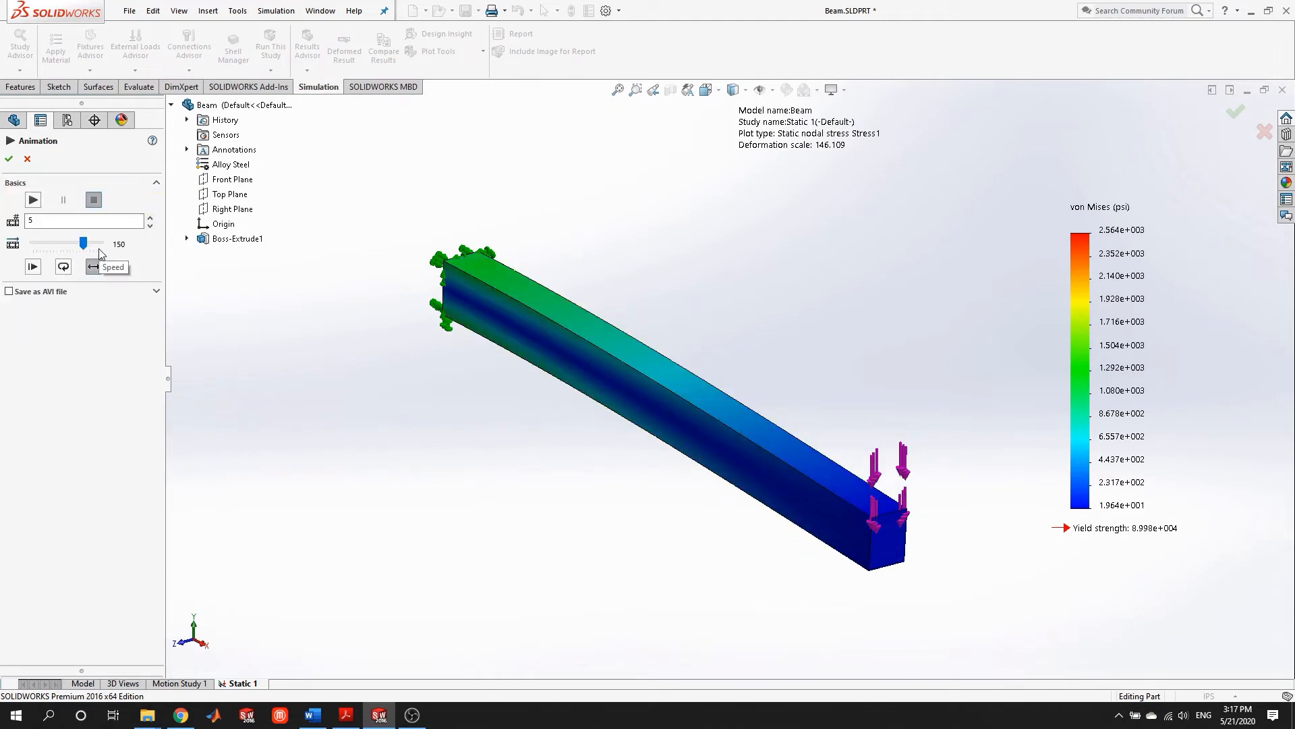
{"action": "left_click", "coordinate": [9, 292]}
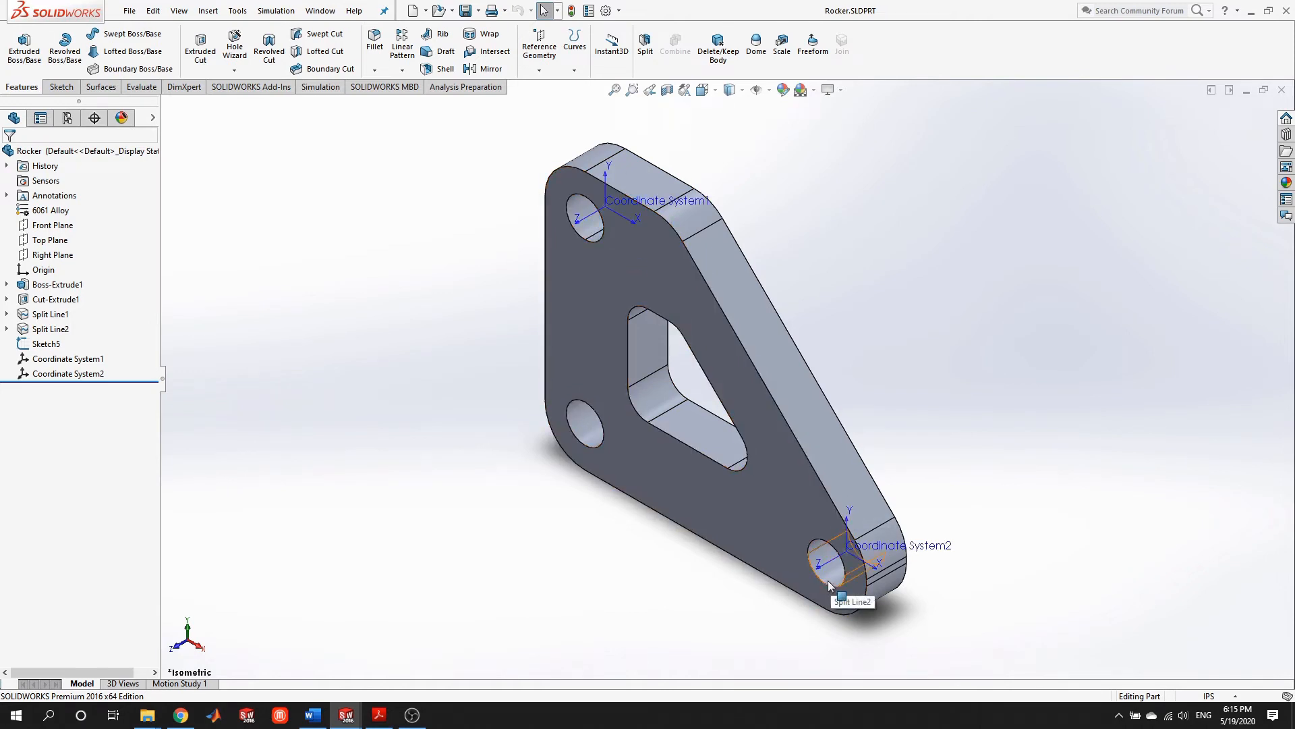
Examine the rocker part's upper hole up close, including its split inner face and Coordinate System1
{"action": "middle_click_drag", "start_coordinate": [712, 415], "coordinate": [723, 328]}
{"action": "scroll", "coordinate": [621, 263], "scroll_direction": "down", "scroll_amount": 6}
{"action": "scroll", "coordinate": [509, 225], "scroll_direction": "up", "scroll_amount": 4}
{"action": "middle_click_drag", "start_coordinate": [509, 226], "coordinate": [654, 156]}
{"action": "scroll", "coordinate": [561, 270], "scroll_direction": "down", "scroll_amount": 3}
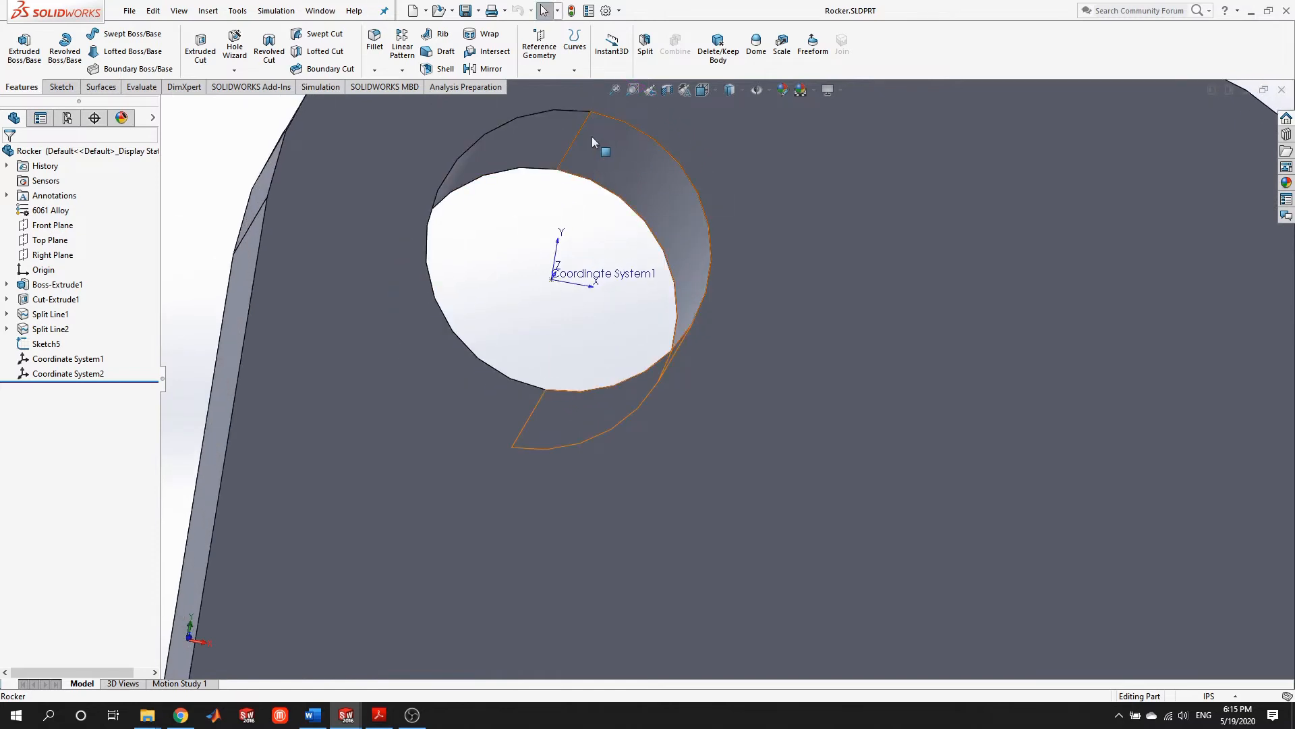
{"action": "scroll", "coordinate": [685, 274], "scroll_direction": "up", "scroll_amount": 3}
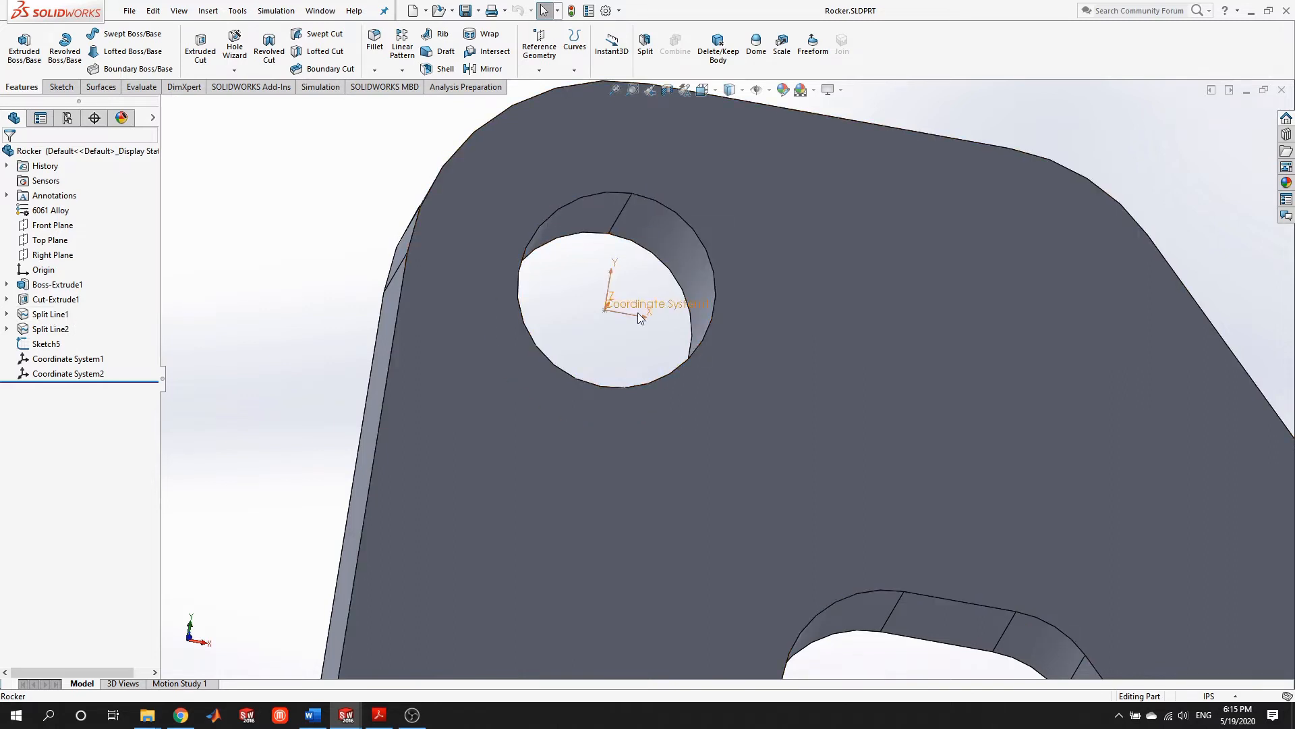
{"action": "middle_click_drag", "start_coordinate": [641, 317], "coordinate": [577, 174]}
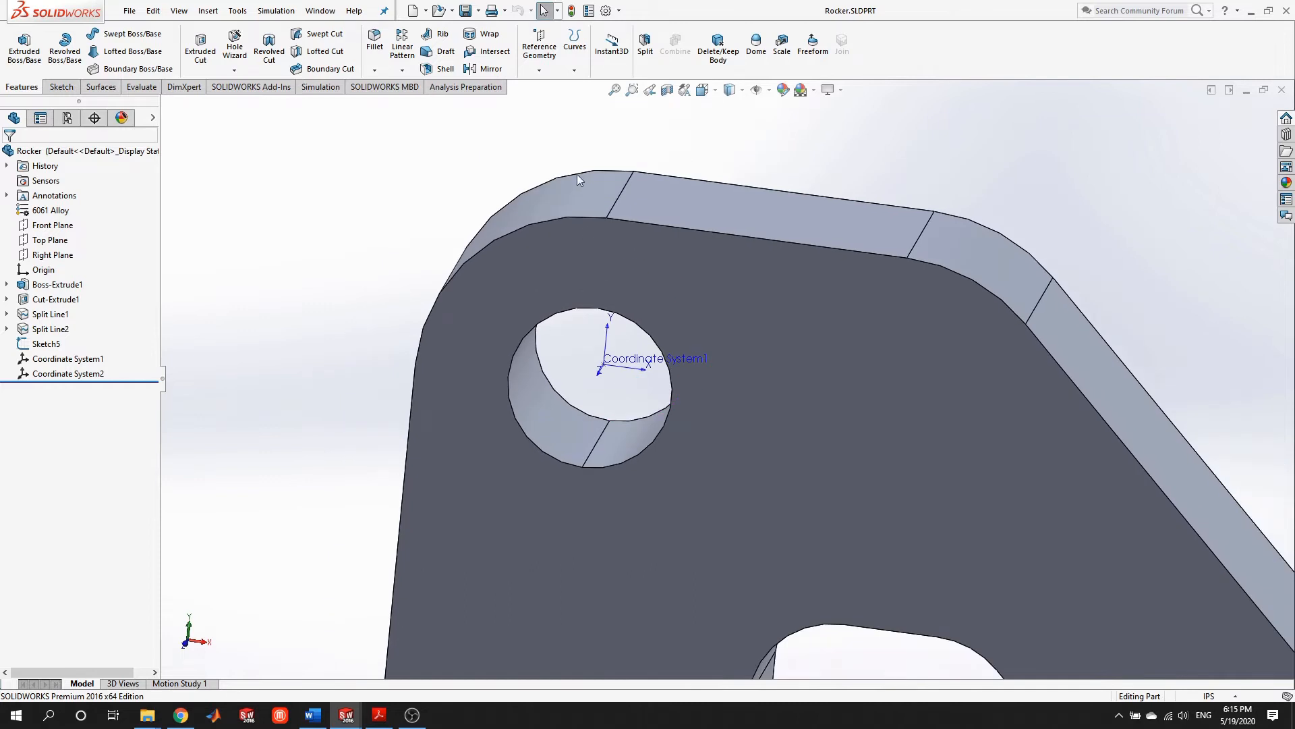
Open the curve commands and inspect both halves of the upper hole's Split Line1 face from several angles
{"action": "left_click", "coordinate": [577, 53]}
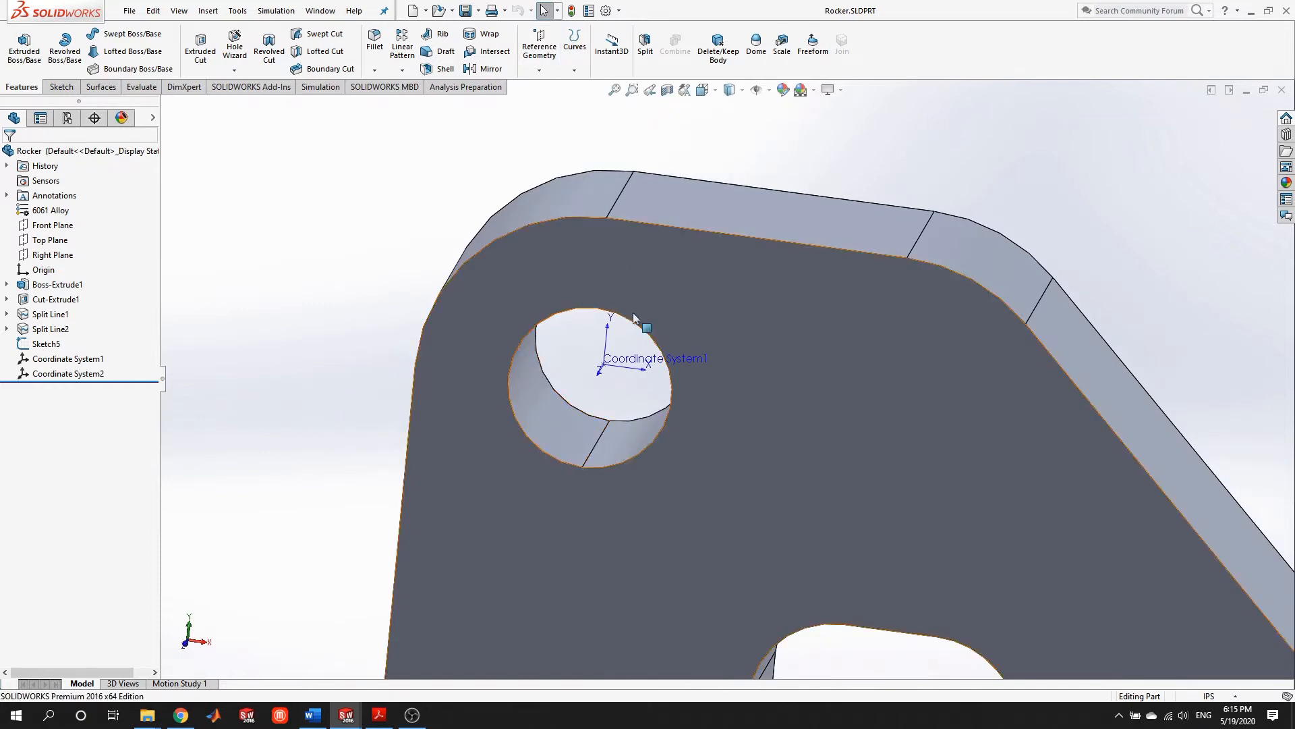
{"action": "middle_click_drag", "start_coordinate": [569, 411], "coordinate": [686, 399]}
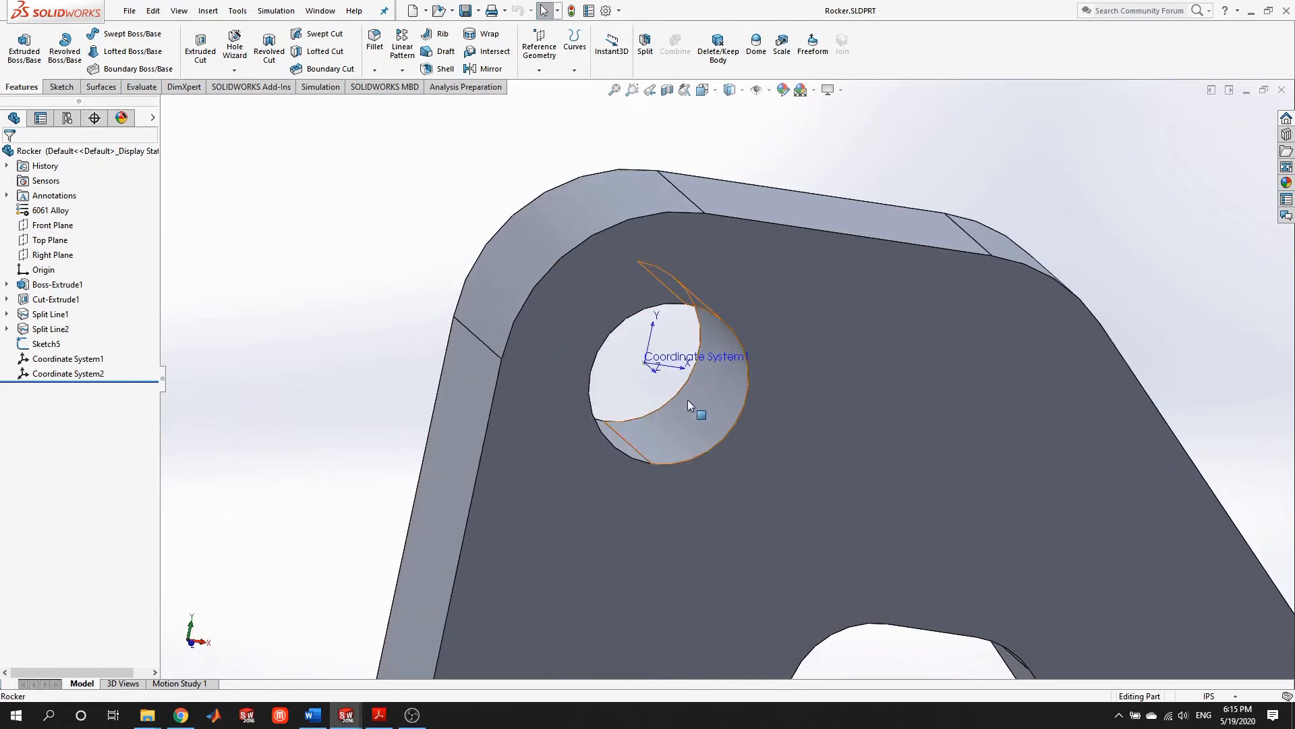
{"action": "scroll", "coordinate": [695, 406], "scroll_direction": "up", "scroll_amount": 1}
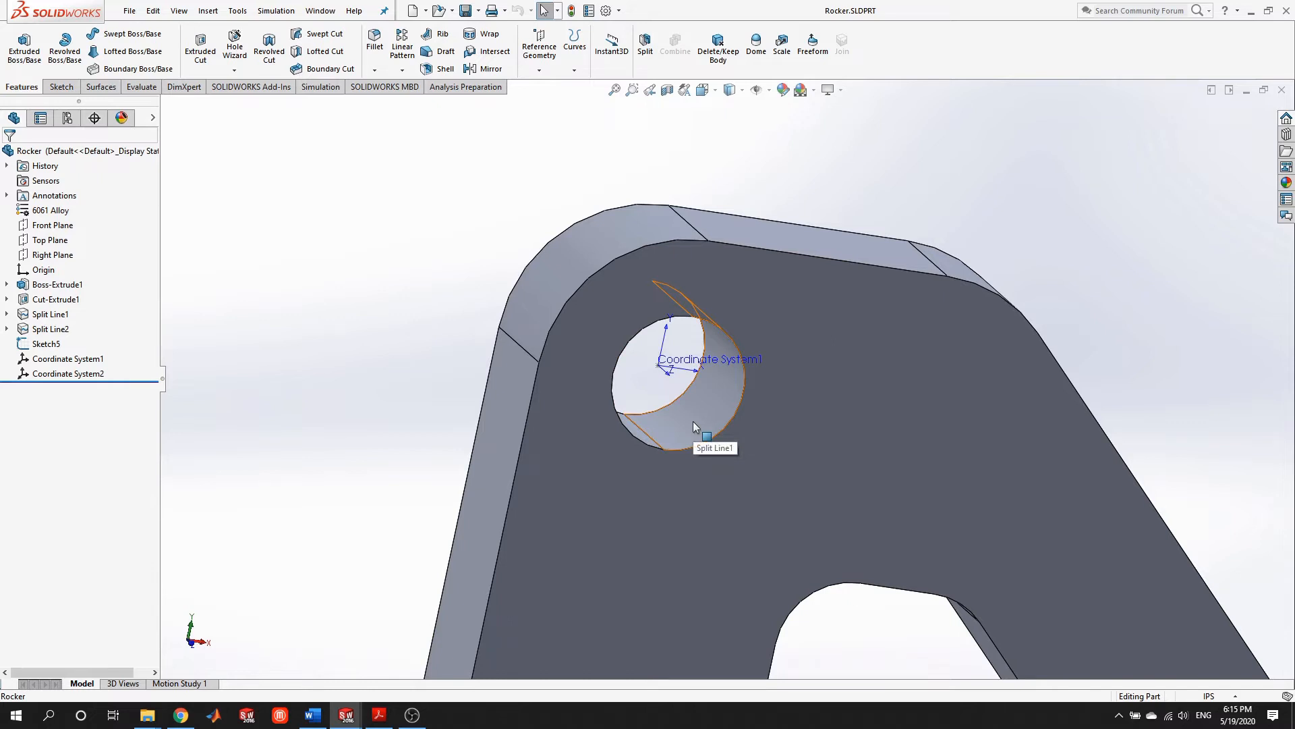
{"action": "scroll", "coordinate": [726, 463], "scroll_direction": "up", "scroll_amount": 4}
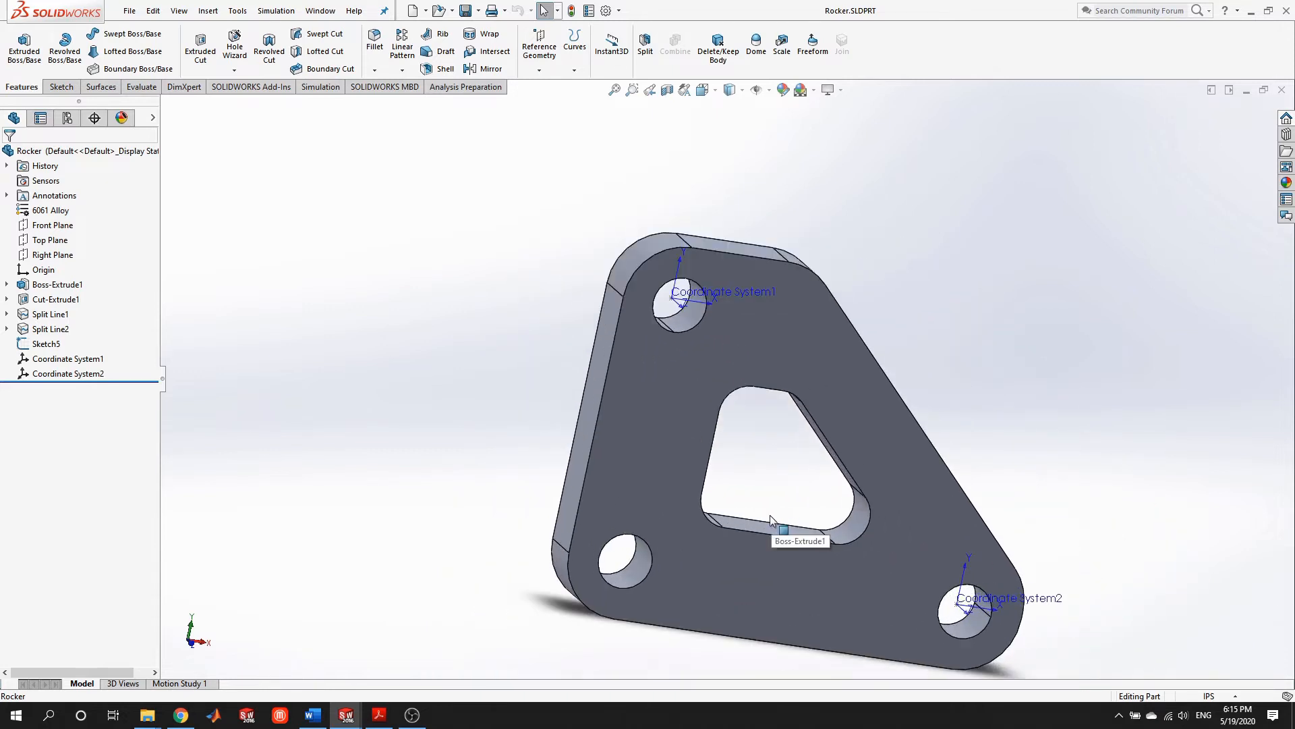
{"action": "scroll", "coordinate": [707, 331], "scroll_direction": "down", "scroll_amount": 5}
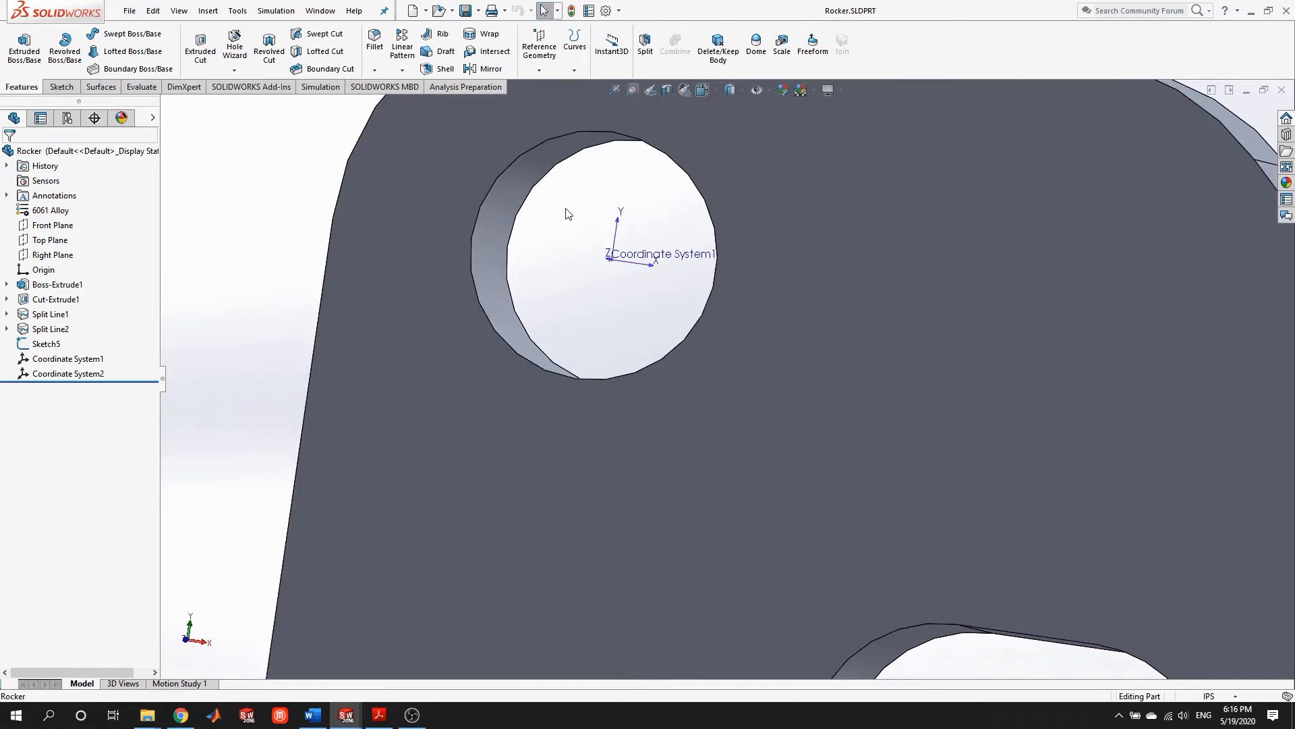
{"action": "scroll", "coordinate": [567, 214], "scroll_direction": "up", "scroll_amount": 3}
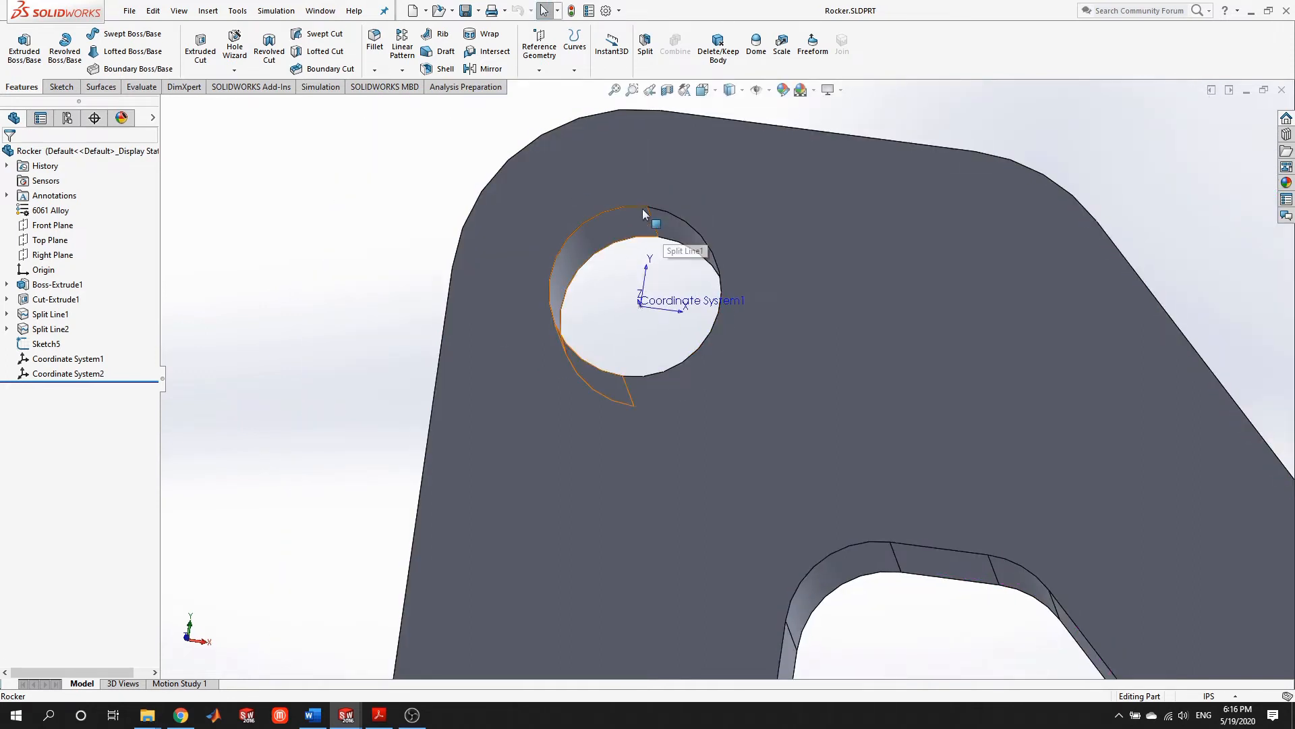
{"action": "middle_click_drag", "start_coordinate": [620, 343], "coordinate": [632, 357]}
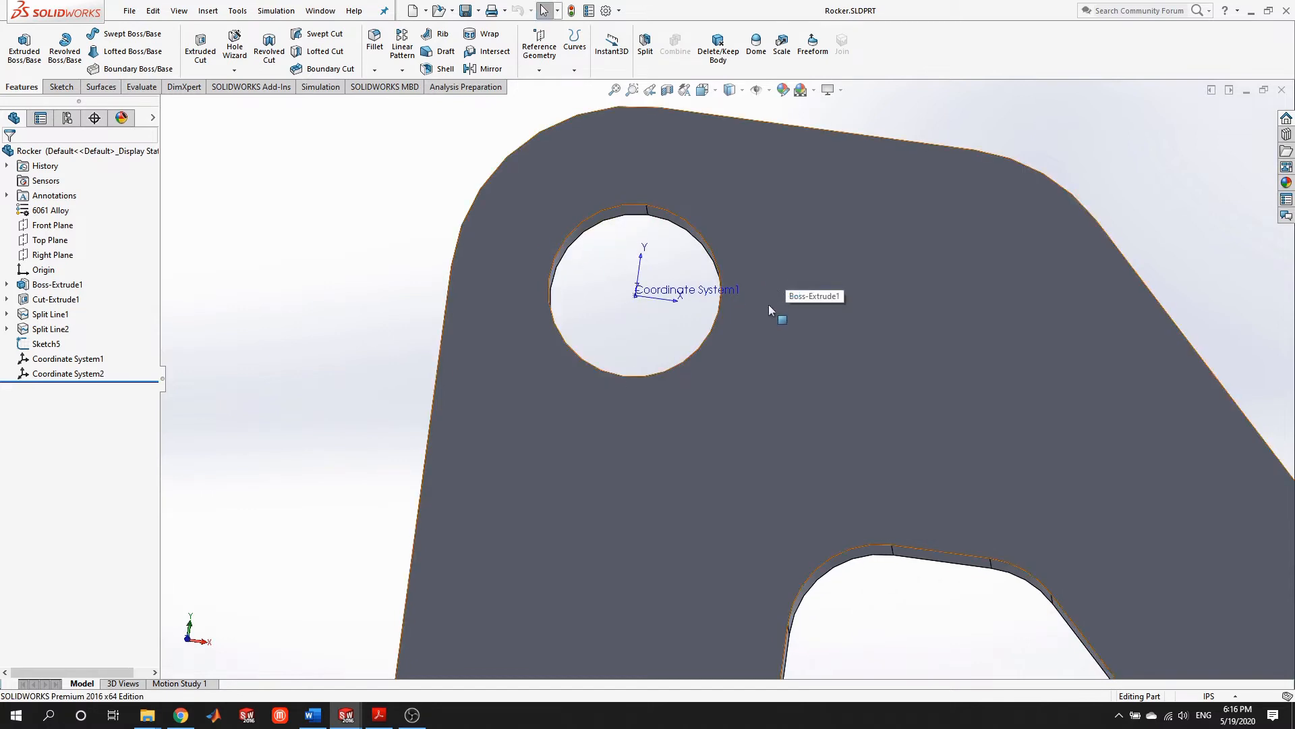
{"action": "middle_click_drag", "start_coordinate": [707, 207], "coordinate": [740, 244]}
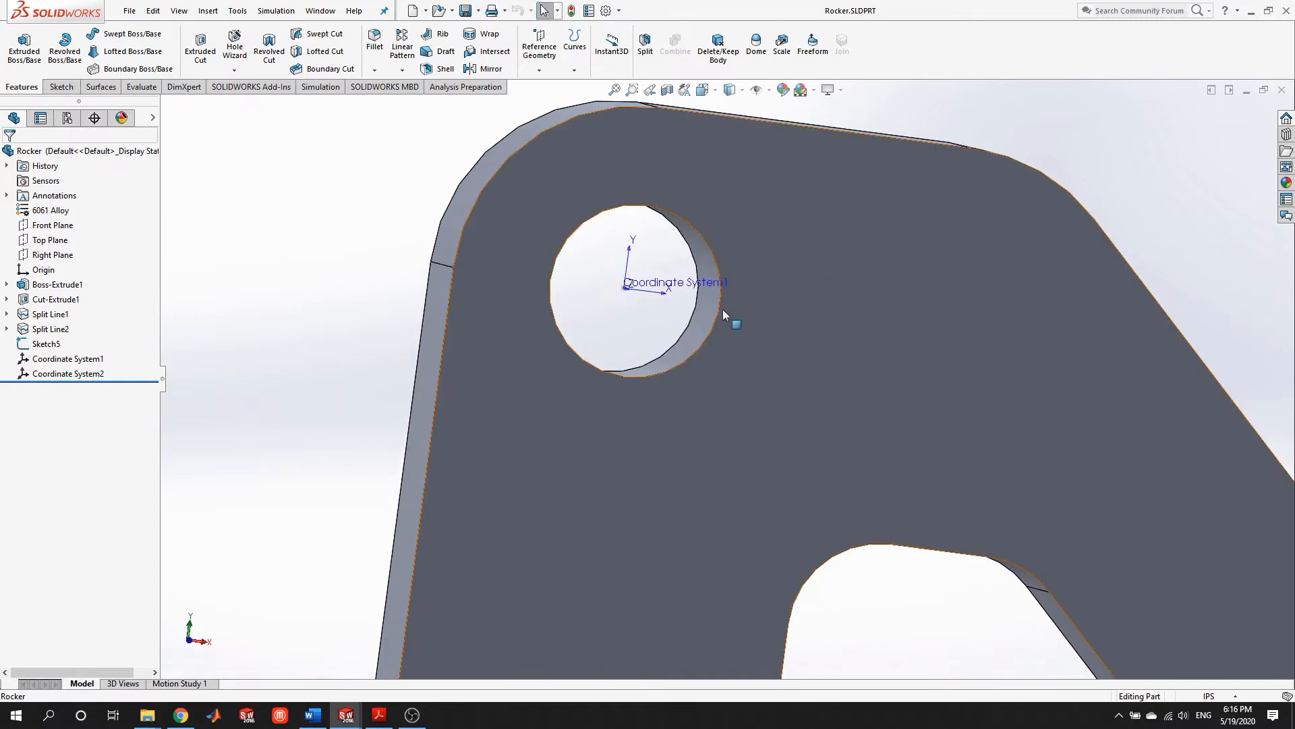
Examine the split inner face of the rocker's upper hole at Coordinate System1 from several angles
{"action": "middle_click_drag", "start_coordinate": [727, 318], "coordinate": [660, 291]}
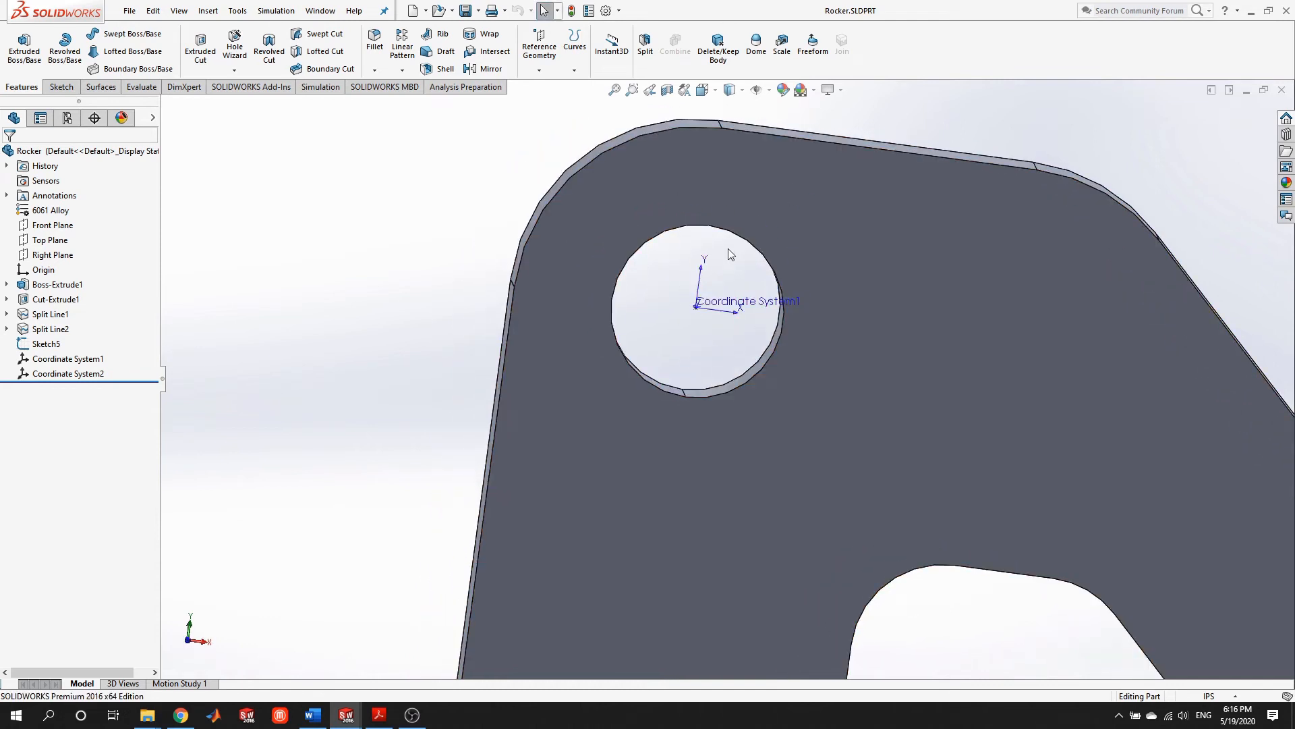
{"action": "scroll", "coordinate": [791, 371], "scroll_direction": "up", "scroll_amount": 5}
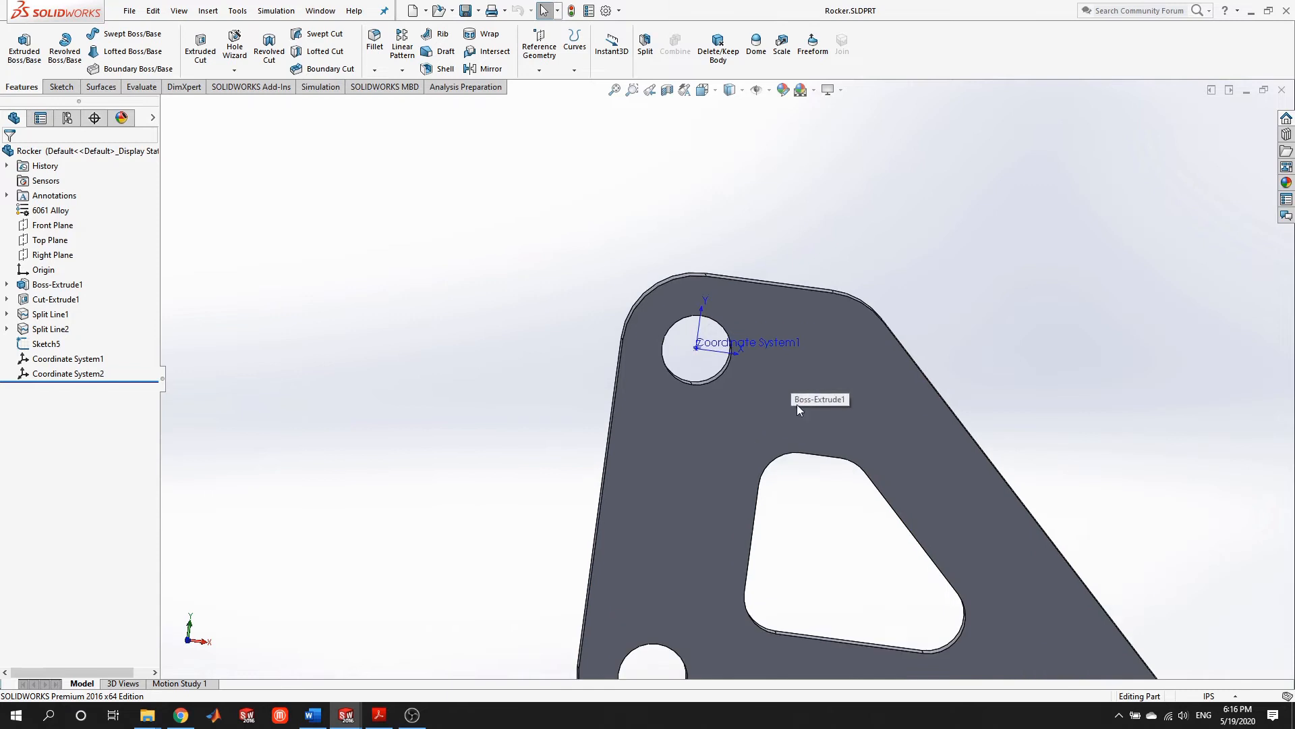
{"action": "scroll", "coordinate": [708, 337], "scroll_direction": "down", "scroll_amount": 5}
{"action": "middle_click_drag", "start_coordinate": [722, 417], "coordinate": [832, 375]}
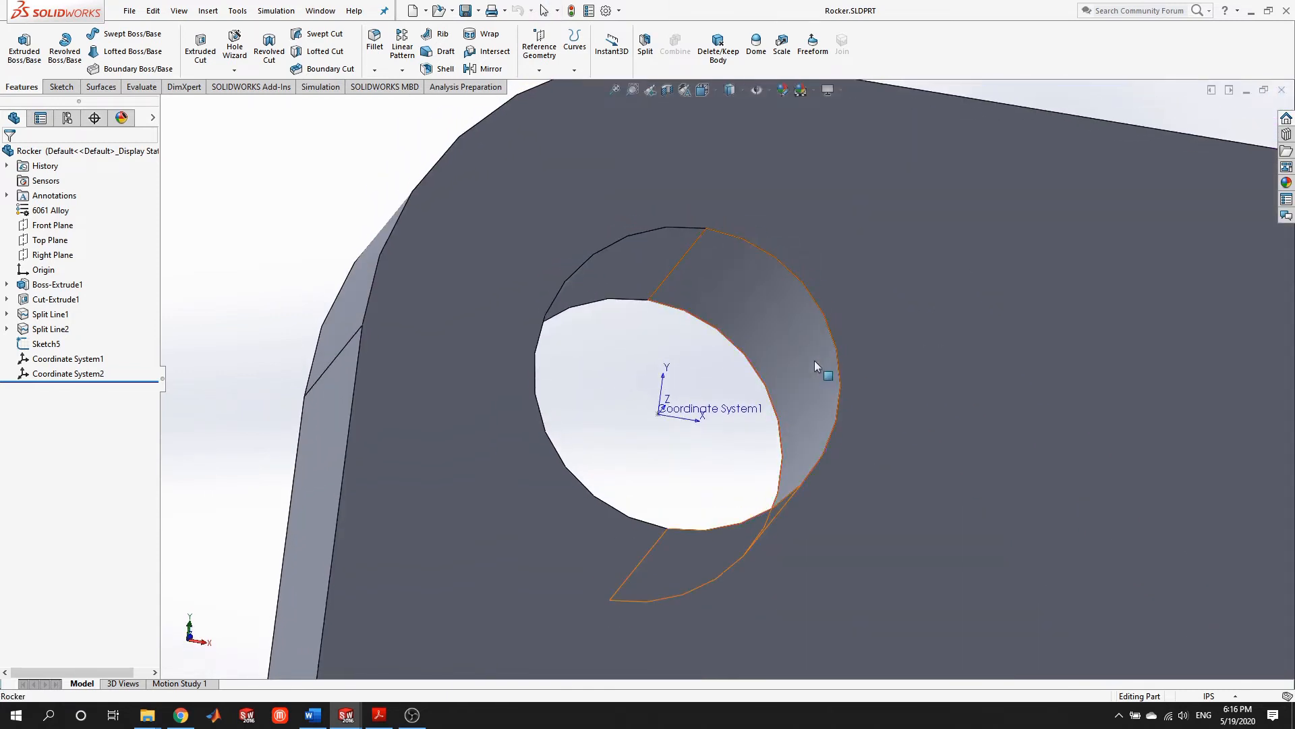
{"action": "middle_click_drag", "start_coordinate": [798, 464], "coordinate": [875, 427]}
{"action": "scroll", "coordinate": [876, 426], "scroll_direction": "up", "scroll_amount": 5}
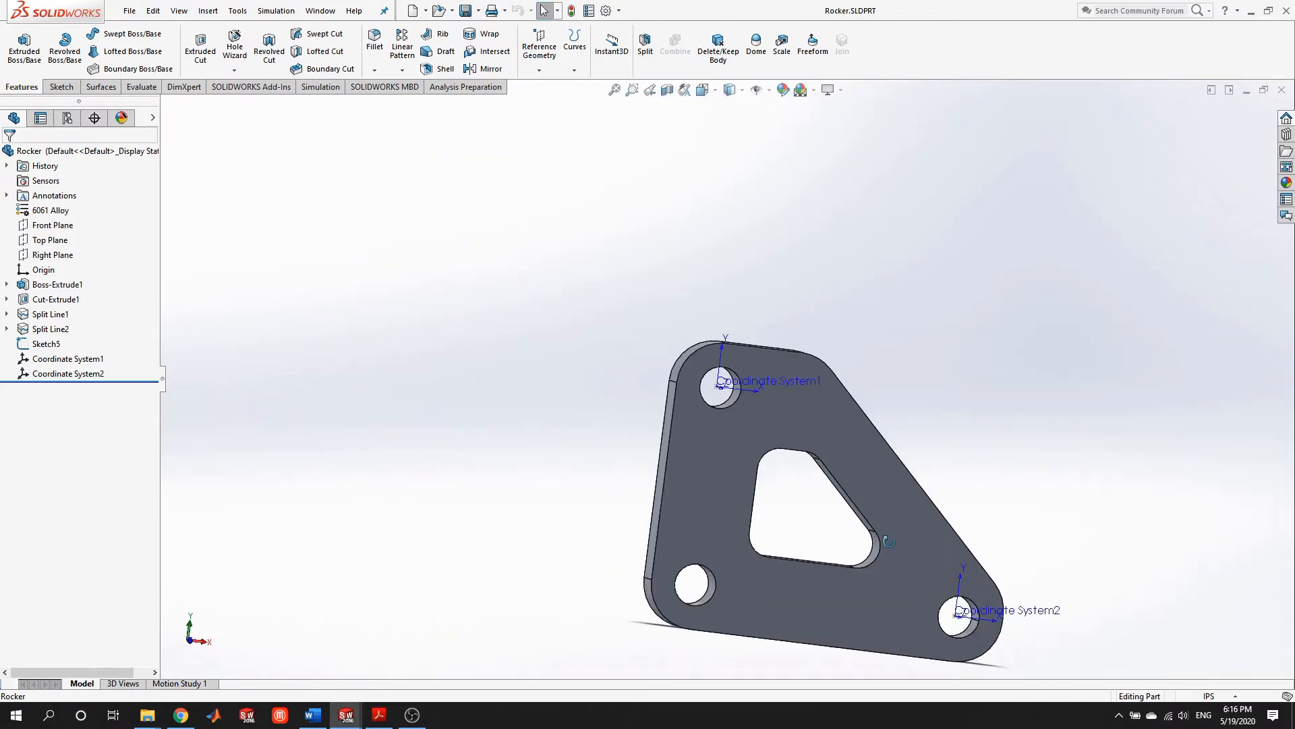
Examine the split inner faces of the lower-right hole around Coordinate System2 up close
{"action": "scroll", "coordinate": [930, 593], "scroll_direction": "down", "scroll_amount": 5}
{"action": "scroll", "coordinate": [853, 539], "scroll_direction": "down", "scroll_amount": 4}
{"action": "middle_click_drag", "start_coordinate": [796, 486], "coordinate": [784, 448]}
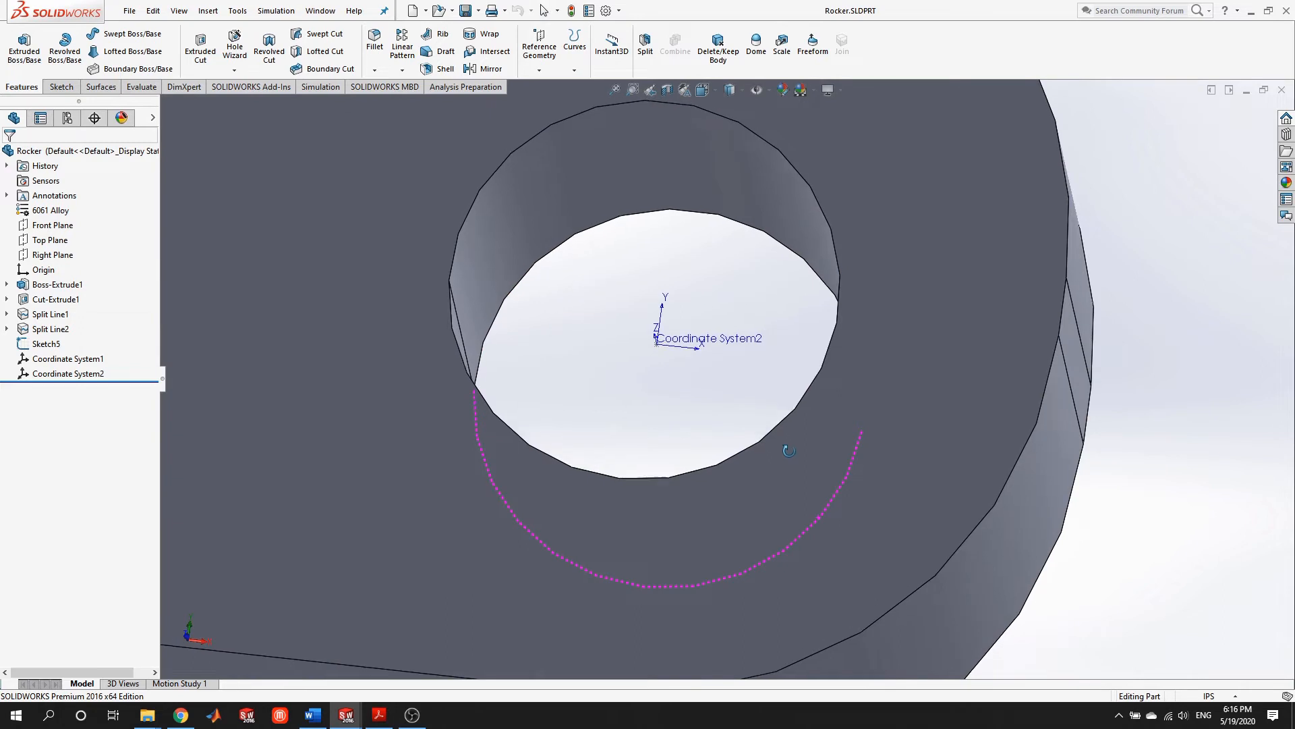
{"action": "scroll", "coordinate": [804, 254], "scroll_direction": "up", "scroll_amount": 3}
{"action": "middle_click_drag", "start_coordinate": [817, 259], "coordinate": [748, 349]}
{"action": "scroll", "coordinate": [747, 349], "scroll_direction": "up", "scroll_amount": 1}
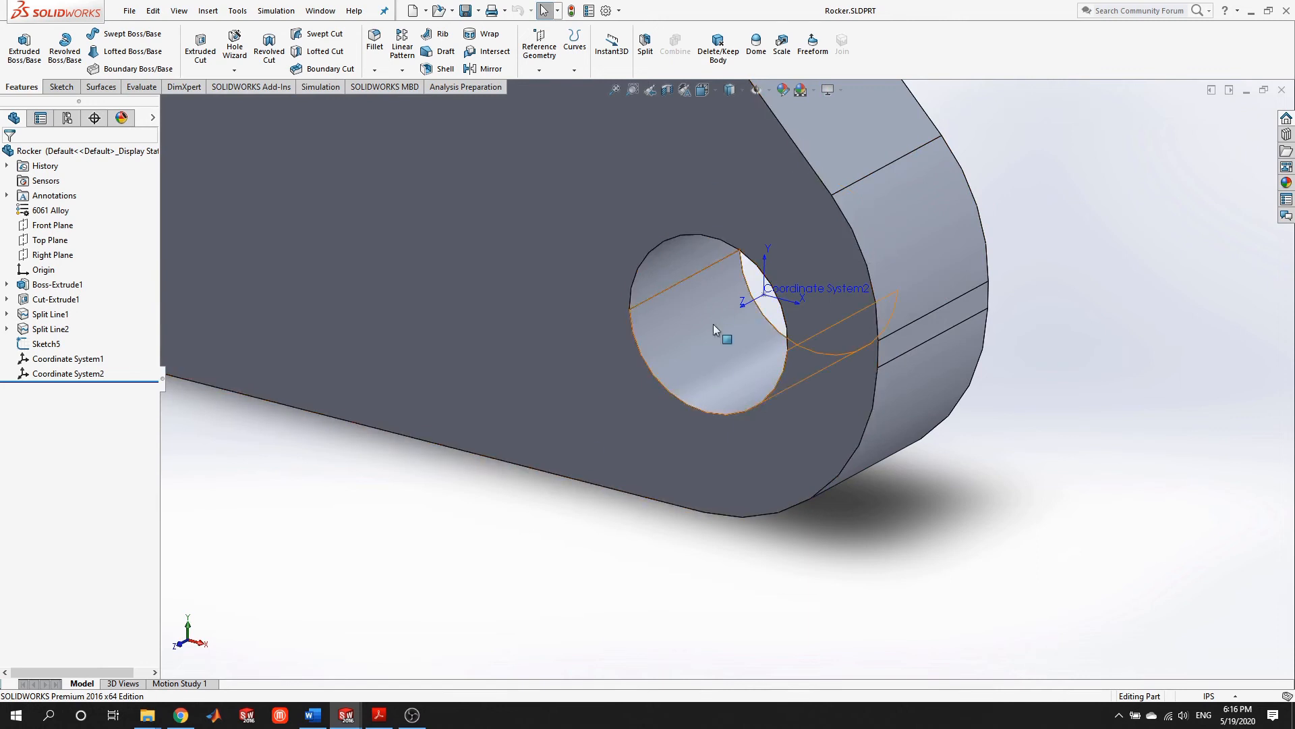
{"action": "middle_click_drag", "start_coordinate": [716, 221], "coordinate": [627, 197]}
Inspect the inner face of the rocker's lower-left hole from several angles
{"action": "scroll", "coordinate": [627, 197], "scroll_direction": "up", "scroll_amount": 5}
{"action": "middle_click_drag", "start_coordinate": [630, 301], "coordinate": [640, 332]}
{"action": "scroll", "coordinate": [446, 394], "scroll_direction": "down", "scroll_amount": 10}
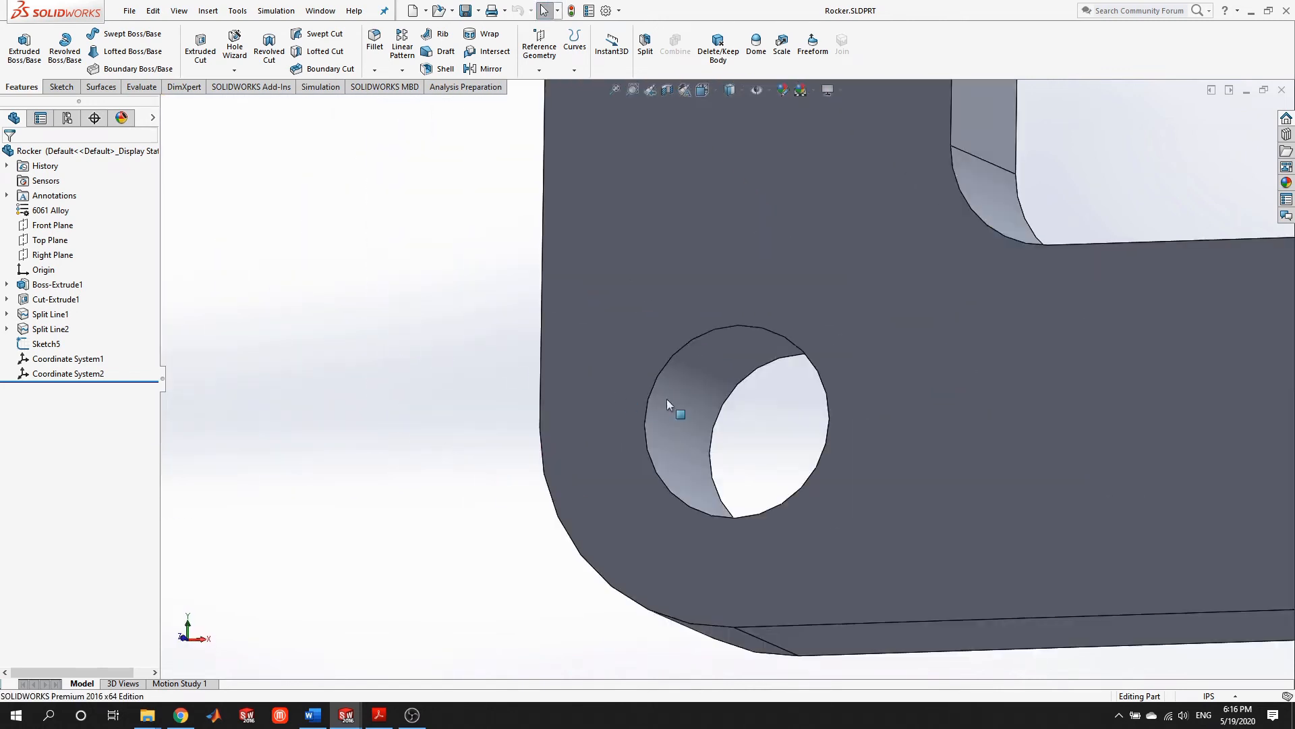
{"action": "middle_click_drag", "start_coordinate": [718, 370], "coordinate": [746, 327]}
{"action": "scroll", "coordinate": [746, 326], "scroll_direction": "up", "scroll_amount": 3}
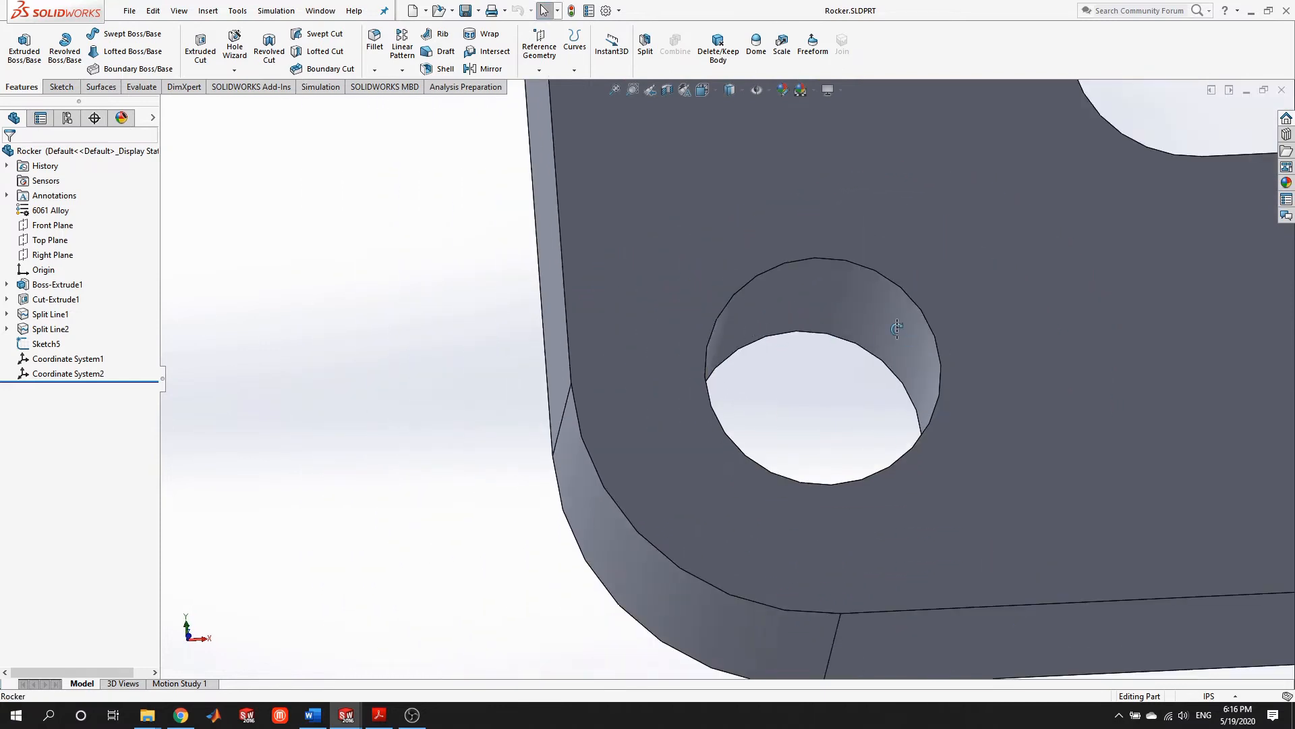
{"action": "middle_click_drag", "start_coordinate": [892, 320], "coordinate": [884, 346]}
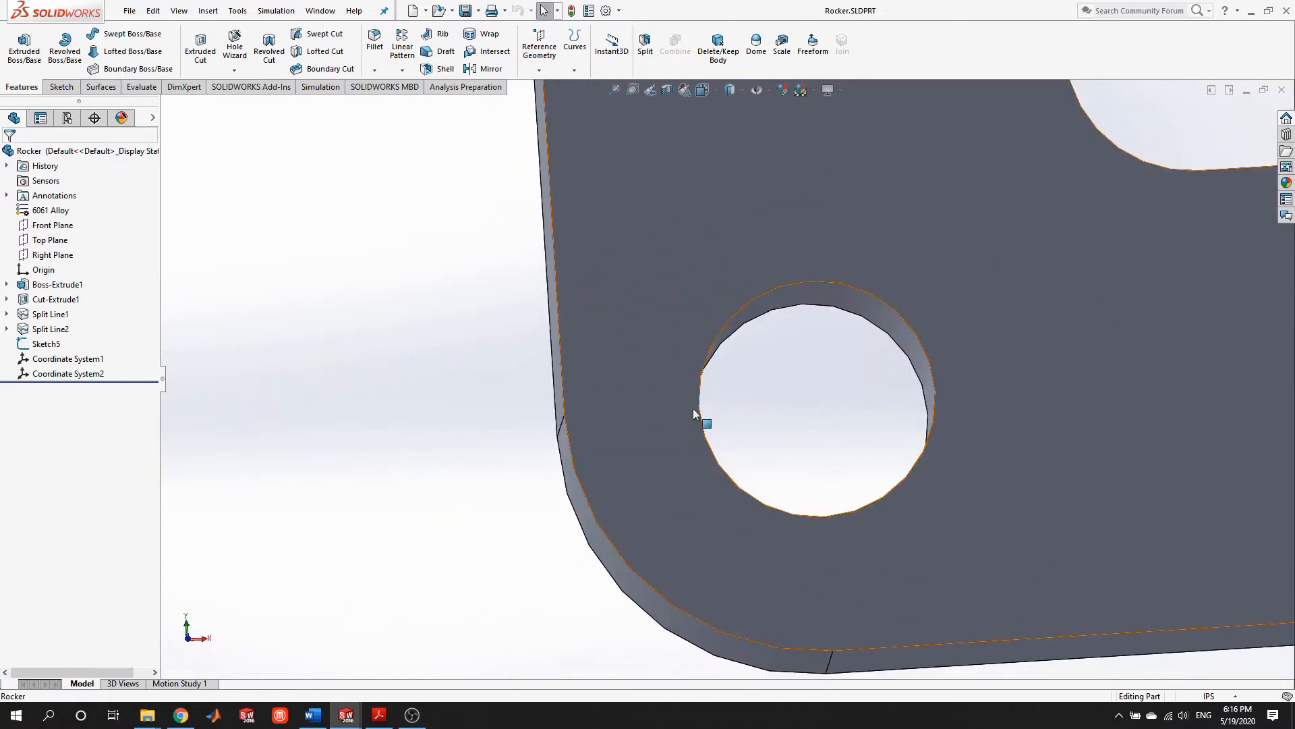
{"action": "middle_click_drag", "start_coordinate": [695, 409], "coordinate": [641, 411]}
{"action": "key", "text": "Escape"}
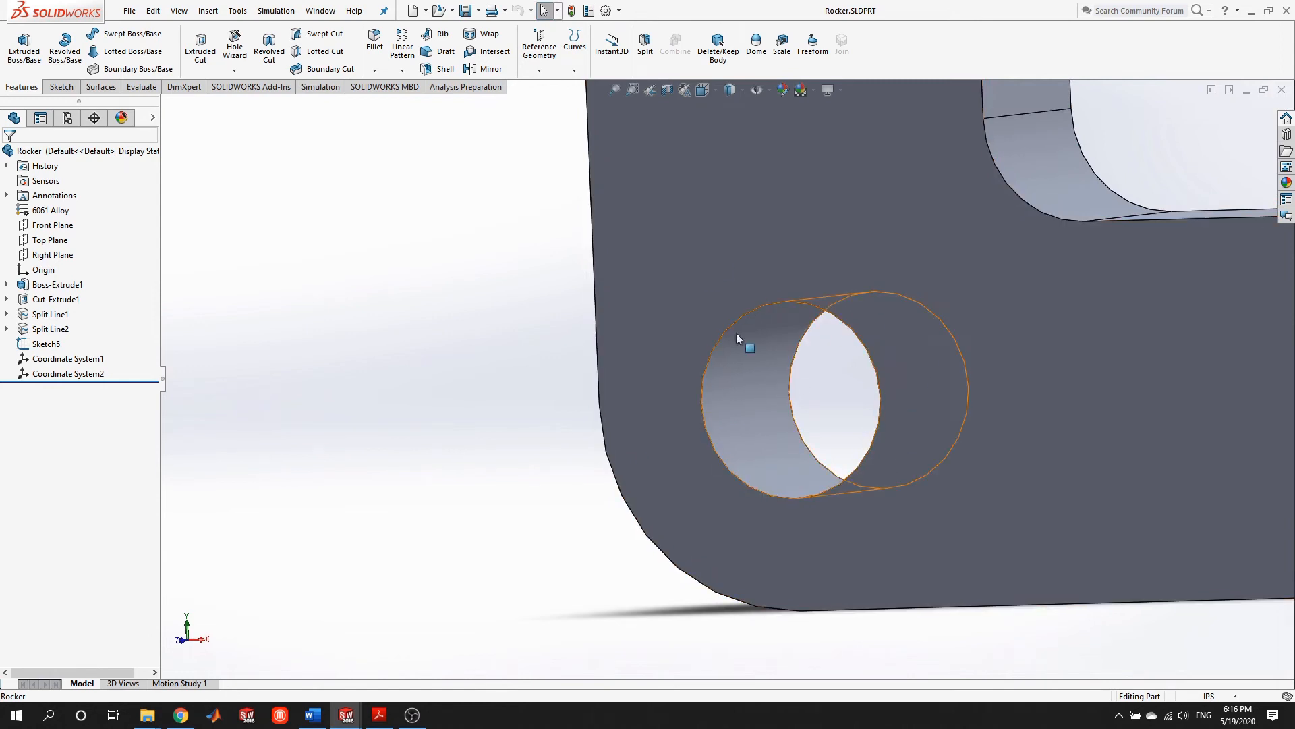
Review the whole rocker with both coordinate systems and recheck the upper hole's split face
{"action": "scroll", "coordinate": [870, 346], "scroll_direction": "up", "scroll_amount": 8}
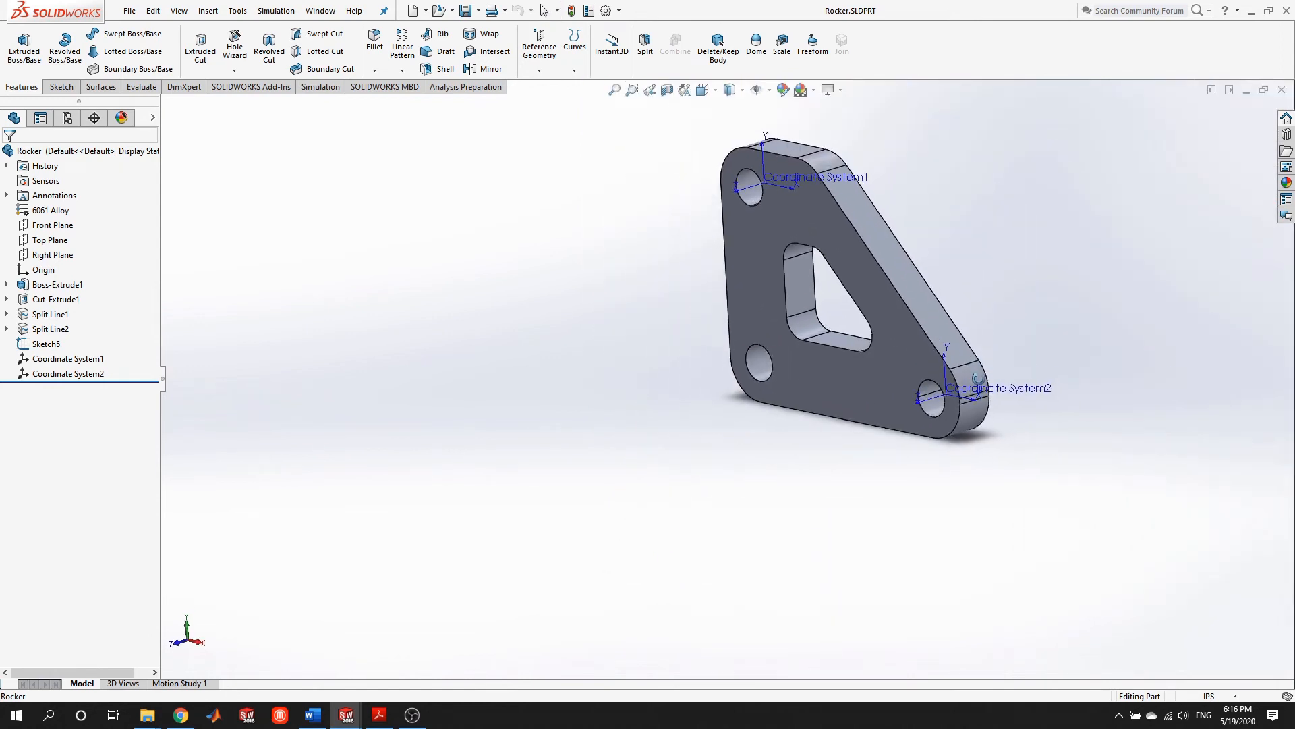
{"action": "scroll", "coordinate": [871, 251], "scroll_direction": "down", "scroll_amount": 2}
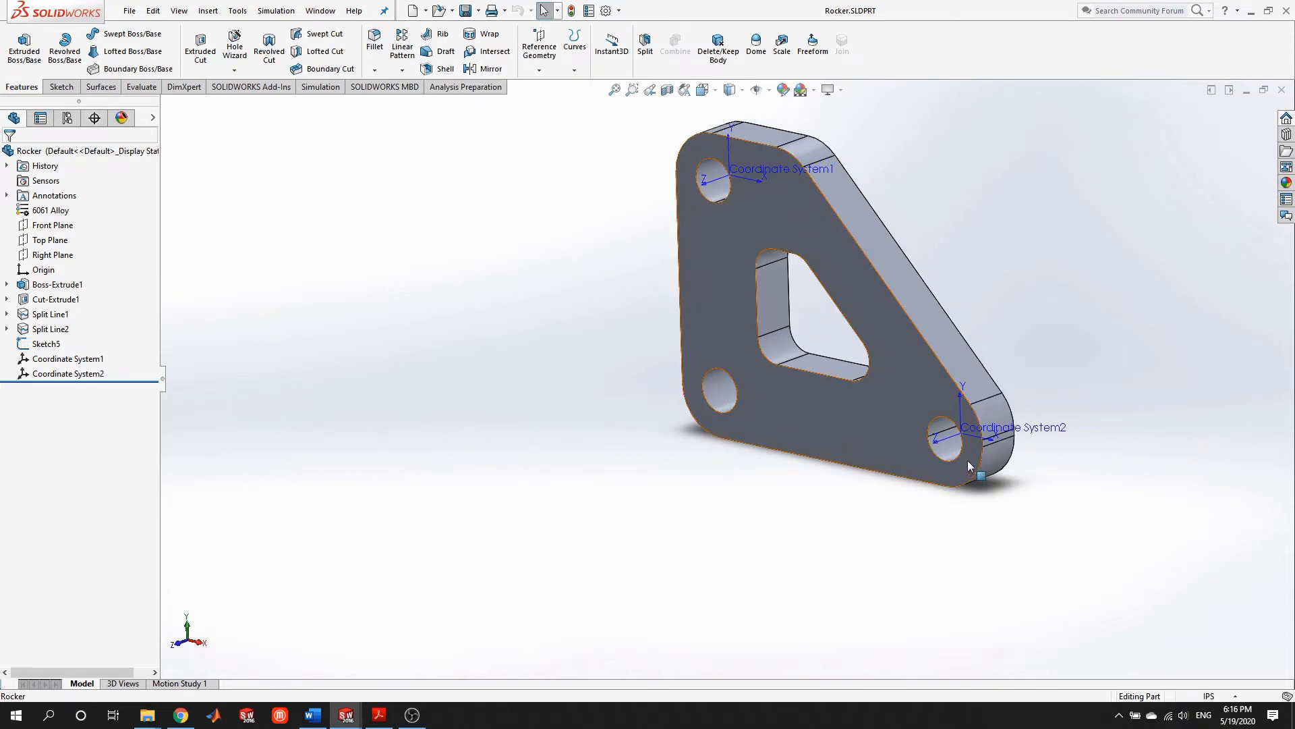
{"action": "scroll", "coordinate": [731, 199], "scroll_direction": "down", "scroll_amount": 5}
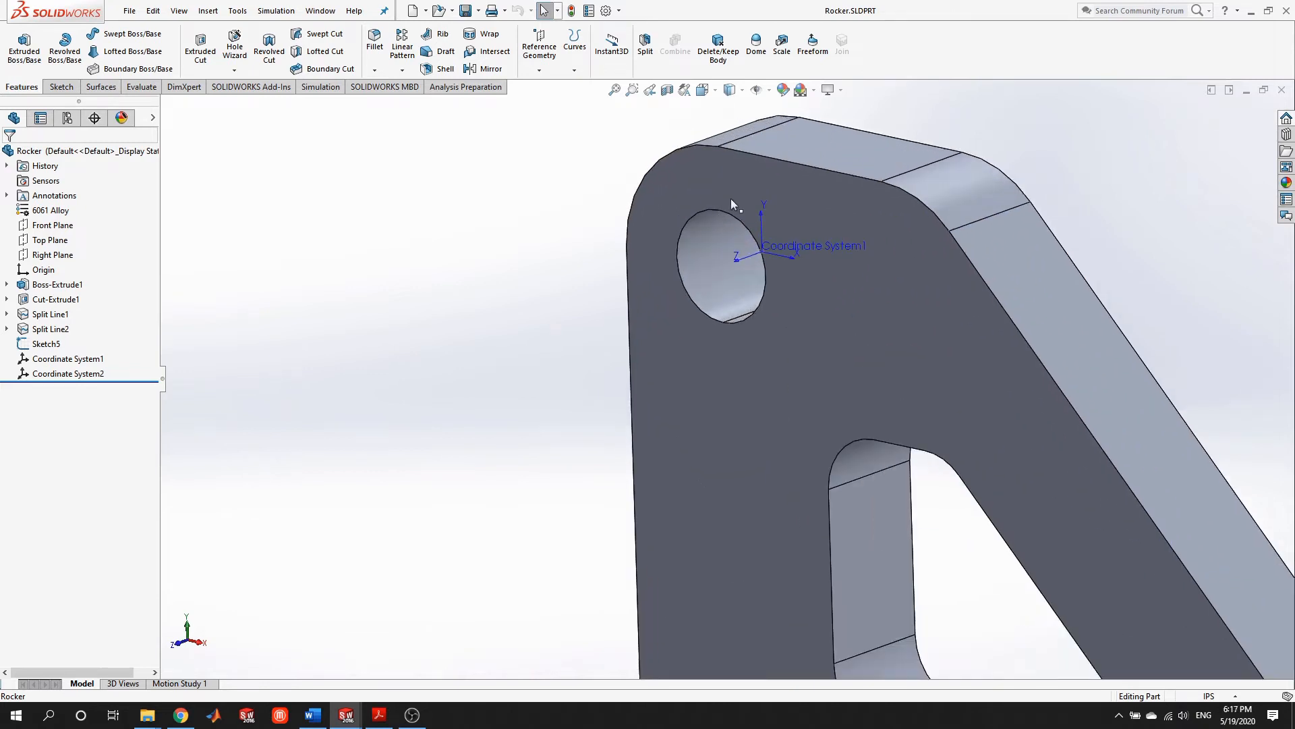
{"action": "middle_click_drag", "start_coordinate": [798, 309], "coordinate": [776, 262]}
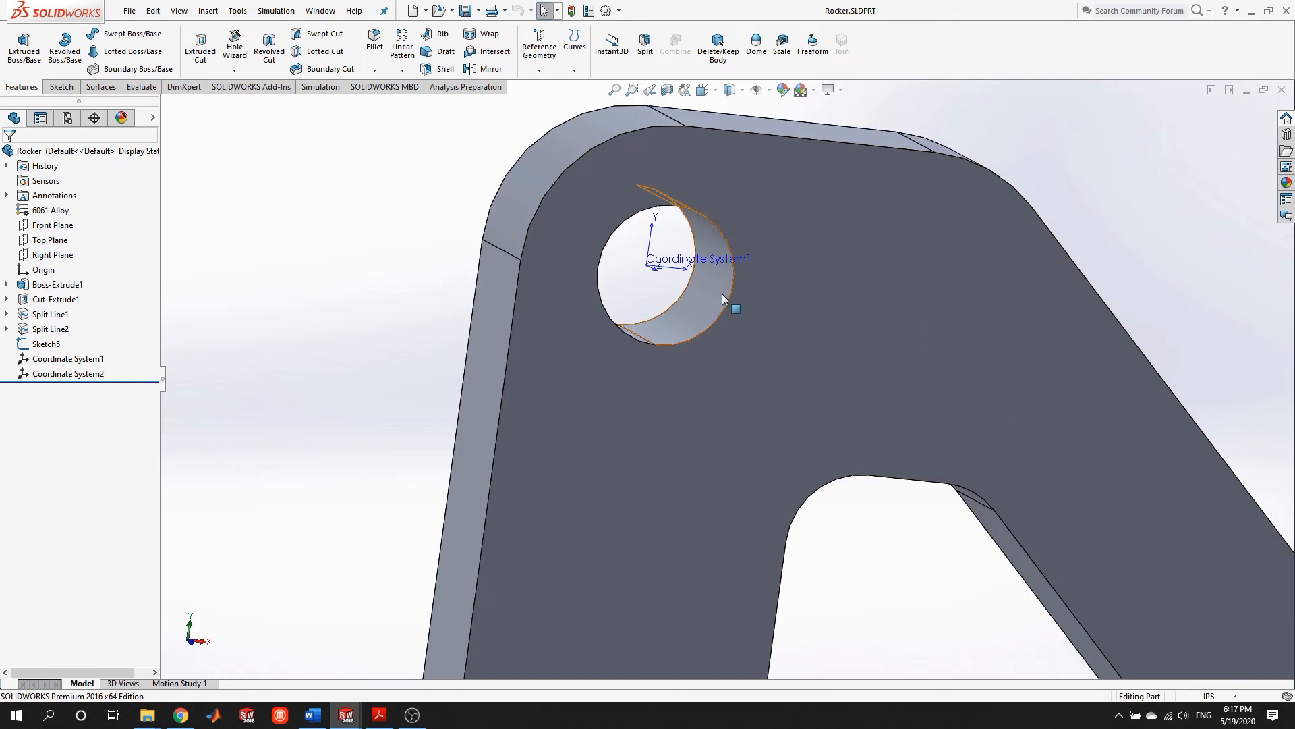
{"action": "scroll", "coordinate": [671, 333], "scroll_direction": "down", "scroll_amount": 2}
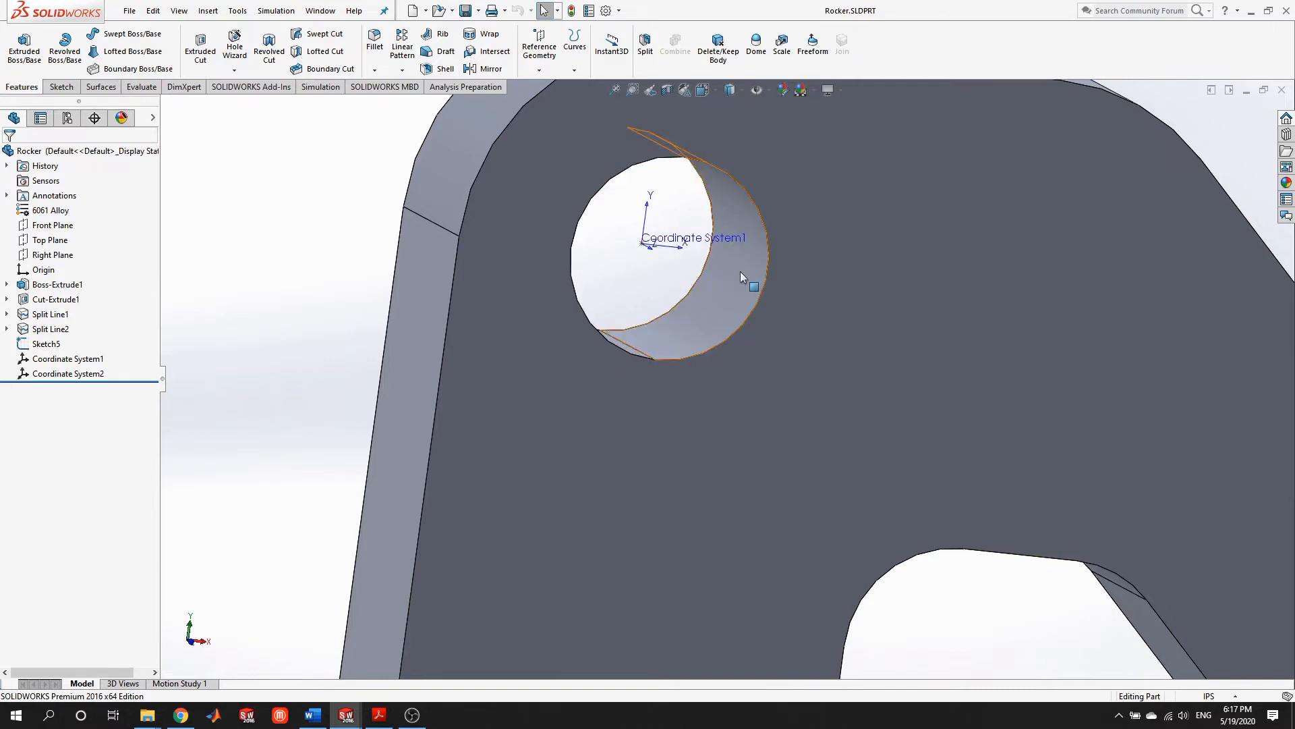
{"action": "scroll", "coordinate": [811, 278], "scroll_direction": "up", "scroll_amount": 8}
{"action": "scroll", "coordinate": [925, 379], "scroll_direction": "down", "scroll_amount": 2}
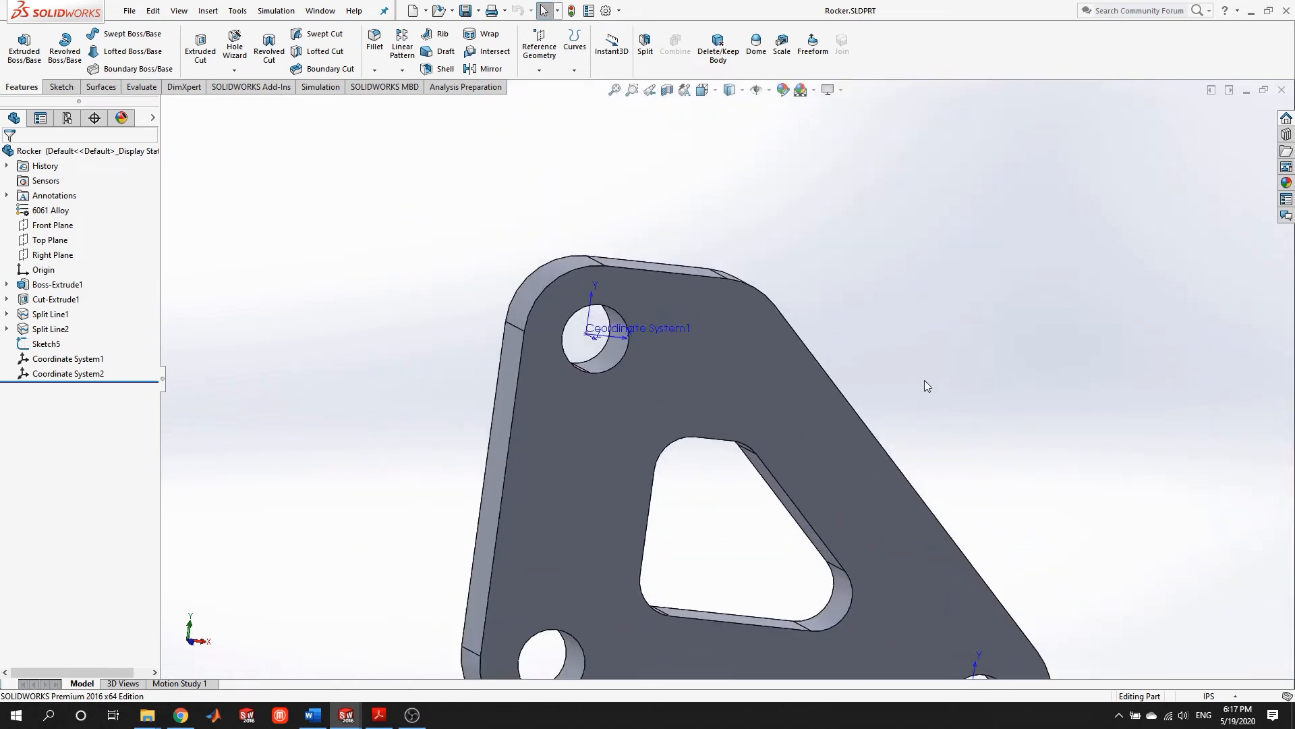
{"action": "scroll", "coordinate": [903, 488], "scroll_direction": "up", "scroll_amount": 4}
{"action": "middle_click_drag", "start_coordinate": [901, 487], "coordinate": [819, 516]}
{"action": "scroll", "coordinate": [818, 517], "scroll_direction": "down", "scroll_amount": 3}
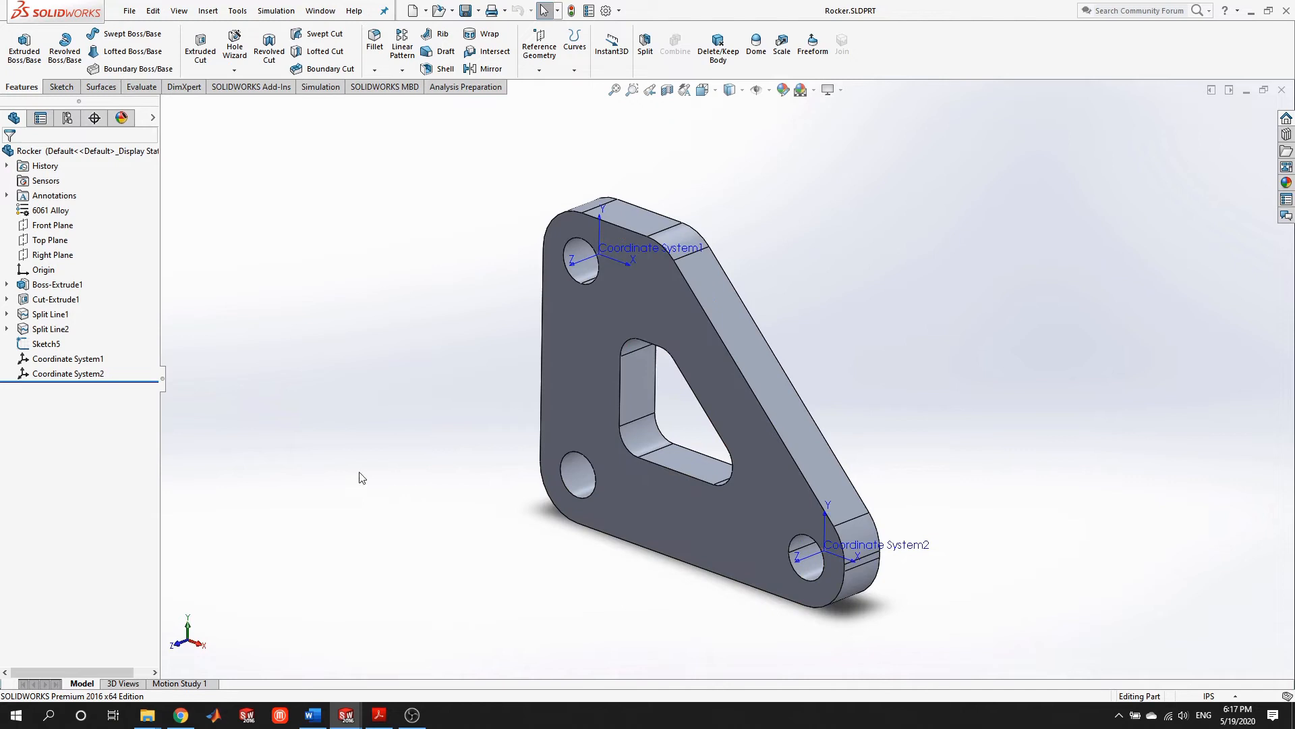
Create a new static simulation study named Static 1 for the rocker
{"action": "left_click", "coordinate": [319, 86]}
{"action": "left_click", "coordinate": [18, 68]}
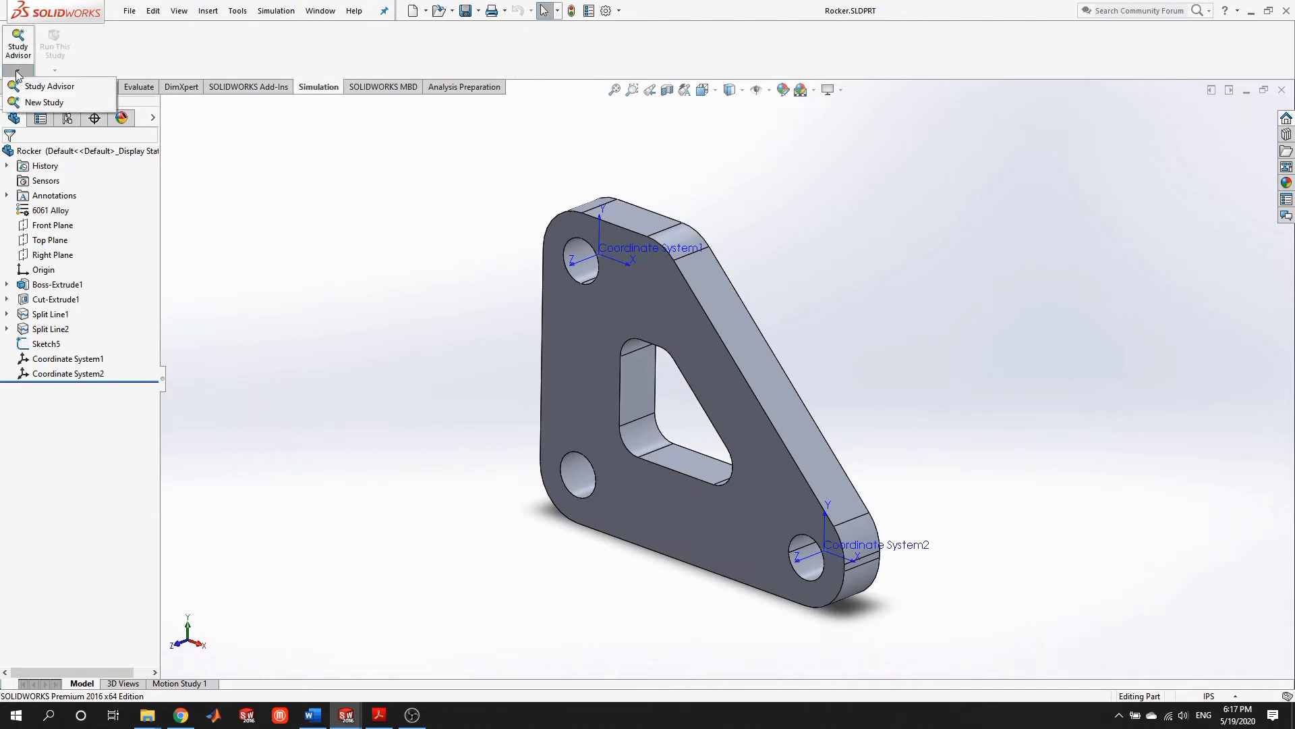
{"action": "left_click", "coordinate": [39, 103]}
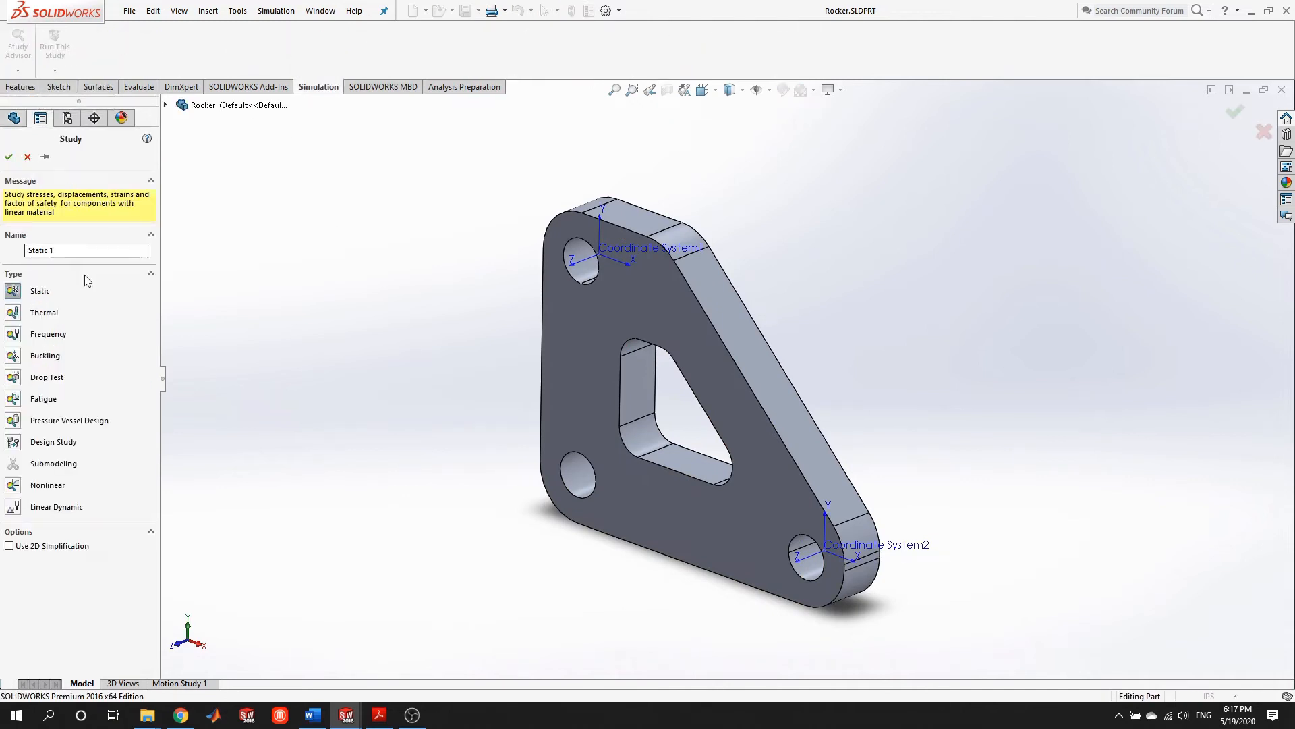
{"action": "left_click", "coordinate": [9, 156]}
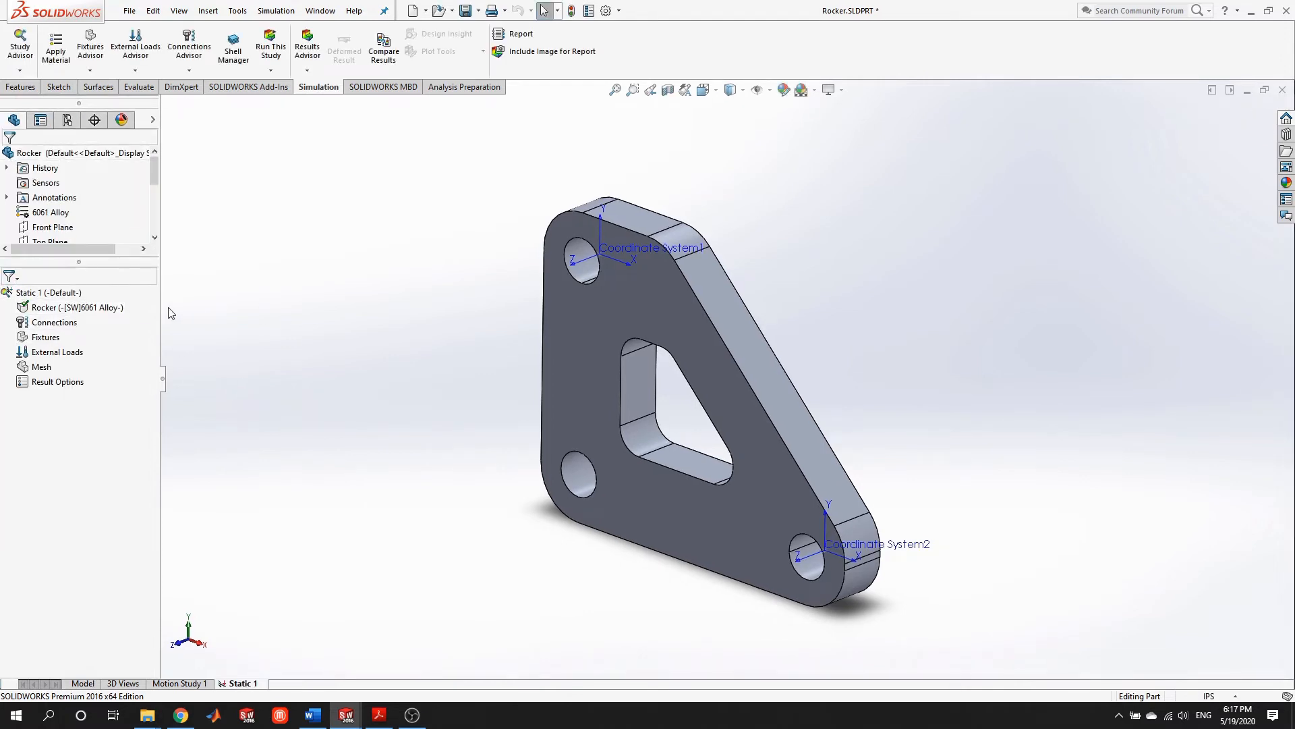
Start a fixture in the static study, open its advanced options and set the translation units to inches
{"action": "scroll", "coordinate": [410, 379], "scroll_direction": "down", "scroll_amount": 2}
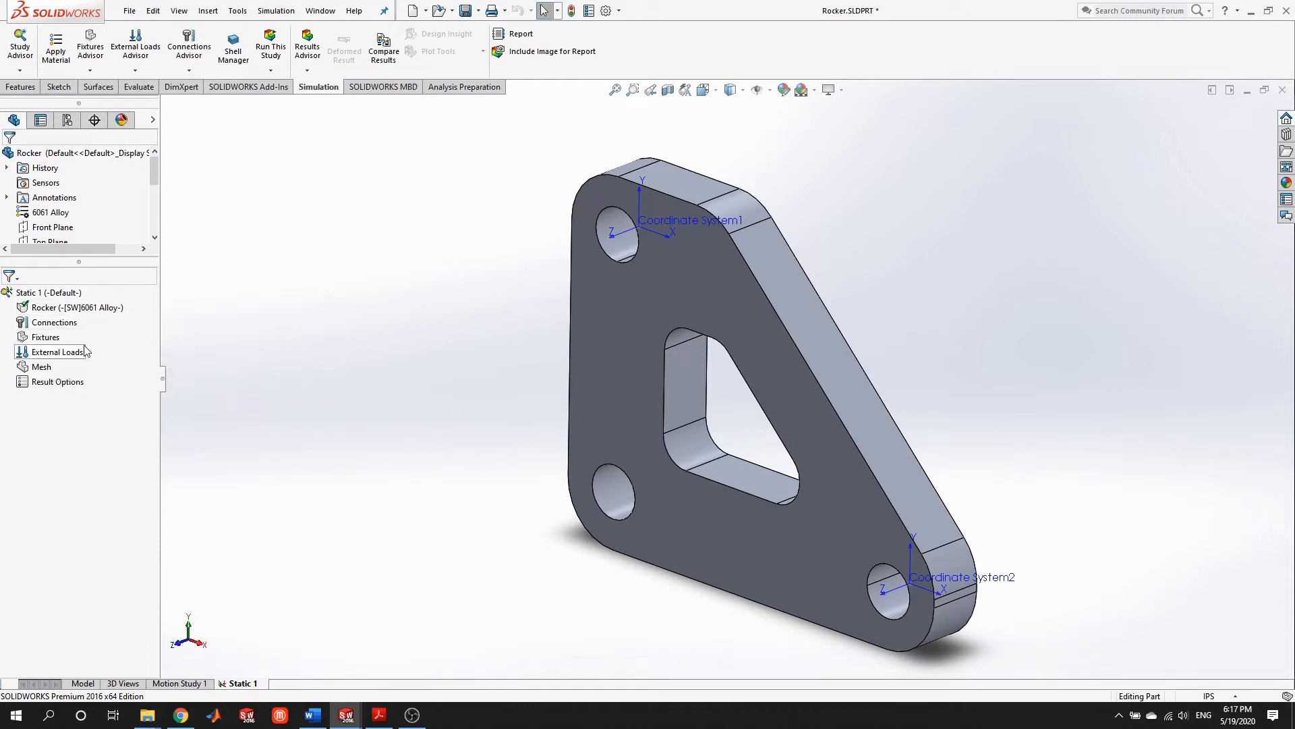
{"action": "right_click", "coordinate": [42, 343]}
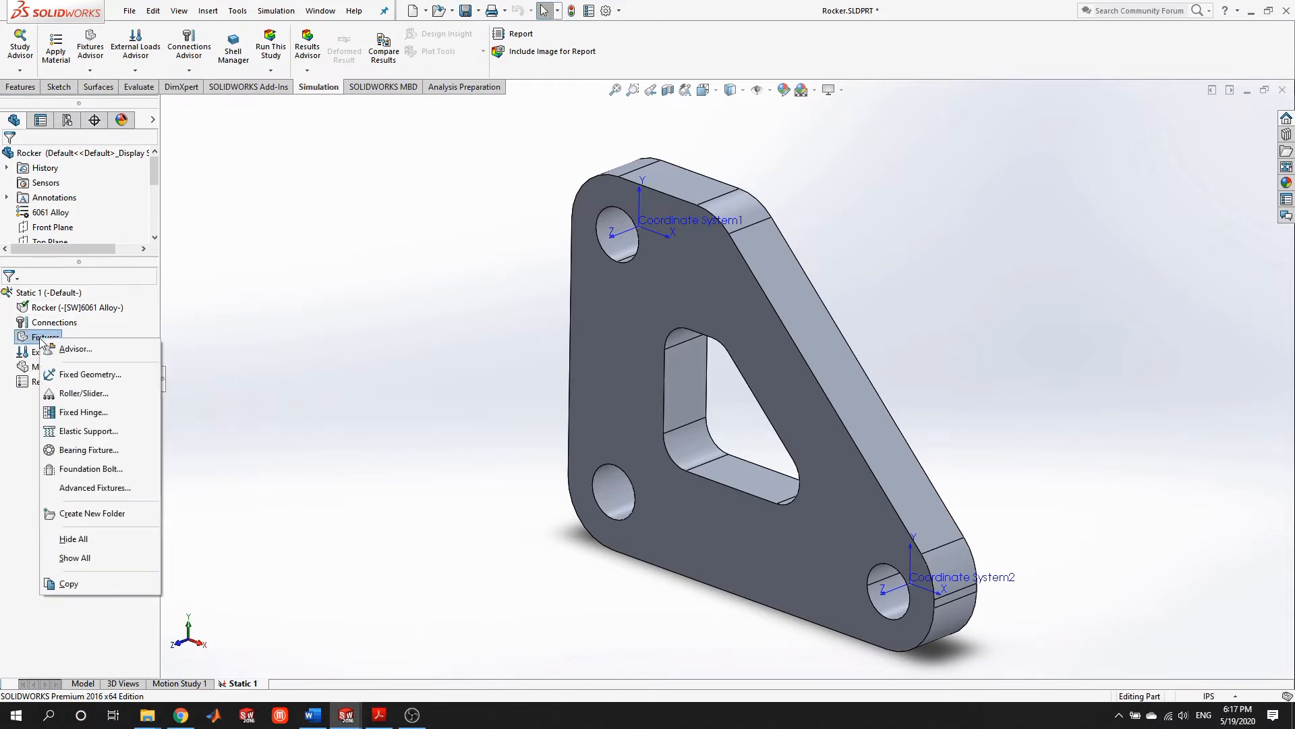
{"action": "left_click", "coordinate": [104, 376]}
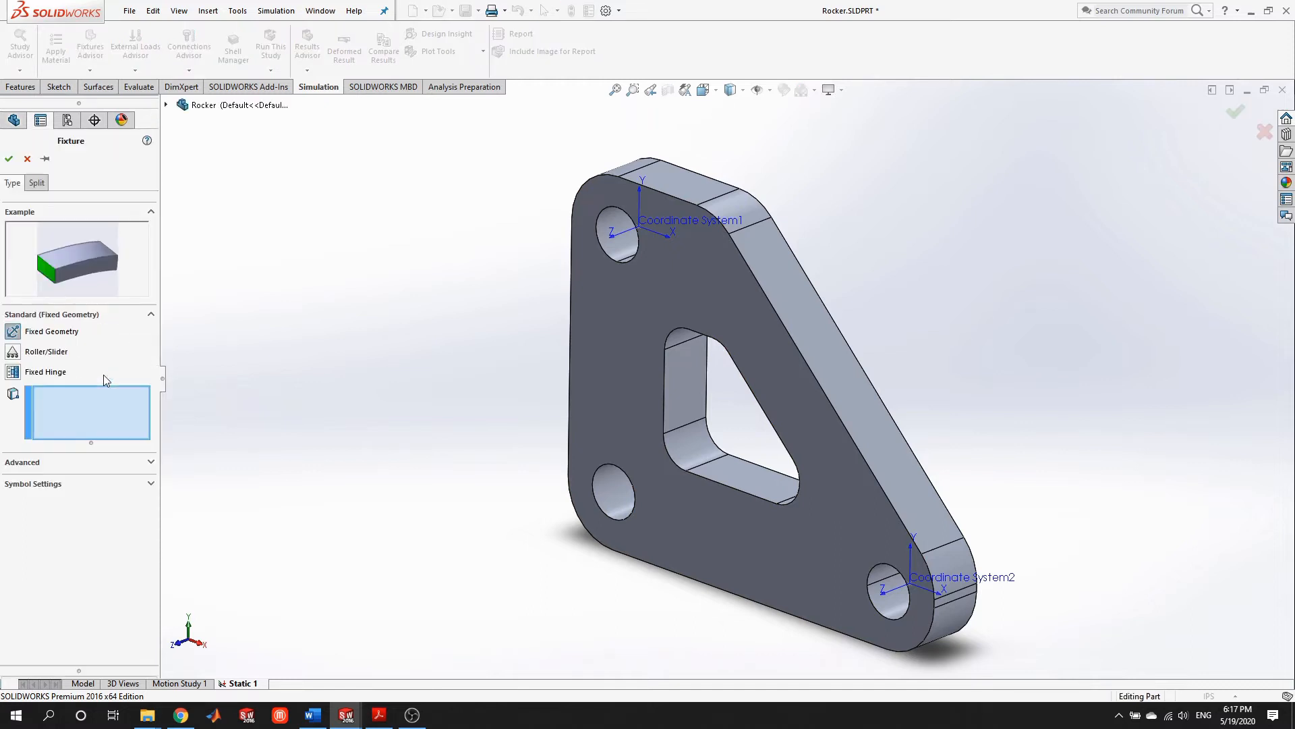
{"action": "scroll", "coordinate": [971, 620], "scroll_direction": "down", "scroll_amount": 5}
{"action": "scroll", "coordinate": [624, 496], "scroll_direction": "up", "scroll_amount": 6}
{"action": "scroll", "coordinate": [535, 354], "scroll_direction": "down", "scroll_amount": 5}
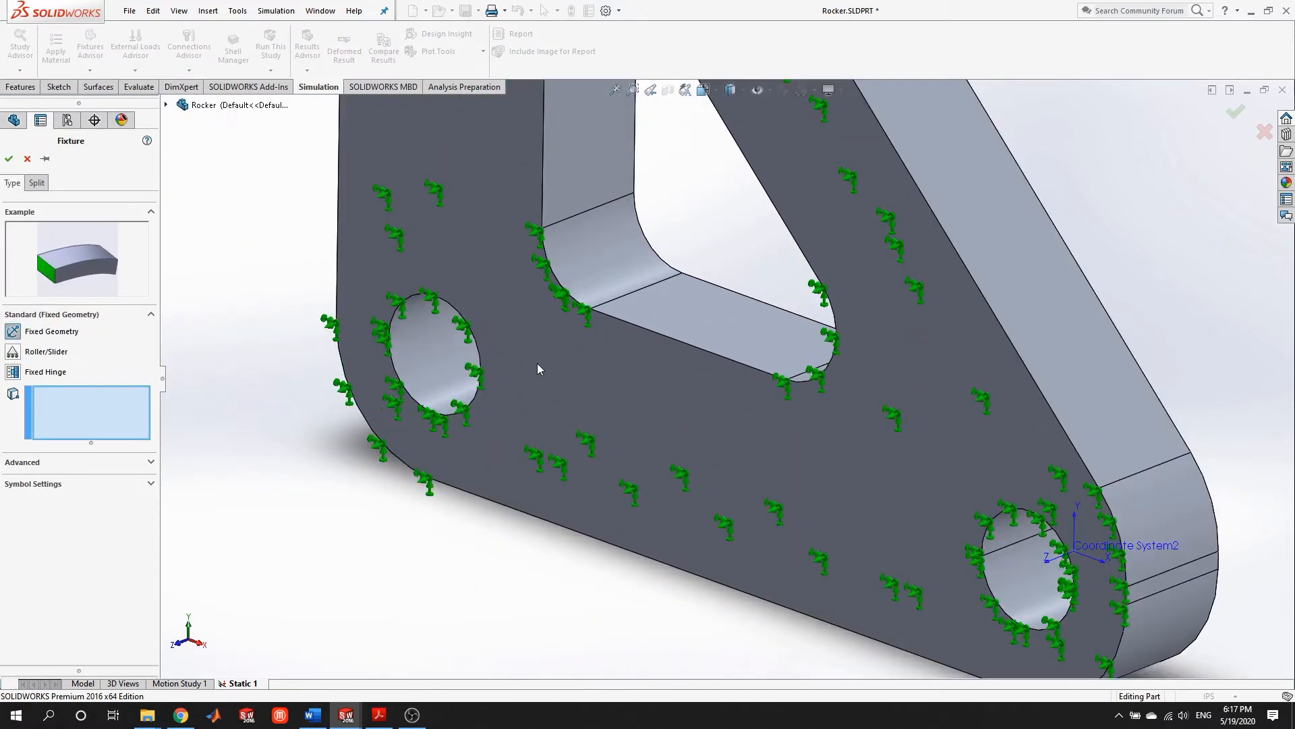
{"action": "left_click", "coordinate": [30, 464]}
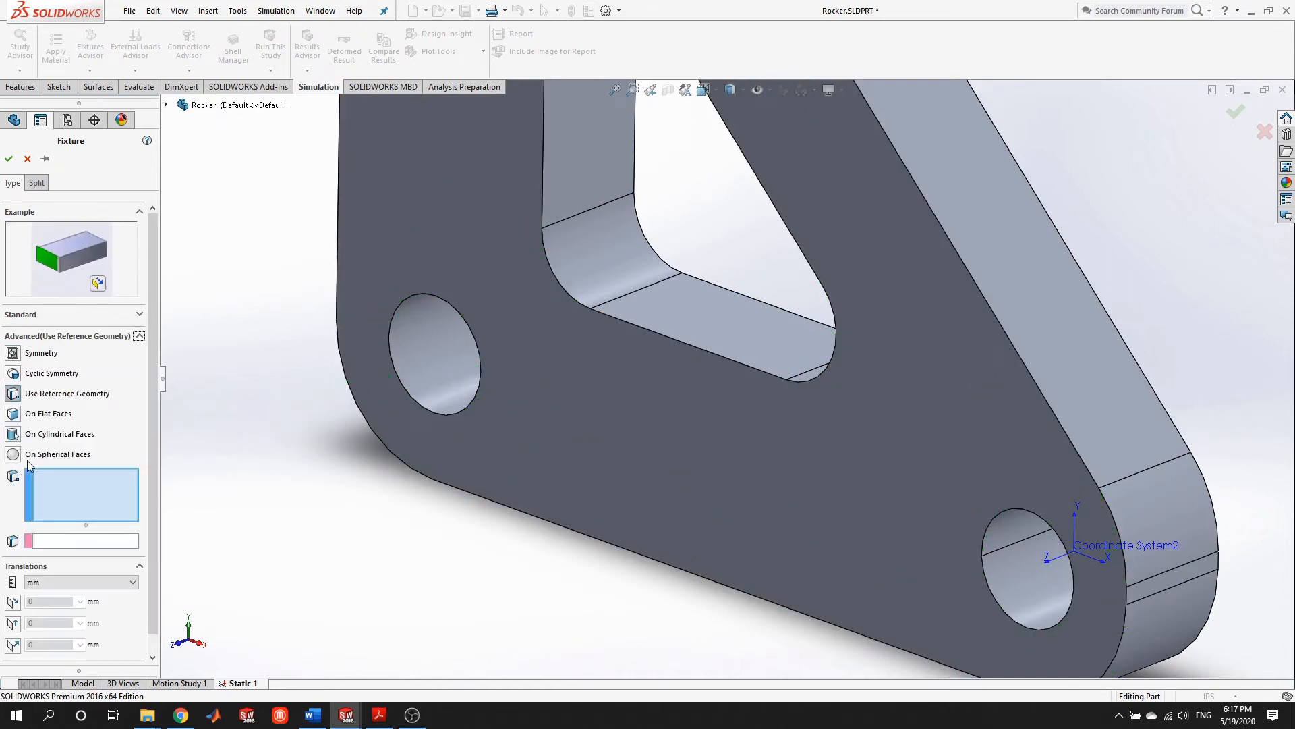
{"action": "scroll", "coordinate": [297, 463], "scroll_direction": "up", "scroll_amount": 2}
{"action": "scroll", "coordinate": [91, 574], "scroll_direction": "down", "scroll_amount": 4}
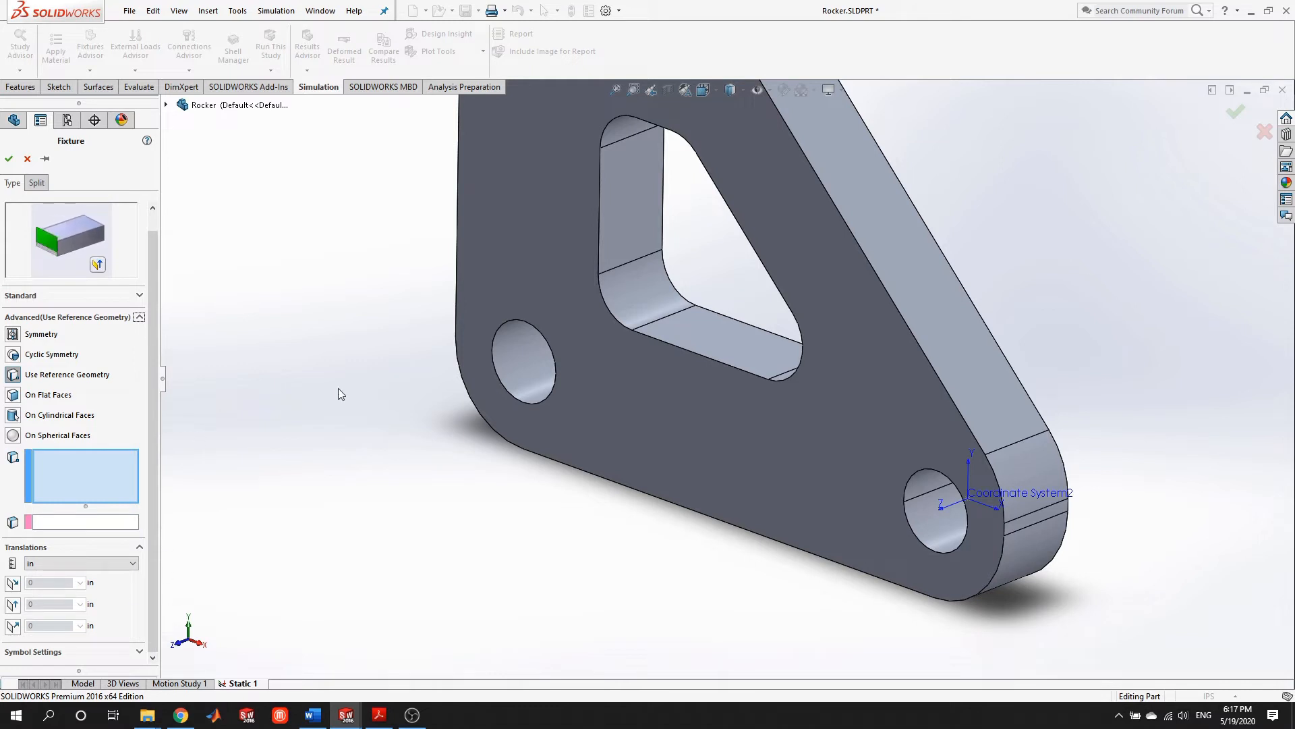
Examine the rocker and its lower-left hole from several angles as the place for the fixture
{"action": "scroll", "coordinate": [533, 363], "scroll_direction": "up", "scroll_amount": 4}
{"action": "middle_click_drag", "start_coordinate": [544, 357], "coordinate": [584, 363]}
{"action": "scroll", "coordinate": [627, 381], "scroll_direction": "down", "scroll_amount": 6}
{"action": "scroll", "coordinate": [629, 381], "scroll_direction": "up", "scroll_amount": 4}
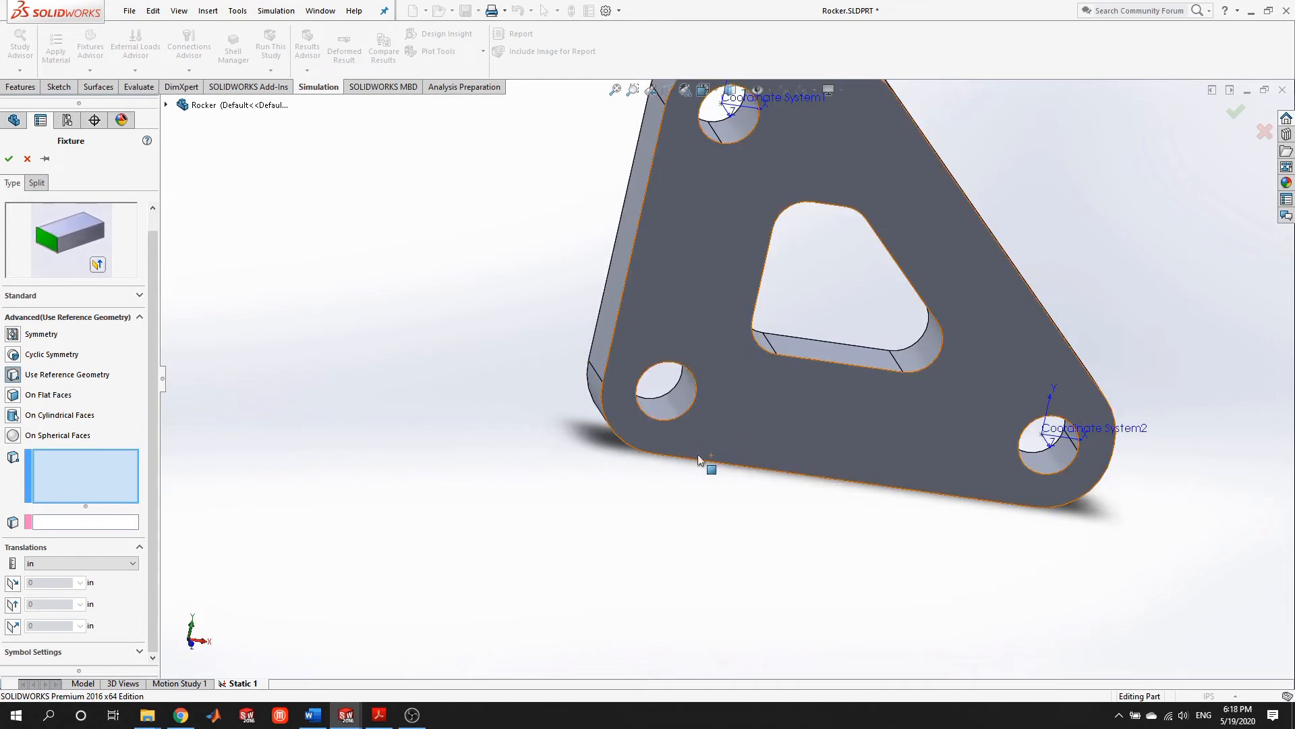
{"action": "middle_click_drag", "start_coordinate": [714, 439], "coordinate": [764, 405]}
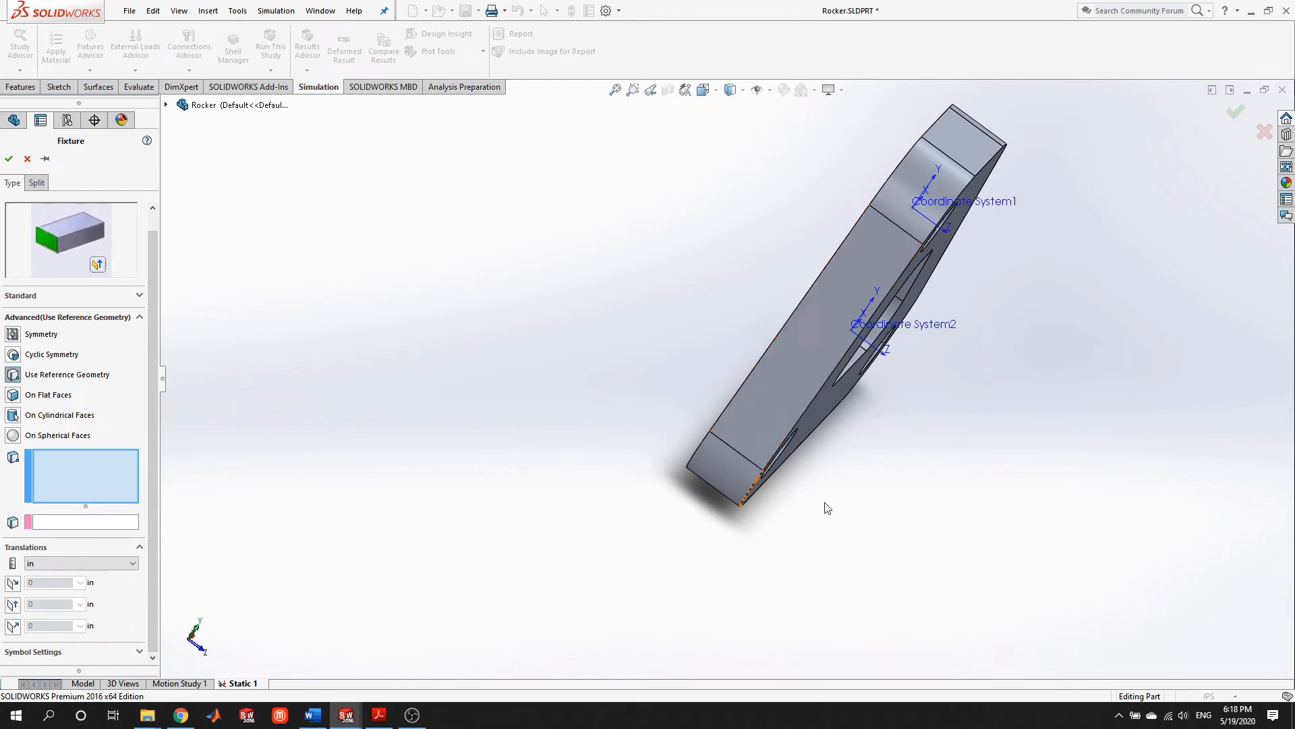
{"action": "middle_click_drag", "start_coordinate": [815, 470], "coordinate": [711, 372]}
{"action": "scroll", "coordinate": [666, 396], "scroll_direction": "down", "scroll_amount": 4}
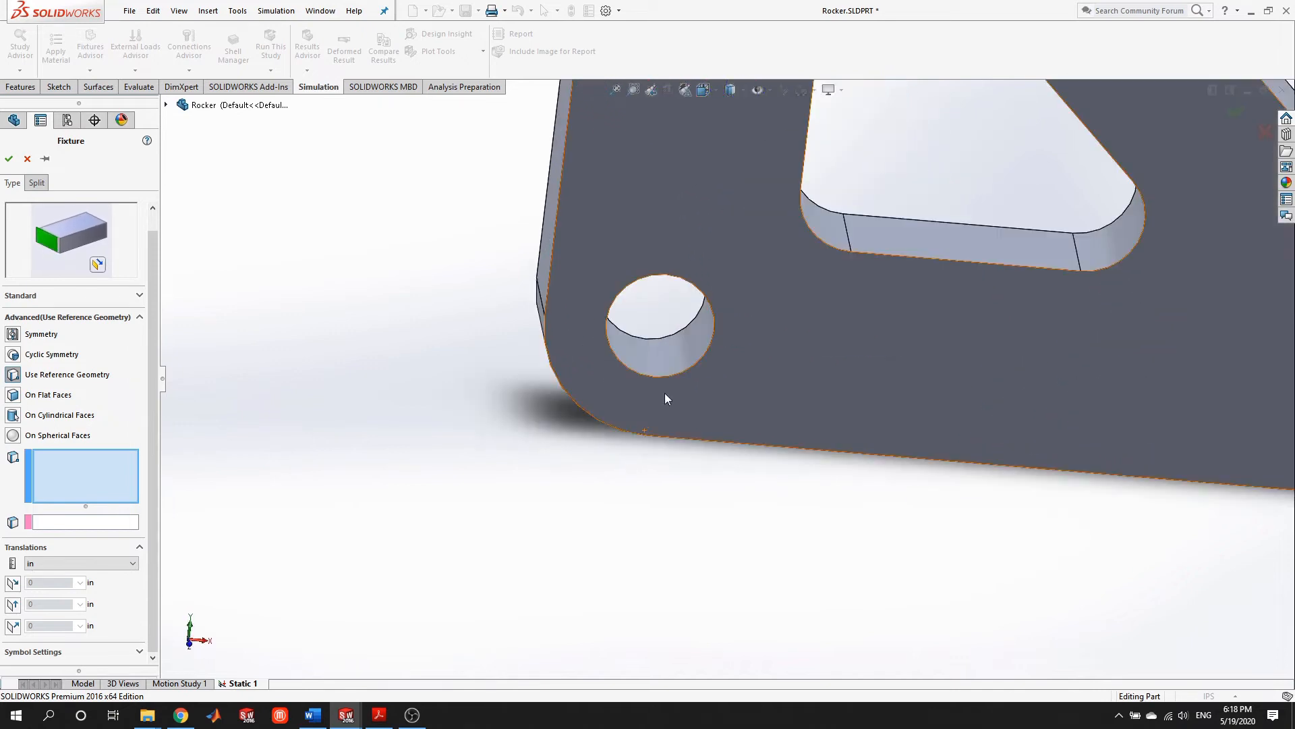
Set the fixture type to On Cylindrical Faces and select the lower-left hole's inner face
{"action": "left_click", "coordinate": [13, 416]}
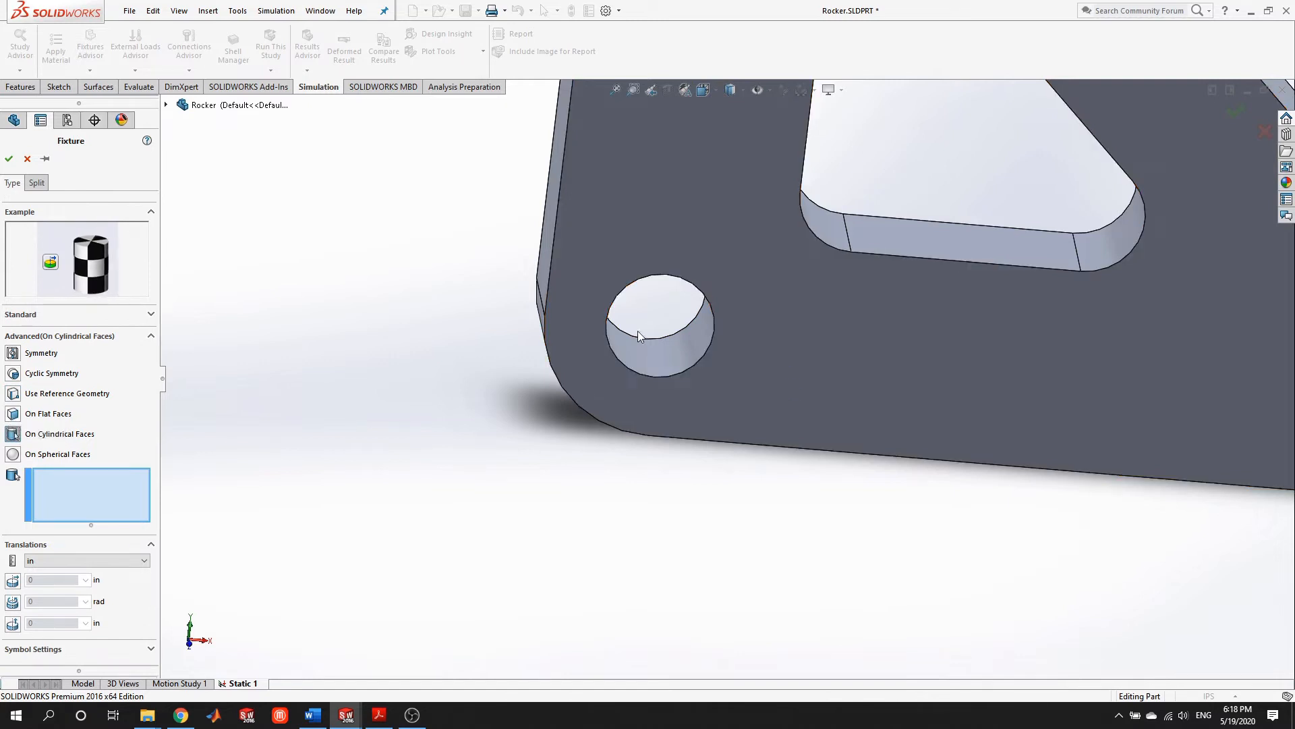
{"action": "left_click", "coordinate": [662, 353]}
{"action": "middle_click_drag", "start_coordinate": [702, 417], "coordinate": [651, 388]}
{"action": "scroll", "coordinate": [701, 382], "scroll_direction": "up", "scroll_amount": 7}
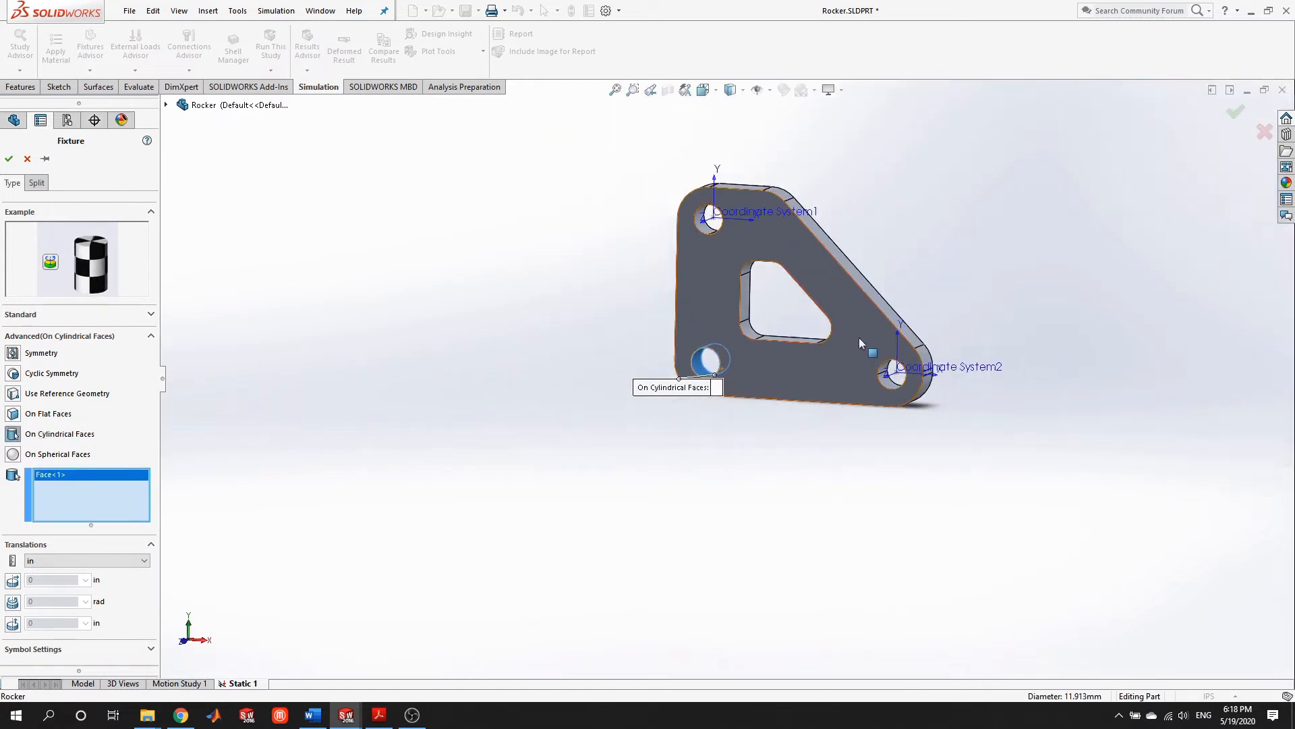
{"action": "scroll", "coordinate": [859, 337], "scroll_direction": "down", "scroll_amount": 5}
{"action": "scroll", "coordinate": [477, 484], "scroll_direction": "up", "scroll_amount": 3}
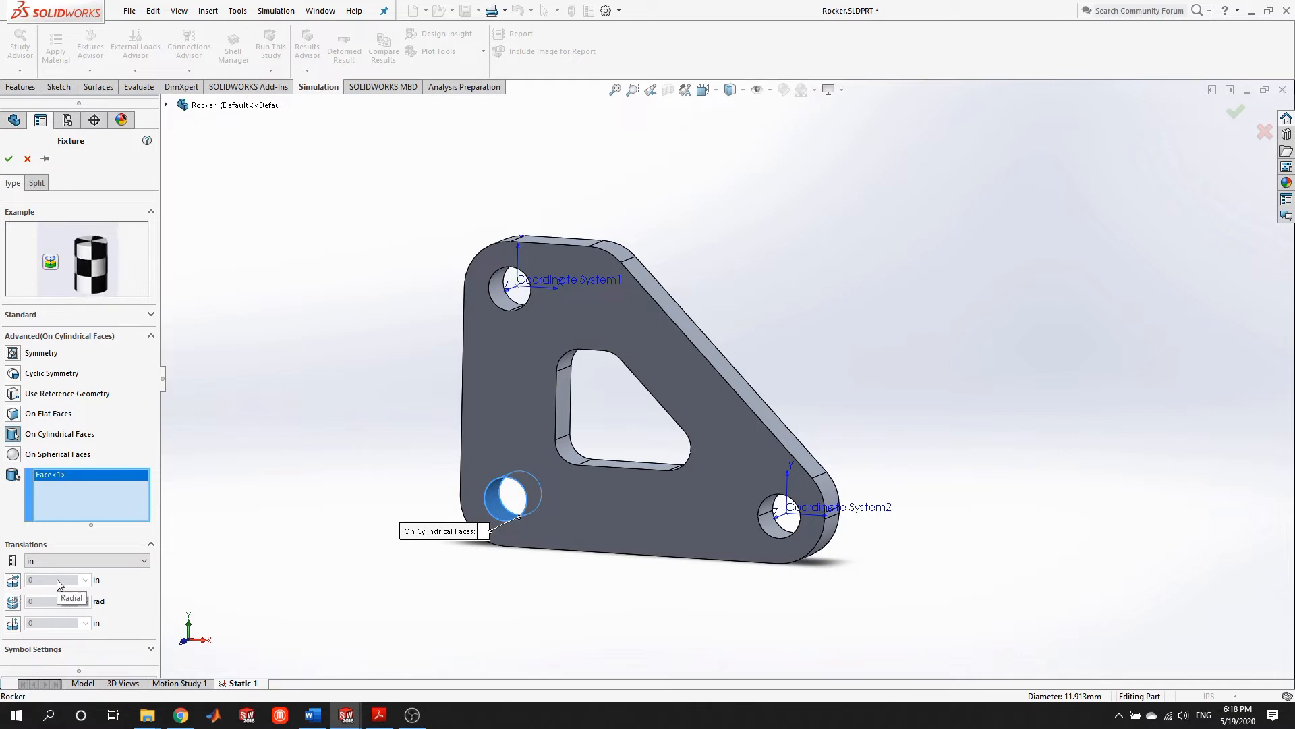
Restrain the lower-left hole's face radially and axially, with both translations at 0 in
{"action": "left_click", "coordinate": [13, 582]}
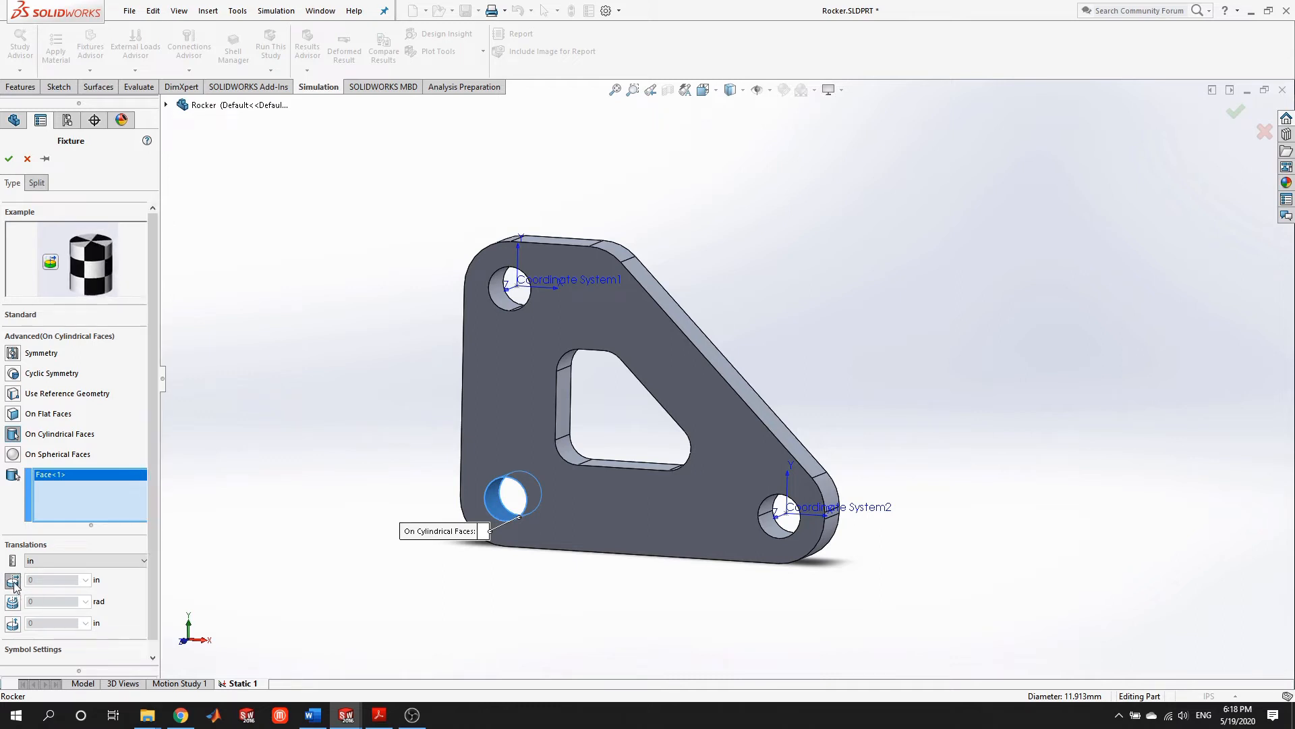
{"action": "scroll", "coordinate": [408, 530], "scroll_direction": "down", "scroll_amount": 5}
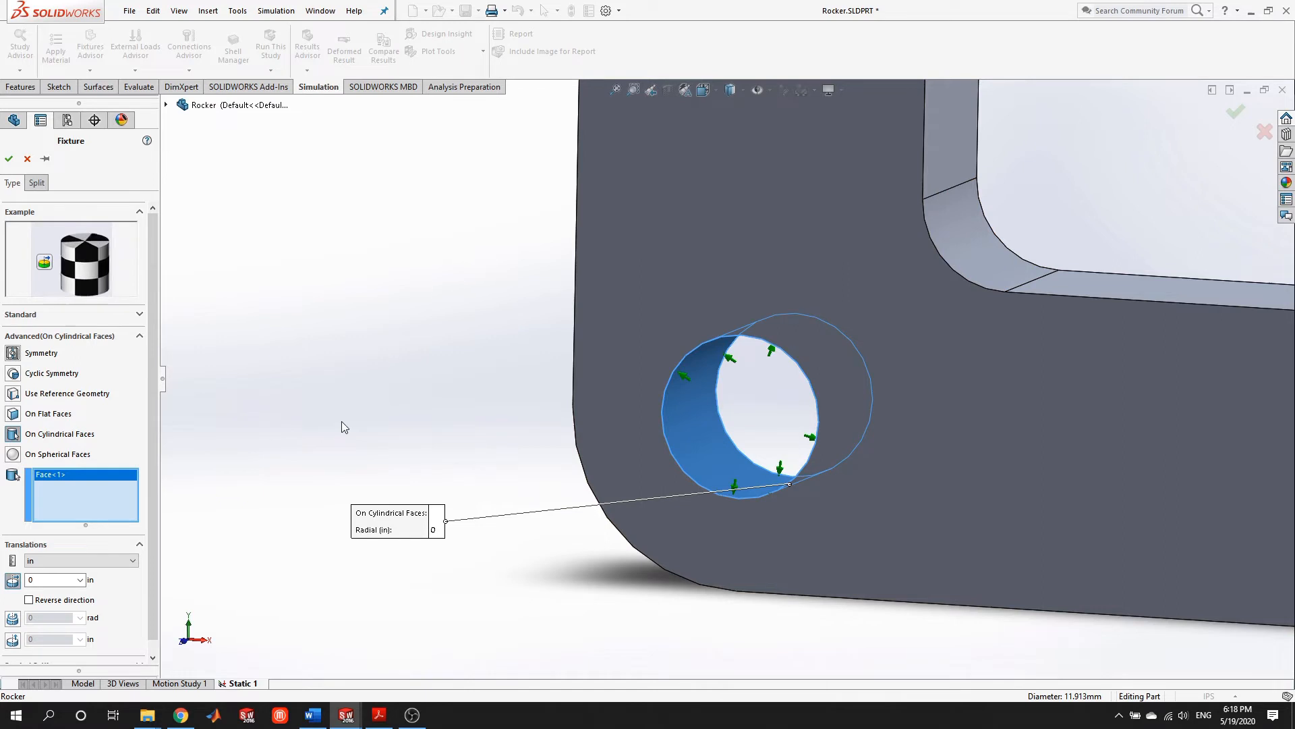
{"action": "scroll", "coordinate": [156, 573], "scroll_direction": "down", "scroll_amount": 1}
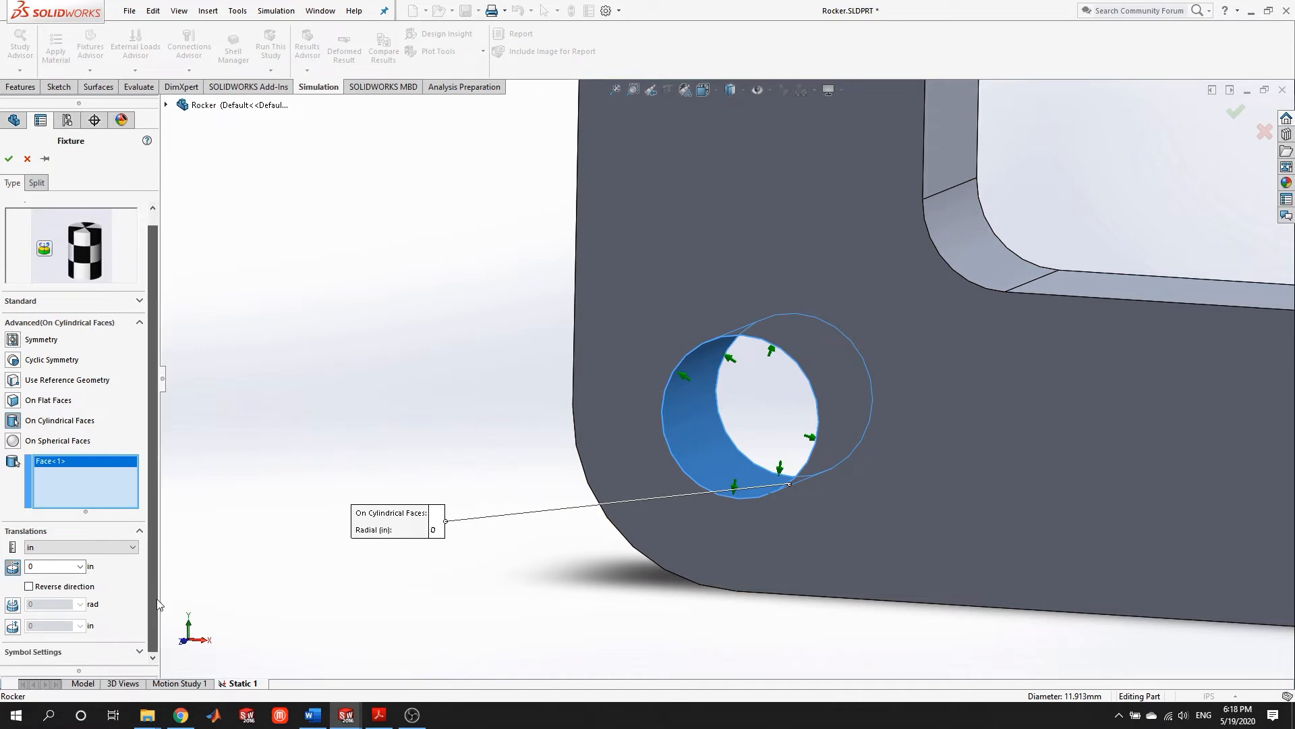
{"action": "left_click", "coordinate": [12, 627]}
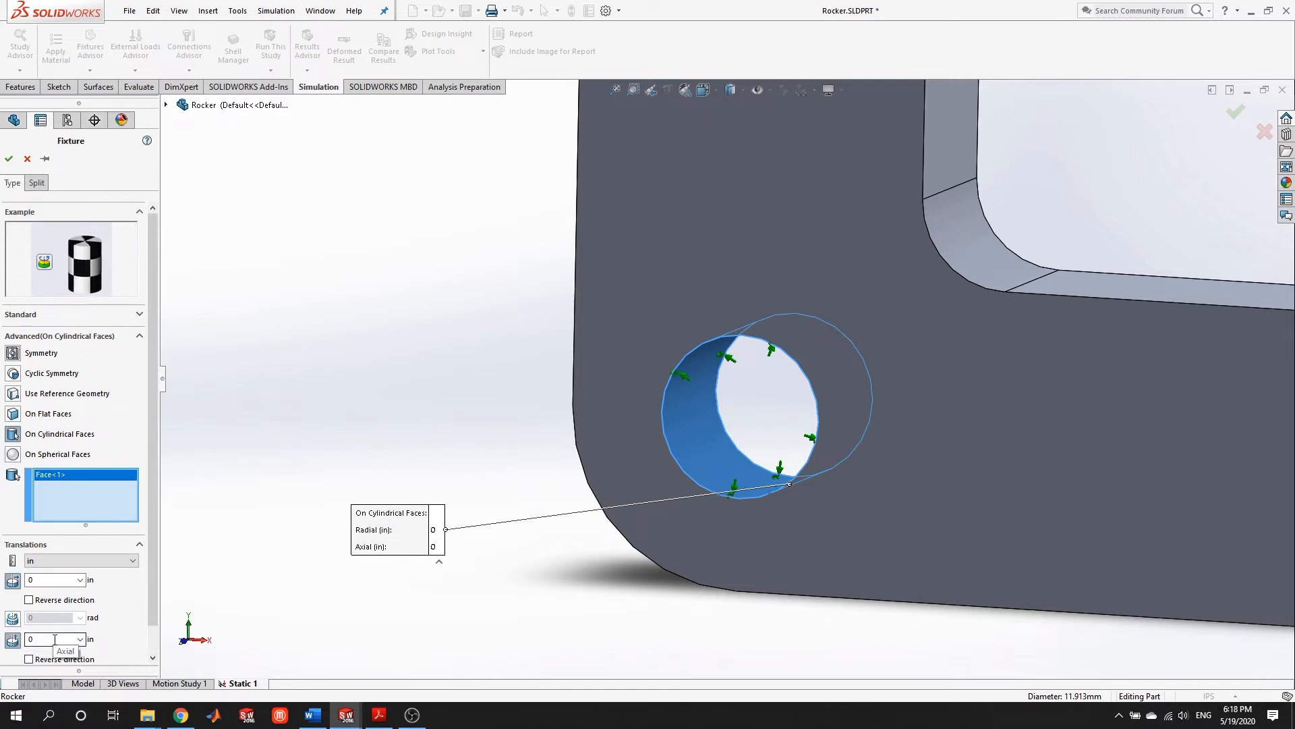
Examine the radial and axial restraint arrows on the lower-left hole up close and from several angles
{"action": "middle_click_drag", "start_coordinate": [880, 401], "coordinate": [717, 405]}
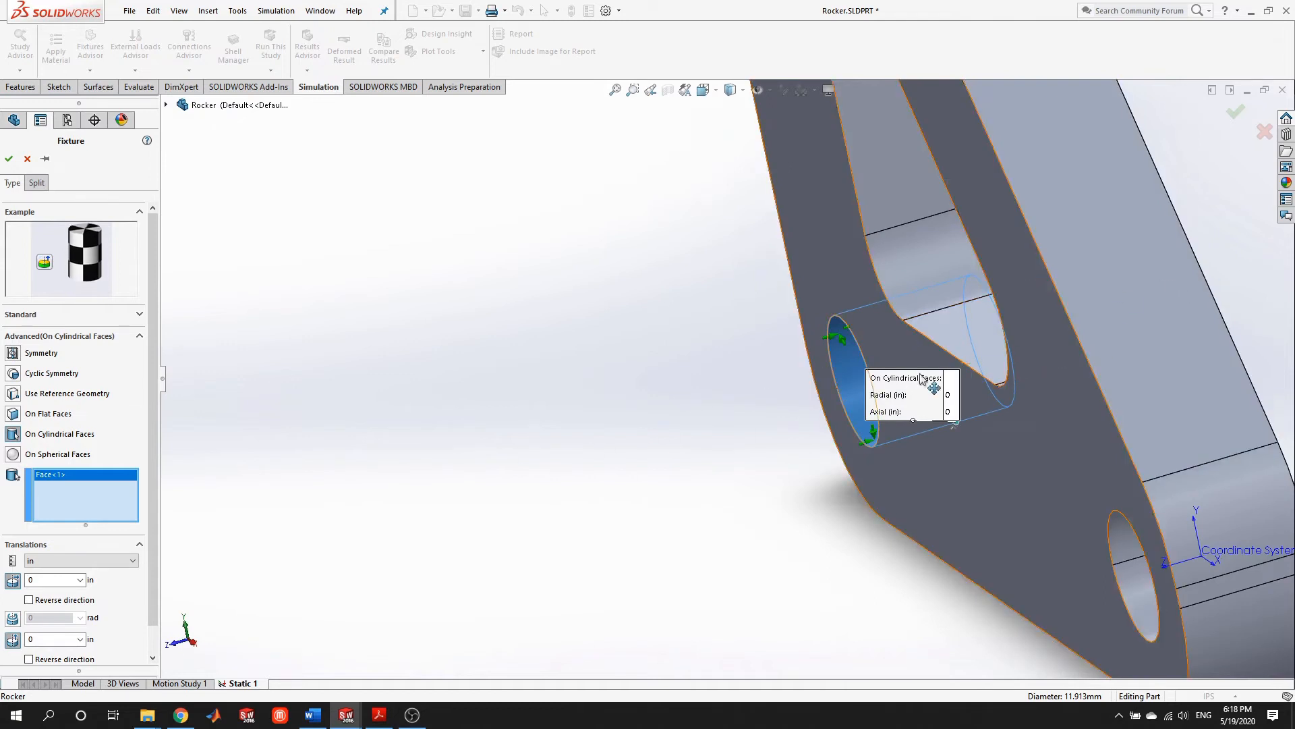
{"action": "scroll", "coordinate": [931, 378], "scroll_direction": "down", "scroll_amount": 10}
{"action": "middle_click_drag", "start_coordinate": [331, 433], "coordinate": [373, 431]}
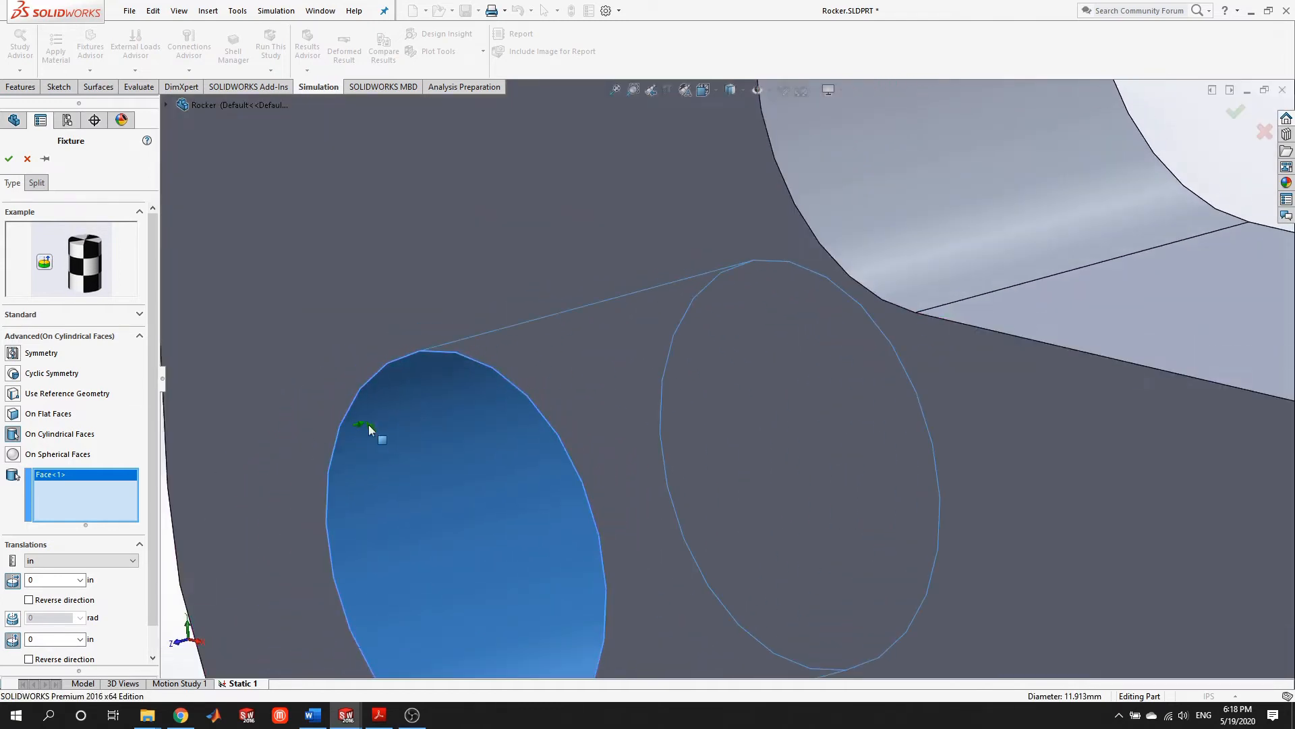
{"action": "scroll", "coordinate": [372, 431], "scroll_direction": "down", "scroll_amount": 5}
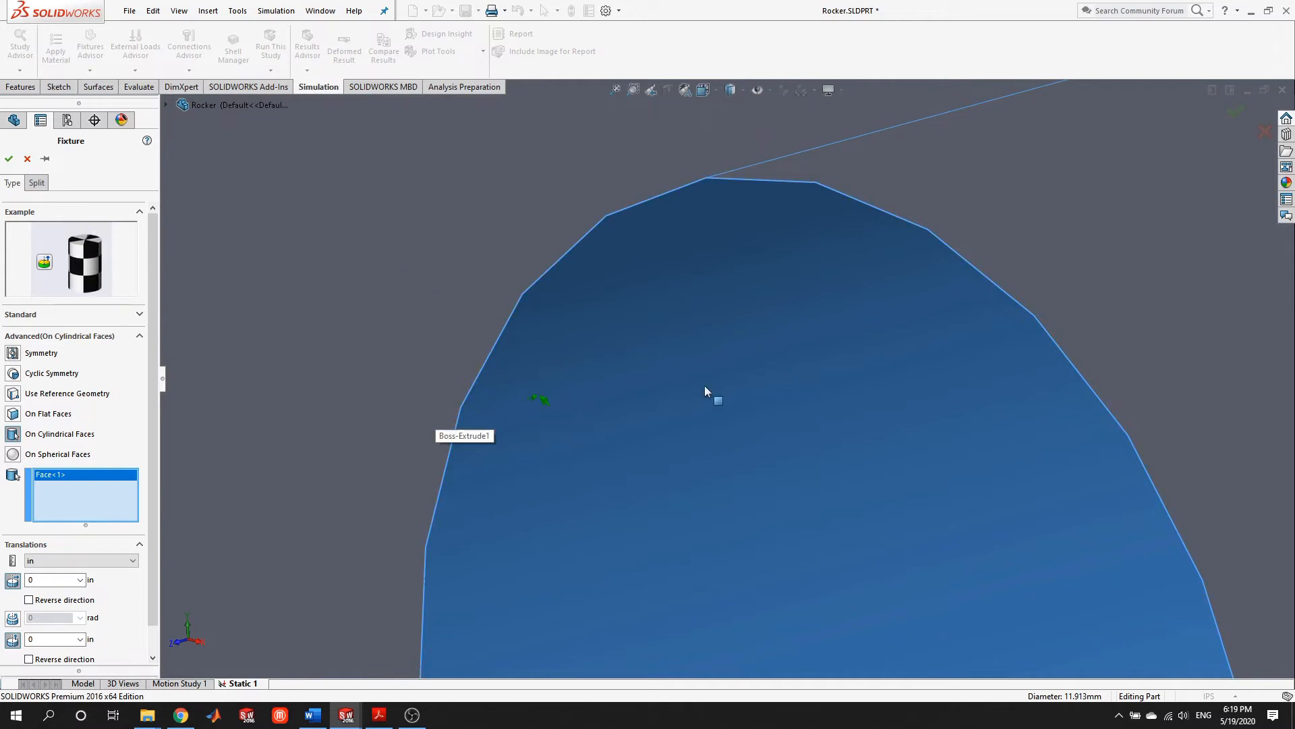
{"action": "scroll", "coordinate": [704, 386], "scroll_direction": "up", "scroll_amount": 10}
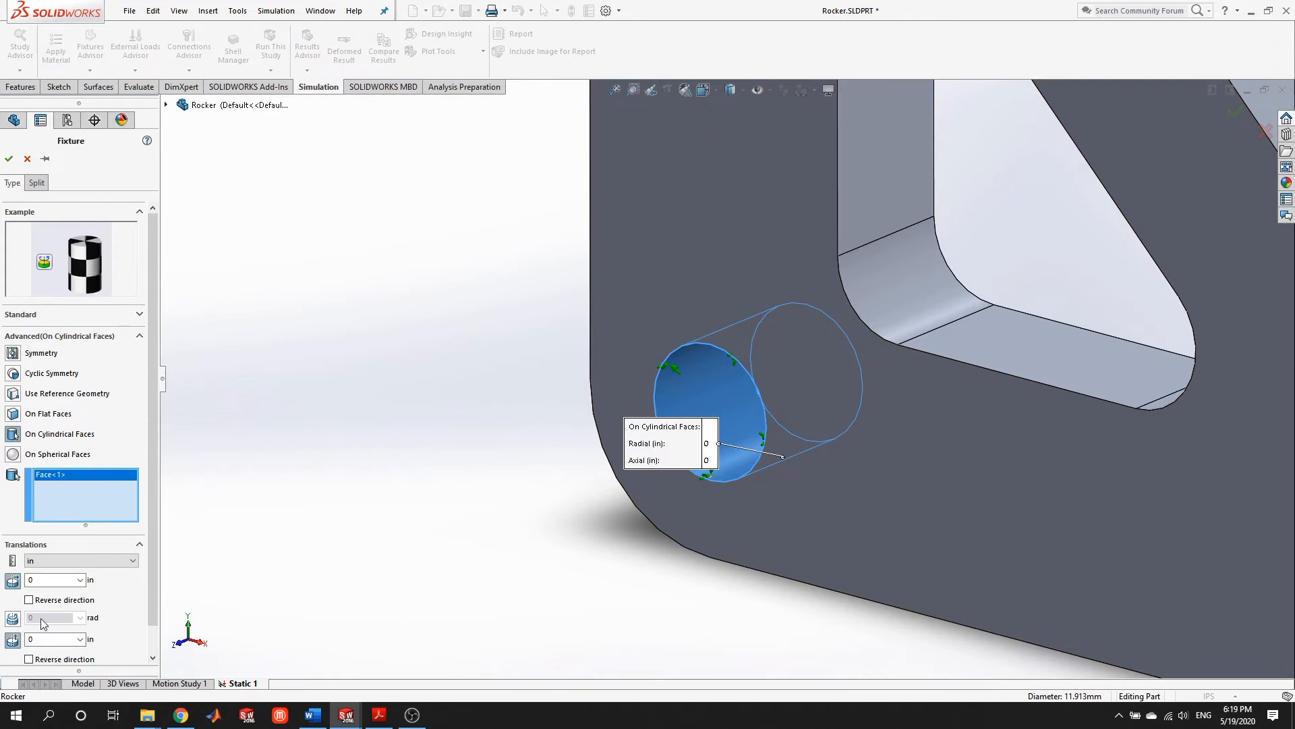
{"action": "scroll", "coordinate": [673, 542], "scroll_direction": "up", "scroll_amount": 4}
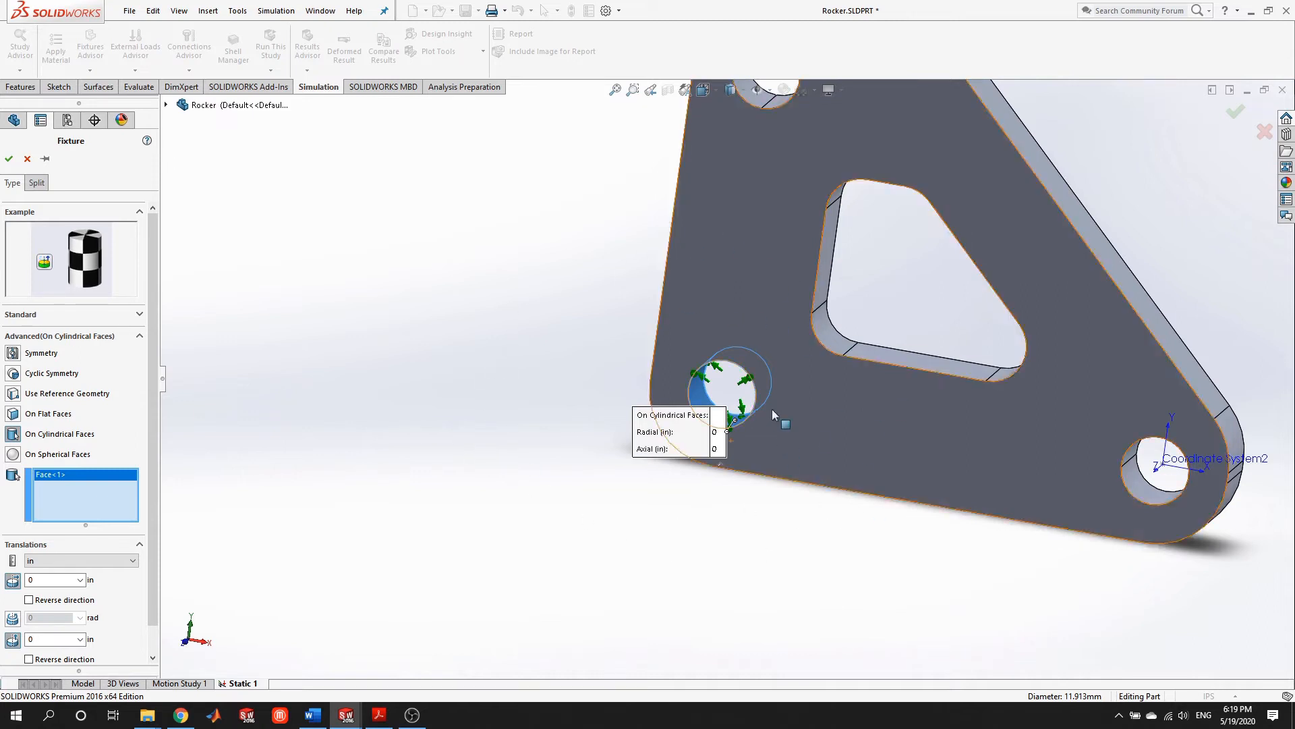
{"action": "scroll", "coordinate": [842, 367], "scroll_direction": "up", "scroll_amount": 3}
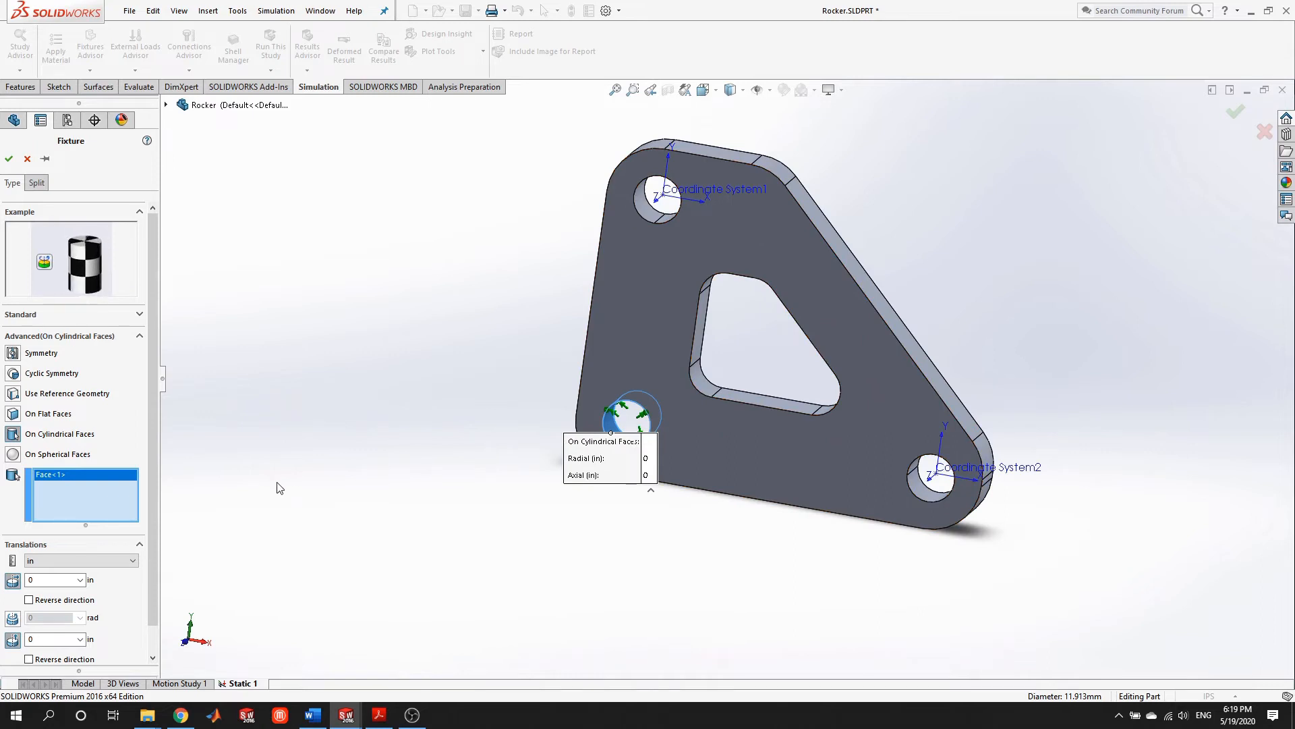
{"action": "scroll", "coordinate": [614, 486], "scroll_direction": "down", "scroll_amount": 3}
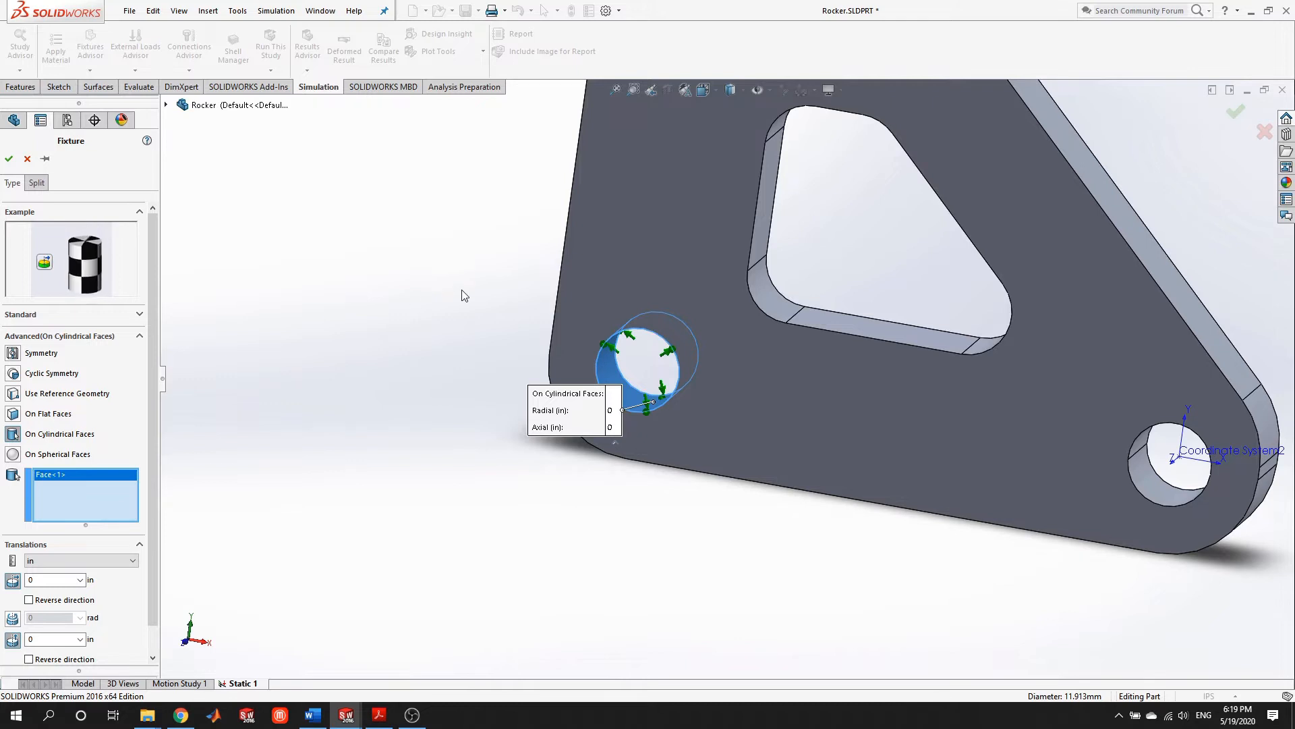
{"action": "scroll", "coordinate": [467, 289], "scroll_direction": "up", "scroll_amount": 4}
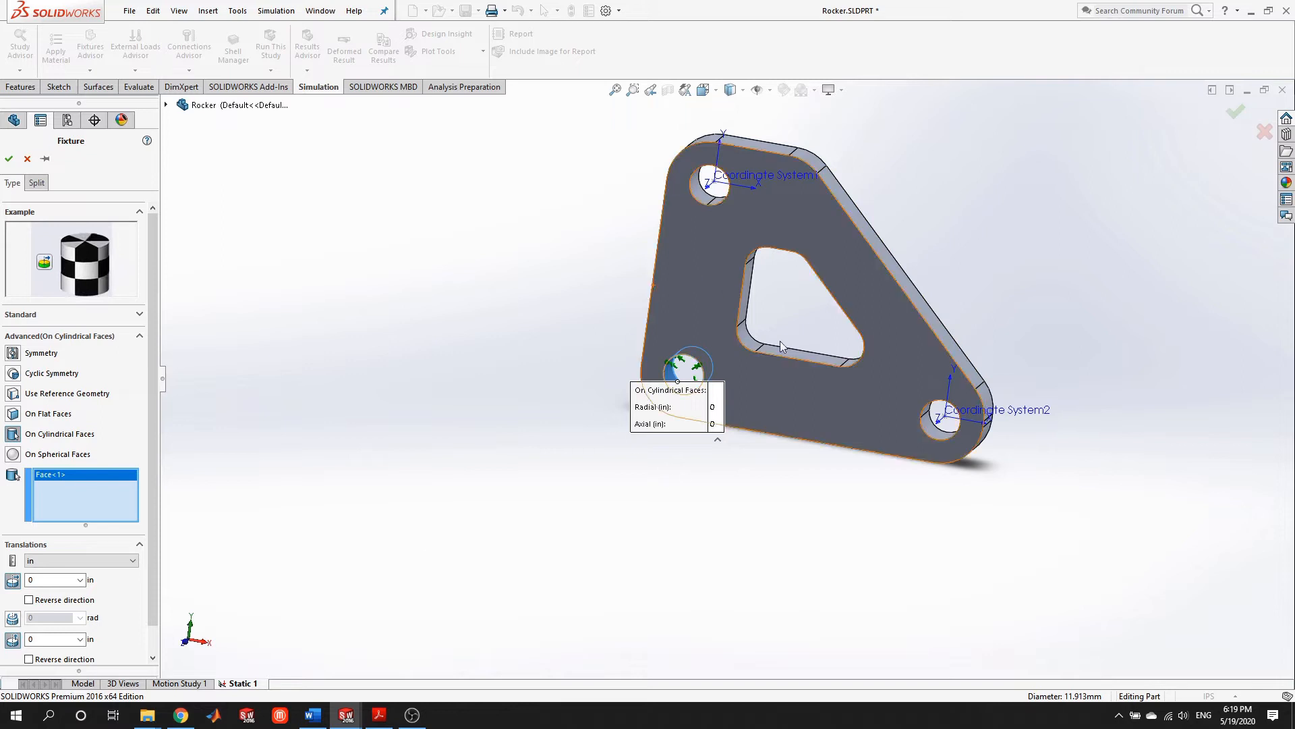
Accept the lower-left hole's fixture and check it against the rocker's other holes
{"action": "left_click", "coordinate": [8, 159]}
{"action": "scroll", "coordinate": [831, 398], "scroll_direction": "down", "scroll_amount": 5}
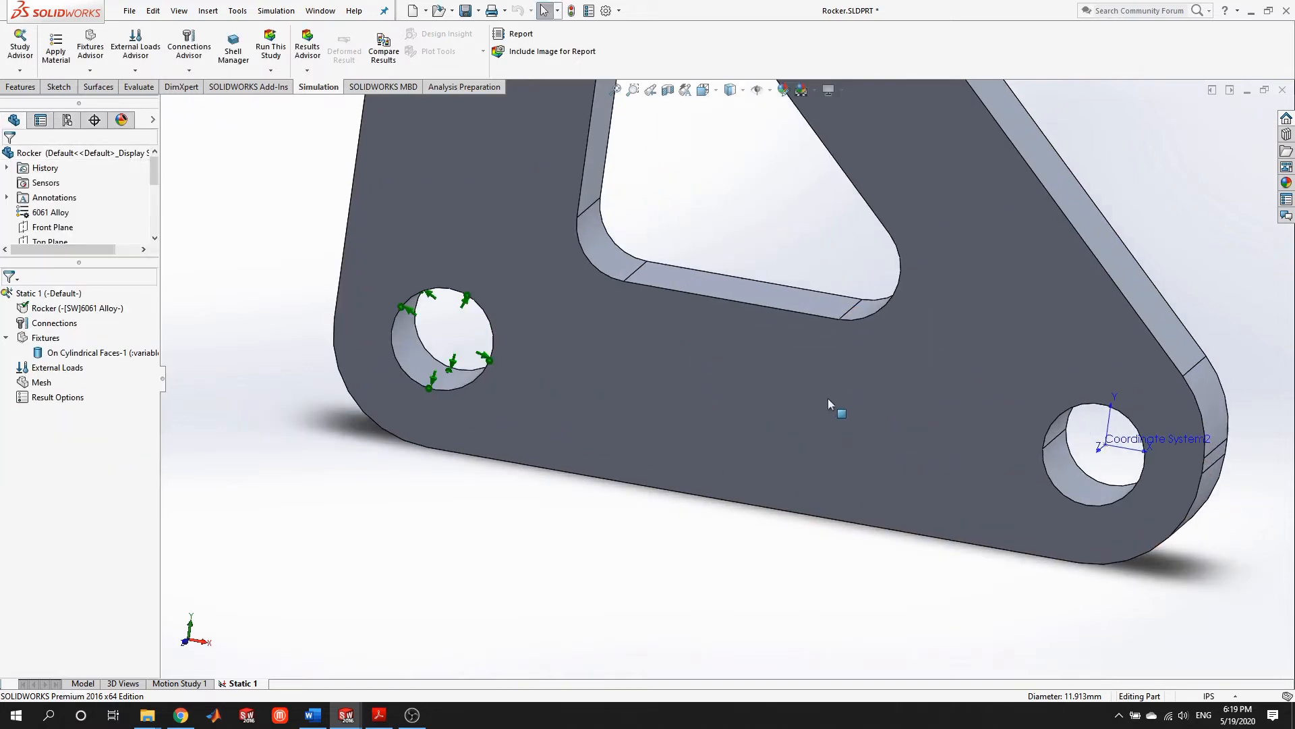
{"action": "scroll", "coordinate": [926, 411], "scroll_direction": "up", "scroll_amount": 4}
{"action": "middle_click_drag", "start_coordinate": [927, 411], "coordinate": [947, 404]}
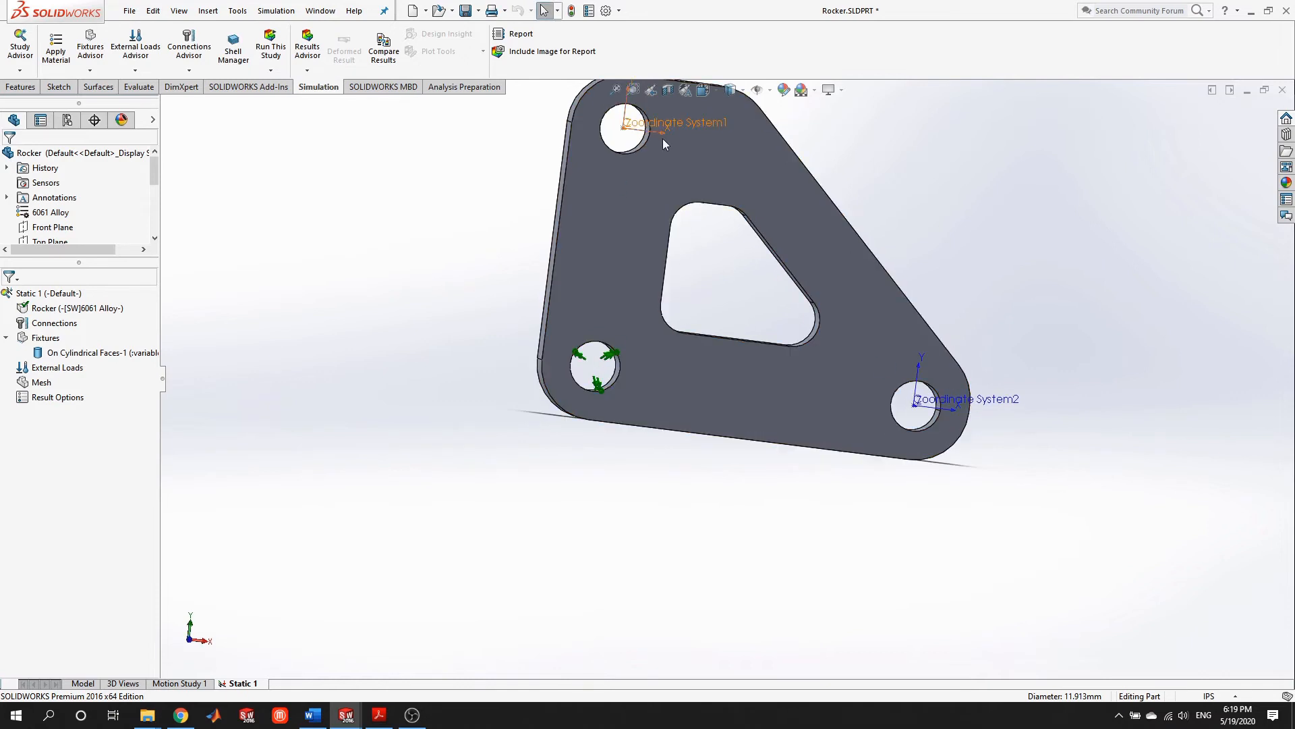
{"action": "middle_click", "coordinate": [557, 321]}
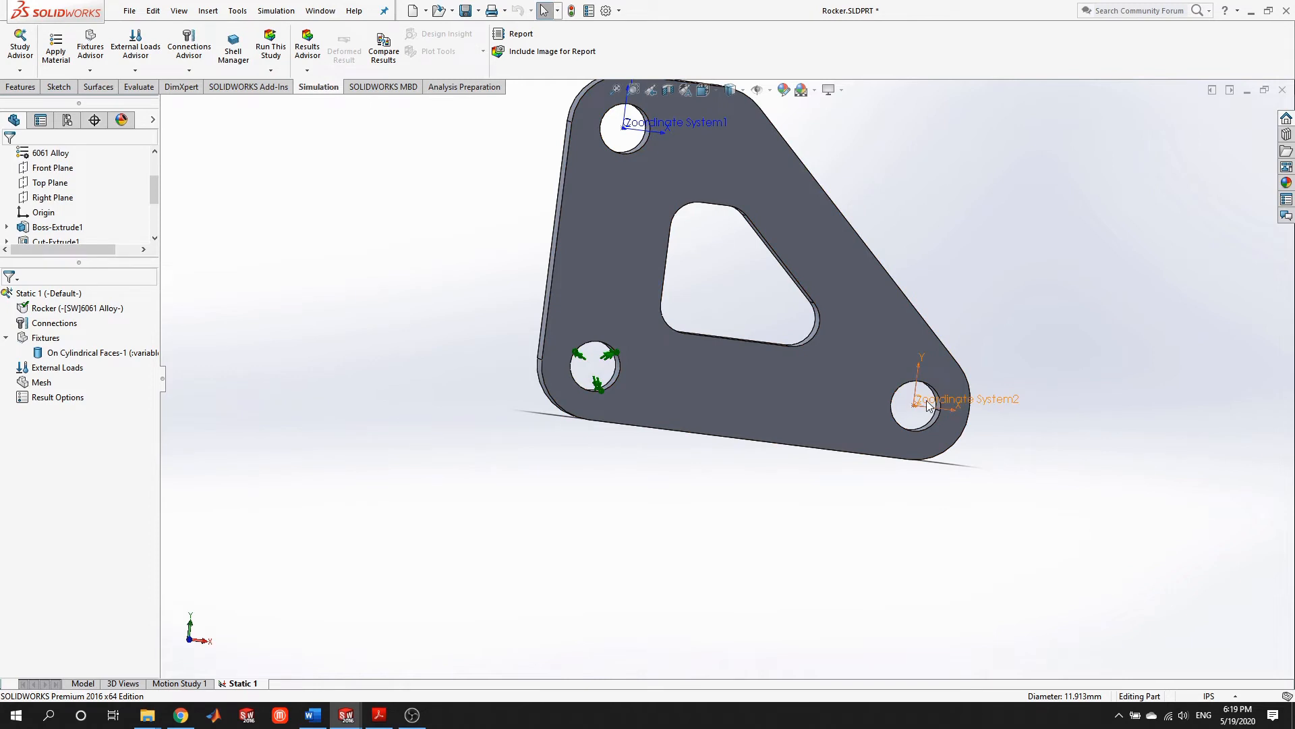
{"action": "scroll", "coordinate": [914, 398], "scroll_direction": "down", "scroll_amount": 2}
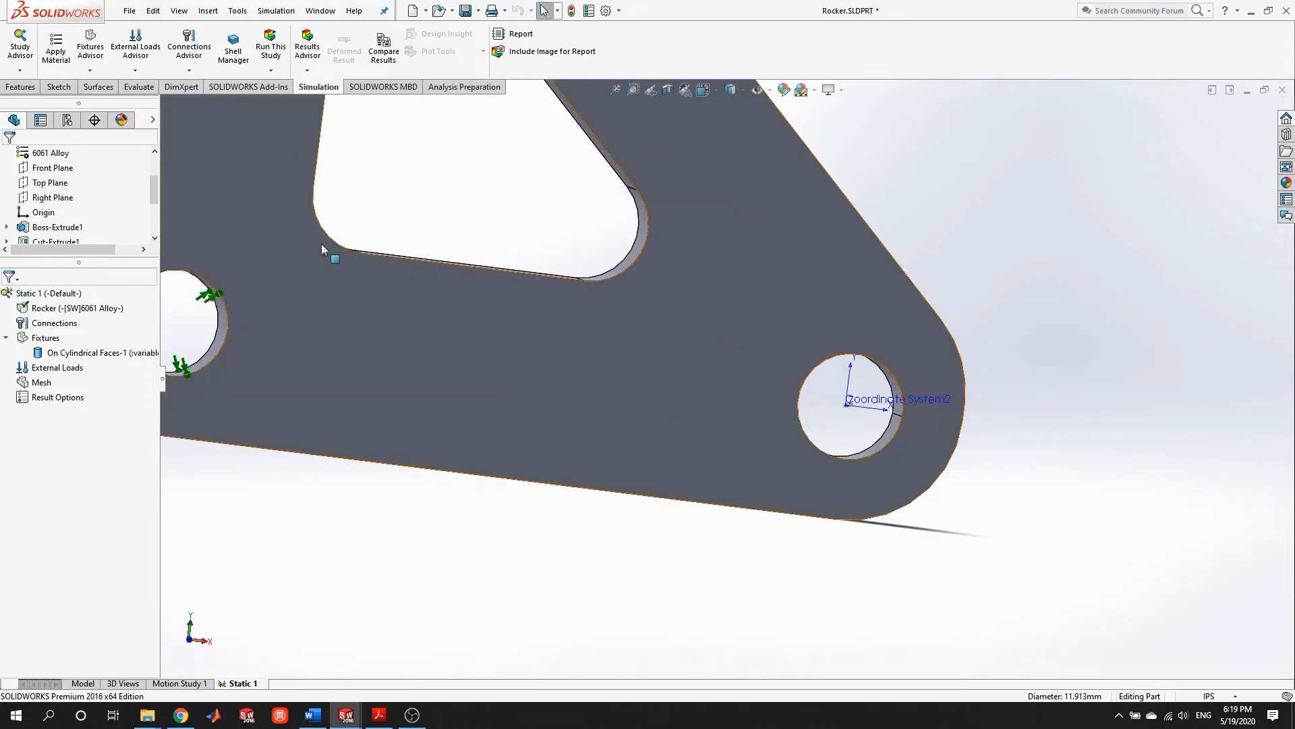
{"action": "scroll", "coordinate": [282, 322], "scroll_direction": "up", "scroll_amount": 2}
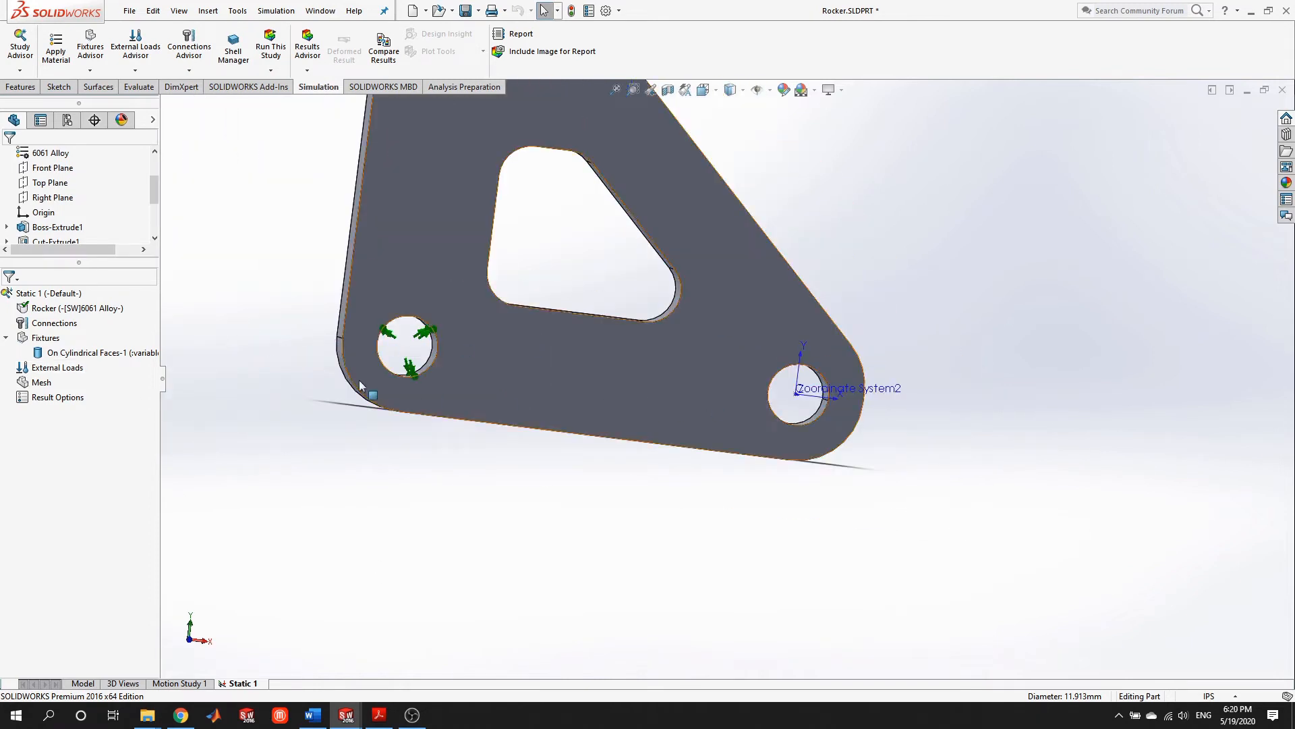
Start a second fixture of type On Cylindrical Faces on the lower-right hole's upper split face, with radial translation at 0 mm
{"action": "right_click", "coordinate": [39, 342]}
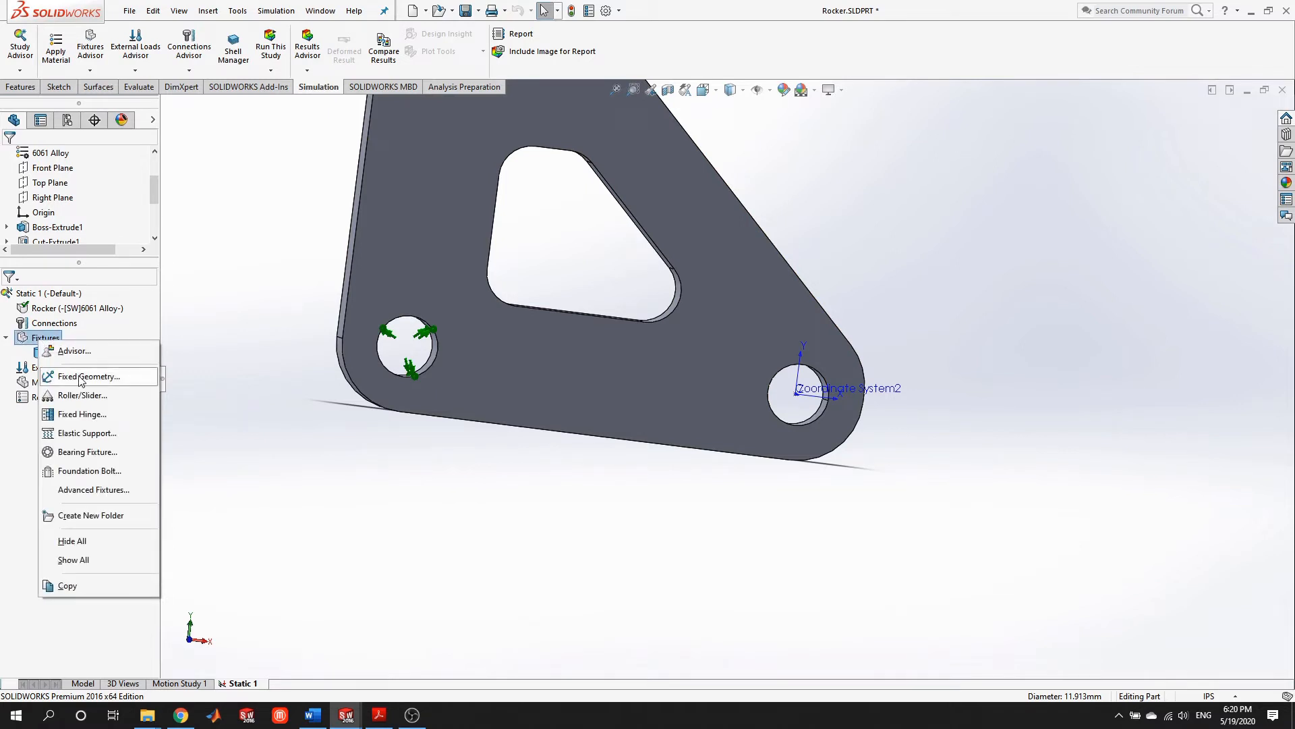
{"action": "left_click", "coordinate": [80, 378]}
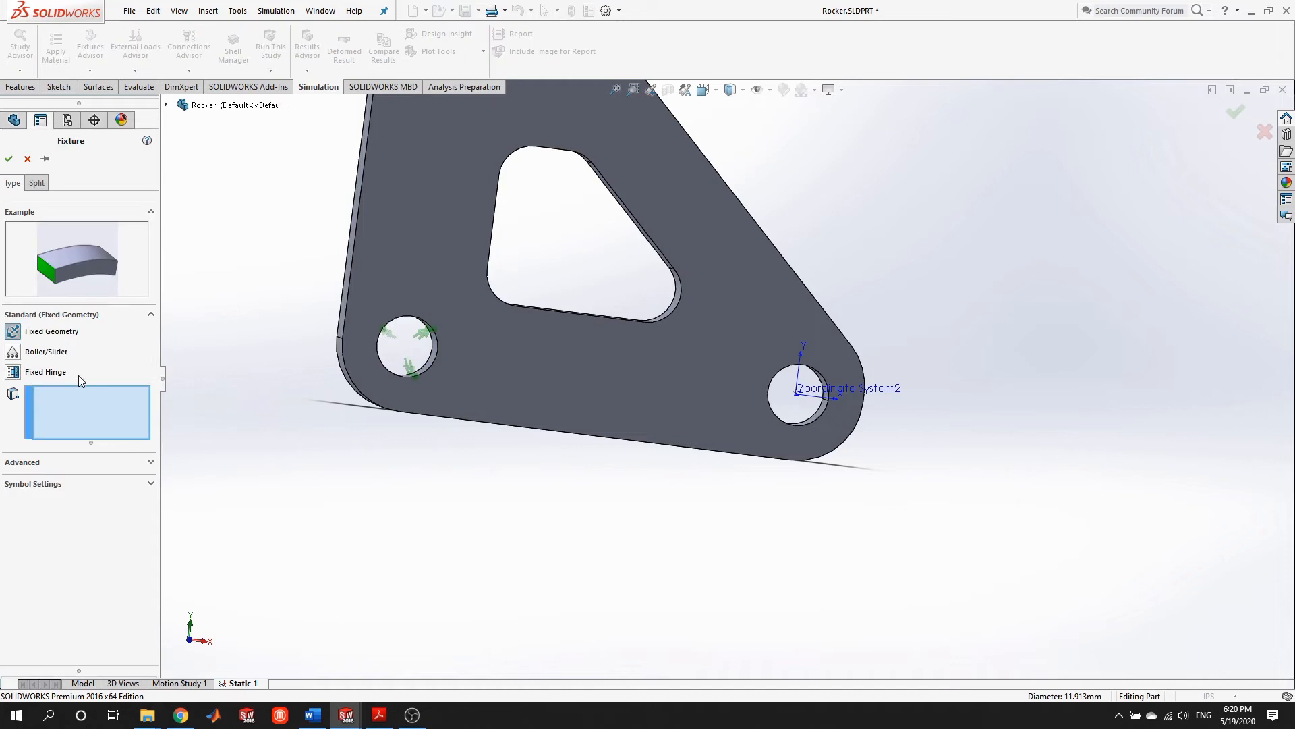
{"action": "left_click", "coordinate": [80, 462]}
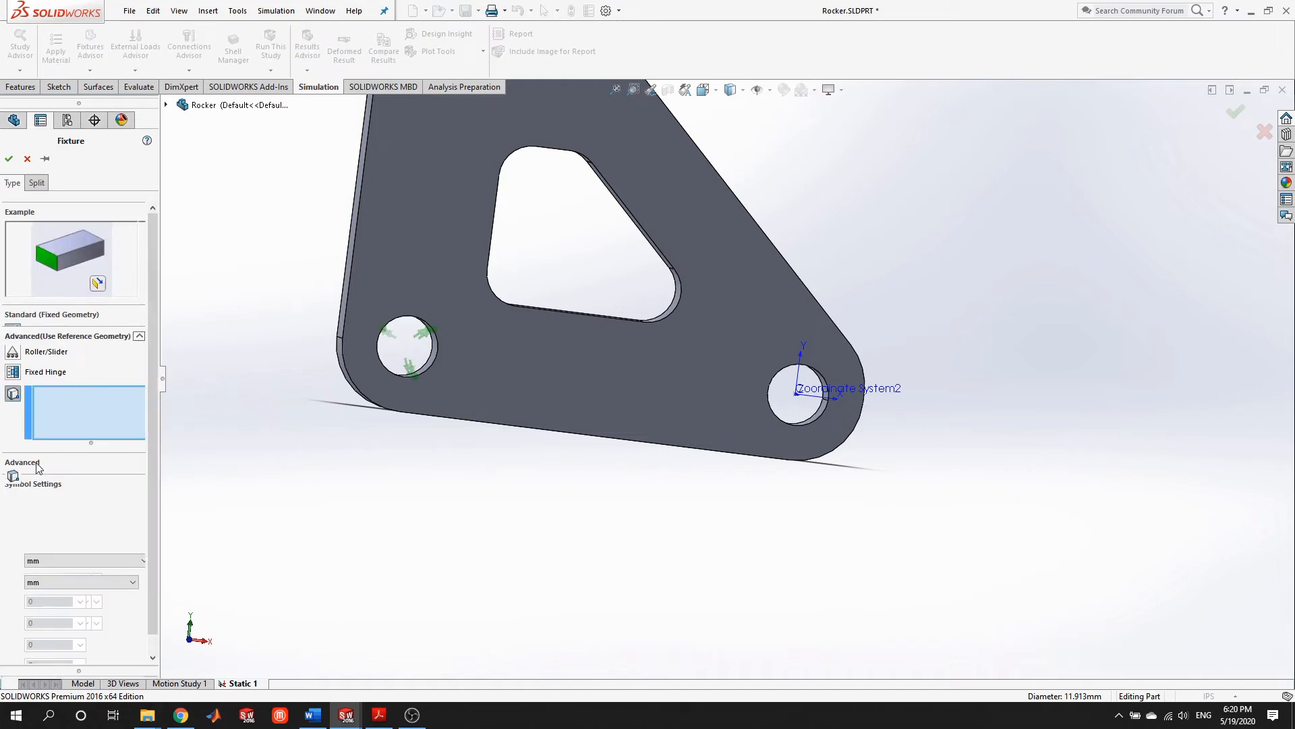
{"action": "middle_click_drag", "start_coordinate": [601, 501], "coordinate": [746, 387]}
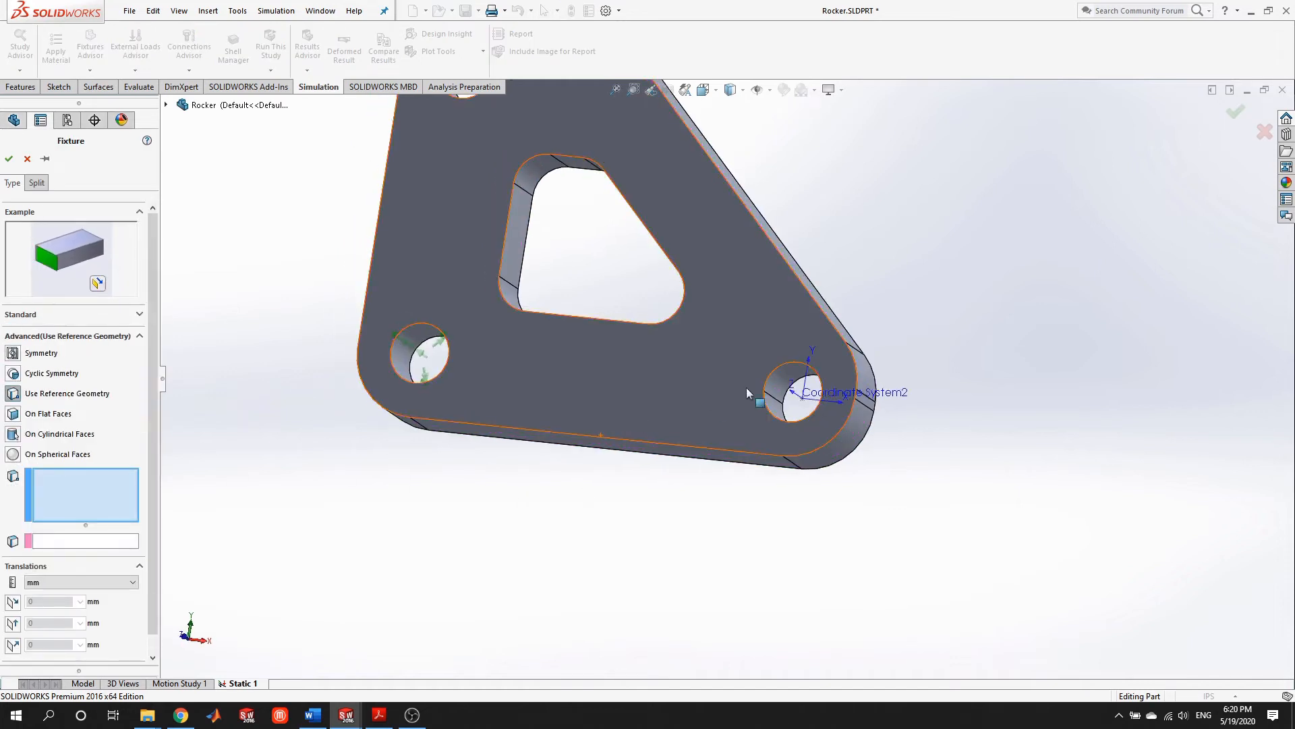
{"action": "scroll", "coordinate": [776, 381], "scroll_direction": "down", "scroll_amount": 5}
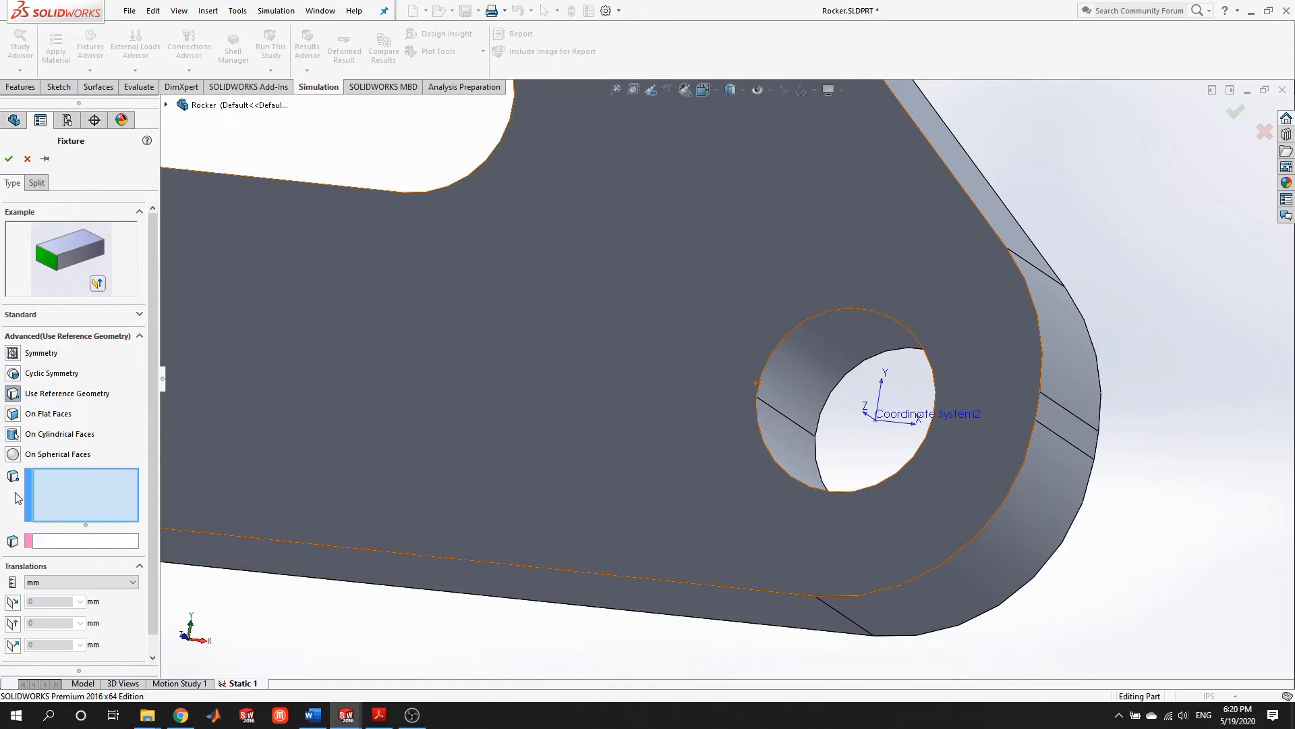
{"action": "left_click", "coordinate": [13, 434]}
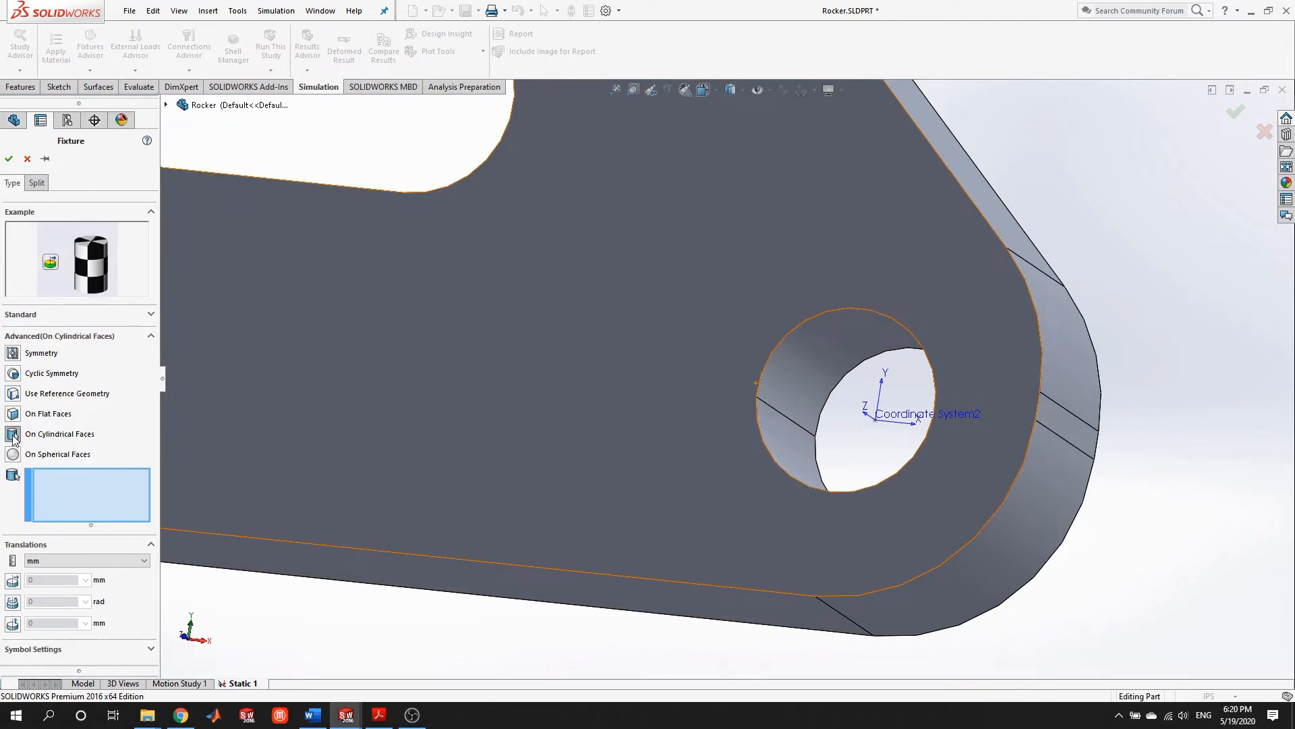
{"action": "left_click", "coordinate": [837, 346]}
{"action": "scroll", "coordinate": [817, 371], "scroll_direction": "up", "scroll_amount": 3}
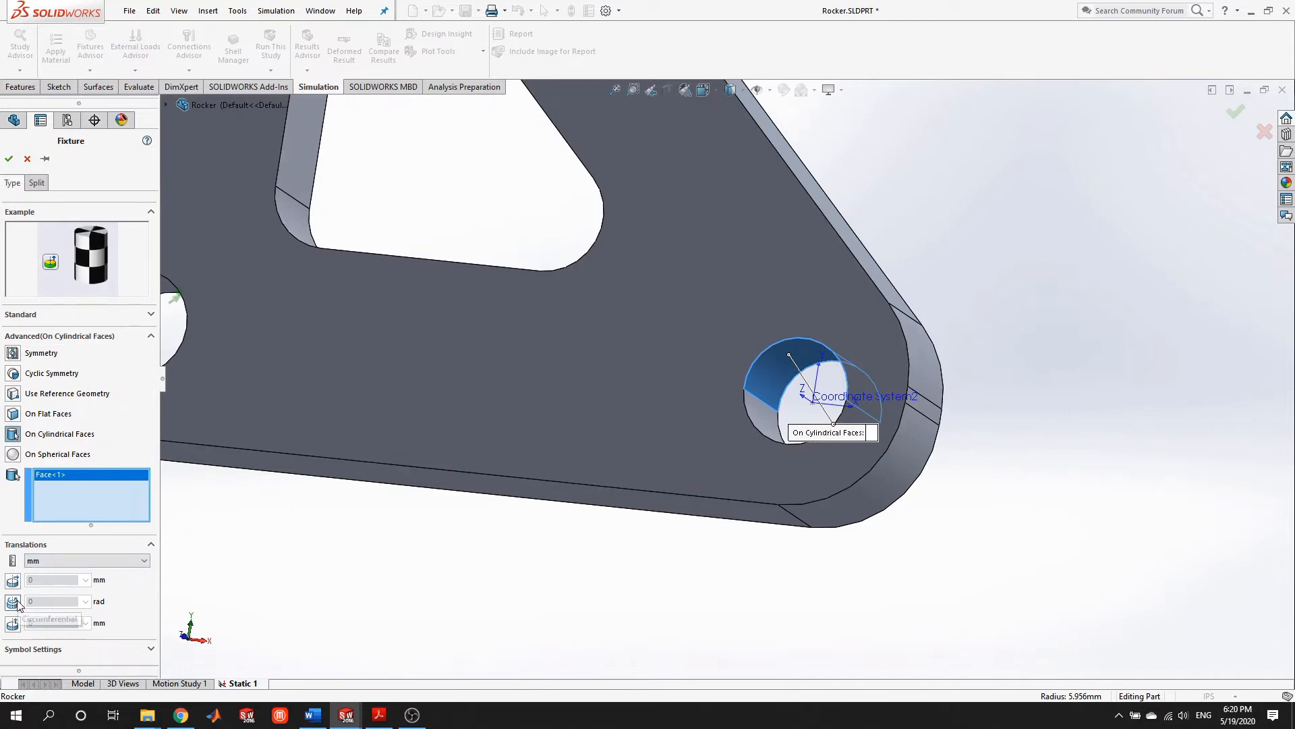
{"action": "left_click", "coordinate": [12, 581]}
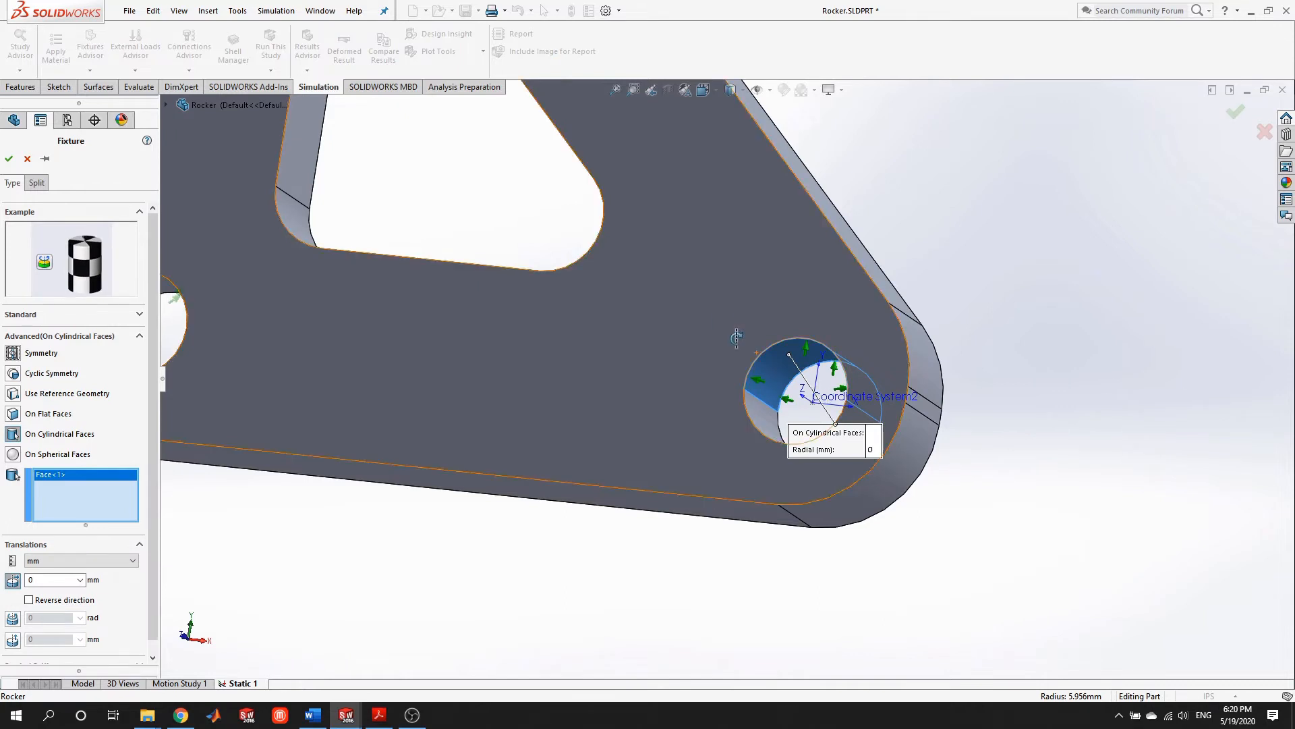
Examine the radial restraint arrows and the split face of the lower-right hole from several angles
{"action": "scroll", "coordinate": [813, 380], "scroll_direction": "up", "scroll_amount": 3}
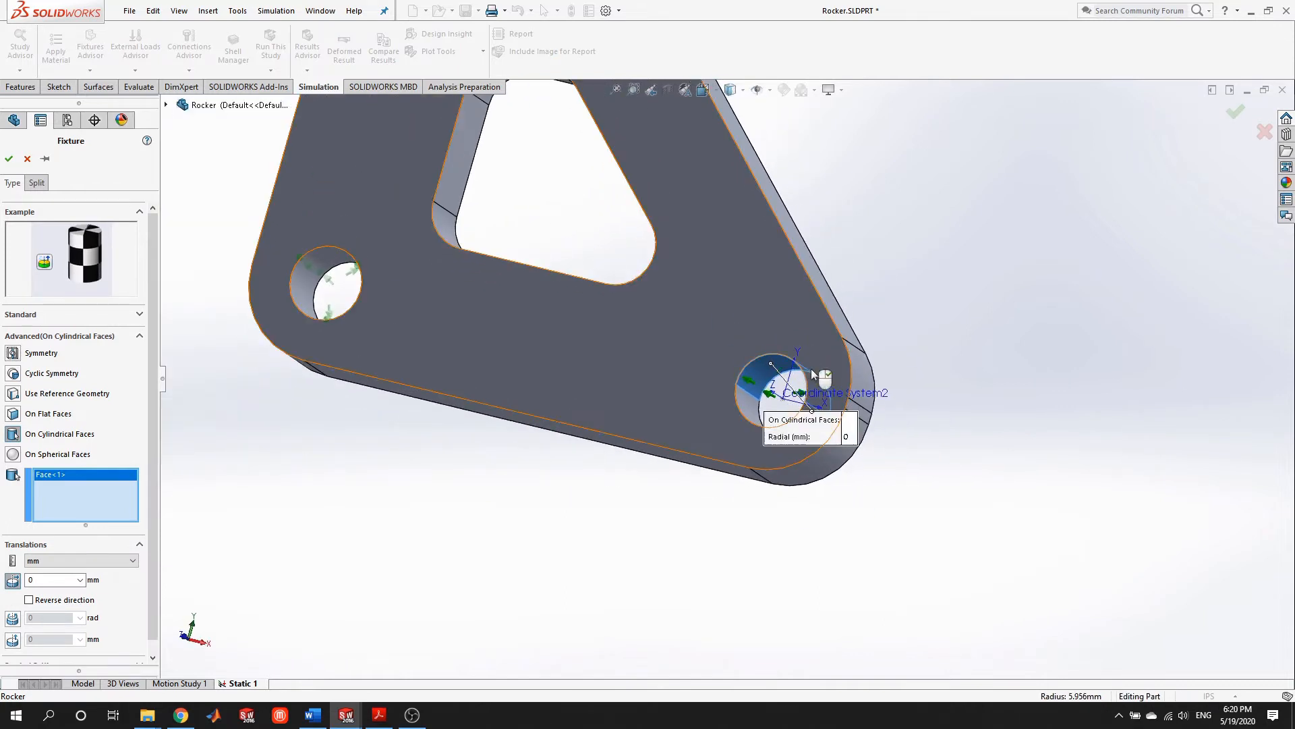
{"action": "scroll", "coordinate": [812, 398], "scroll_direction": "down", "scroll_amount": 3}
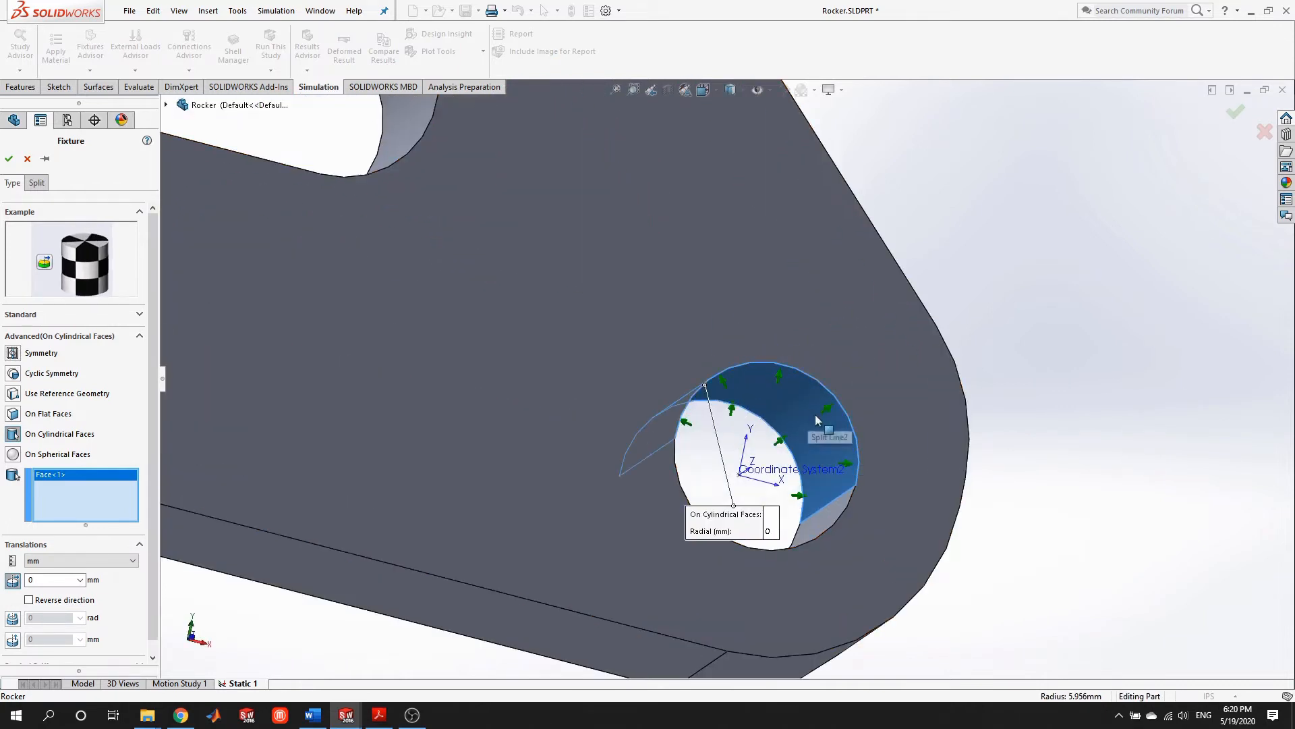
{"action": "scroll", "coordinate": [813, 405], "scroll_direction": "up", "scroll_amount": 2}
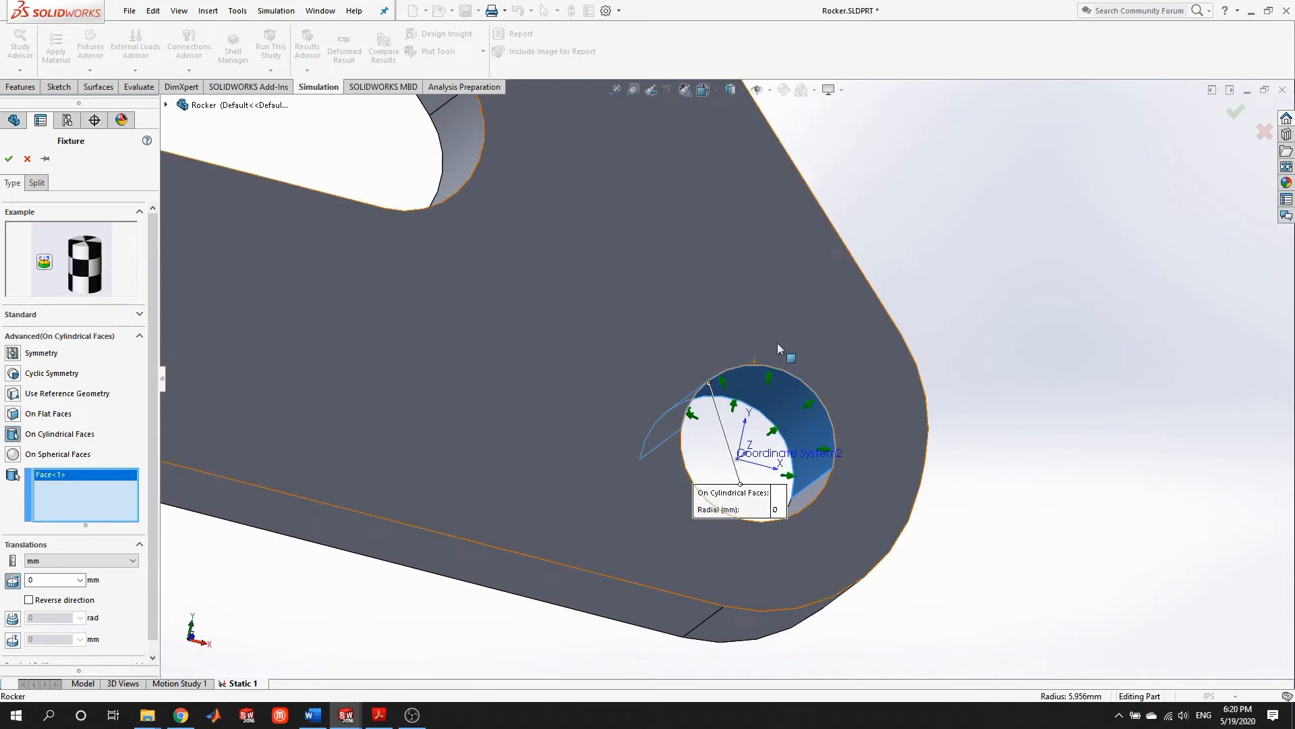
{"action": "scroll", "coordinate": [781, 433], "scroll_direction": "up", "scroll_amount": 2}
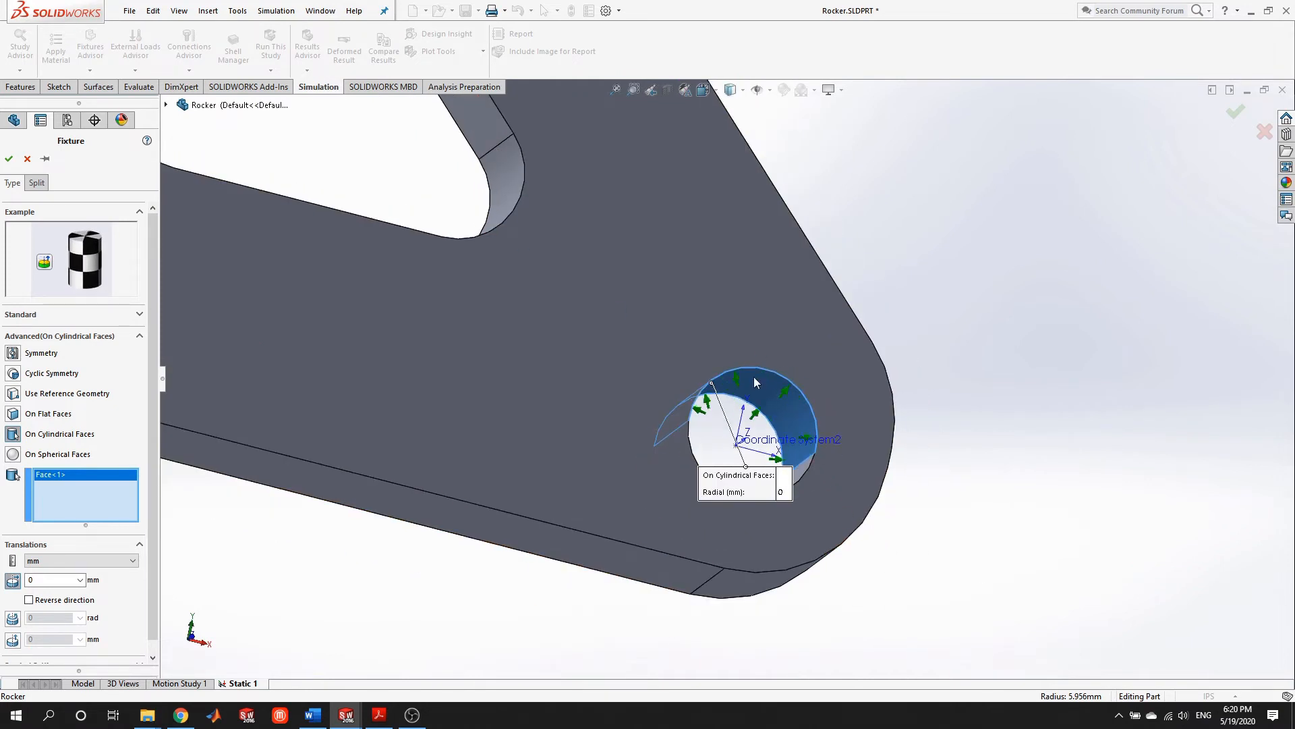
{"action": "middle_click_drag", "start_coordinate": [770, 366], "coordinate": [744, 395]}
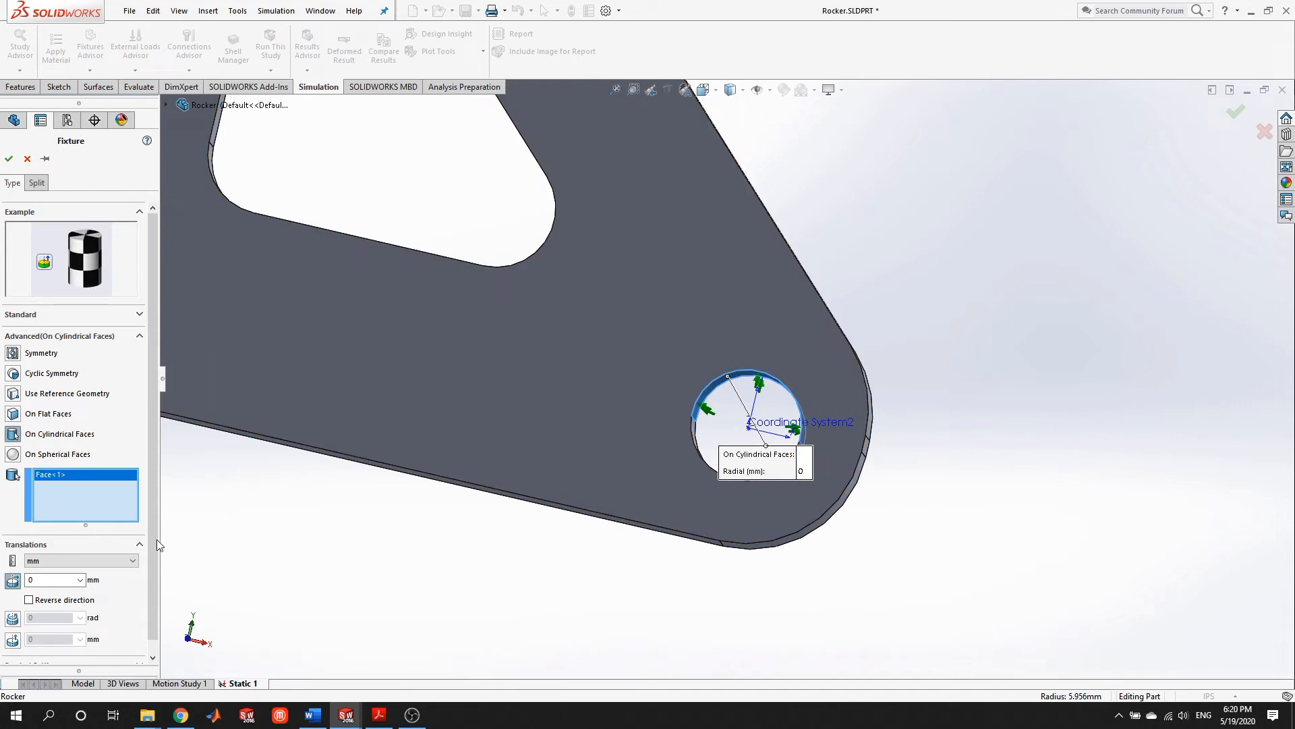
{"action": "left_click_drag", "start_coordinate": [154, 545], "coordinate": [154, 571]}
{"action": "middle_click_drag", "start_coordinate": [682, 541], "coordinate": [594, 540]}
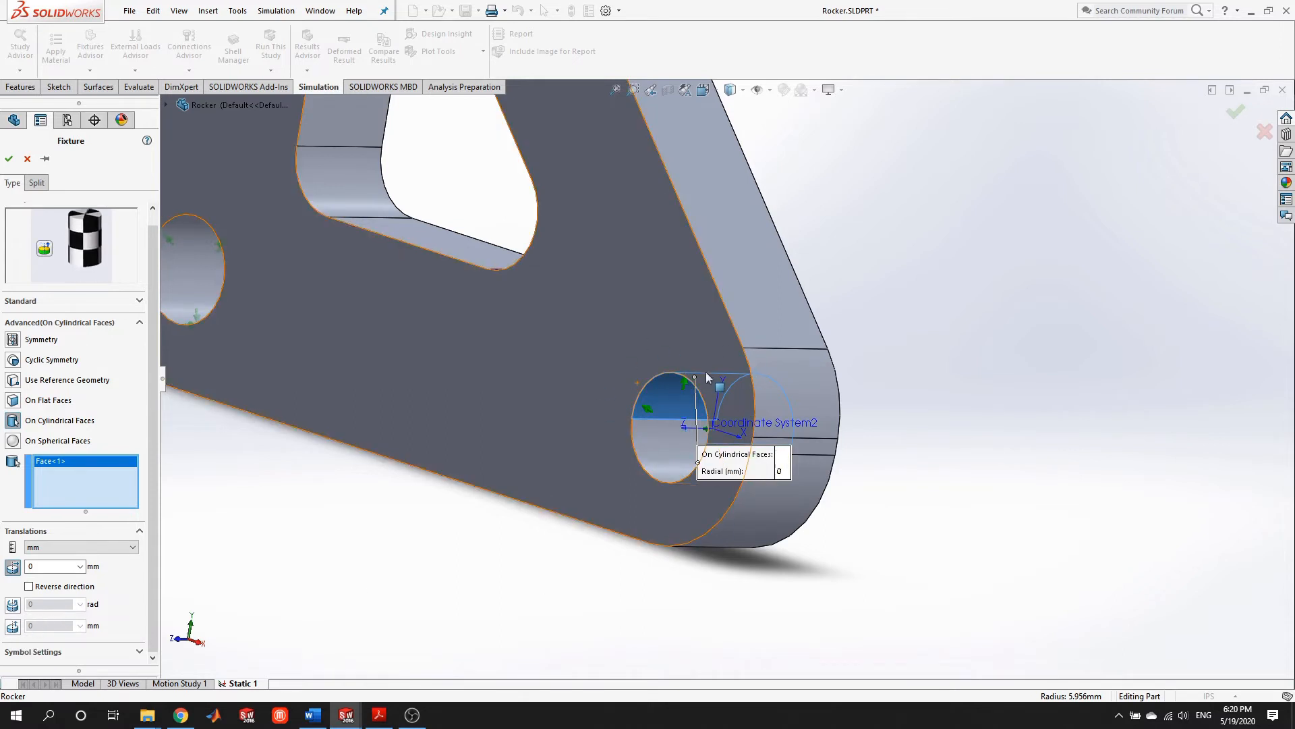
{"action": "middle_click_drag", "start_coordinate": [708, 378], "coordinate": [715, 346]}
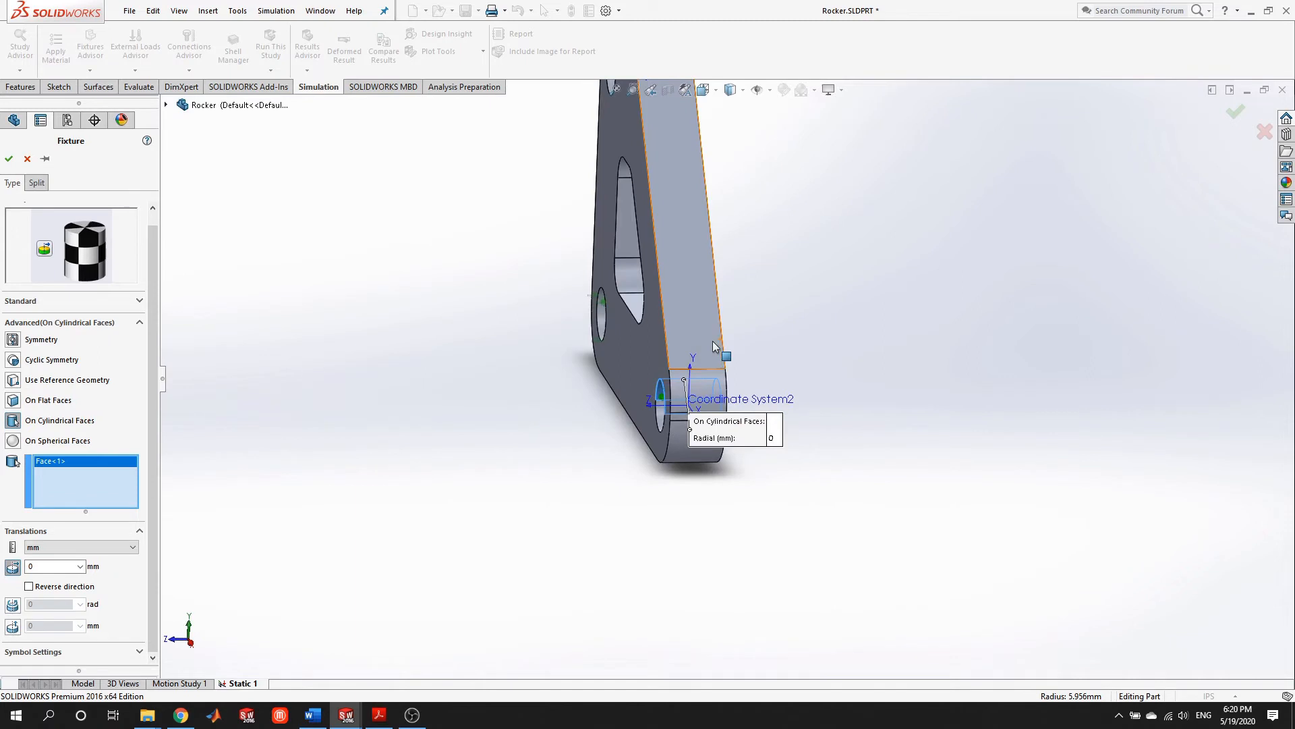
{"action": "scroll", "coordinate": [713, 342], "scroll_direction": "down", "scroll_amount": 3}
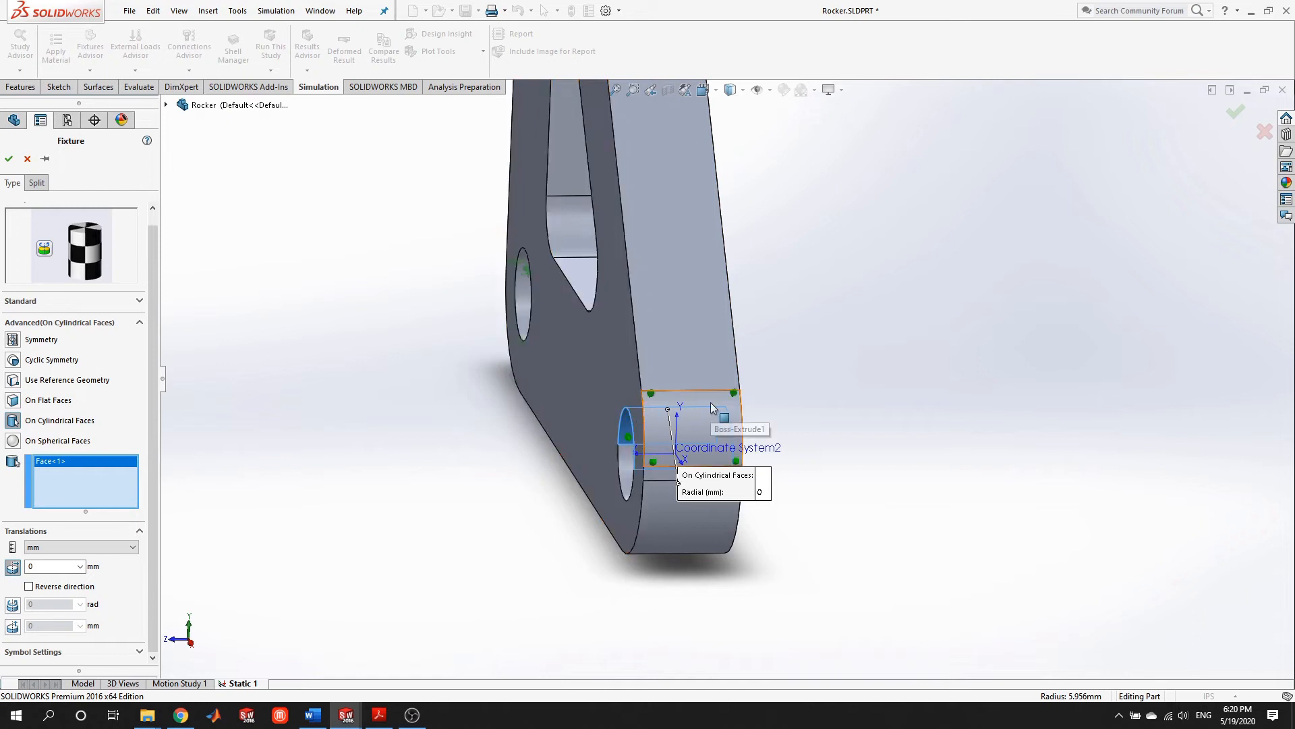
{"action": "middle_click_drag", "start_coordinate": [738, 359], "coordinate": [706, 322]}
{"action": "scroll", "coordinate": [705, 322], "scroll_direction": "down", "scroll_amount": 3}
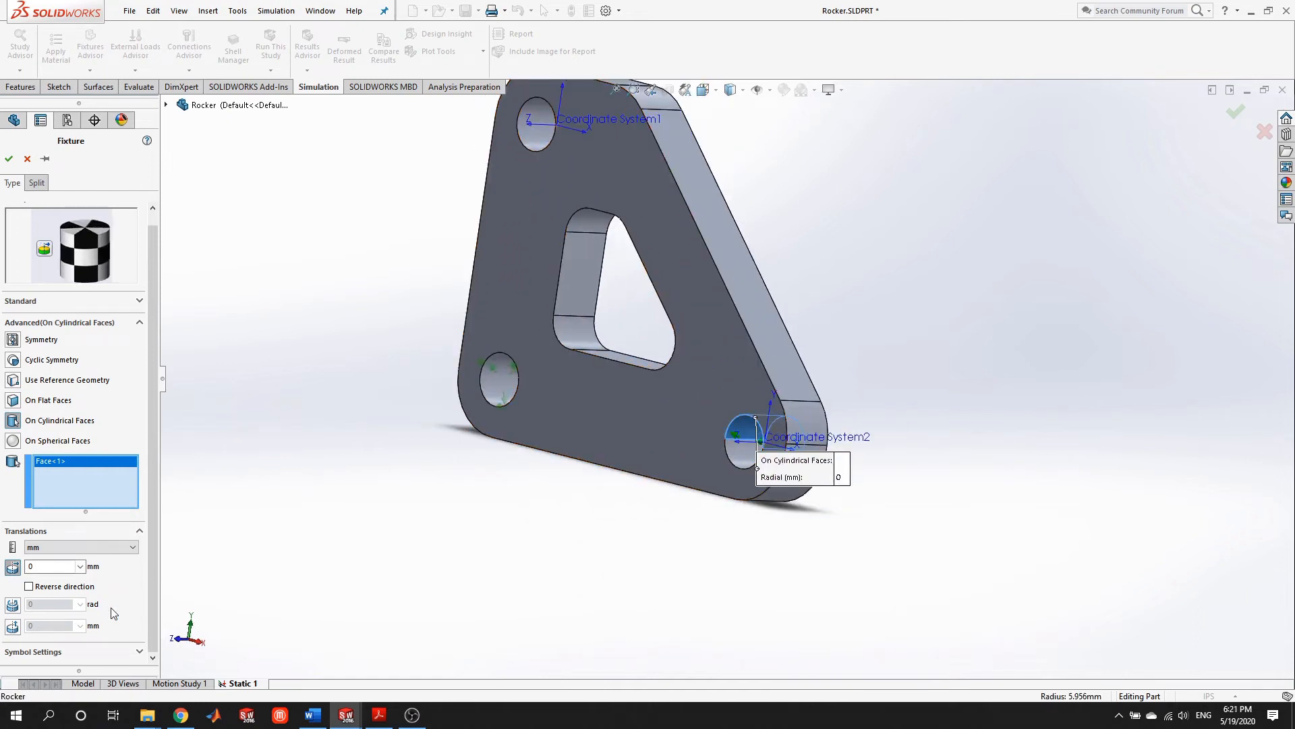
{"action": "scroll", "coordinate": [751, 412], "scroll_direction": "down", "scroll_amount": 3}
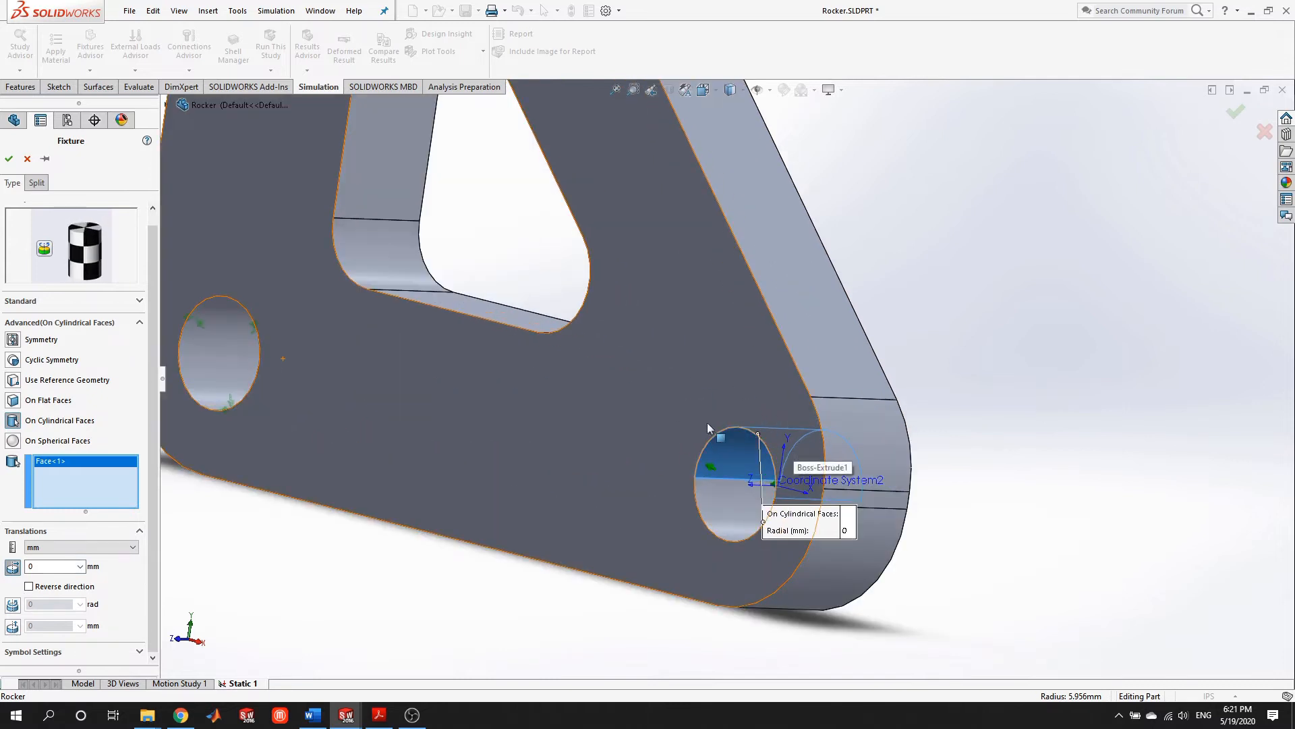
Compare the lower-right hole's radial restraint with the lower-left hole's fixture, viewing the rocker edge-on and face-on
{"action": "middle_click_drag", "start_coordinate": [717, 408], "coordinate": [663, 401]}
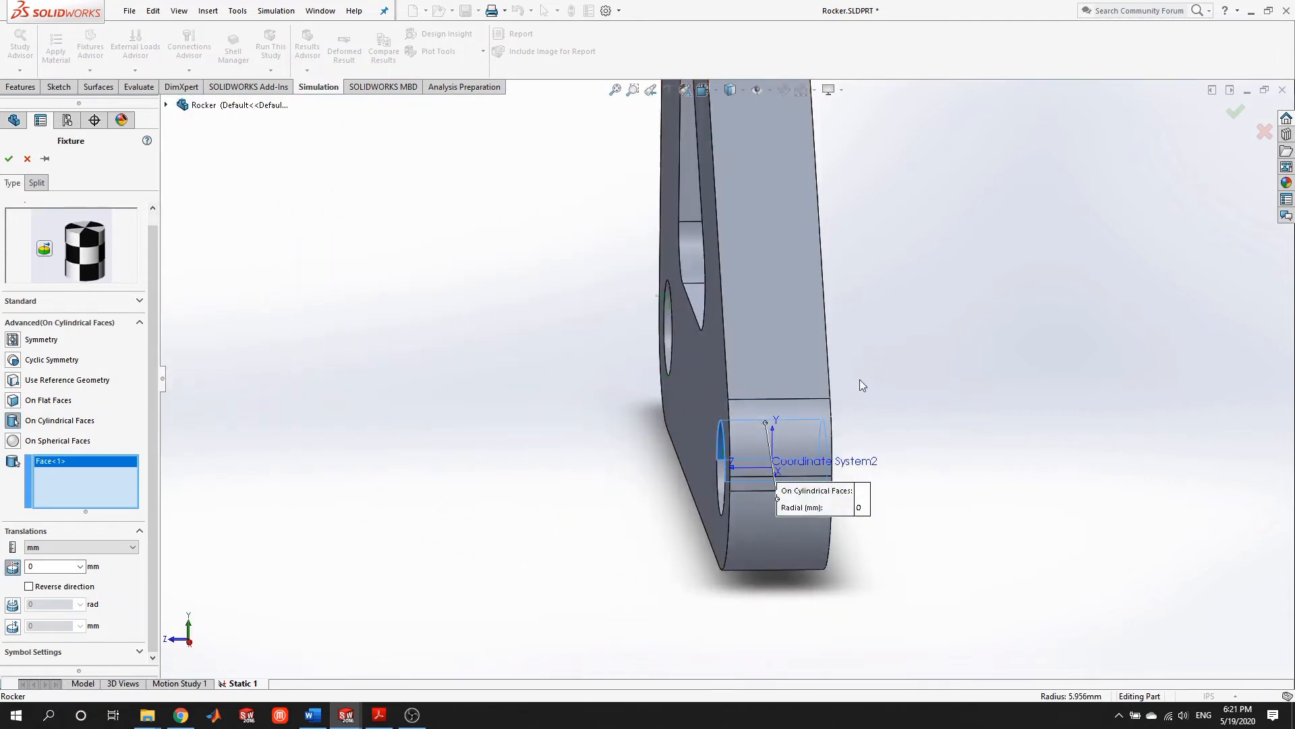
{"action": "scroll", "coordinate": [709, 404], "scroll_direction": "up", "scroll_amount": 2}
{"action": "middle_click_drag", "start_coordinate": [708, 403], "coordinate": [824, 390]}
{"action": "scroll", "coordinate": [972, 382], "scroll_direction": "down", "scroll_amount": 5}
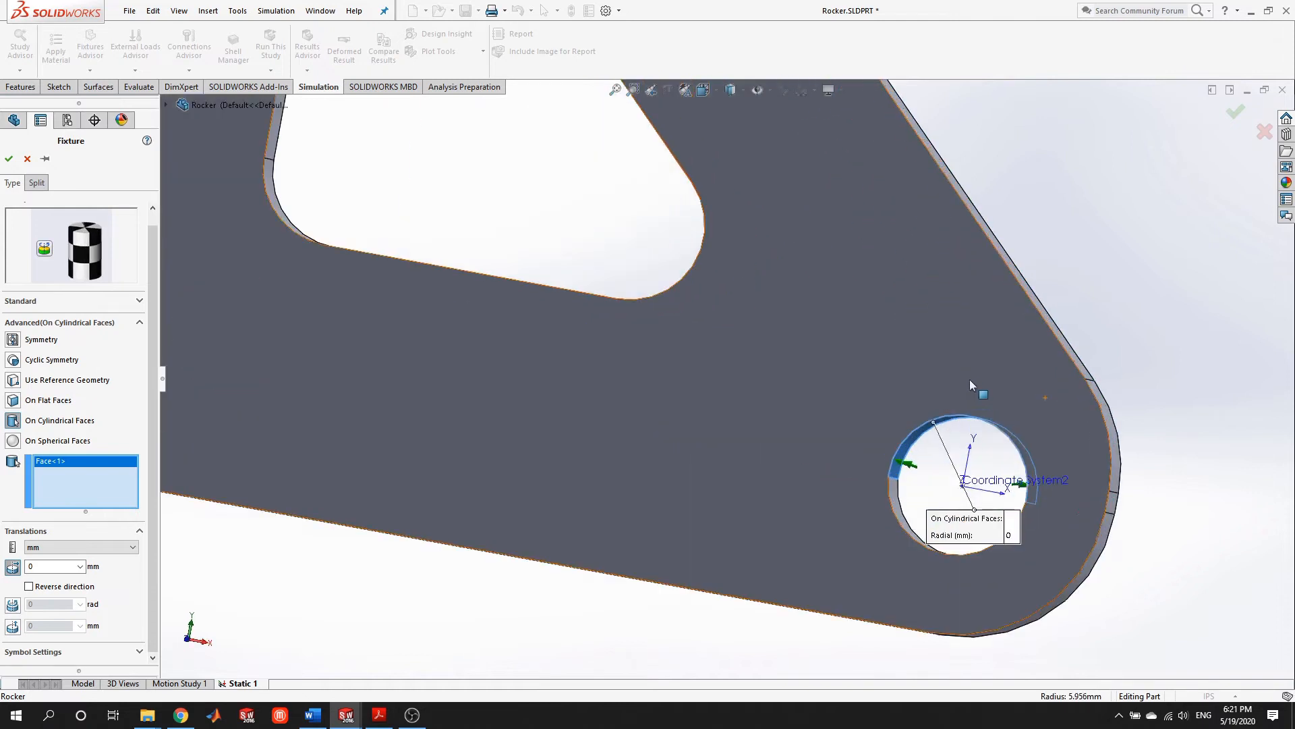
{"action": "scroll", "coordinate": [729, 377], "scroll_direction": "up", "scroll_amount": 3}
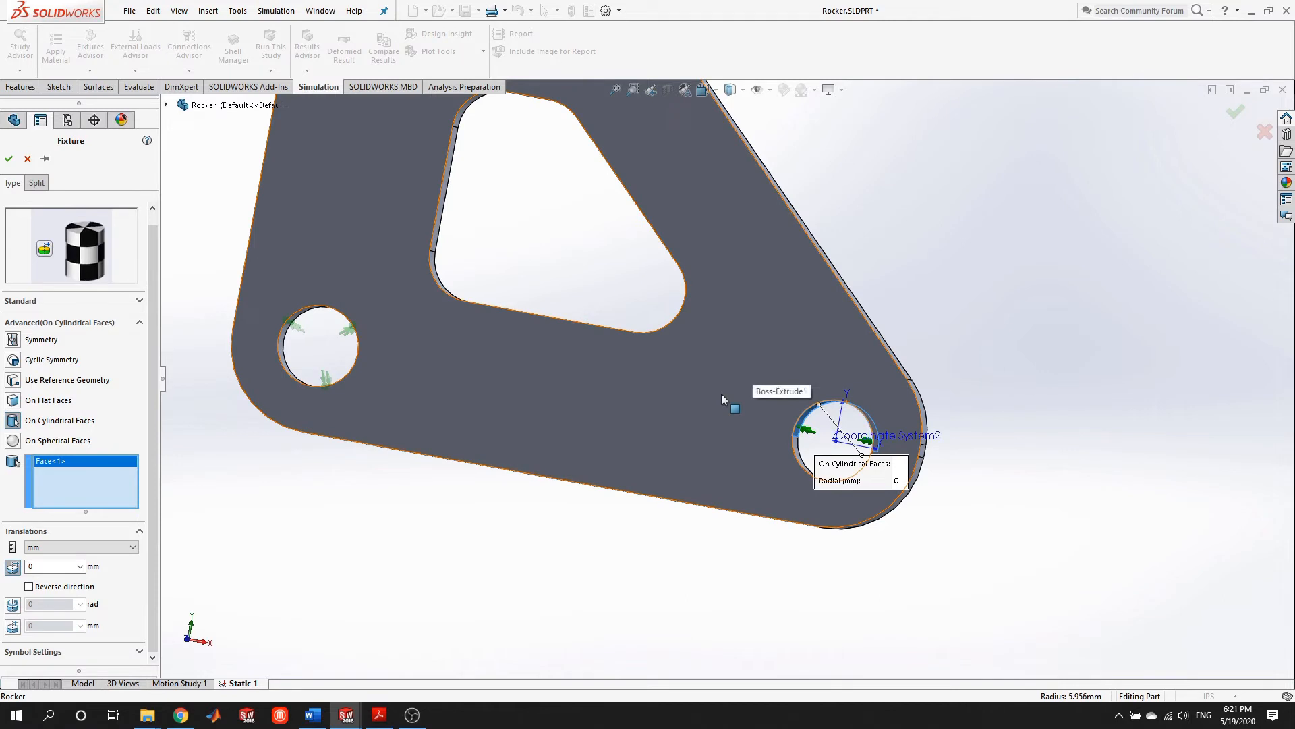
{"action": "scroll", "coordinate": [742, 381], "scroll_direction": "up", "scroll_amount": 3}
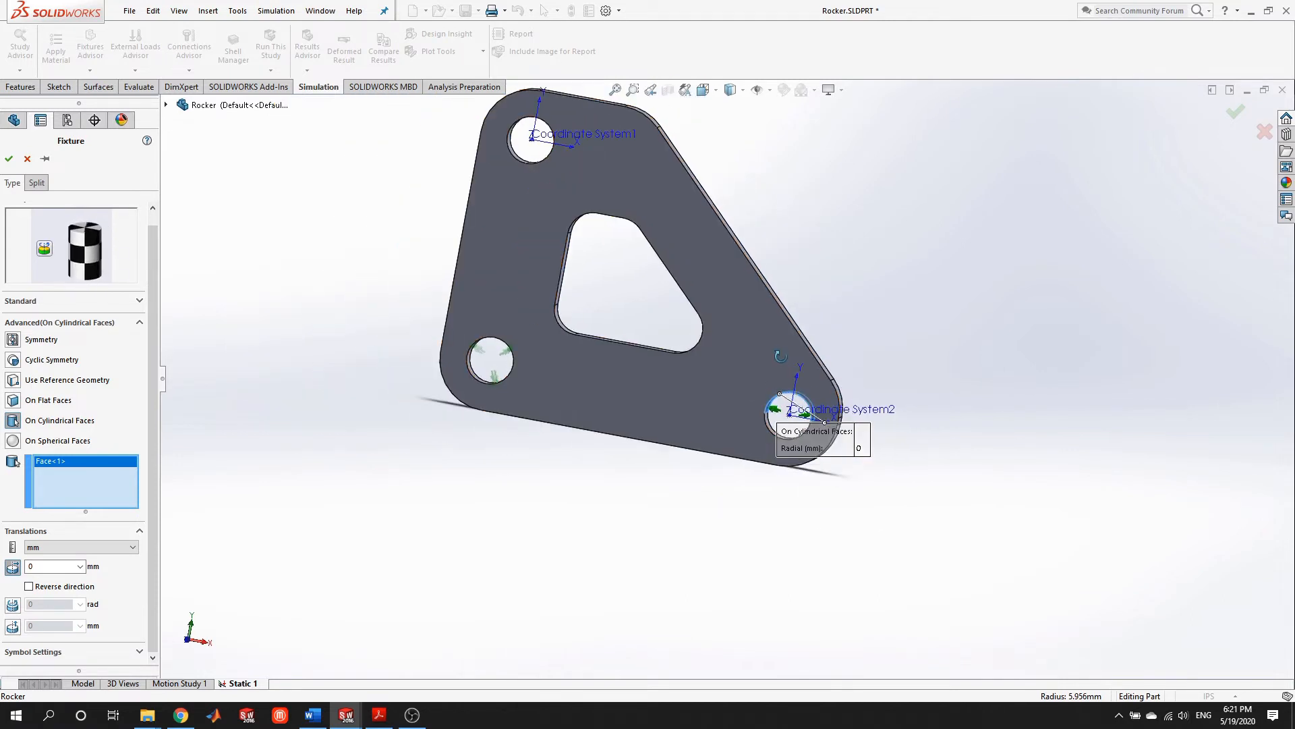
{"action": "scroll", "coordinate": [698, 371], "scroll_direction": "down", "scroll_amount": 2}
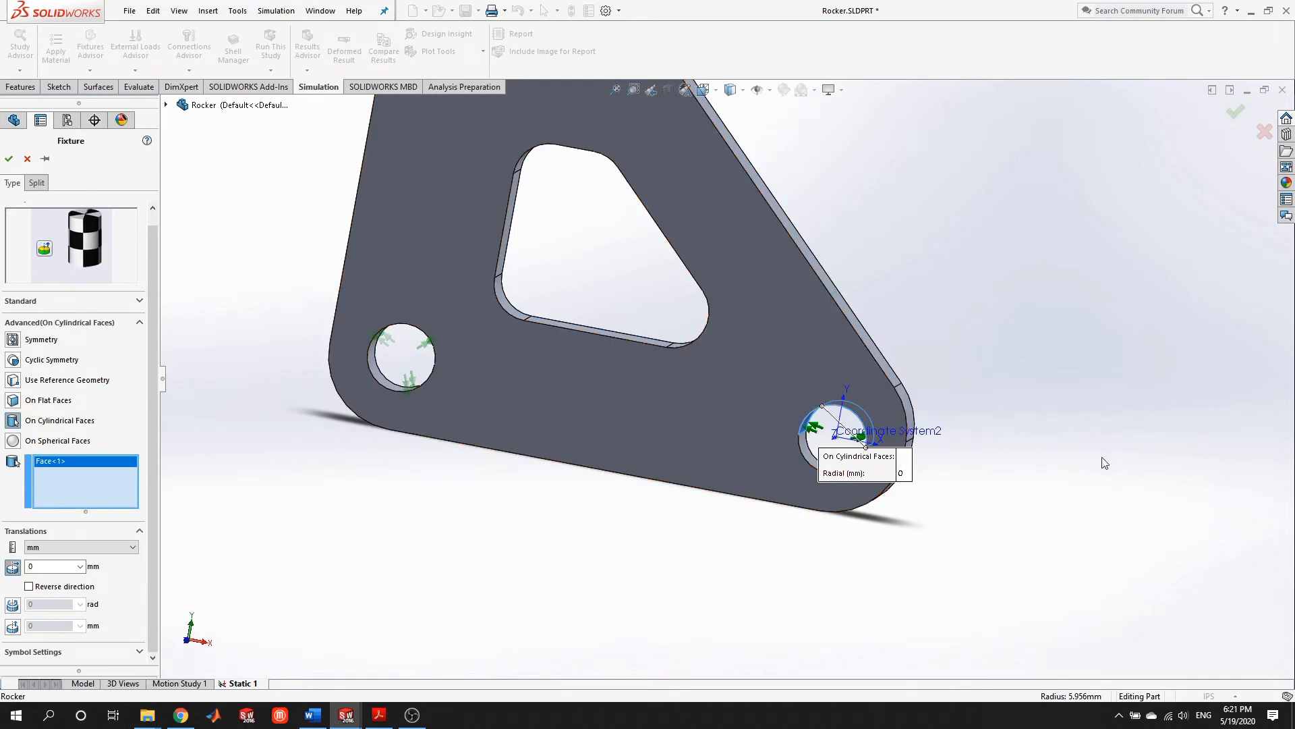
Accept the lower-right hole's cylindrical-face fixture and collapse the study's Fixtures folder
{"action": "scroll", "coordinate": [687, 332], "scroll_direction": "up", "scroll_amount": 2}
{"action": "middle_click_drag", "start_coordinate": [687, 332], "coordinate": [627, 344]}
{"action": "left_click", "coordinate": [9, 160]}
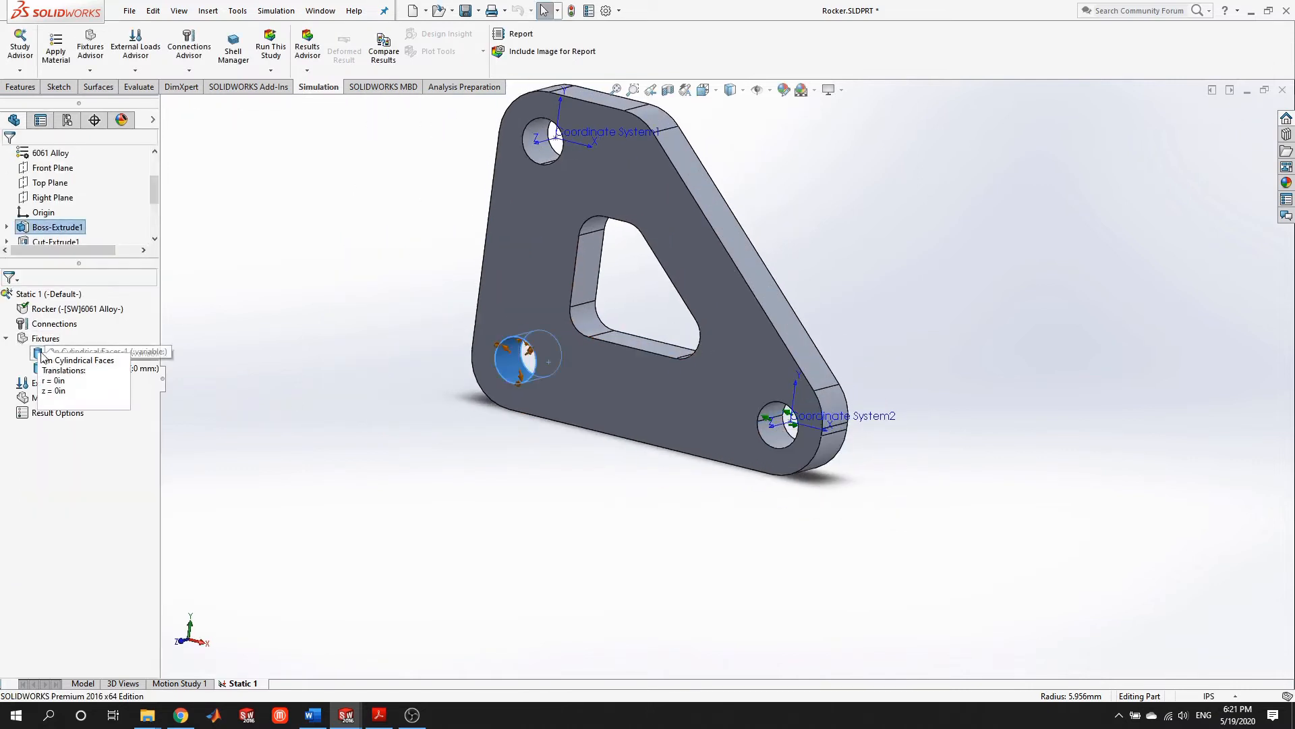
{"action": "left_click", "coordinate": [6, 338]}
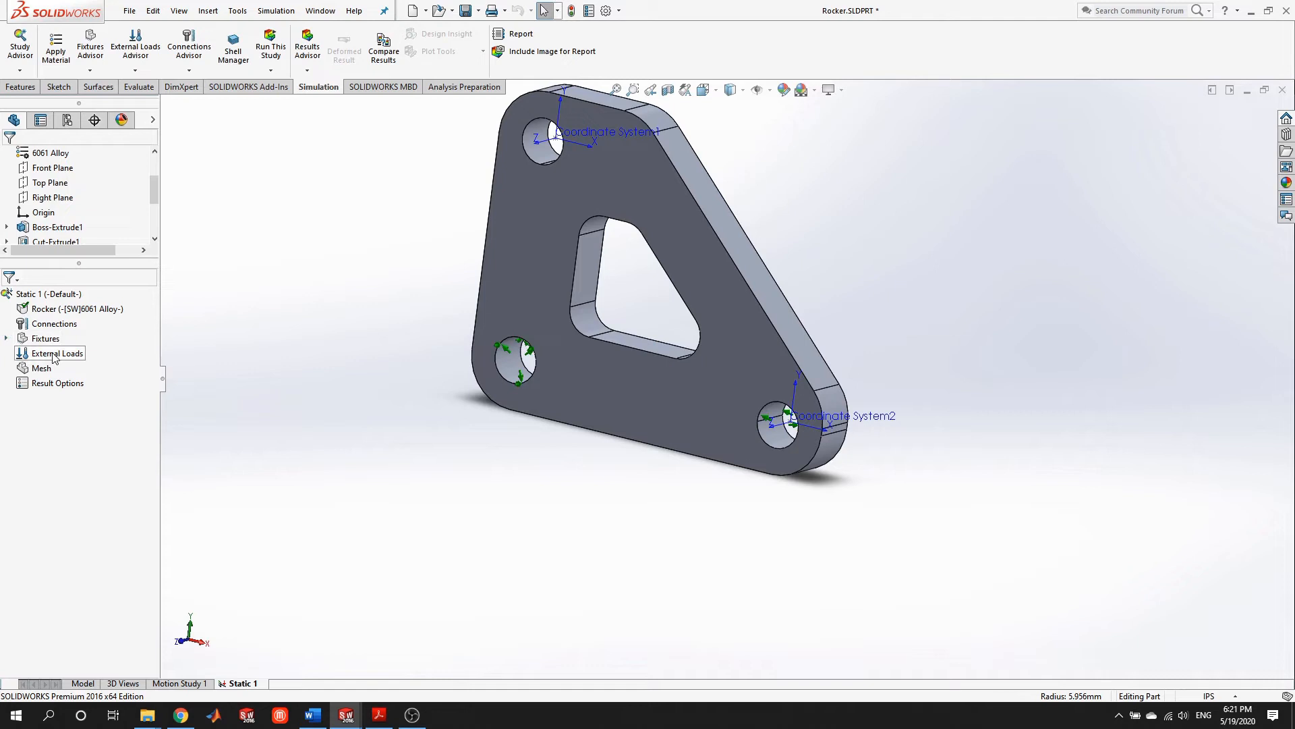
Start a Bearing Load external load on the right-hand split face of the rocker's upper hole
{"action": "scroll", "coordinate": [380, 313], "scroll_direction": "up", "scroll_amount": 2}
{"action": "middle_click_drag", "start_coordinate": [381, 312], "coordinate": [459, 301]}
{"action": "scroll", "coordinate": [604, 244], "scroll_direction": "down", "scroll_amount": 4}
{"action": "middle_click_drag", "start_coordinate": [604, 248], "coordinate": [618, 248]}
{"action": "scroll", "coordinate": [619, 247], "scroll_direction": "down", "scroll_amount": 4}
{"action": "scroll", "coordinate": [823, 364], "scroll_direction": "up", "scroll_amount": 2}
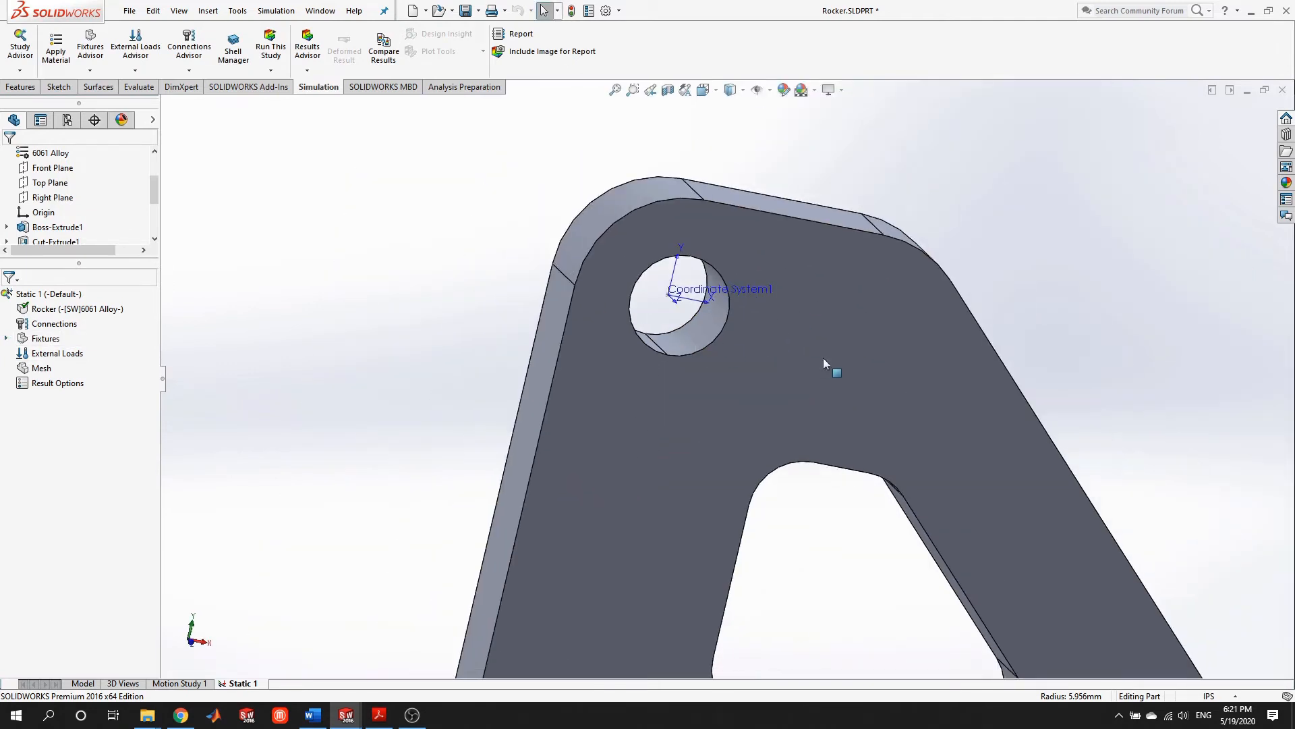
{"action": "right_click", "coordinate": [56, 358]}
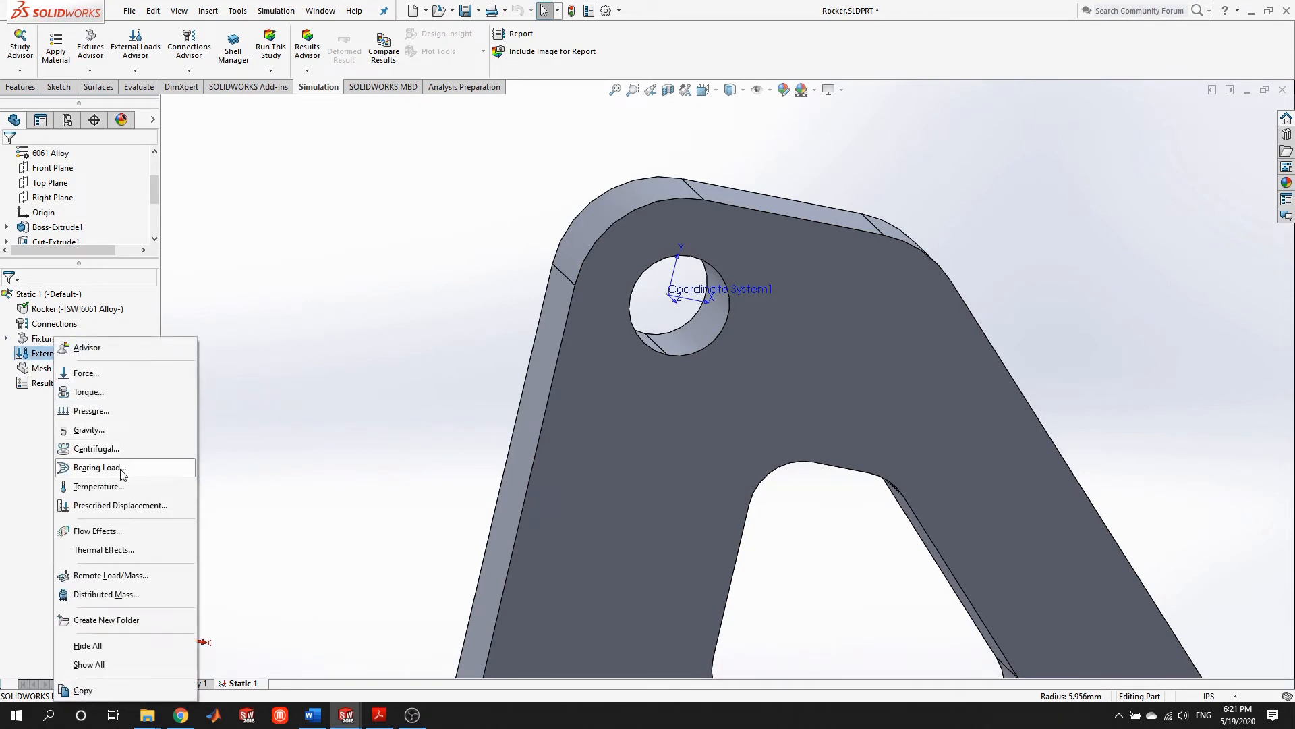
{"action": "left_click", "coordinate": [99, 468]}
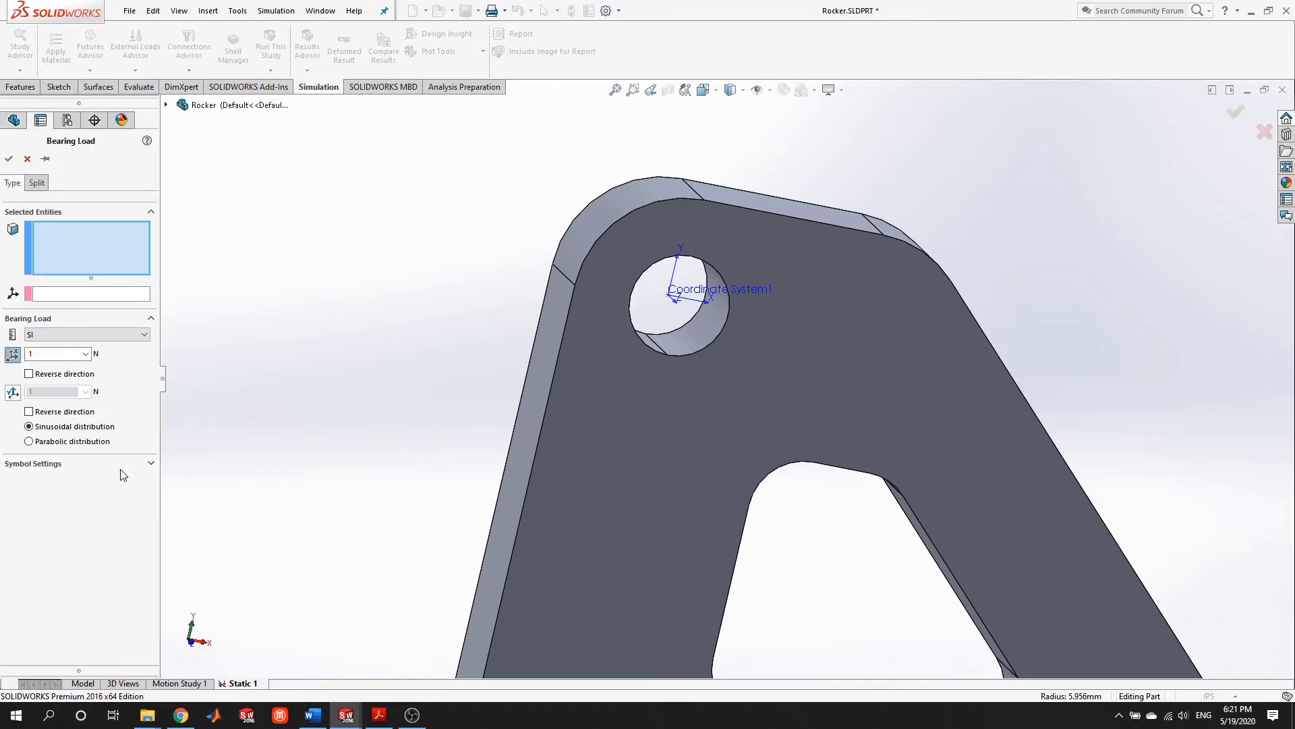
{"action": "scroll", "coordinate": [653, 349], "scroll_direction": "down", "scroll_amount": 3}
{"action": "left_click", "coordinate": [731, 322]}
{"action": "middle_click_drag", "start_coordinate": [743, 301], "coordinate": [797, 297]}
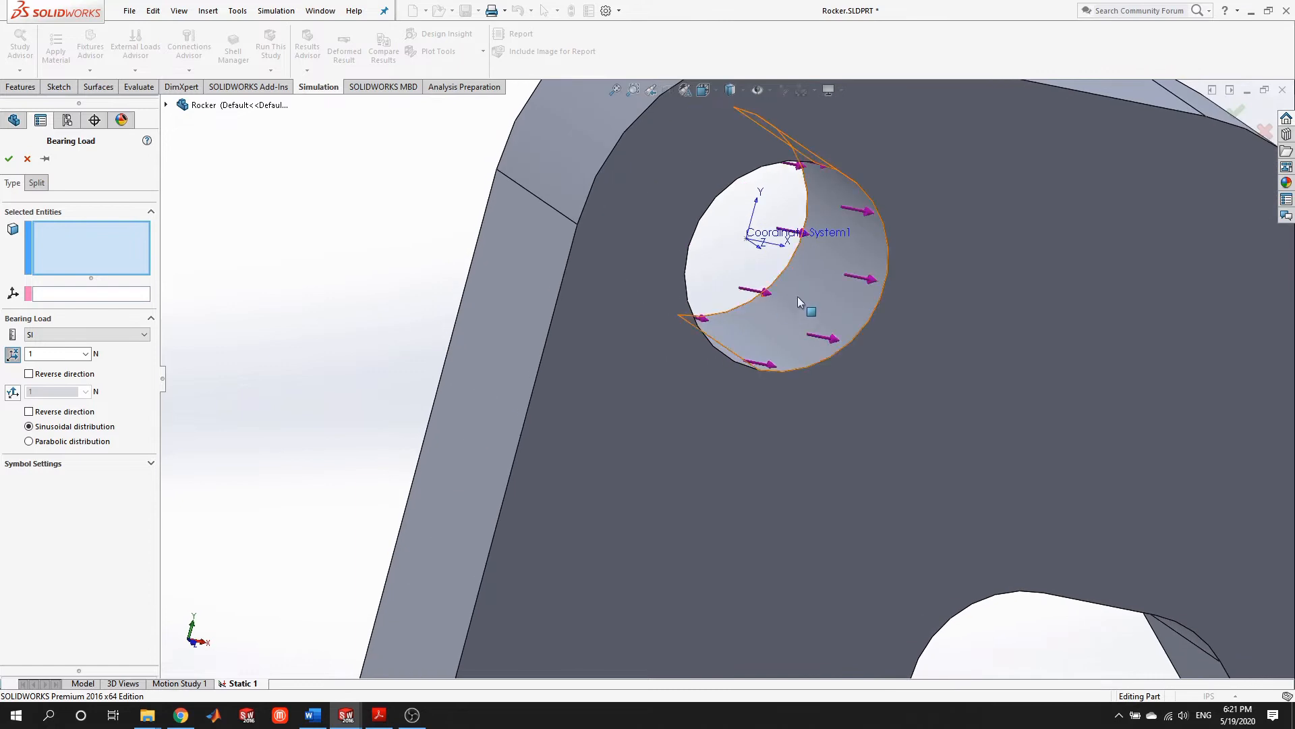
{"action": "left_click", "coordinate": [828, 294]}
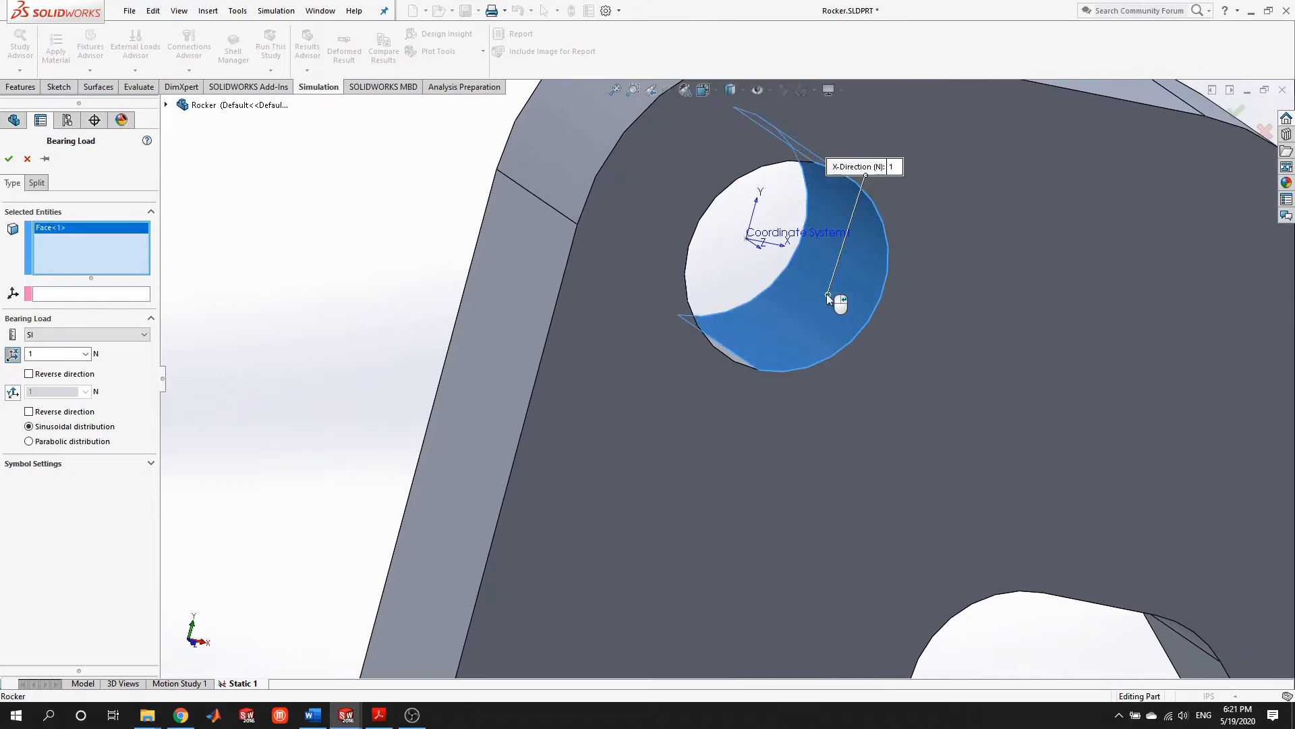
Set Coordinate System1 at the upper hole as the bearing load's reference coordinate system
{"action": "scroll", "coordinate": [903, 313], "scroll_direction": "up", "scroll_amount": 6}
{"action": "scroll", "coordinate": [929, 374], "scroll_direction": "down", "scroll_amount": 5}
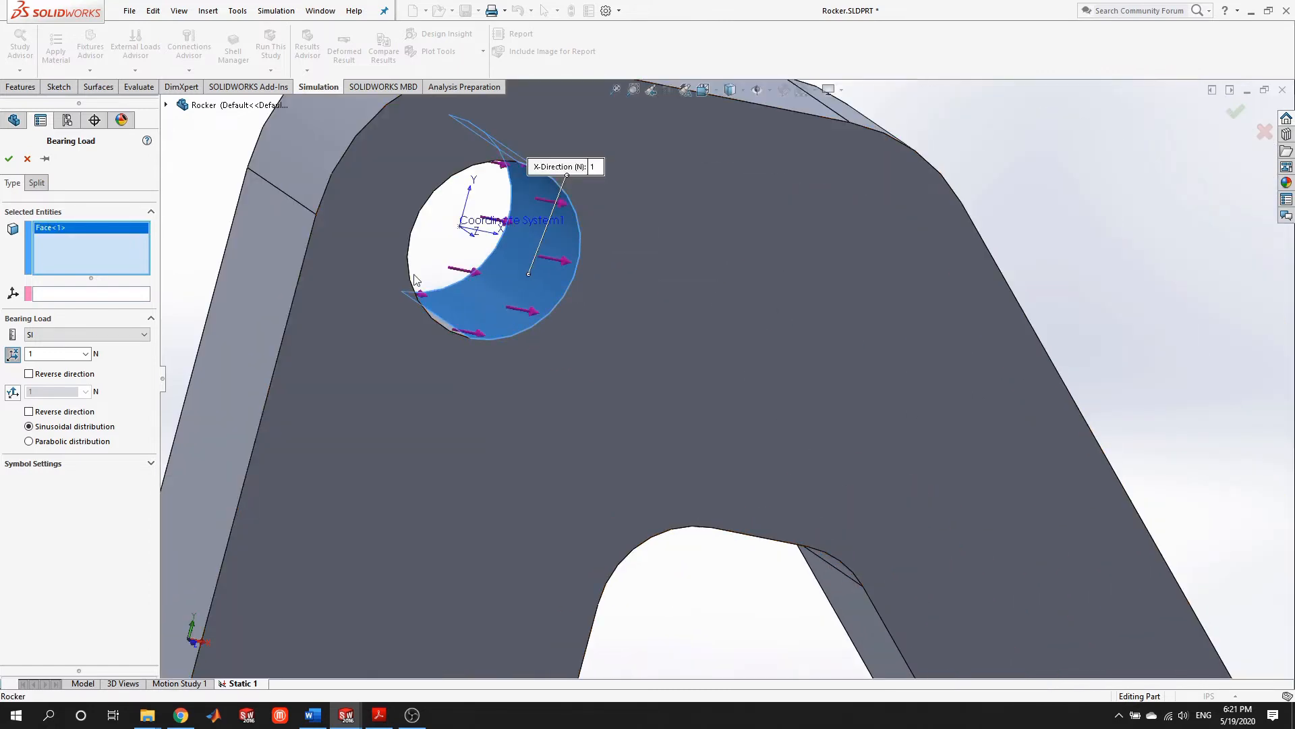
{"action": "left_click", "coordinate": [89, 295]}
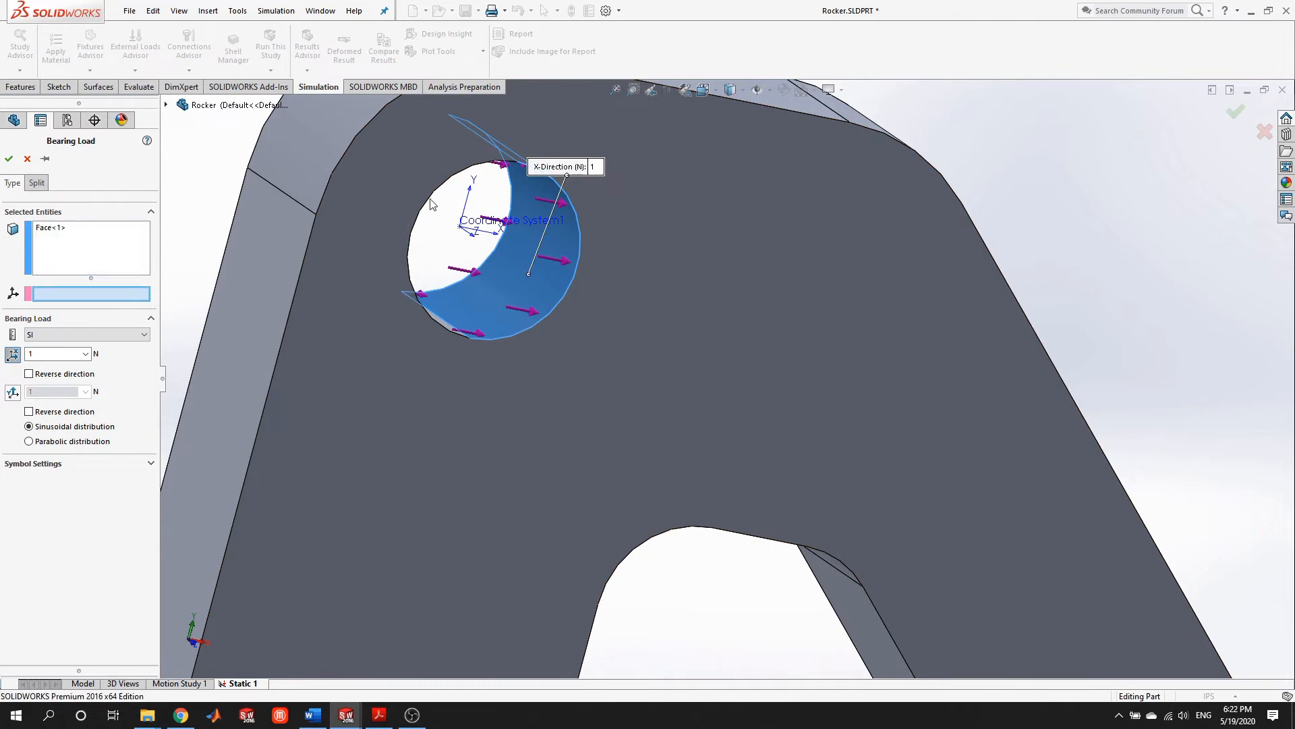
{"action": "scroll", "coordinate": [726, 370], "scroll_direction": "up", "scroll_amount": 3}
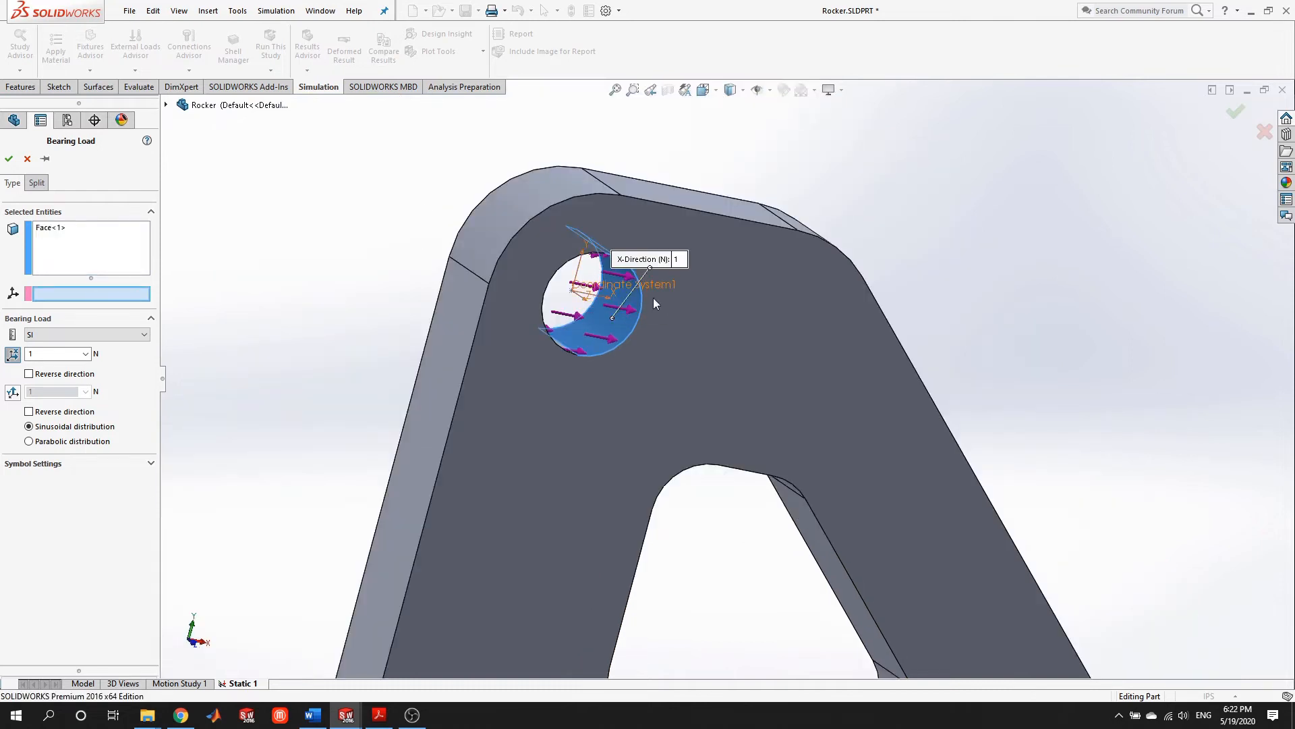
{"action": "left_click", "coordinate": [609, 284]}
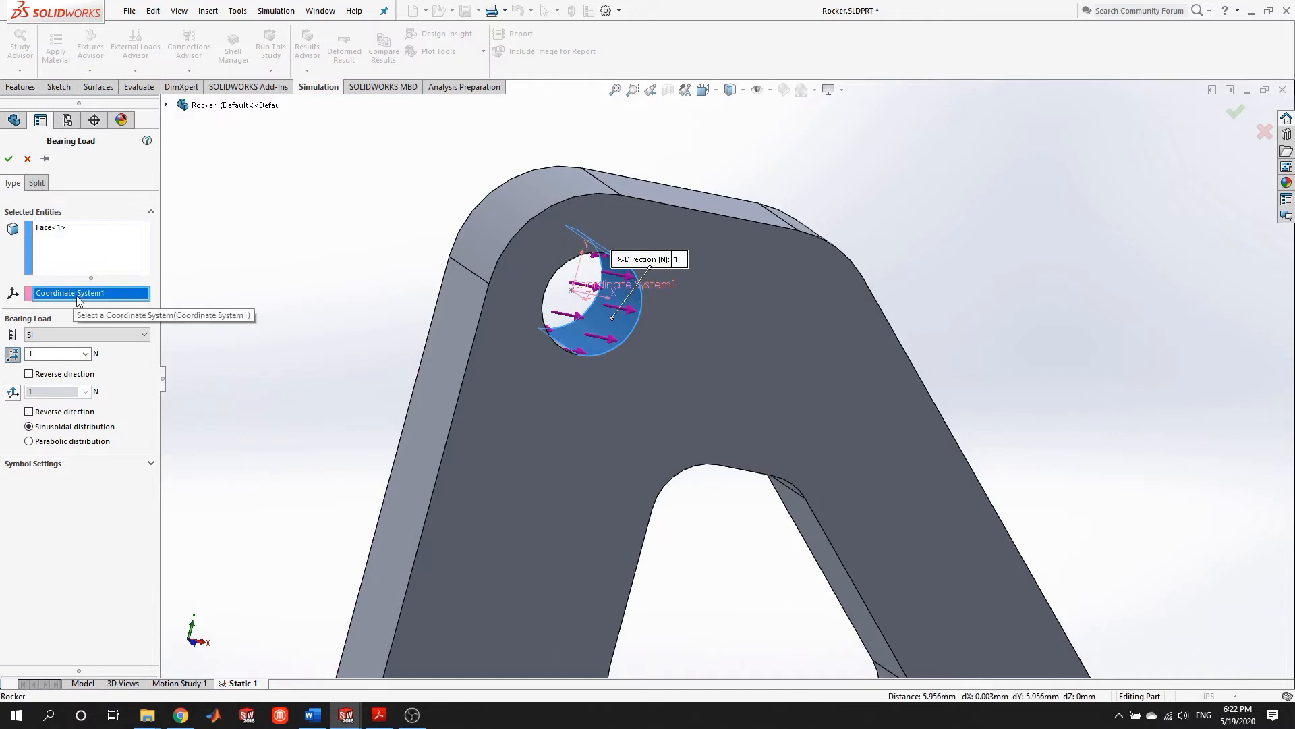
Set the bearing load's units to English (IPS) and its X-direction force to 100 lbf
{"action": "left_click", "coordinate": [116, 333]}
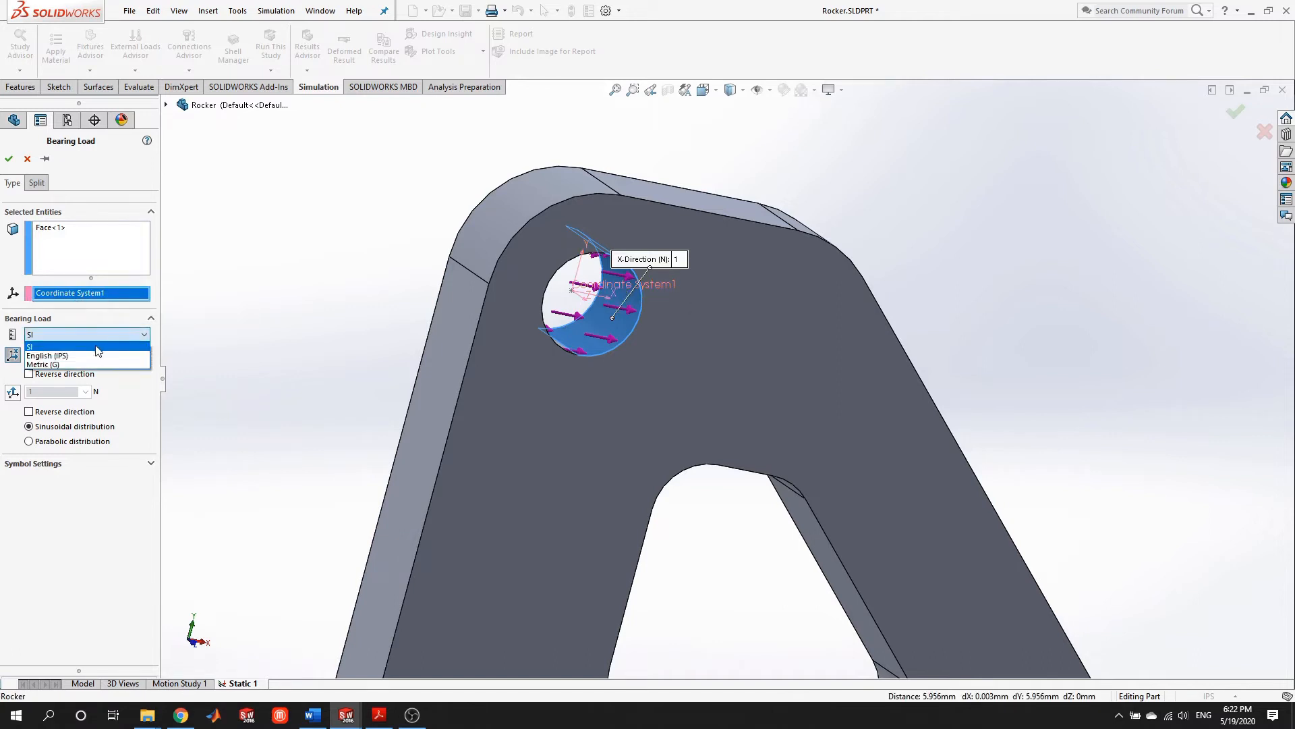
{"action": "left_click", "coordinate": [76, 355]}
{"action": "double_click", "coordinate": [77, 355]}
{"action": "type", "text": "100"}
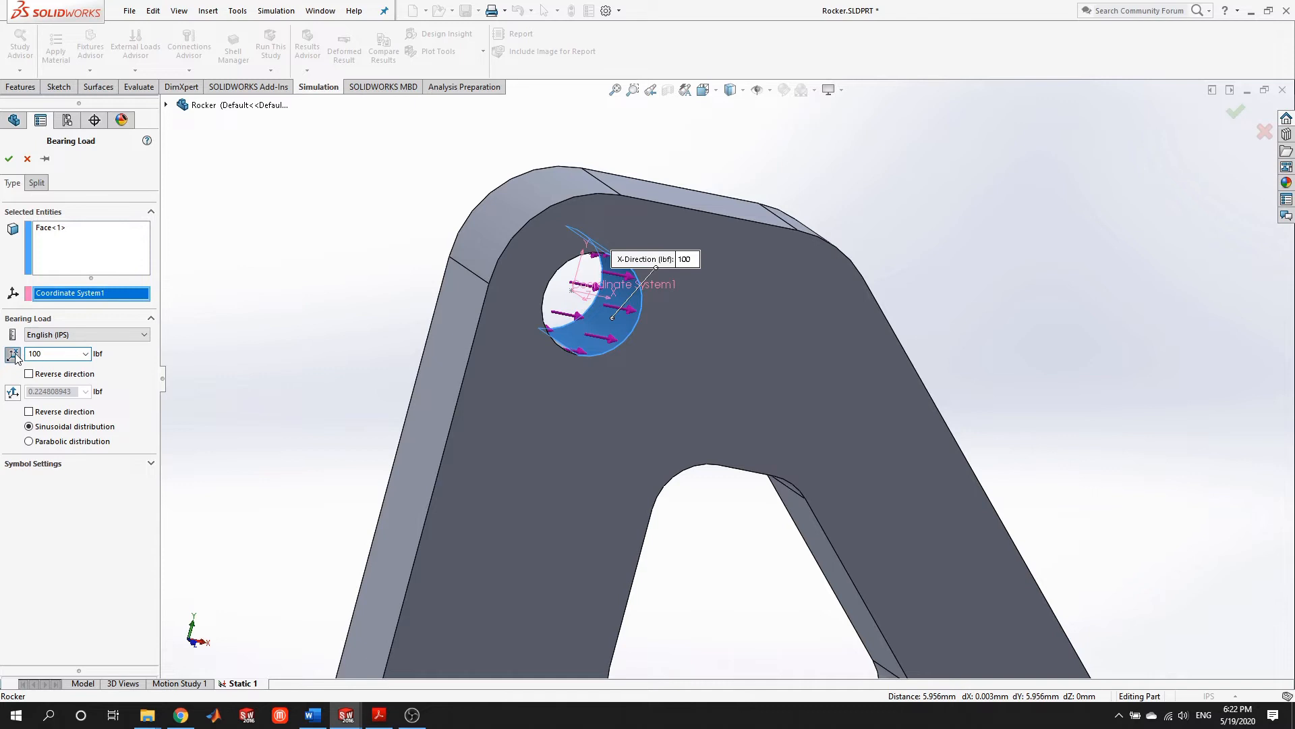
Examine the X-direction load arrows at the upper hole in relation to the rocker's two restrained lower holes
{"action": "scroll", "coordinate": [644, 286], "scroll_direction": "down", "scroll_amount": 3}
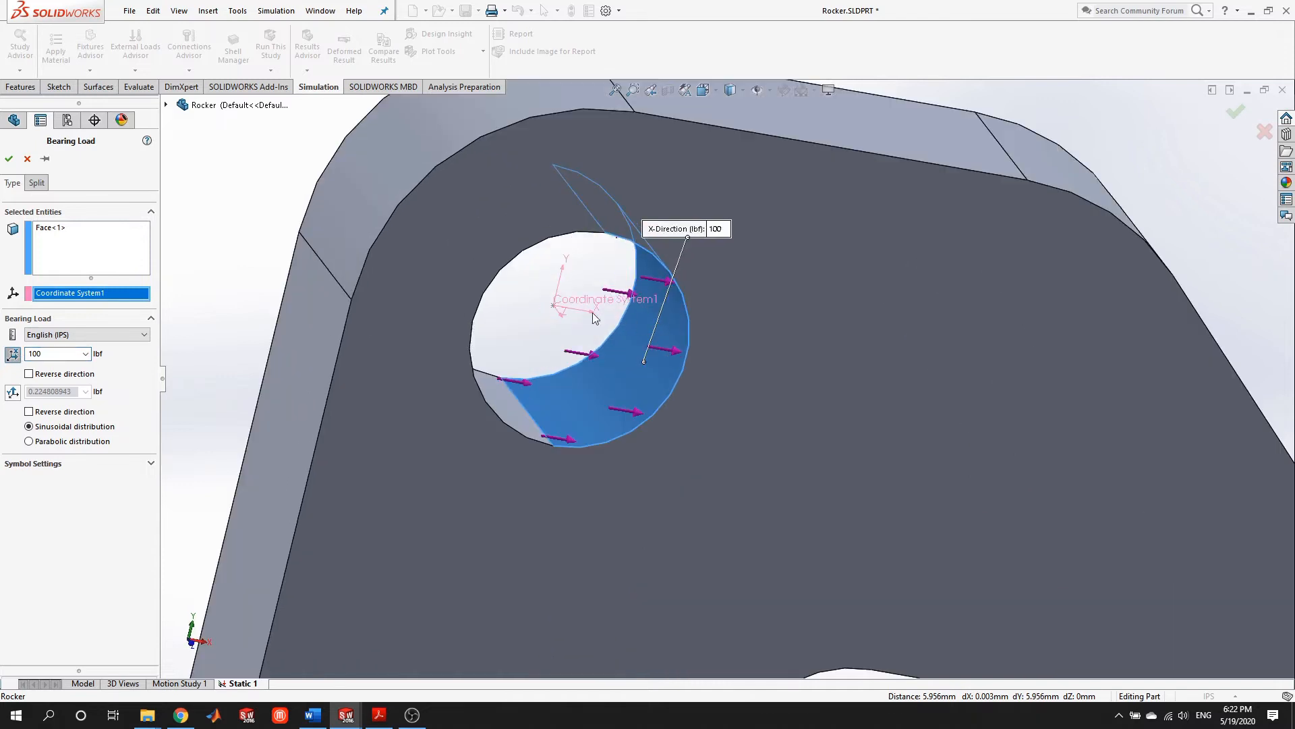
{"action": "scroll", "coordinate": [614, 319], "scroll_direction": "up", "scroll_amount": 6}
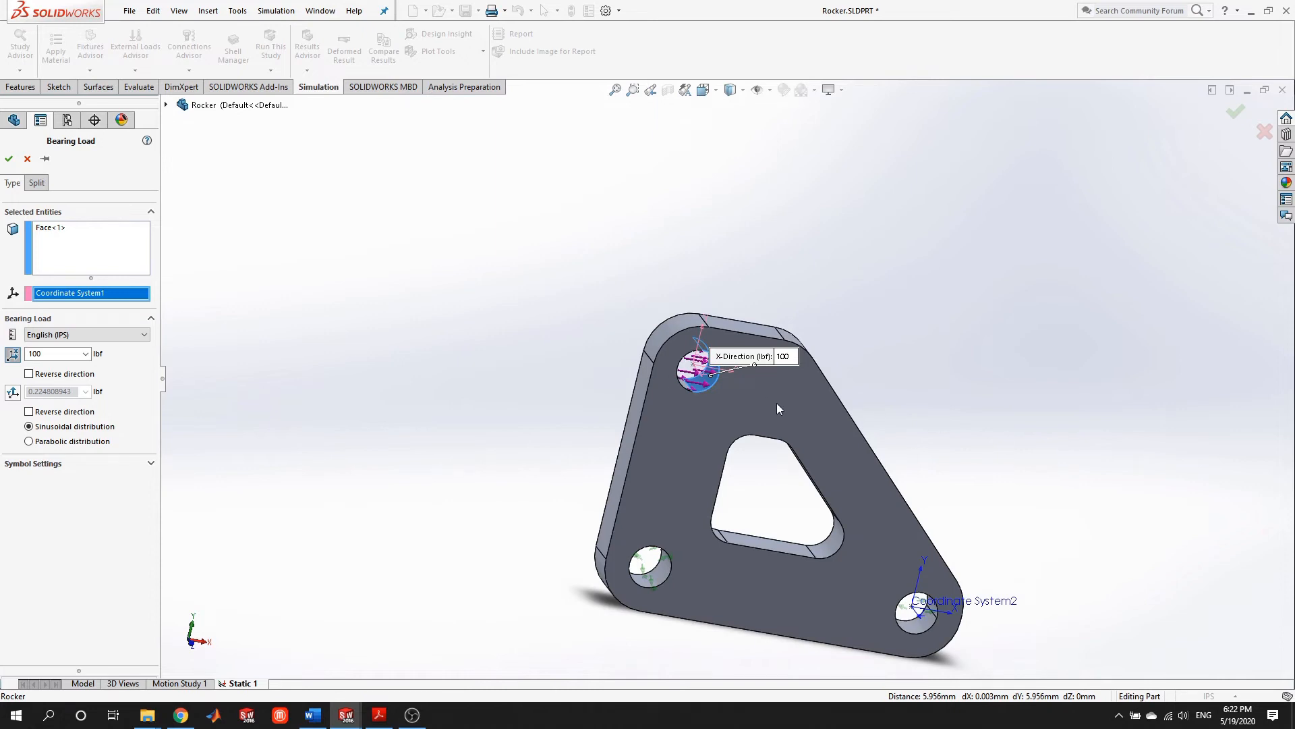
{"action": "scroll", "coordinate": [890, 444], "scroll_direction": "down", "scroll_amount": 3}
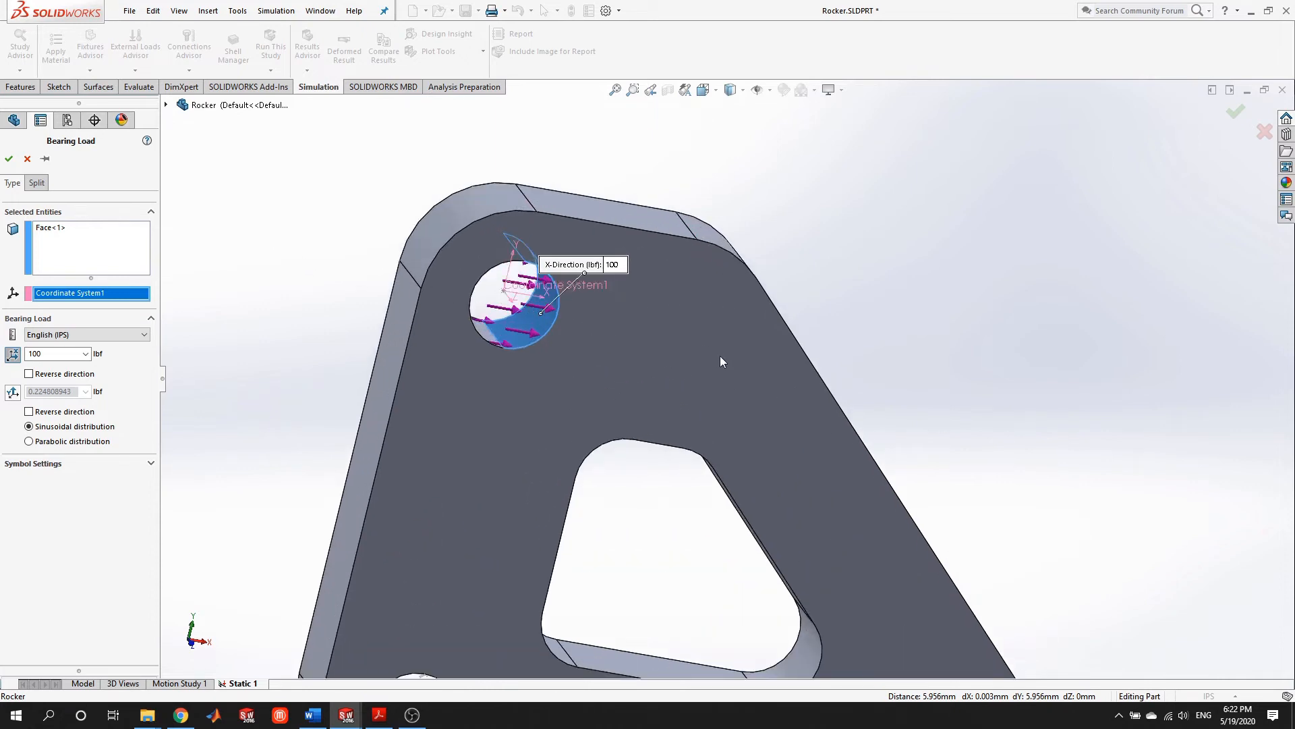
{"action": "scroll", "coordinate": [721, 362], "scroll_direction": "up", "scroll_amount": 4}
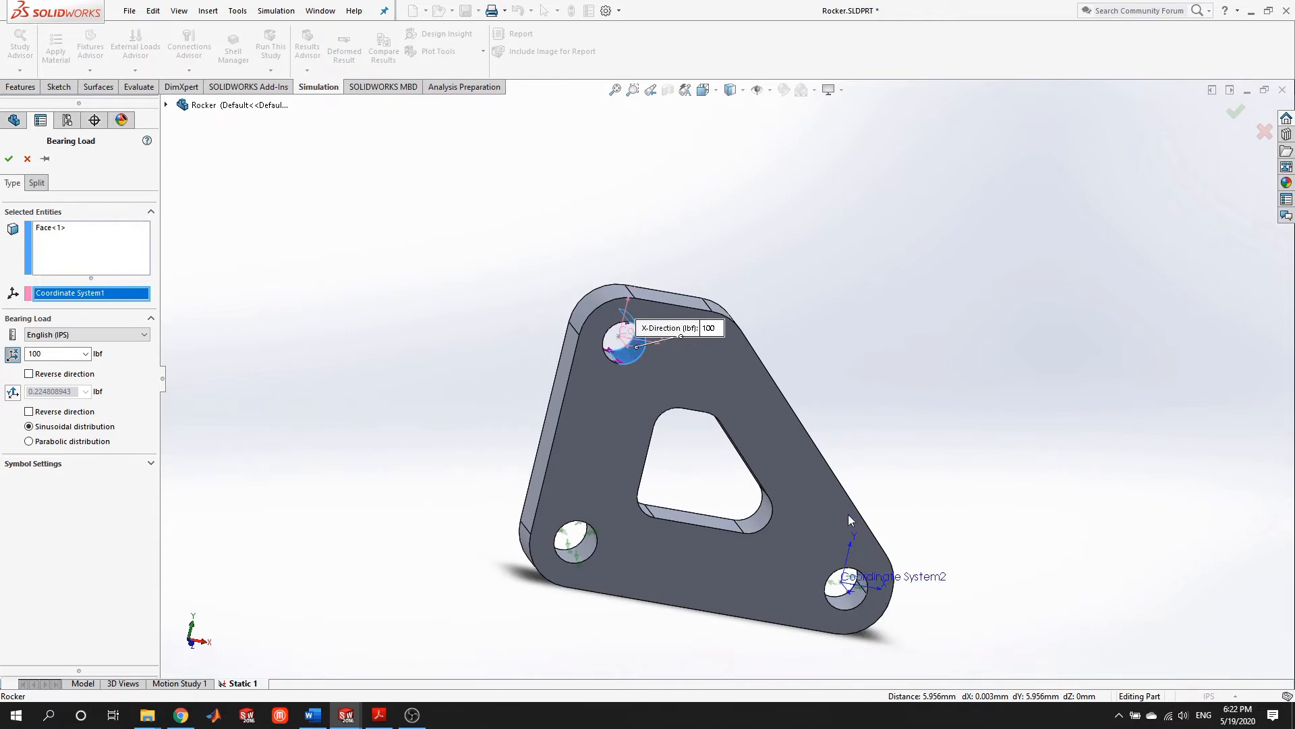
{"action": "middle_click_drag", "start_coordinate": [836, 491], "coordinate": [772, 455]}
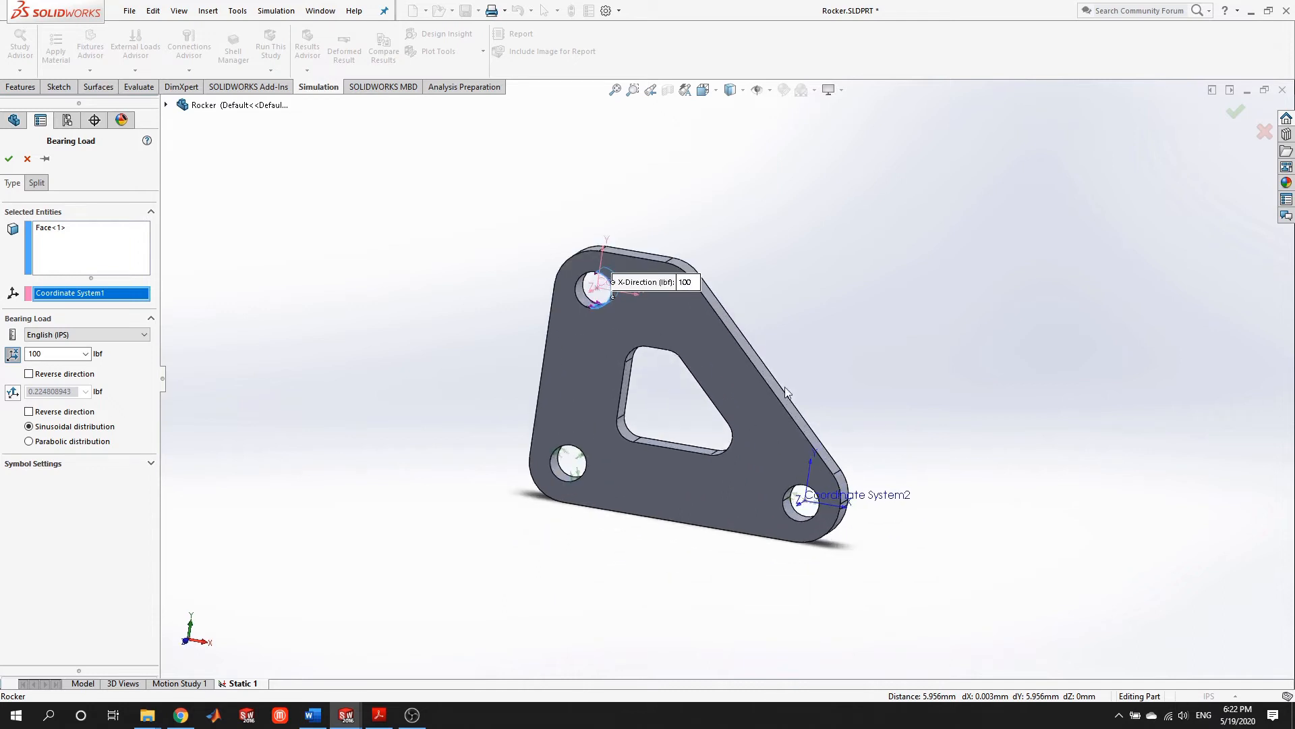
{"action": "middle_click_drag", "start_coordinate": [739, 369], "coordinate": [699, 371]}
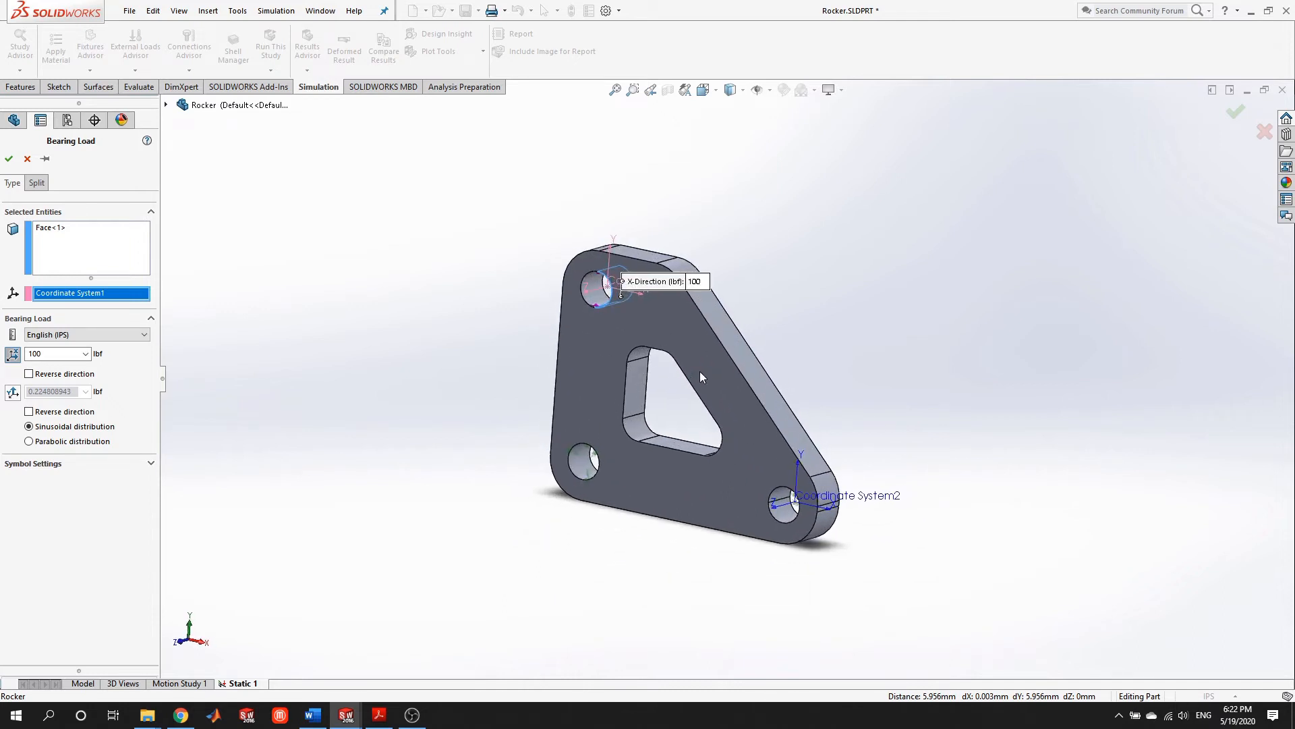
{"action": "scroll", "coordinate": [697, 334], "scroll_direction": "down", "scroll_amount": 6}
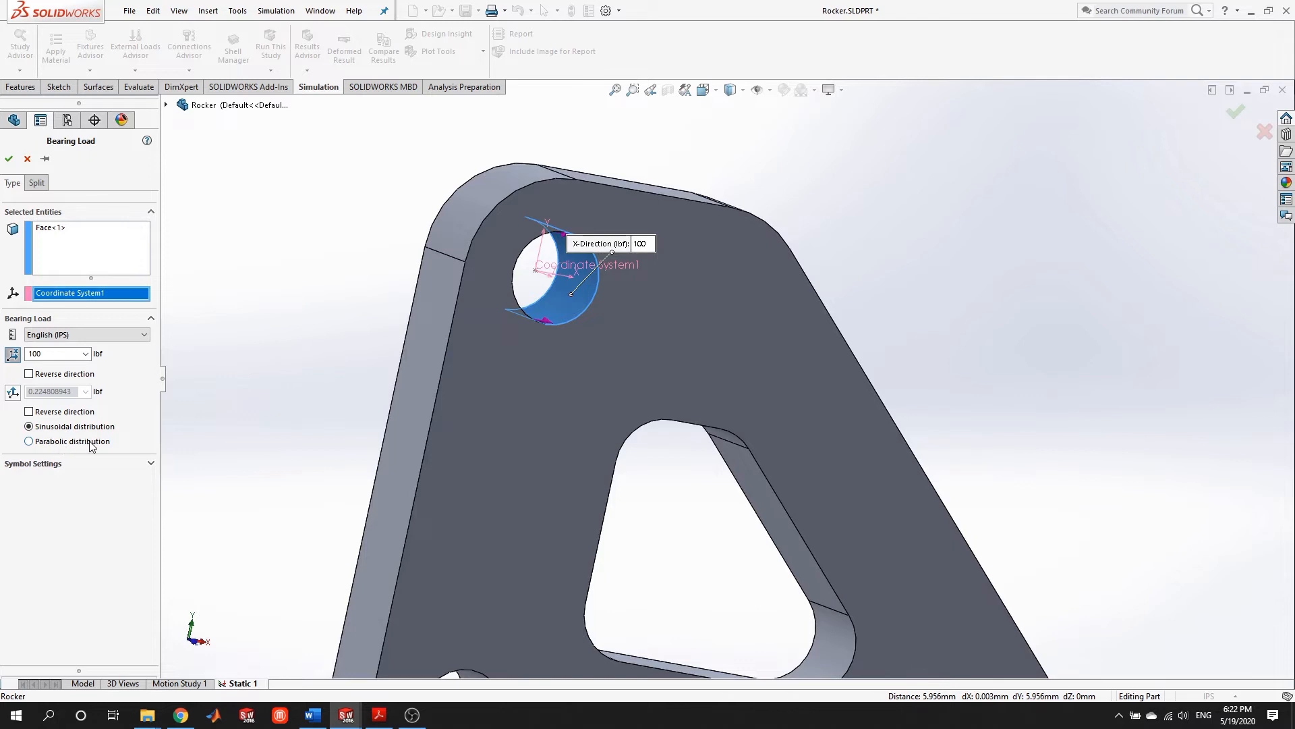
Examine the loaded split face inside the upper hole and its load direction up close and from several angles
{"action": "scroll", "coordinate": [560, 332], "scroll_direction": "down", "scroll_amount": 5}
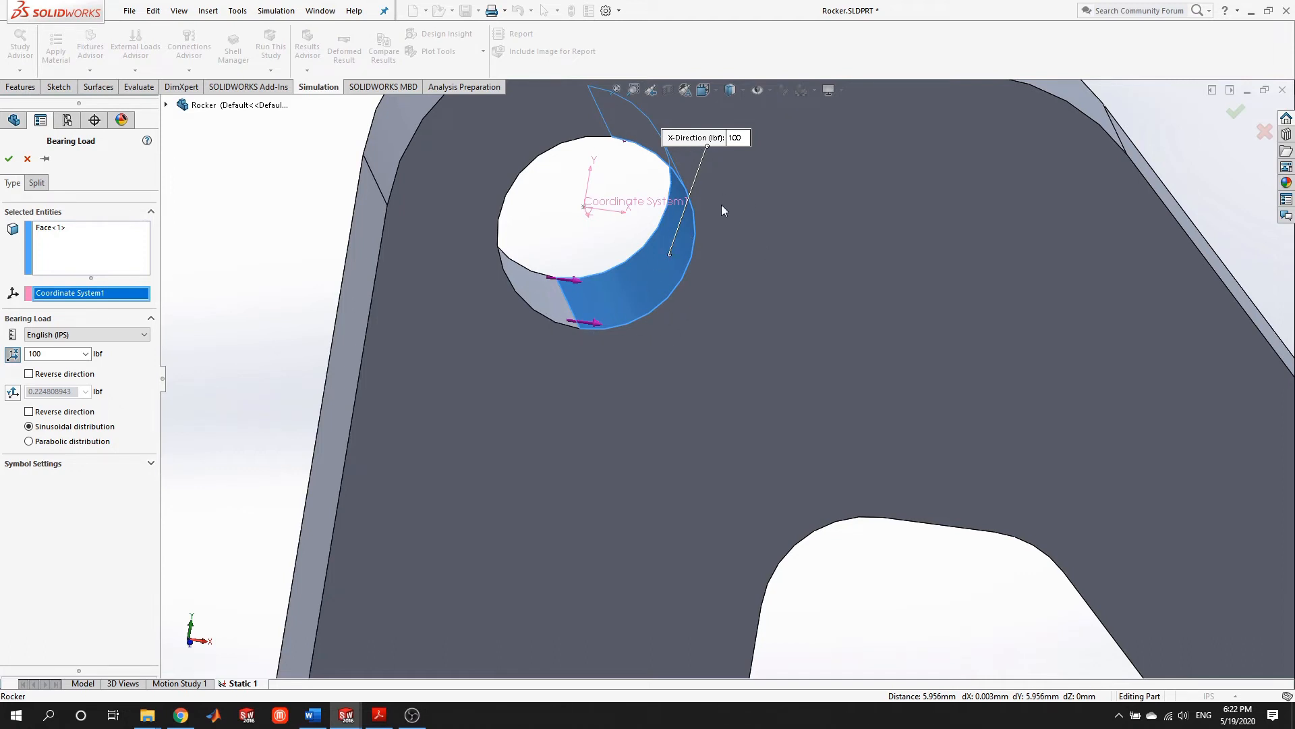
{"action": "scroll", "coordinate": [687, 313], "scroll_direction": "up", "scroll_amount": 5}
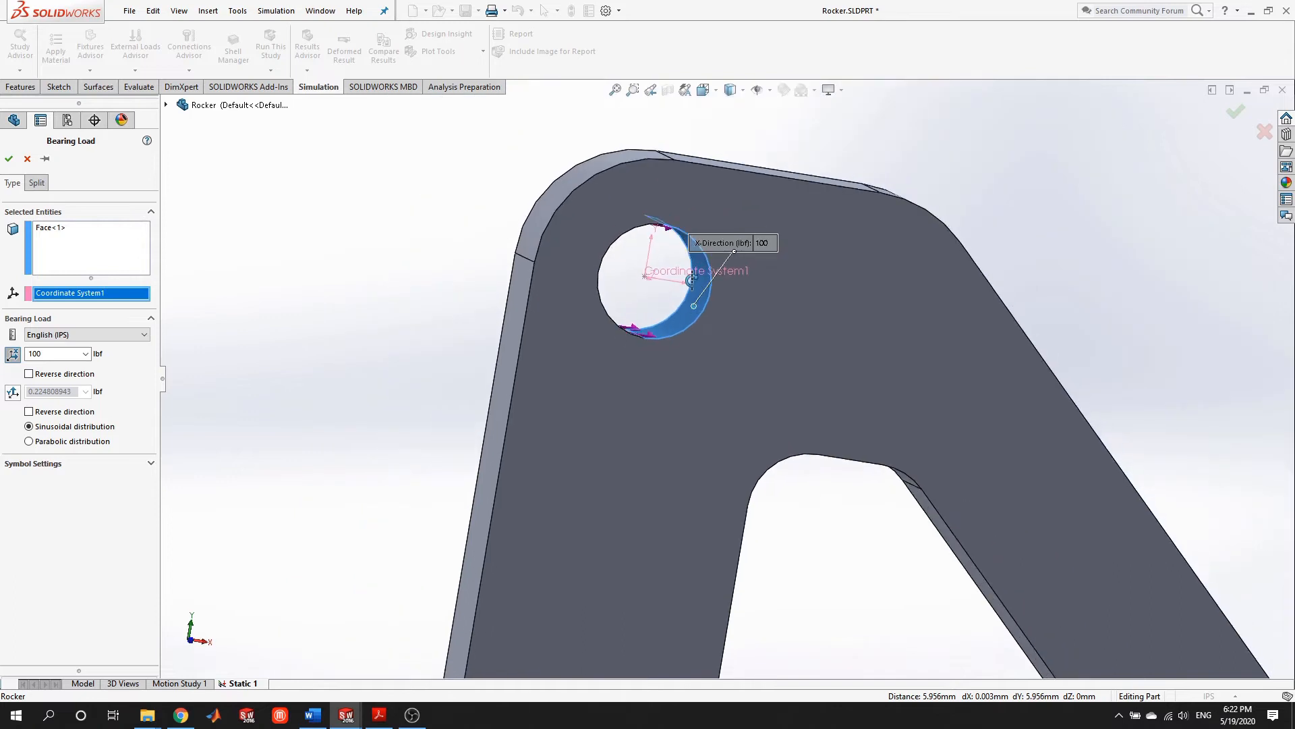
{"action": "scroll", "coordinate": [763, 314], "scroll_direction": "down", "scroll_amount": 4}
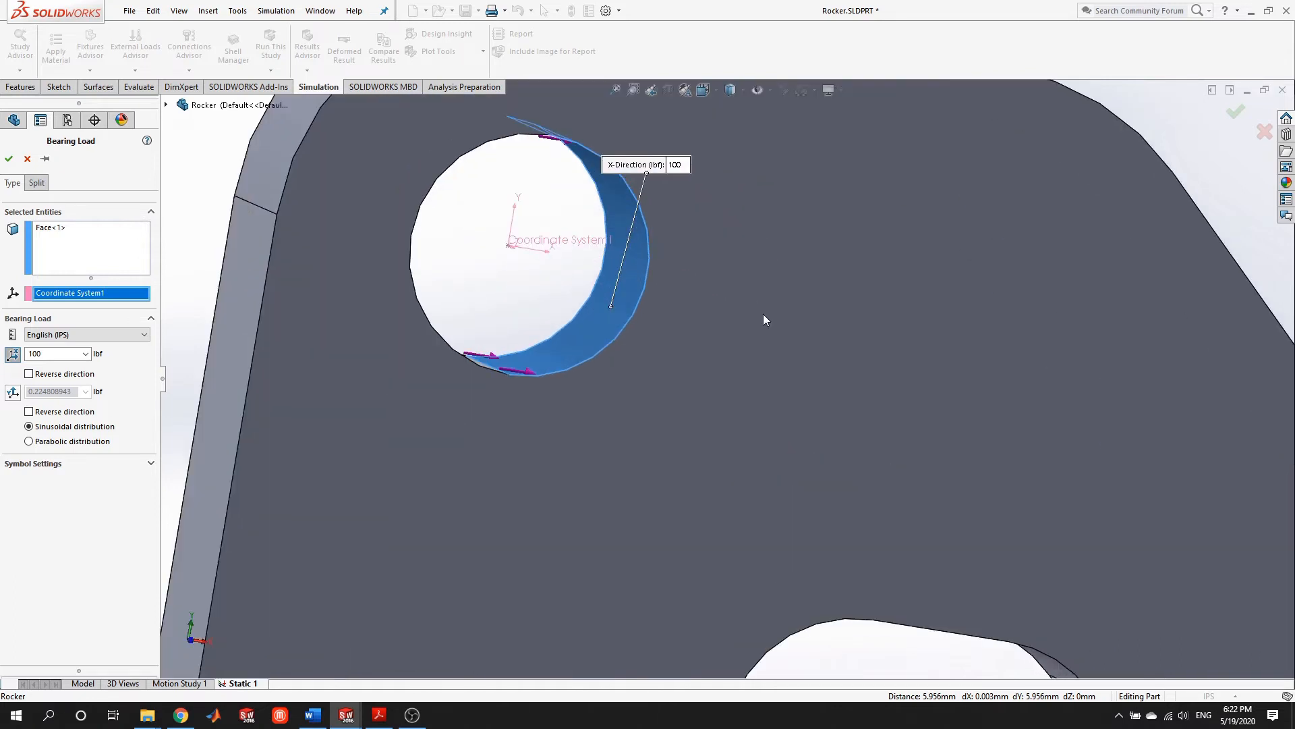
{"action": "scroll", "coordinate": [764, 313], "scroll_direction": "up", "scroll_amount": 4}
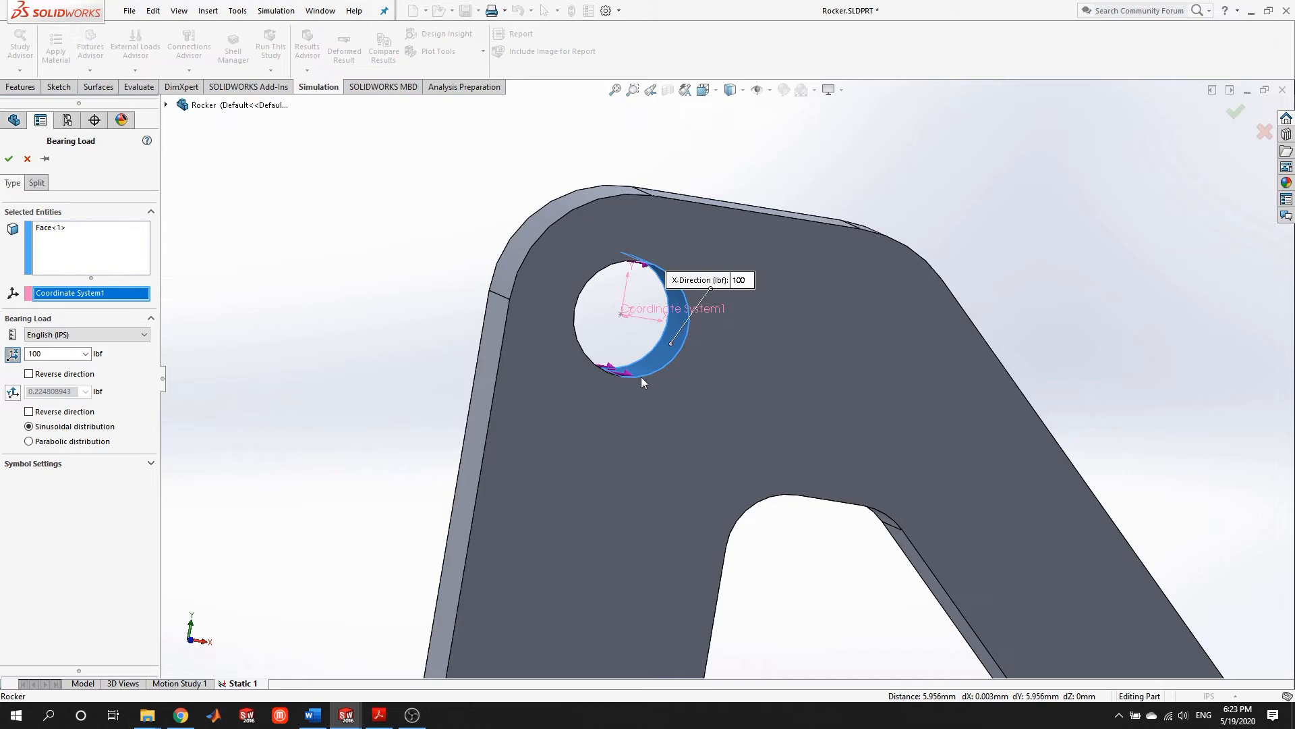
{"action": "scroll", "coordinate": [755, 383], "scroll_direction": "up", "scroll_amount": 5}
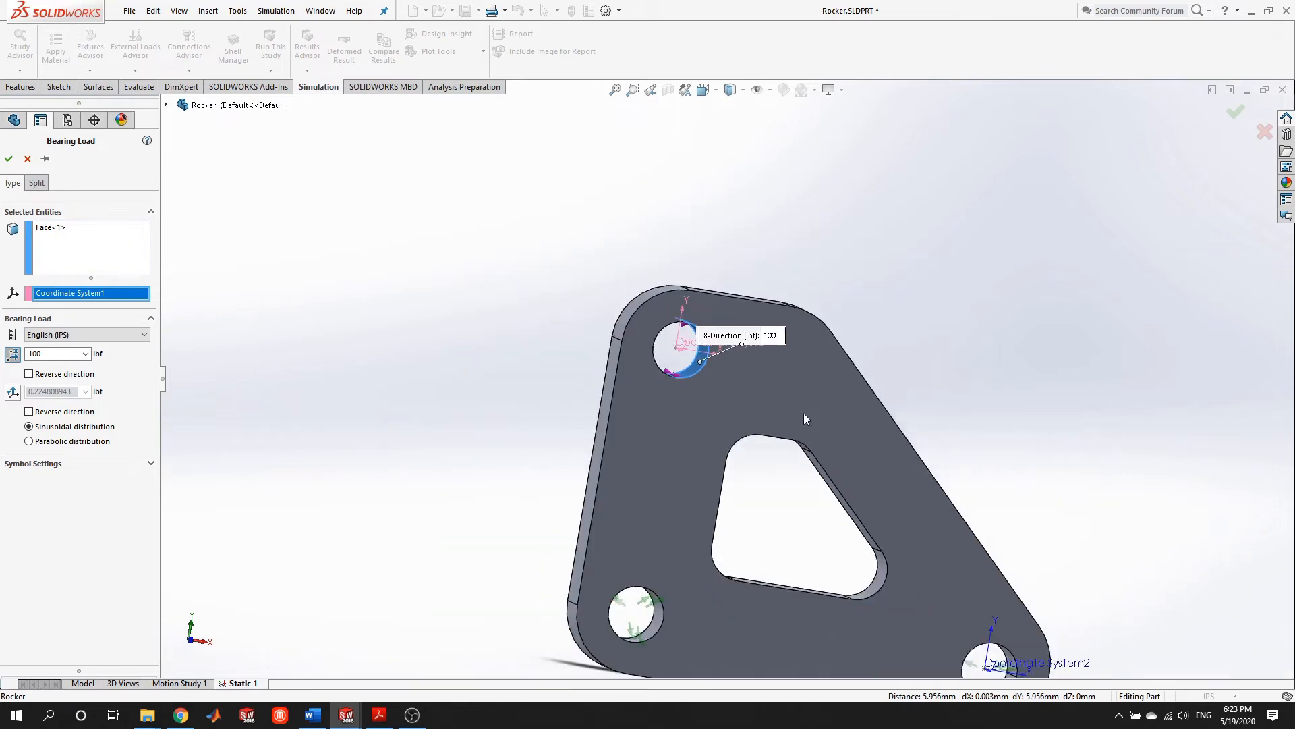
{"action": "scroll", "coordinate": [742, 365], "scroll_direction": "down", "scroll_amount": 10}
{"action": "middle_click_drag", "start_coordinate": [720, 317], "coordinate": [741, 304]}
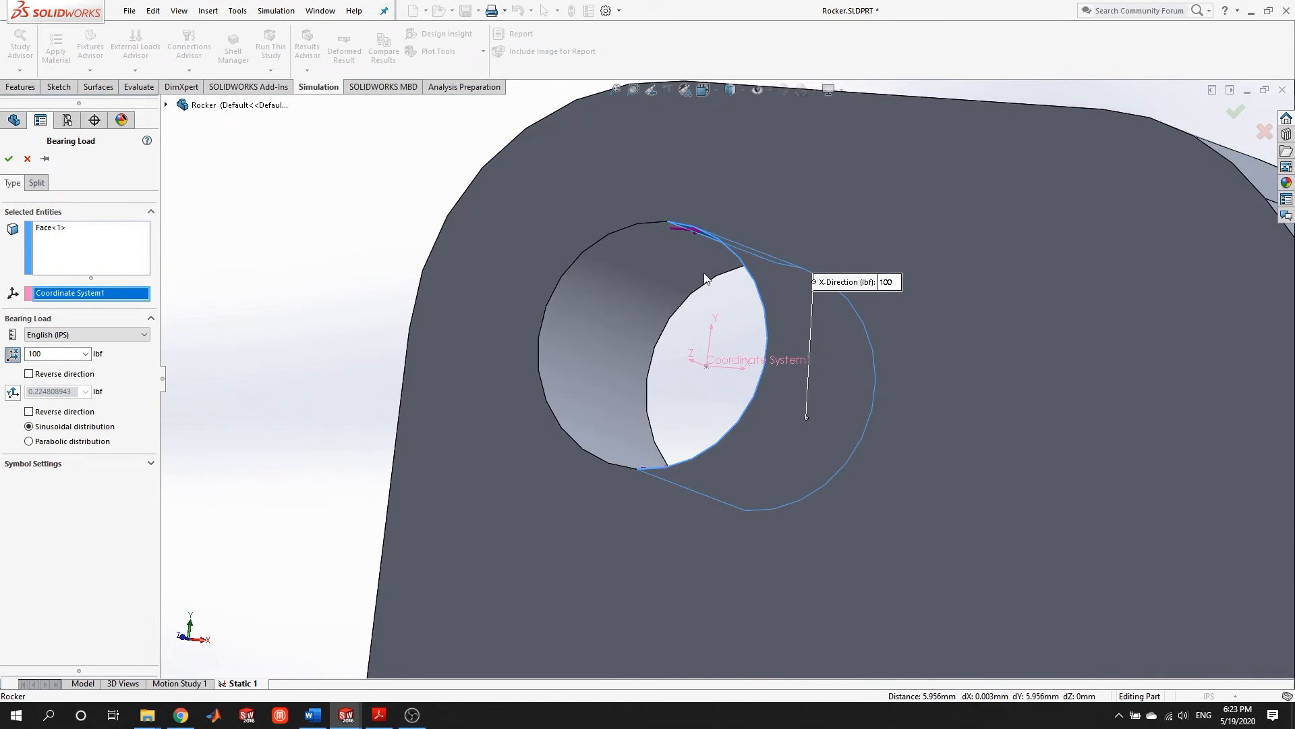
{"action": "middle_click_drag", "start_coordinate": [579, 294], "coordinate": [624, 339]}
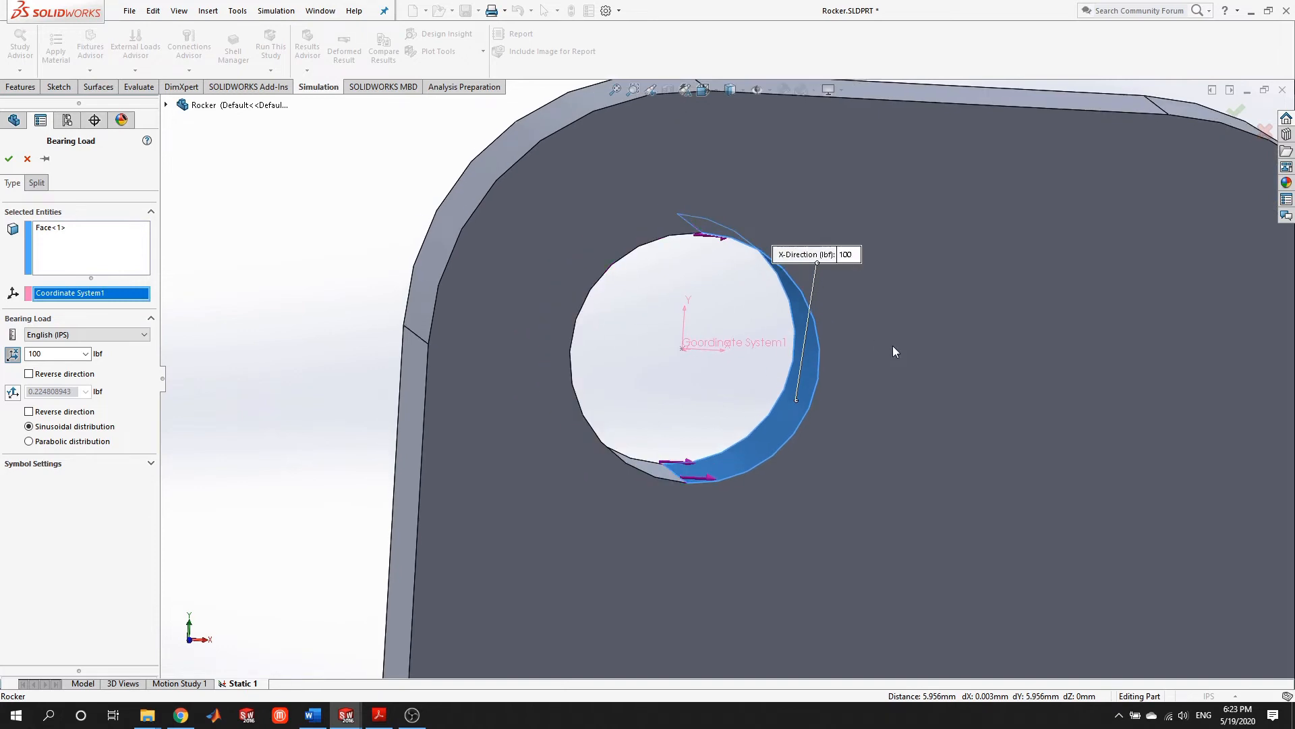
{"action": "scroll", "coordinate": [889, 361], "scroll_direction": "up", "scroll_amount": 3}
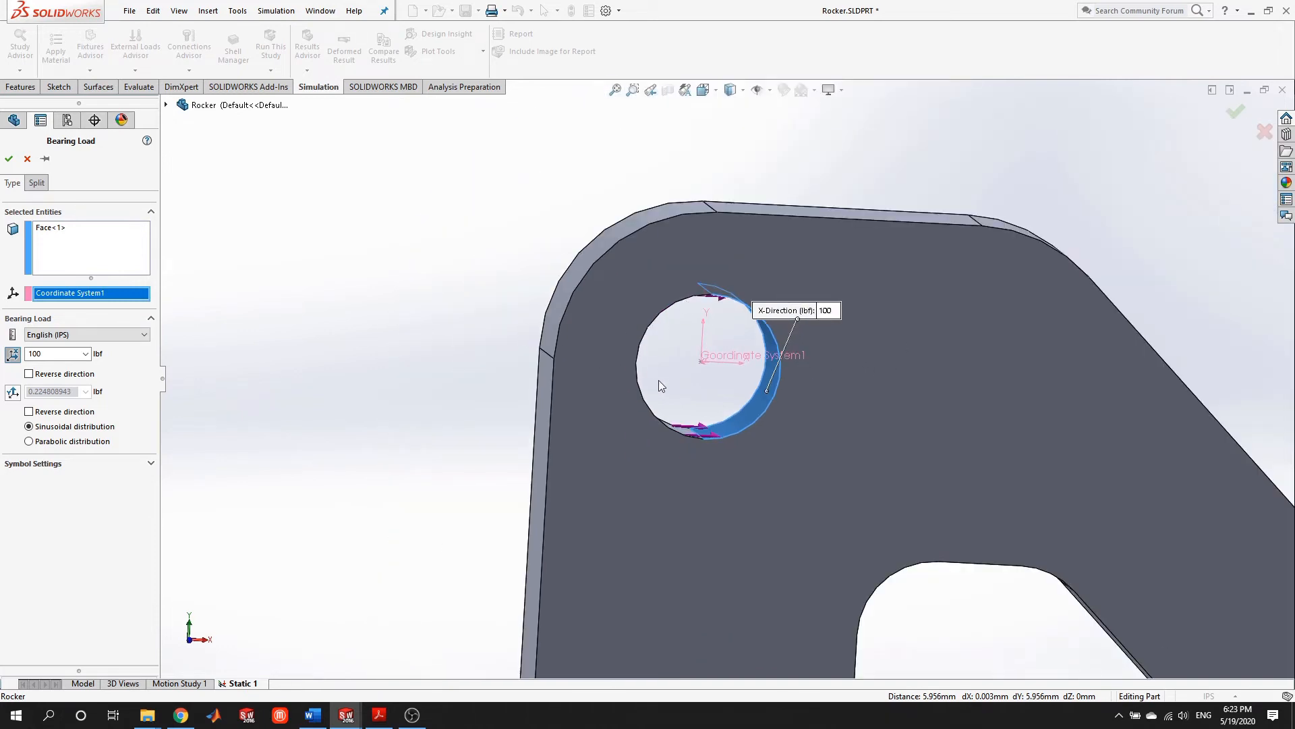
{"action": "scroll", "coordinate": [782, 404], "scroll_direction": "up", "scroll_amount": 3}
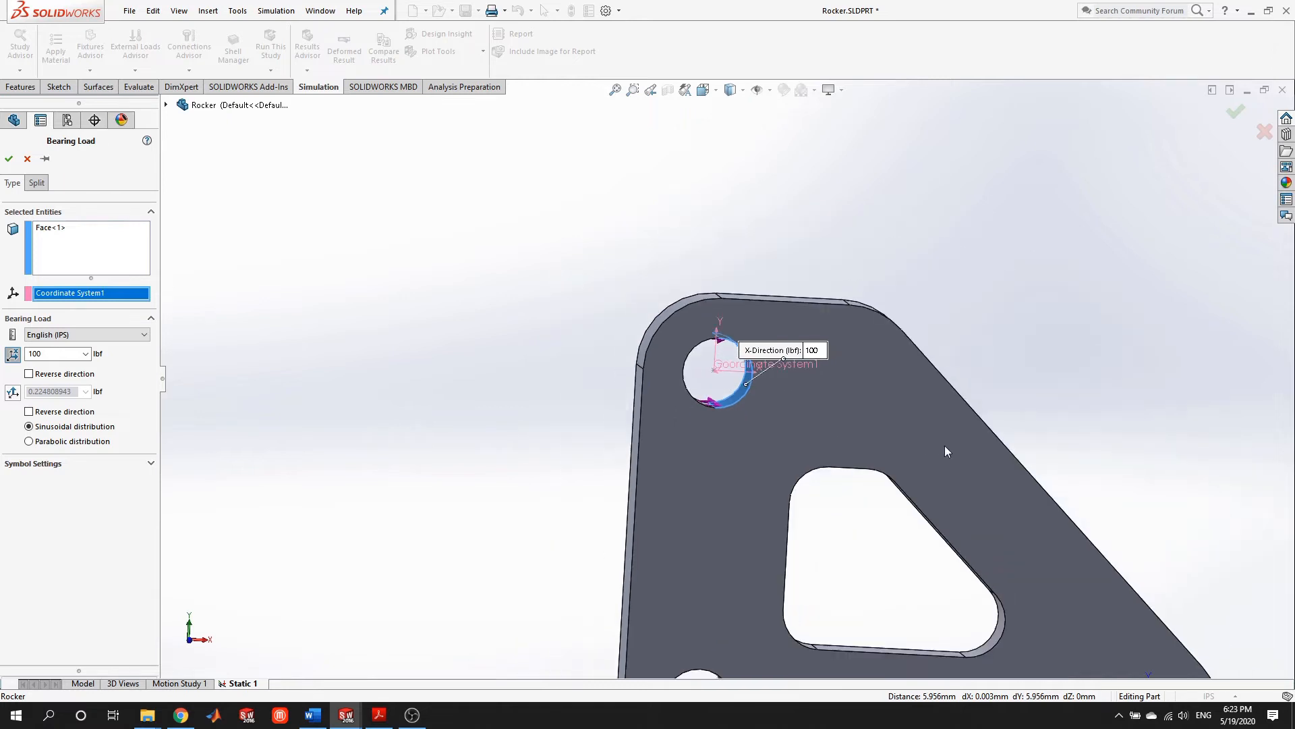
{"action": "scroll", "coordinate": [832, 491], "scroll_direction": "up", "scroll_amount": 2}
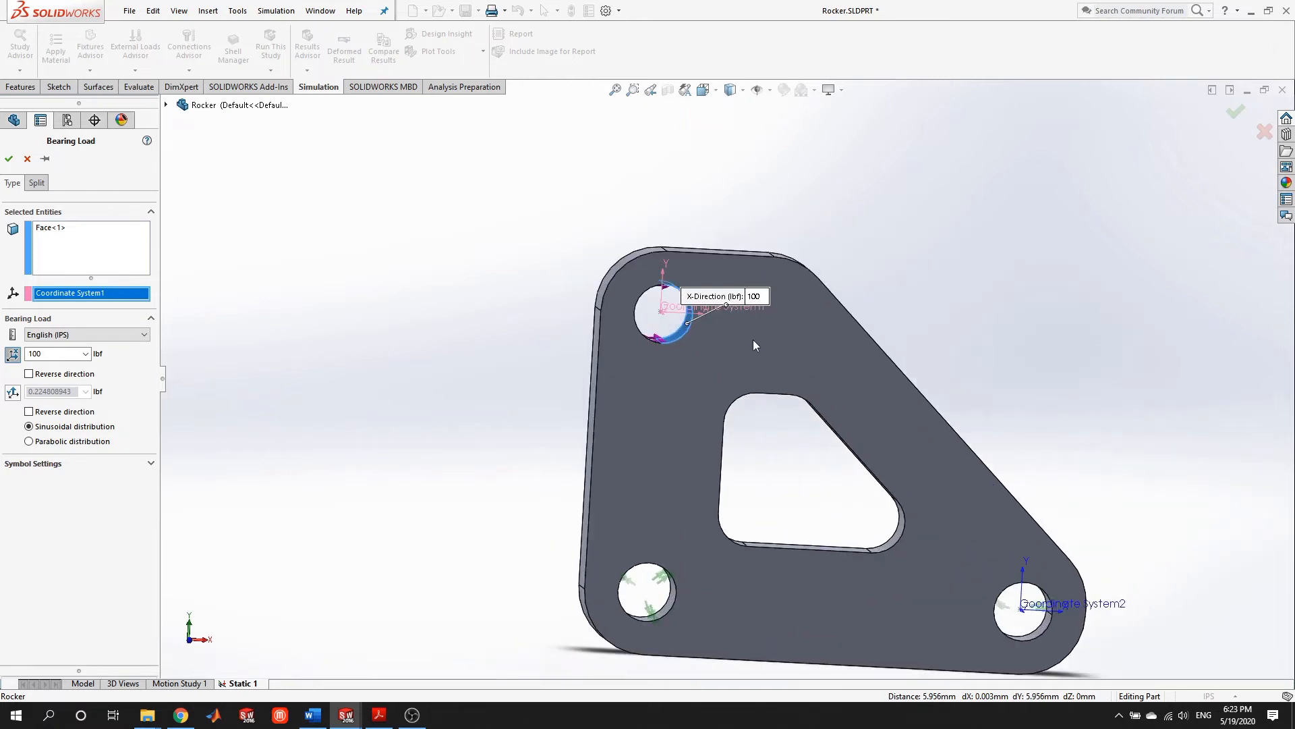
Apply the 100 lbf bearing load to the upper hole's split face and collapse the study's external loads
{"action": "left_click", "coordinate": [9, 159]}
{"action": "middle_click_drag", "start_coordinate": [724, 414], "coordinate": [108, 391]}
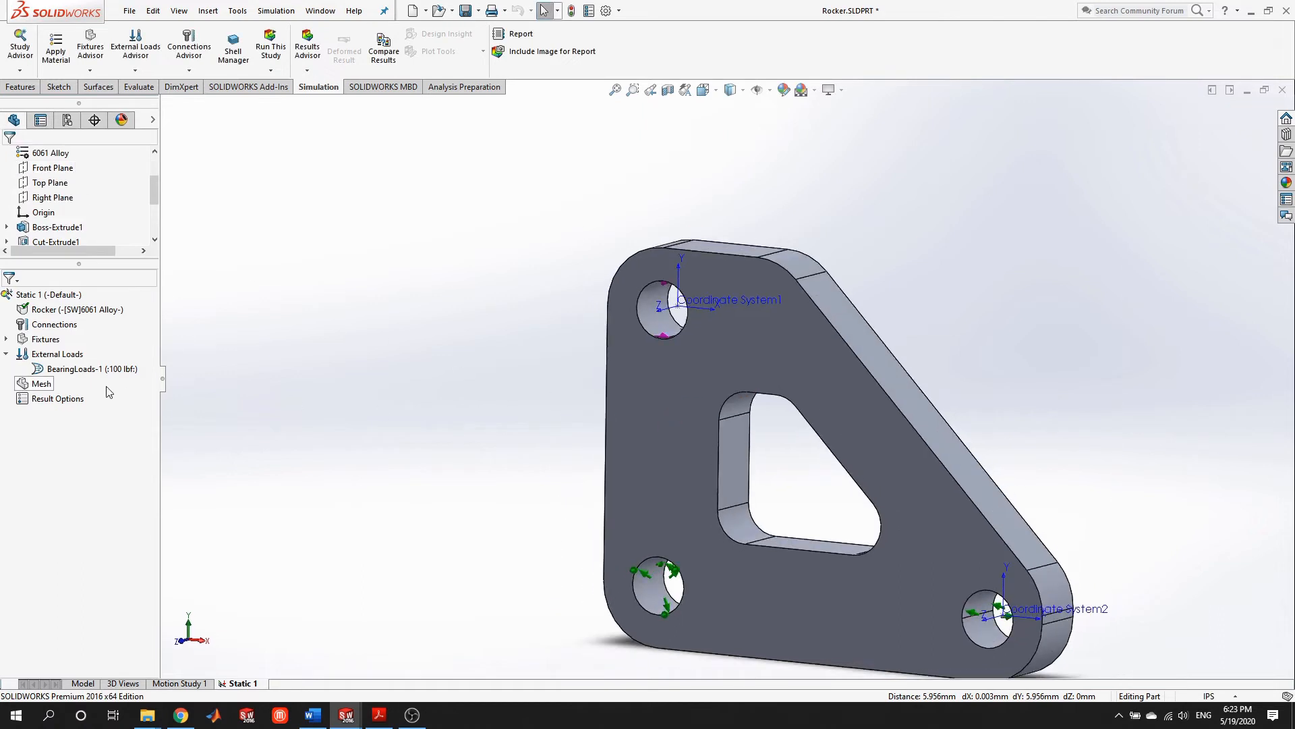
{"action": "left_click", "coordinate": [5, 353]}
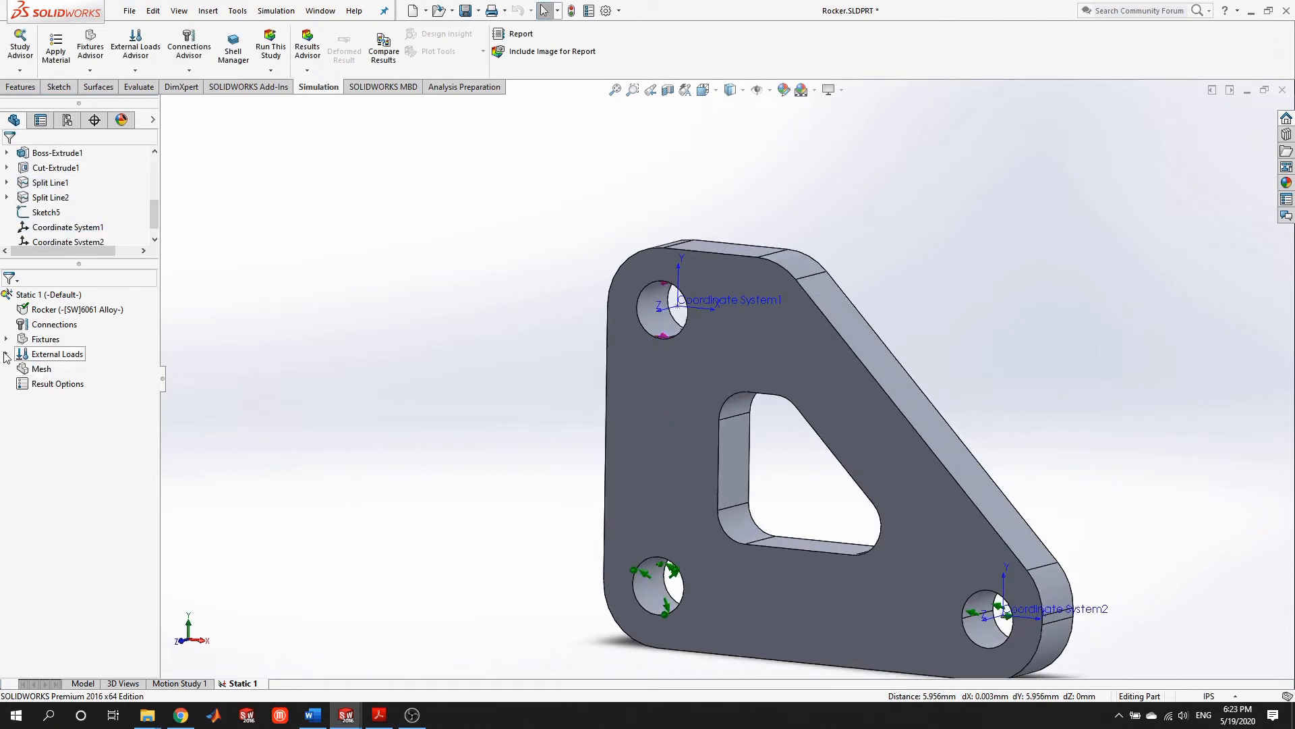
Create a solid mesh of the rocker with the default mesh density, without running the analysis
{"action": "right_click", "coordinate": [61, 376]}
{"action": "left_click", "coordinate": [92, 426]}
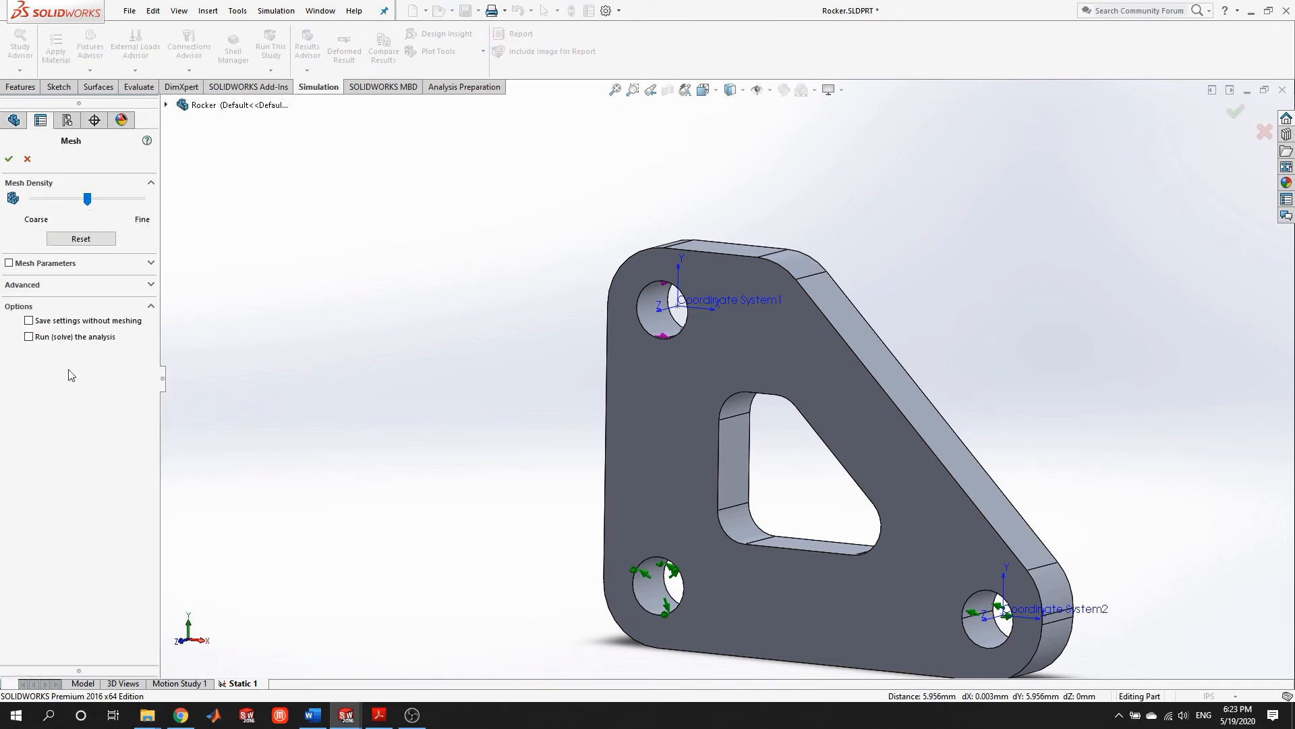
{"action": "left_click", "coordinate": [10, 159]}
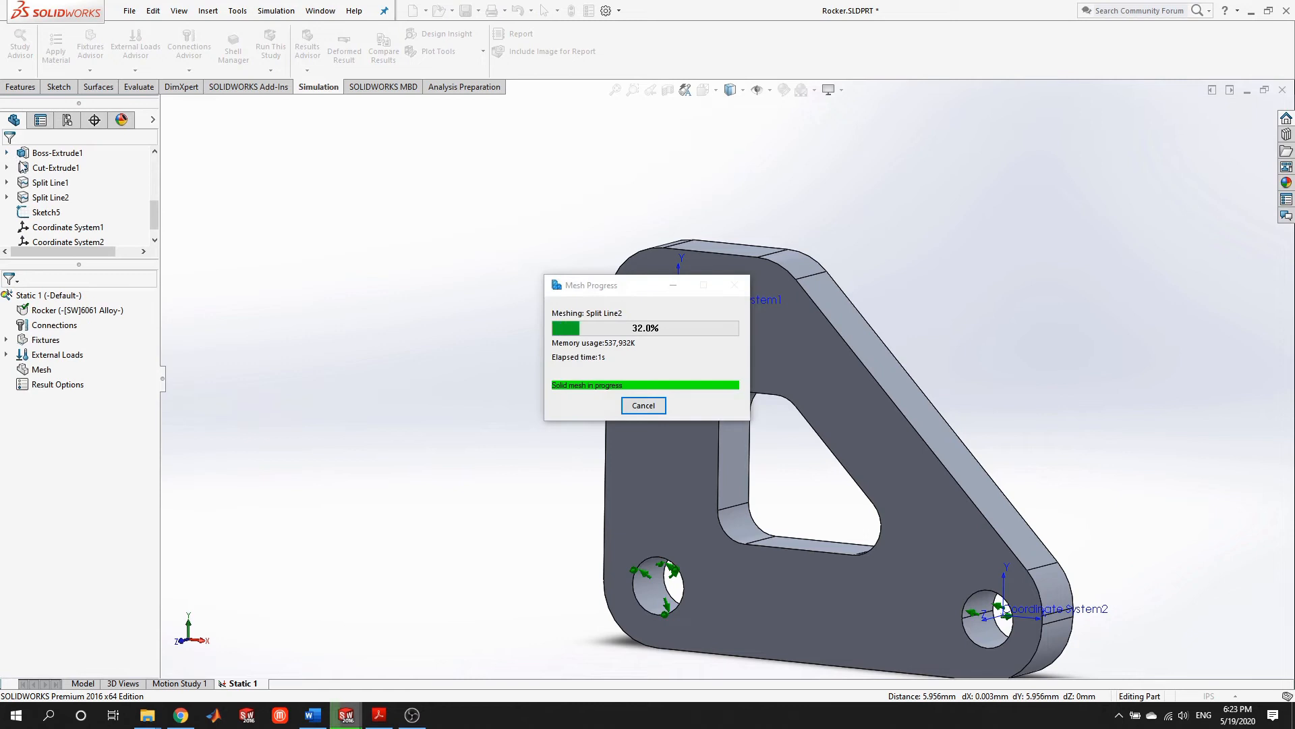
Examine the mesh elements around the restrained hole at Coordinate System2 and on the adjacent rounded edge up close
{"action": "scroll", "coordinate": [941, 541], "scroll_direction": "down", "scroll_amount": 4}
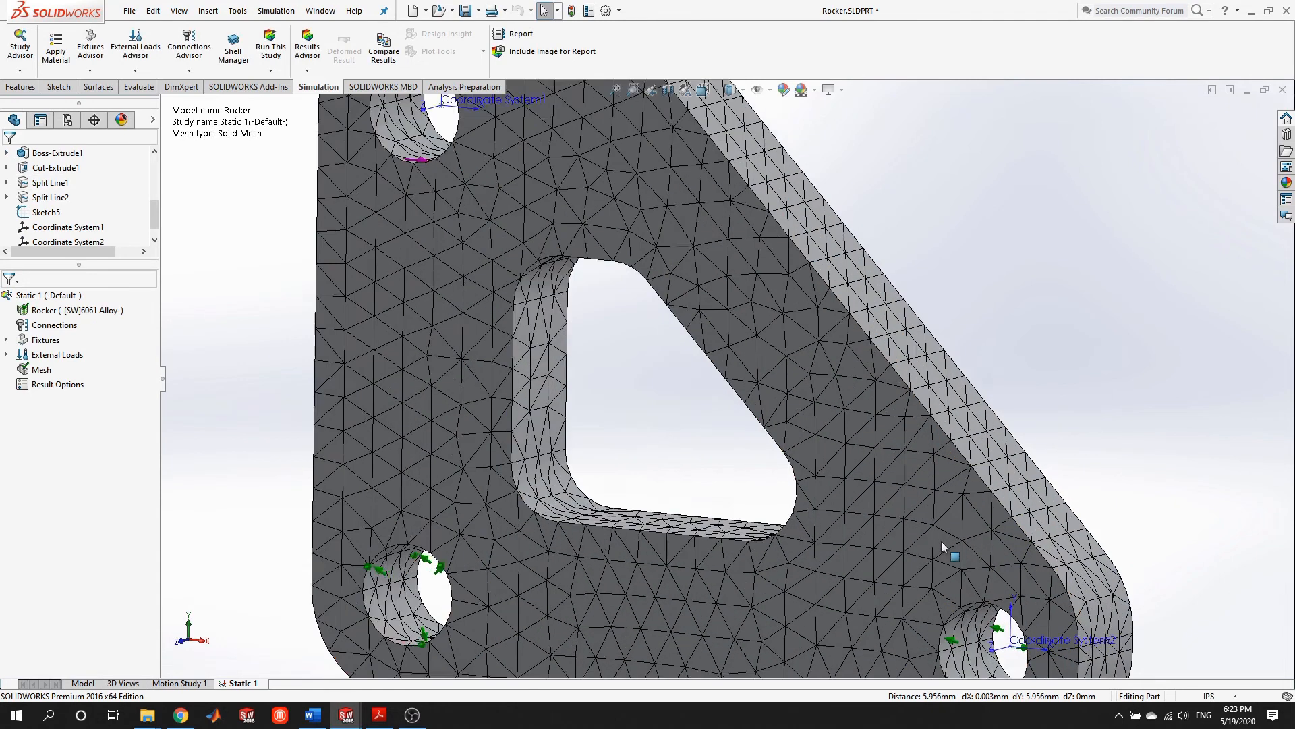
{"action": "scroll", "coordinate": [955, 560], "scroll_direction": "up", "scroll_amount": 2}
{"action": "scroll", "coordinate": [956, 560], "scroll_direction": "down", "scroll_amount": 2}
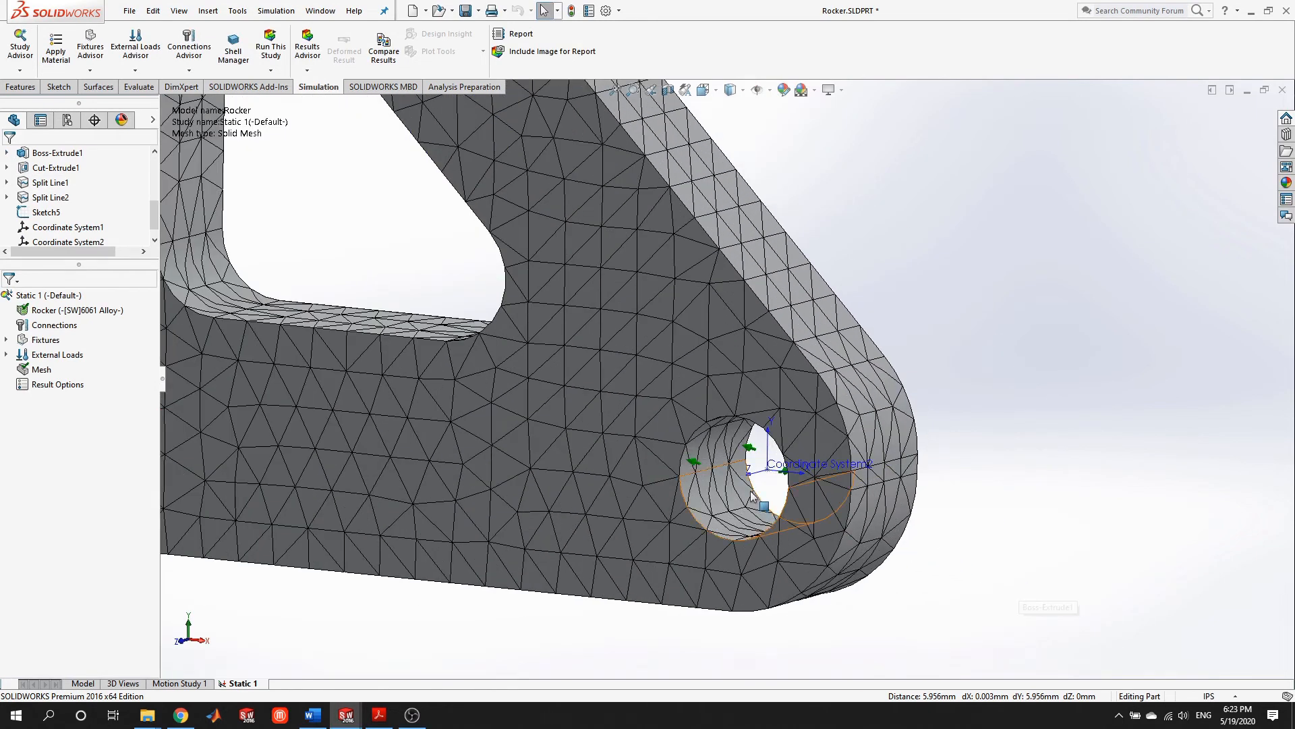
{"action": "scroll", "coordinate": [787, 501], "scroll_direction": "down", "scroll_amount": 3}
{"action": "scroll", "coordinate": [850, 485], "scroll_direction": "down", "scroll_amount": 3}
{"action": "scroll", "coordinate": [833, 442], "scroll_direction": "up", "scroll_amount": 1}
{"action": "middle_click_drag", "start_coordinate": [833, 443], "coordinate": [815, 421]}
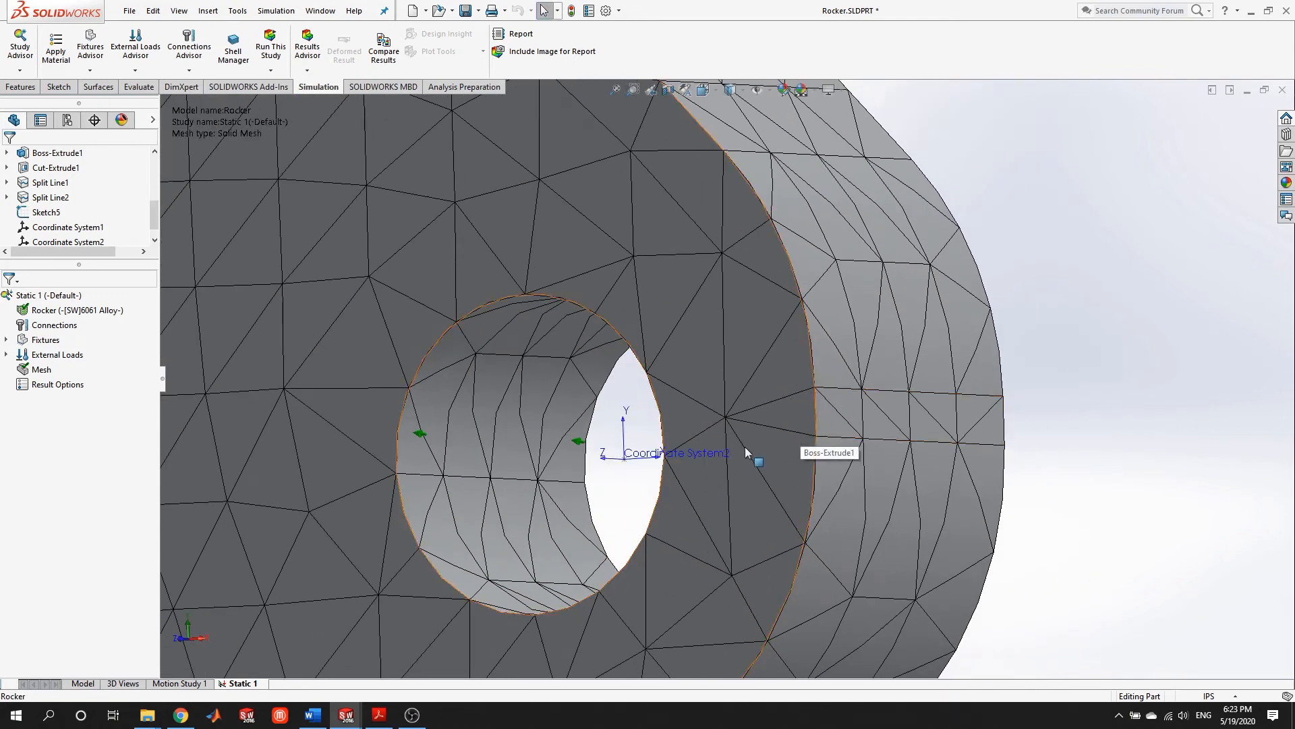
Examine the mesh around the loaded upper hole and the central cutout's upper corner from several angles
{"action": "scroll", "coordinate": [783, 448], "scroll_direction": "up", "scroll_amount": 5}
{"action": "scroll", "coordinate": [489, 255], "scroll_direction": "up", "scroll_amount": 5}
{"action": "scroll", "coordinate": [533, 262], "scroll_direction": "down", "scroll_amount": 7}
{"action": "scroll", "coordinate": [535, 263], "scroll_direction": "down", "scroll_amount": 1}
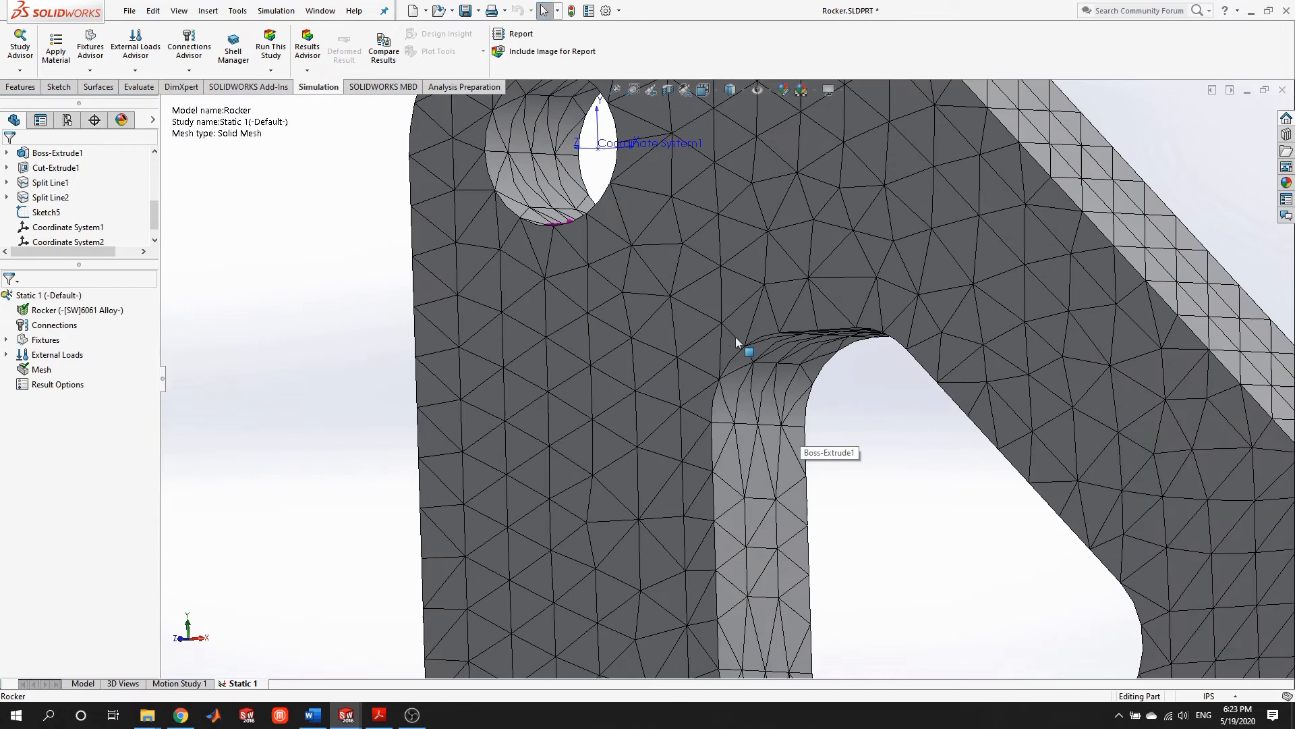
{"action": "scroll", "coordinate": [627, 256], "scroll_direction": "up", "scroll_amount": 1}
{"action": "middle_click_drag", "start_coordinate": [622, 257], "coordinate": [762, 315]}
{"action": "scroll", "coordinate": [707, 284], "scroll_direction": "up", "scroll_amount": 4}
{"action": "scroll", "coordinate": [541, 274], "scroll_direction": "down", "scroll_amount": 4}
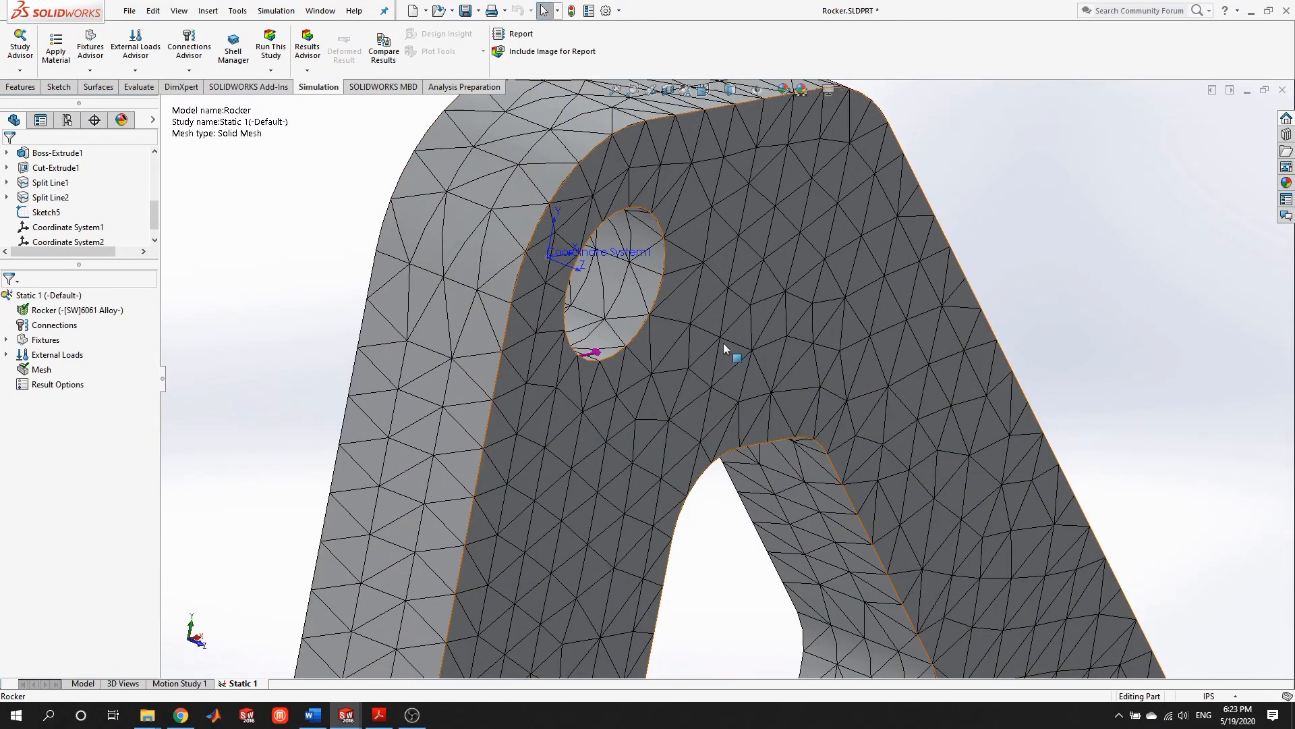
Examine the existing mesh around the triangular cutout and the pin holes of the rocker
{"action": "scroll", "coordinate": [732, 355], "scroll_direction": "up", "scroll_amount": 4}
{"action": "middle_click_drag", "start_coordinate": [765, 405], "coordinate": [694, 387]}
{"action": "middle_click_drag", "start_coordinate": [823, 594], "coordinate": [813, 513]}
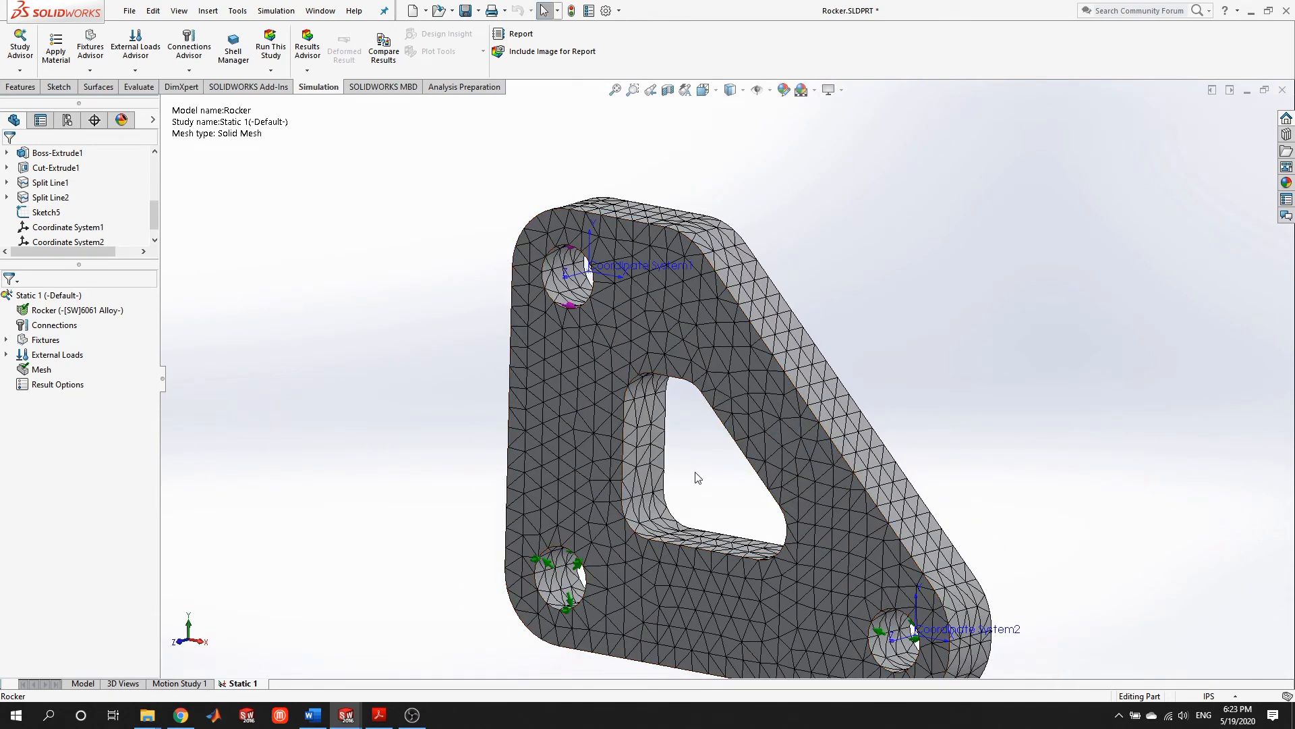
{"action": "scroll", "coordinate": [661, 518], "scroll_direction": "down", "scroll_amount": 5}
{"action": "scroll", "coordinate": [985, 566], "scroll_direction": "up", "scroll_amount": 5}
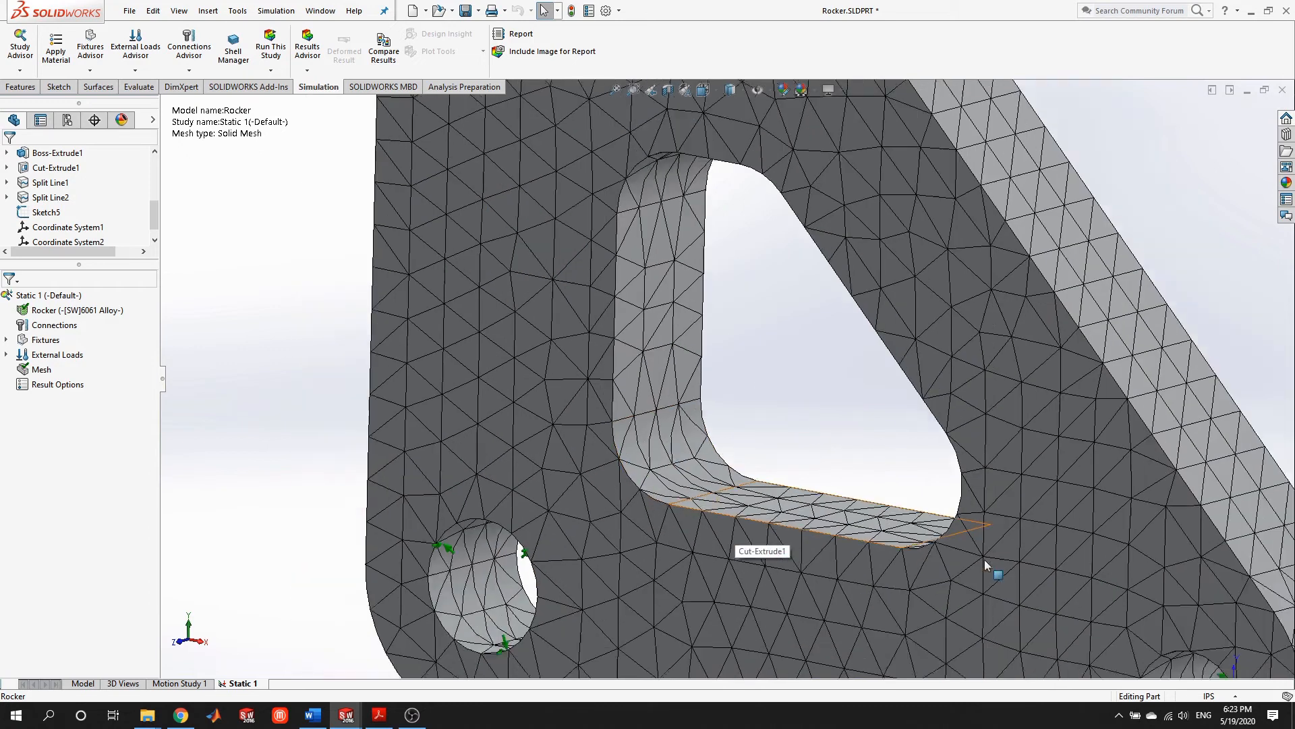
{"action": "scroll", "coordinate": [949, 481], "scroll_direction": "up", "scroll_amount": 1}
{"action": "middle_click_drag", "start_coordinate": [907, 423], "coordinate": [896, 438]}
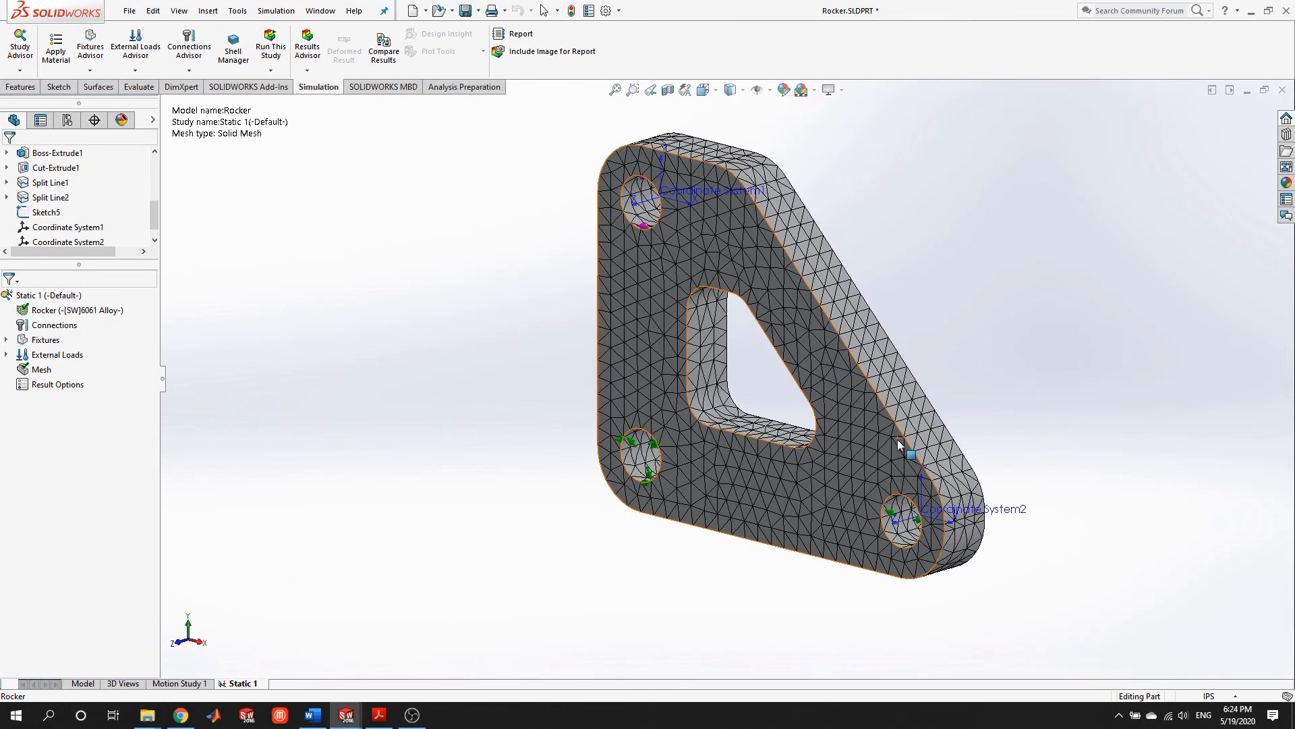
Remesh the rocker with the mesh density set to the finest level
{"action": "right_click", "coordinate": [47, 369]}
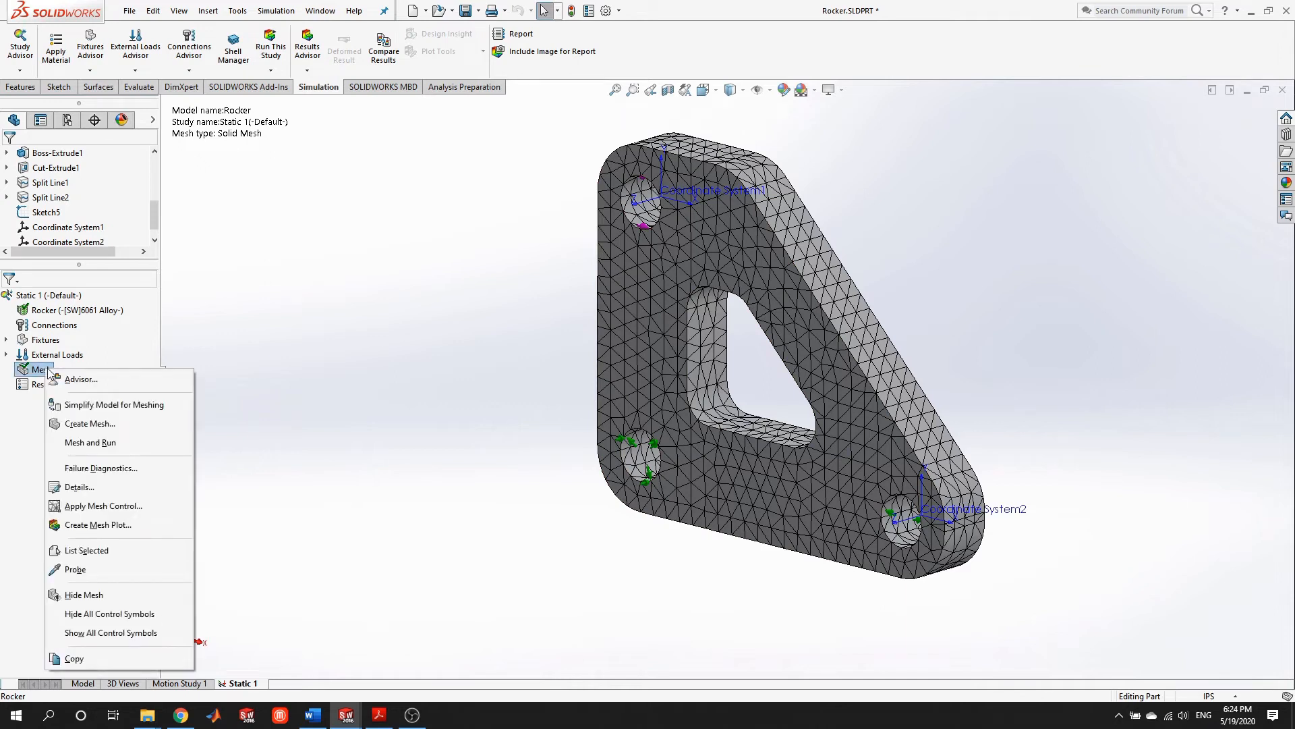
{"action": "left_click", "coordinate": [90, 423]}
{"action": "left_click_drag", "start_coordinate": [87, 195], "coordinate": [166, 191]}
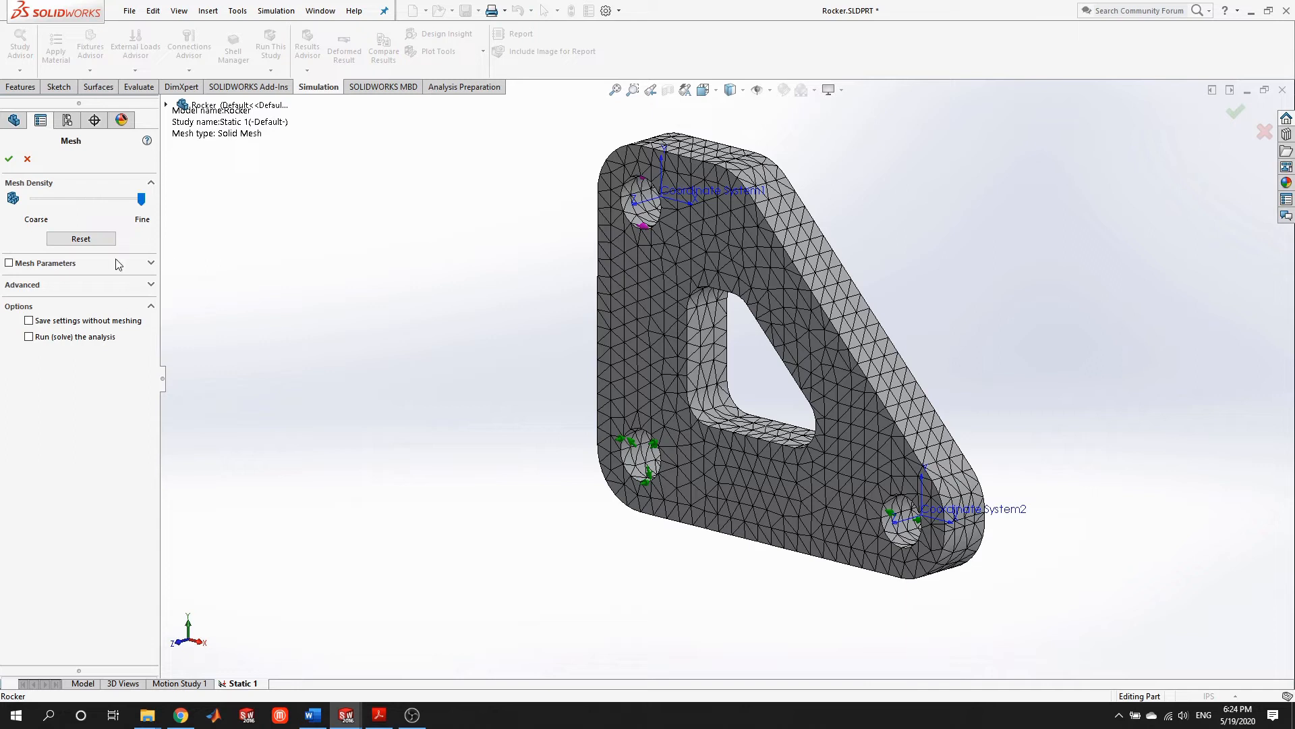
{"action": "left_click", "coordinate": [8, 158]}
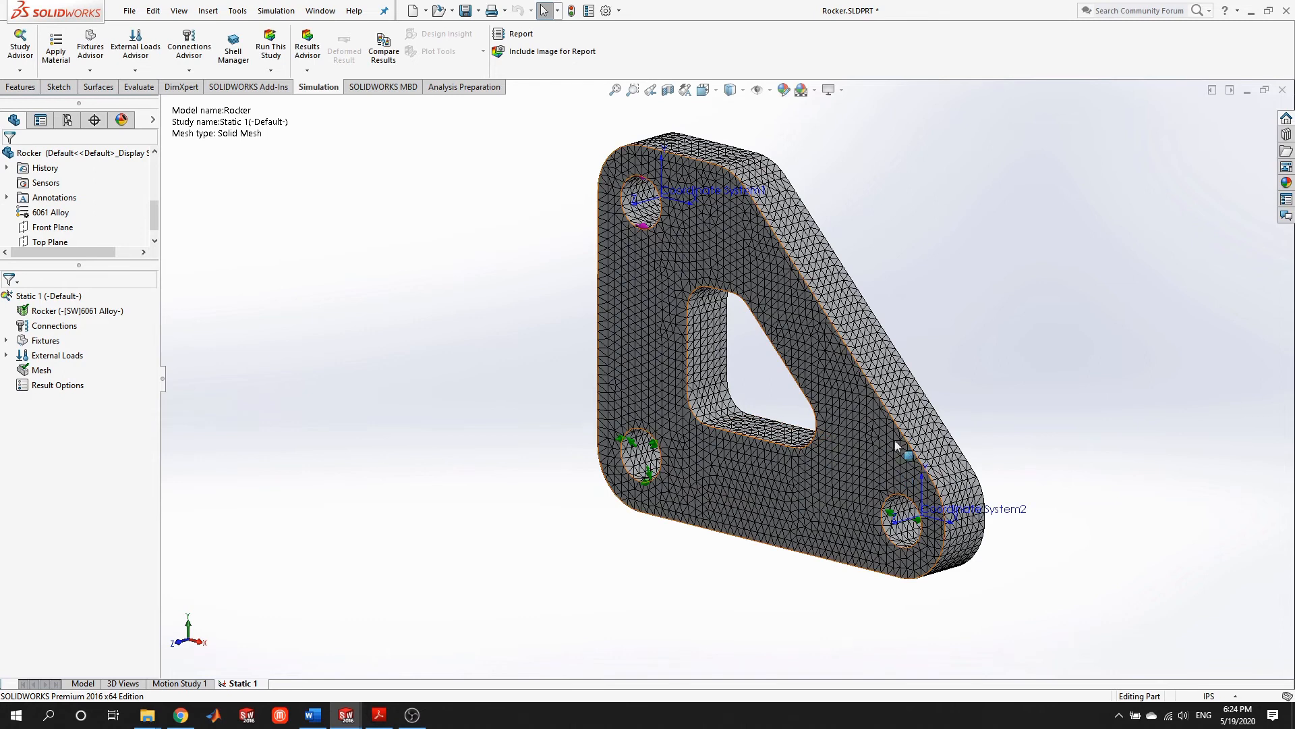
{"action": "scroll", "coordinate": [895, 440], "scroll_direction": "down", "scroll_amount": 5}
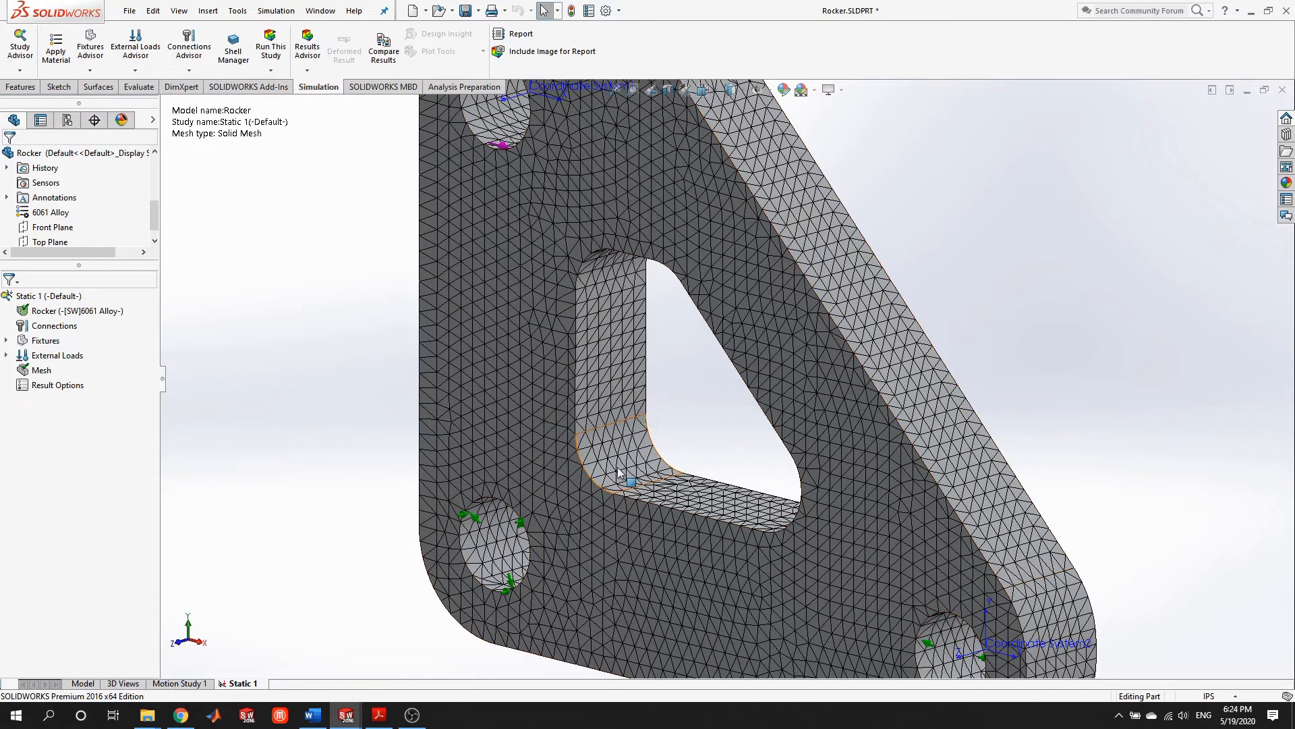
{"action": "scroll", "coordinate": [739, 378], "scroll_direction": "up", "scroll_amount": 5}
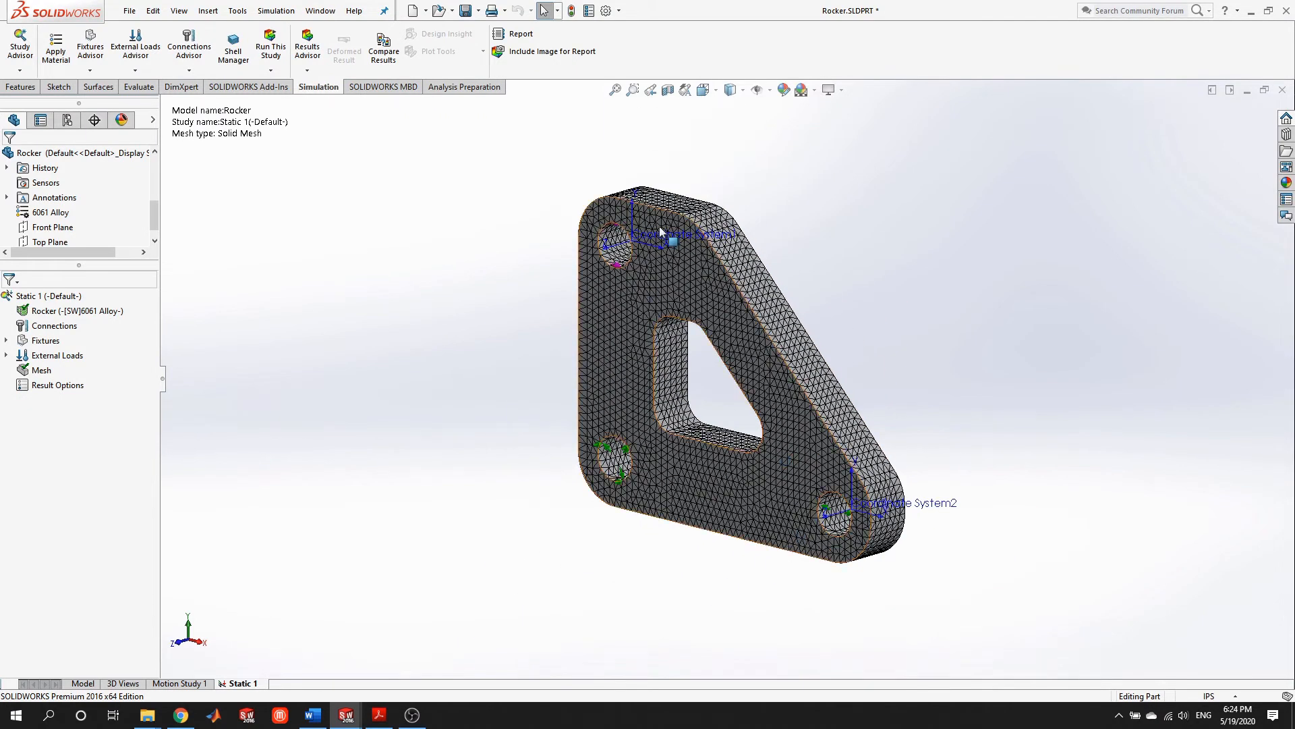
Review the standard mesh parameters for the rocker mesh without applying any change
{"action": "right_click", "coordinate": [41, 371]}
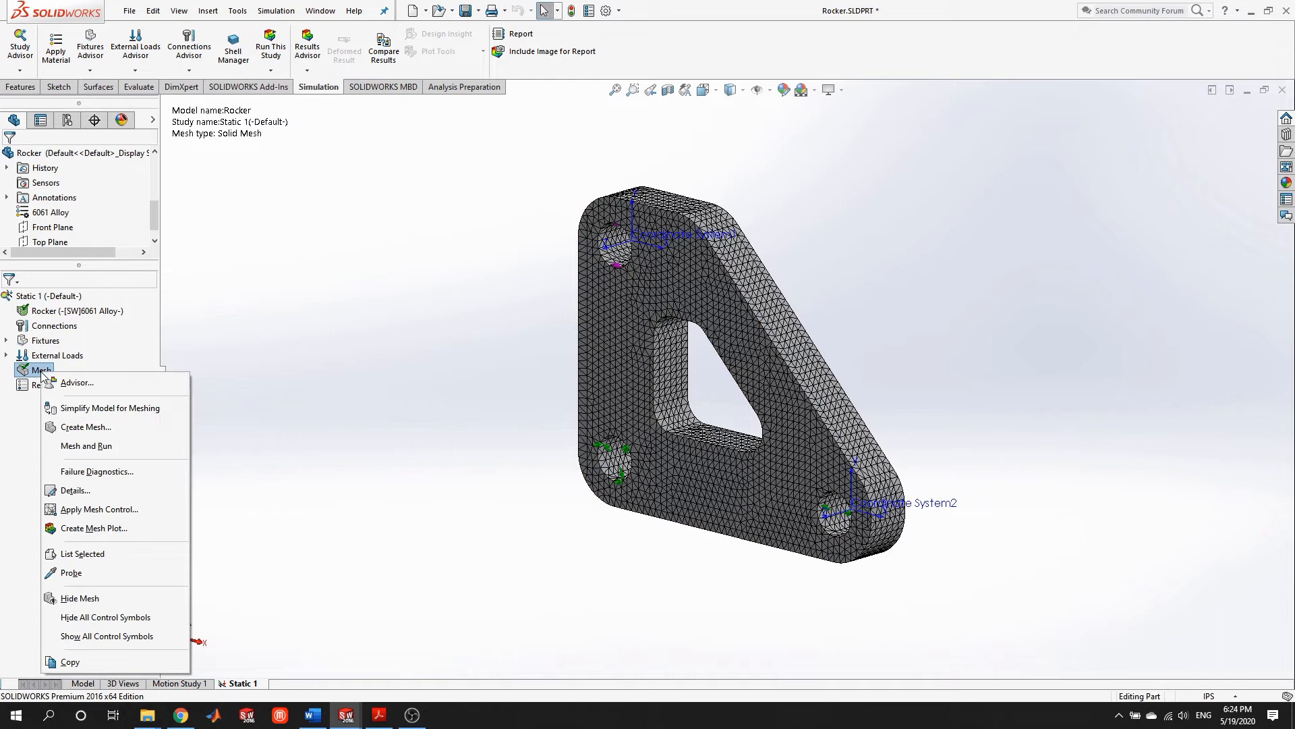
{"action": "left_click", "coordinate": [77, 427]}
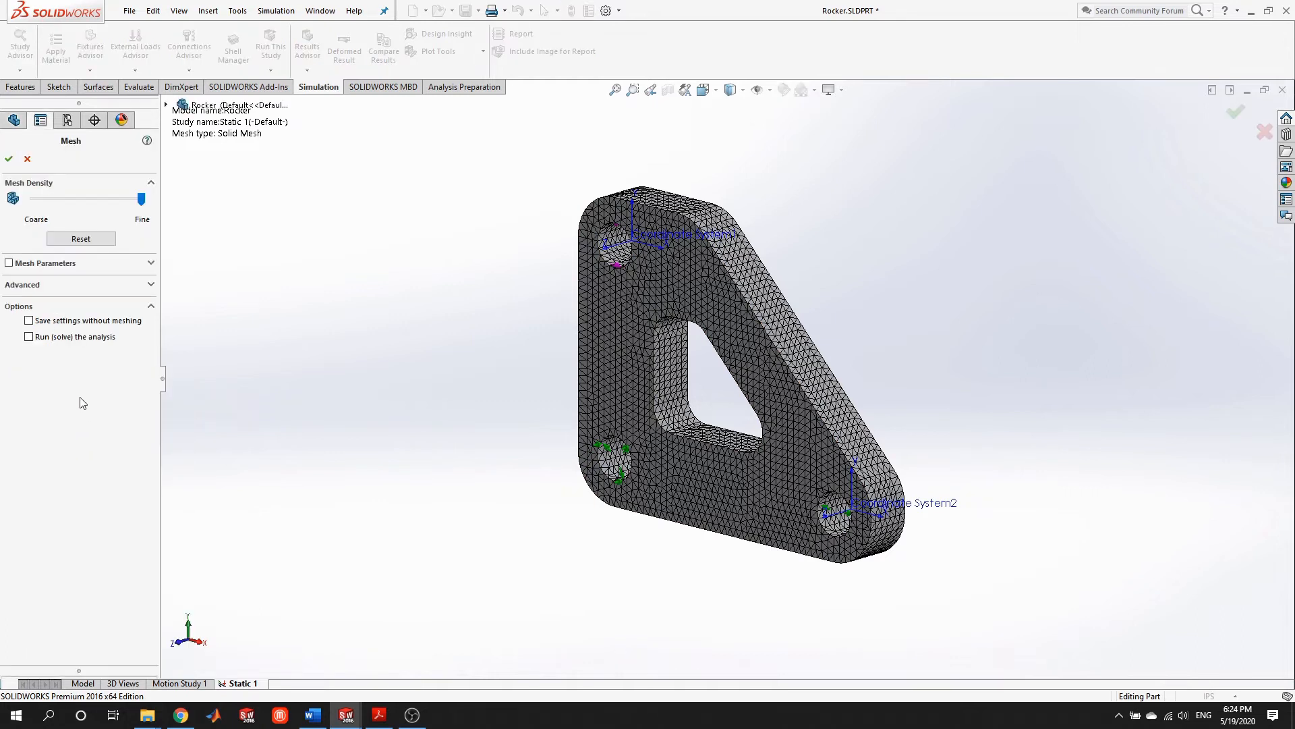
{"action": "left_click", "coordinate": [9, 263]}
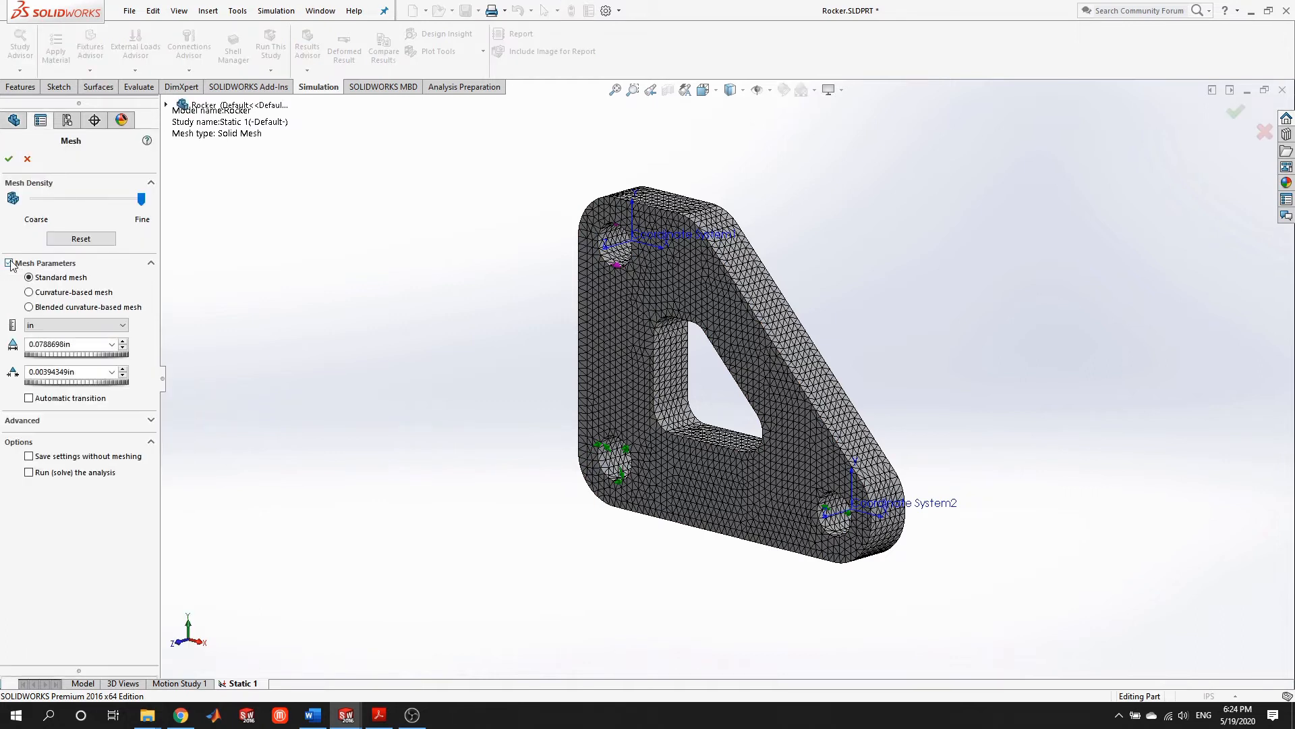
{"action": "left_click", "coordinate": [28, 158]}
Review the Mesh Control options for local refinement without applying a control to any face
{"action": "right_click", "coordinate": [38, 373]}
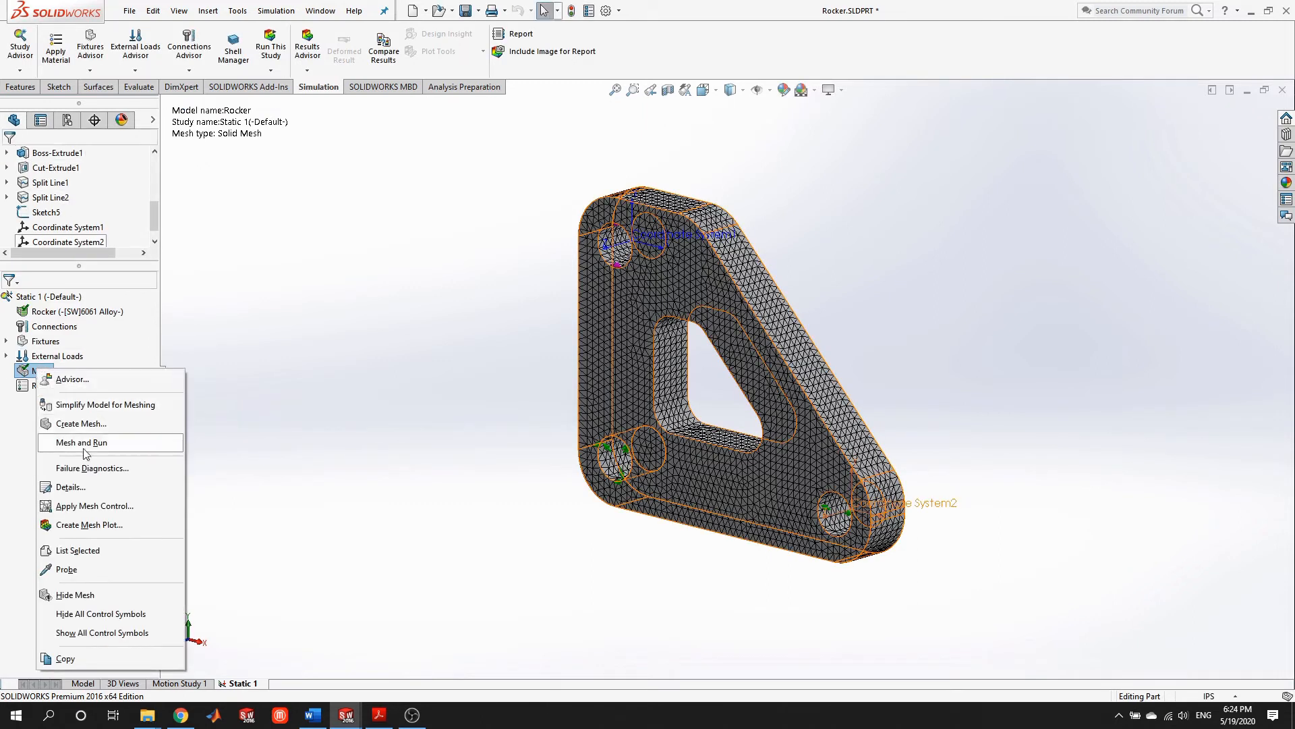
{"action": "left_click", "coordinate": [86, 507]}
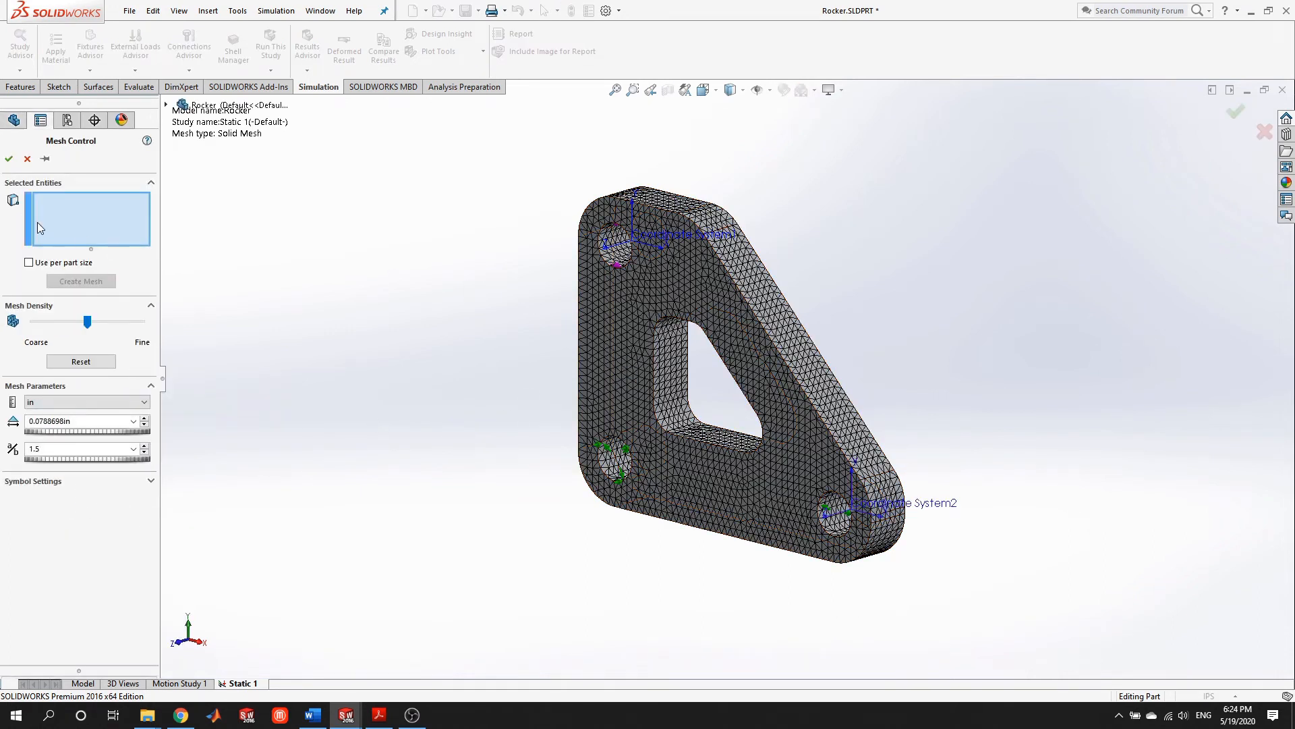
{"action": "scroll", "coordinate": [626, 394], "scroll_direction": "down", "scroll_amount": 5}
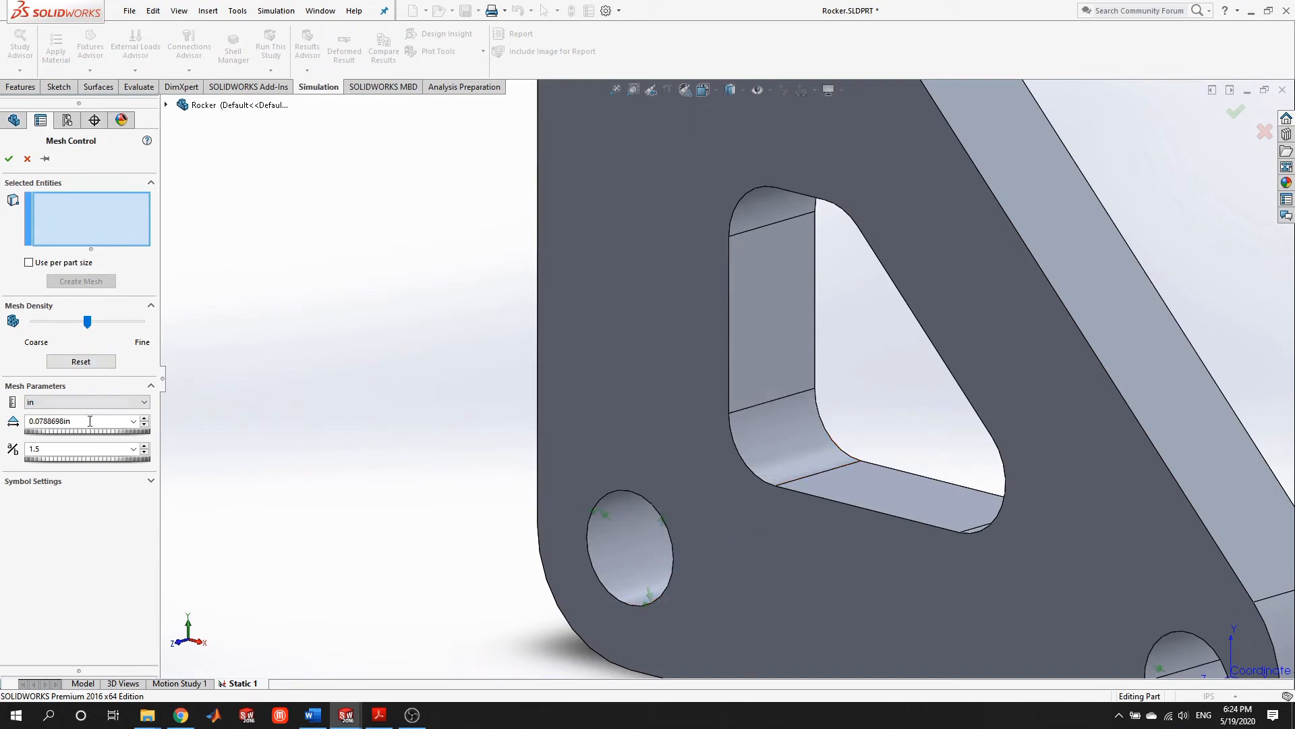
{"action": "scroll", "coordinate": [682, 401], "scroll_direction": "up", "scroll_amount": 4}
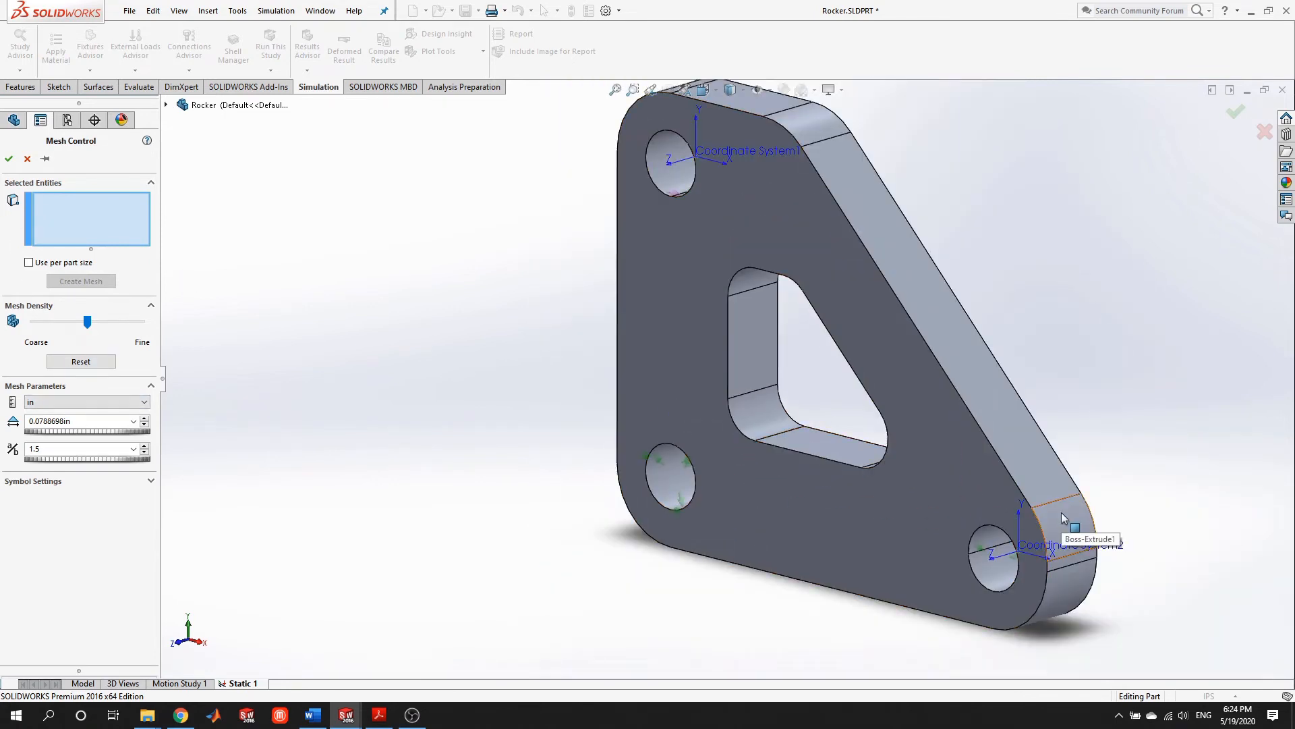
{"action": "scroll", "coordinate": [1056, 530], "scroll_direction": "up", "scroll_amount": 1}
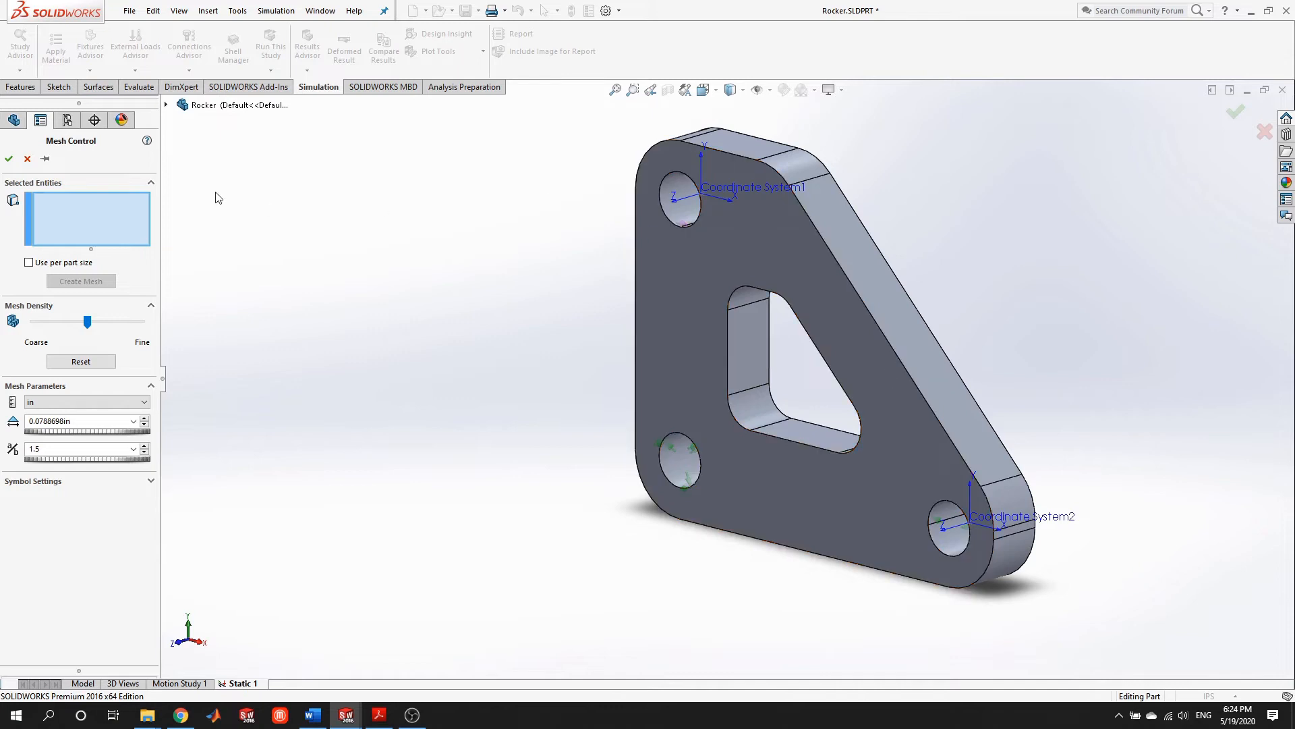
{"action": "left_click", "coordinate": [27, 158]}
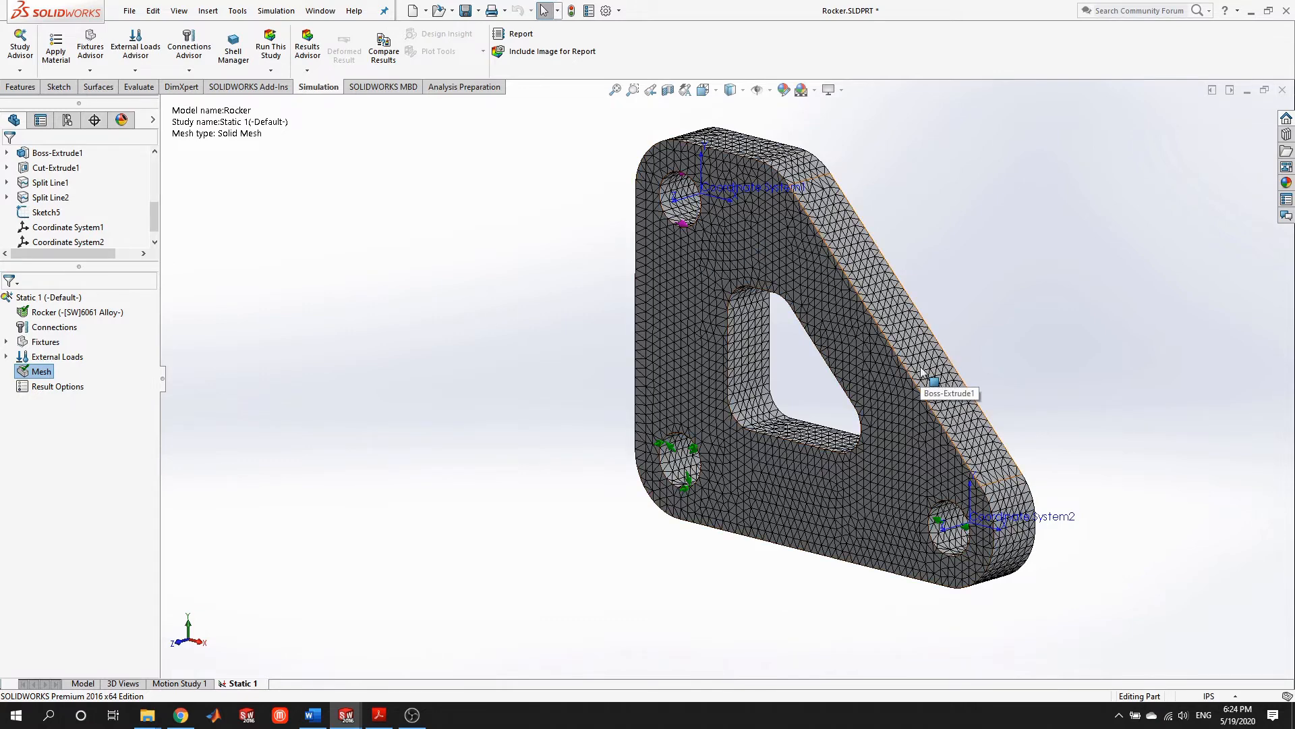
Examine the refined mesh around the split-line hole at Coordinate System2
{"action": "scroll", "coordinate": [966, 431], "scroll_direction": "up", "scroll_amount": 3}
{"action": "middle_click_drag", "start_coordinate": [966, 431], "coordinate": [865, 404]}
{"action": "scroll", "coordinate": [865, 403], "scroll_direction": "down", "scroll_amount": 2}
{"action": "scroll", "coordinate": [918, 542], "scroll_direction": "down", "scroll_amount": 5}
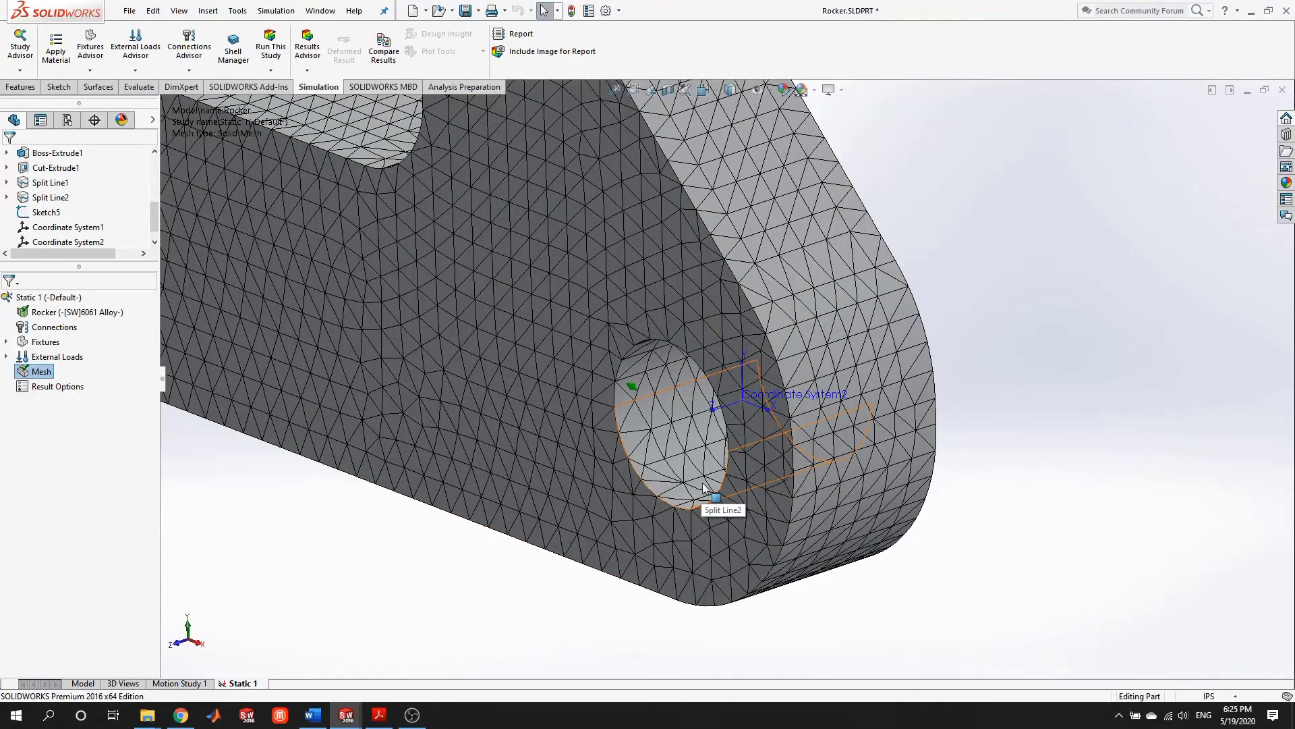
{"action": "scroll", "coordinate": [704, 487], "scroll_direction": "up", "scroll_amount": 5}
{"action": "middle_click_drag", "start_coordinate": [631, 369], "coordinate": [595, 282]}
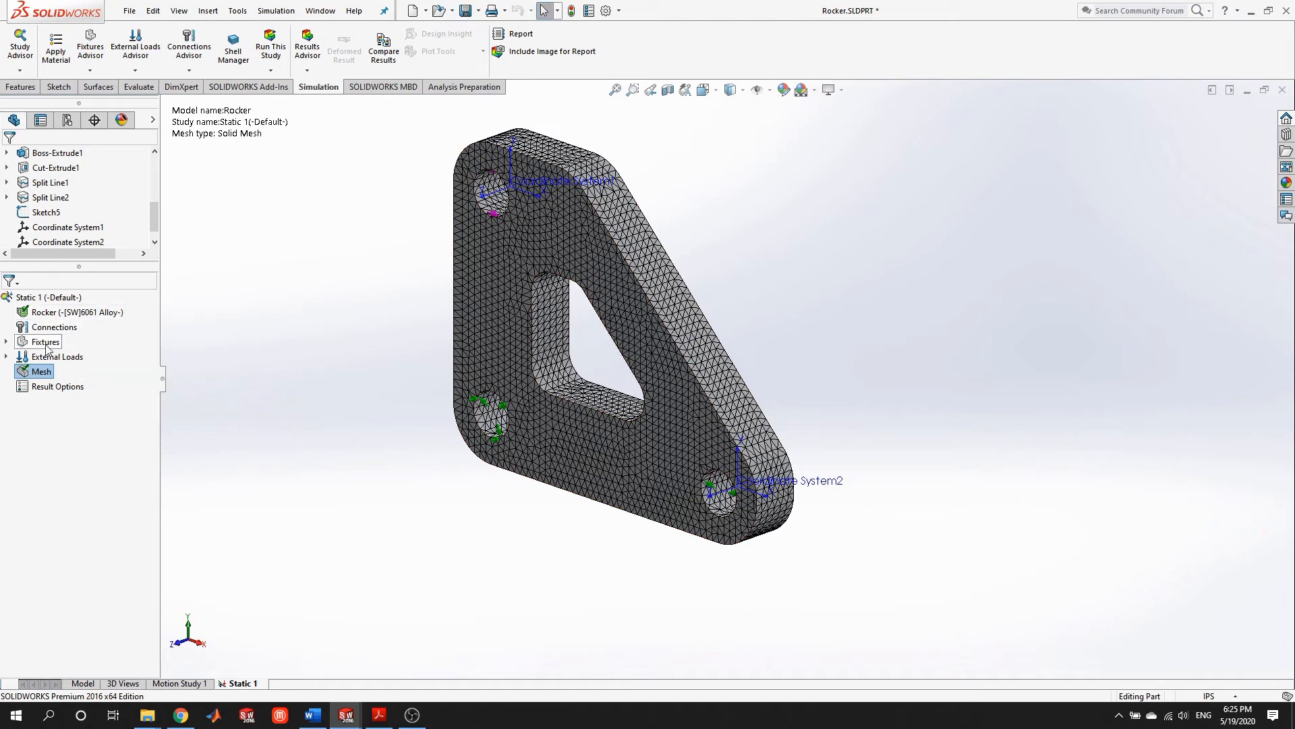
Check the fixtures and external loads of the Static 1 study, and run the analysis
{"action": "left_click", "coordinate": [6, 342]}
{"action": "left_click", "coordinate": [6, 343]}
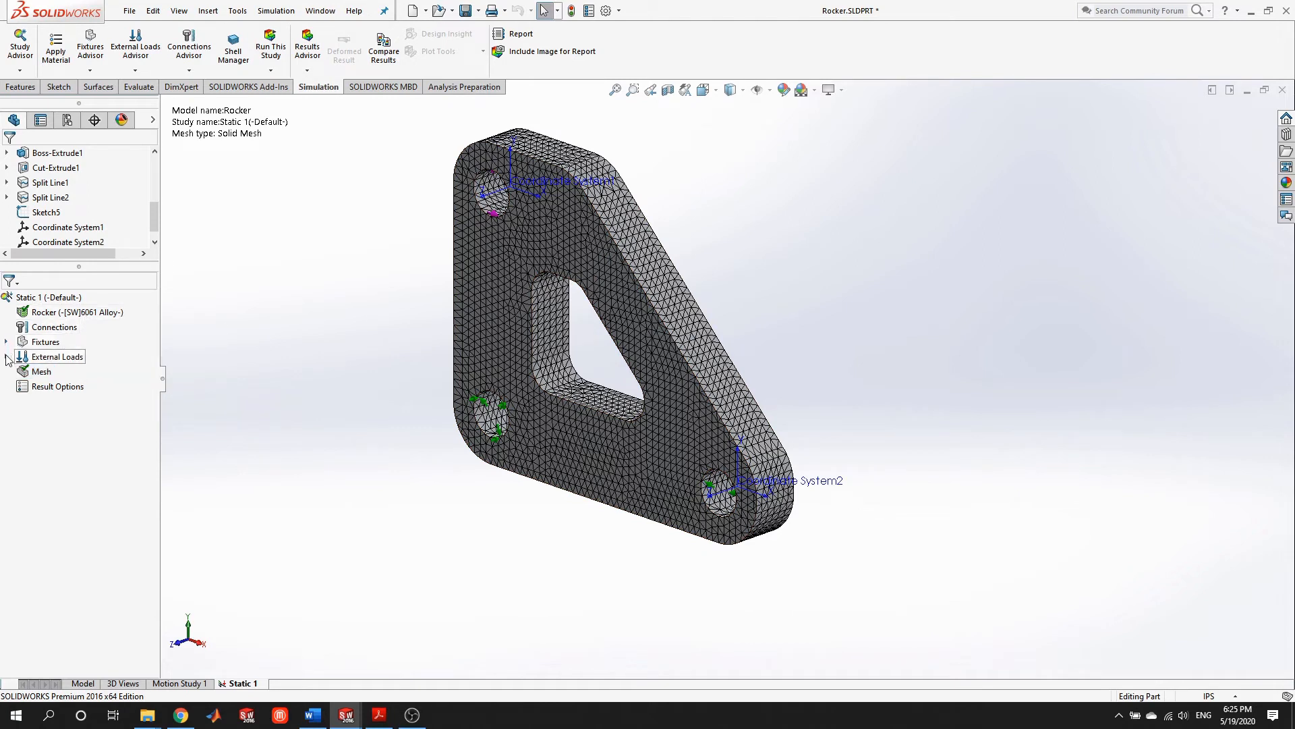
{"action": "left_click", "coordinate": [7, 357]}
{"action": "left_click", "coordinate": [6, 357]}
{"action": "left_click", "coordinate": [273, 54]}
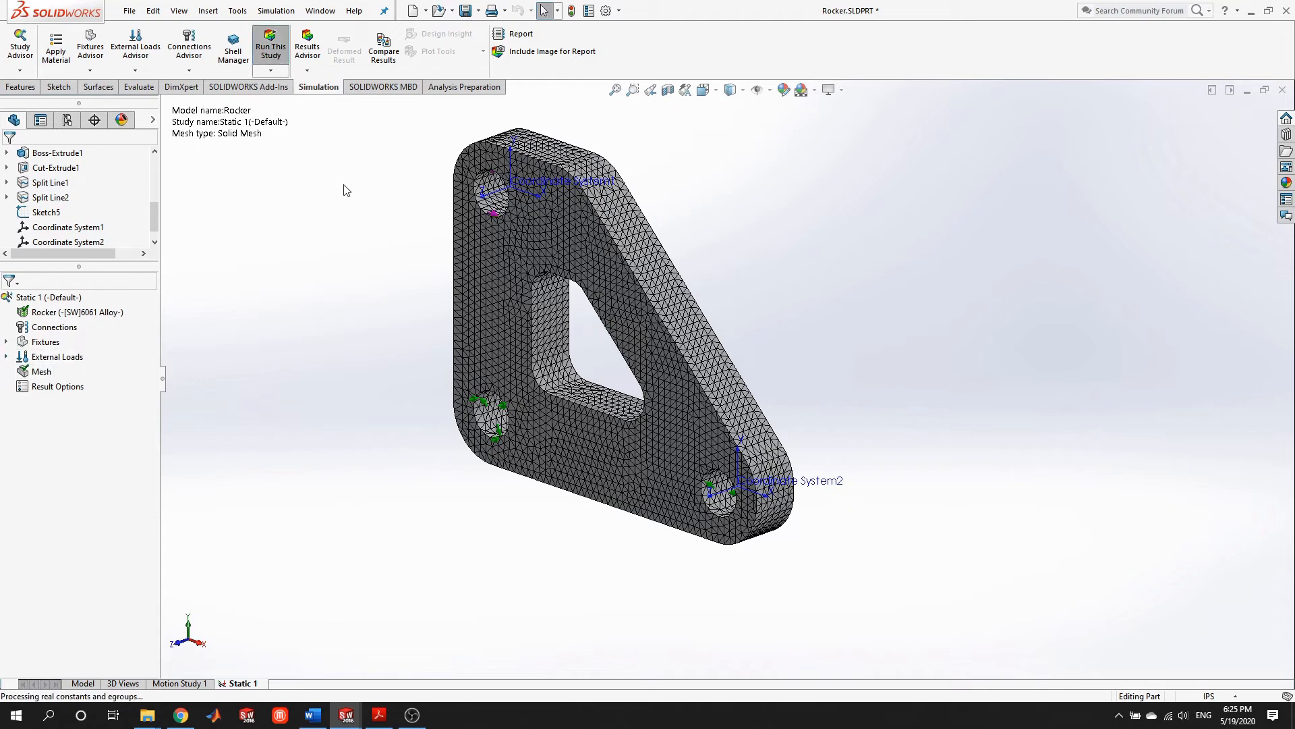
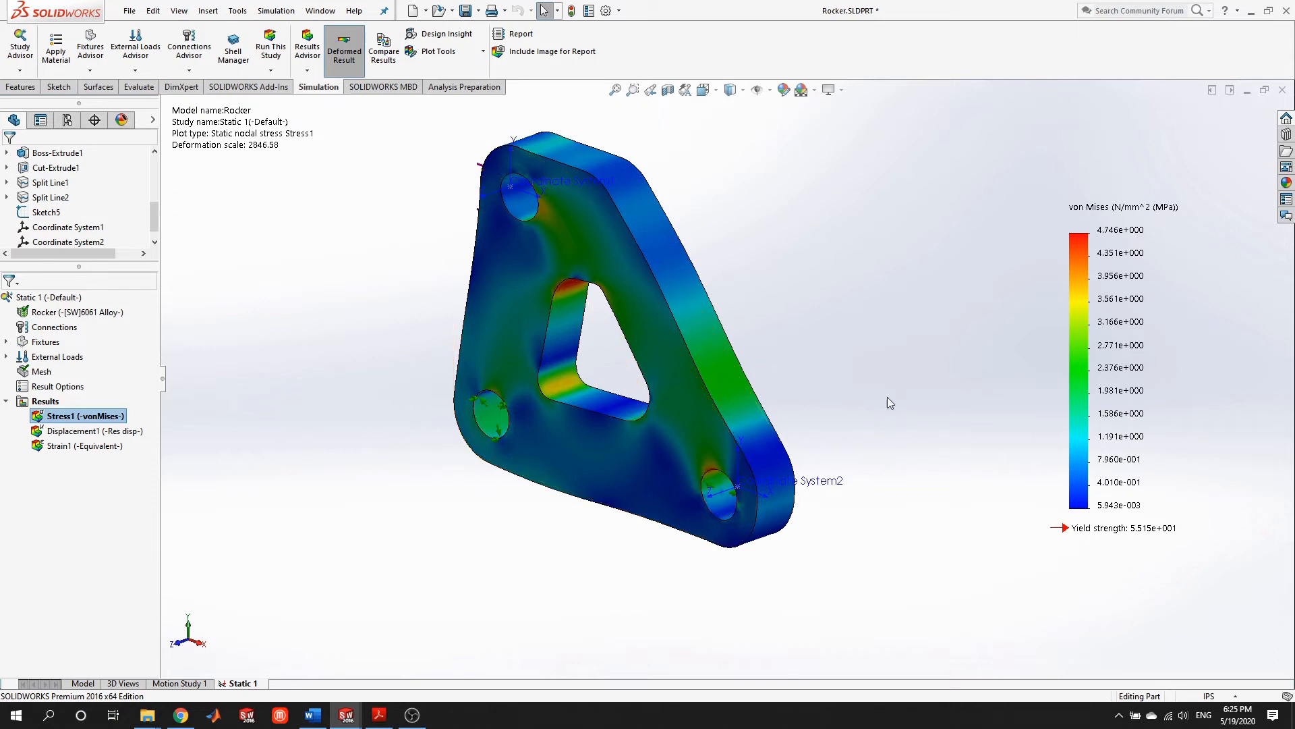
Animate the von Mises stress plot, inspect the deformation near the fixed hole, and close the animation
{"action": "right_click", "coordinate": [99, 419]}
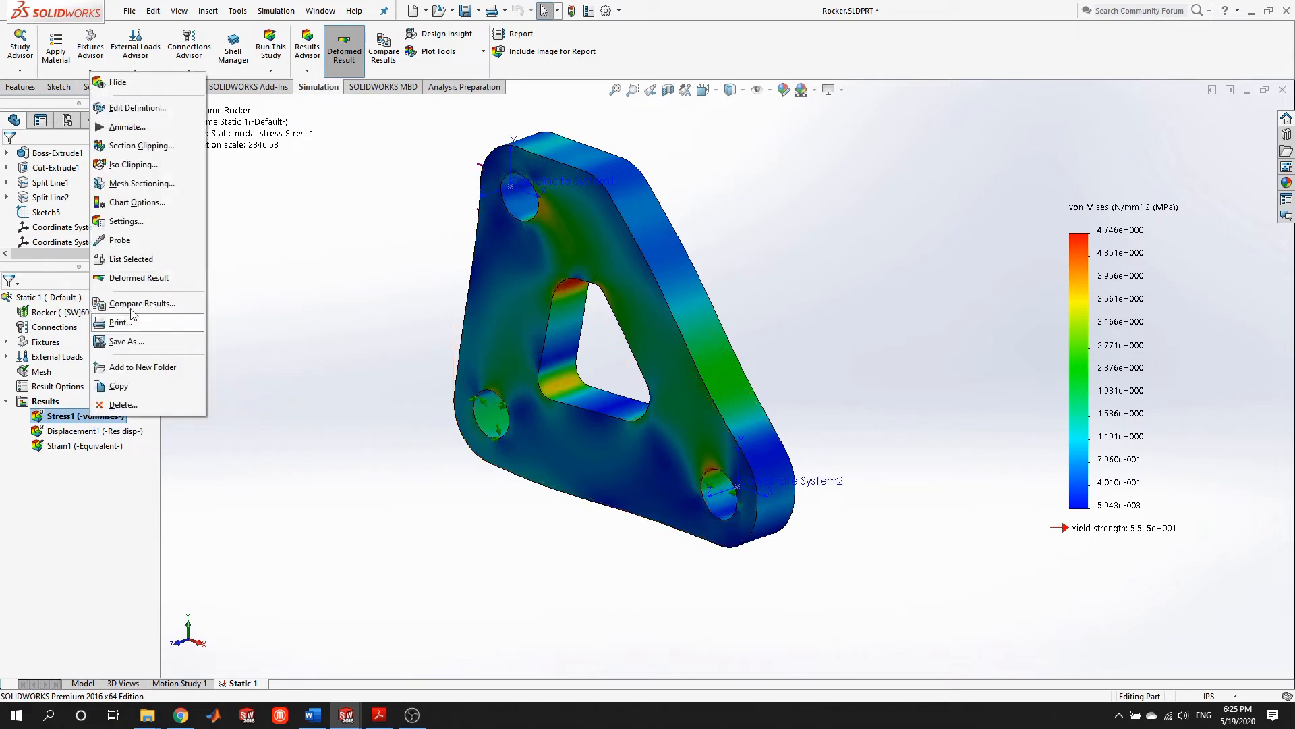
{"action": "left_click", "coordinate": [125, 126]}
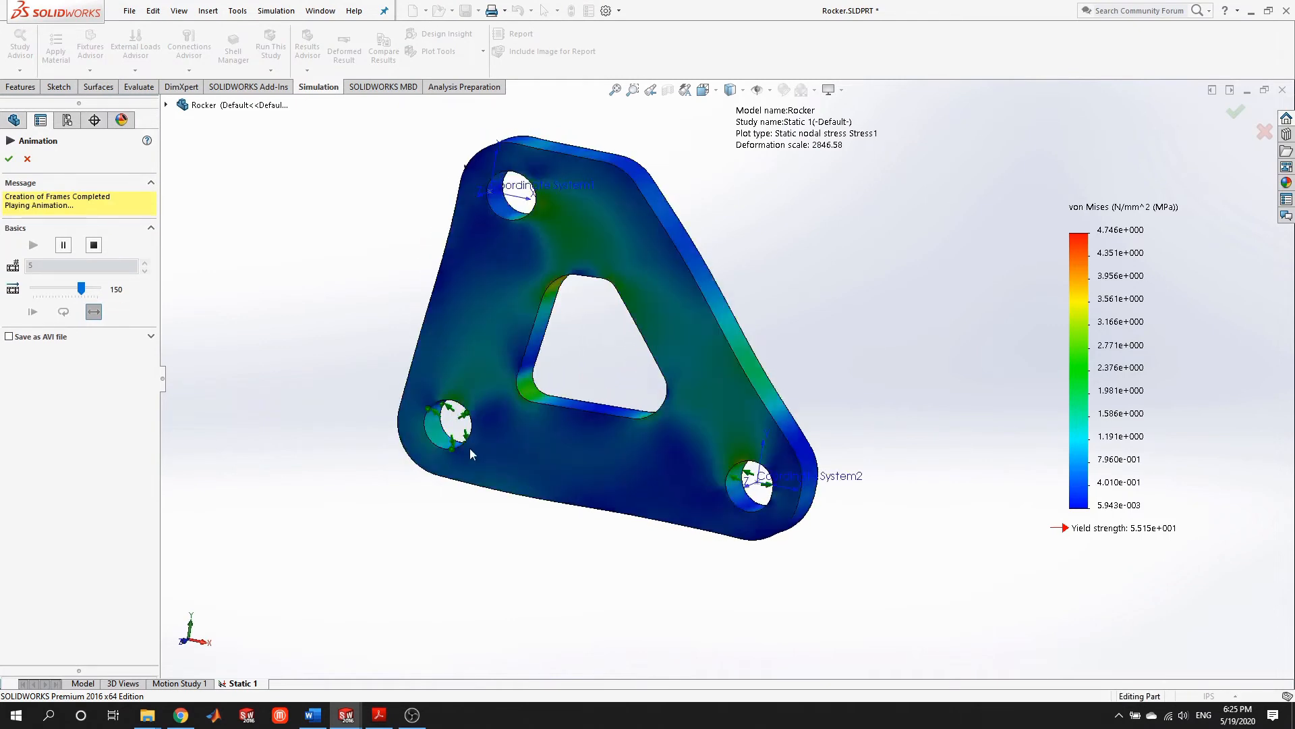
{"action": "scroll", "coordinate": [472, 439], "scroll_direction": "down", "scroll_amount": 10}
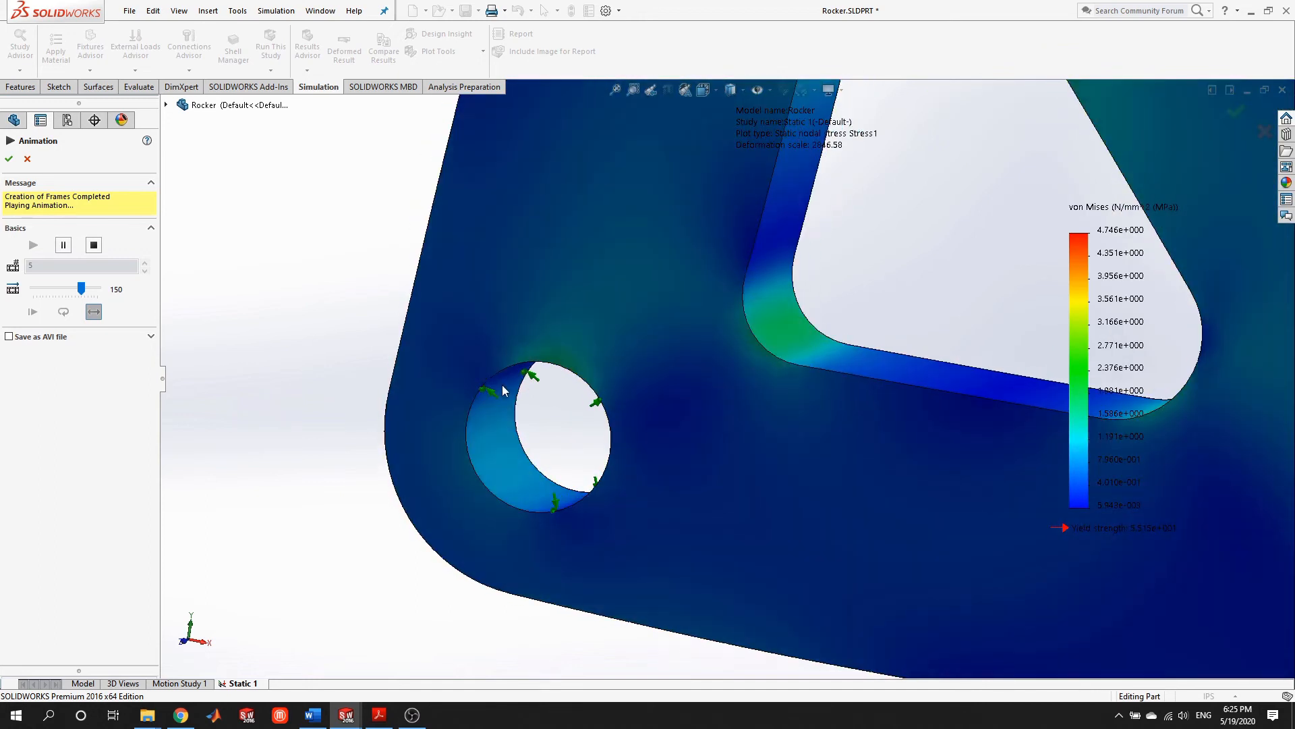
{"action": "scroll", "coordinate": [789, 341], "scroll_direction": "up", "scroll_amount": 10}
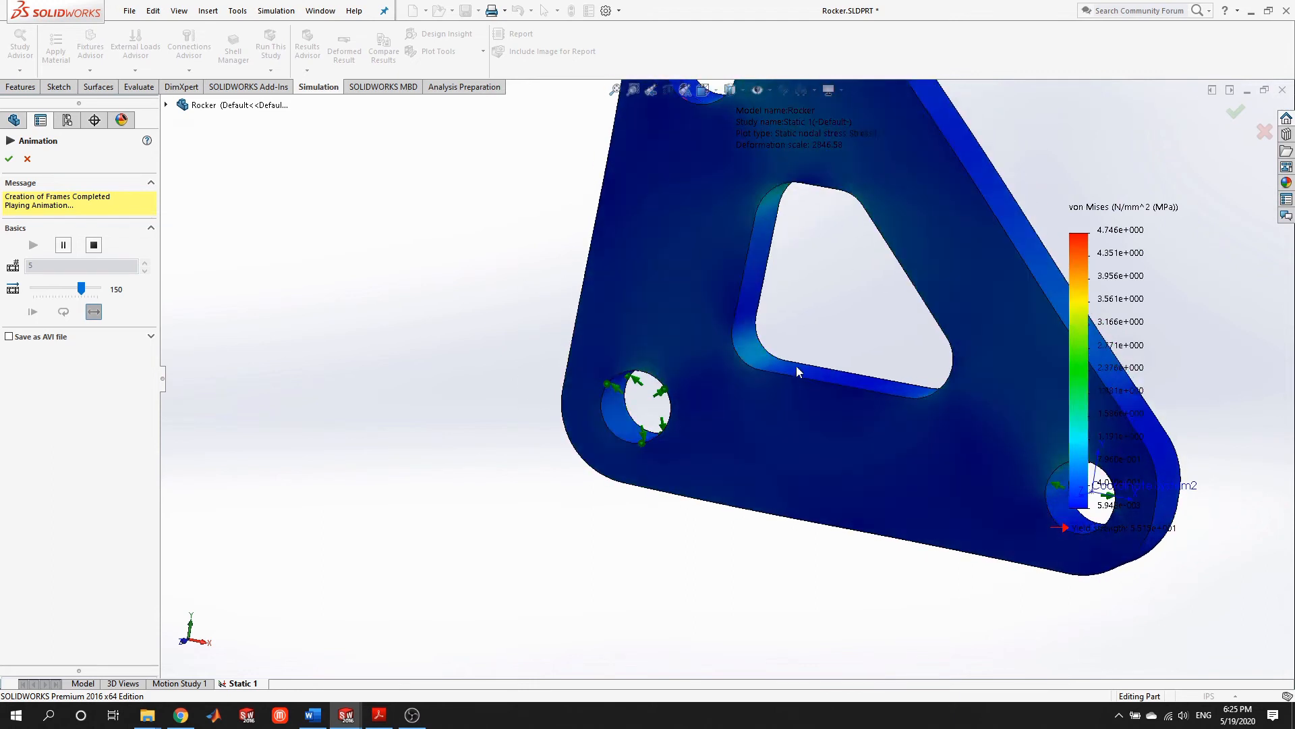
{"action": "scroll", "coordinate": [796, 366], "scroll_direction": "up", "scroll_amount": 5}
{"action": "middle_click_drag", "start_coordinate": [864, 352], "coordinate": [834, 353]}
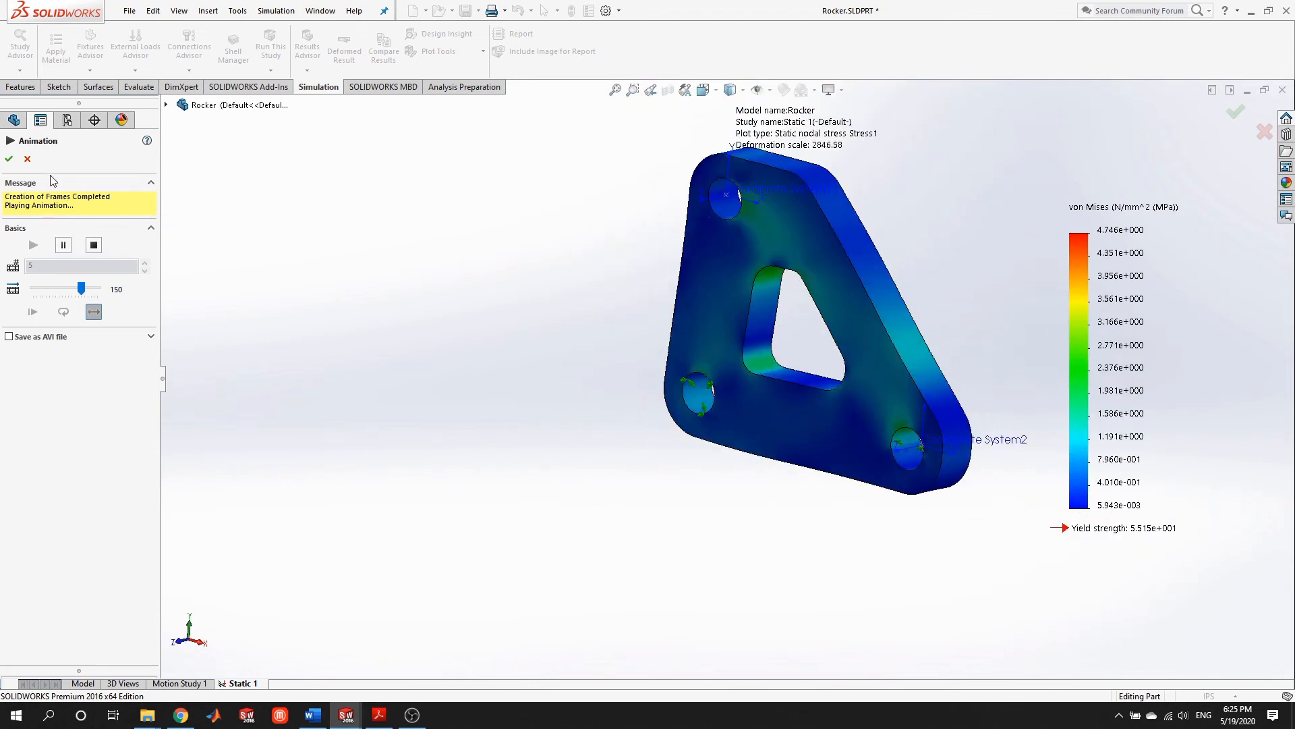
{"action": "left_click", "coordinate": [9, 159]}
Examine the von Mises stress concentrations at the triangular cutout's upper corners and at the upper and right-hand holes
{"action": "scroll", "coordinate": [799, 330], "scroll_direction": "down", "scroll_amount": 3}
{"action": "scroll", "coordinate": [805, 301], "scroll_direction": "up", "scroll_amount": 3}
{"action": "middle_click_drag", "start_coordinate": [805, 296], "coordinate": [769, 199]}
{"action": "scroll", "coordinate": [766, 347], "scroll_direction": "down", "scroll_amount": 3}
{"action": "scroll", "coordinate": [767, 347], "scroll_direction": "down", "scroll_amount": 3}
{"action": "scroll", "coordinate": [945, 516], "scroll_direction": "up", "scroll_amount": 5}
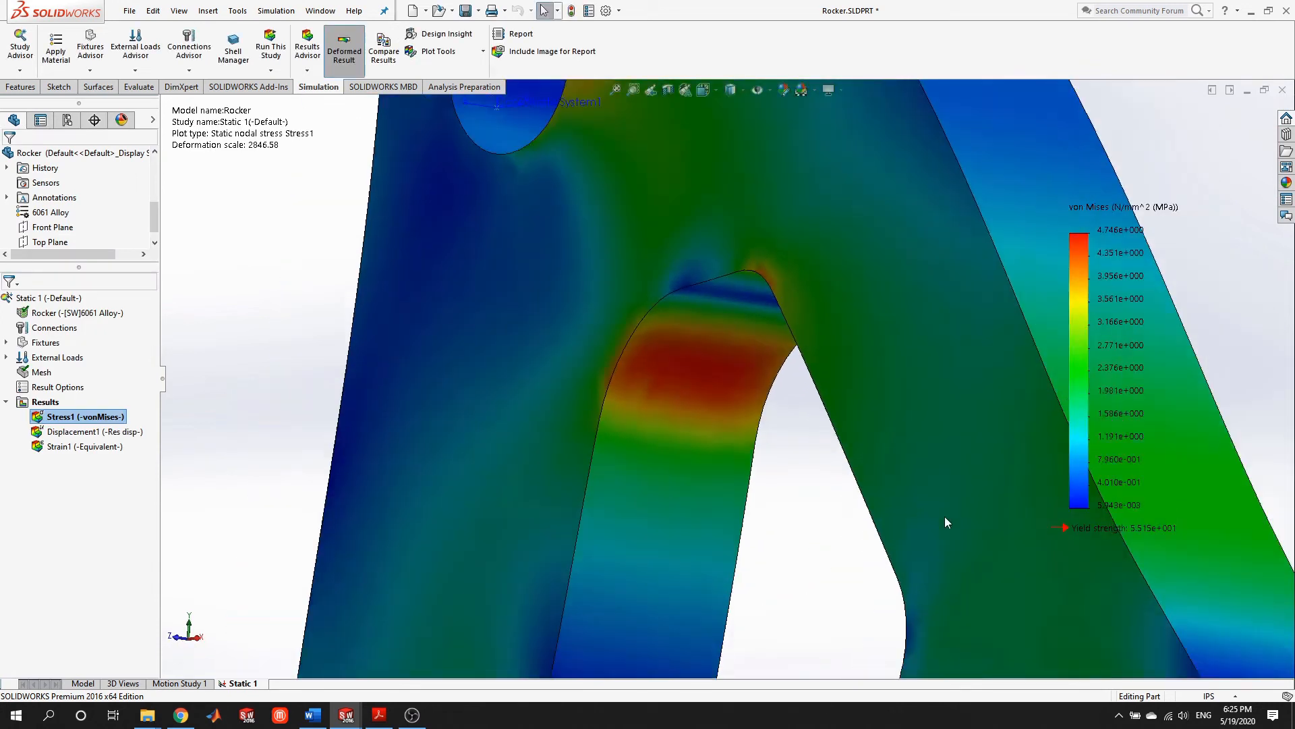
{"action": "scroll", "coordinate": [937, 586], "scroll_direction": "down", "scroll_amount": 4}
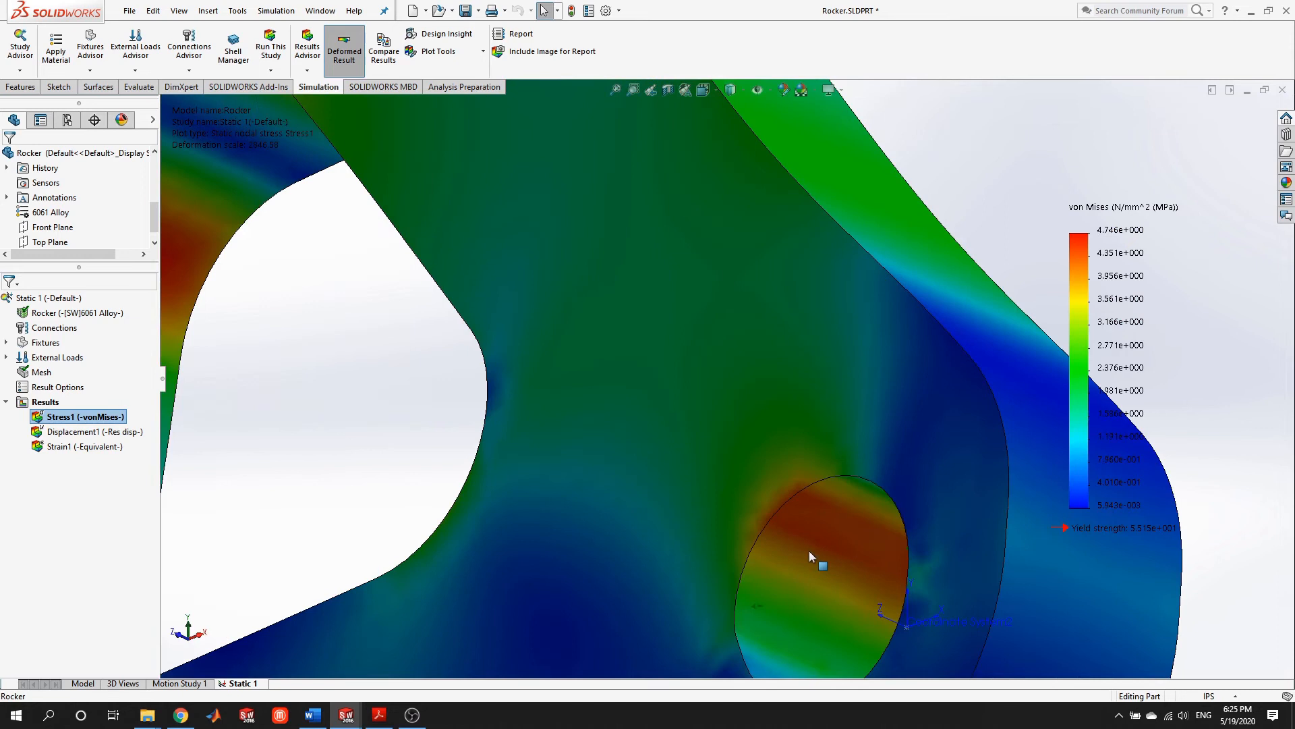
{"action": "scroll", "coordinate": [729, 405], "scroll_direction": "up", "scroll_amount": 3}
{"action": "scroll", "coordinate": [548, 355], "scroll_direction": "up", "scroll_amount": 3}
{"action": "middle_click_drag", "start_coordinate": [548, 354], "coordinate": [522, 290]}
{"action": "scroll", "coordinate": [607, 282], "scroll_direction": "down", "scroll_amount": 3}
{"action": "middle_click_drag", "start_coordinate": [607, 282], "coordinate": [746, 414]}
{"action": "scroll", "coordinate": [706, 359], "scroll_direction": "down", "scroll_amount": 3}
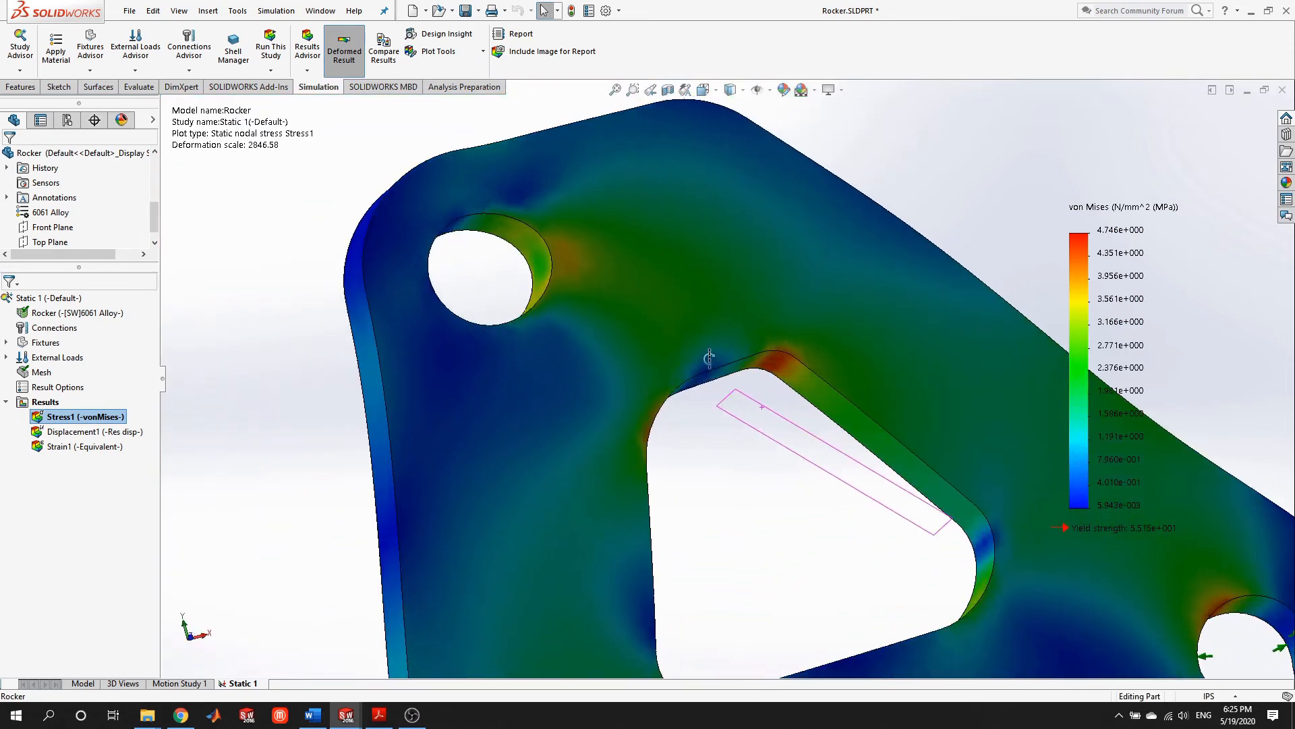
{"action": "scroll", "coordinate": [673, 477], "scroll_direction": "down", "scroll_amount": 2}
{"action": "scroll", "coordinate": [714, 477], "scroll_direction": "up", "scroll_amount": 6}
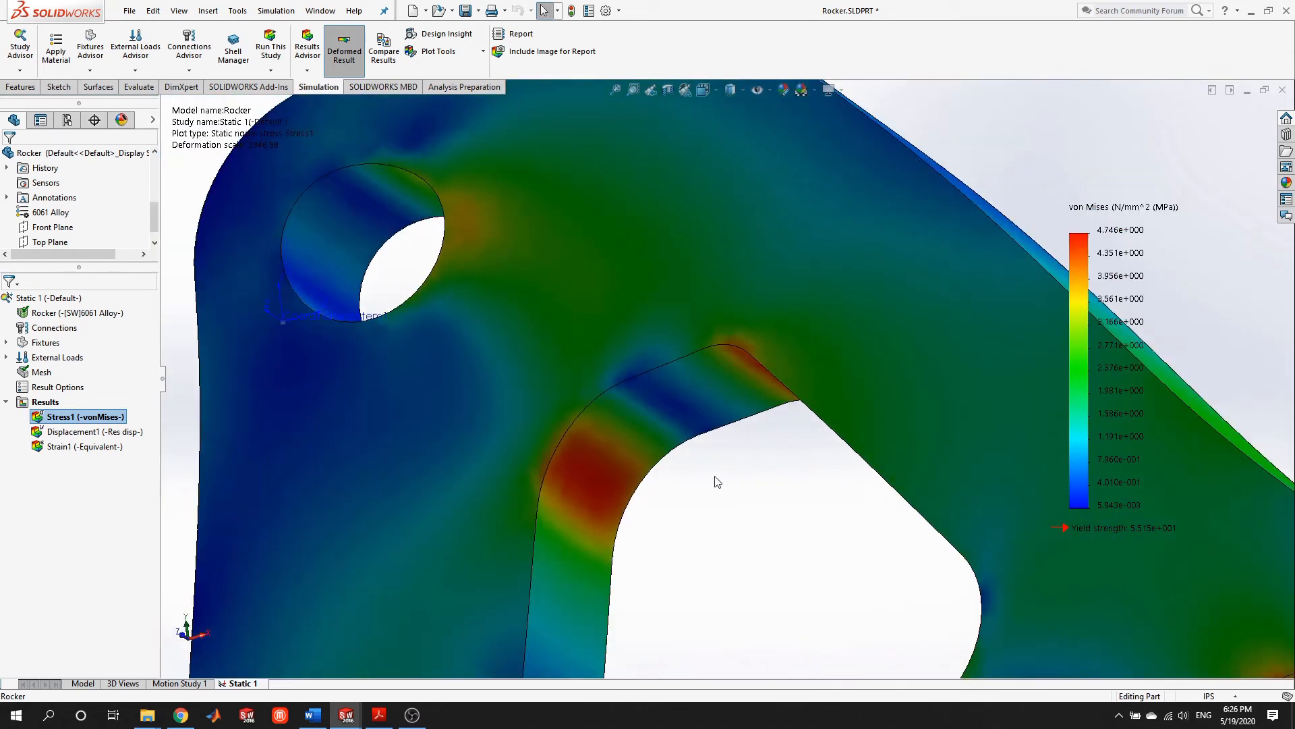
Examine the von Mises stress distribution on the inner surface and rim of the lower-left fixed hole
{"action": "scroll", "coordinate": [633, 477], "scroll_direction": "down", "scroll_amount": 10}
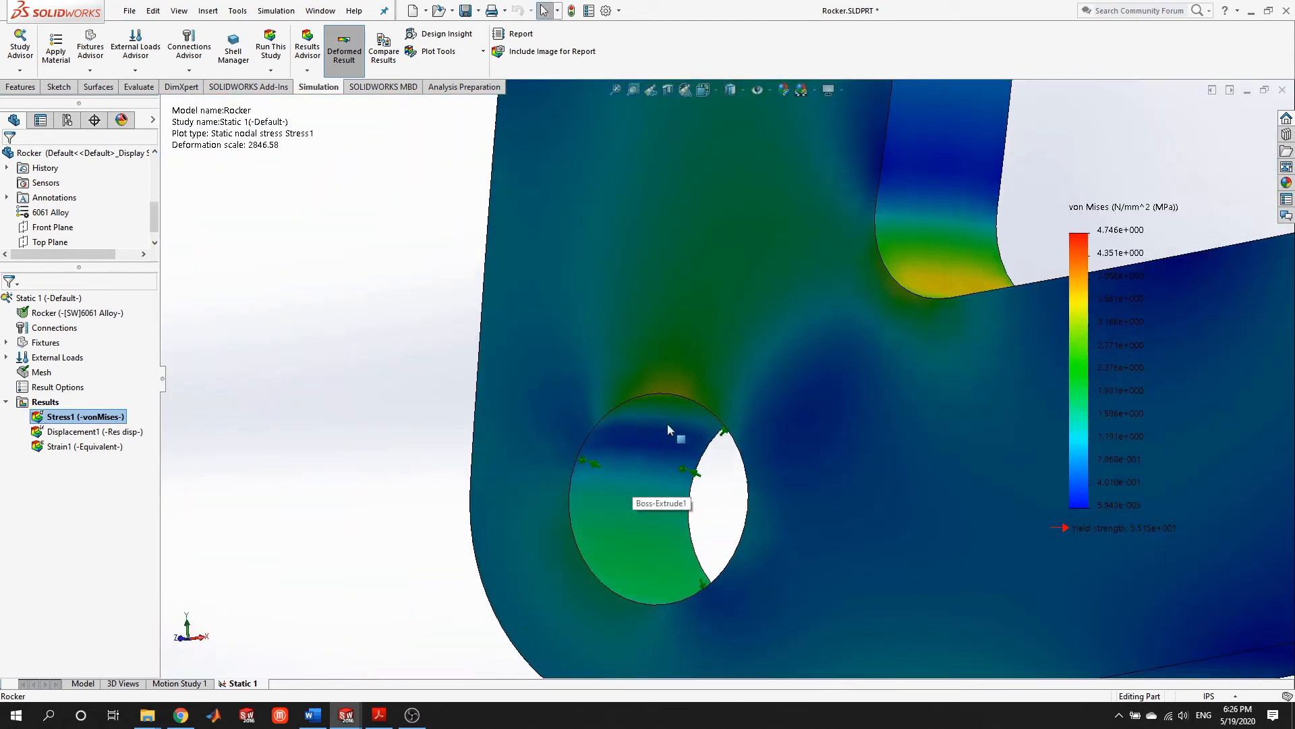
{"action": "scroll", "coordinate": [651, 426], "scroll_direction": "down", "scroll_amount": 2}
{"action": "scroll", "coordinate": [680, 472], "scroll_direction": "up", "scroll_amount": 1}
{"action": "mouse_move", "coordinate": [682, 509]}
{"action": "middle_mouse_down"}
{"action": "mouse_move", "coordinate": [695, 481]}
{"action": "mouse_move", "coordinate": [670, 495]}
{"action": "middle_mouse_up"}
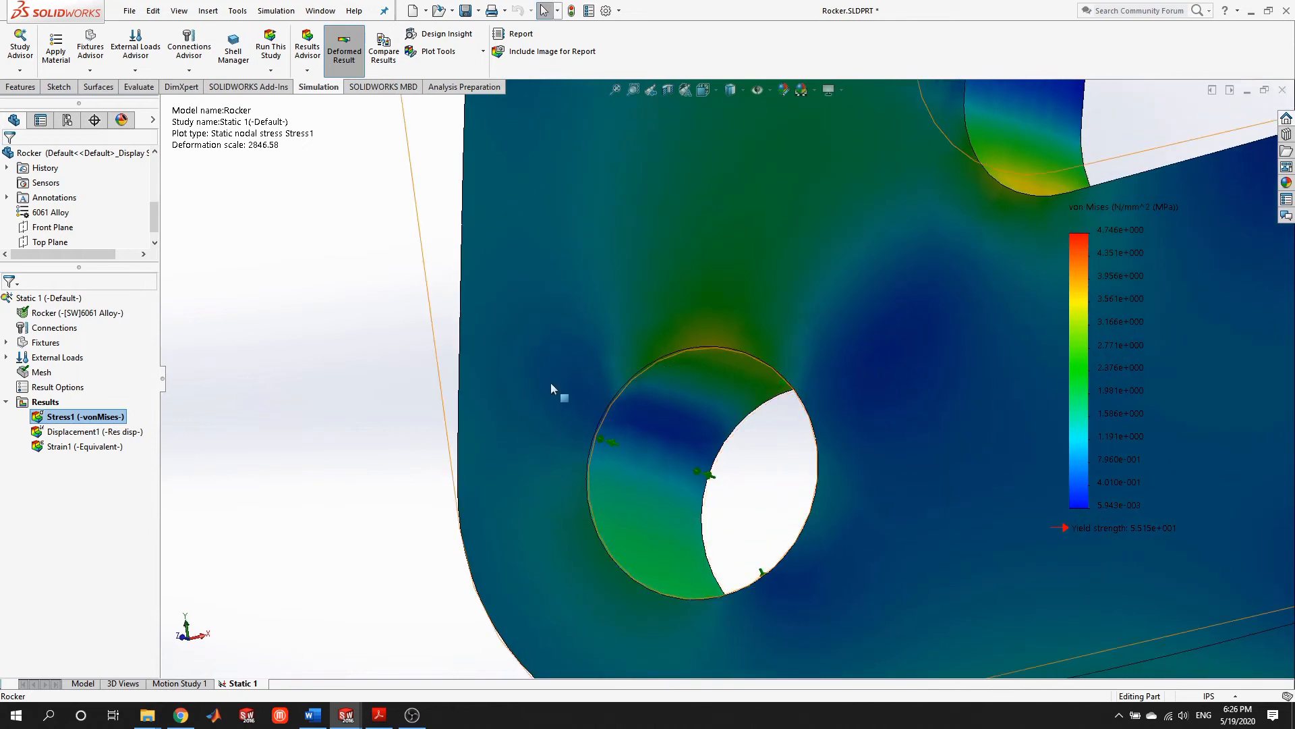
{"action": "scroll", "coordinate": [714, 394], "scroll_direction": "down", "scroll_amount": 2}
{"action": "middle_click_drag", "start_coordinate": [715, 395], "coordinate": [890, 347]}
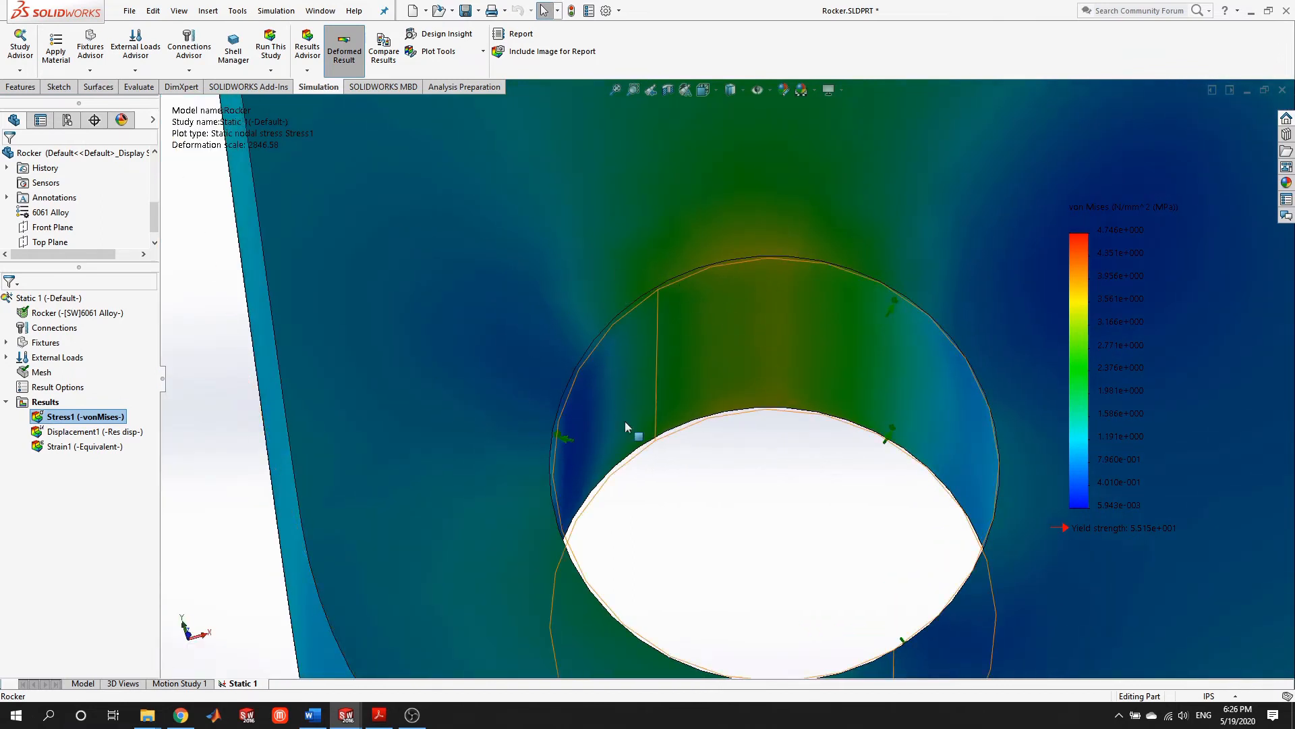
{"action": "scroll", "coordinate": [788, 330], "scroll_direction": "up", "scroll_amount": 10}
{"action": "middle_click_drag", "start_coordinate": [823, 297], "coordinate": [795, 344]}
{"action": "scroll", "coordinate": [718, 341], "scroll_direction": "down", "scroll_amount": 3}
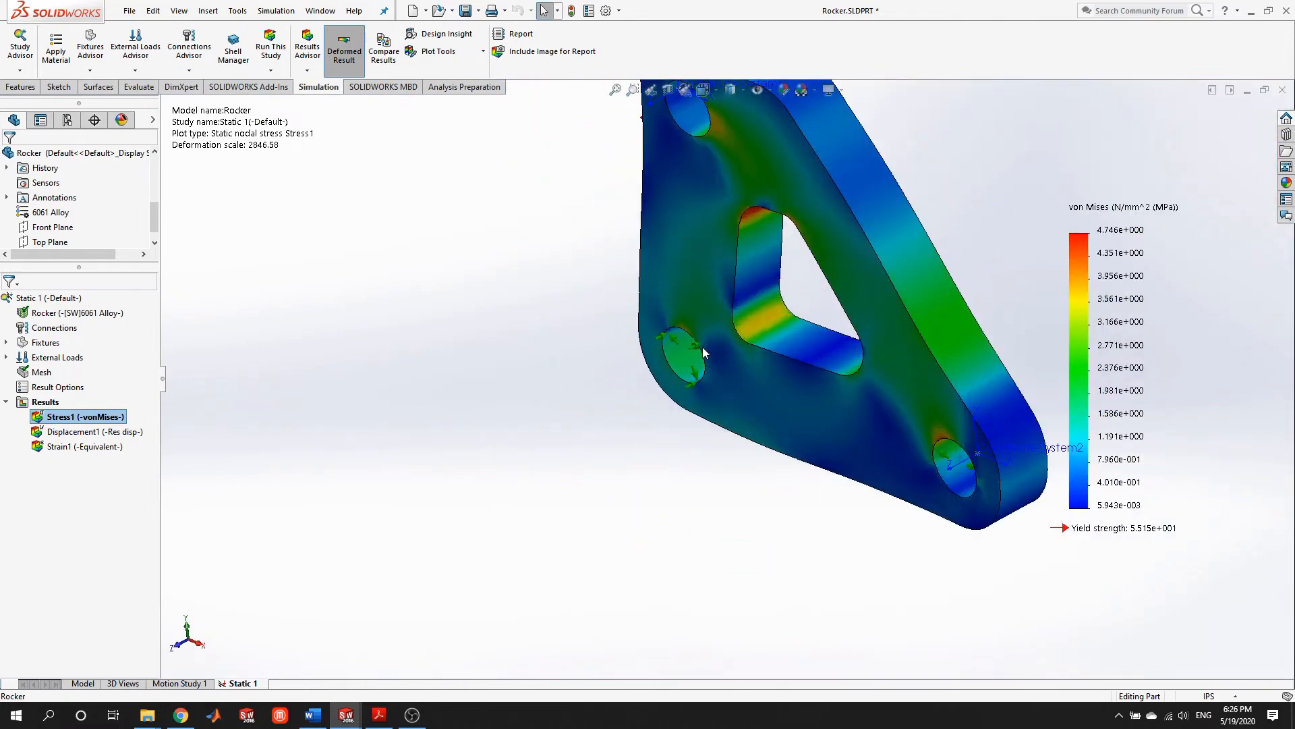
Suppress both On Cylindrical Faces fixtures in the Static 1 study
{"action": "left_click", "coordinate": [6, 342]}
{"action": "left_click", "coordinate": [60, 357]}
{"action": "right_click", "coordinate": [71, 357]}
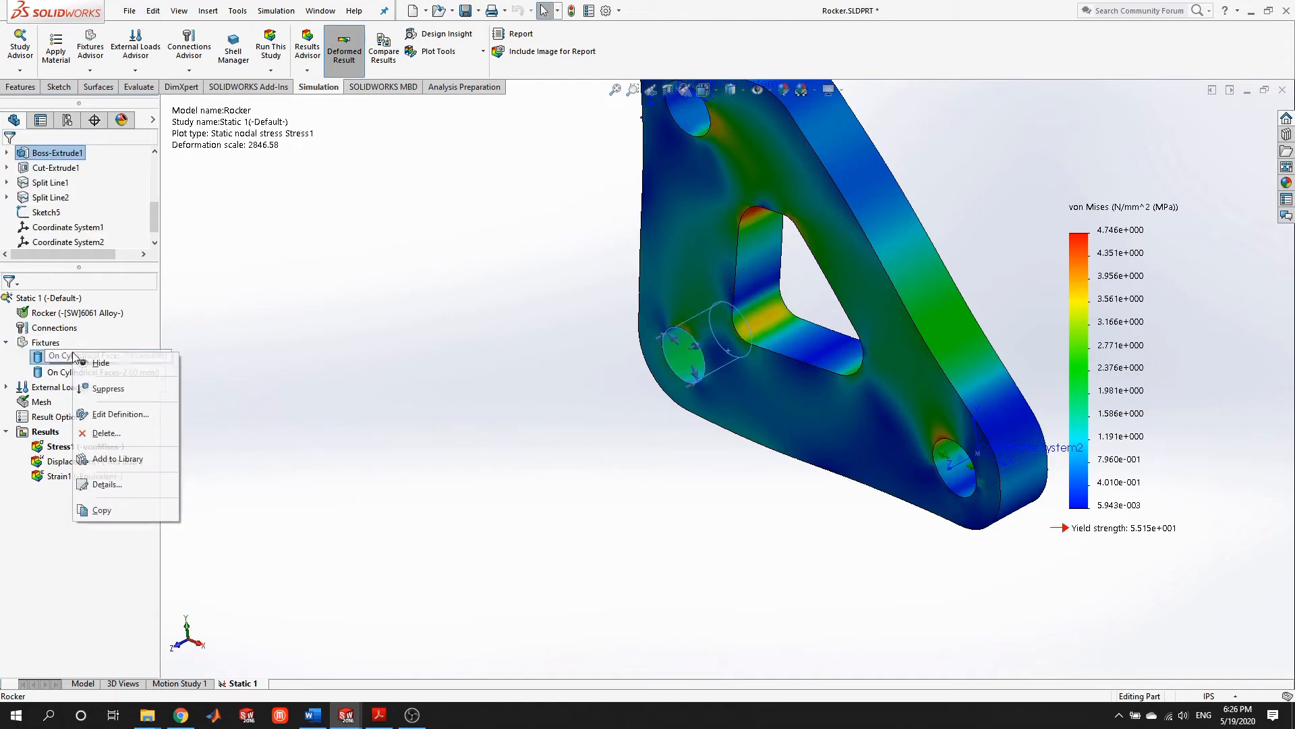
{"action": "left_click", "coordinate": [108, 388]}
{"action": "right_click", "coordinate": [94, 372]}
{"action": "left_click", "coordinate": [116, 407]}
Apply a Fixed Geometry fixture to the inner face of the rocker's lower-left hole and rerun the study
{"action": "right_click", "coordinate": [42, 342]}
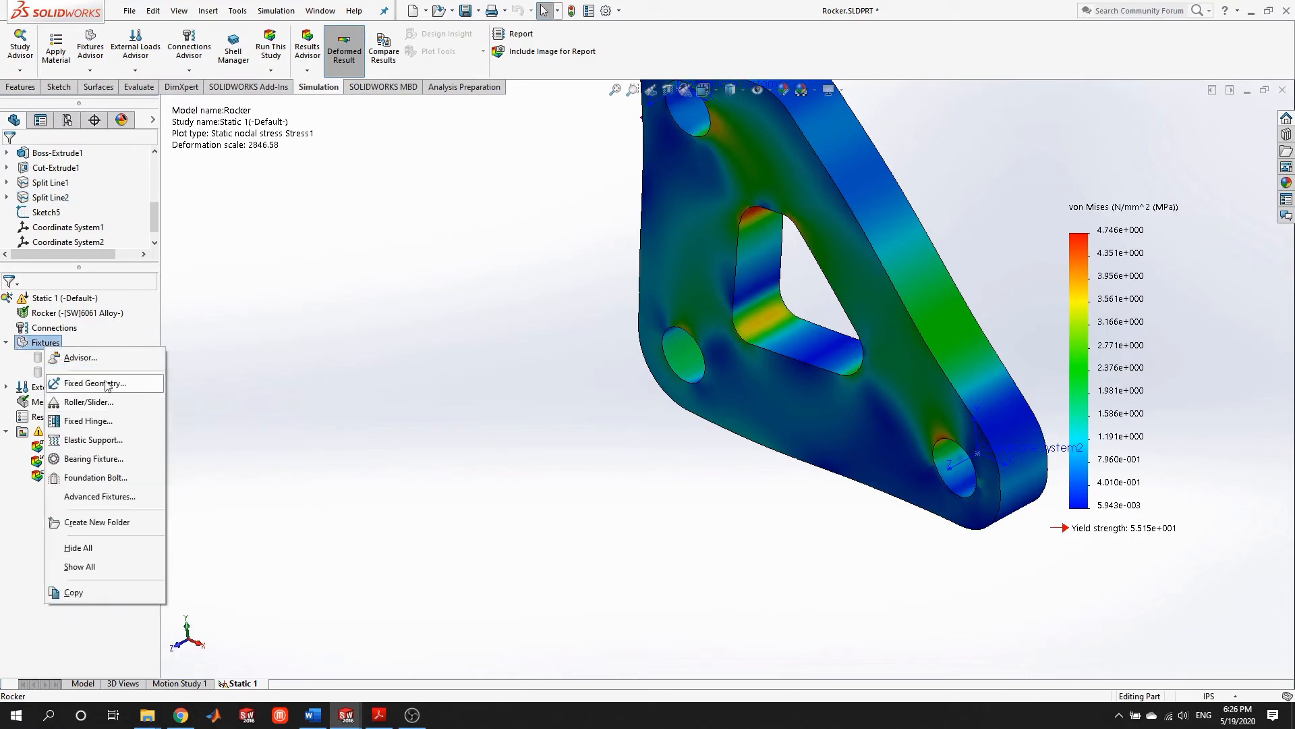
{"action": "left_click", "coordinate": [689, 346]}
{"action": "scroll", "coordinate": [700, 371], "scroll_direction": "down", "scroll_amount": 5}
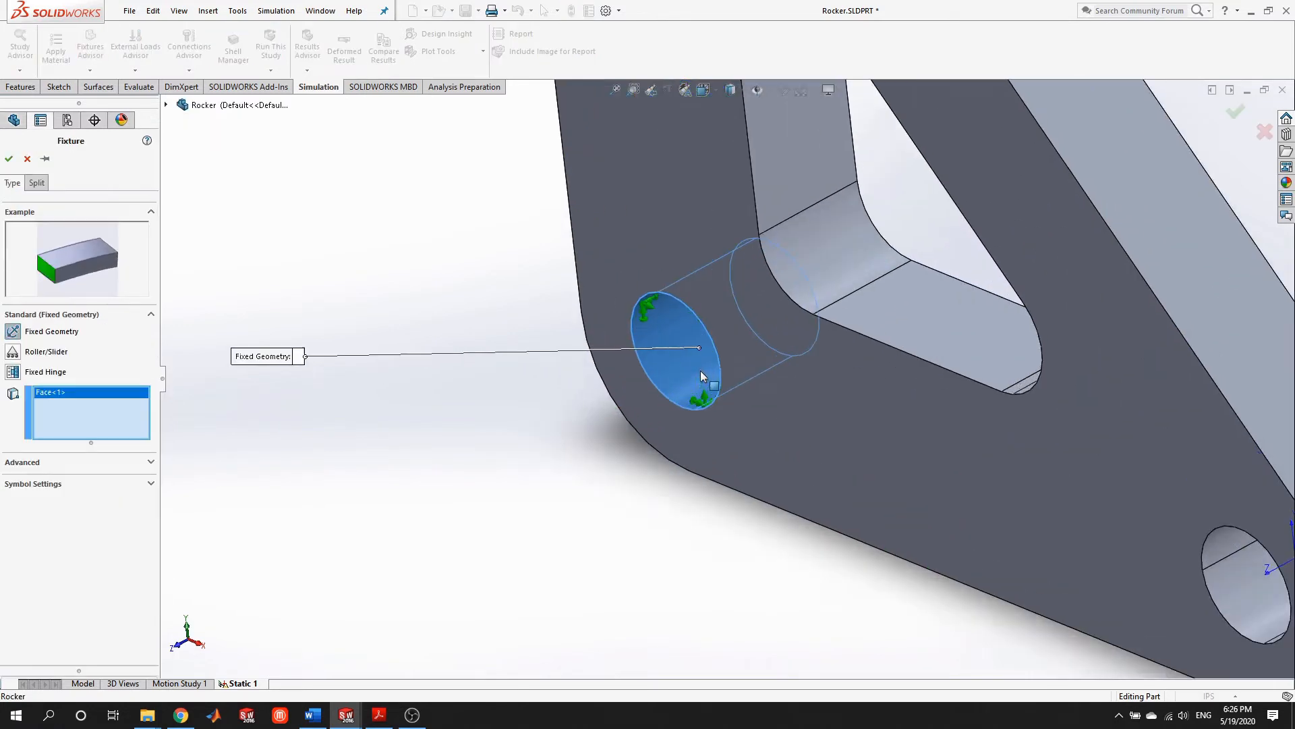
{"action": "scroll", "coordinate": [702, 357], "scroll_direction": "up", "scroll_amount": 6}
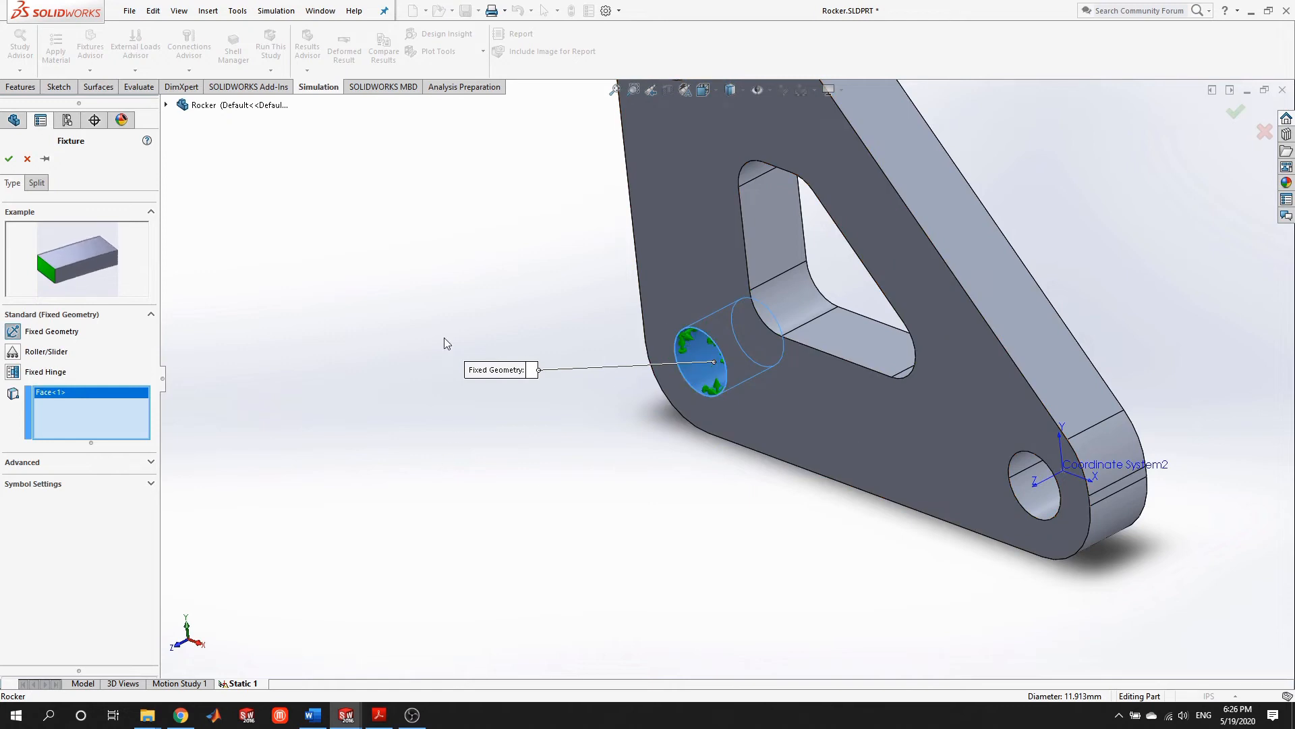
{"action": "left_click", "coordinate": [8, 159]}
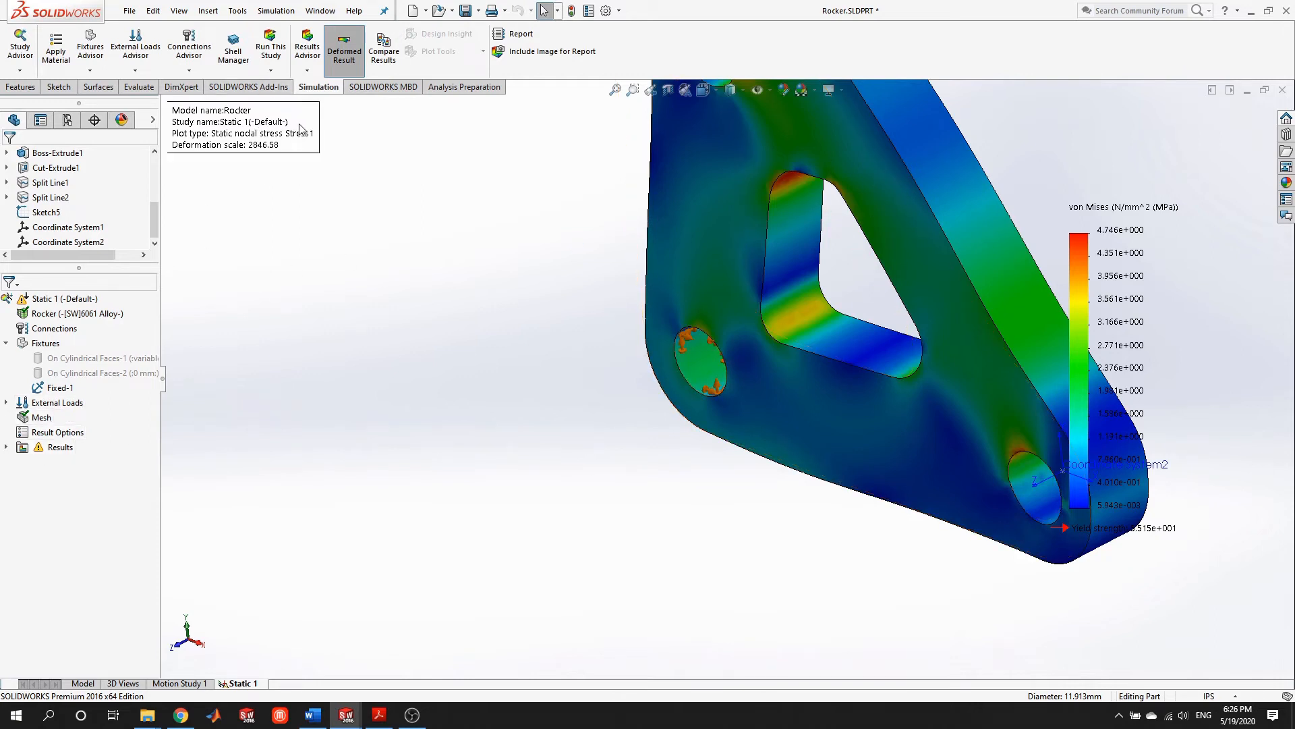
{"action": "left_click", "coordinate": [271, 52]}
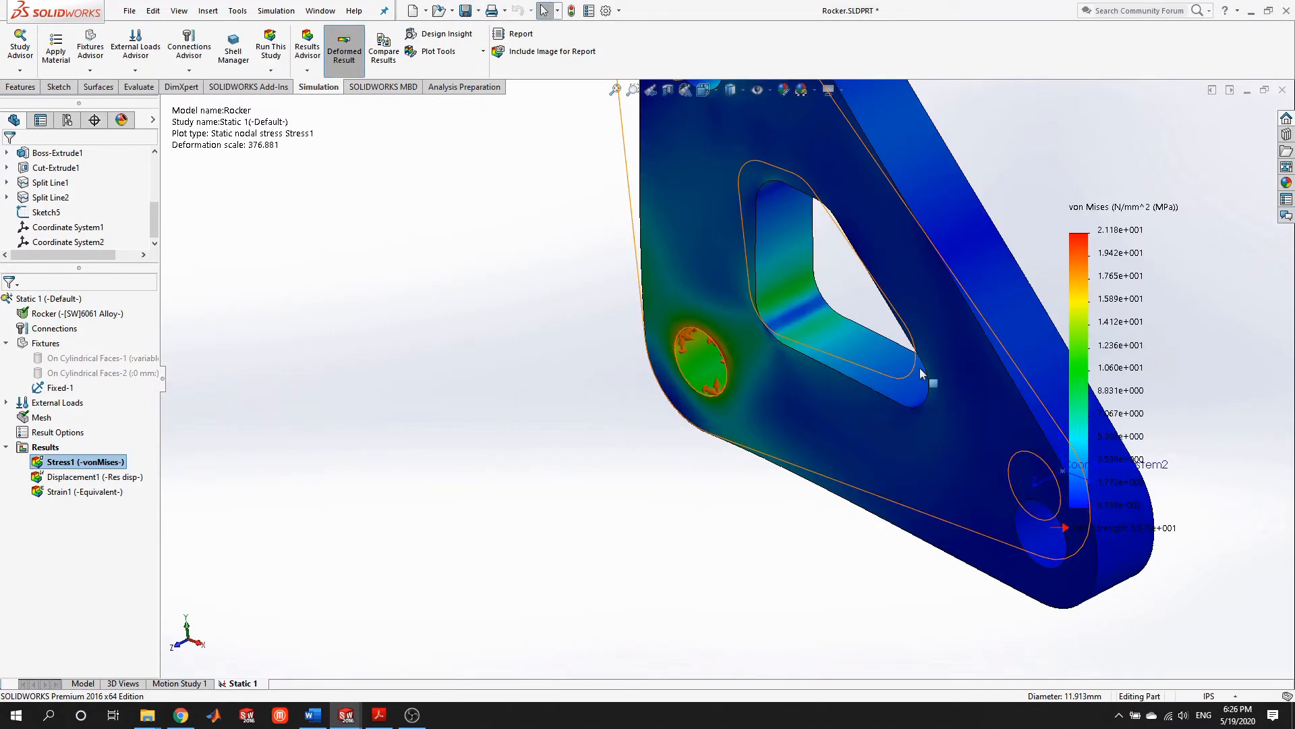
Examine the von Mises stress on the inner surface and rim of the lower-left hole under the fixed-geometry constraint
{"action": "scroll", "coordinate": [921, 370], "scroll_direction": "up", "scroll_amount": 4}
{"action": "scroll", "coordinate": [641, 419], "scroll_direction": "down", "scroll_amount": 3}
{"action": "scroll", "coordinate": [883, 357], "scroll_direction": "down", "scroll_amount": 3}
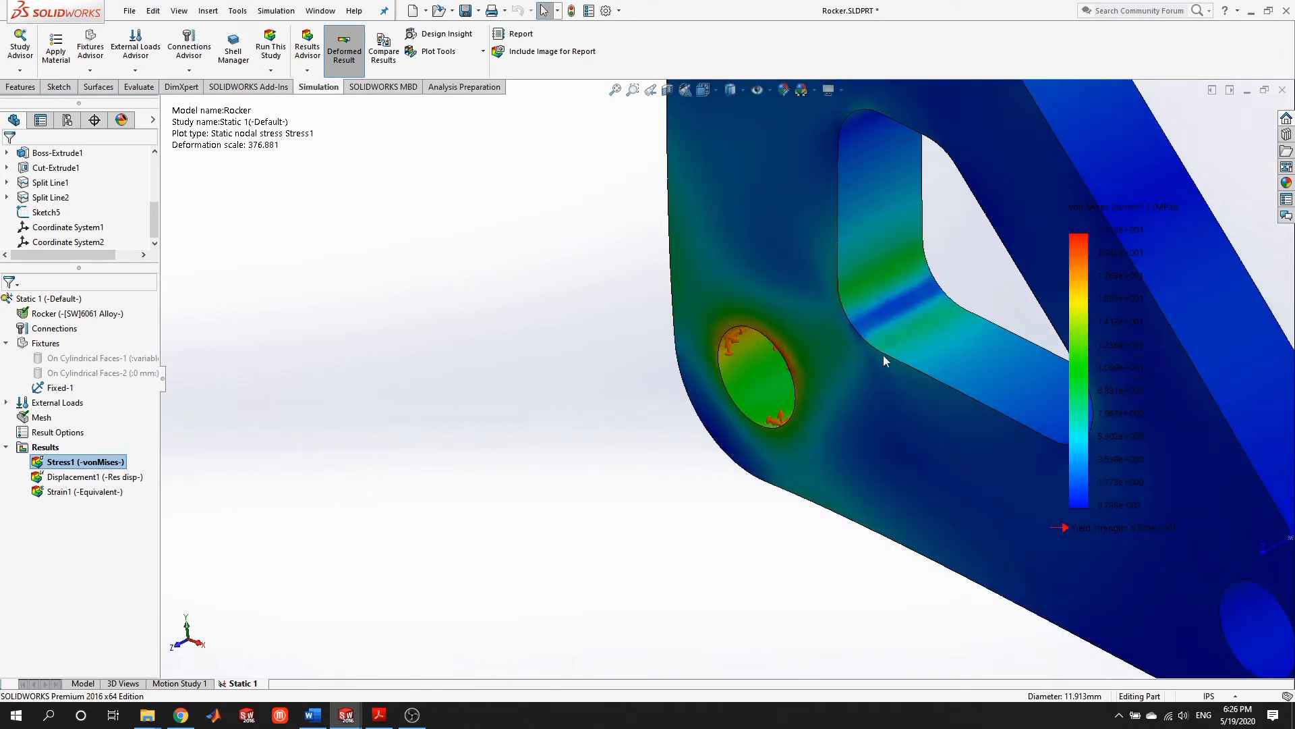
{"action": "scroll", "coordinate": [884, 355], "scroll_direction": "down", "scroll_amount": 3}
{"action": "scroll", "coordinate": [699, 402], "scroll_direction": "down", "scroll_amount": 4}
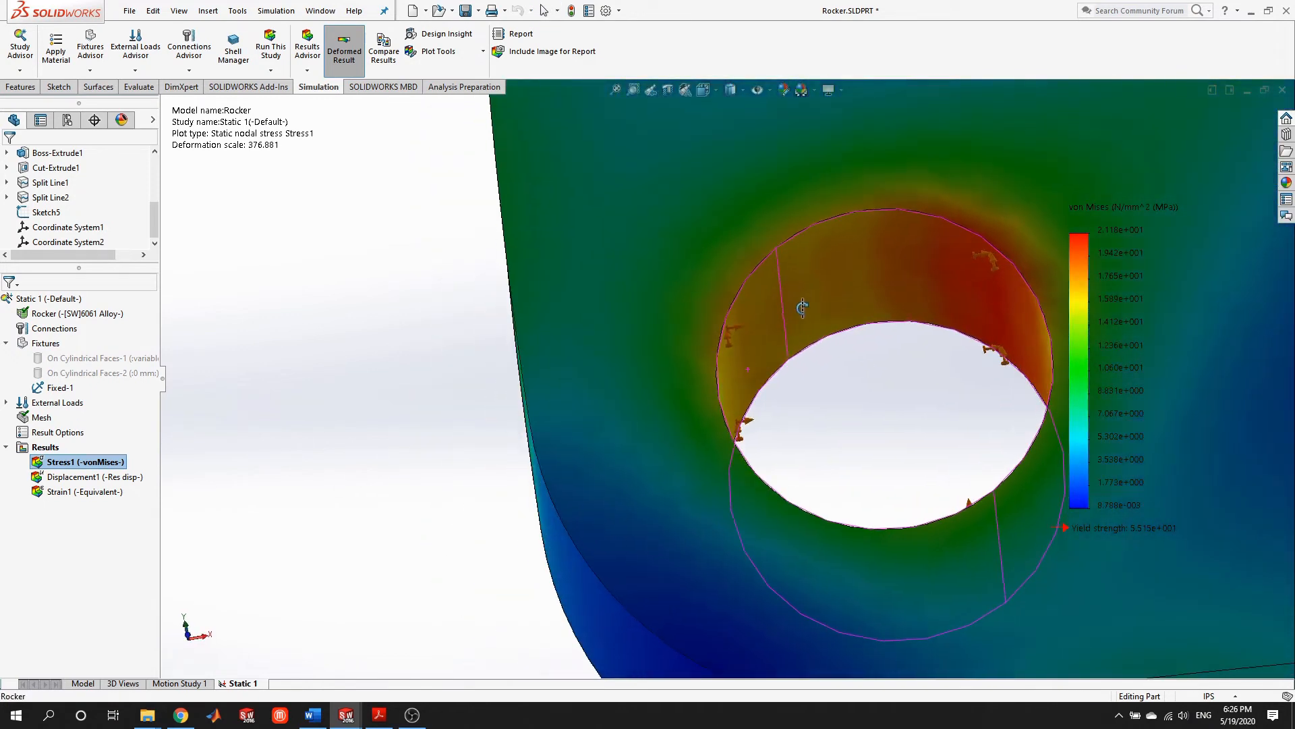
{"action": "middle_click_drag", "start_coordinate": [803, 308], "coordinate": [806, 308]}
{"action": "scroll", "coordinate": [969, 273], "scroll_direction": "down", "scroll_amount": 1}
{"action": "scroll", "coordinate": [981, 279], "scroll_direction": "up", "scroll_amount": 2}
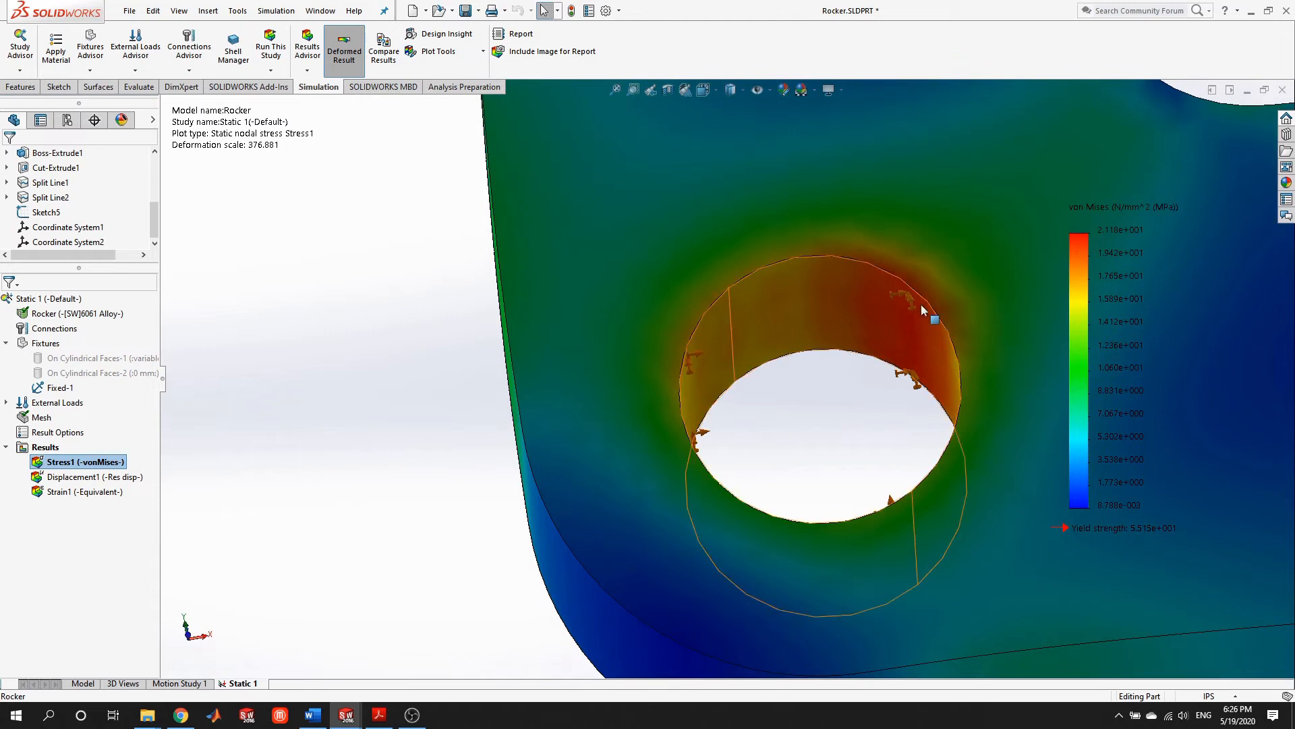
Compare the von Mises stress around the fixed hole with the cutout and the rest of the rocker
{"action": "scroll", "coordinate": [904, 330], "scroll_direction": "up", "scroll_amount": 4}
{"action": "scroll", "coordinate": [946, 278], "scroll_direction": "down", "scroll_amount": 2}
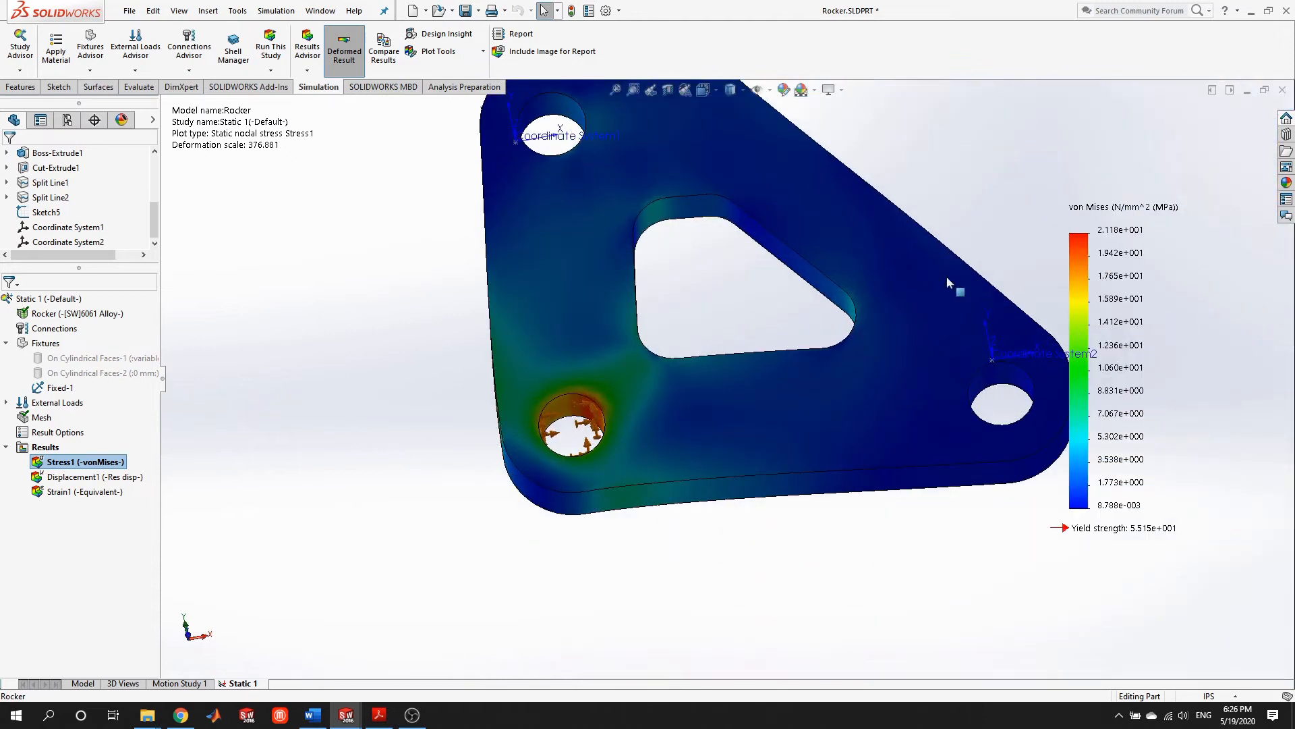
{"action": "scroll", "coordinate": [888, 334], "scroll_direction": "up", "scroll_amount": 3}
{"action": "scroll", "coordinate": [880, 378], "scroll_direction": "down", "scroll_amount": 4}
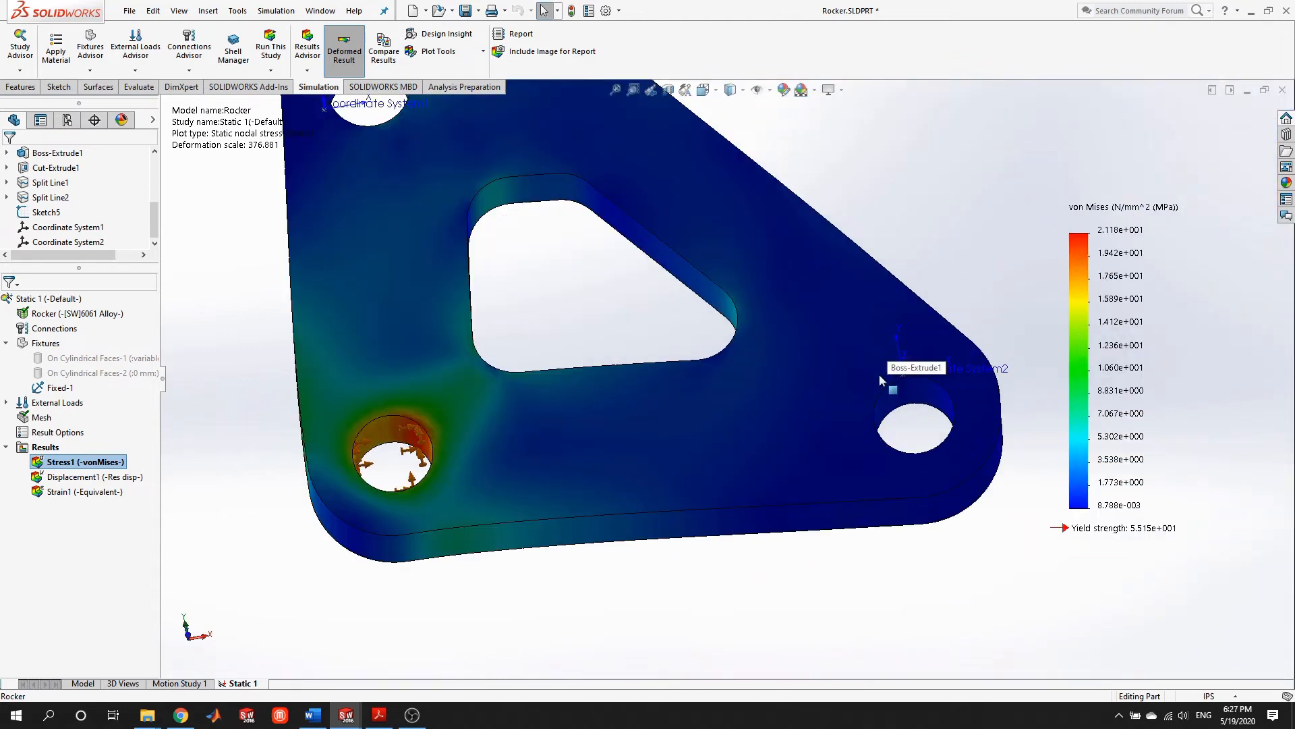
{"action": "middle_click_drag", "start_coordinate": [447, 447], "coordinate": [419, 432]}
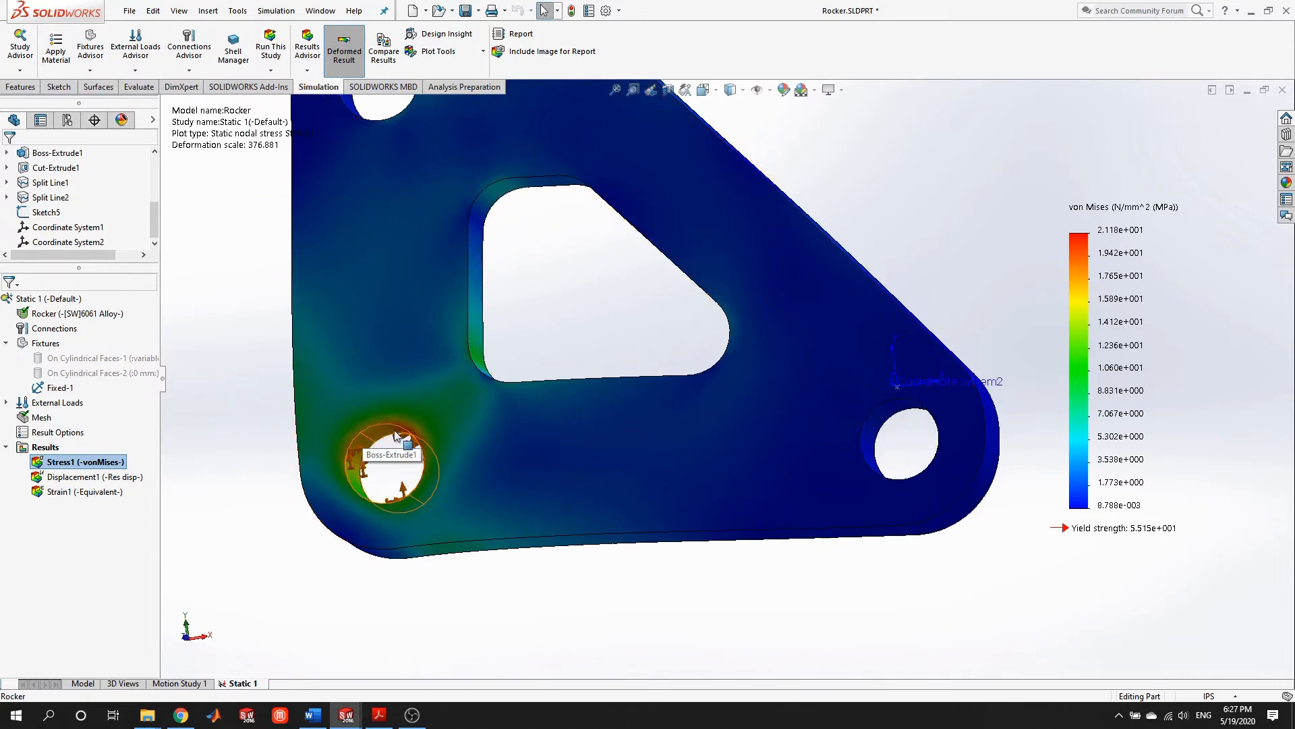
{"action": "scroll", "coordinate": [573, 435], "scroll_direction": "up", "scroll_amount": 3}
{"action": "middle_click_drag", "start_coordinate": [648, 450], "coordinate": [508, 421]}
{"action": "middle_click_drag", "start_coordinate": [559, 267], "coordinate": [640, 237]}
{"action": "middle_click_drag", "start_coordinate": [699, 357], "coordinate": [535, 454]}
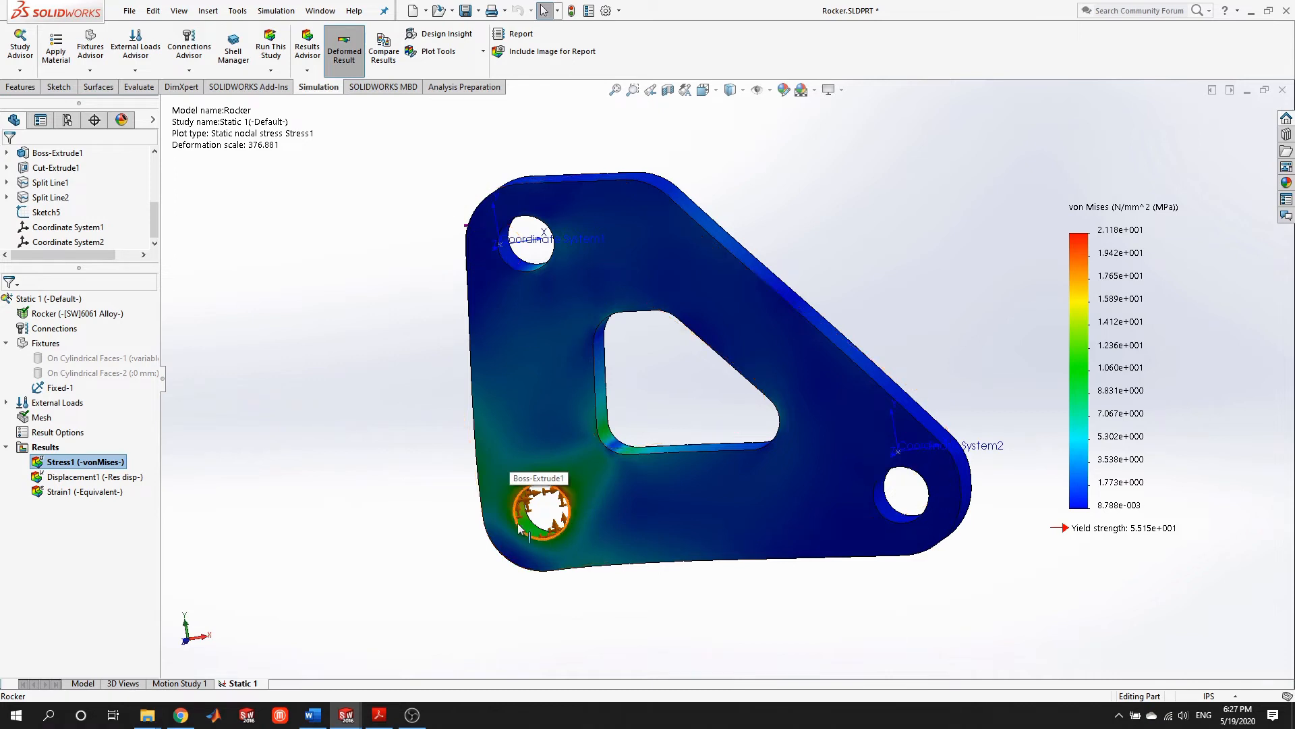
{"action": "mouse_move", "coordinate": [782, 410]}
{"action": "middle_mouse_down"}
{"action": "mouse_move", "coordinate": [745, 446]}
{"action": "mouse_move", "coordinate": [765, 427]}
{"action": "middle_mouse_up"}
{"action": "scroll", "coordinate": [674, 448], "scroll_direction": "down", "scroll_amount": 3}
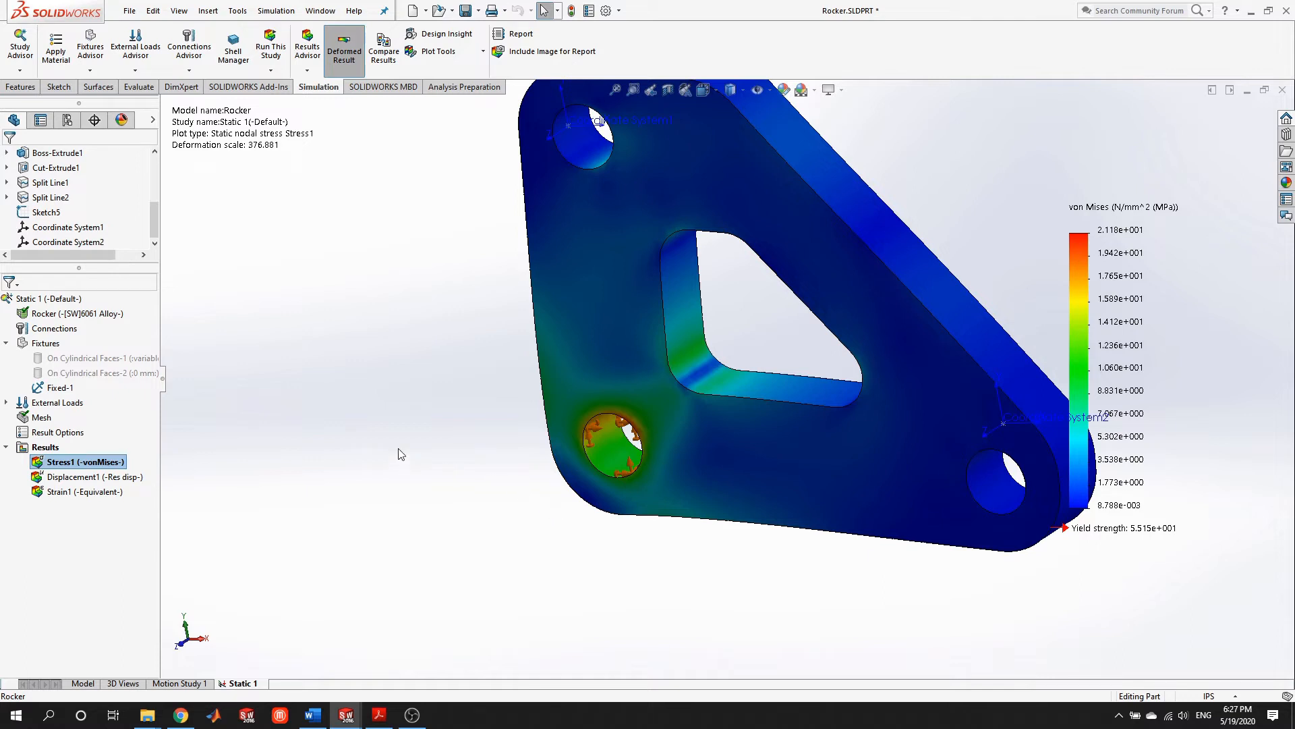
Suppress the Fixed-1 fixture on the lower-left hole
{"action": "left_click", "coordinate": [60, 388]}
{"action": "right_click", "coordinate": [60, 387]}
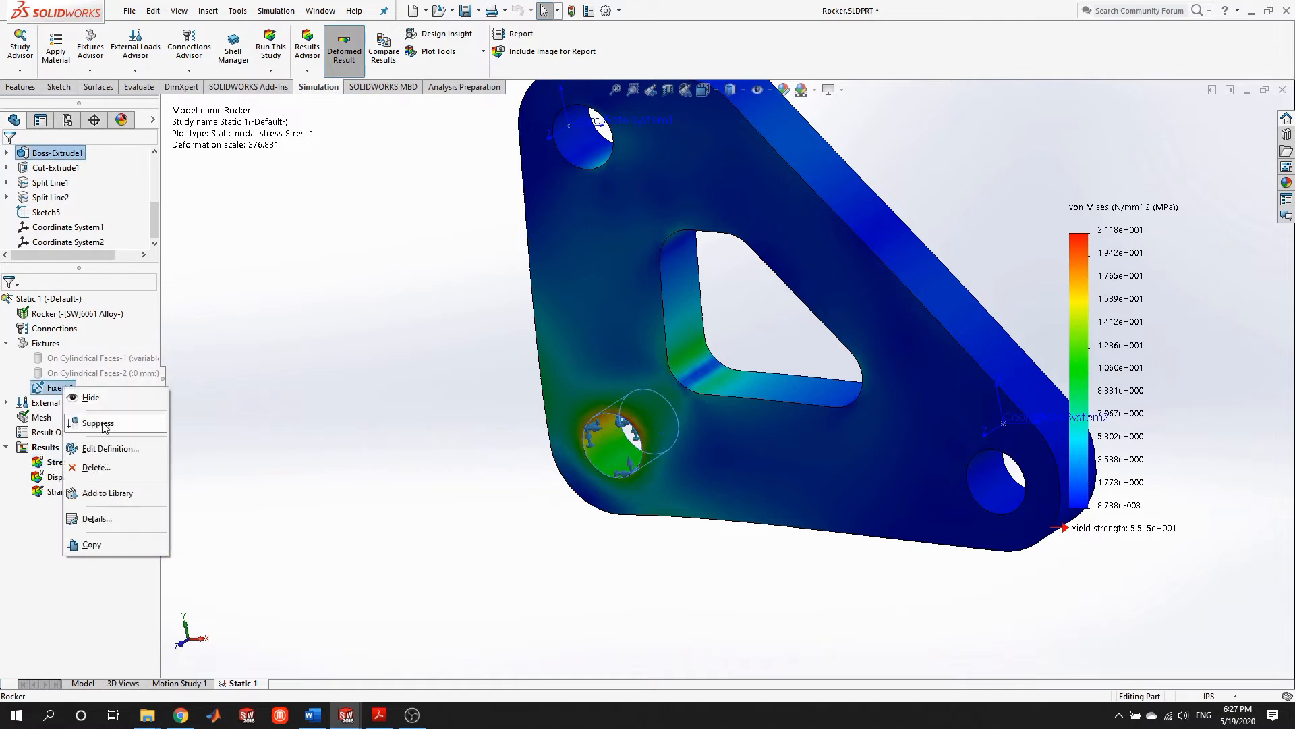
{"action": "left_click", "coordinate": [94, 424]}
Unsuppress both On Cylindrical Faces fixtures and rerun the Static 1 study
{"action": "right_click", "coordinate": [87, 357]}
{"action": "left_click", "coordinate": [129, 388]}
{"action": "right_click", "coordinate": [99, 373]}
{"action": "left_click", "coordinate": [135, 407]}
{"action": "left_click", "coordinate": [270, 45]}
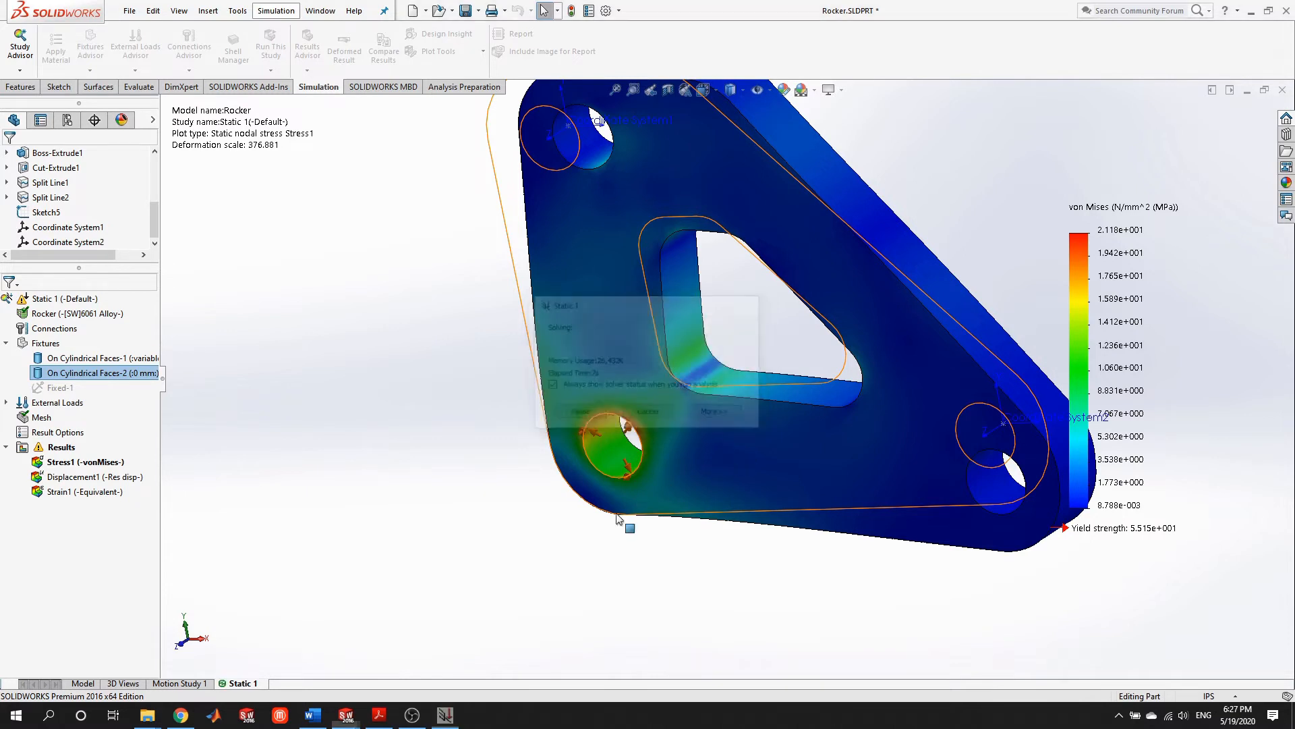
Examine the von Mises stress concentrations at the triangular cutout's upper corners and around the holes with the cylindrical-face fixtures active
{"action": "scroll", "coordinate": [701, 450], "scroll_direction": "up", "scroll_amount": 5}
{"action": "middle_click_drag", "start_coordinate": [840, 370], "coordinate": [819, 290]}
{"action": "scroll", "coordinate": [691, 301], "scroll_direction": "down", "scroll_amount": 3}
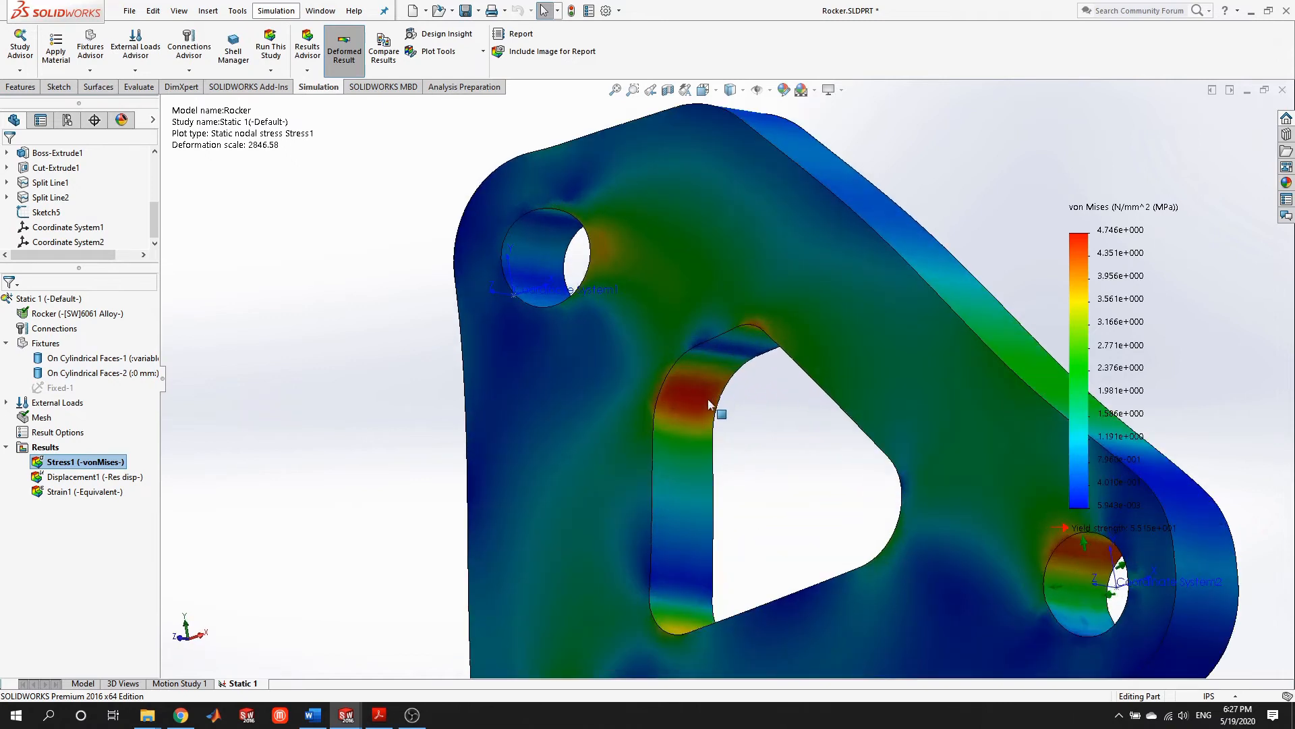
{"action": "middle_click_drag", "start_coordinate": [714, 387], "coordinate": [682, 391]}
{"action": "scroll", "coordinate": [646, 625], "scroll_direction": "up", "scroll_amount": 3}
{"action": "scroll", "coordinate": [751, 411], "scroll_direction": "down", "scroll_amount": 5}
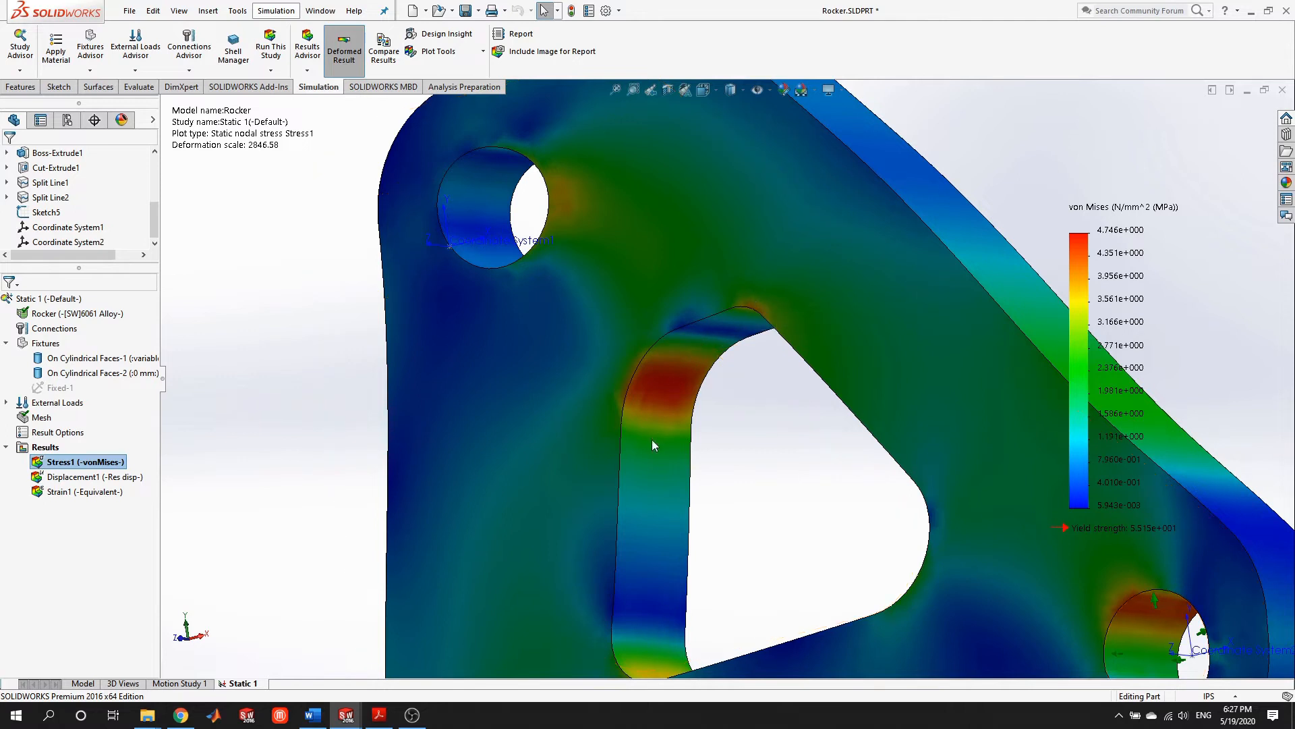
{"action": "scroll", "coordinate": [799, 363], "scroll_direction": "up", "scroll_amount": 2}
{"action": "middle_click_drag", "start_coordinate": [795, 338], "coordinate": [810, 521]}
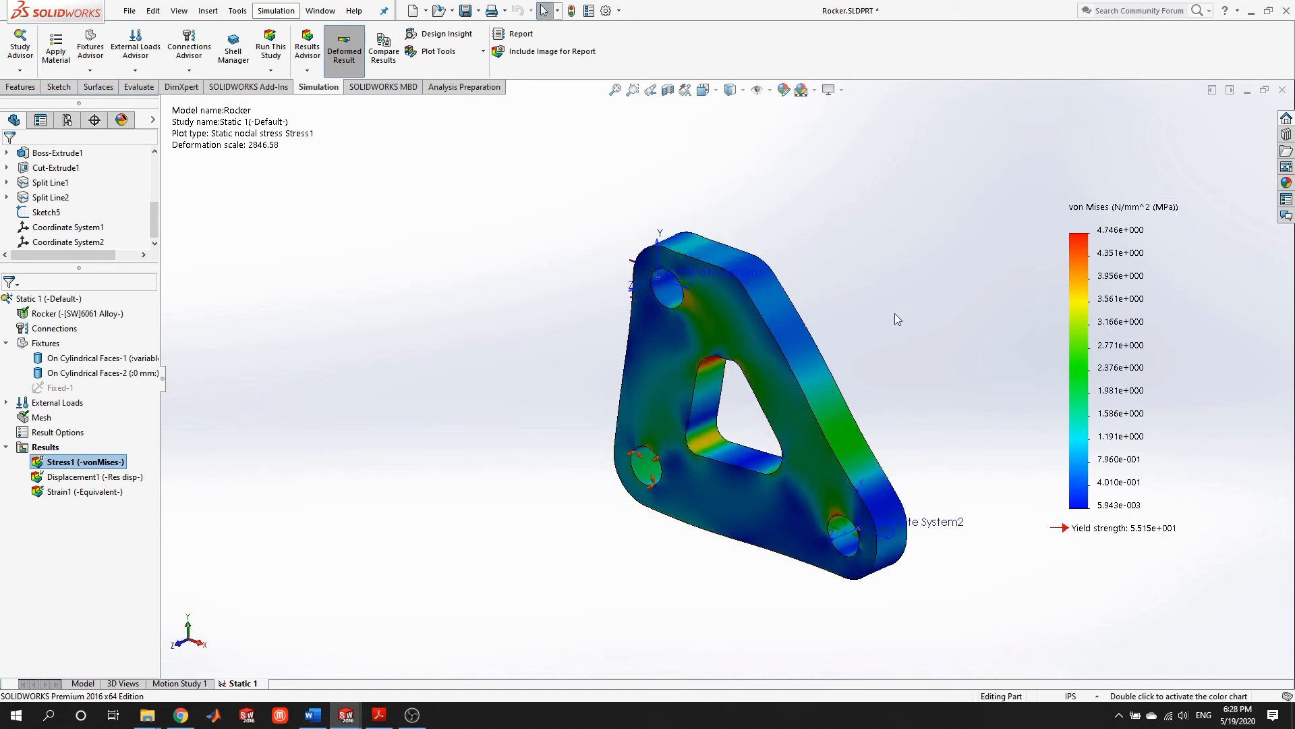
Show the mesh on the rocker's von Mises stress plot
{"action": "middle_click_drag", "start_coordinate": [719, 359], "coordinate": [779, 345]}
{"action": "right_click", "coordinate": [1171, 346]}
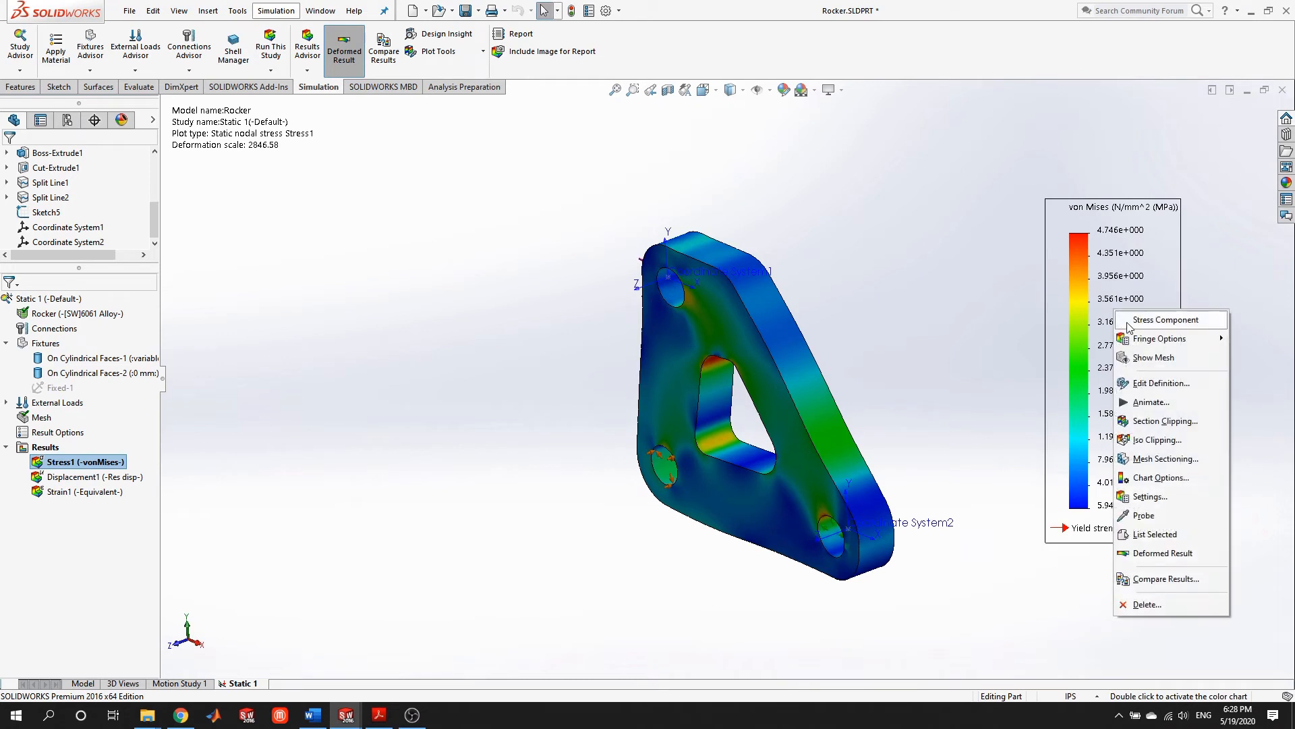
{"action": "left_click", "coordinate": [1162, 360]}
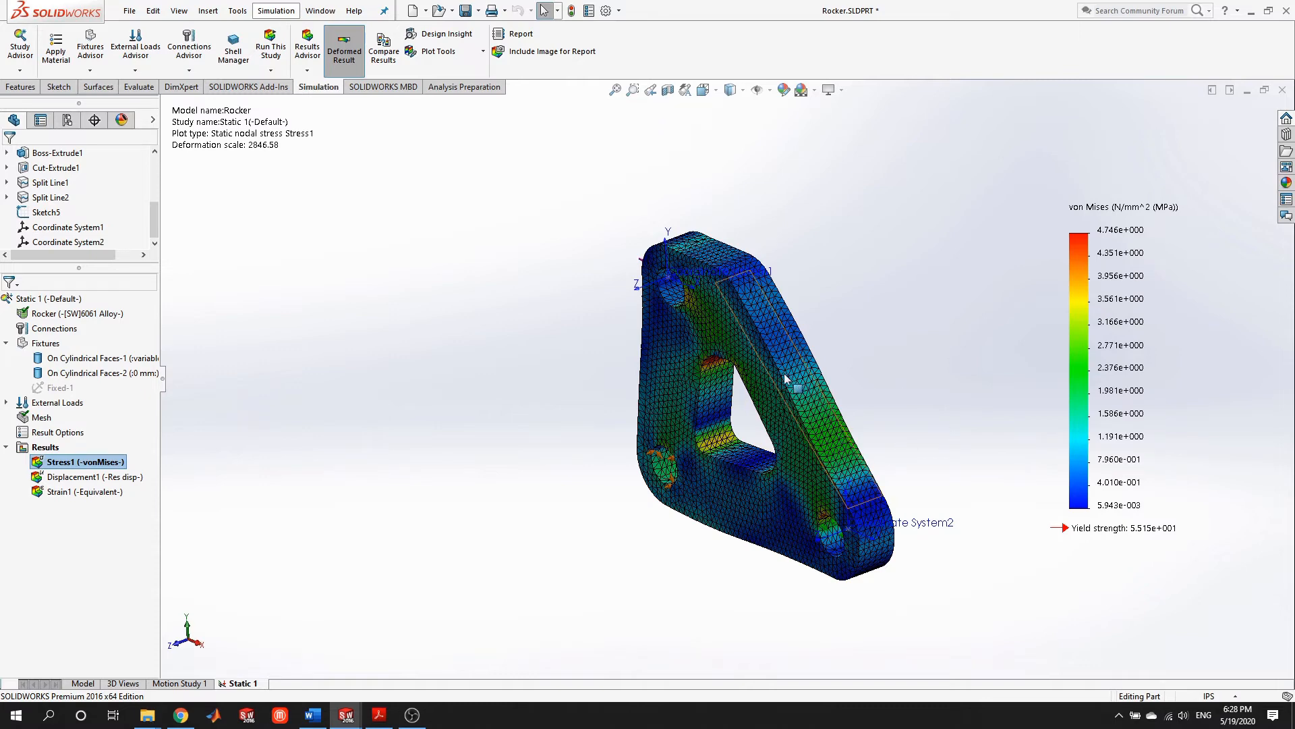
Examine the mesh elements across the high-stress region at the triangular cutout's upper corners
{"action": "scroll", "coordinate": [775, 364], "scroll_direction": "down", "scroll_amount": 5}
{"action": "scroll", "coordinate": [625, 408], "scroll_direction": "down", "scroll_amount": 8}
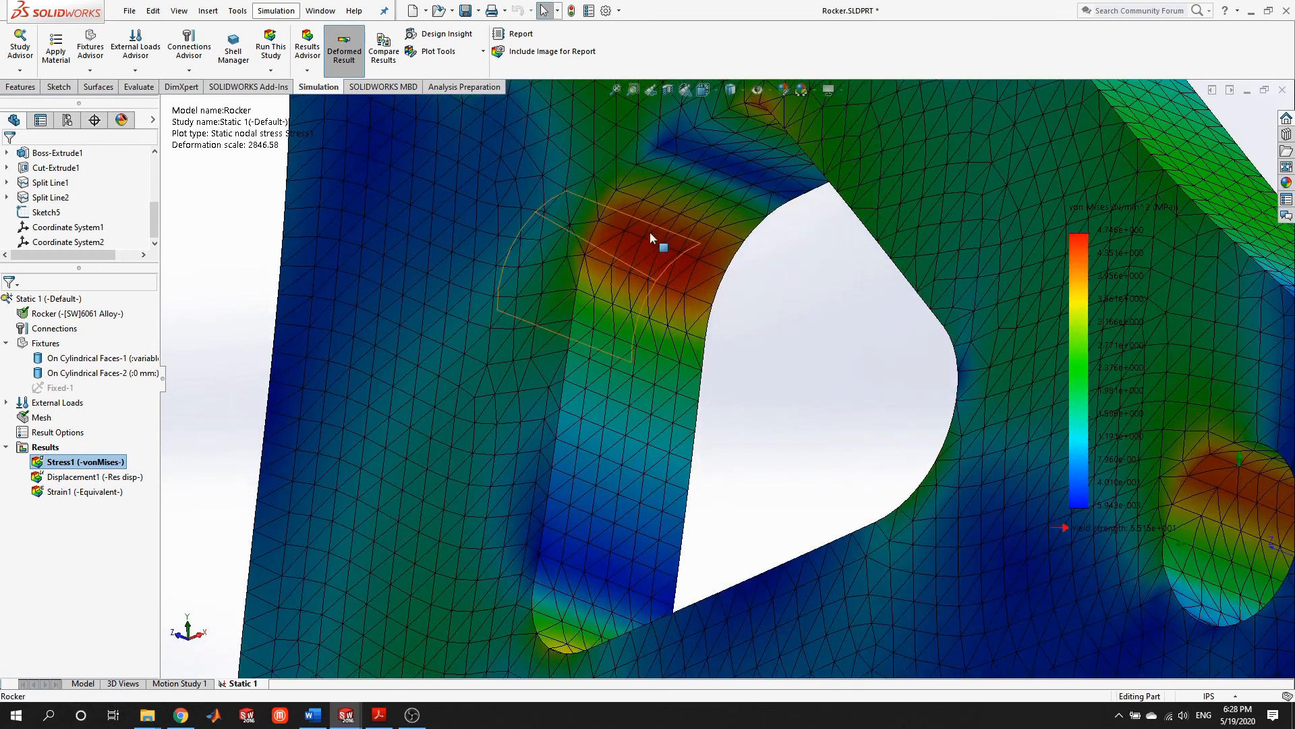
{"action": "scroll", "coordinate": [810, 304], "scroll_direction": "up", "scroll_amount": 10}
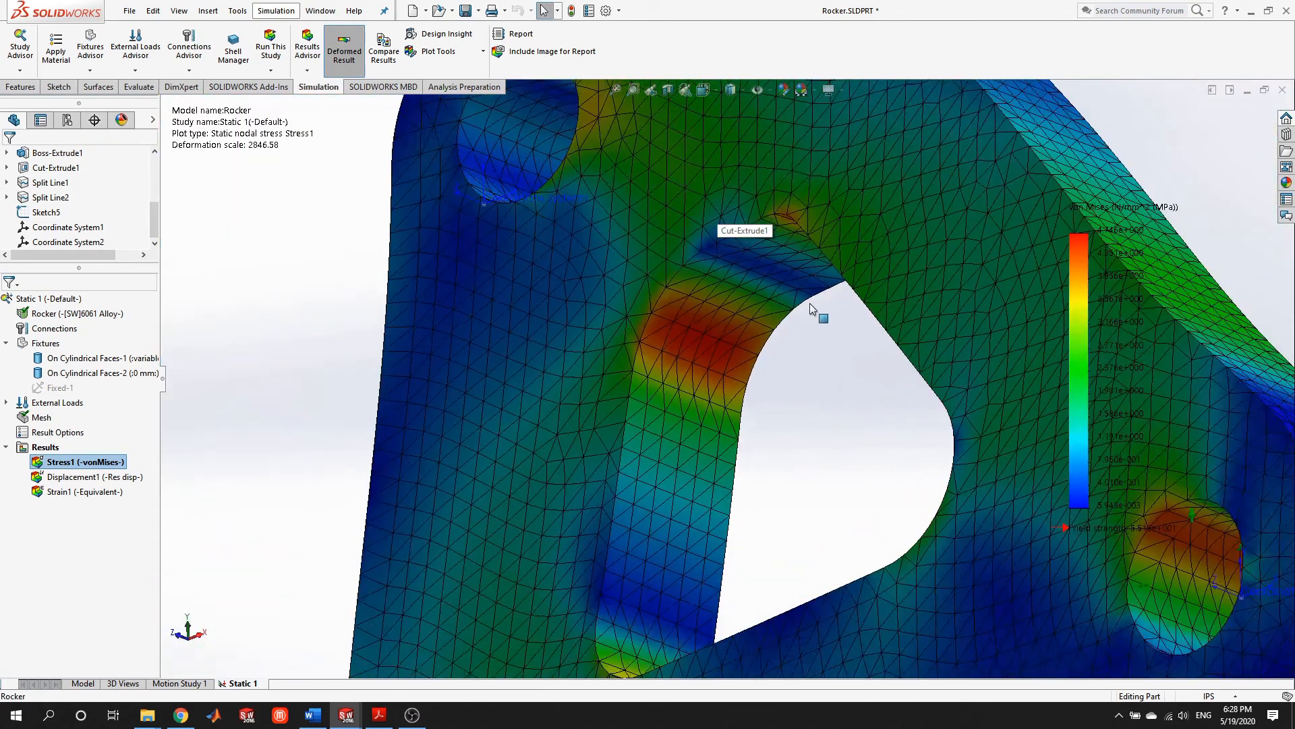
{"action": "scroll", "coordinate": [740, 329], "scroll_direction": "down", "scroll_amount": 3}
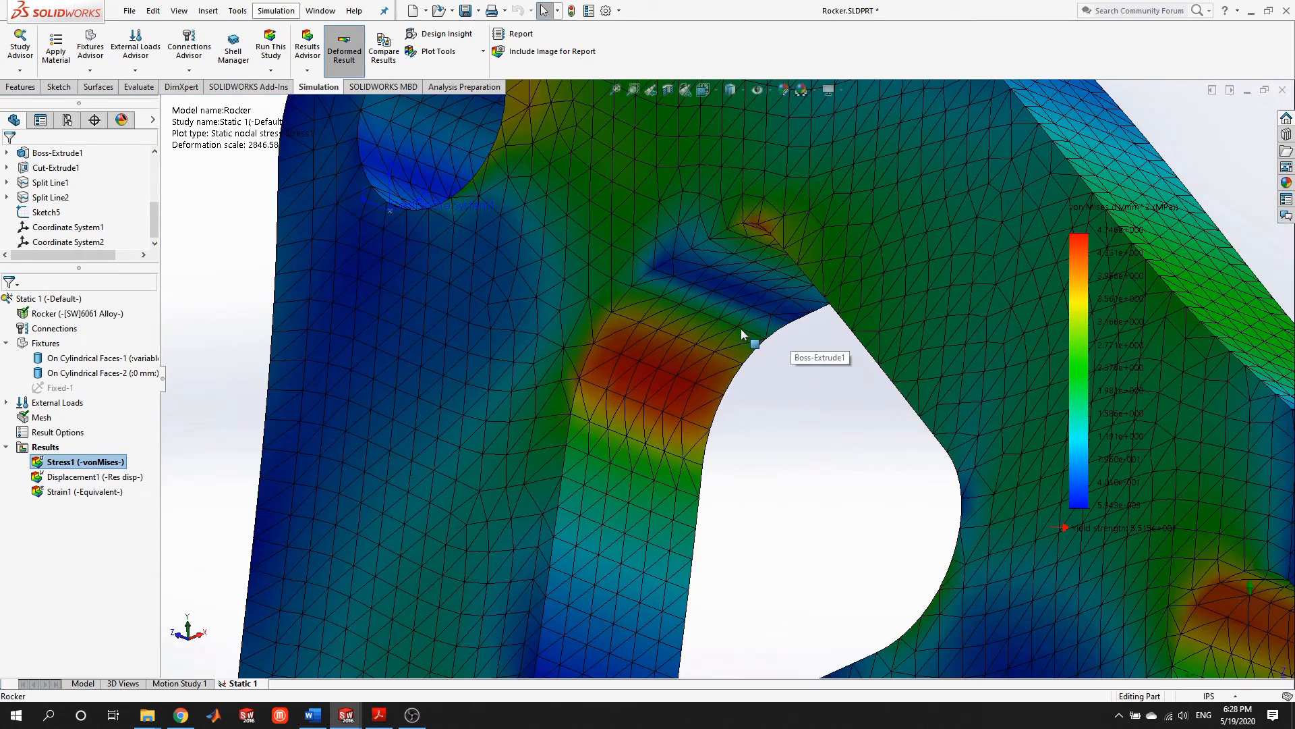
{"action": "scroll", "coordinate": [675, 345], "scroll_direction": "down", "scroll_amount": 3}
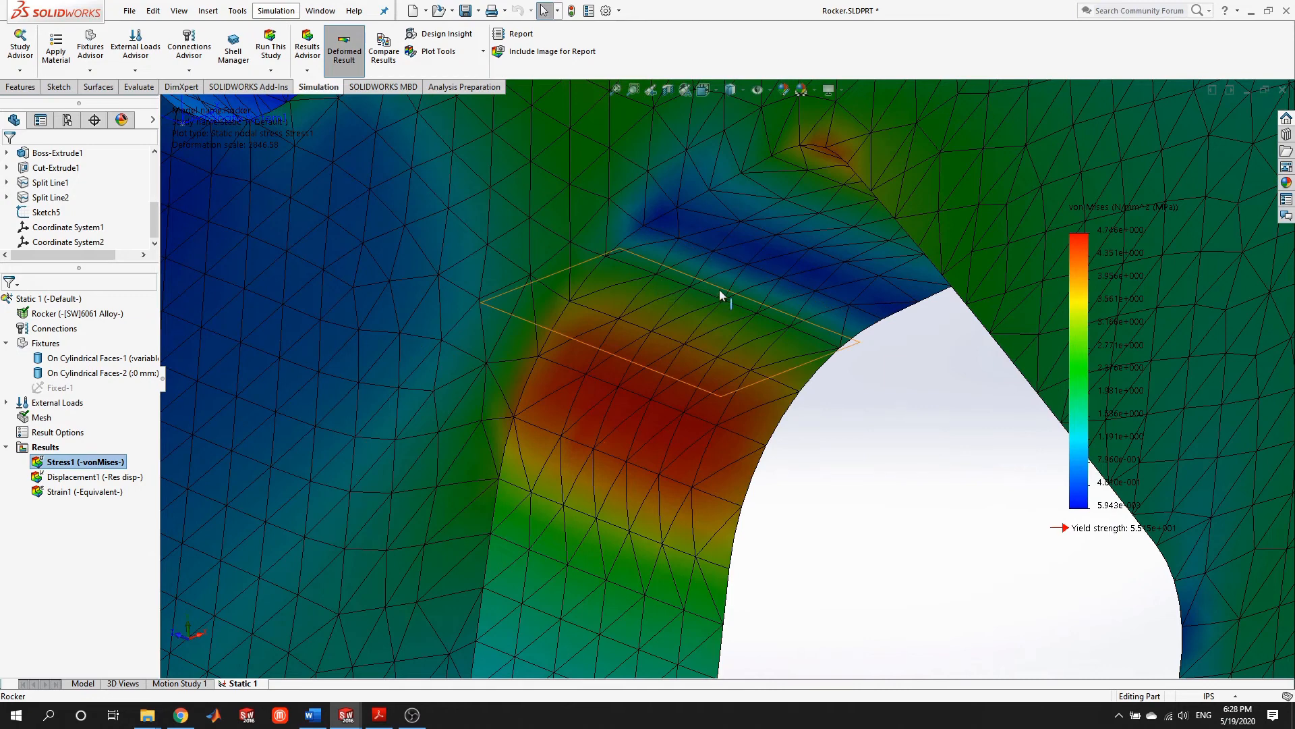
{"action": "scroll", "coordinate": [725, 289], "scroll_direction": "up", "scroll_amount": 5}
{"action": "middle_click_drag", "start_coordinate": [782, 255], "coordinate": [770, 395]}
{"action": "scroll", "coordinate": [854, 381], "scroll_direction": "up", "scroll_amount": 3}
{"action": "middle_click_drag", "start_coordinate": [861, 405], "coordinate": [873, 447]}
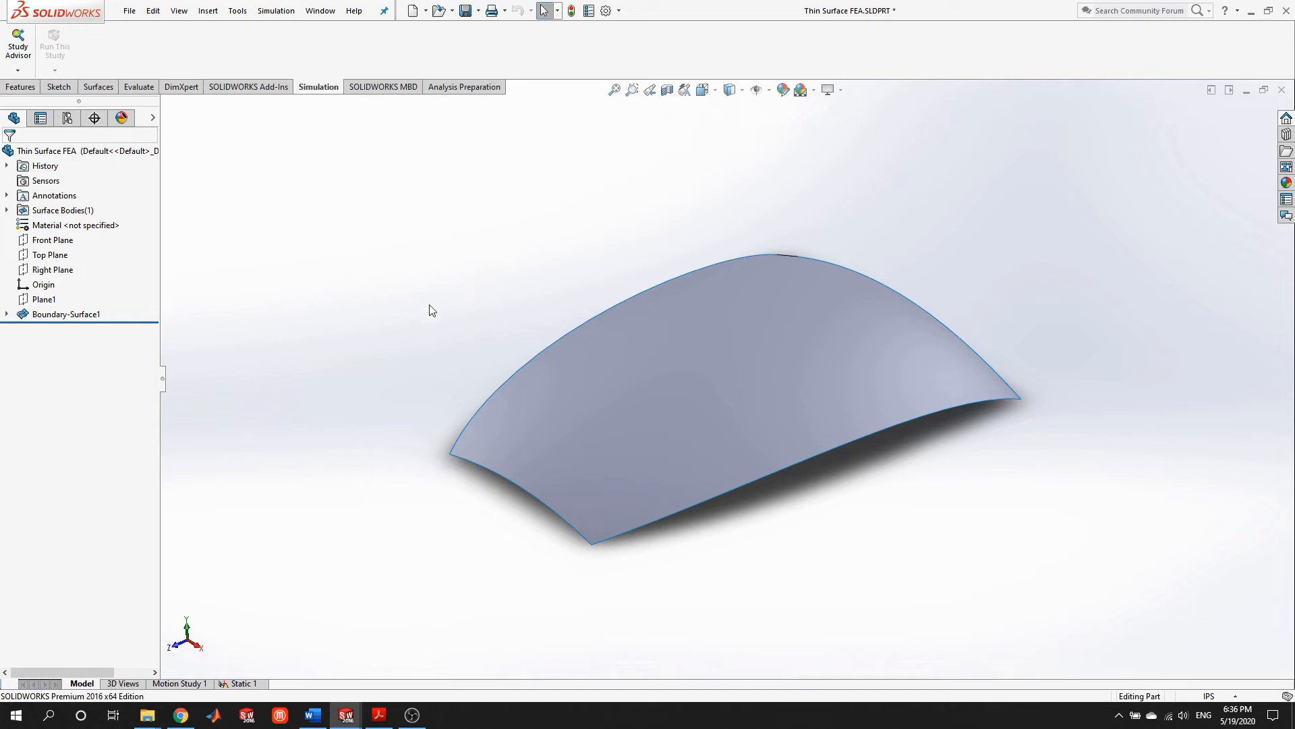
Examine the boundary surface of the Thin Surface FEA part, its Static 1 study, and the available surface modelling tools
{"action": "middle_click_drag", "start_coordinate": [925, 520], "coordinate": [908, 558]}
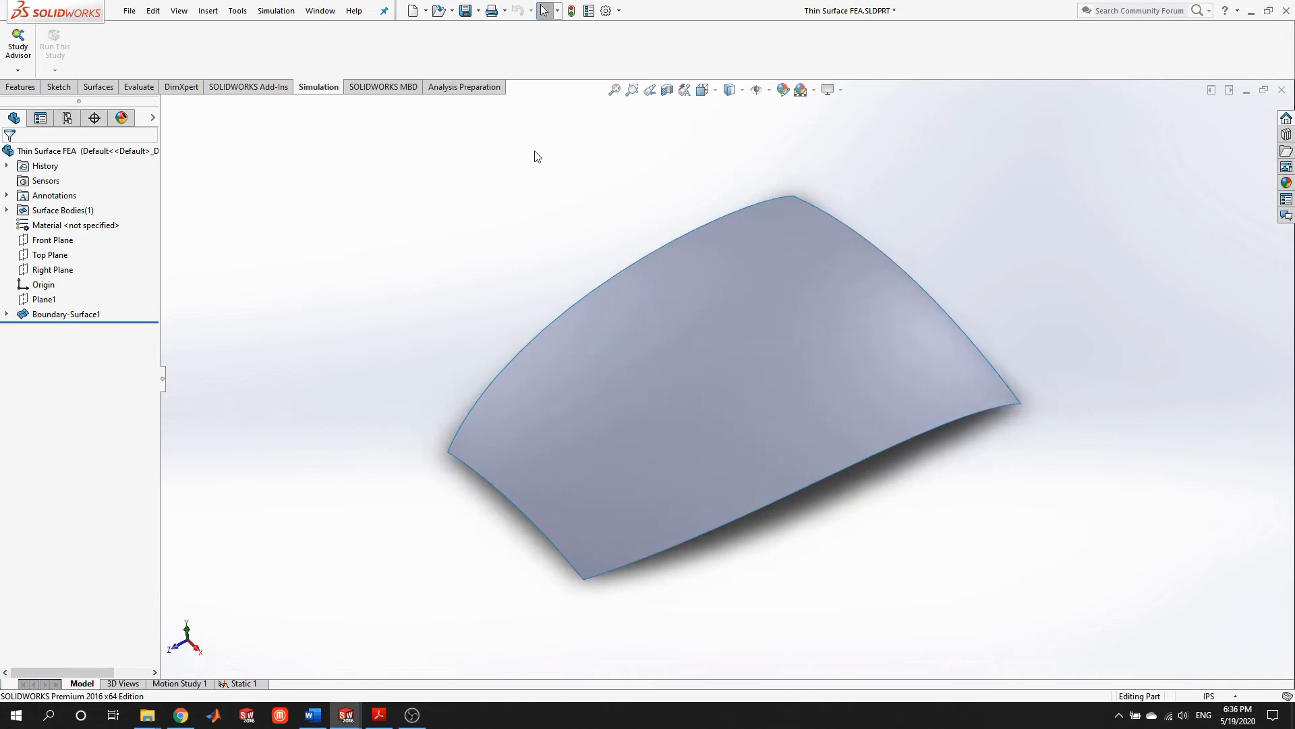
{"action": "middle_click_drag", "start_coordinate": [833, 398], "coordinate": [822, 346]}
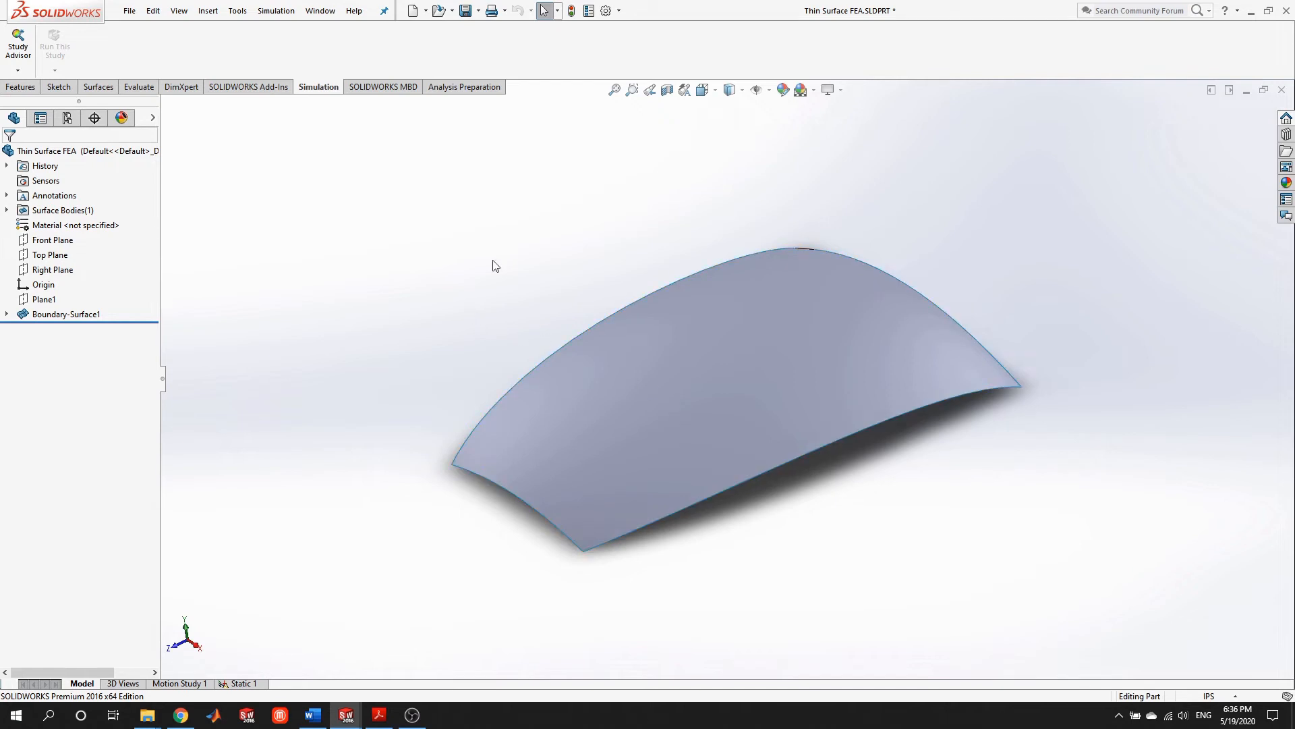
{"action": "left_click", "coordinate": [248, 684]}
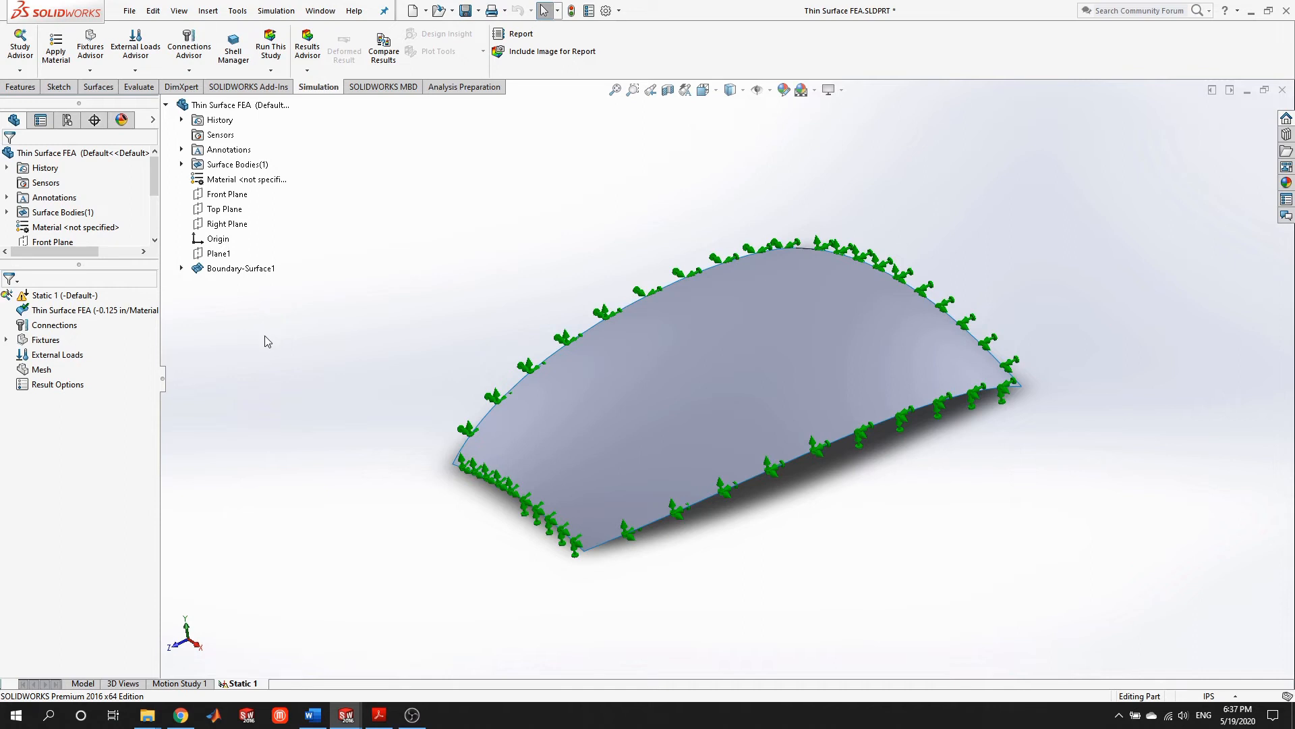
{"action": "left_click", "coordinate": [87, 683]}
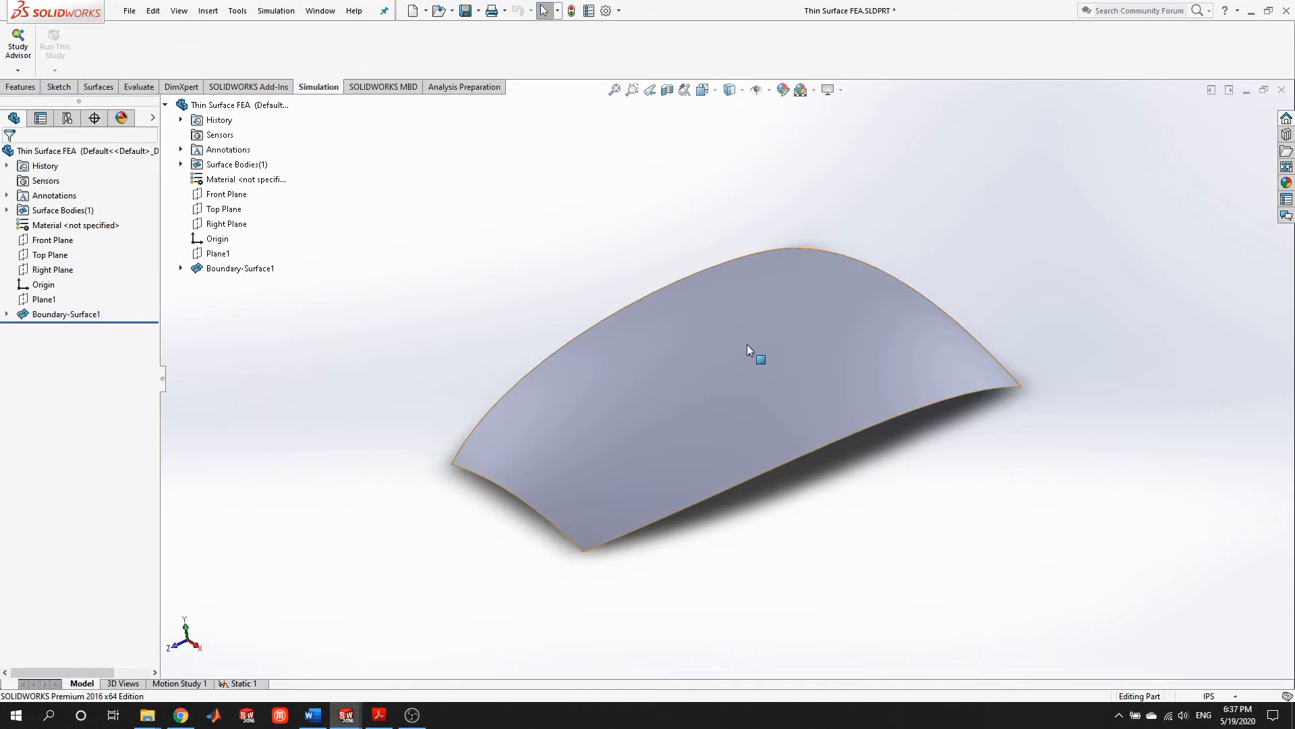
{"action": "left_click", "coordinate": [98, 87]}
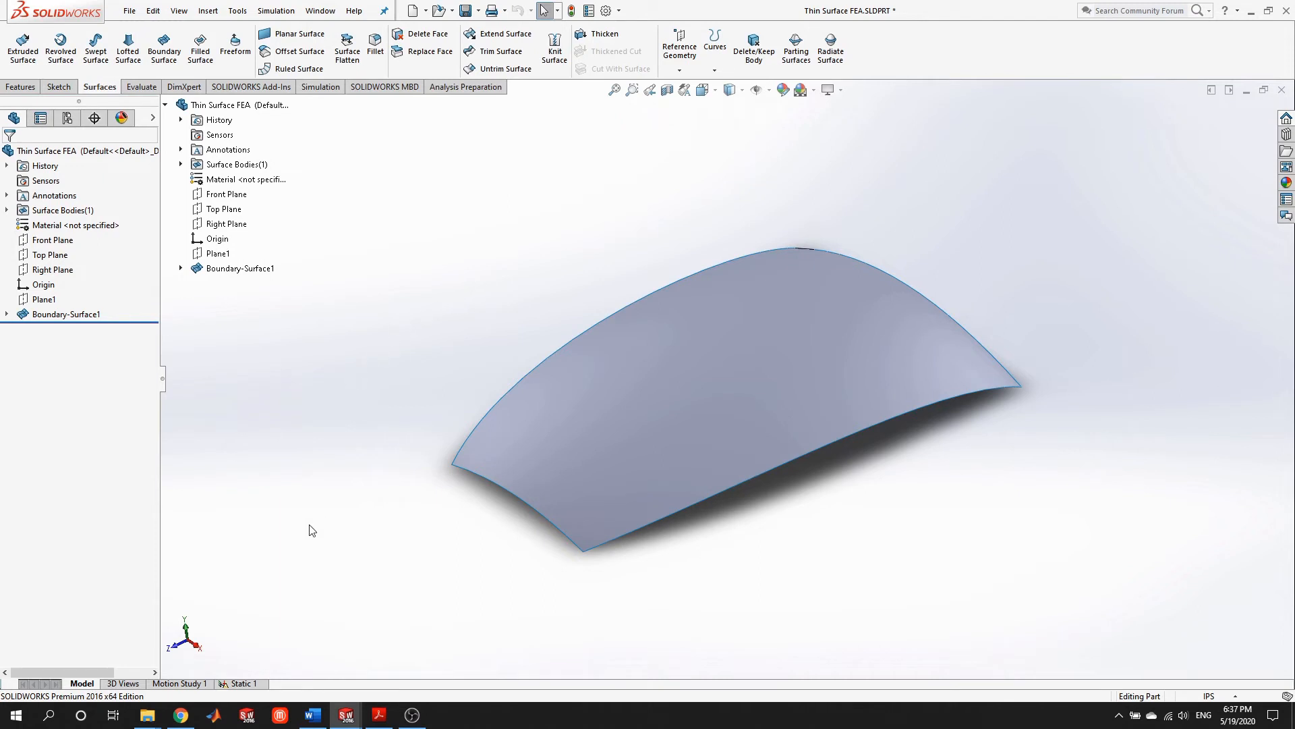
Return to the Static 1 study and inspect the thin surface and its edge fixtures from above and from the side
{"action": "left_click", "coordinate": [243, 684]}
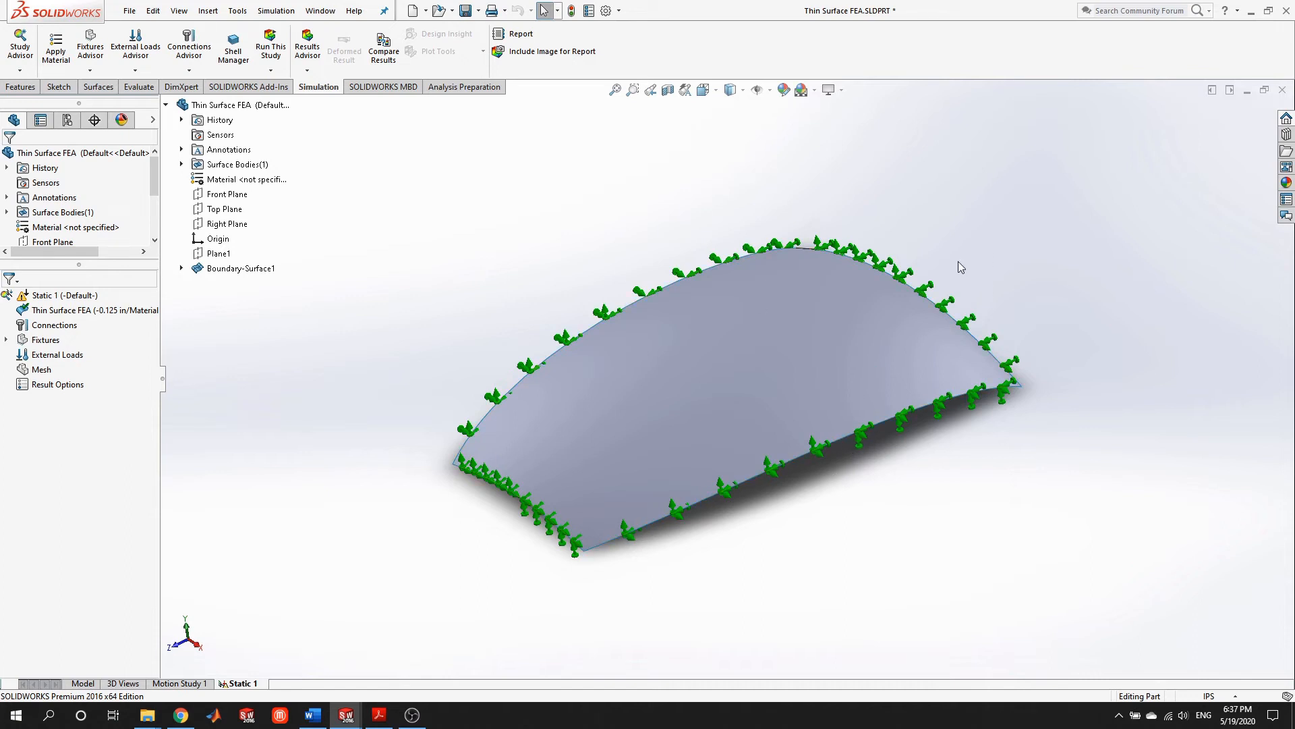
{"action": "middle_click_drag", "start_coordinate": [958, 261], "coordinate": [958, 282]}
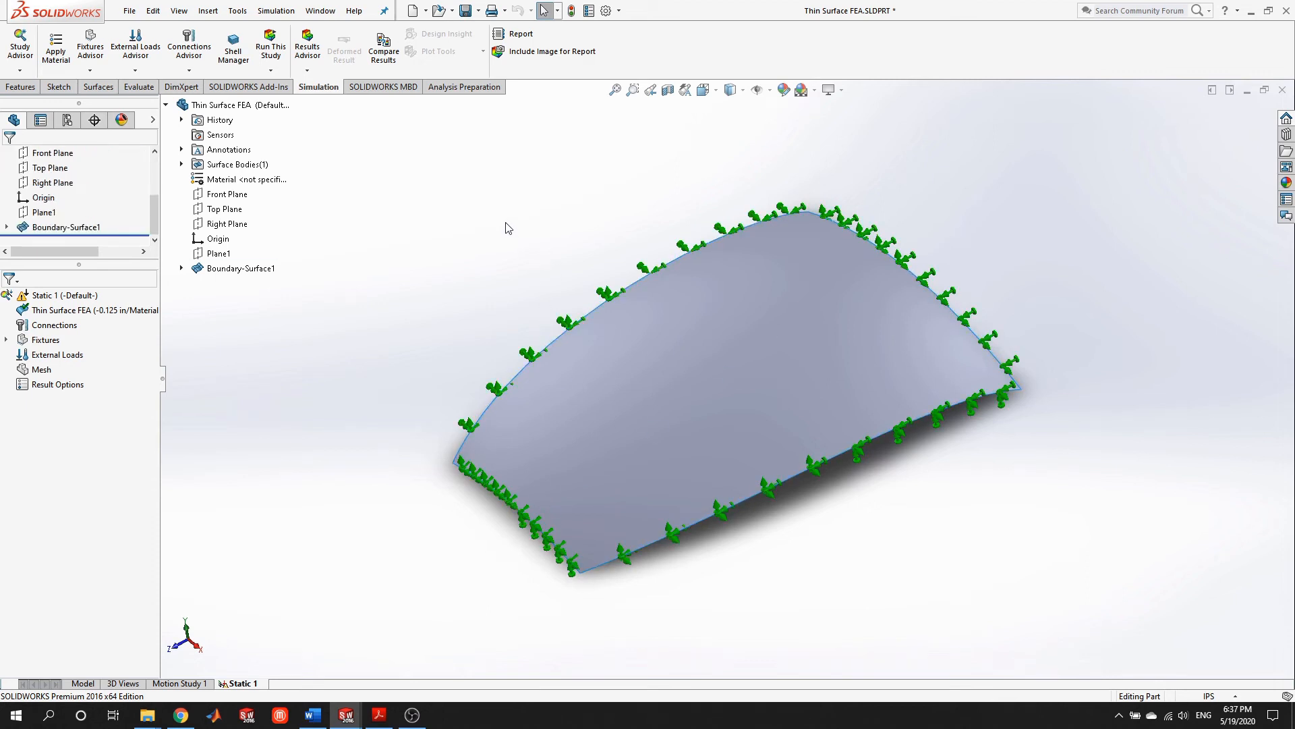
{"action": "middle_click_drag", "start_coordinate": [873, 529], "coordinate": [747, 248]}
{"action": "scroll", "coordinate": [795, 327], "scroll_direction": "down", "scroll_amount": 3}
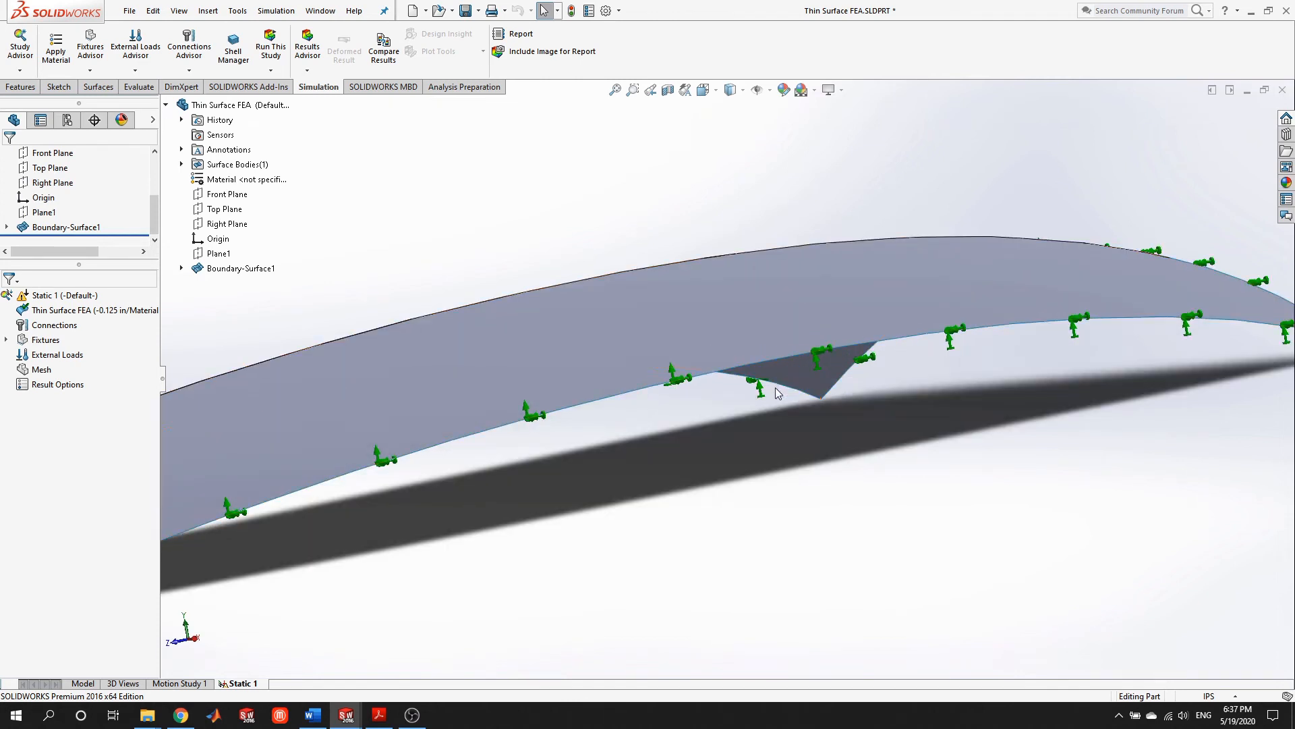
{"action": "scroll", "coordinate": [780, 367], "scroll_direction": "down", "scroll_amount": 2}
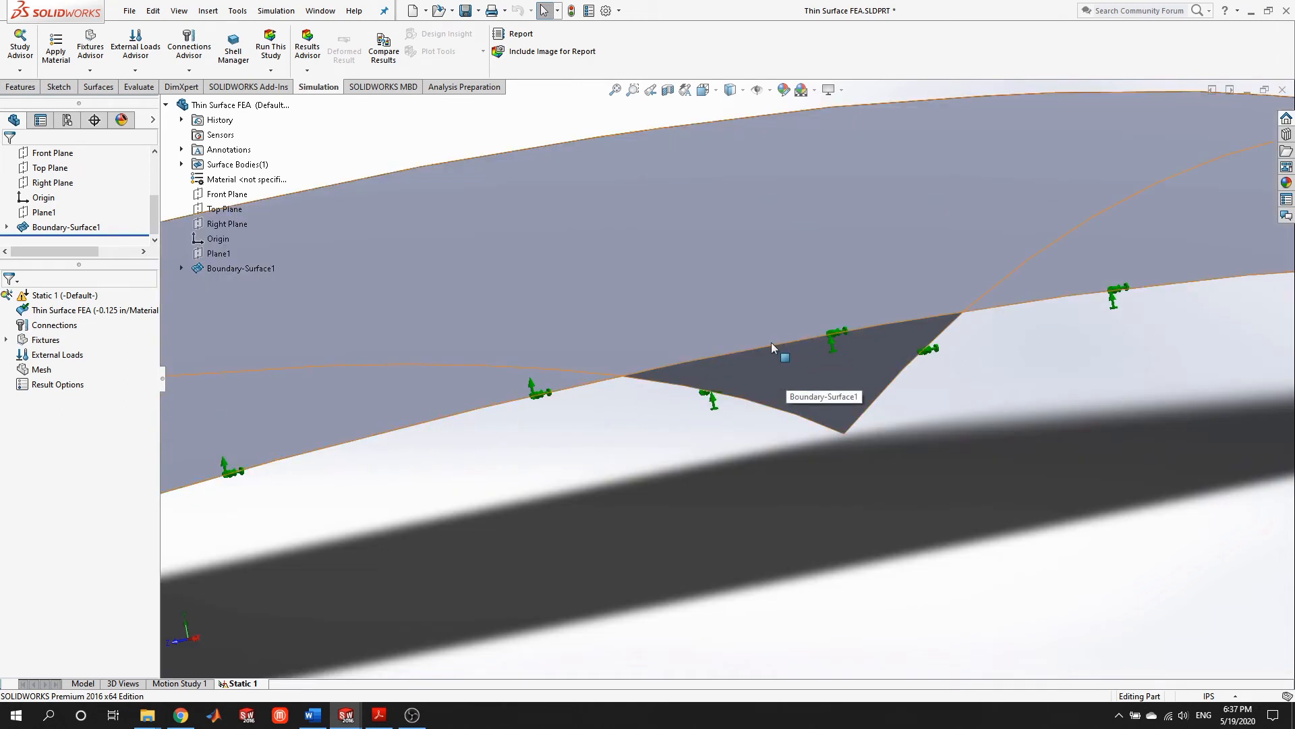
Examine the boundary surface's thin edges and its fixtures up close and from several angles
{"action": "scroll", "coordinate": [771, 343], "scroll_direction": "up", "scroll_amount": 2}
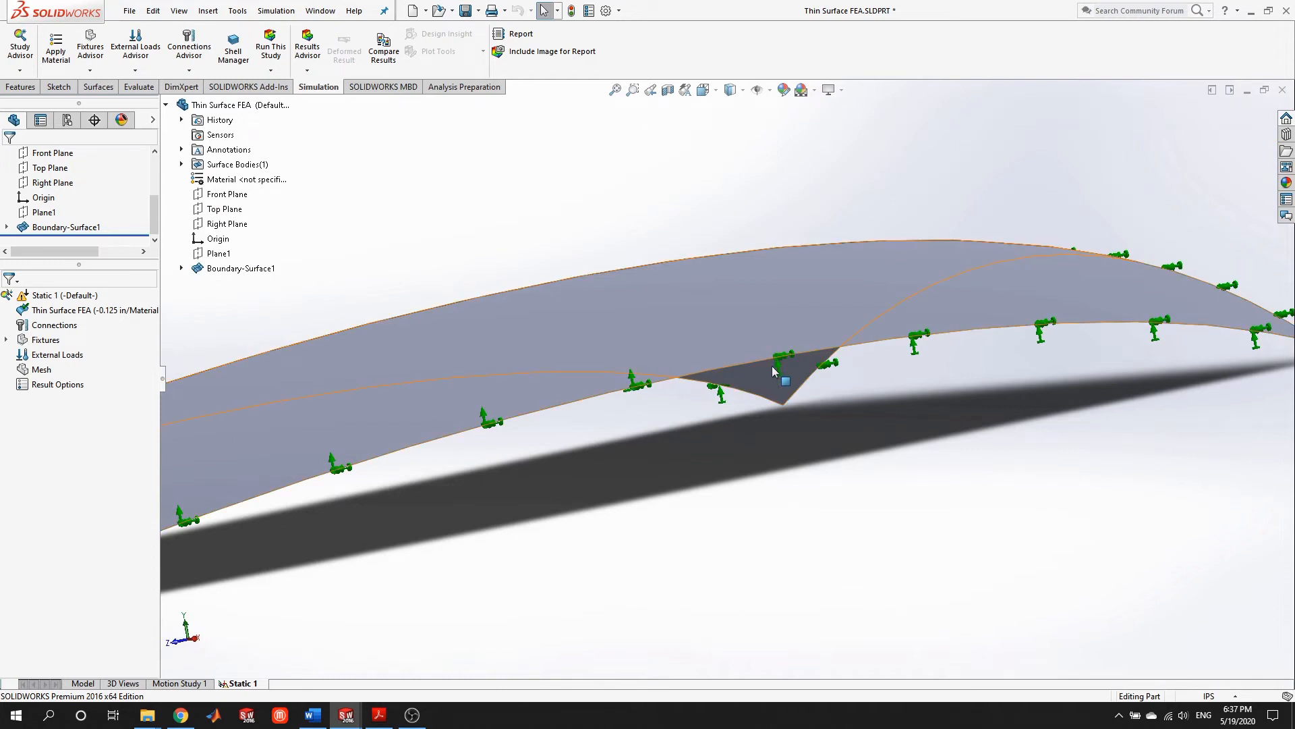
{"action": "scroll", "coordinate": [757, 369], "scroll_direction": "down", "scroll_amount": 2}
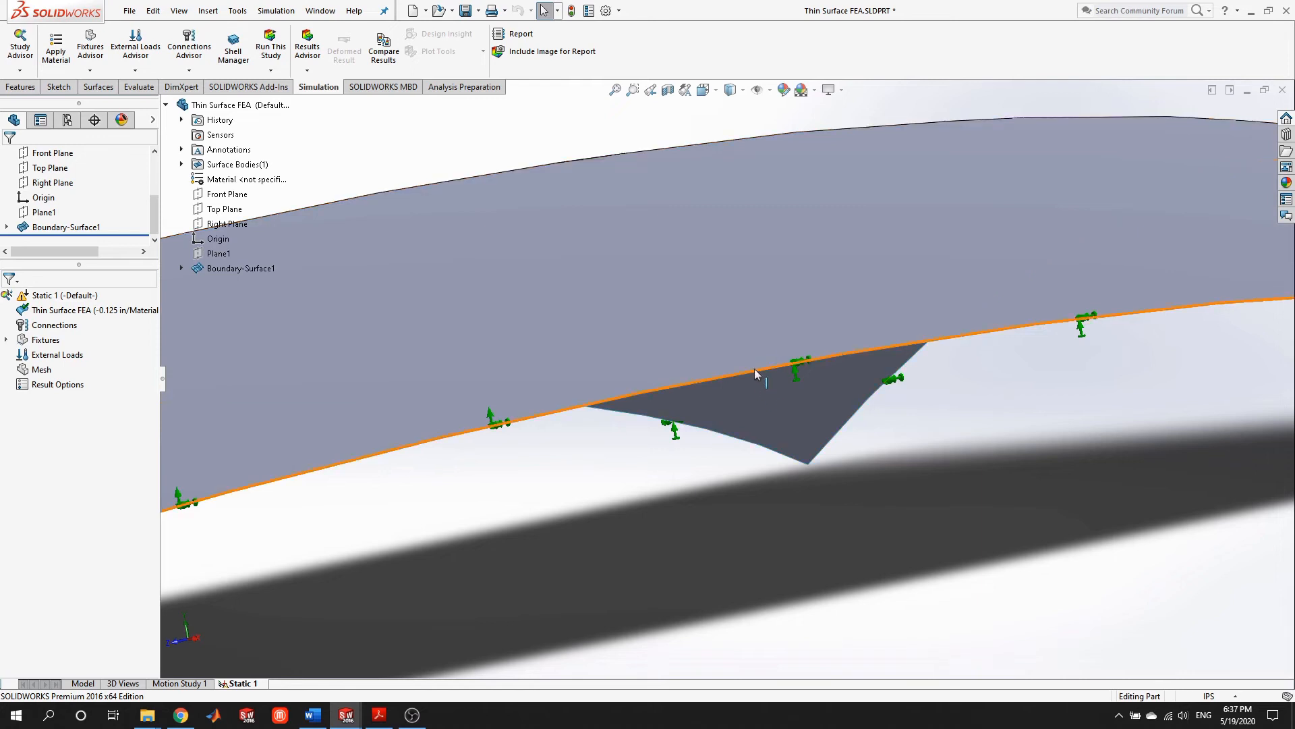
{"action": "scroll", "coordinate": [754, 368], "scroll_direction": "up", "scroll_amount": 2}
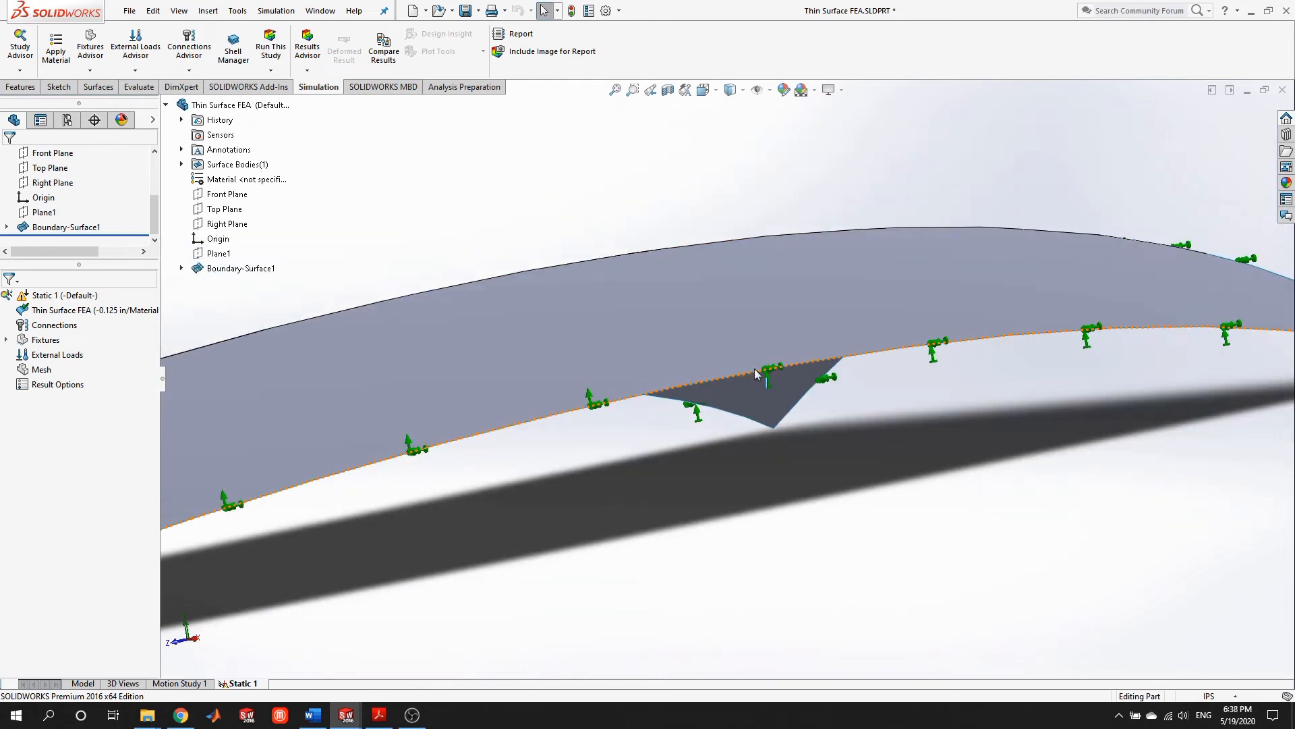
{"action": "middle_click_drag", "start_coordinate": [863, 418], "coordinate": [885, 548]}
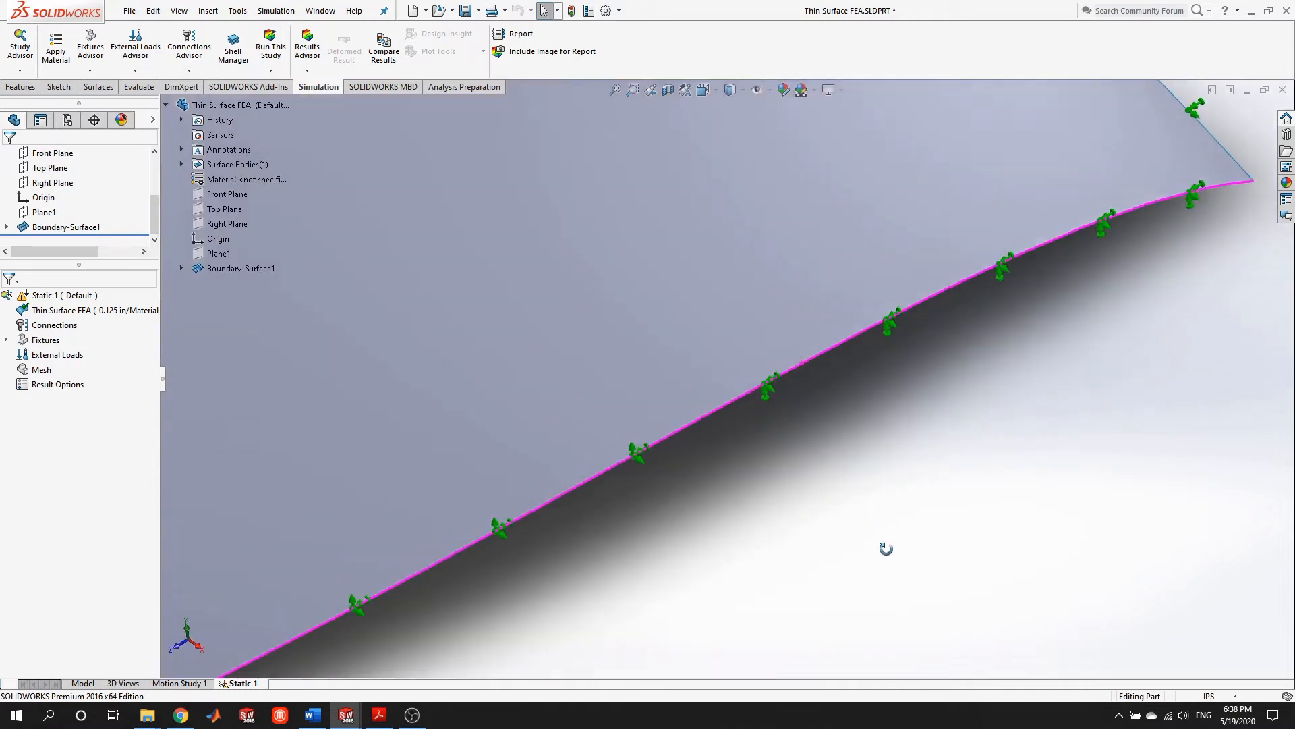
{"action": "scroll", "coordinate": [881, 403], "scroll_direction": "up", "scroll_amount": 5}
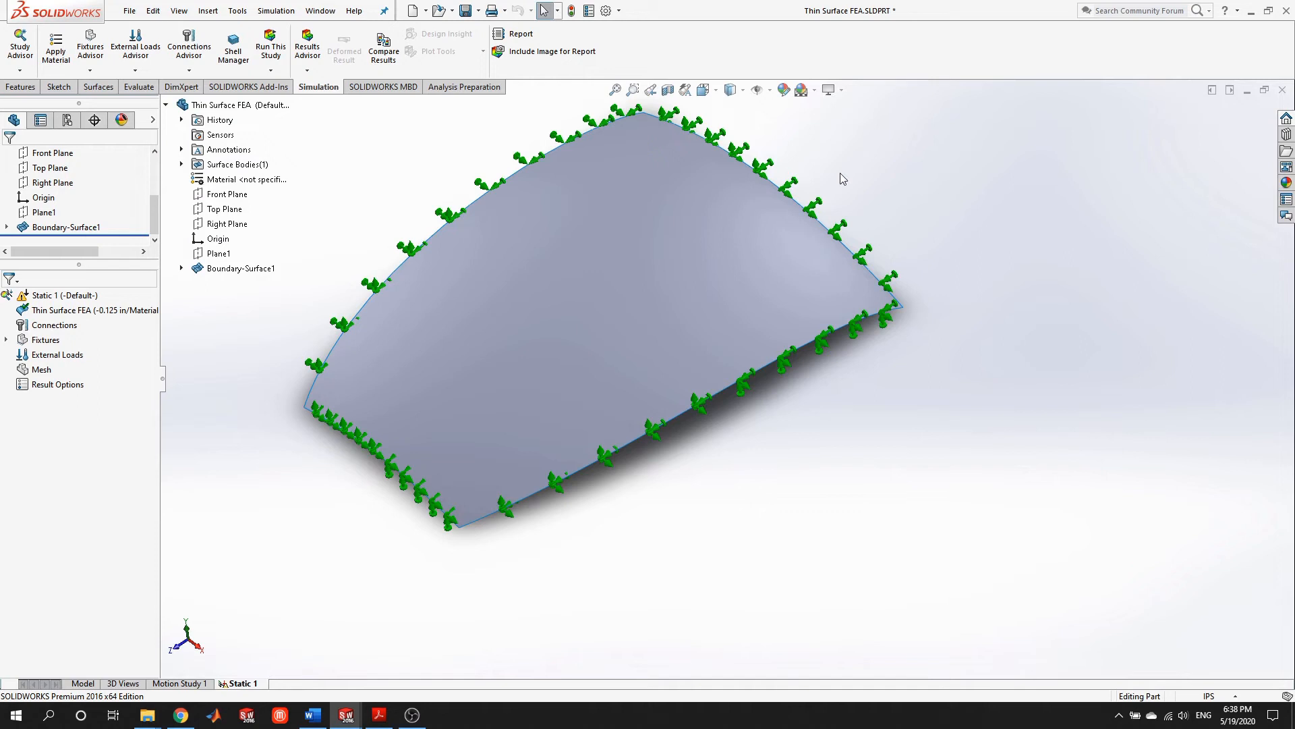
{"action": "middle_click_drag", "start_coordinate": [637, 337], "coordinate": [691, 366]}
{"action": "scroll", "coordinate": [692, 358], "scroll_direction": "down", "scroll_amount": 9}
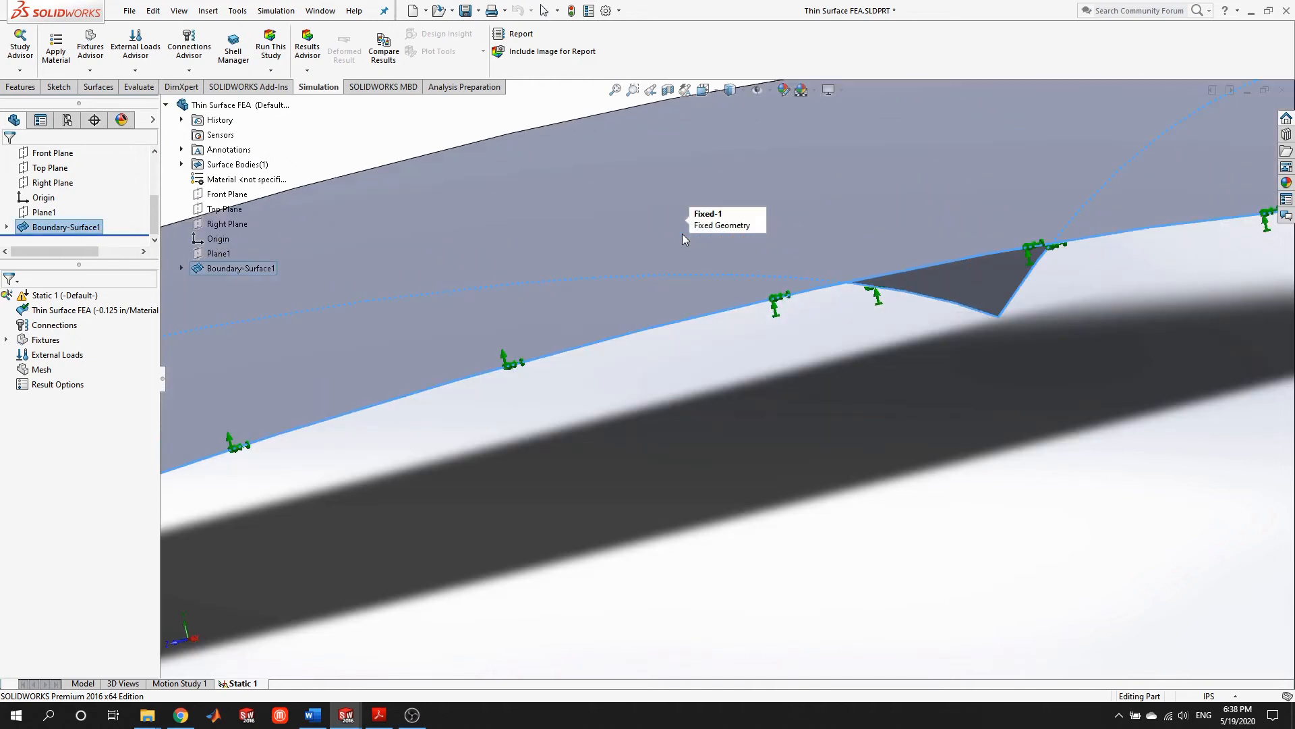
{"action": "key", "text": "f"}
{"action": "middle_click_drag", "start_coordinate": [703, 301], "coordinate": [717, 387]}
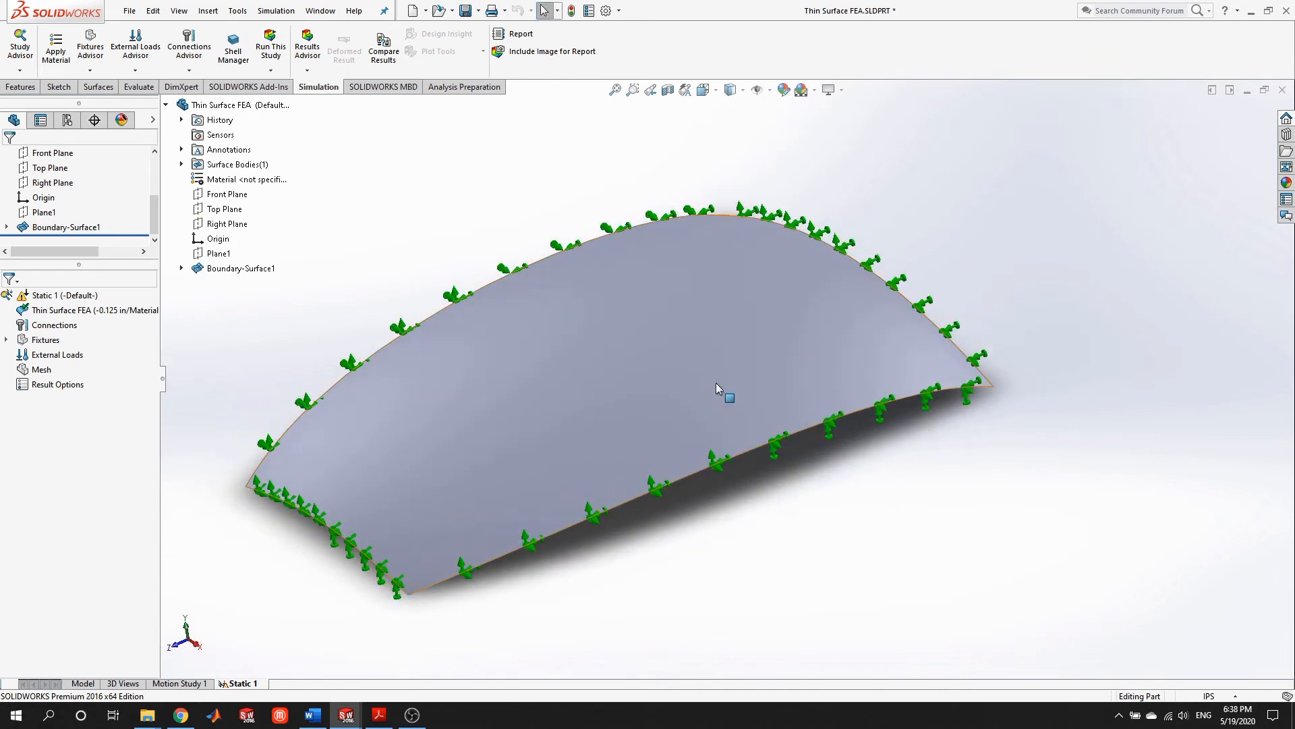
{"action": "scroll", "coordinate": [715, 382], "scroll_direction": "up", "scroll_amount": 1}
{"action": "left_click", "coordinate": [688, 372]}
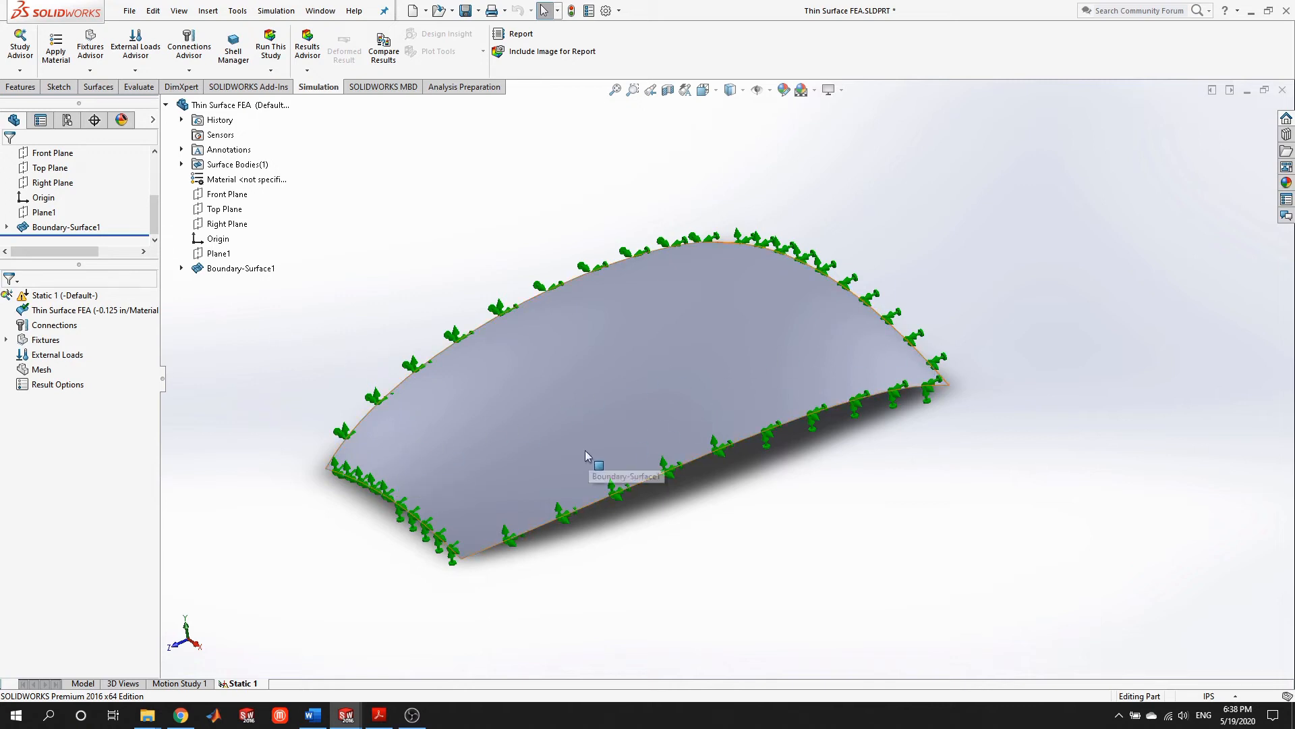
{"action": "scroll", "coordinate": [653, 471], "scroll_direction": "down", "scroll_amount": 5}
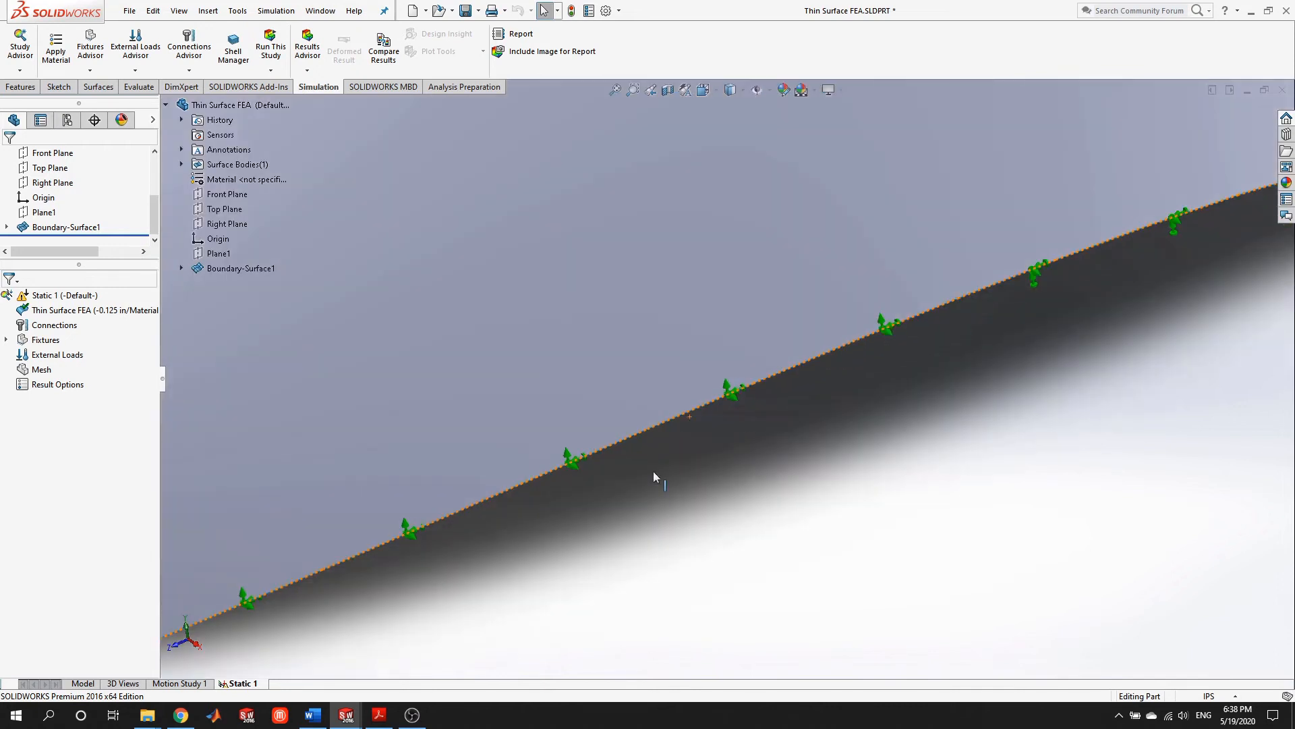
{"action": "scroll", "coordinate": [667, 451], "scroll_direction": "up", "scroll_amount": 10}
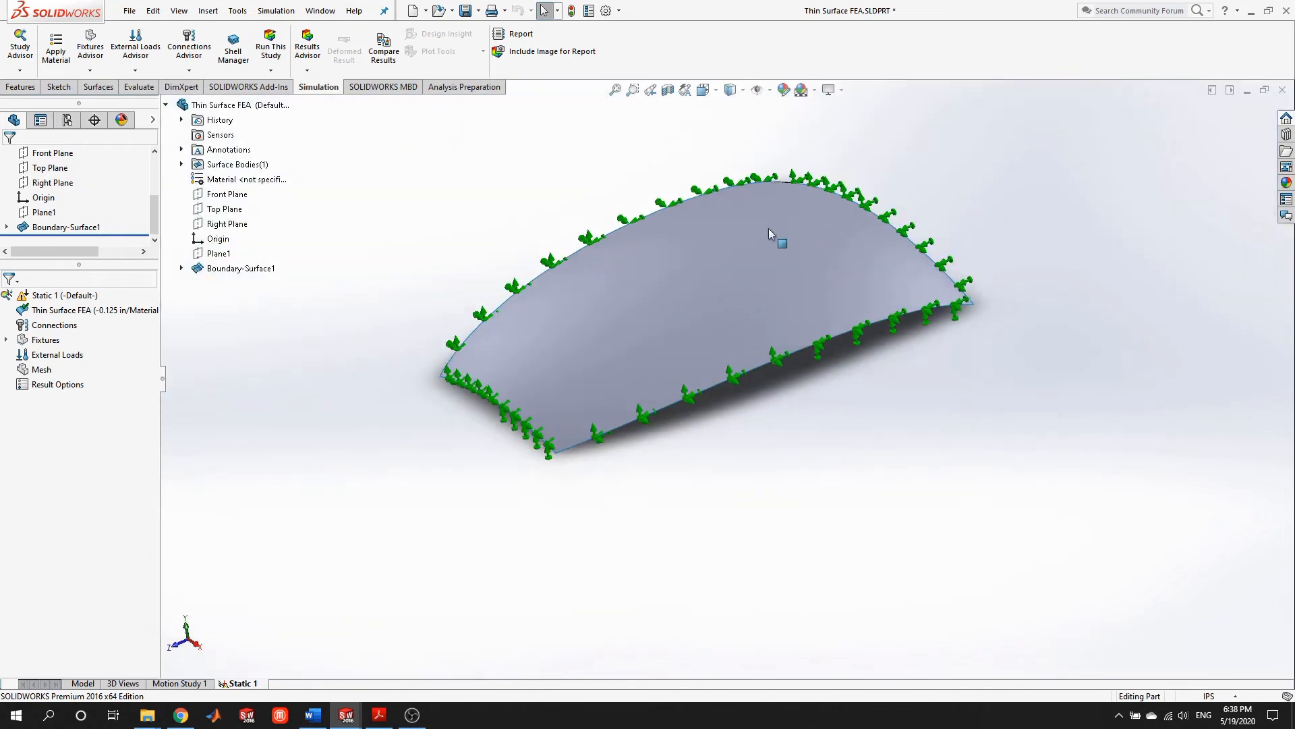
{"action": "middle_click_drag", "start_coordinate": [767, 228], "coordinate": [788, 204]}
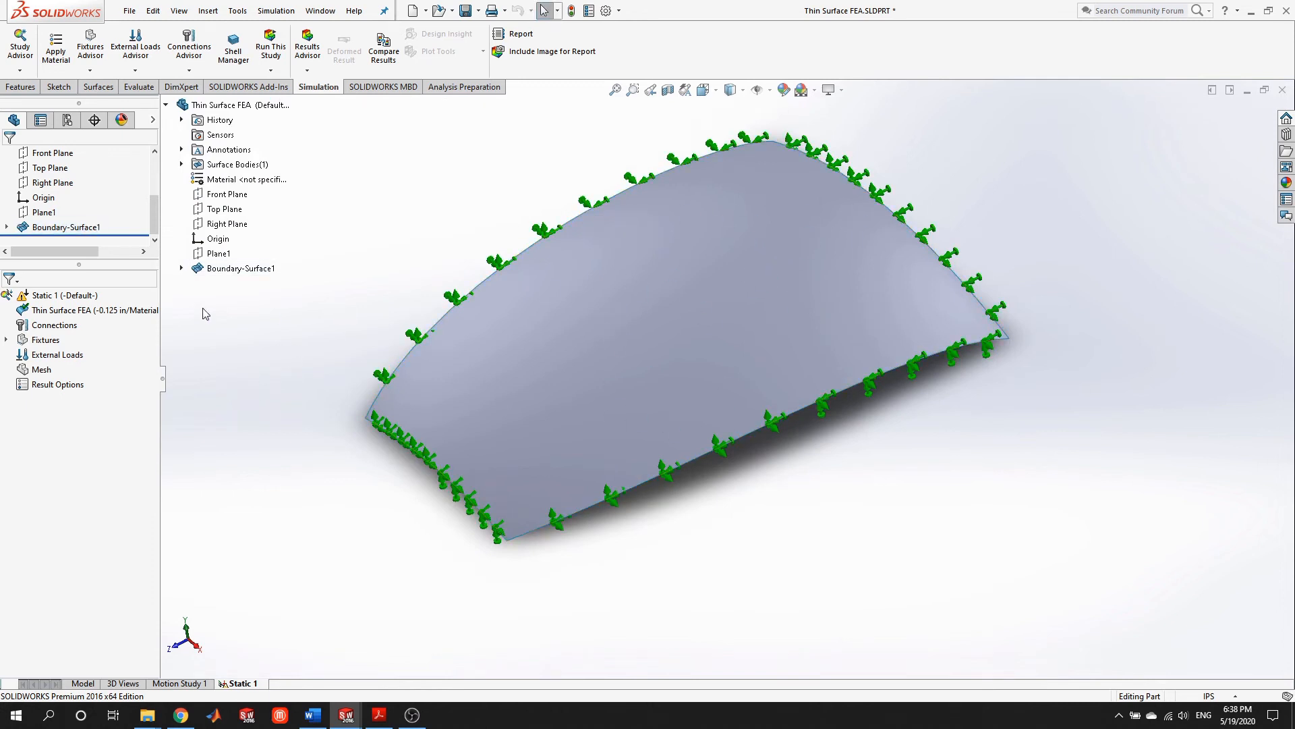
Review the surface body's thickness, material and offset in the Shell Manager, inspecting the selected surface from the side and above
{"action": "right_click", "coordinate": [80, 312]}
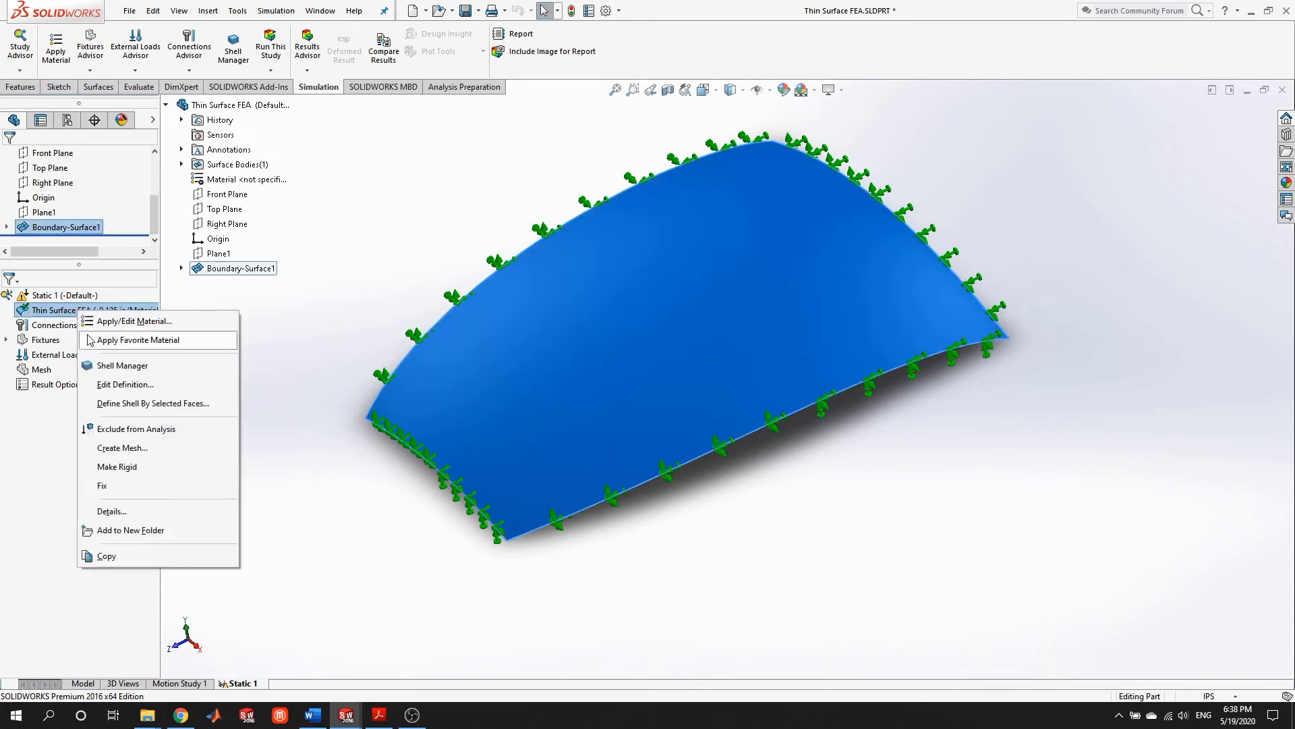
{"action": "left_click", "coordinate": [133, 367]}
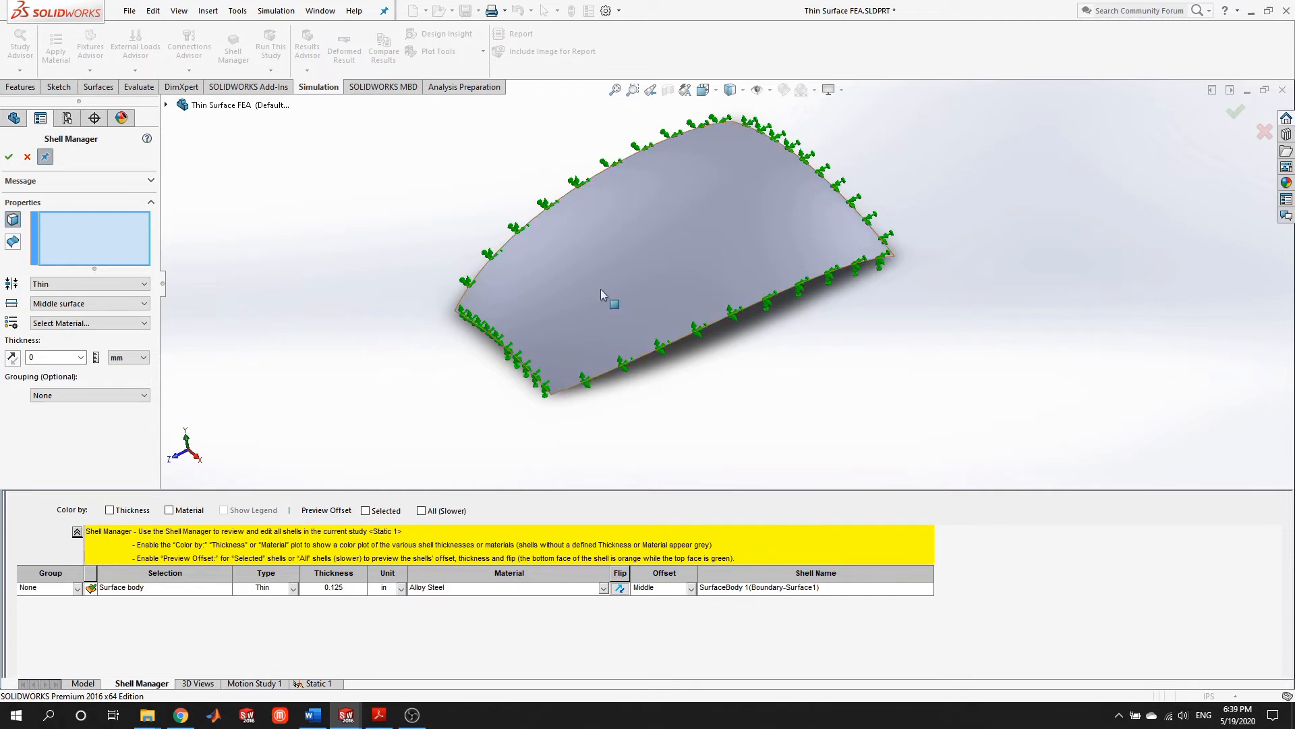
{"action": "left_click", "coordinate": [360, 593]}
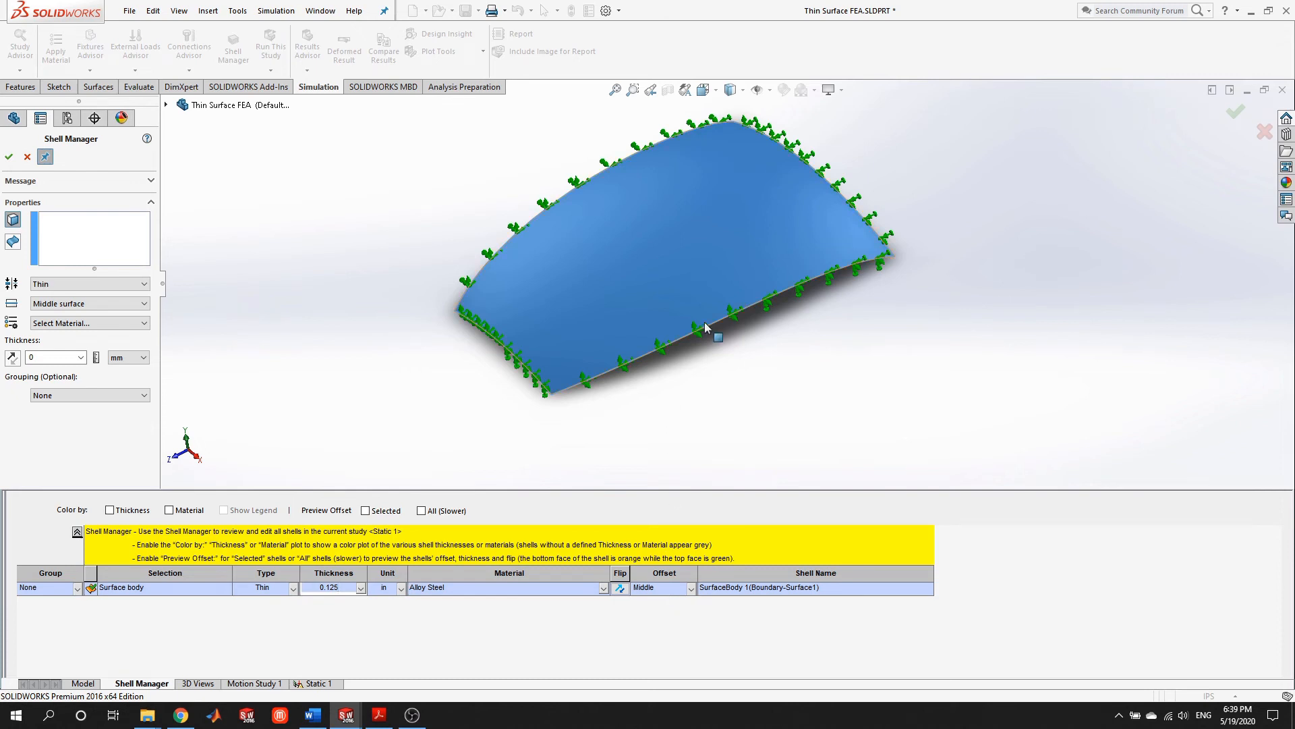
{"action": "scroll", "coordinate": [704, 322], "scroll_direction": "down", "scroll_amount": 6}
{"action": "scroll", "coordinate": [703, 322], "scroll_direction": "up", "scroll_amount": 4}
{"action": "middle_click_drag", "start_coordinate": [703, 323], "coordinate": [674, 237]}
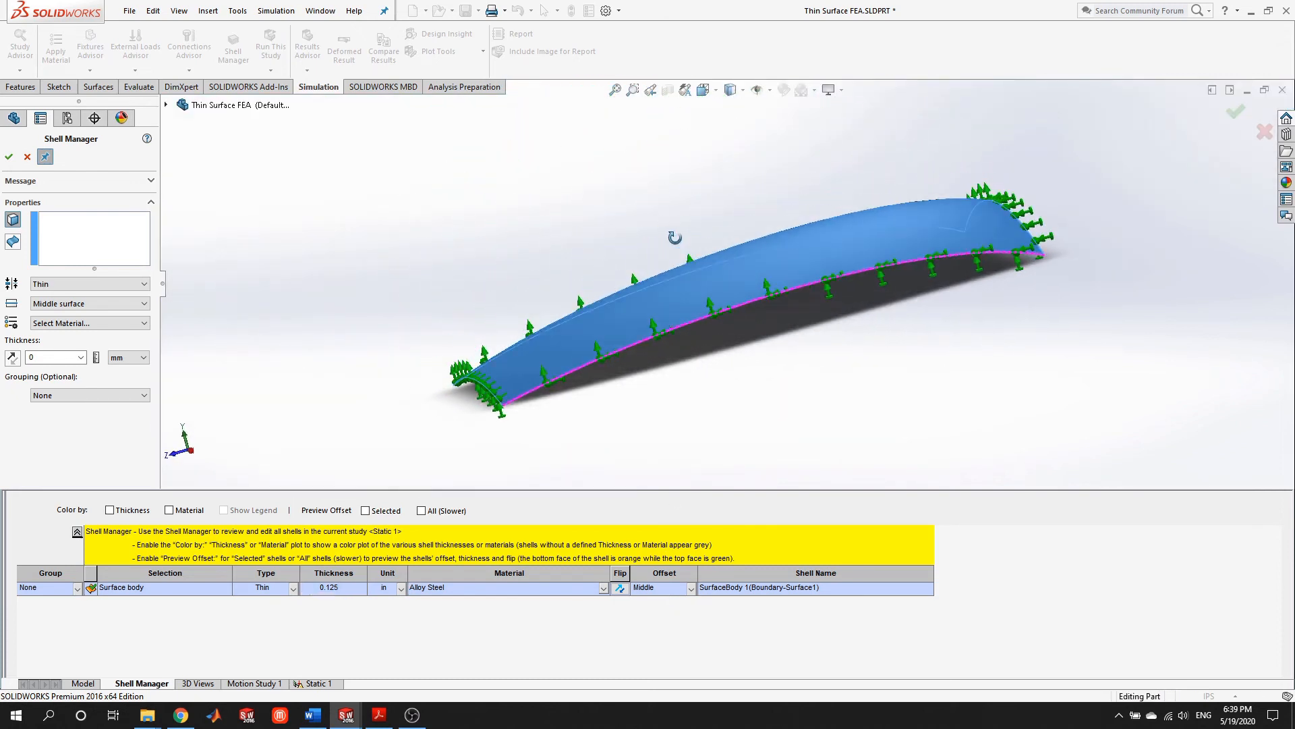
{"action": "scroll", "coordinate": [904, 269], "scroll_direction": "down", "scroll_amount": 3}
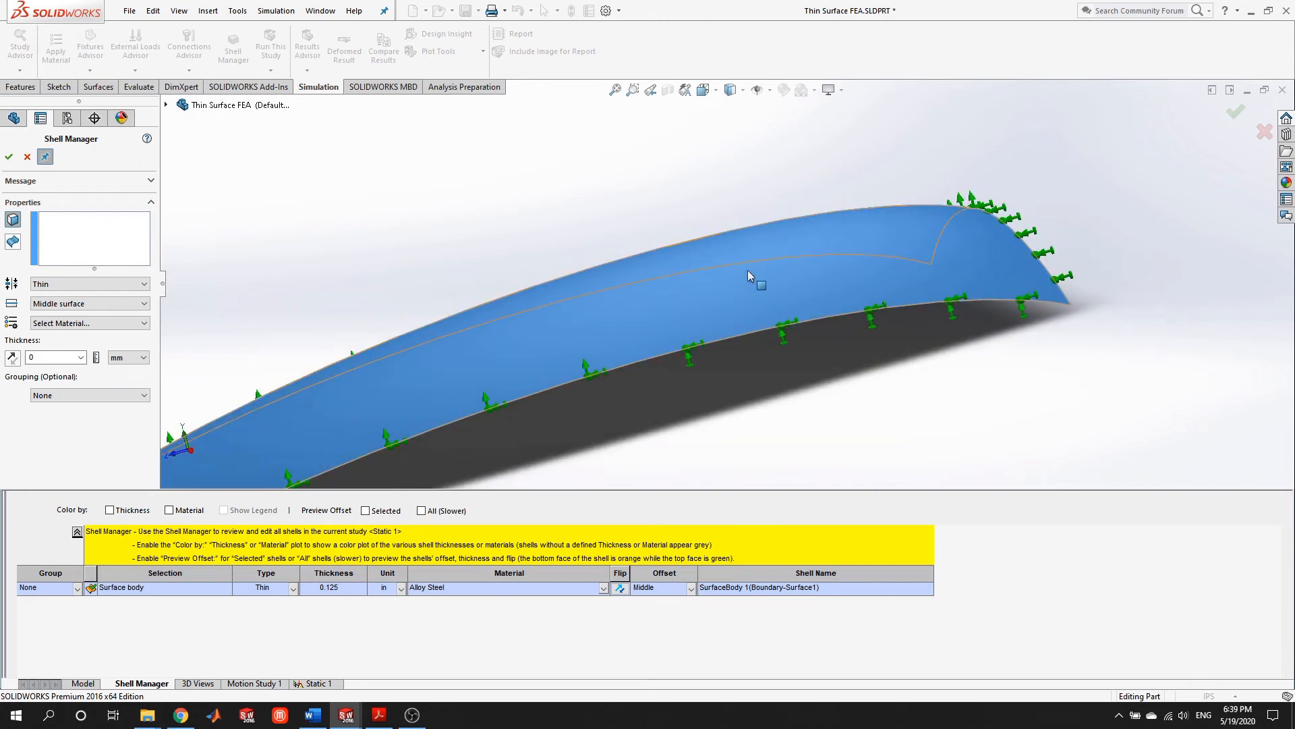
{"action": "scroll", "coordinate": [715, 364], "scroll_direction": "up", "scroll_amount": 3}
{"action": "middle_click_drag", "start_coordinate": [682, 356], "coordinate": [734, 282]}
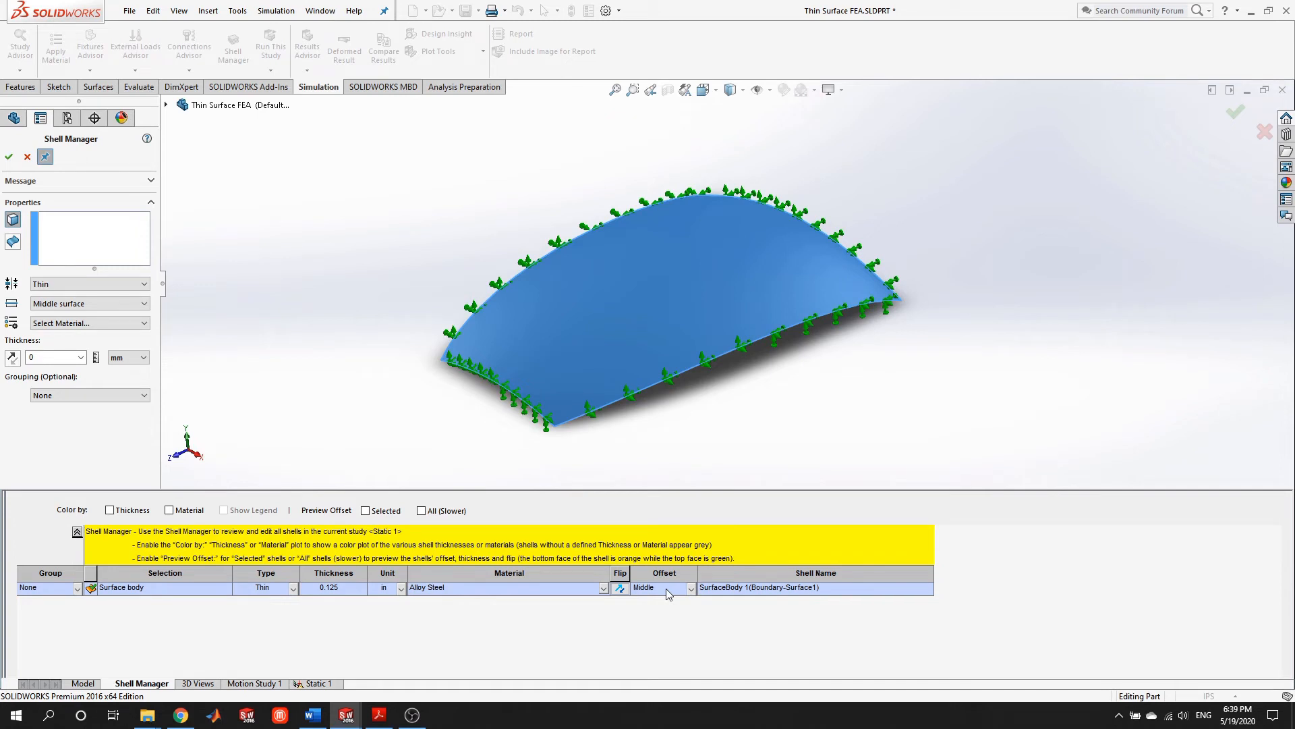
{"action": "left_click", "coordinate": [9, 157]}
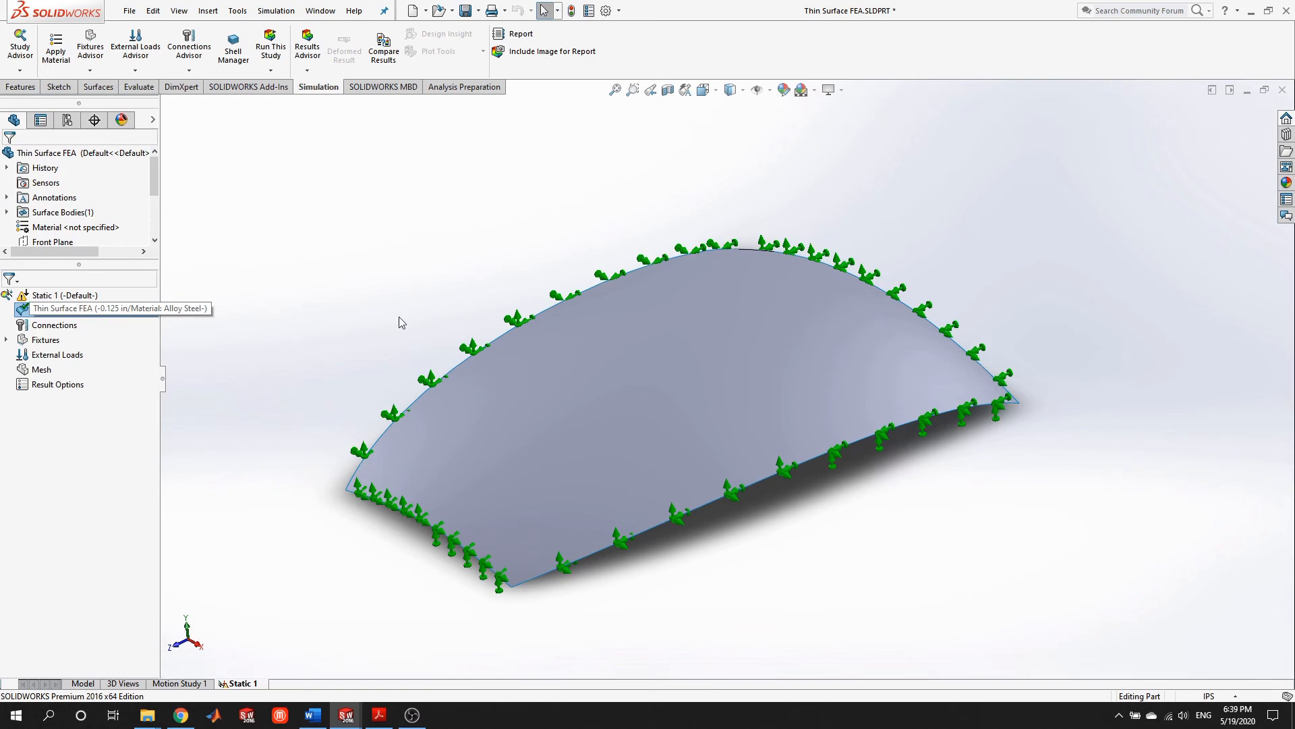
{"action": "left_click", "coordinate": [130, 315]}
{"action": "middle_click_drag", "start_coordinate": [736, 355], "coordinate": [766, 356]}
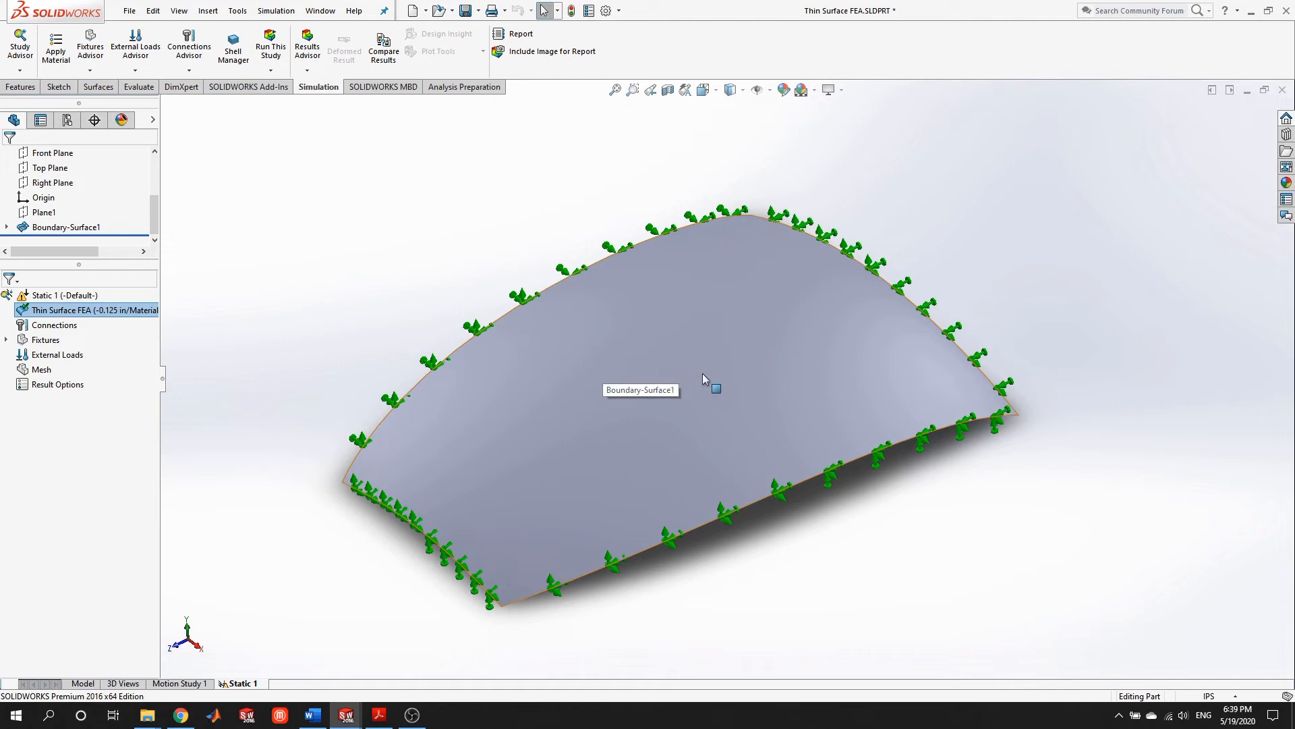
Try to define a 100 lbf force normal to the whole surface face, using English (IPS) units
{"action": "right_click", "coordinate": [55, 358]}
{"action": "left_click", "coordinate": [93, 373]}
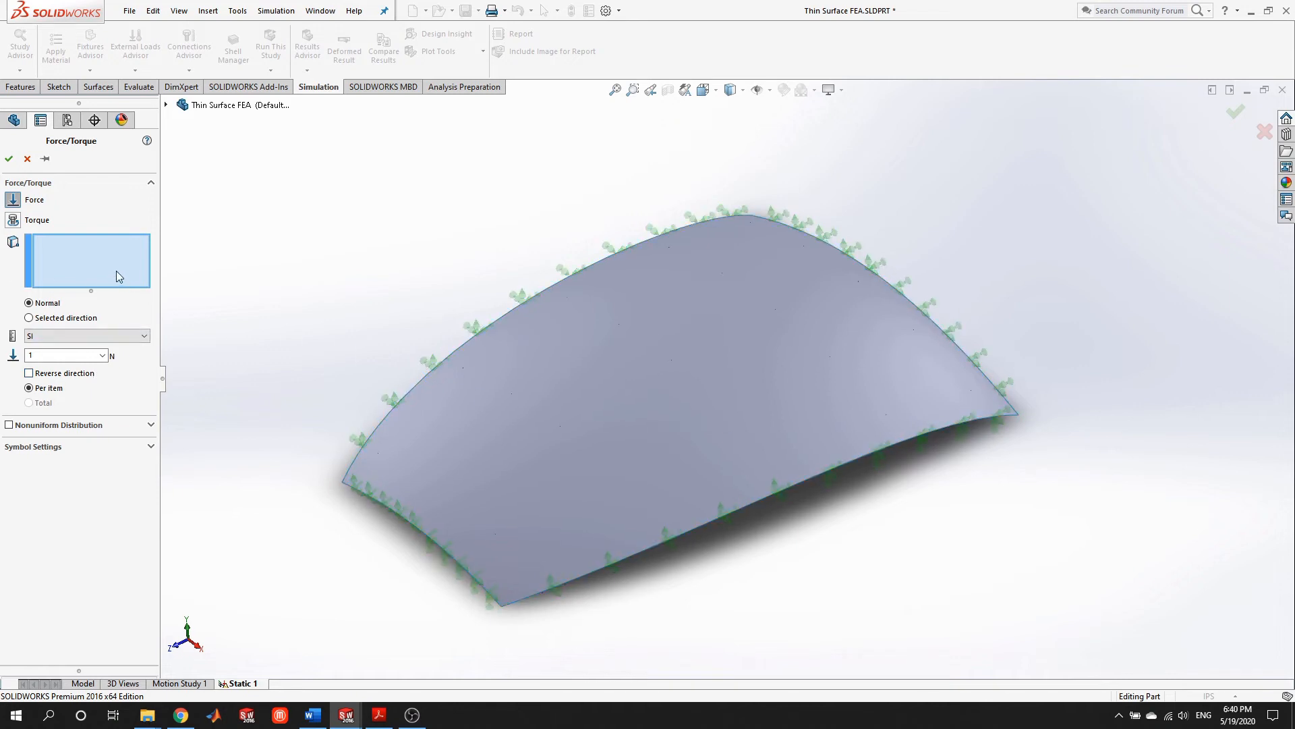
{"action": "left_click", "coordinate": [669, 348]}
{"action": "left_click", "coordinate": [106, 335]}
{"action": "left_click", "coordinate": [74, 357]}
{"action": "left_click_drag", "start_coordinate": [92, 357], "coordinate": [1, 354]}
{"action": "type", "text": "1"}
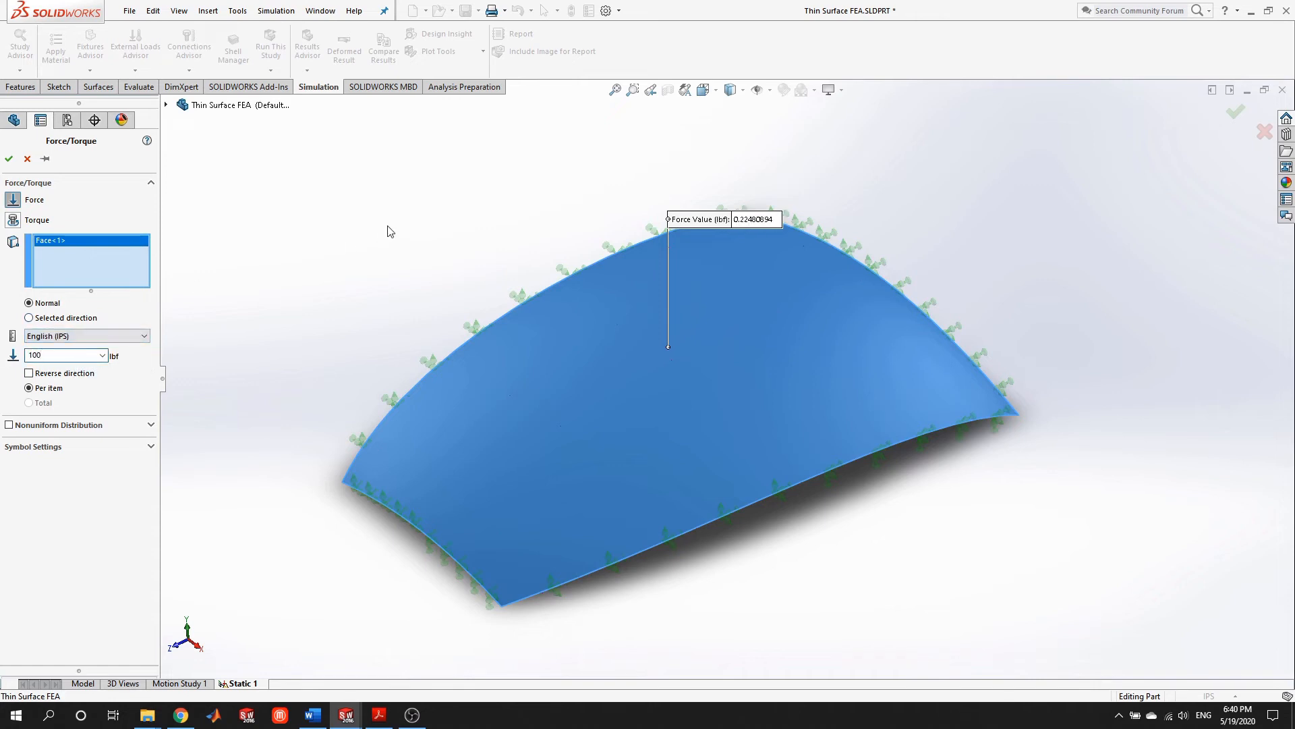
Try reversing the force direction on the surface, inspect the load arrows from below and above, and close the force definition
{"action": "middle_click_drag", "start_coordinate": [733, 488], "coordinate": [708, 325]}
{"action": "scroll", "coordinate": [717, 389], "scroll_direction": "down", "scroll_amount": 4}
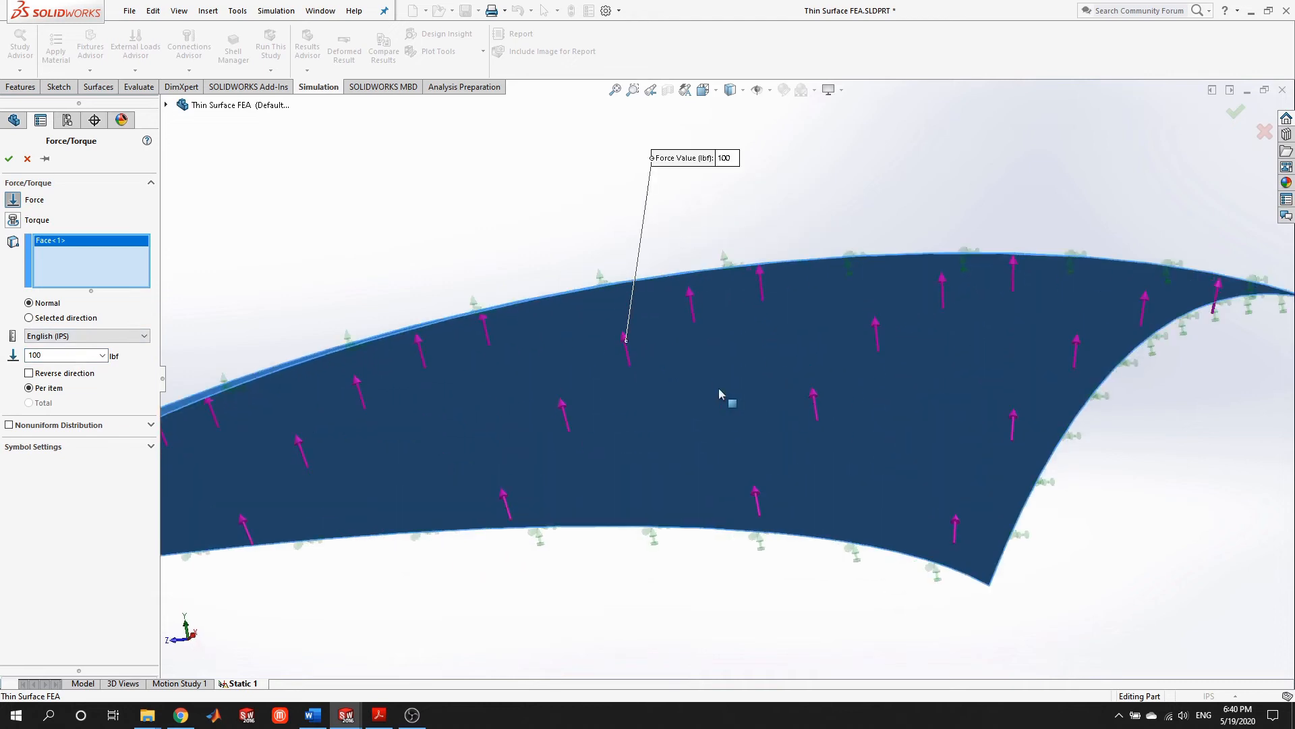
{"action": "scroll", "coordinate": [709, 393], "scroll_direction": "up", "scroll_amount": 2}
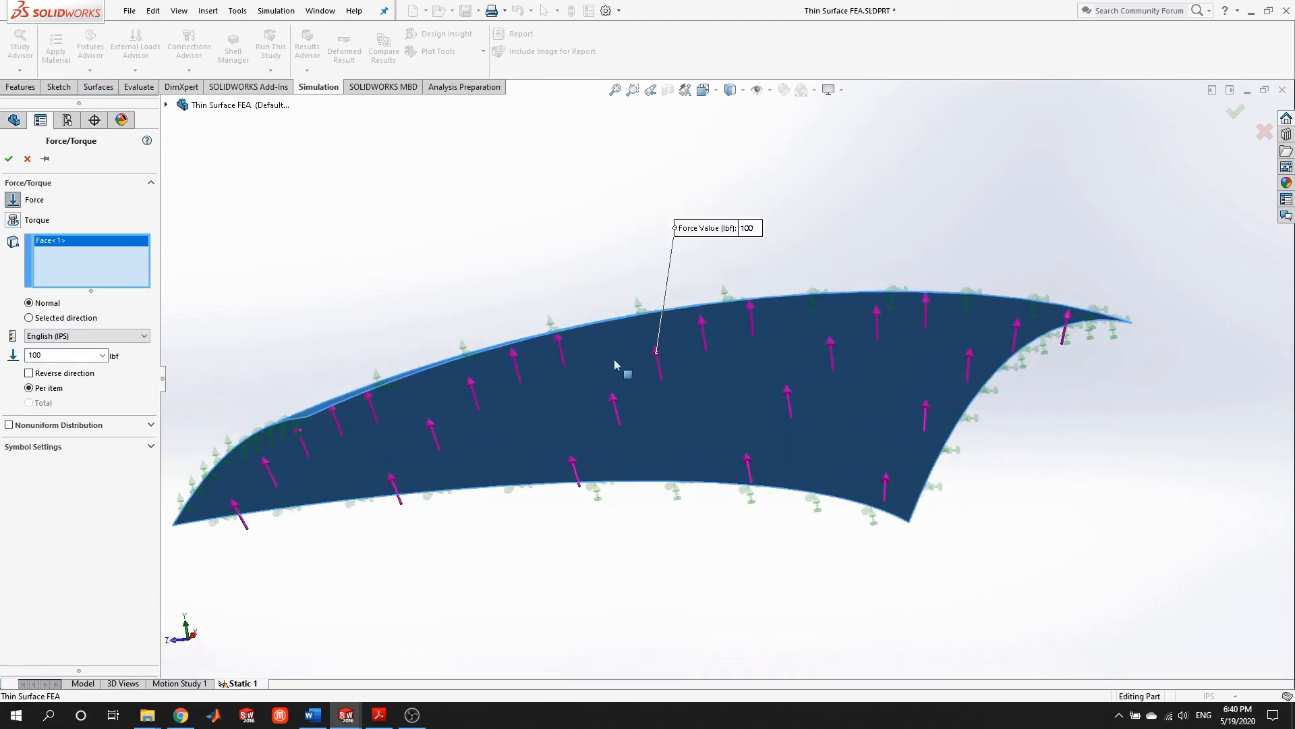
{"action": "left_click", "coordinate": [29, 374]}
{"action": "middle_click_drag", "start_coordinate": [685, 480], "coordinate": [572, 419]}
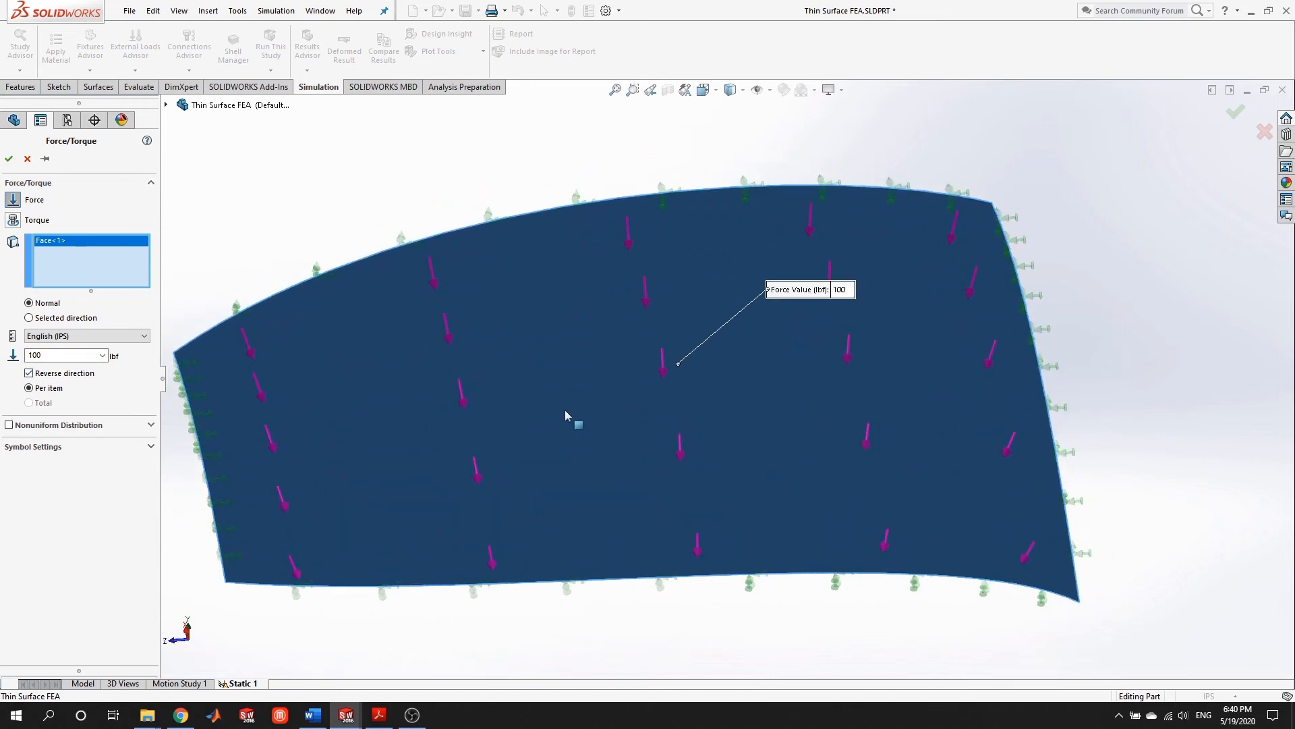
{"action": "middle_click_drag", "start_coordinate": [480, 385], "coordinate": [555, 369]}
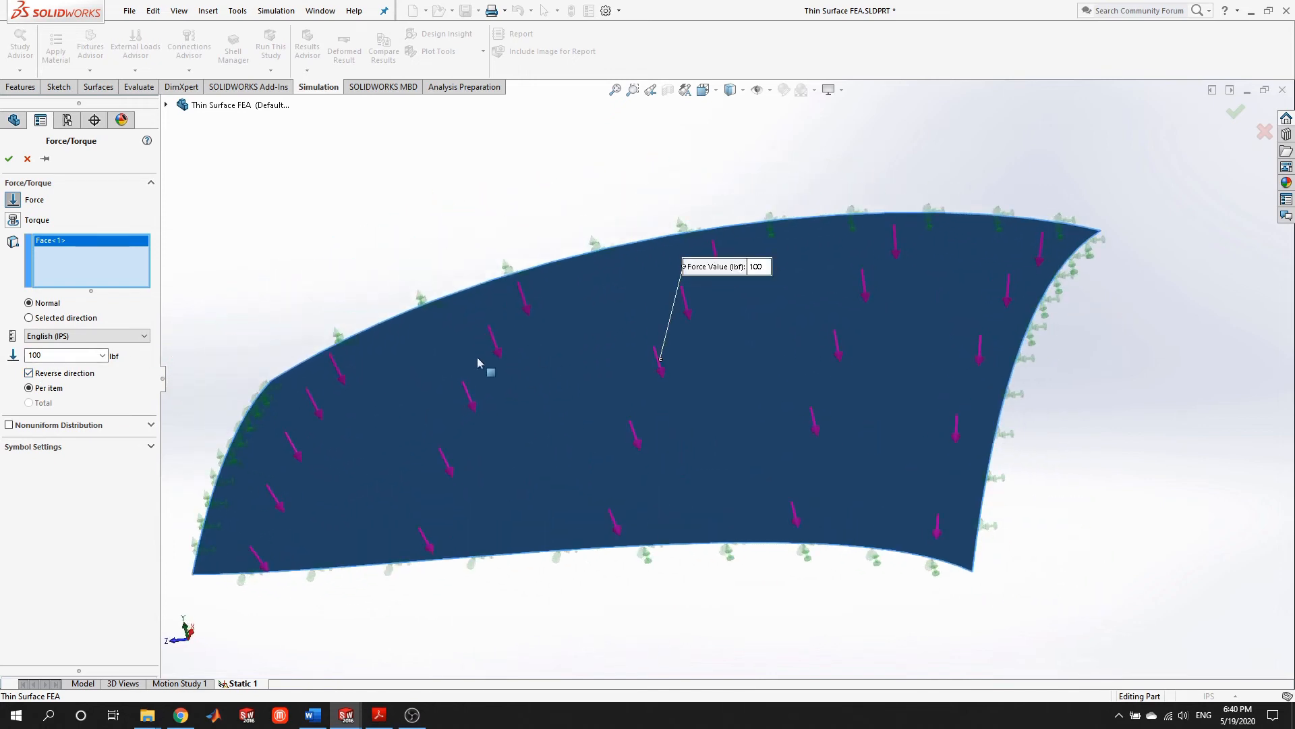
{"action": "middle_click_drag", "start_coordinate": [753, 249], "coordinate": [785, 331]}
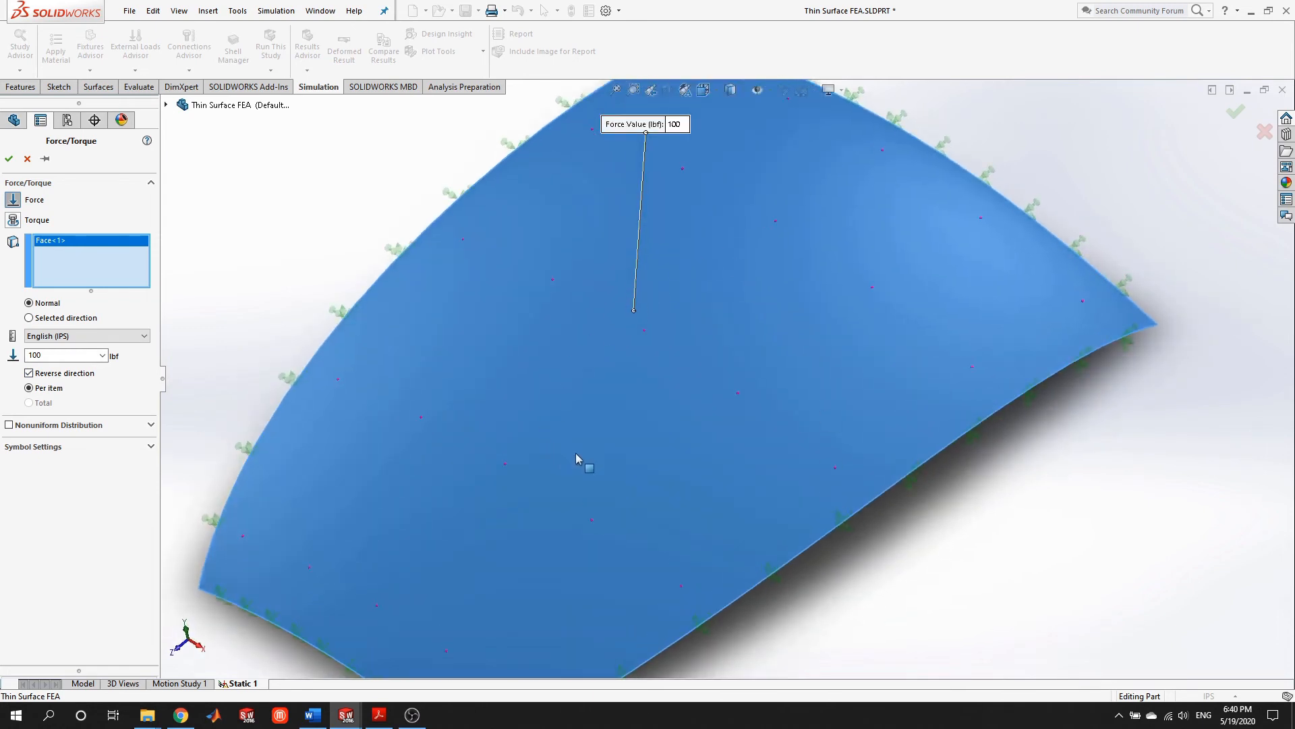
{"action": "middle_click_drag", "start_coordinate": [785, 458], "coordinate": [811, 560]}
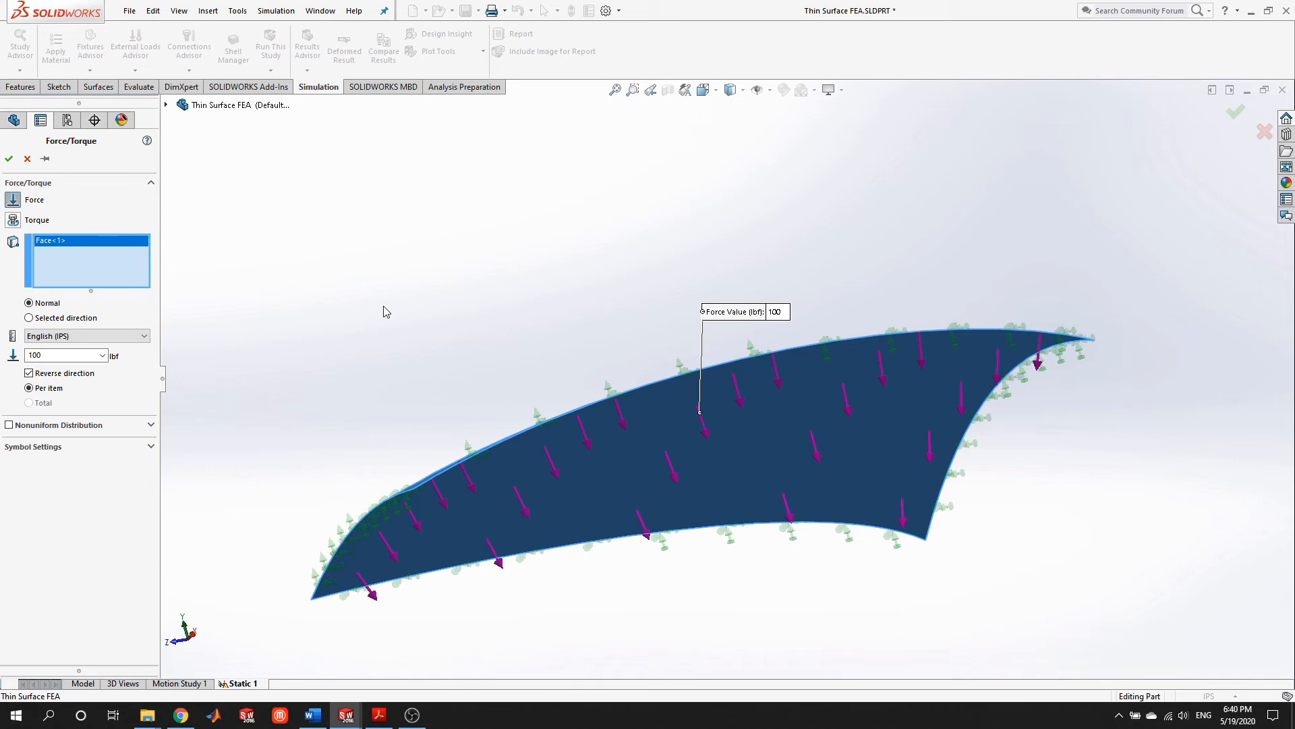
{"action": "middle_click_drag", "start_coordinate": [699, 346], "coordinate": [793, 340]}
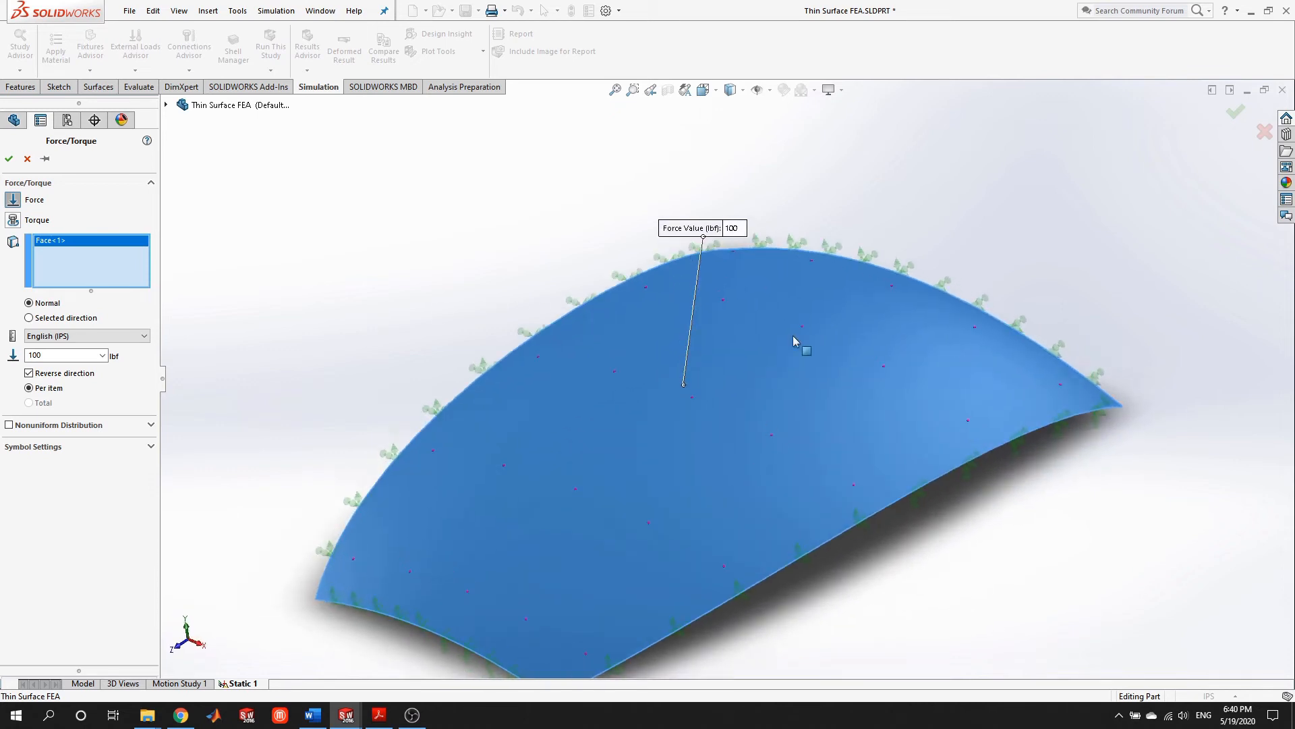
{"action": "middle_click_drag", "start_coordinate": [804, 457], "coordinate": [743, 480]}
{"action": "left_click", "coordinate": [9, 159]}
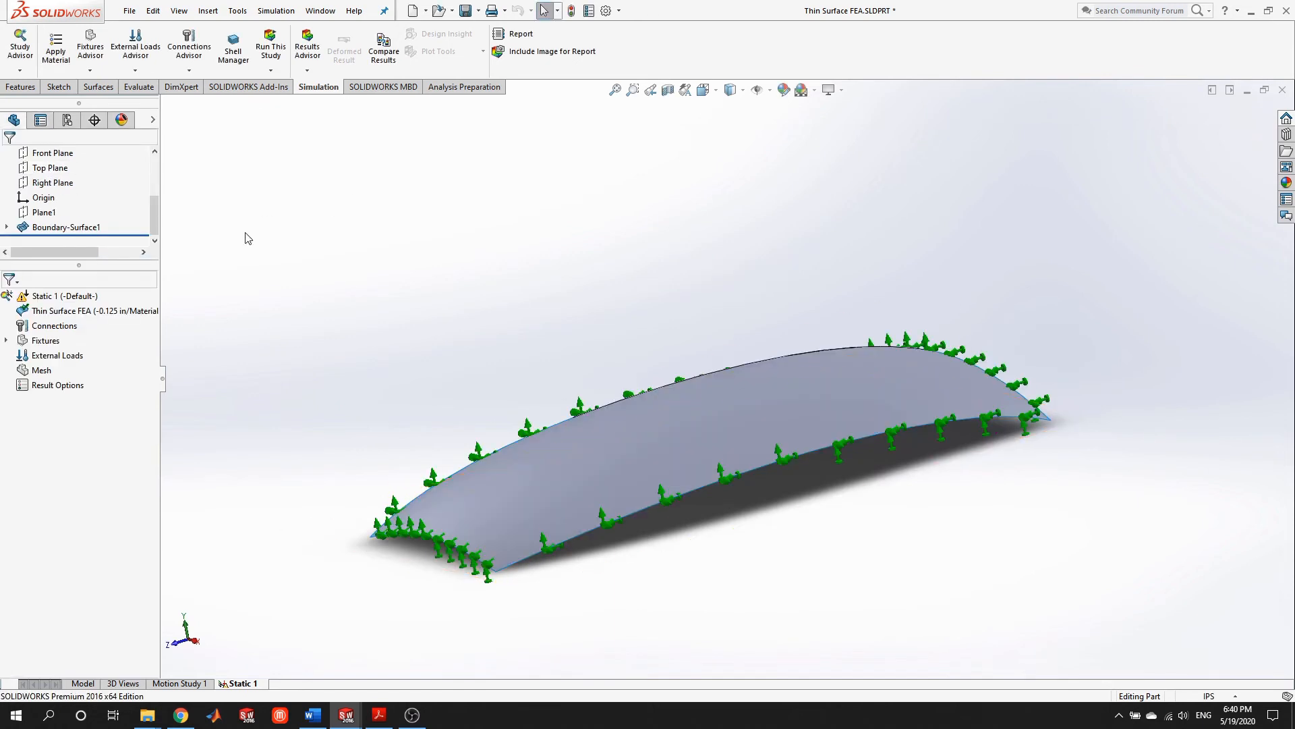
Return to the part model and start a sketch on the Top Plane, looking straight down on the surface
{"action": "left_click", "coordinate": [83, 683]}
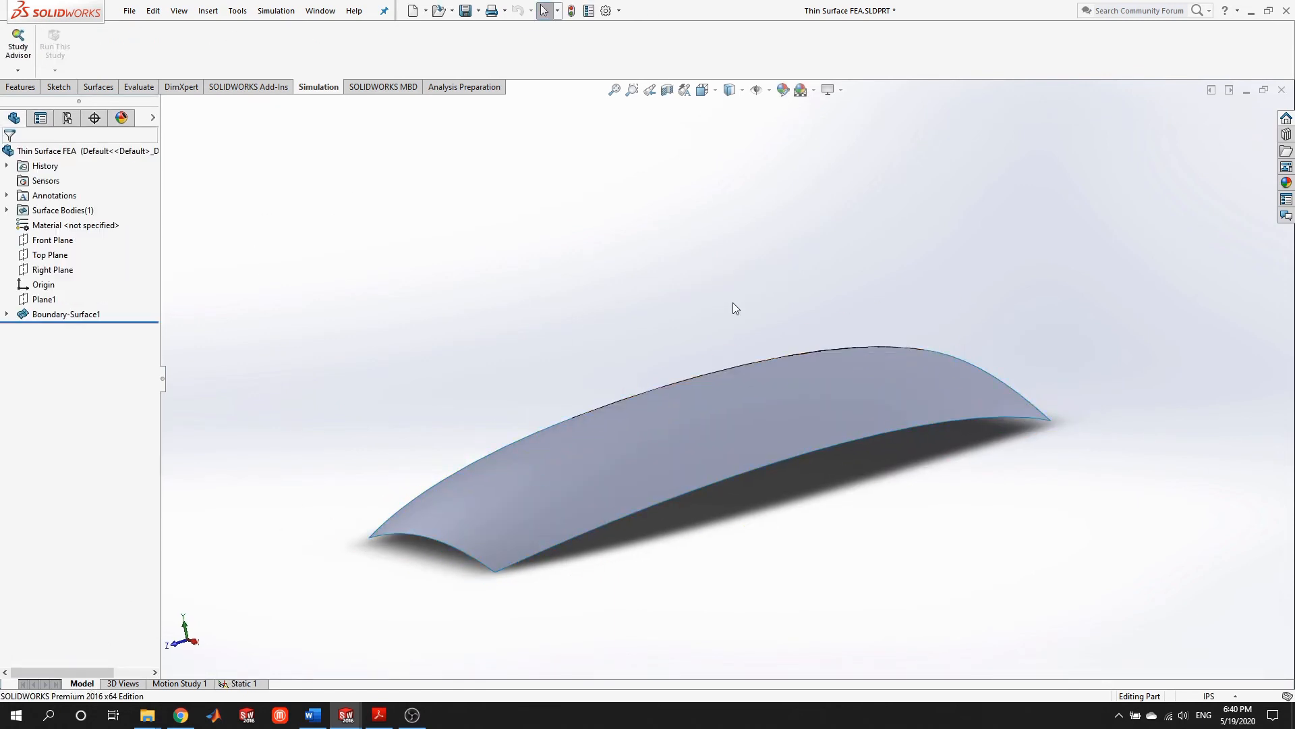
{"action": "middle_click_drag", "start_coordinate": [733, 302], "coordinate": [751, 396]}
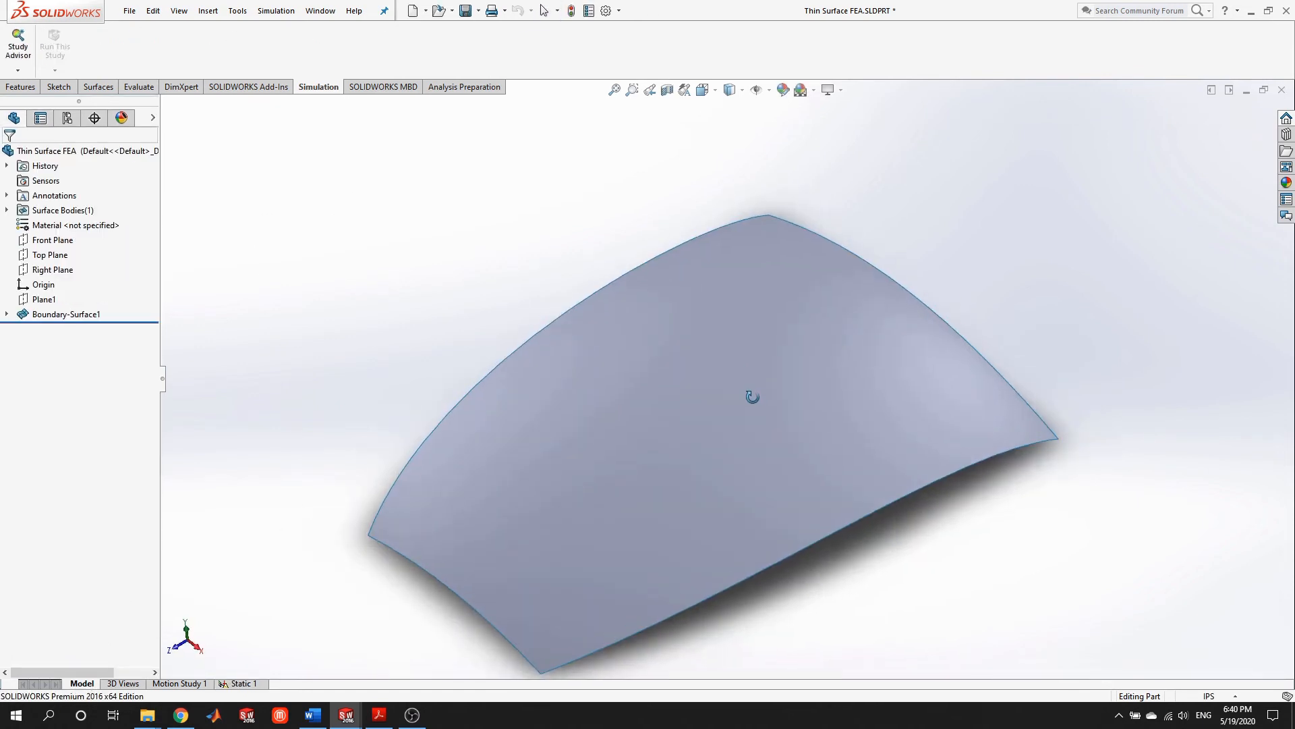
{"action": "right_click", "coordinate": [37, 258]}
{"action": "left_click", "coordinate": [45, 235]}
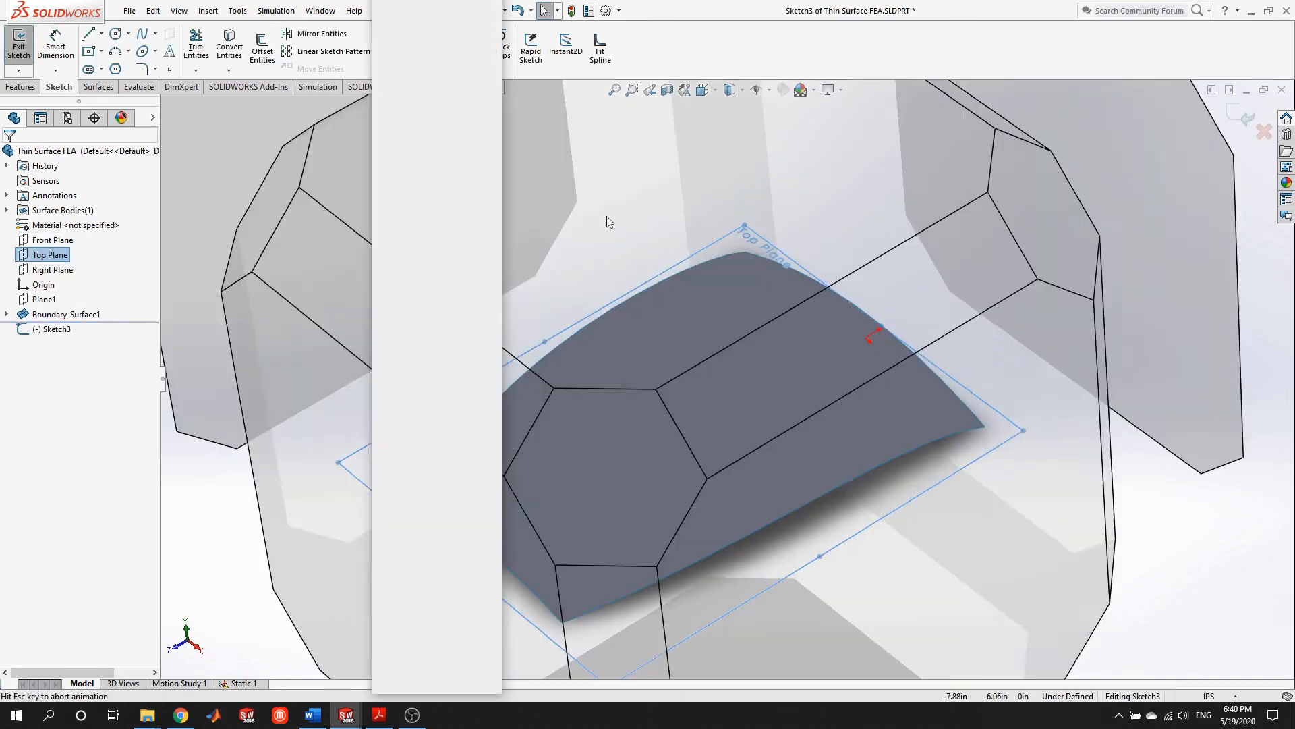
{"action": "left_click", "coordinate": [497, 46]}
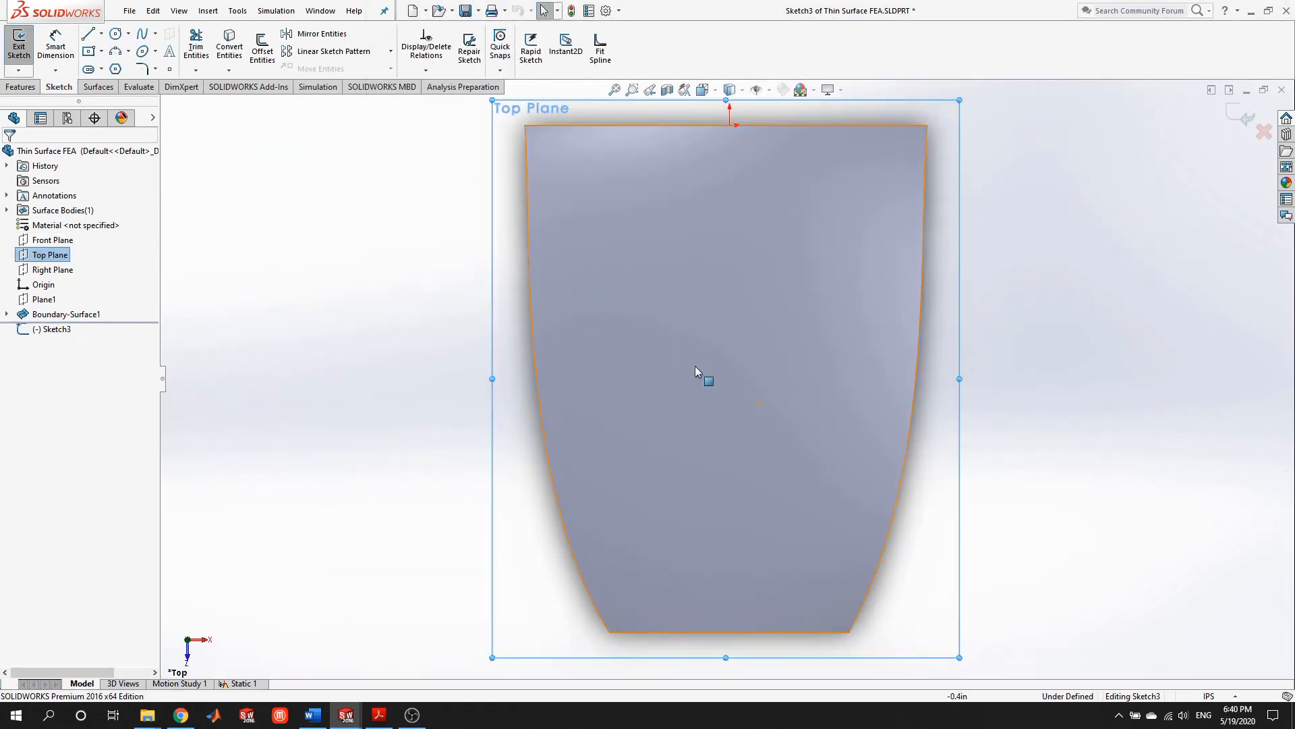
Sketch a closed footprint-shaped spline in the middle of the surface, starting about 3.05 in from the origin, and exit the sketch
{"action": "left_click", "coordinate": [142, 33]}
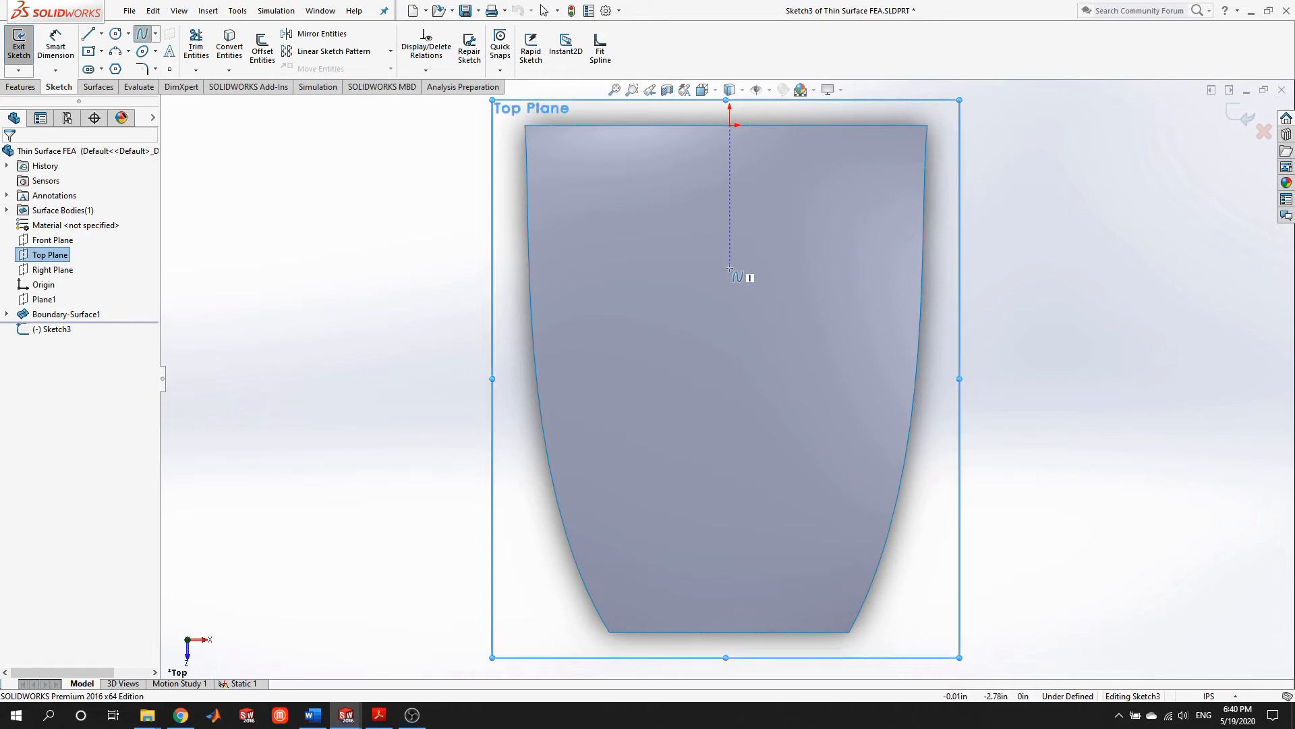
{"action": "left_click", "coordinate": [730, 280]}
{"action": "left_click", "coordinate": [701, 282]}
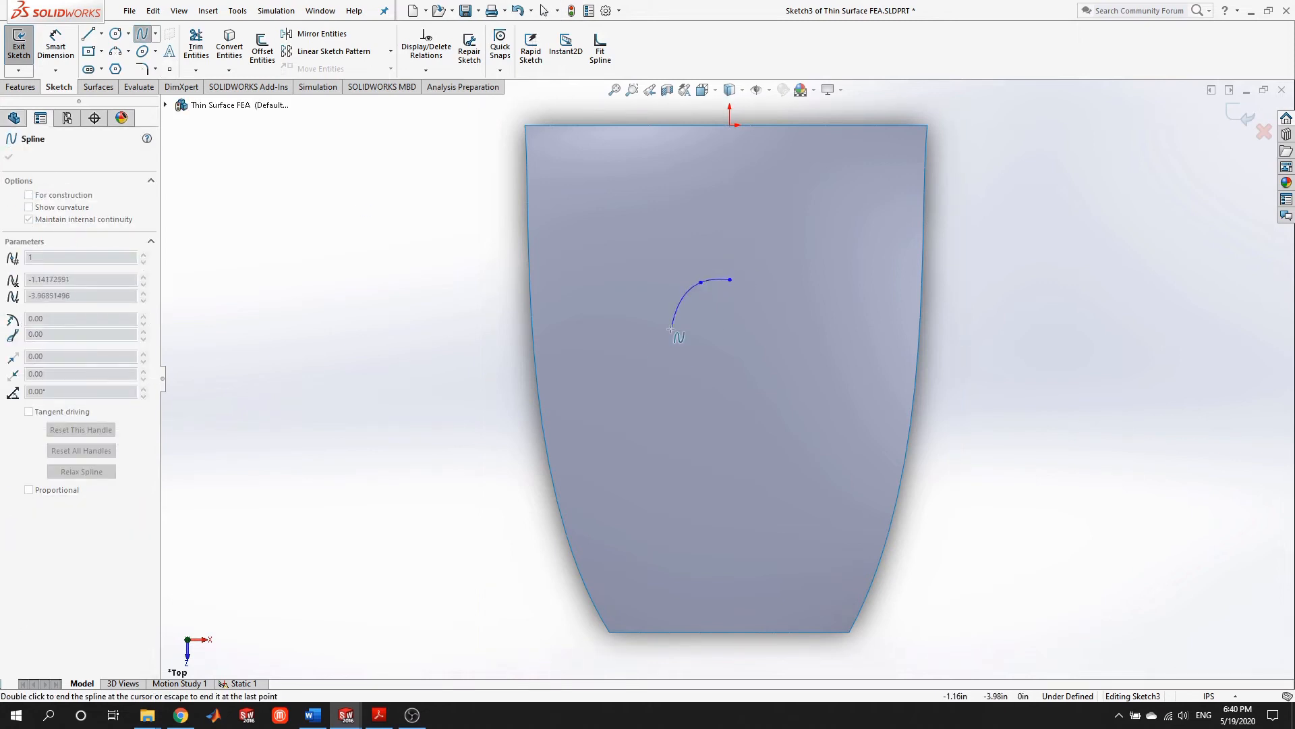
{"action": "left_click", "coordinate": [668, 335]}
{"action": "left_click", "coordinate": [686, 394]}
{"action": "left_click", "coordinate": [695, 453]}
{"action": "left_click", "coordinate": [758, 437]}
{"action": "left_click", "coordinate": [743, 392]}
{"action": "left_click", "coordinate": [753, 321]}
{"action": "left_click", "coordinate": [730, 279]}
{"action": "middle_click_drag", "start_coordinate": [798, 385], "coordinate": [729, 147]}
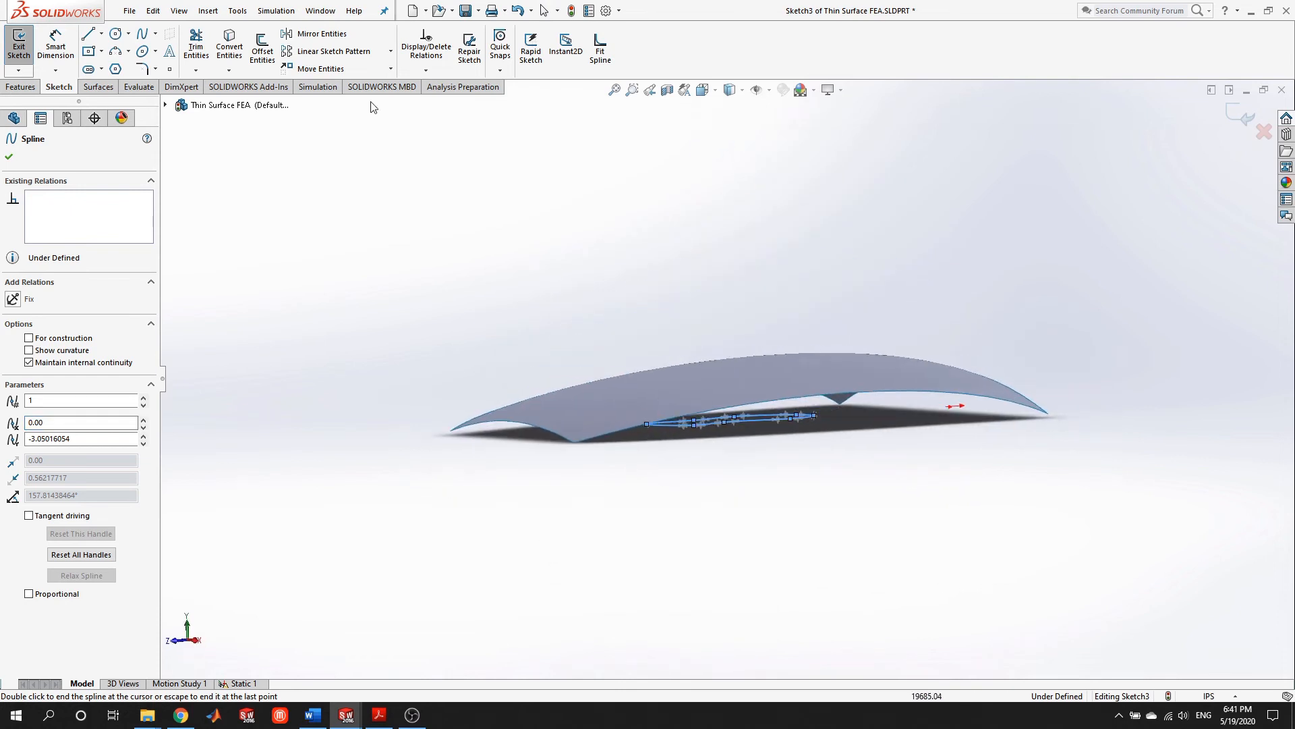
{"action": "key", "text": "Escape"}
{"action": "left_click", "coordinate": [20, 44]}
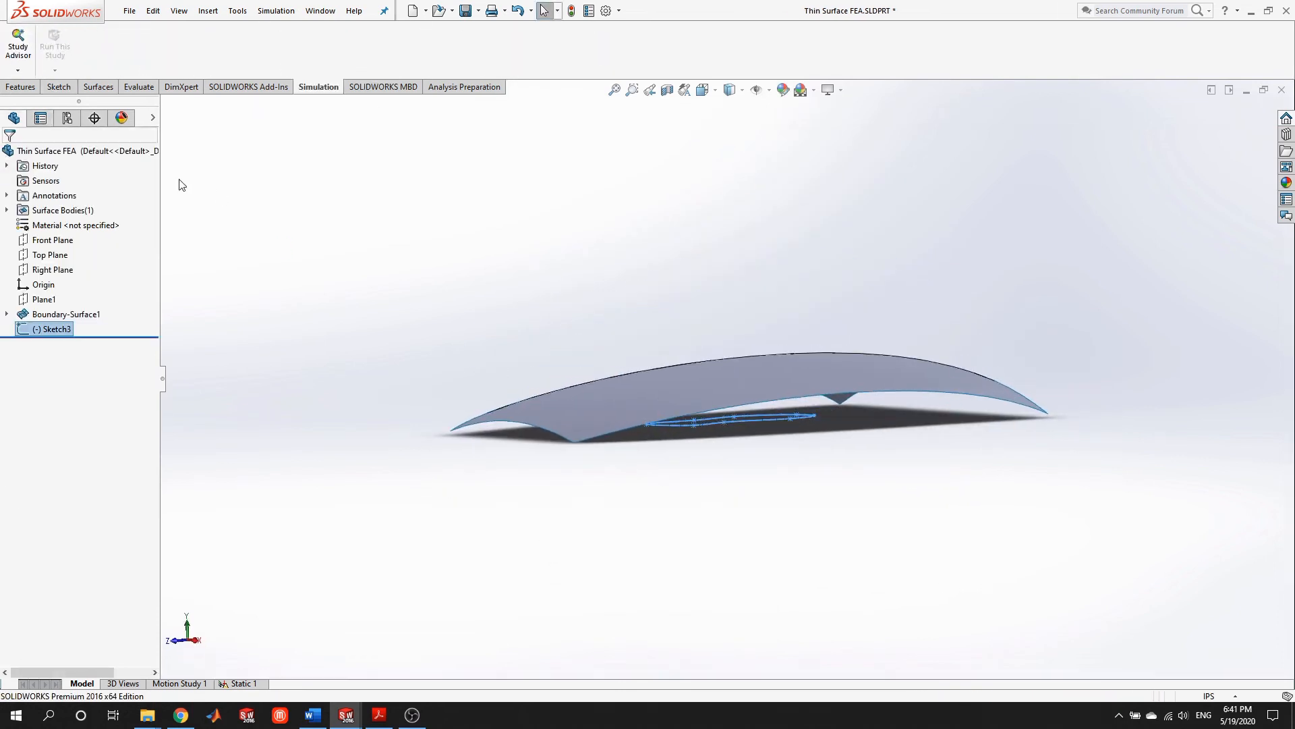
Create a projection split line that projects the closed spline sketch onto the curved surface face
{"action": "left_click", "coordinate": [21, 88]}
{"action": "left_click", "coordinate": [573, 41]}
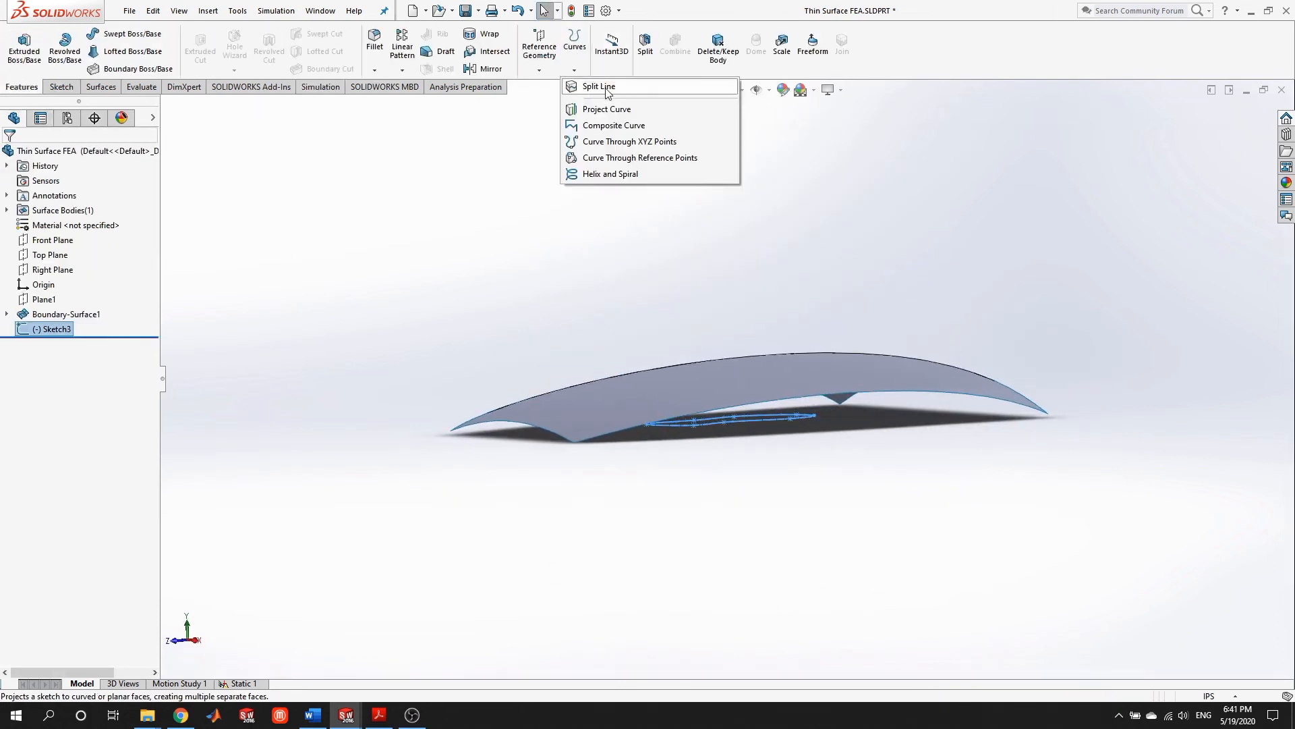
{"action": "left_click", "coordinate": [593, 88]}
{"action": "middle_click_drag", "start_coordinate": [801, 439], "coordinate": [796, 385]}
{"action": "middle_click_drag", "start_coordinate": [501, 314], "coordinate": [526, 498]}
{"action": "left_click", "coordinate": [727, 324]}
{"action": "middle_click_drag", "start_coordinate": [727, 324], "coordinate": [822, 353]}
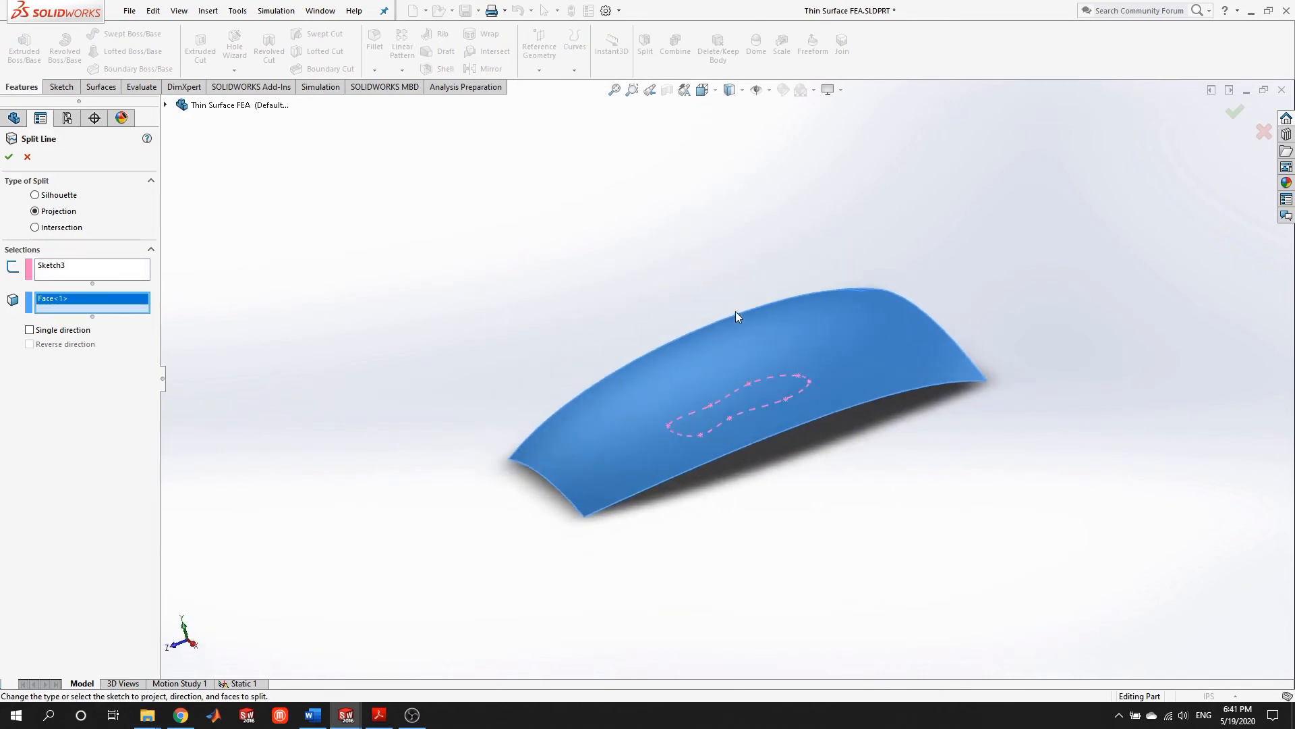
{"action": "left_click", "coordinate": [8, 157]}
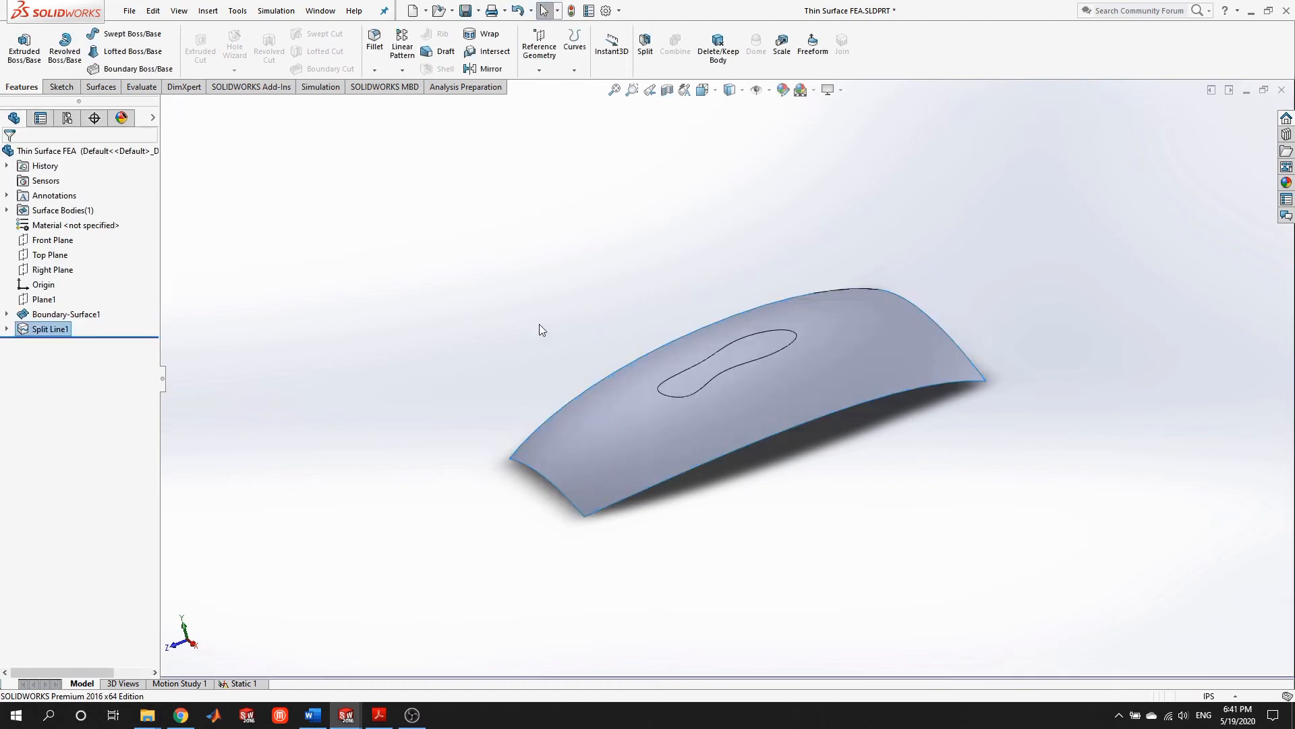
Return to the Static 1 study and examine the split outline and the fixtures around the surface edges
{"action": "middle_click_drag", "start_coordinate": [610, 314], "coordinate": [780, 355]}
{"action": "middle_click_drag", "start_coordinate": [719, 408], "coordinate": [738, 362]}
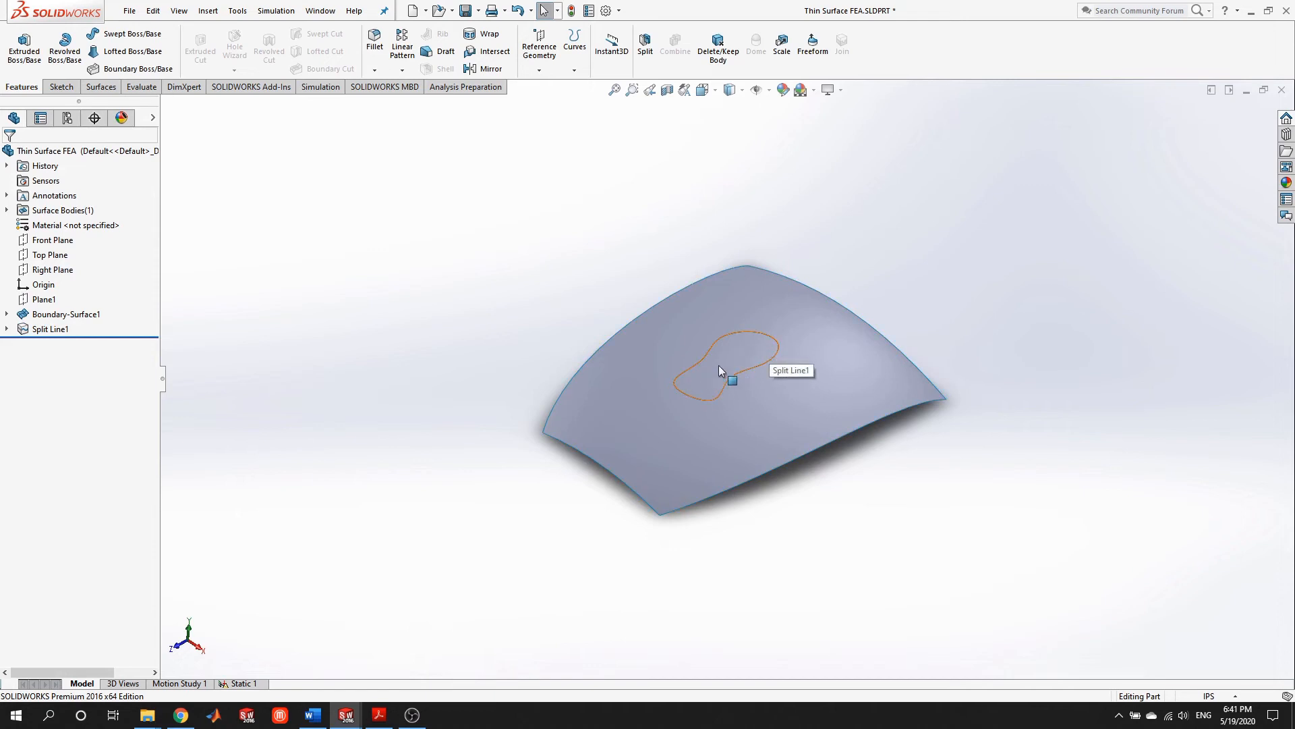
{"action": "left_click", "coordinate": [251, 684]}
{"action": "middle_click_drag", "start_coordinate": [760, 281], "coordinate": [803, 383]}
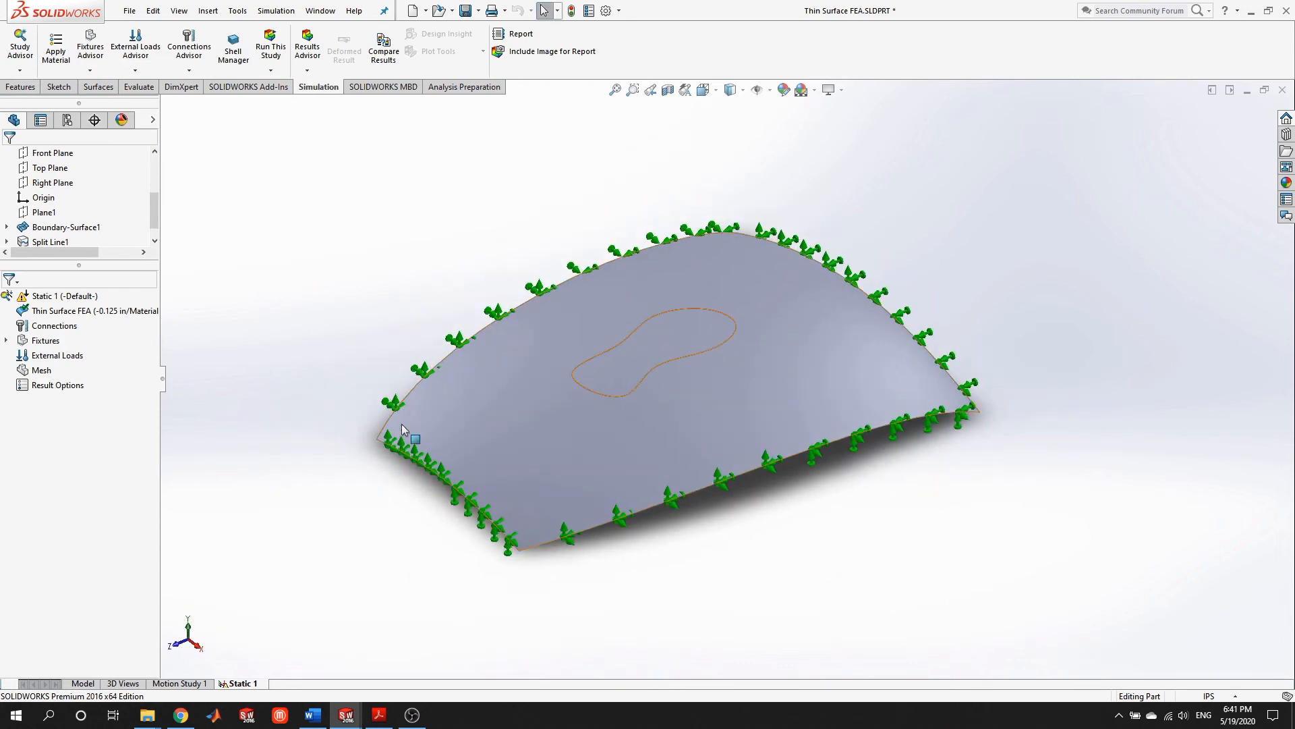
{"action": "scroll", "coordinate": [784, 216], "scroll_direction": "down", "scroll_amount": 5}
{"action": "scroll", "coordinate": [634, 370], "scroll_direction": "up", "scroll_amount": 2}
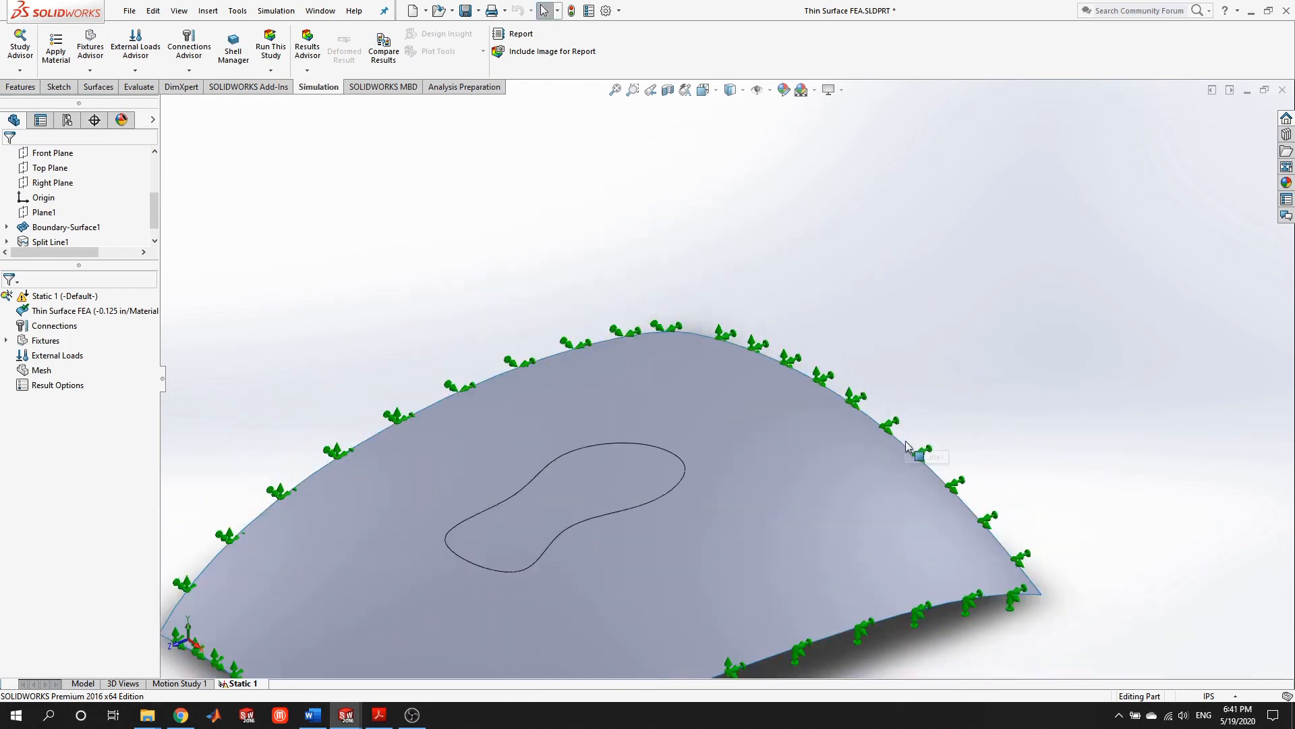
{"action": "scroll", "coordinate": [935, 595], "scroll_direction": "down", "scroll_amount": 2}
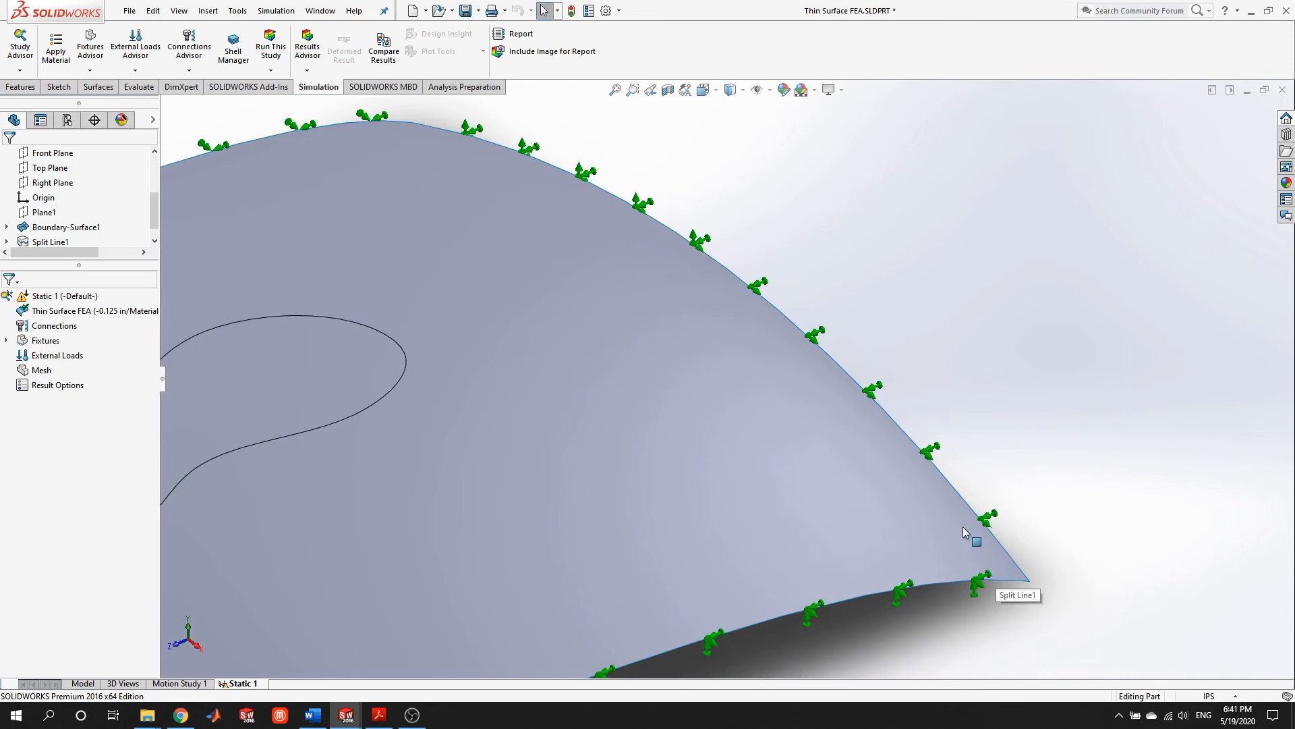
{"action": "middle_click_drag", "start_coordinate": [502, 152], "coordinate": [500, 298]}
{"action": "scroll", "coordinate": [506, 287], "scroll_direction": "up", "scroll_amount": 4}
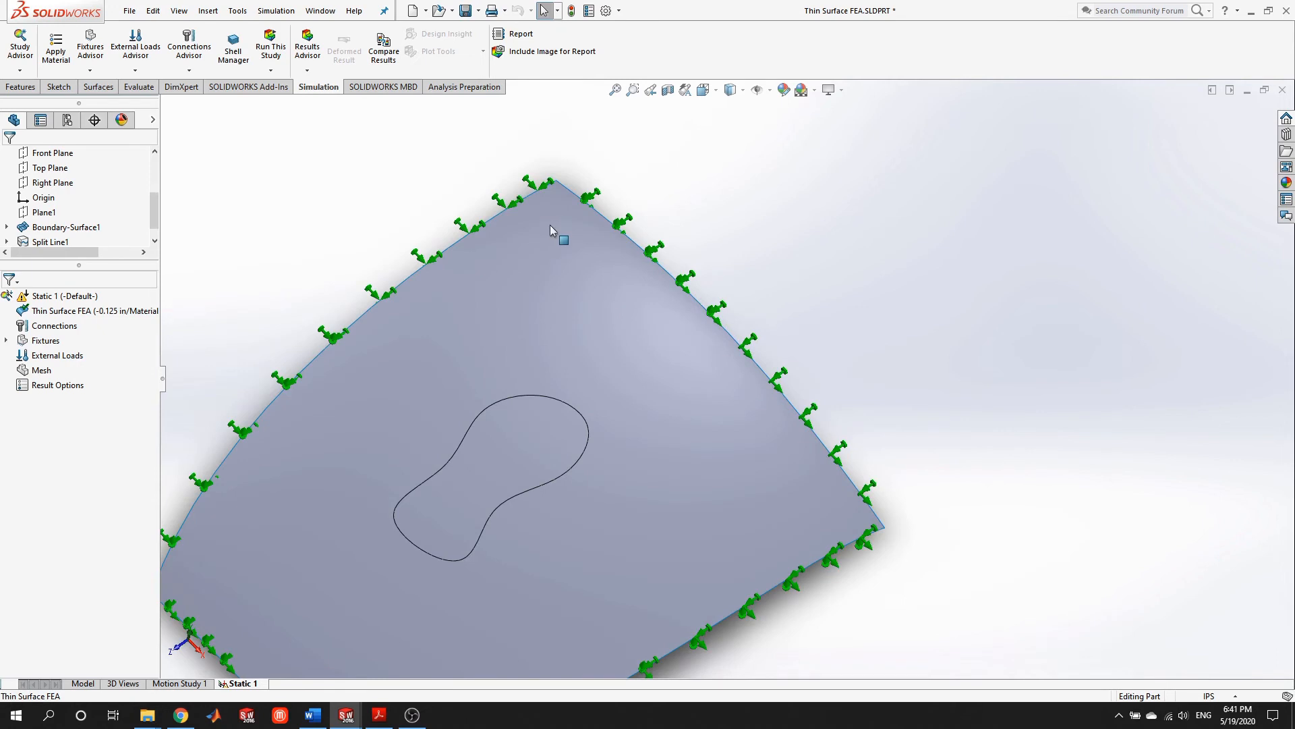
{"action": "middle_click_drag", "start_coordinate": [335, 514], "coordinate": [316, 425]}
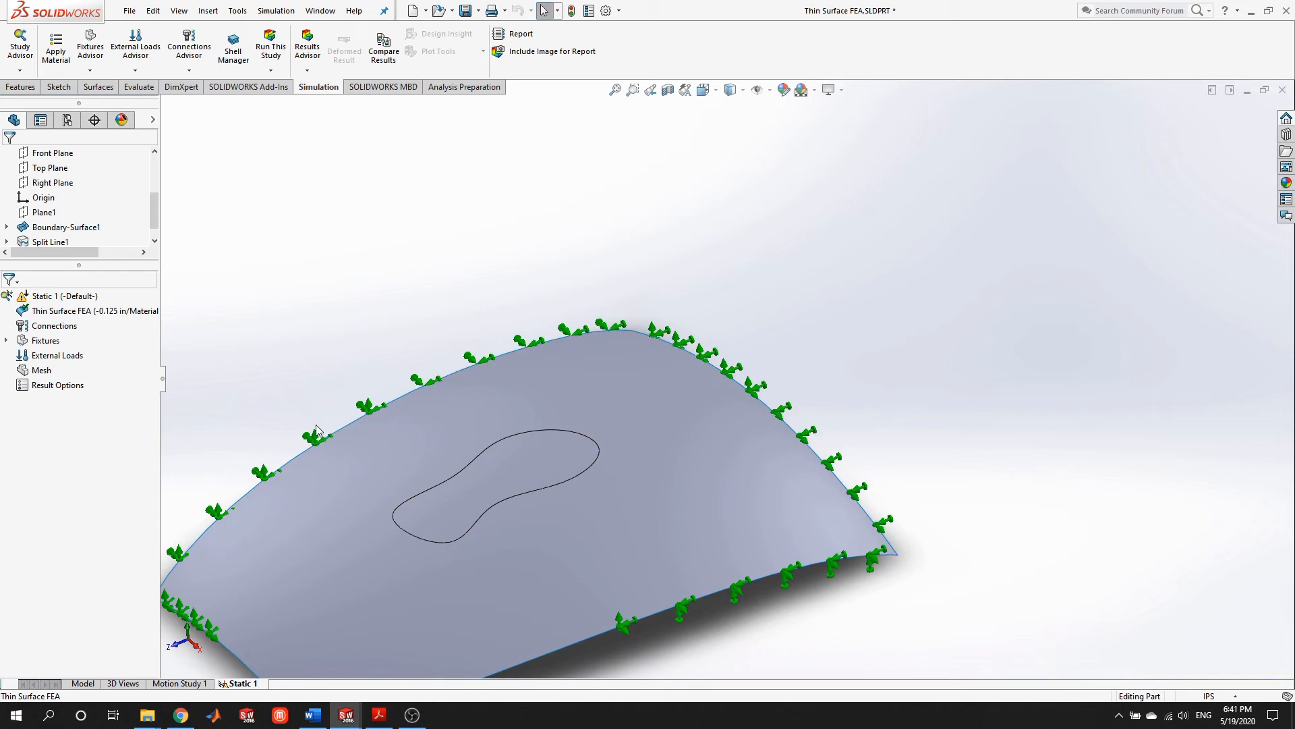
{"action": "scroll", "coordinate": [386, 382], "scroll_direction": "up", "scroll_amount": 3}
{"action": "mouse_move", "coordinate": [654, 364]}
{"action": "middle_mouse_down"}
{"action": "mouse_move", "coordinate": [633, 297]}
{"action": "mouse_move", "coordinate": [653, 381]}
{"action": "middle_mouse_up"}
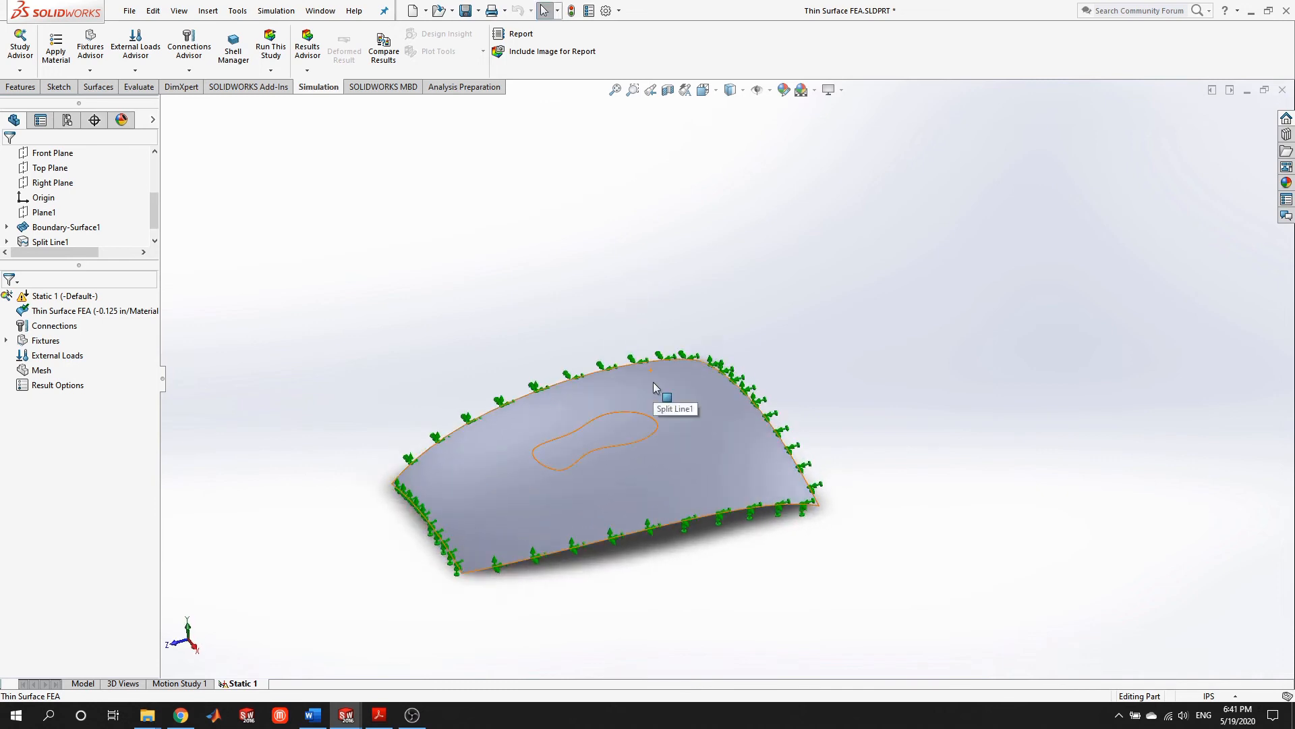
{"action": "scroll", "coordinate": [693, 437], "scroll_direction": "down", "scroll_amount": 4}
{"action": "scroll", "coordinate": [540, 469], "scroll_direction": "up", "scroll_amount": 2}
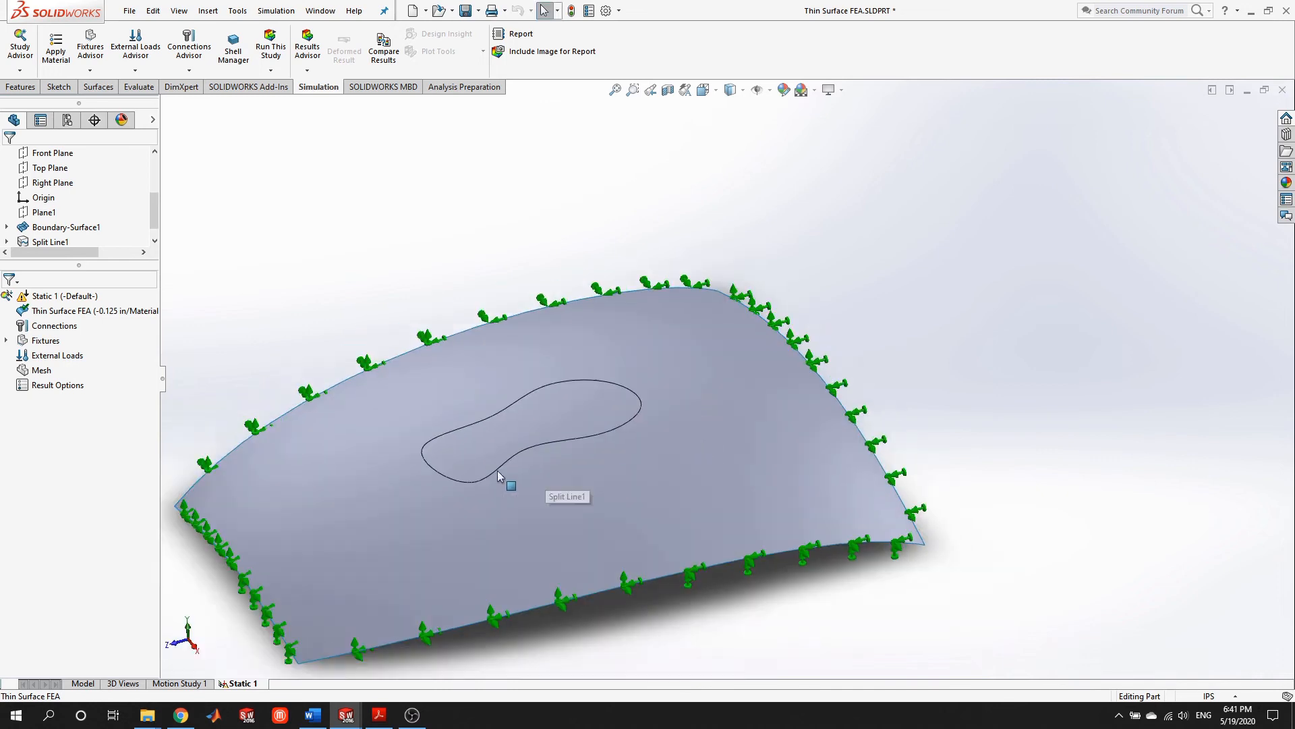
{"action": "scroll", "coordinate": [418, 449], "scroll_direction": "down", "scroll_amount": 1}
Define a 100 lbf external force normal to the split footprint-shaped face, using English (IPS) units
{"action": "right_click", "coordinate": [82, 355]}
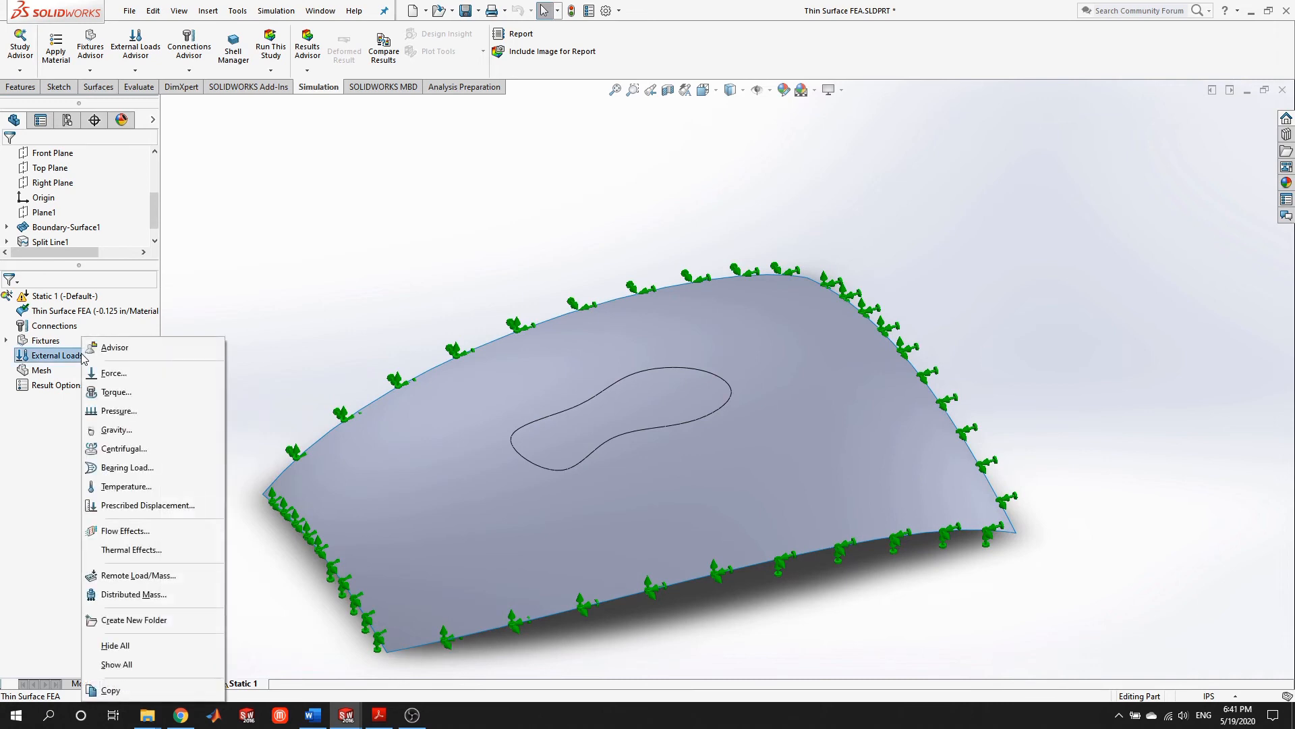
{"action": "left_click", "coordinate": [120, 377]}
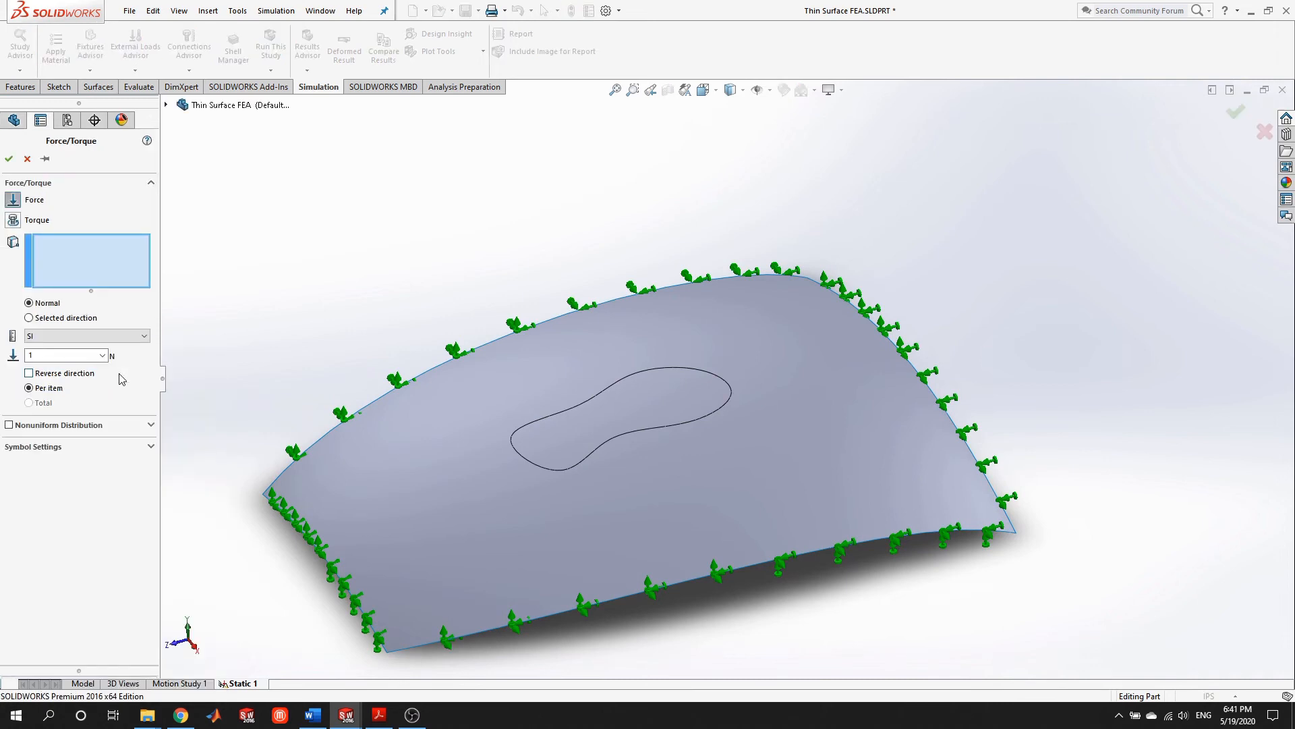
{"action": "left_click", "coordinate": [94, 337]}
{"action": "left_click", "coordinate": [47, 357]}
{"action": "left_click", "coordinate": [76, 356]}
{"action": "type", "text": "1"}
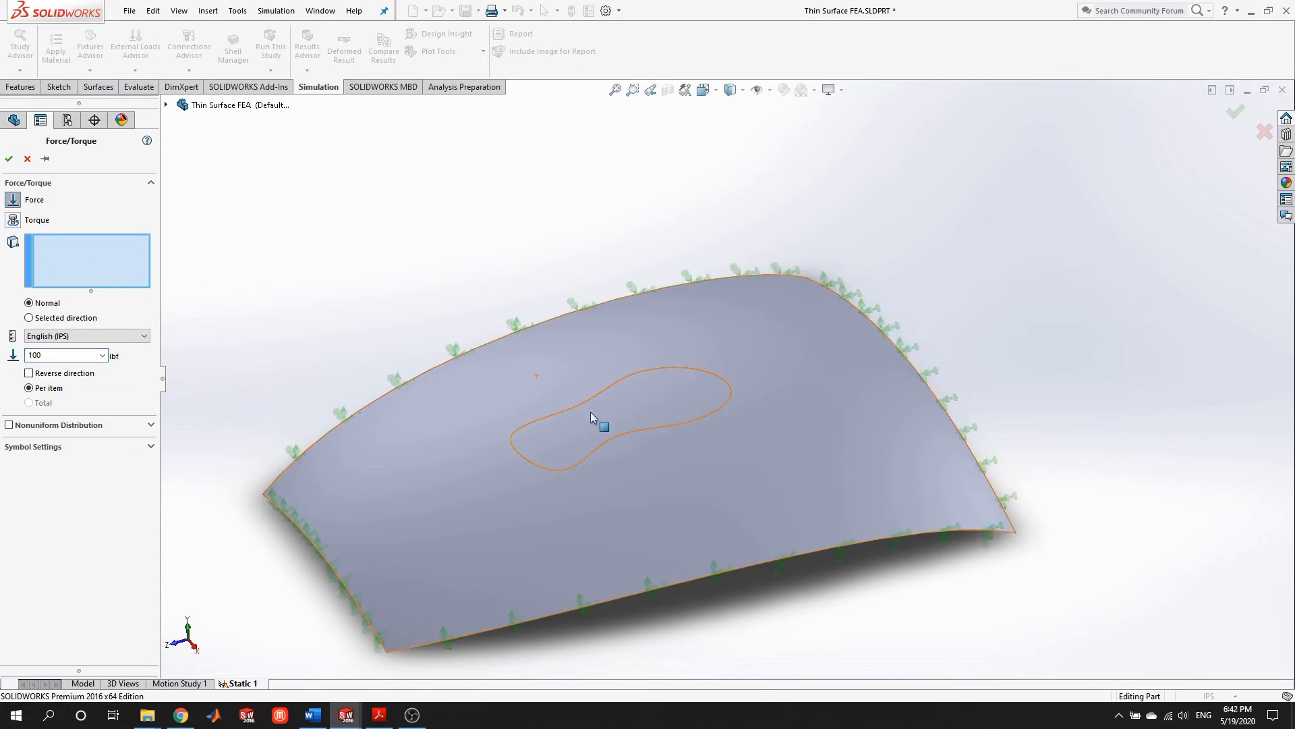
{"action": "left_click", "coordinate": [658, 392]}
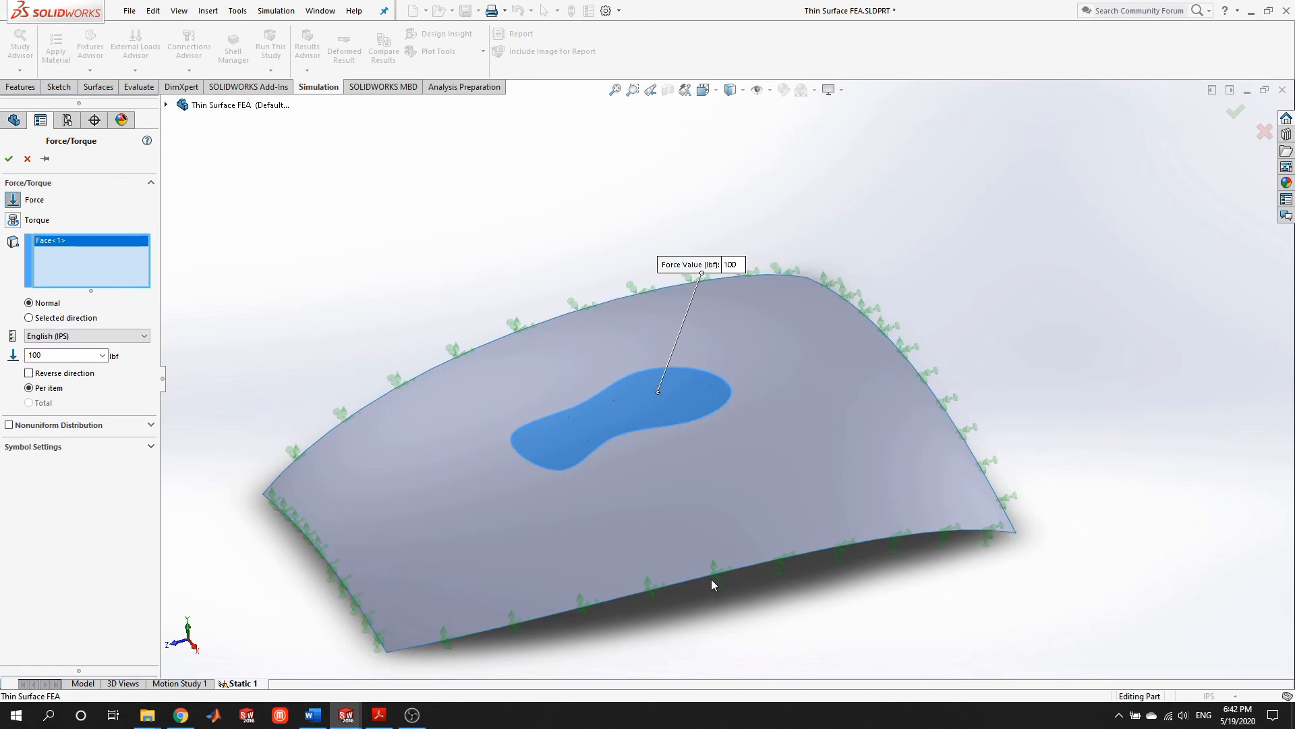
Reverse the force direction so the load pushes down on the footprint-shaped face, and accept the force
{"action": "middle_click_drag", "start_coordinate": [711, 578], "coordinate": [675, 472]}
{"action": "scroll", "coordinate": [674, 443], "scroll_direction": "down", "scroll_amount": 5}
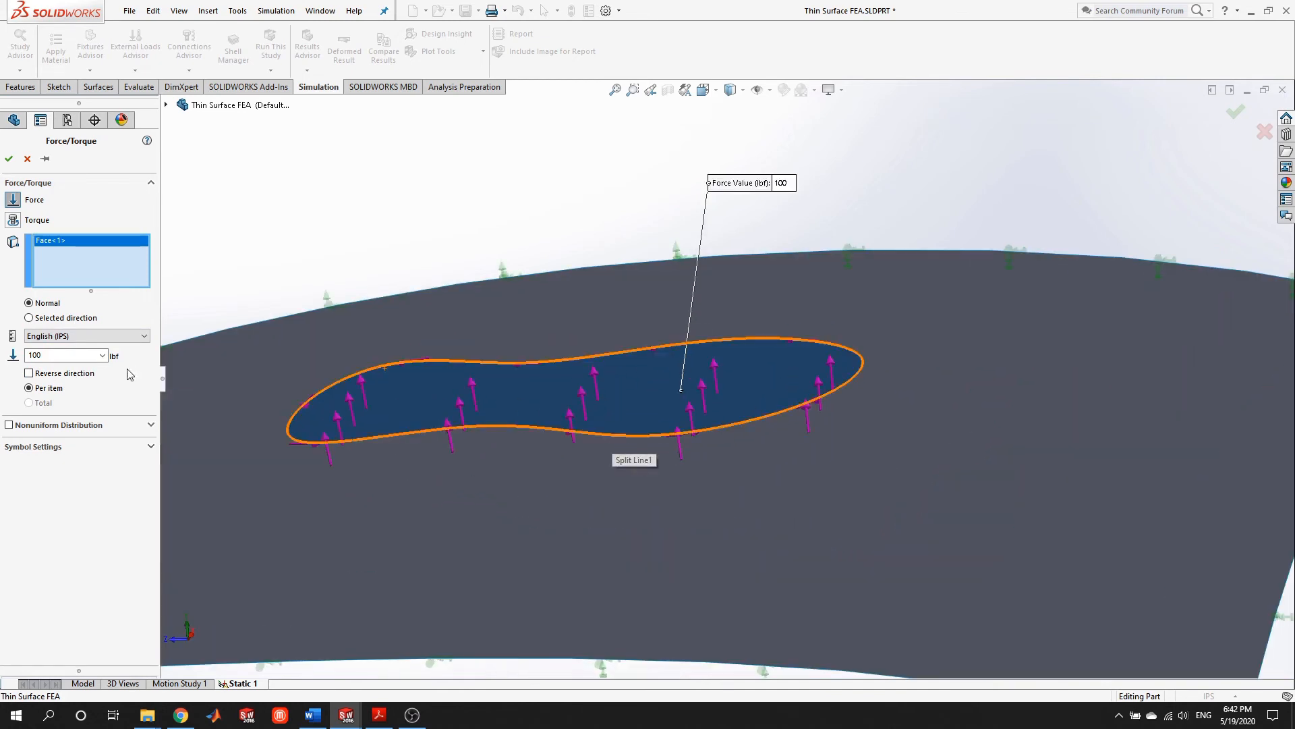
{"action": "left_click", "coordinate": [29, 373]}
{"action": "scroll", "coordinate": [572, 407], "scroll_direction": "up", "scroll_amount": 5}
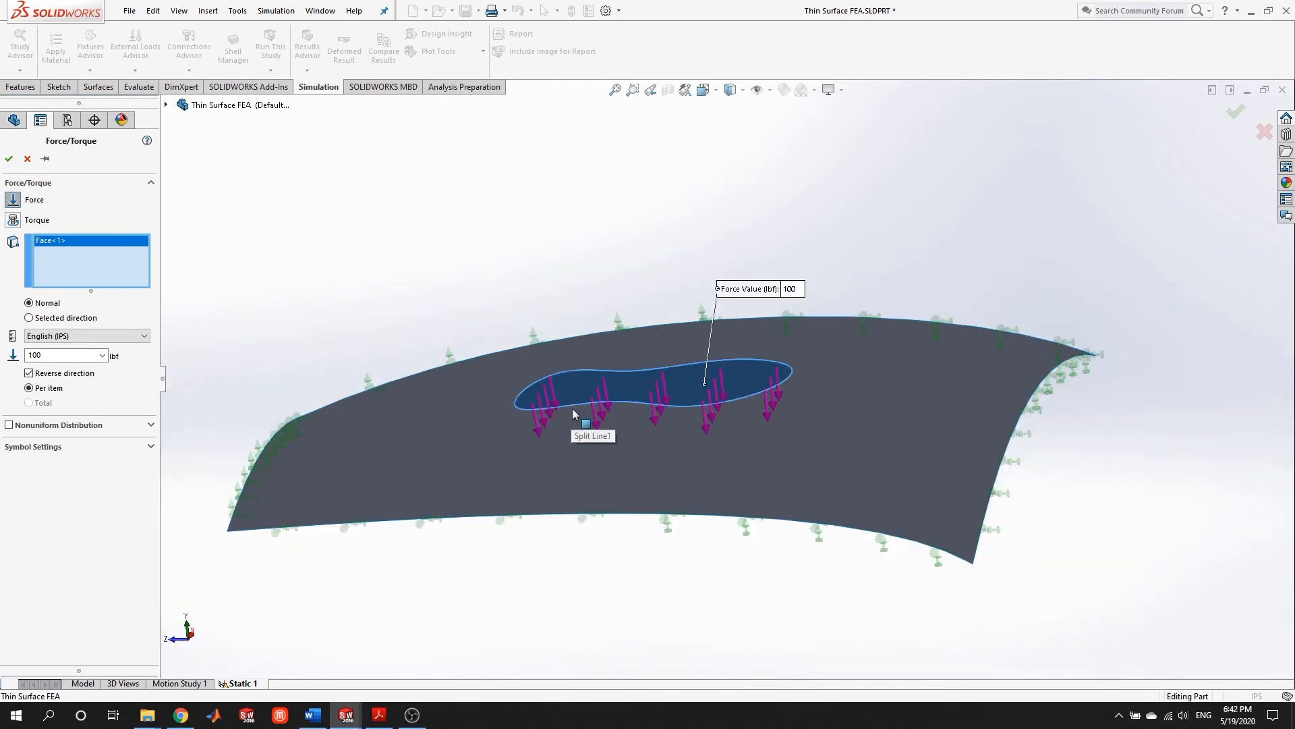
{"action": "key", "text": "Return"}
Create the shell mesh at the default density and inspect the elements along the split outline
{"action": "mouse_move", "coordinate": [489, 277]}
{"action": "middle_mouse_down"}
{"action": "mouse_move", "coordinate": [485, 344]}
{"action": "mouse_move", "coordinate": [473, 284]}
{"action": "middle_mouse_up"}
{"action": "right_click", "coordinate": [37, 386]}
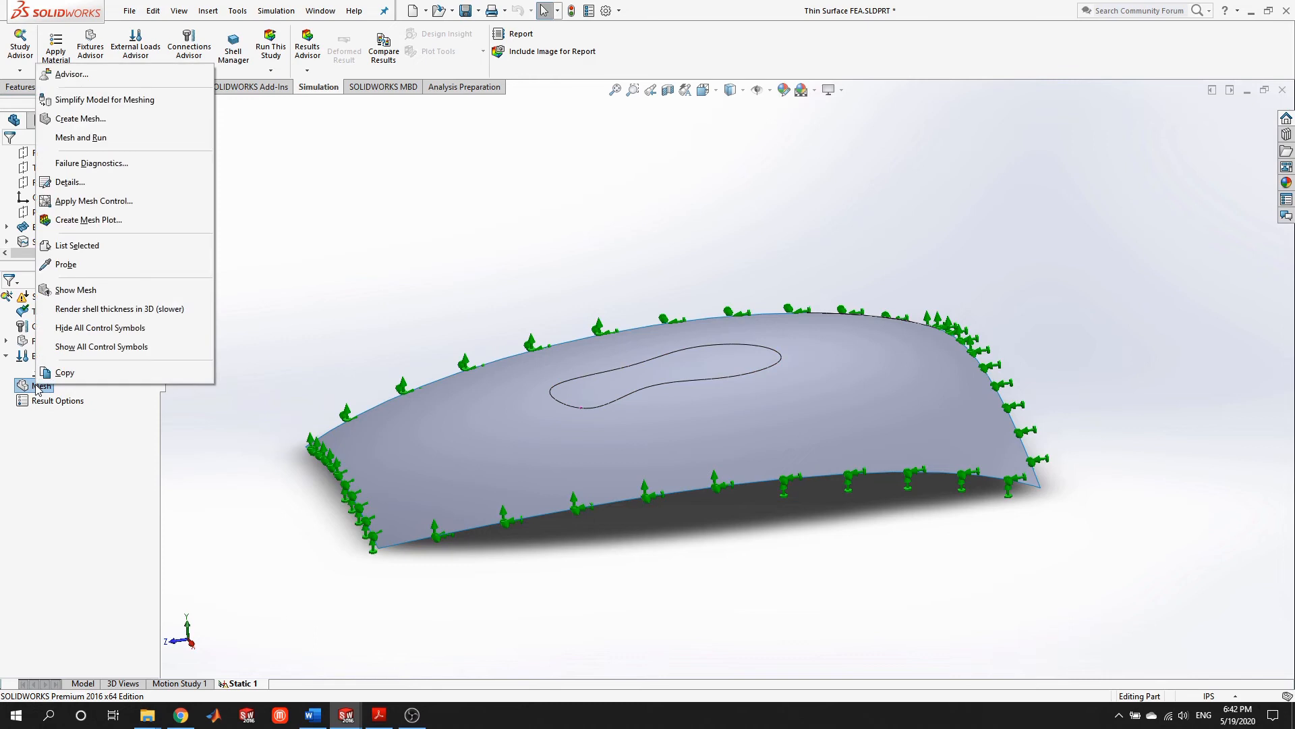
{"action": "left_click", "coordinate": [91, 119]}
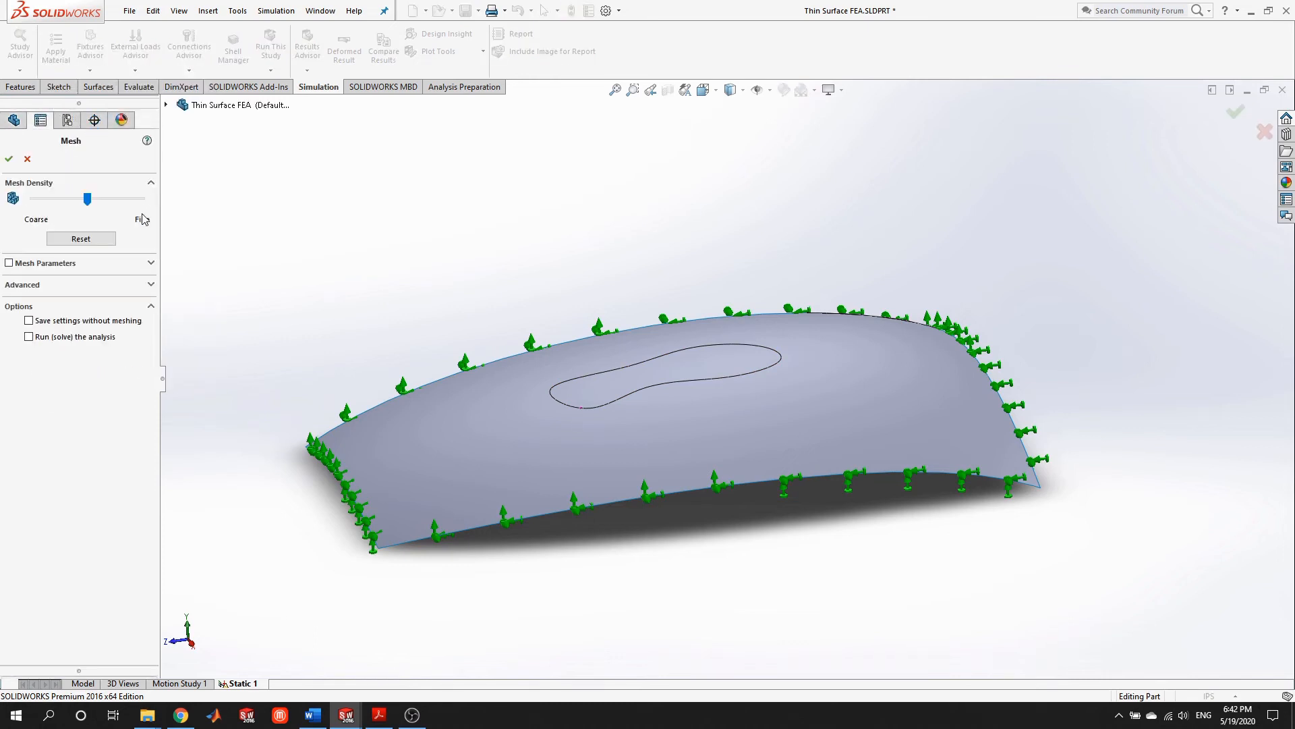
{"action": "left_click", "coordinate": [8, 159]}
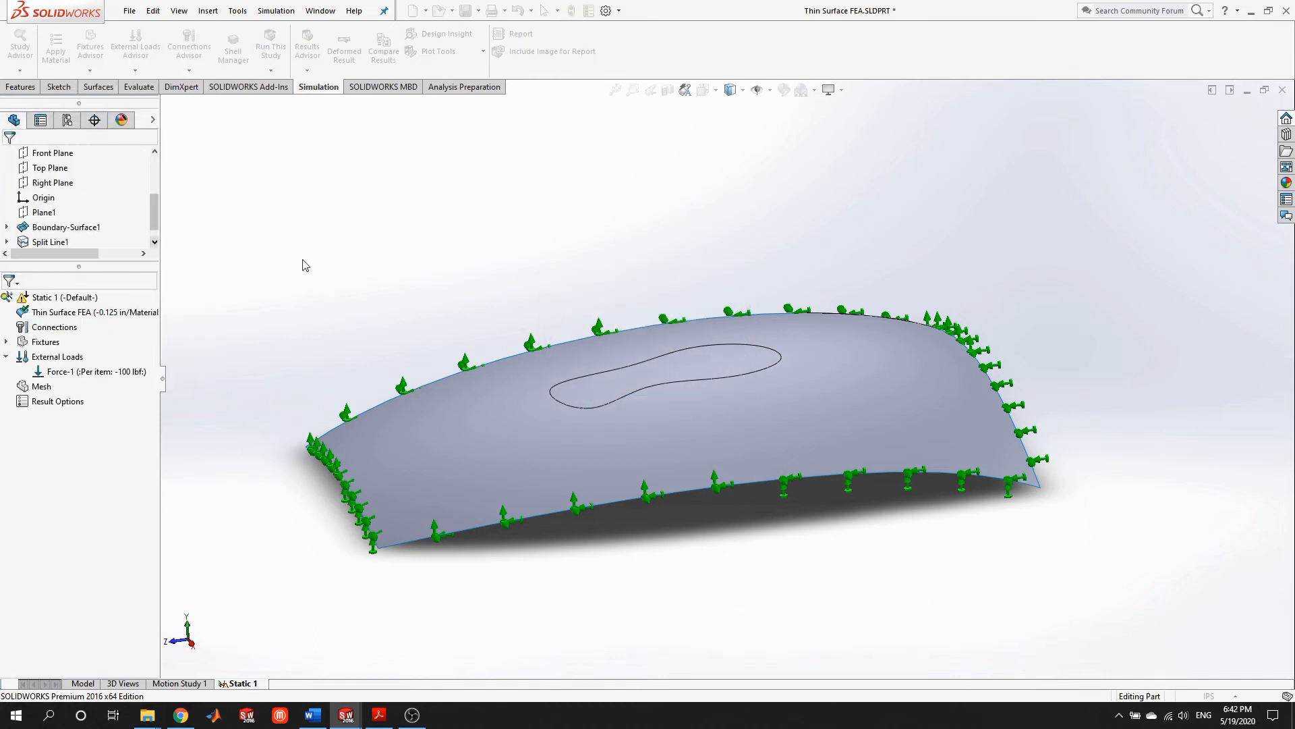
{"action": "middle_click_drag", "start_coordinate": [493, 320], "coordinate": [516, 399]}
{"action": "scroll", "coordinate": [694, 391], "scroll_direction": "down", "scroll_amount": 6}
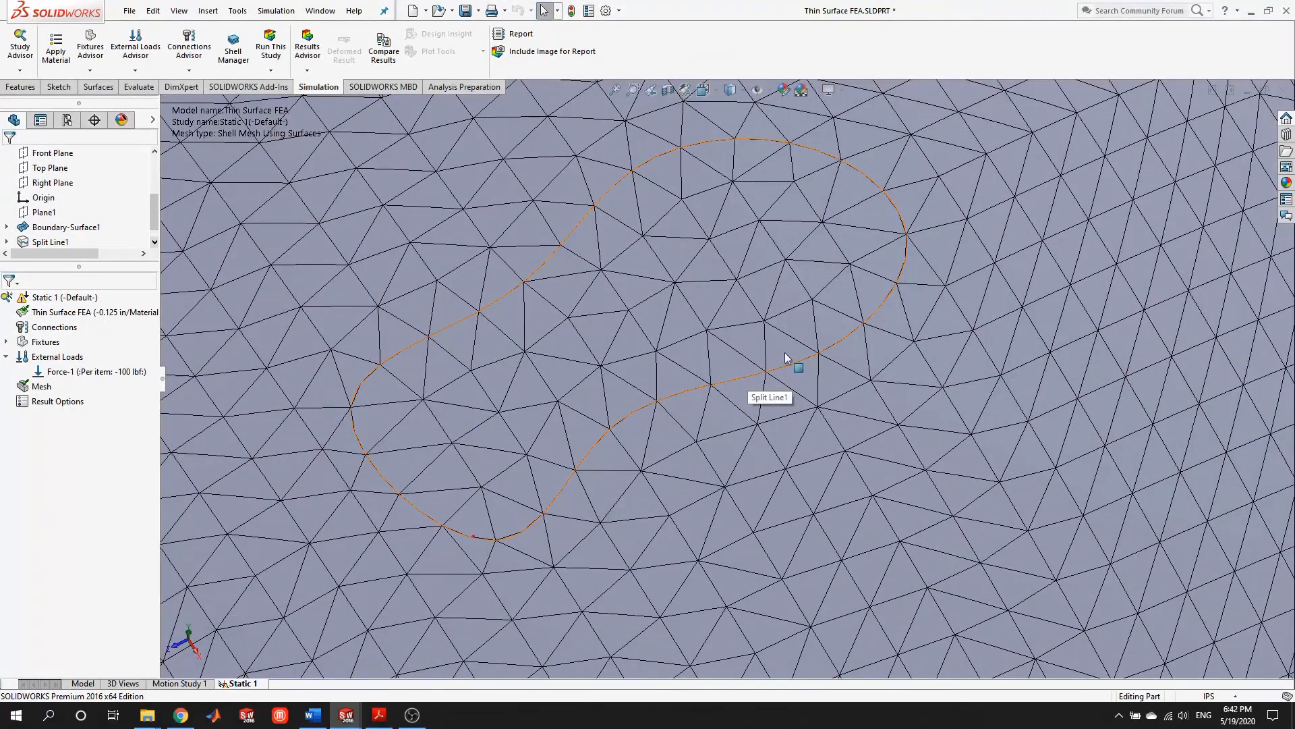
{"action": "key", "text": "f"}
{"action": "middle_click_drag", "start_coordinate": [802, 400], "coordinate": [773, 696]}
{"action": "middle_click_drag", "start_coordinate": [803, 573], "coordinate": [813, 531]}
{"action": "scroll", "coordinate": [813, 530], "scroll_direction": "up", "scroll_amount": 4}
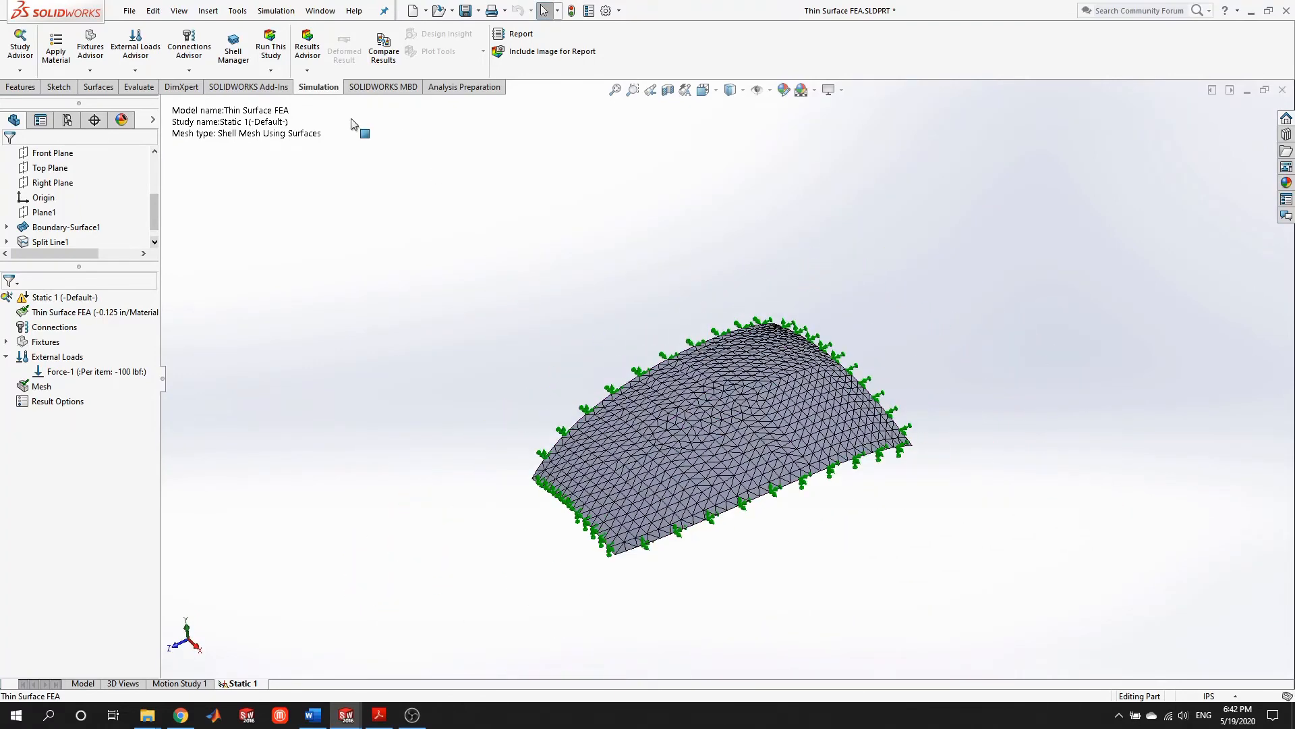
Run the Static 1 study and inspect the von Mises stress around the loaded face
{"action": "left_click", "coordinate": [269, 50]}
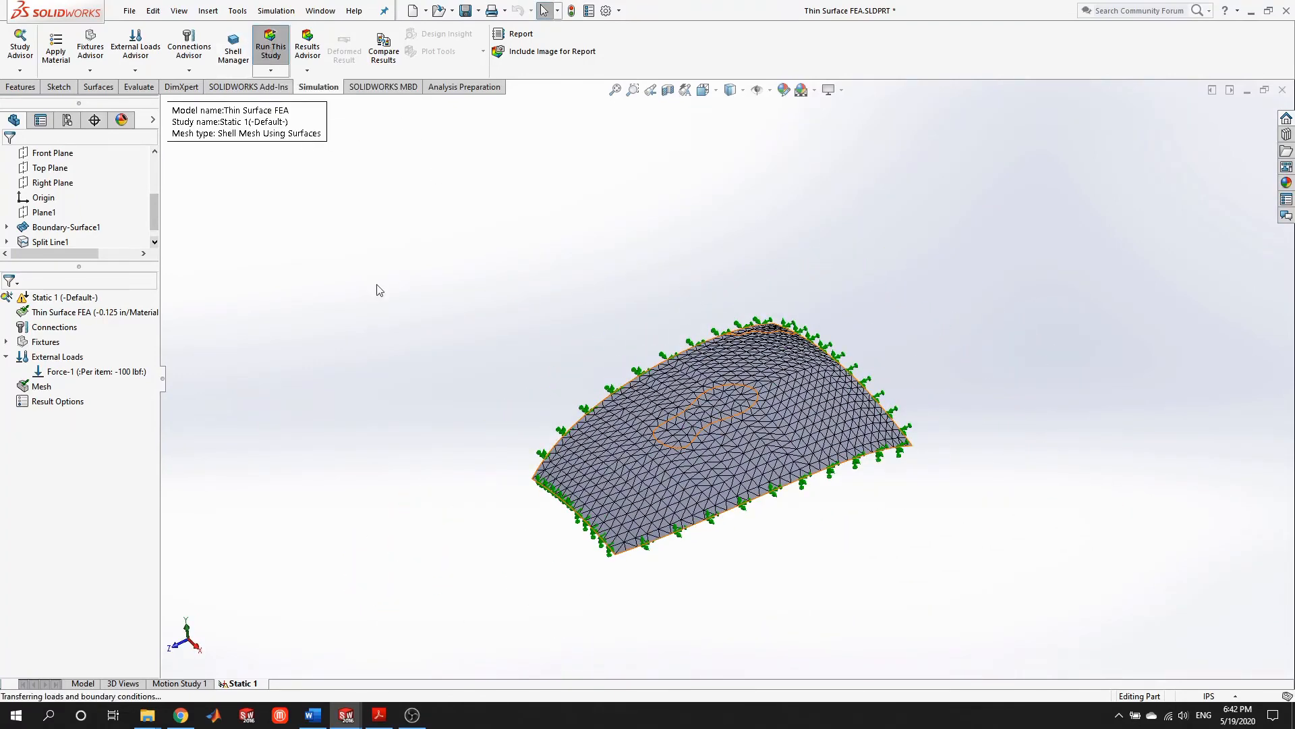
{"action": "middle_click_drag", "start_coordinate": [480, 369], "coordinate": [859, 534]}
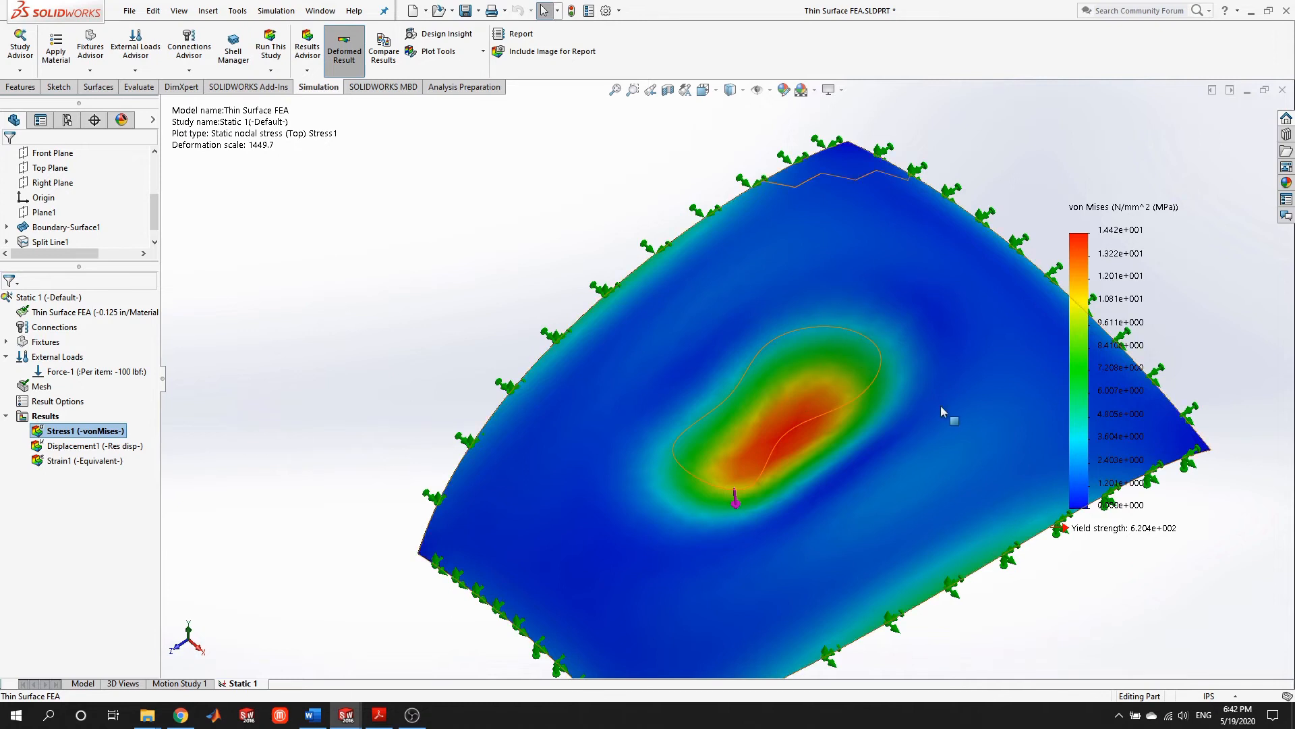
{"action": "scroll", "coordinate": [941, 409], "scroll_direction": "up", "scroll_amount": 3}
{"action": "scroll", "coordinate": [747, 427], "scroll_direction": "down", "scroll_amount": 3}
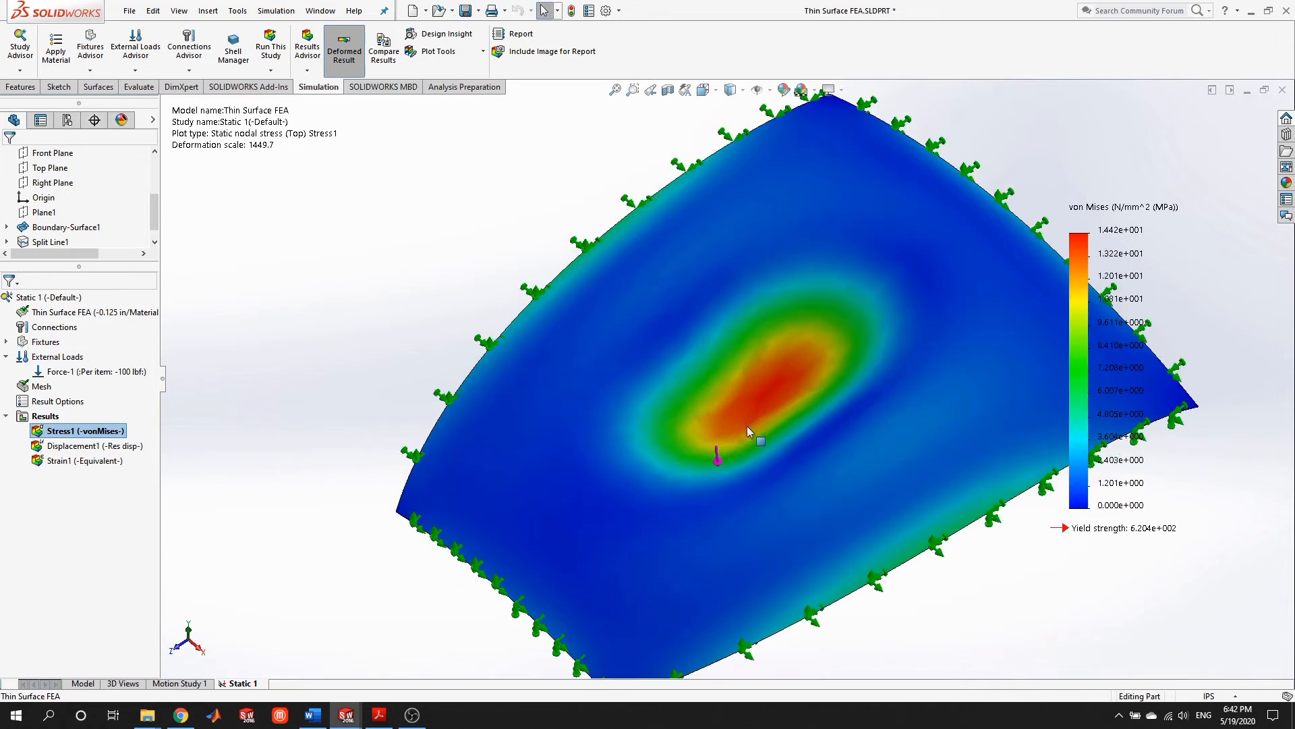
{"action": "scroll", "coordinate": [801, 363], "scroll_direction": "down", "scroll_amount": 4}
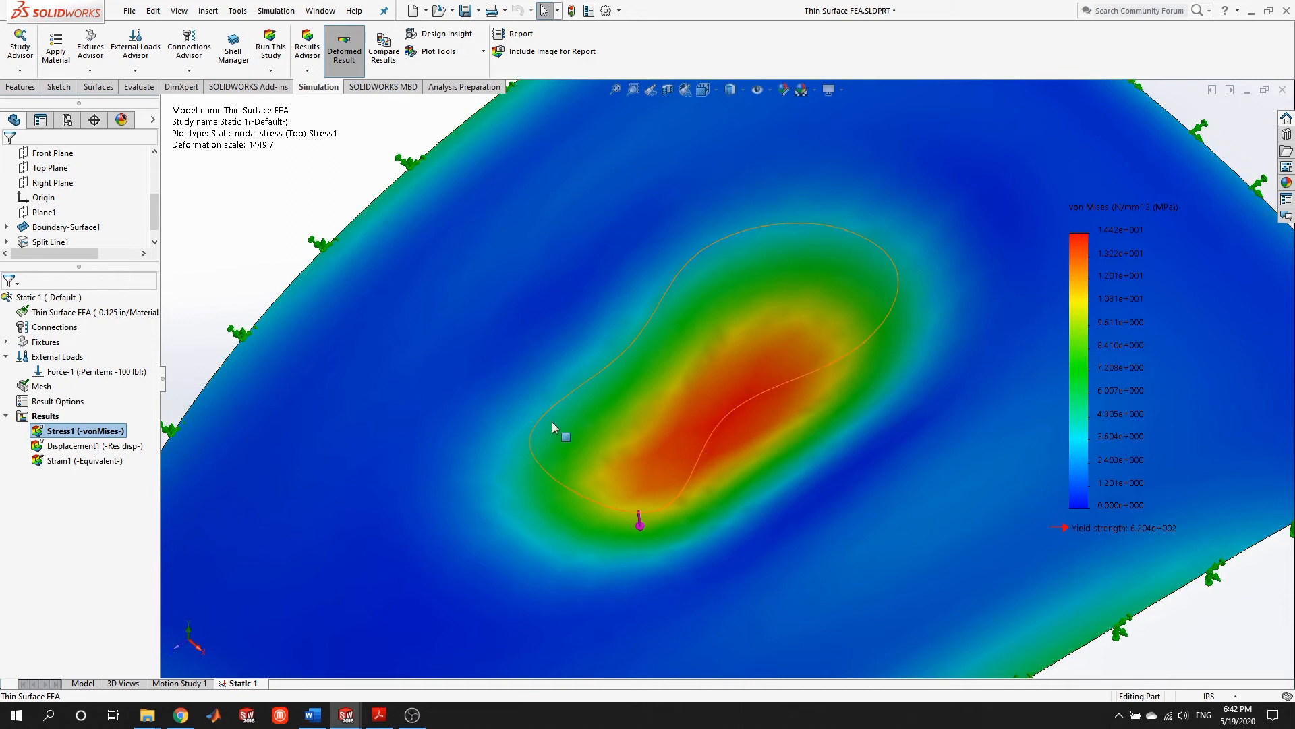
{"action": "scroll", "coordinate": [551, 454], "scroll_direction": "up", "scroll_amount": 2}
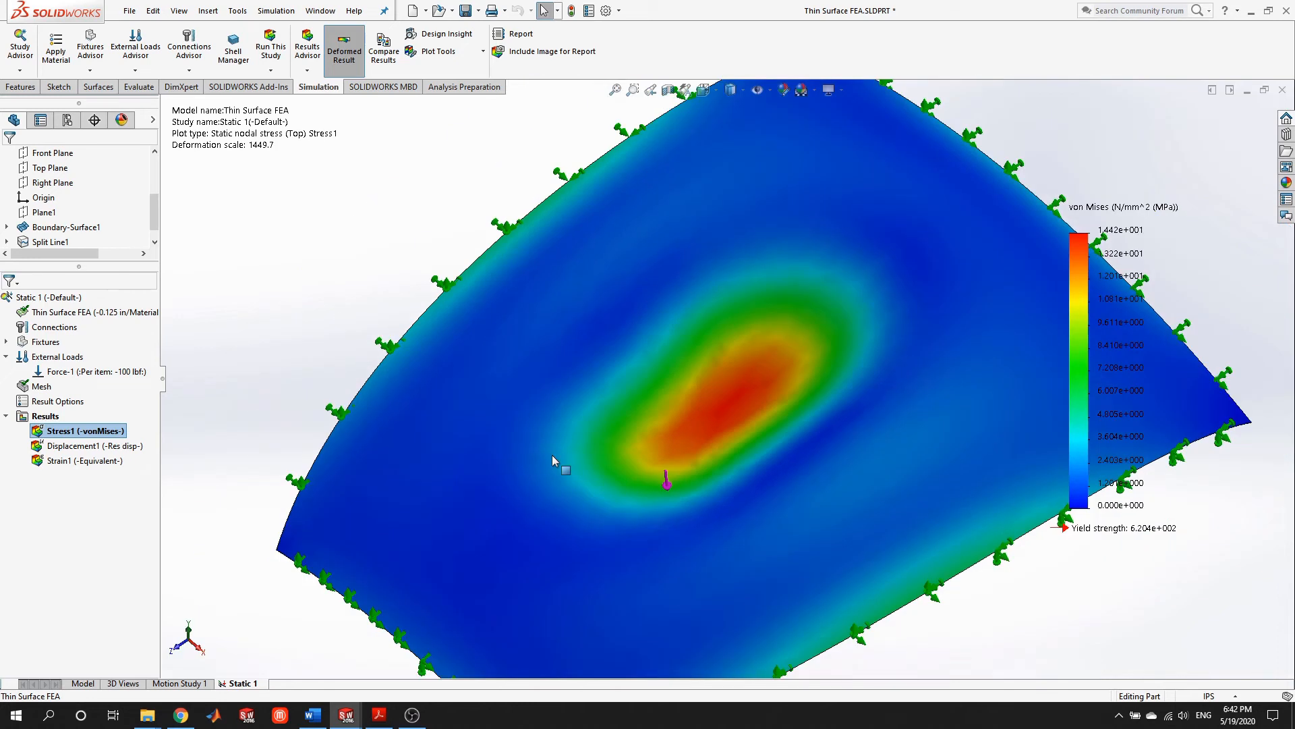
{"action": "scroll", "coordinate": [1142, 249], "scroll_direction": "up", "scroll_amount": 2}
Show the mesh on the von Mises stress plot, set its fringes to Discrete, and inspect the peak stress area
{"action": "right_click", "coordinate": [1143, 249]}
{"action": "left_click", "coordinate": [1186, 297]}
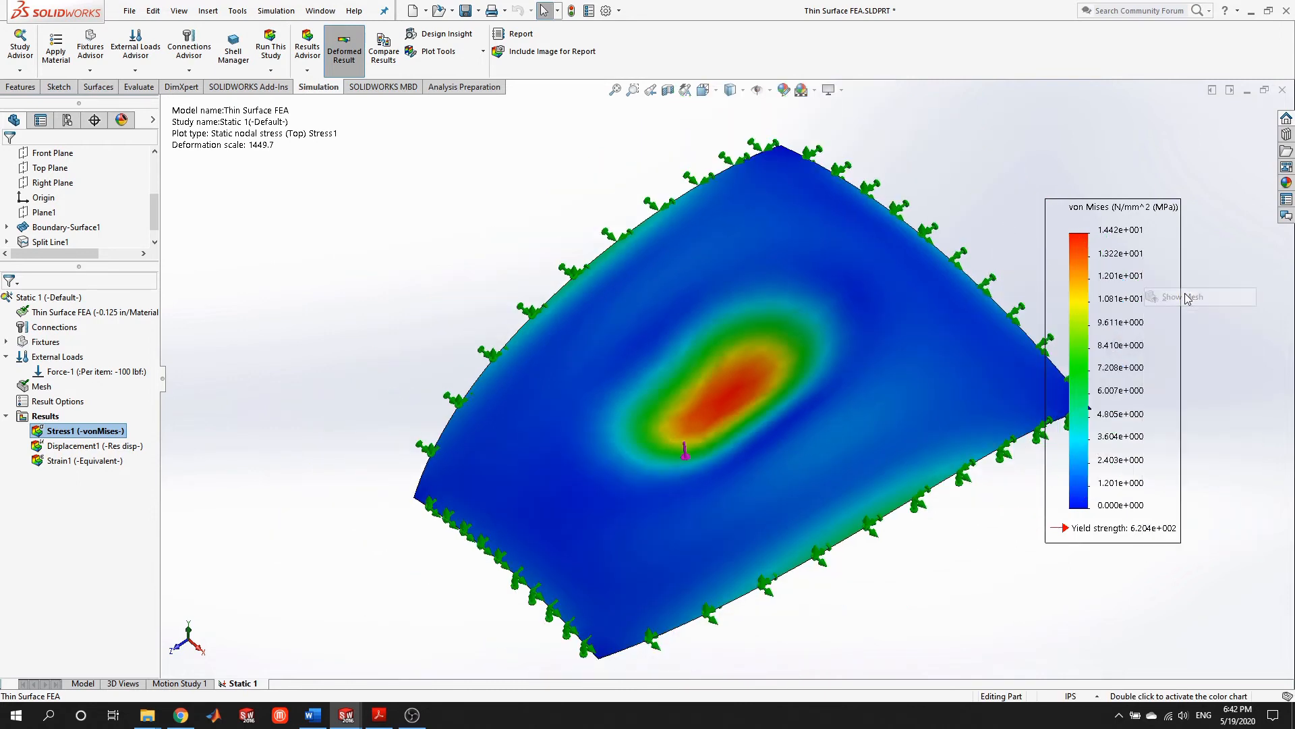
{"action": "right_click", "coordinate": [1163, 308]}
{"action": "mouse_move", "coordinate": [1174, 312]}
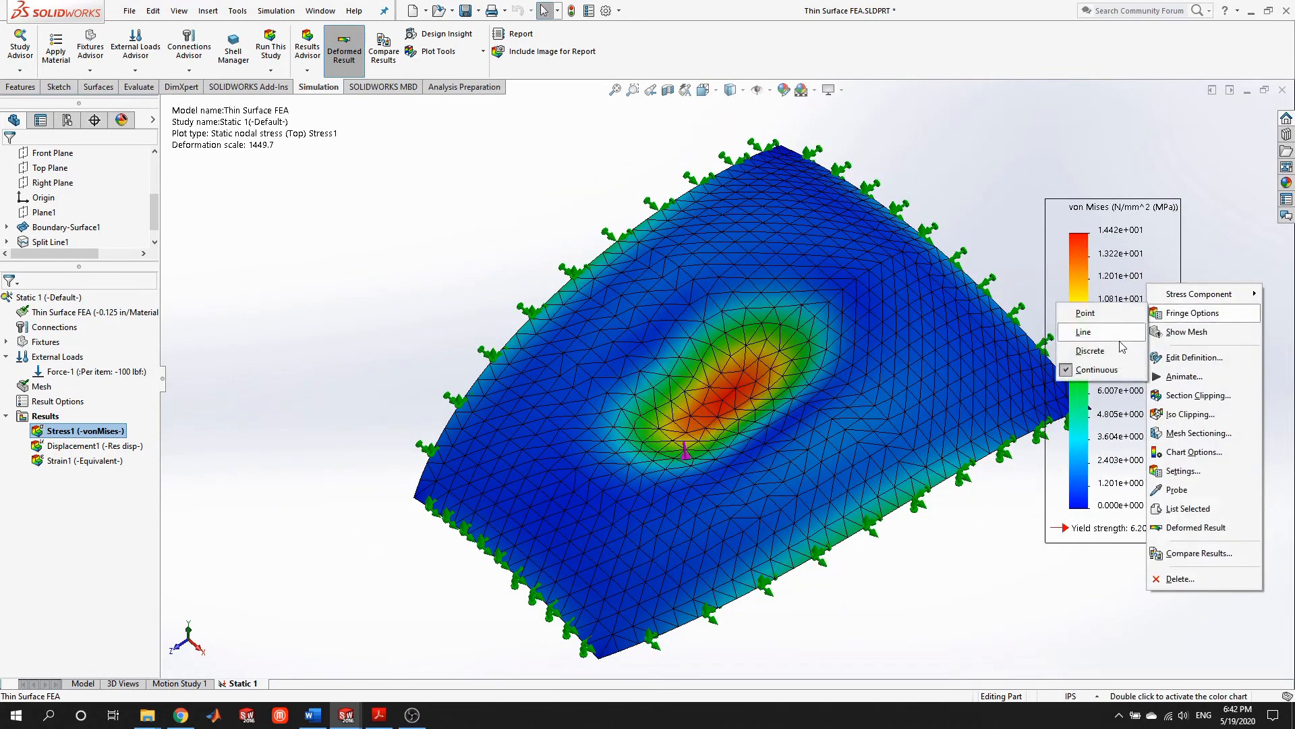
{"action": "left_click", "coordinate": [1080, 352]}
{"action": "scroll", "coordinate": [751, 372], "scroll_direction": "down", "scroll_amount": 6}
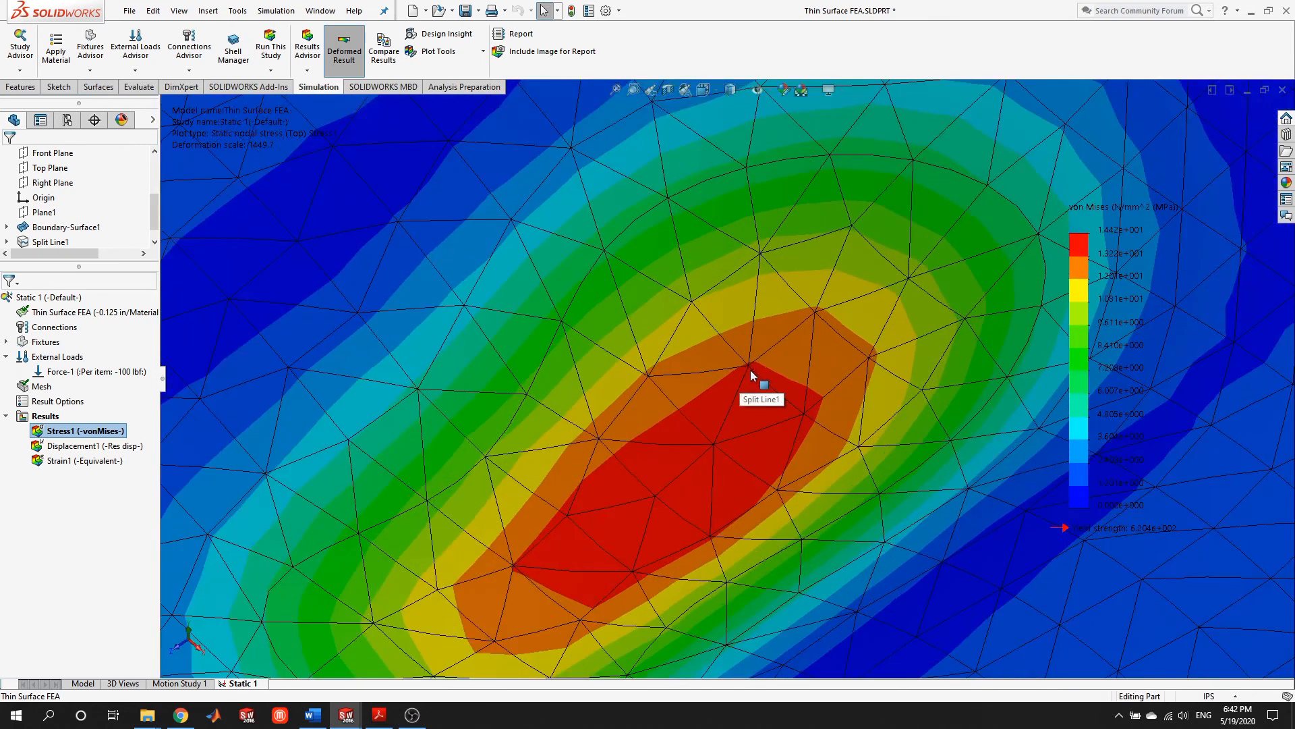
{"action": "scroll", "coordinate": [707, 327], "scroll_direction": "up", "scroll_amount": 2}
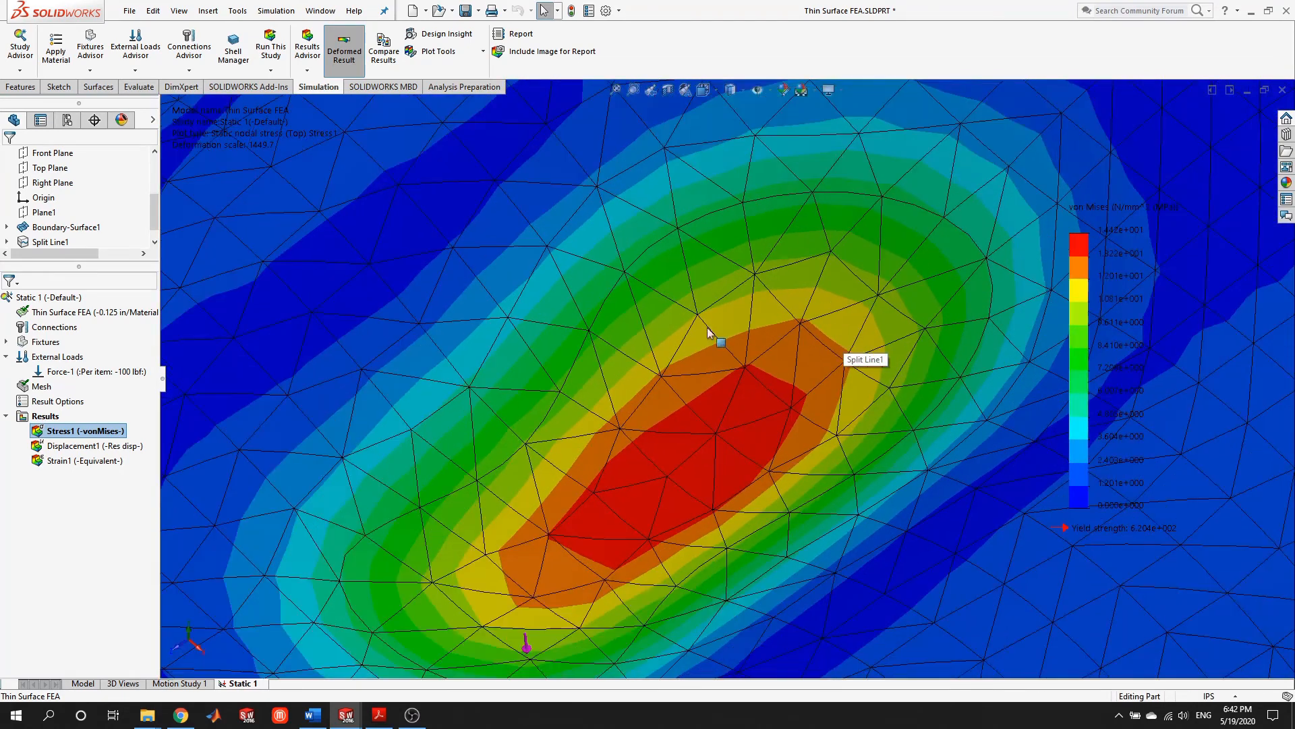
Remesh the thin surface at the finest mesh density and rerun the static study
{"action": "scroll", "coordinate": [735, 374], "scroll_direction": "up", "scroll_amount": 4}
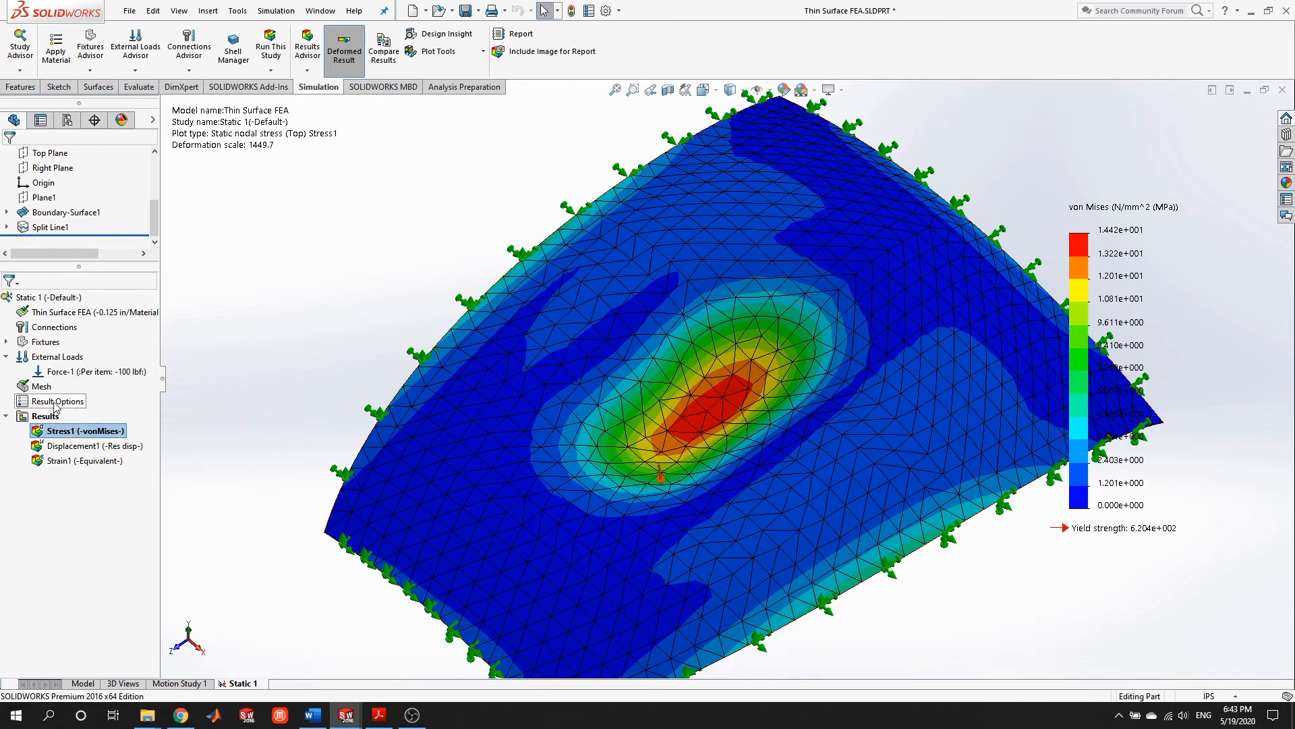
{"action": "right_click", "coordinate": [45, 390]}
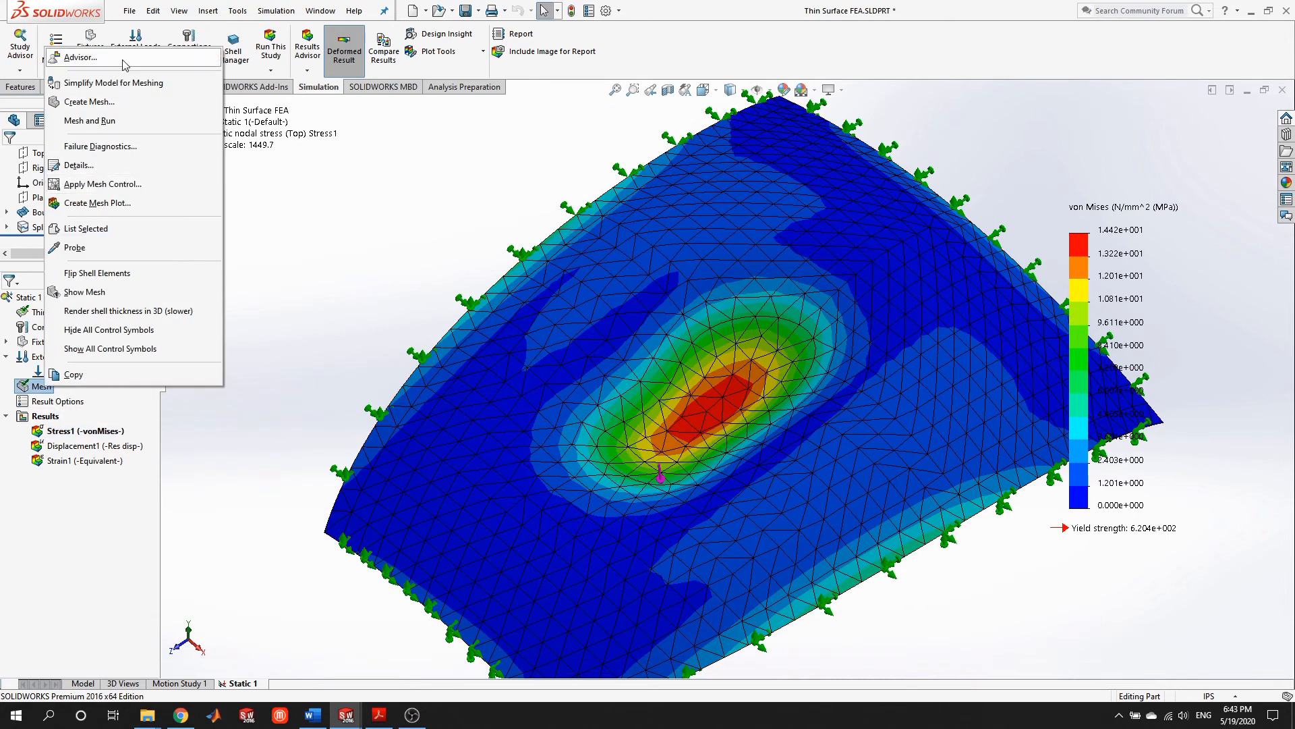
{"action": "left_click", "coordinate": [81, 100]}
{"action": "left_click", "coordinate": [677, 385]}
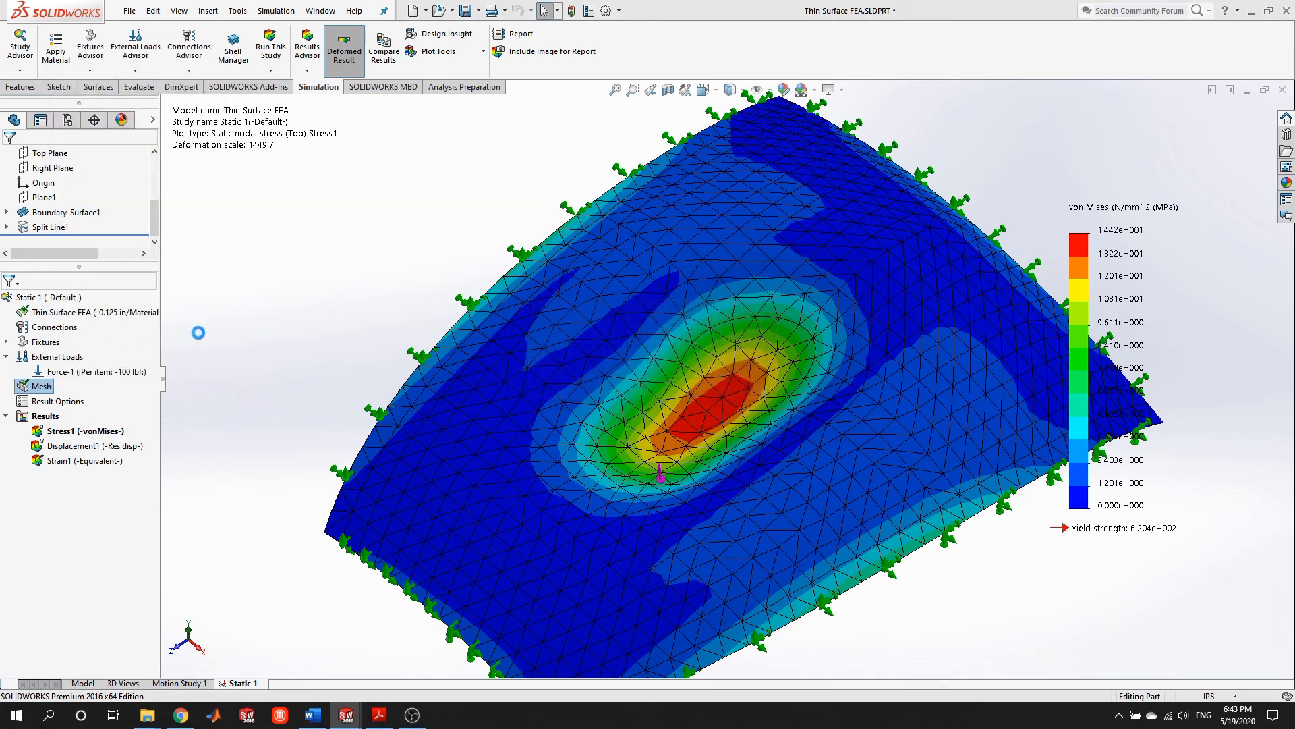
{"action": "left_click_drag", "start_coordinate": [88, 199], "coordinate": [141, 200]}
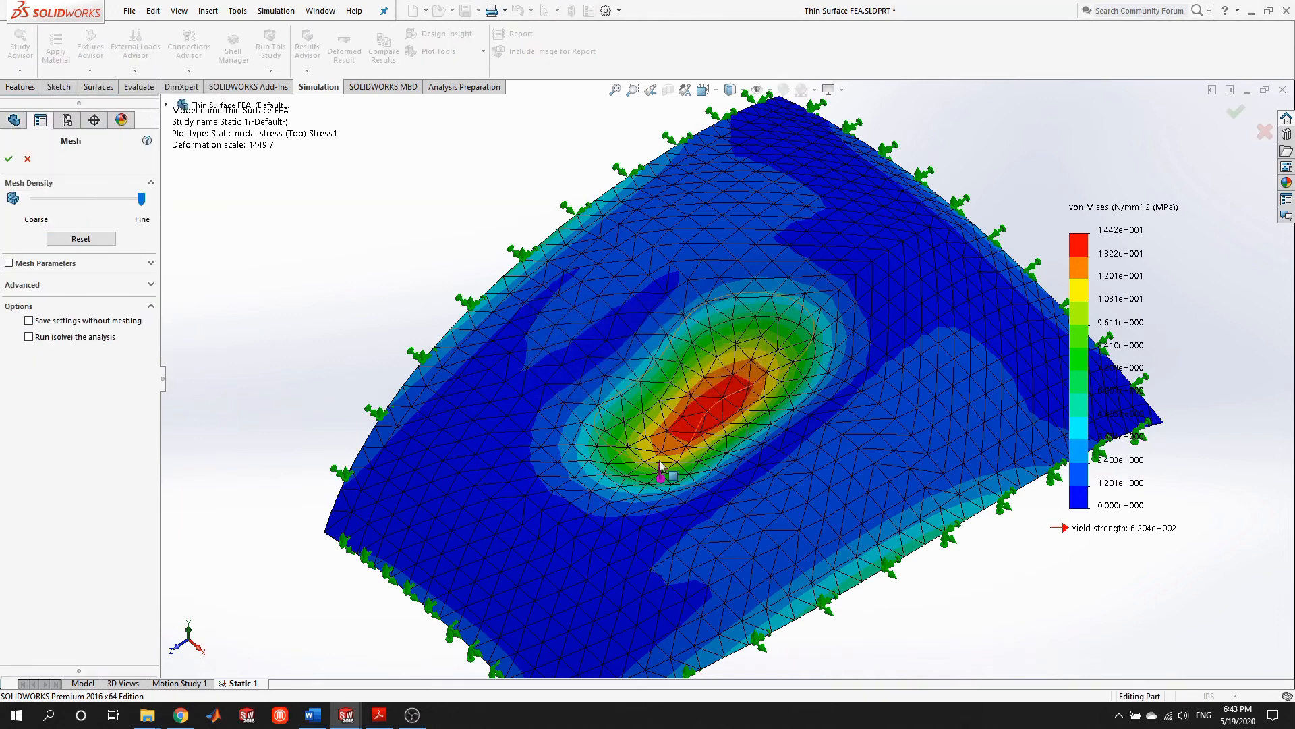
{"action": "left_click", "coordinate": [10, 159]}
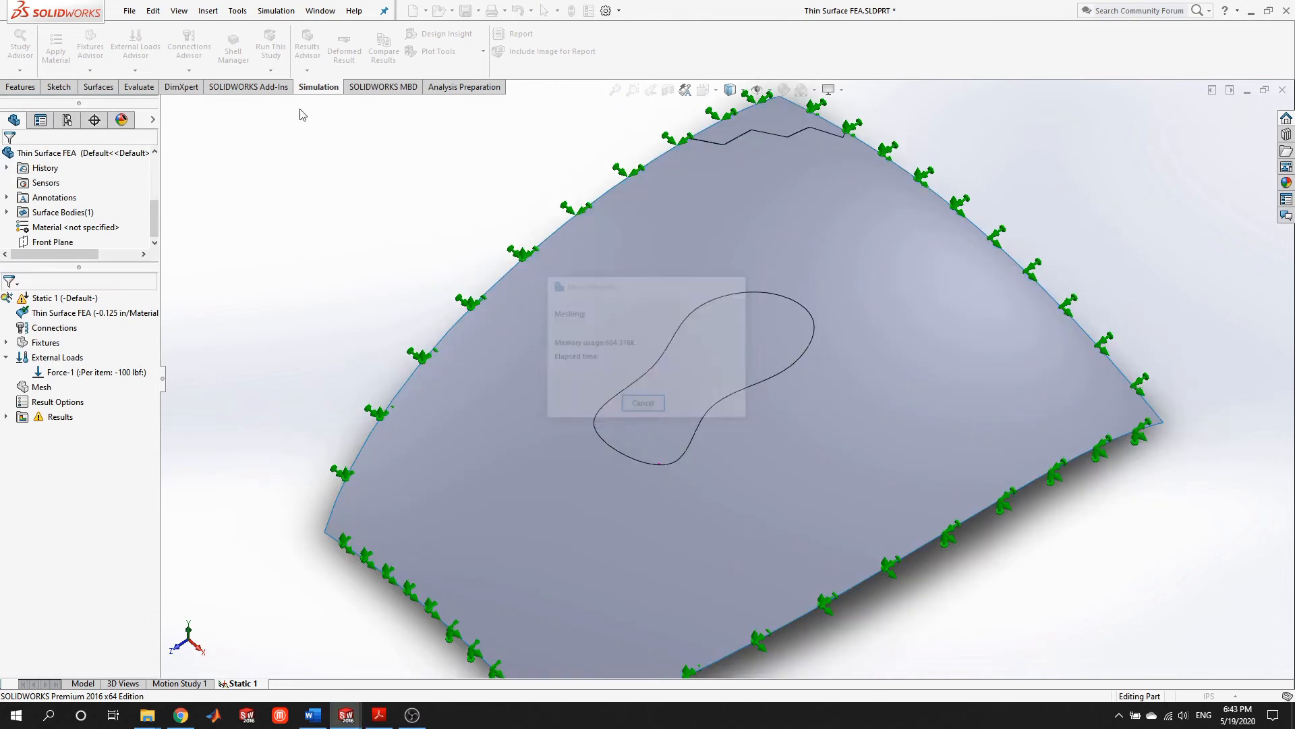
{"action": "left_click", "coordinate": [268, 48]}
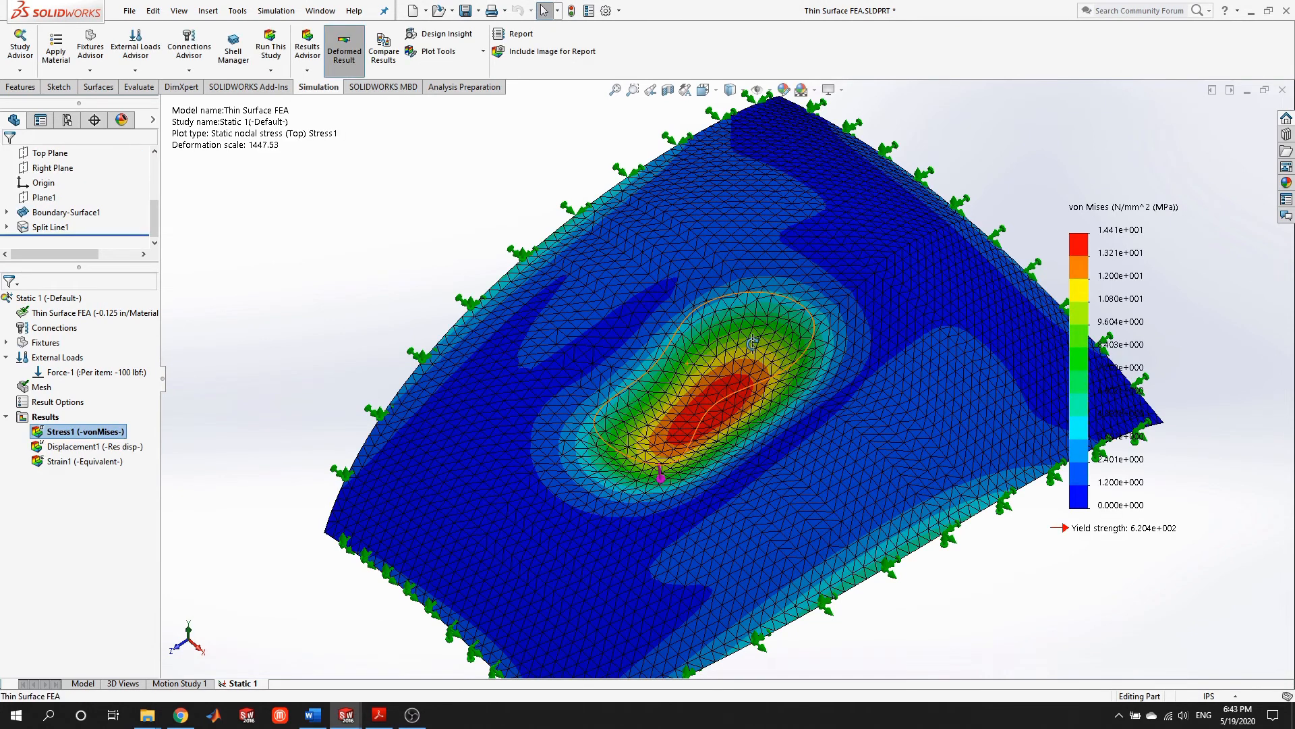
Inspect the refined von Mises stress plot around the loaded face from a lower angle and animate its deformation
{"action": "middle_click_drag", "start_coordinate": [752, 343], "coordinate": [712, 404]}
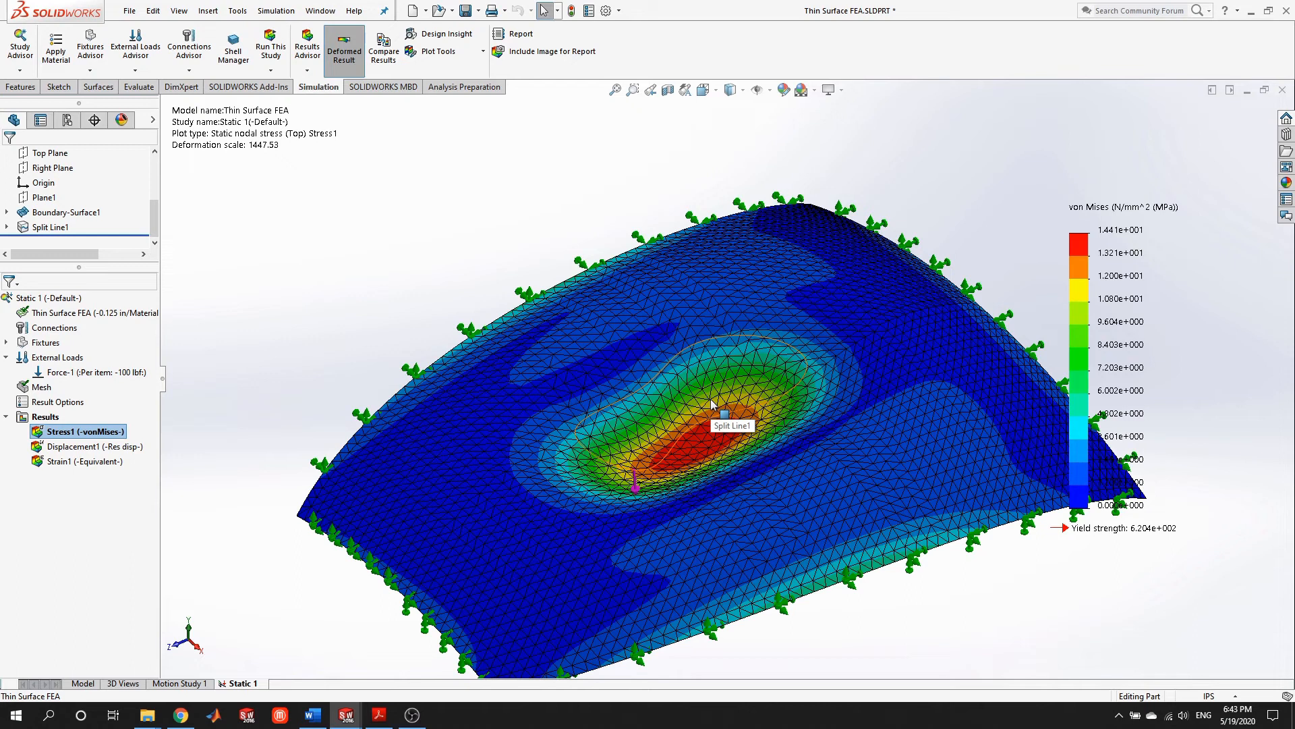
{"action": "middle_click_drag", "start_coordinate": [752, 422], "coordinate": [593, 428]}
{"action": "right_click", "coordinate": [111, 432]}
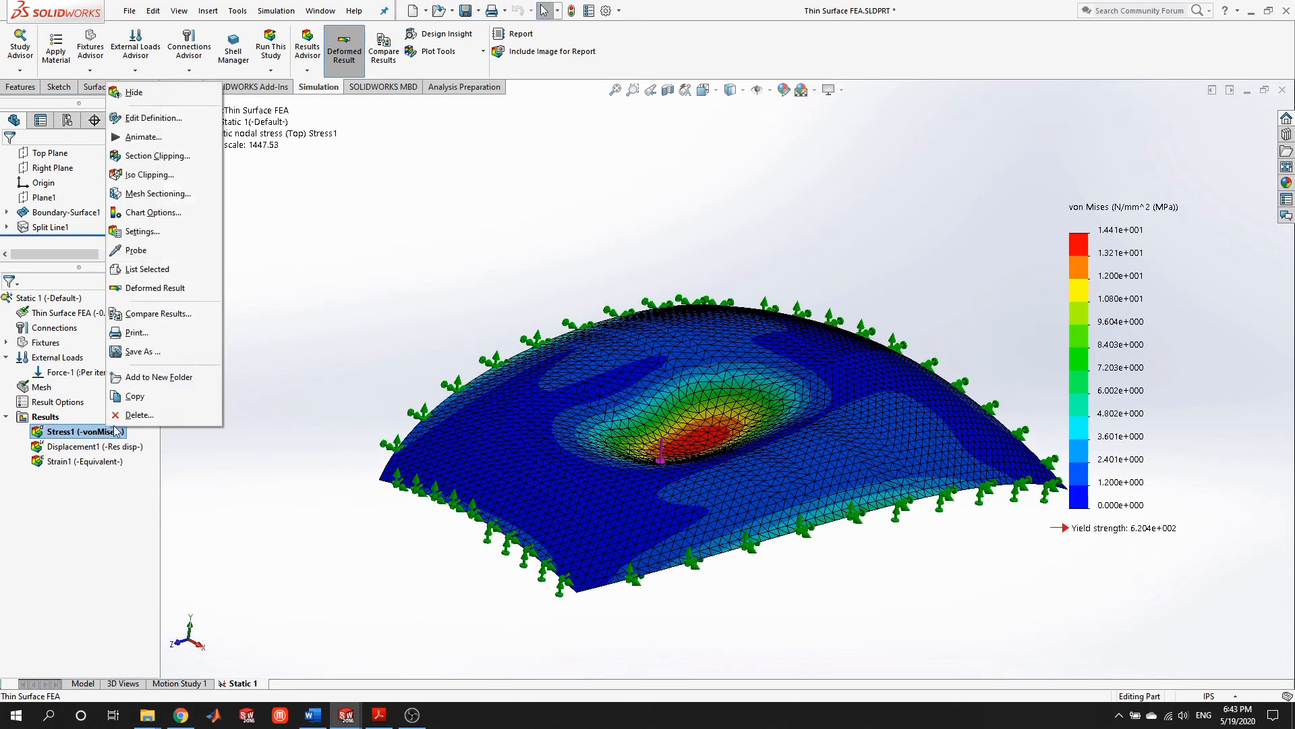
{"action": "left_click", "coordinate": [143, 137]}
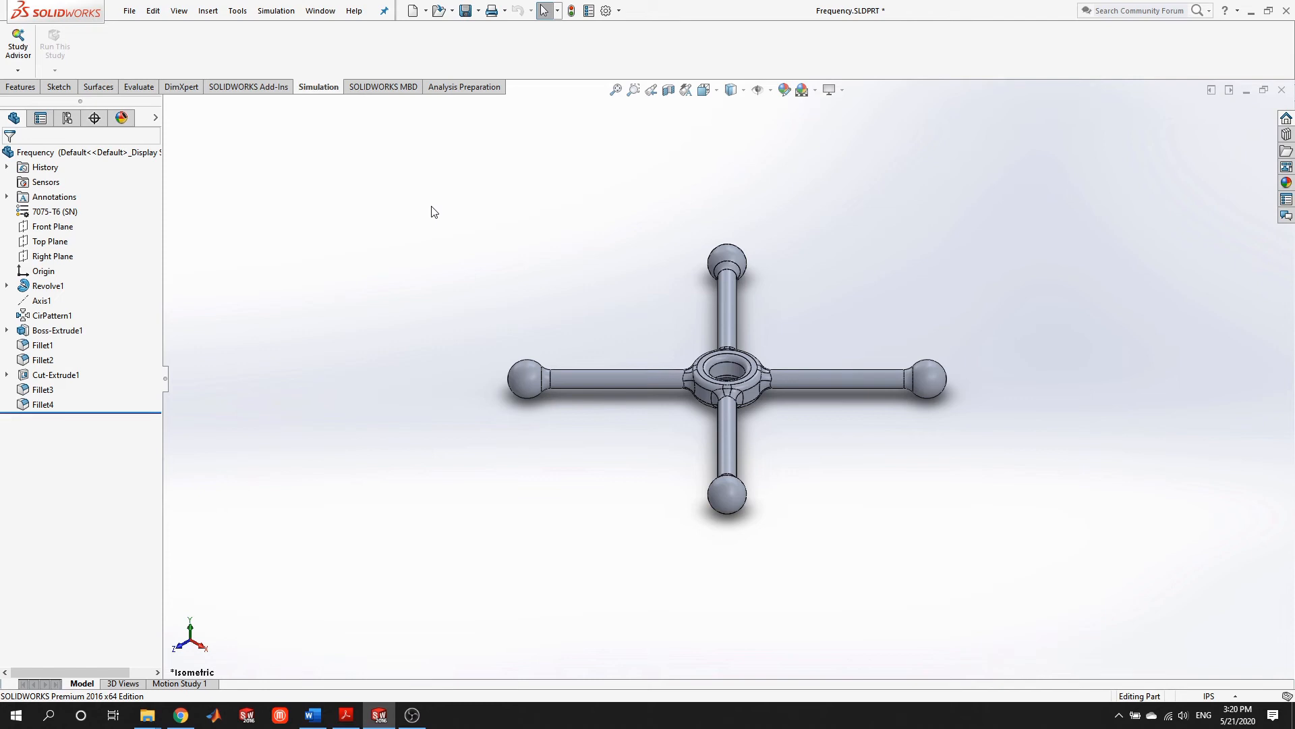
Create a new Frequency study for the four-armed part
{"action": "left_click", "coordinate": [18, 69]}
{"action": "left_click", "coordinate": [45, 101]}
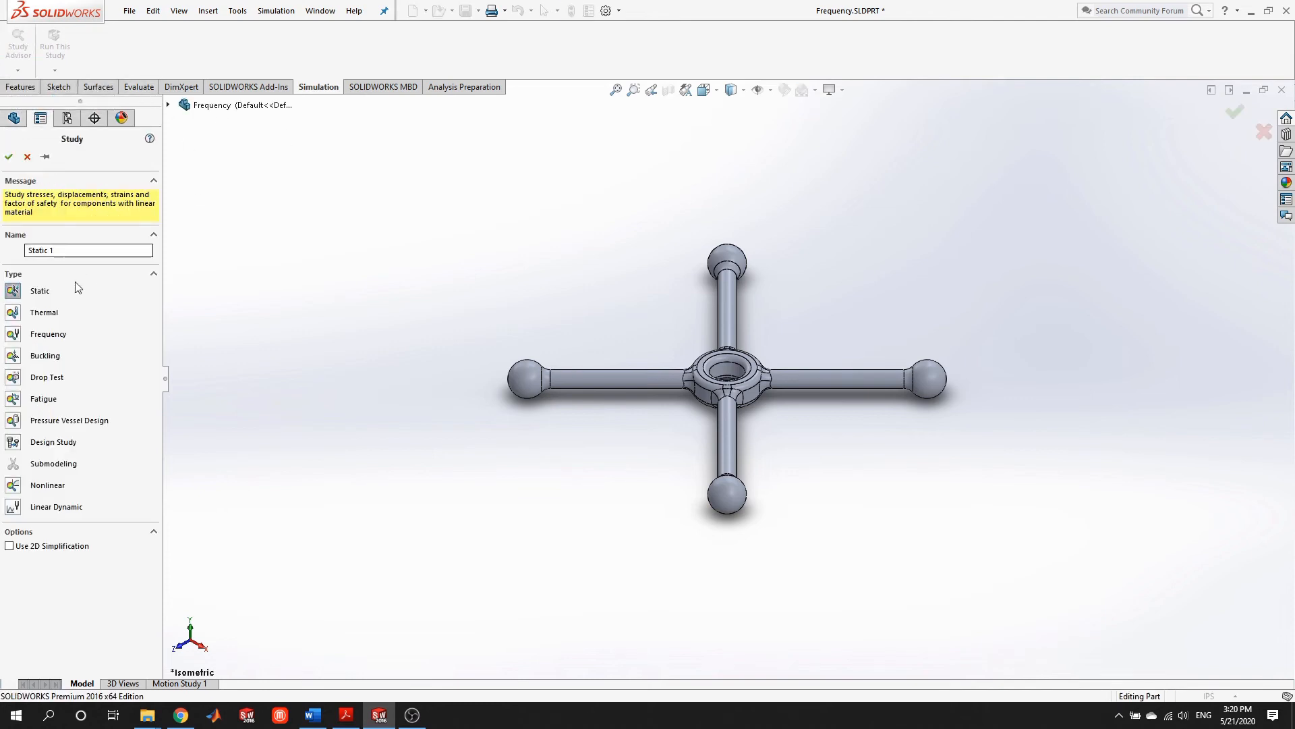
{"action": "left_click", "coordinate": [13, 335]}
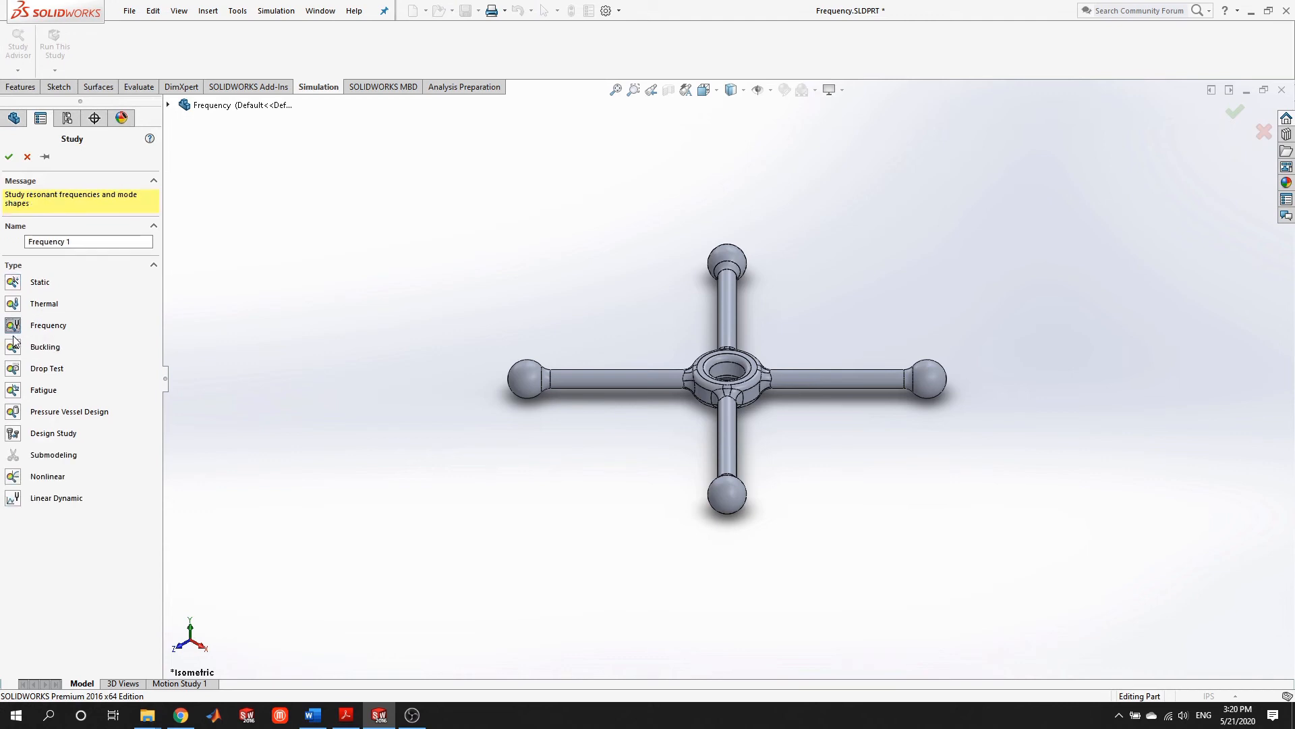
{"action": "left_click", "coordinate": [8, 157]}
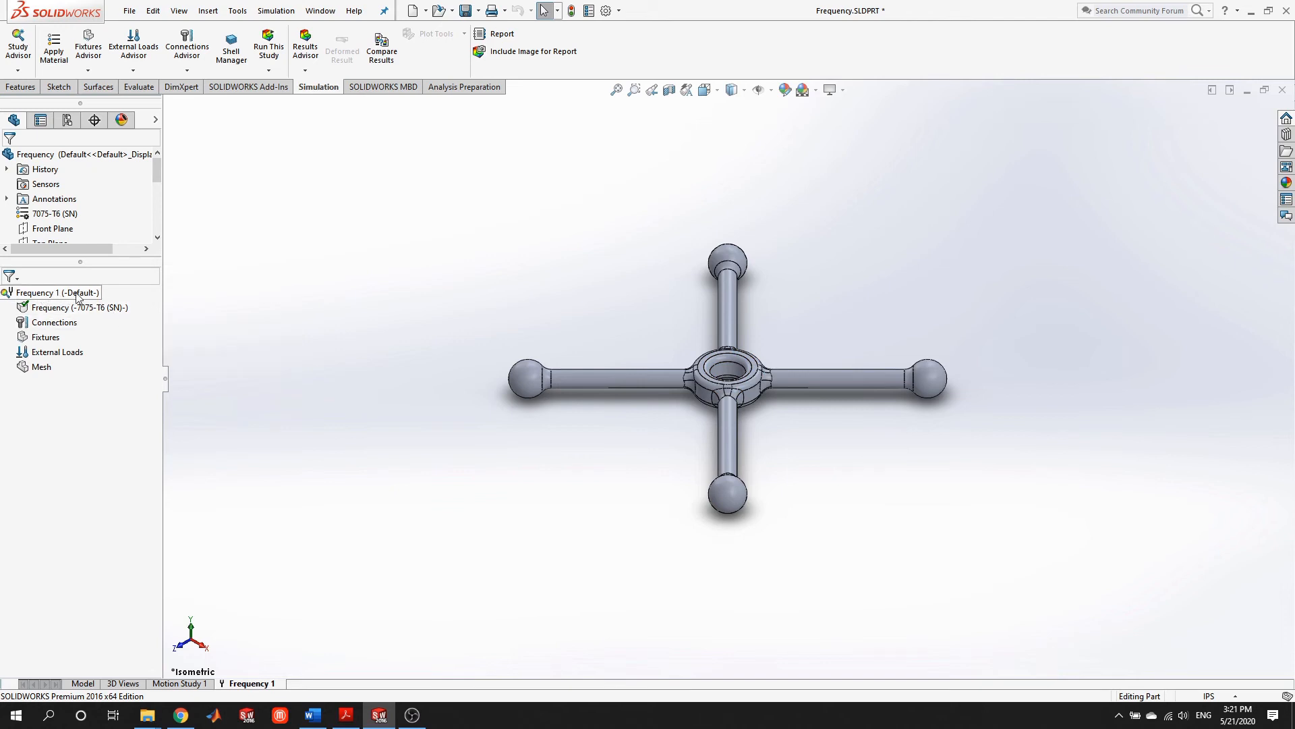
Set the number of frequencies to 12 in the frequency study's properties
{"action": "right_click", "coordinate": [53, 295]}
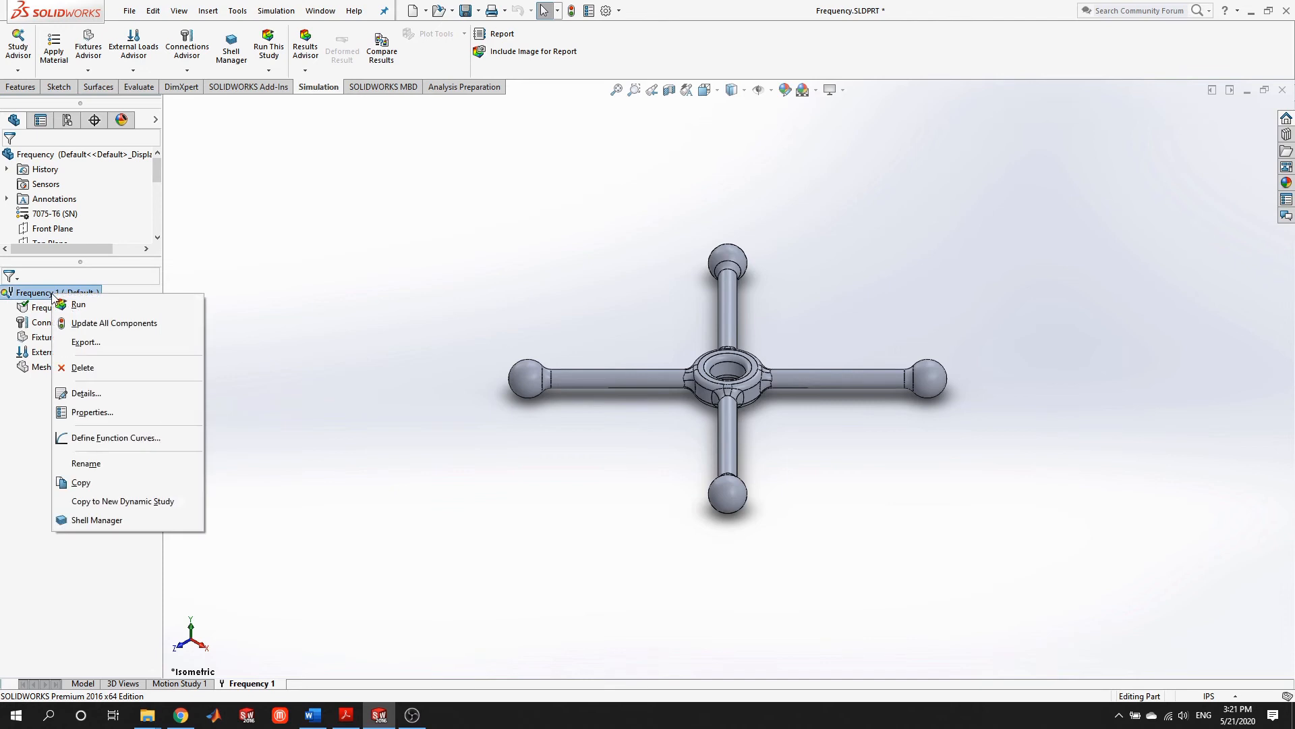
{"action": "left_click", "coordinate": [111, 414]}
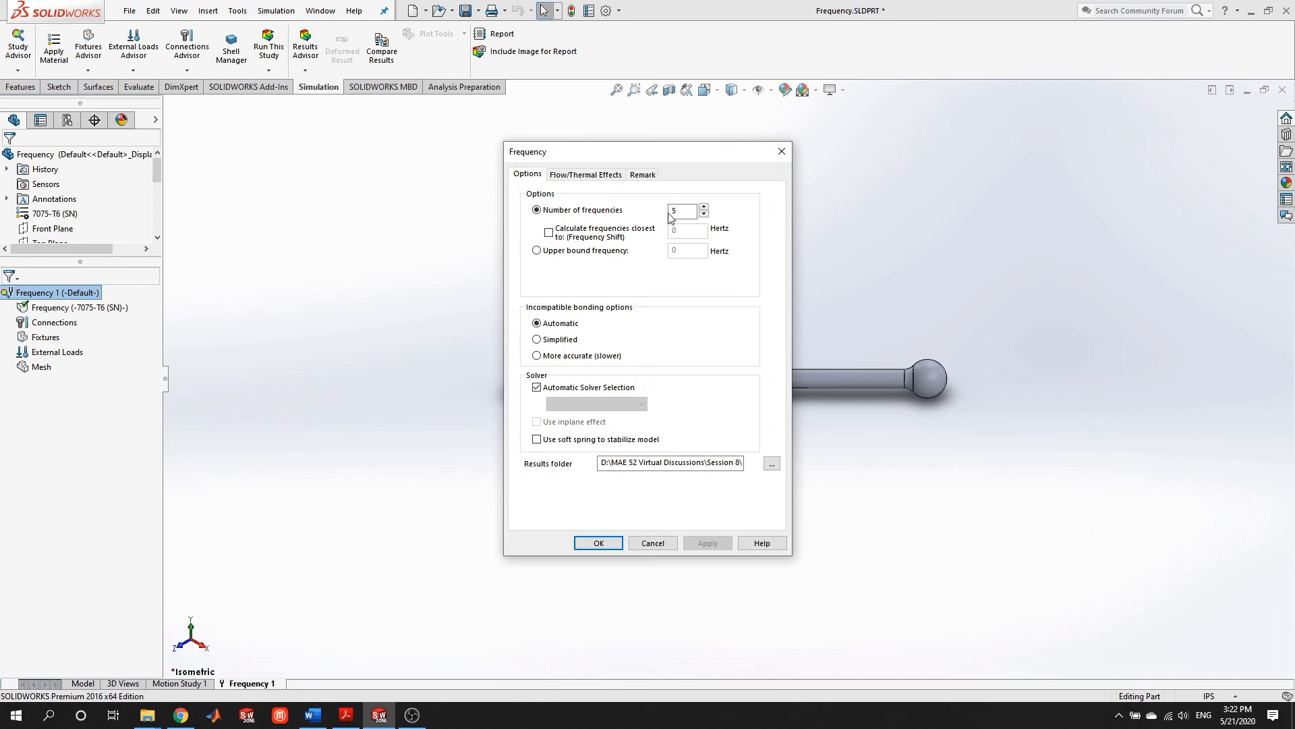
{"action": "left_click", "coordinate": [704, 209]}
{"action": "left_click", "coordinate": [703, 209]}
{"action": "left_click", "coordinate": [607, 543]}
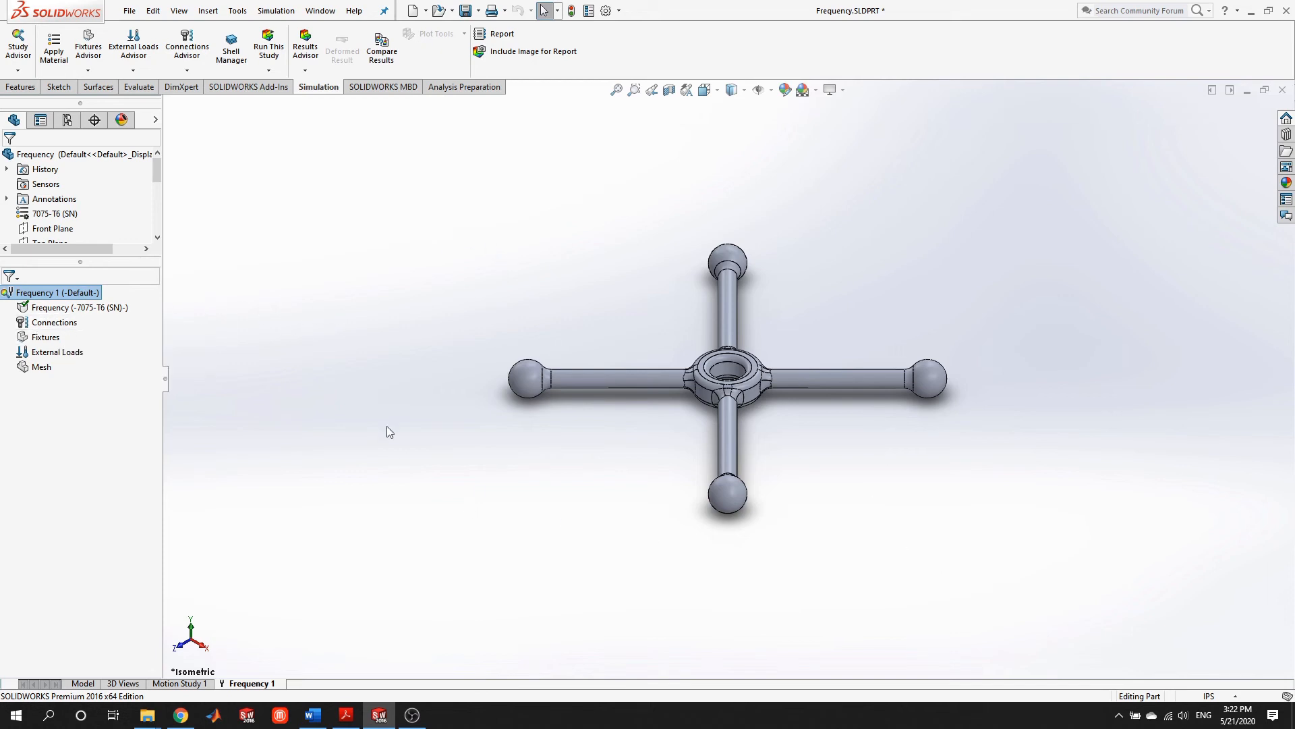
Apply a Fixed Geometry fixture to the flat ring faces on the upper and lower sides of the central hub
{"action": "right_click", "coordinate": [42, 338]}
{"action": "left_click", "coordinate": [88, 345]}
{"action": "scroll", "coordinate": [742, 337], "scroll_direction": "down", "scroll_amount": 6}
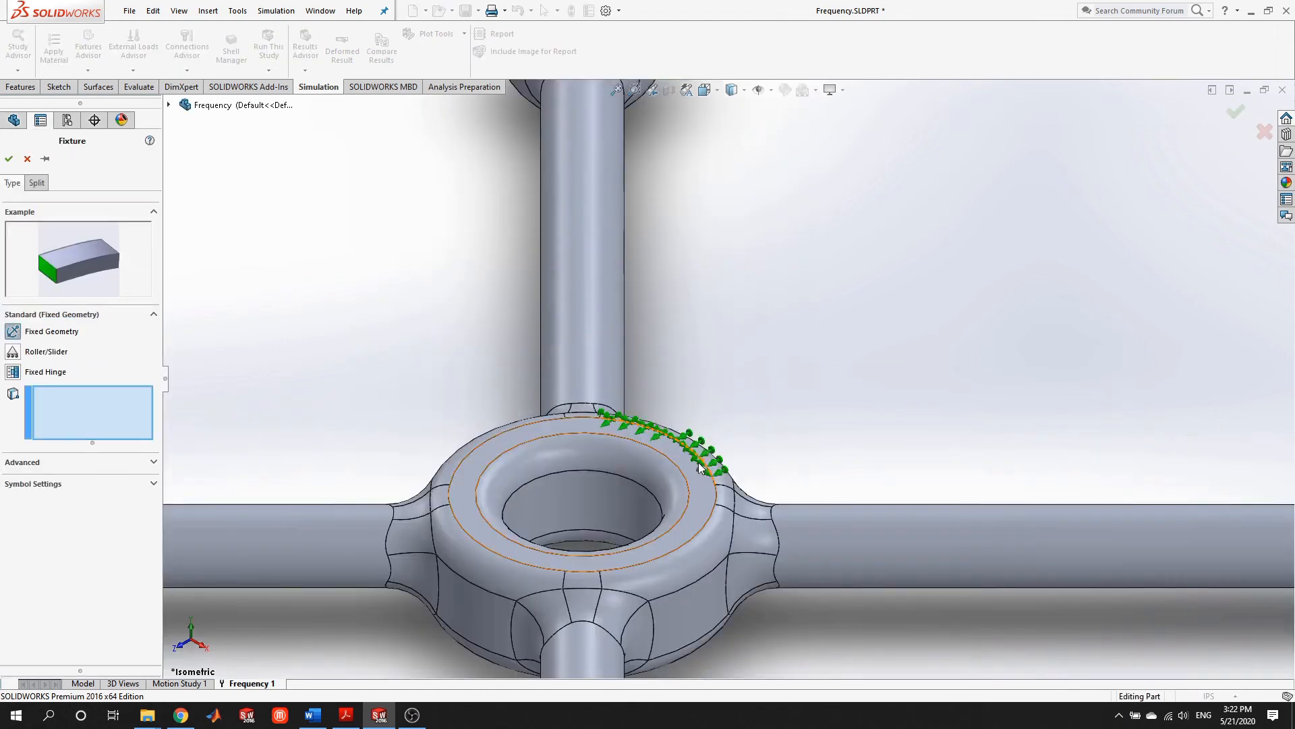
{"action": "left_click", "coordinate": [698, 472]}
{"action": "middle_click_drag", "start_coordinate": [698, 473], "coordinate": [722, 658]}
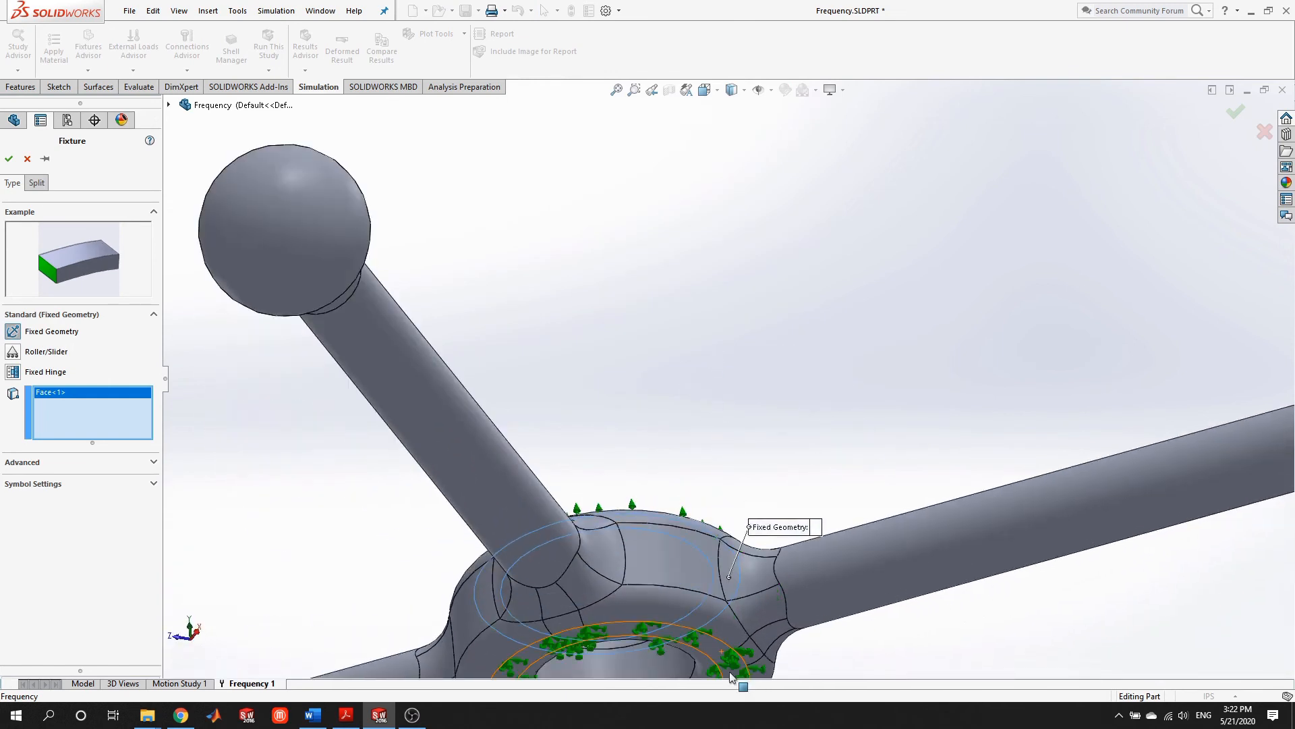
{"action": "left_click", "coordinate": [723, 660]}
{"action": "scroll", "coordinate": [724, 660], "scroll_direction": "up", "scroll_amount": 6}
{"action": "middle_click_drag", "start_coordinate": [709, 465], "coordinate": [694, 321]}
{"action": "scroll", "coordinate": [683, 318], "scroll_direction": "up", "scroll_amount": 1}
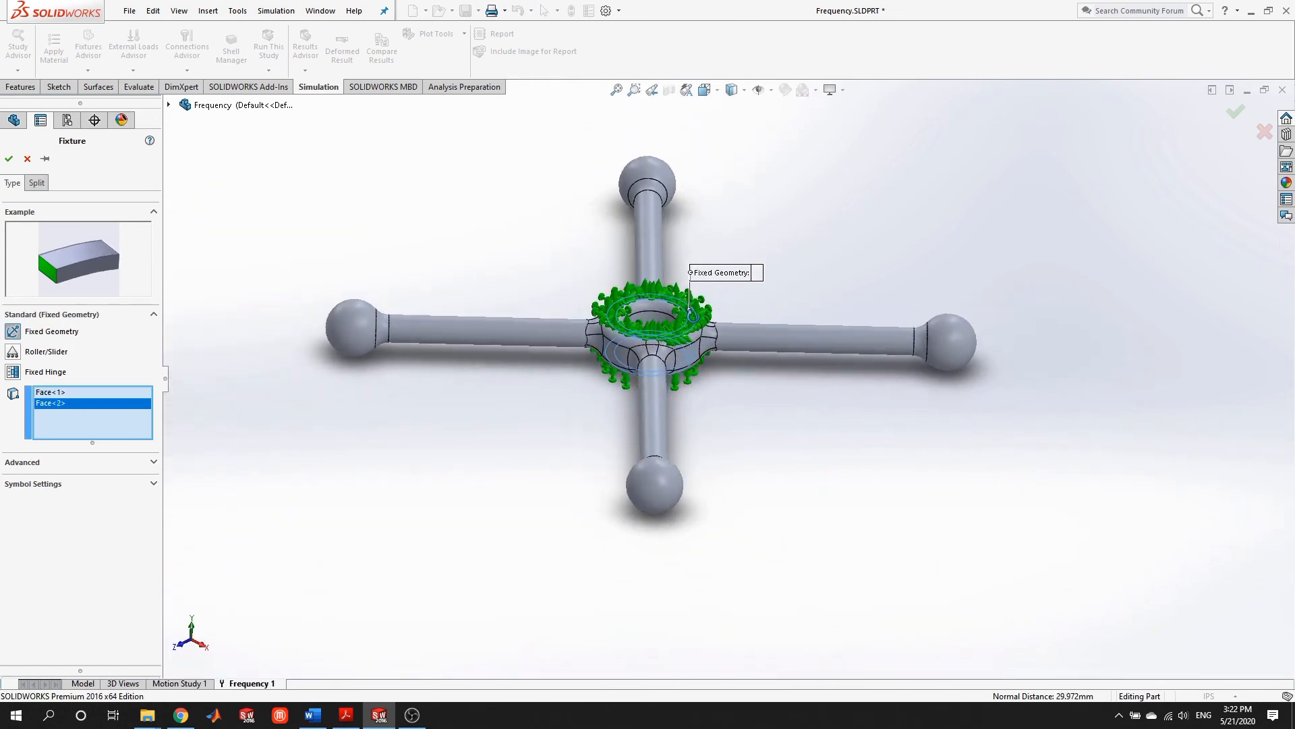
{"action": "left_click", "coordinate": [9, 159]}
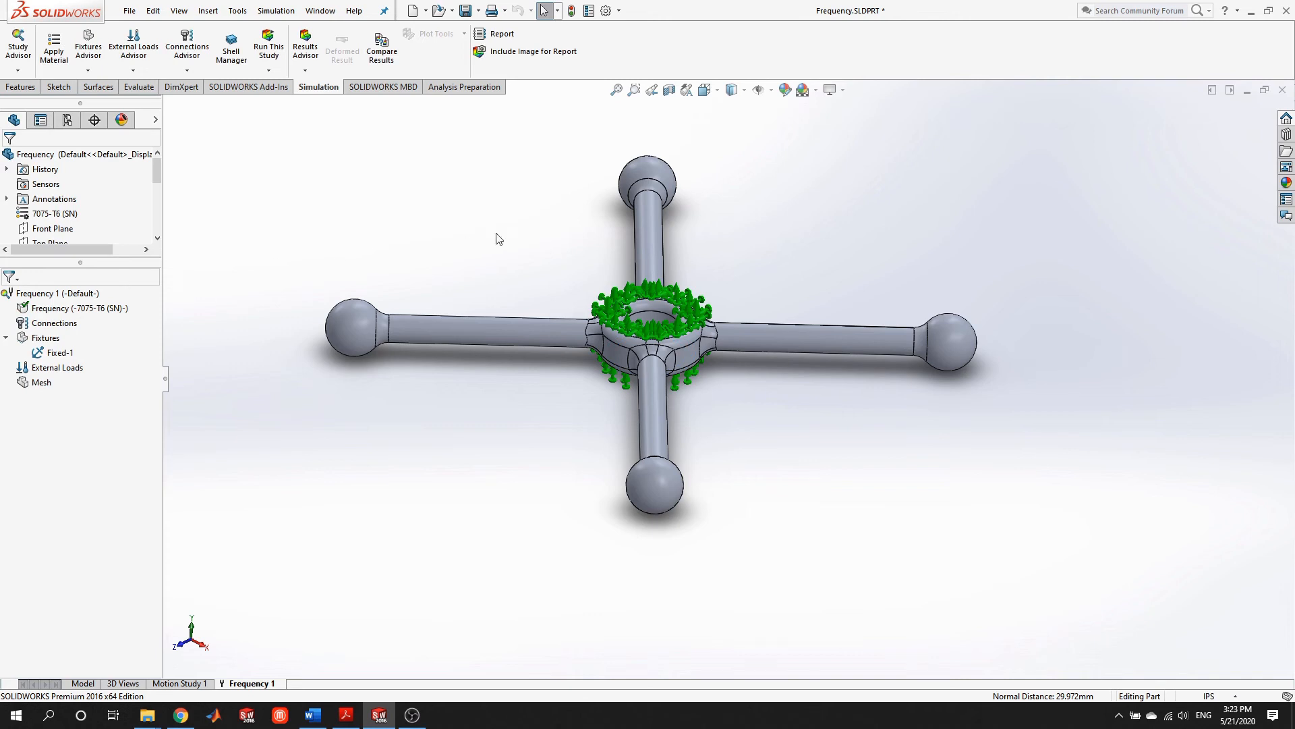
Create a solid mesh with the density shifted toward Fine, and run the frequency study
{"action": "mouse_move", "coordinate": [581, 398]}
{"action": "middle_mouse_down"}
{"action": "mouse_move", "coordinate": [601, 412]}
{"action": "mouse_move", "coordinate": [605, 400]}
{"action": "middle_mouse_up"}
{"action": "scroll", "coordinate": [604, 399], "scroll_direction": "up", "scroll_amount": 3}
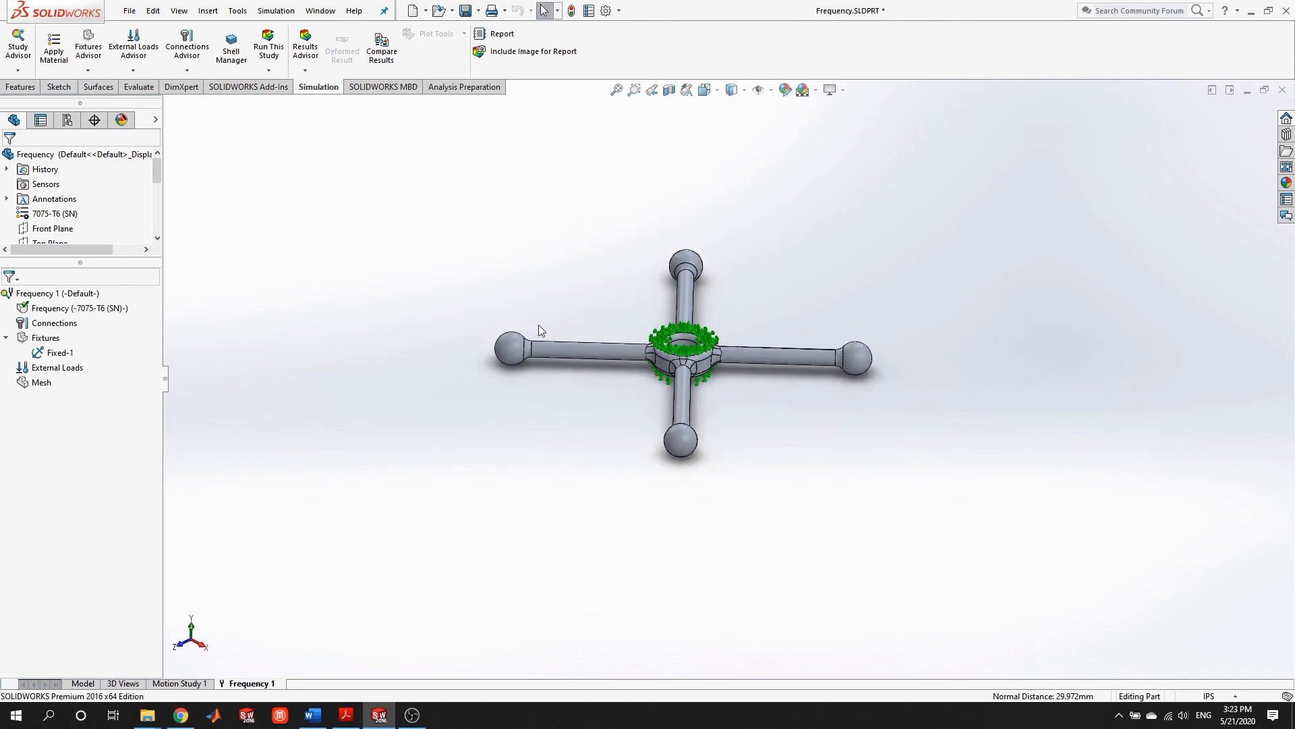
{"action": "left_click", "coordinate": [6, 338]}
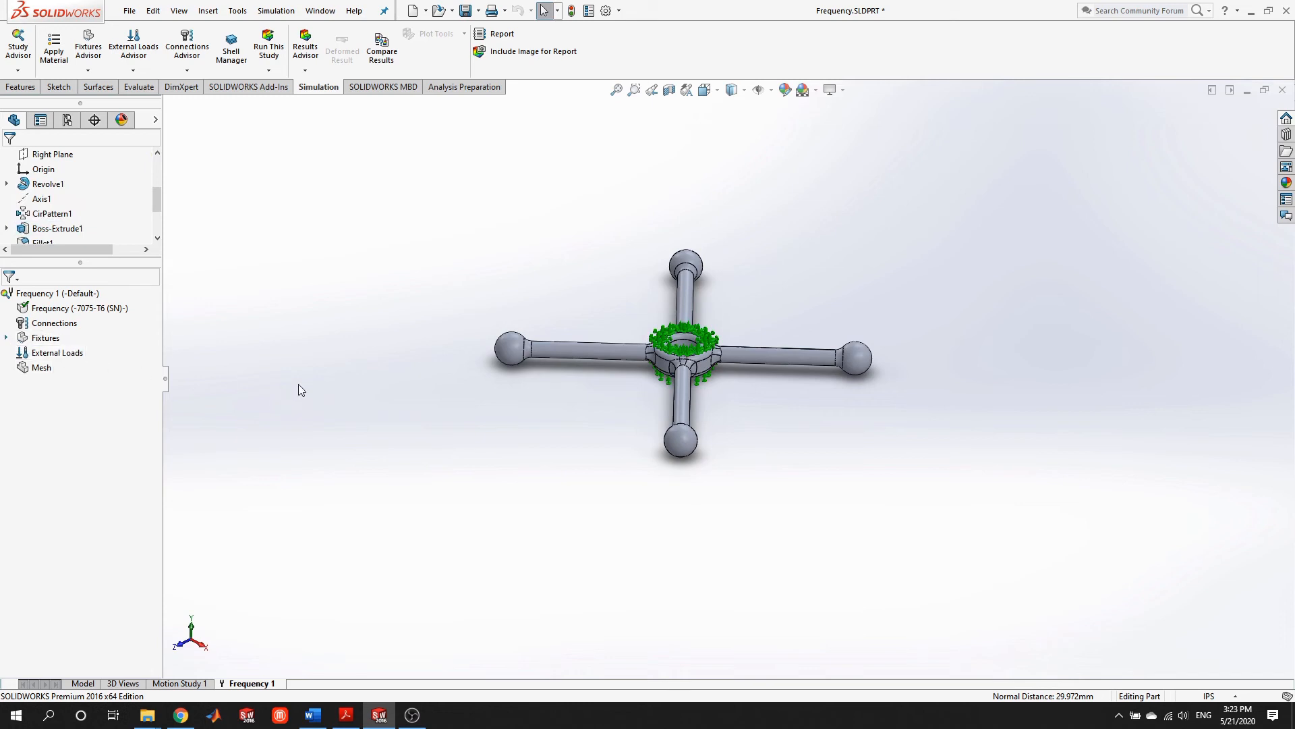
{"action": "scroll", "coordinate": [828, 277], "scroll_direction": "down", "scroll_amount": 2}
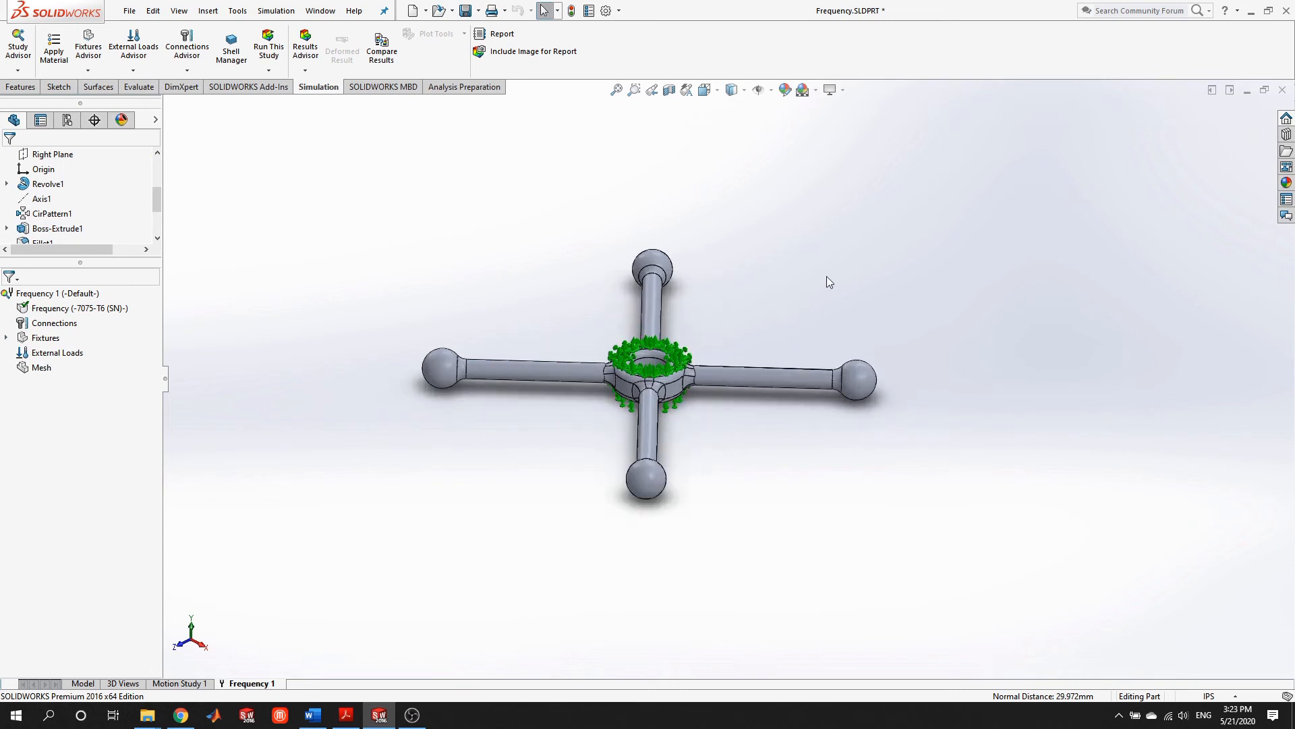
{"action": "right_click", "coordinate": [40, 367]}
{"action": "left_click", "coordinate": [90, 427]}
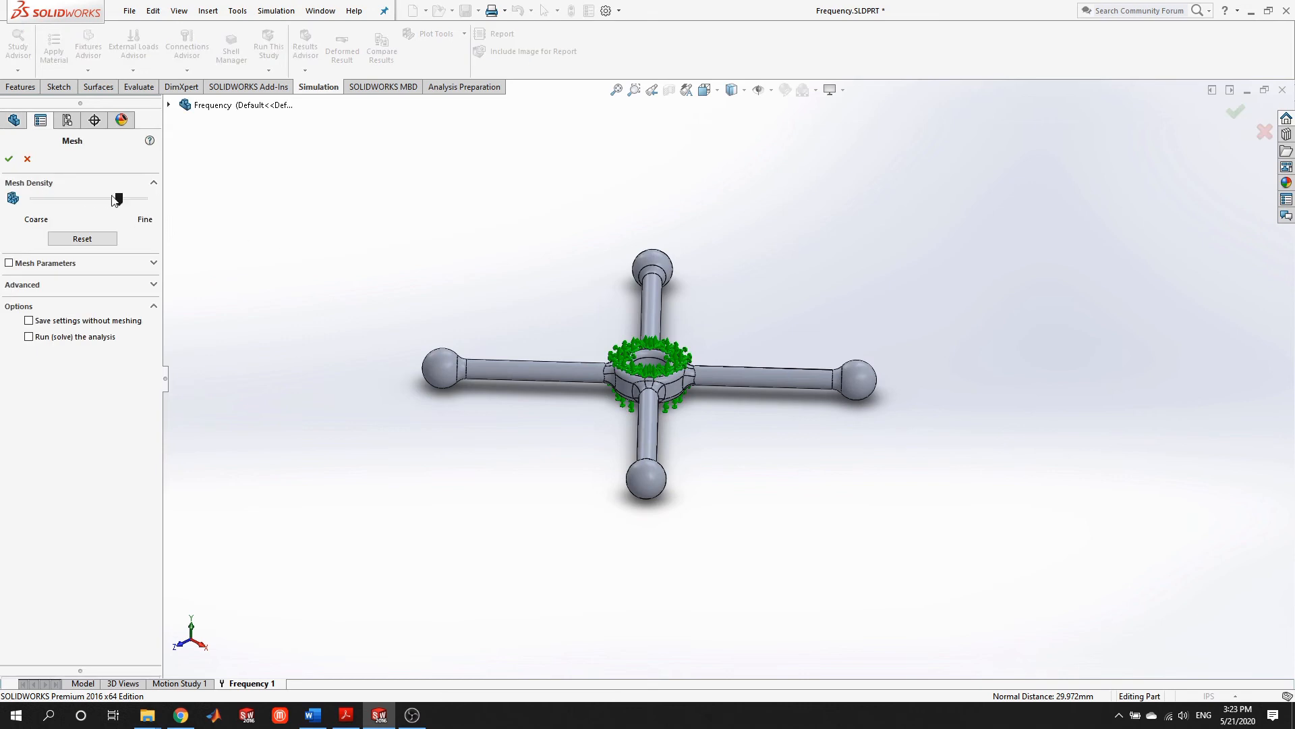
{"action": "left_click", "coordinate": [9, 158]}
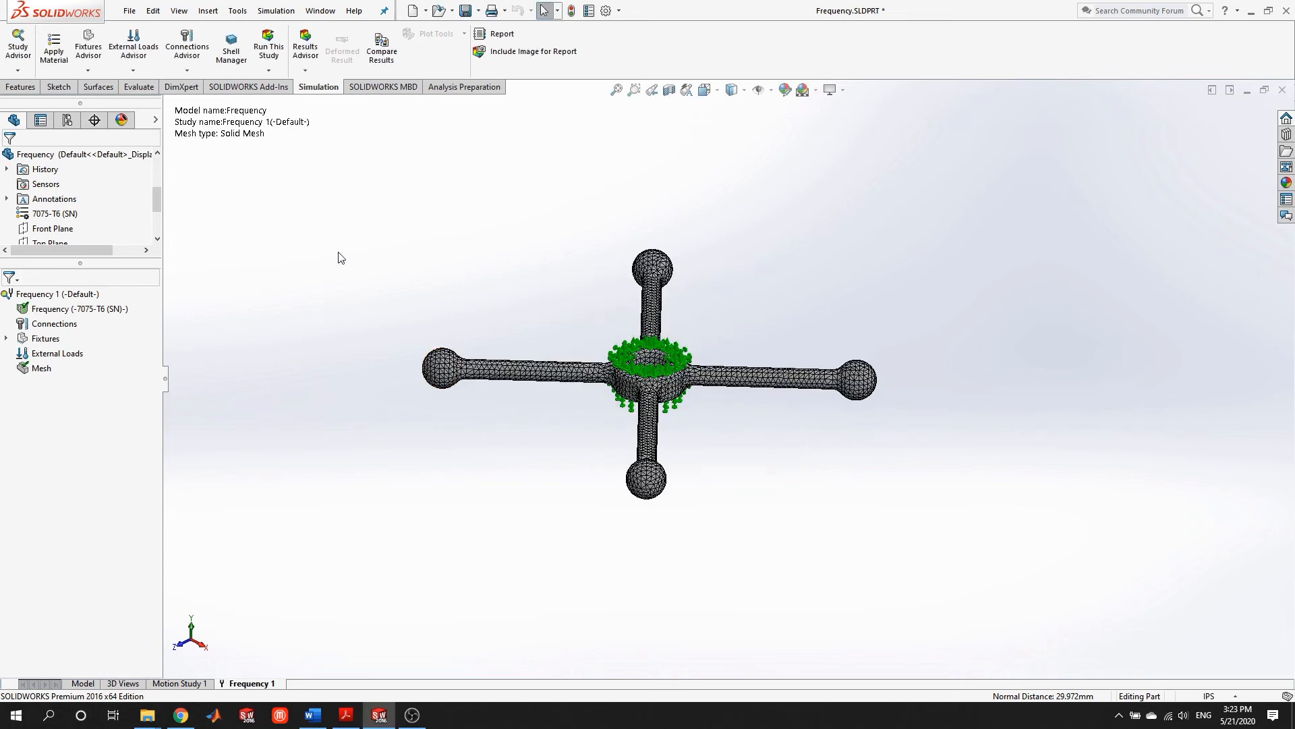
{"action": "left_click", "coordinate": [272, 42]}
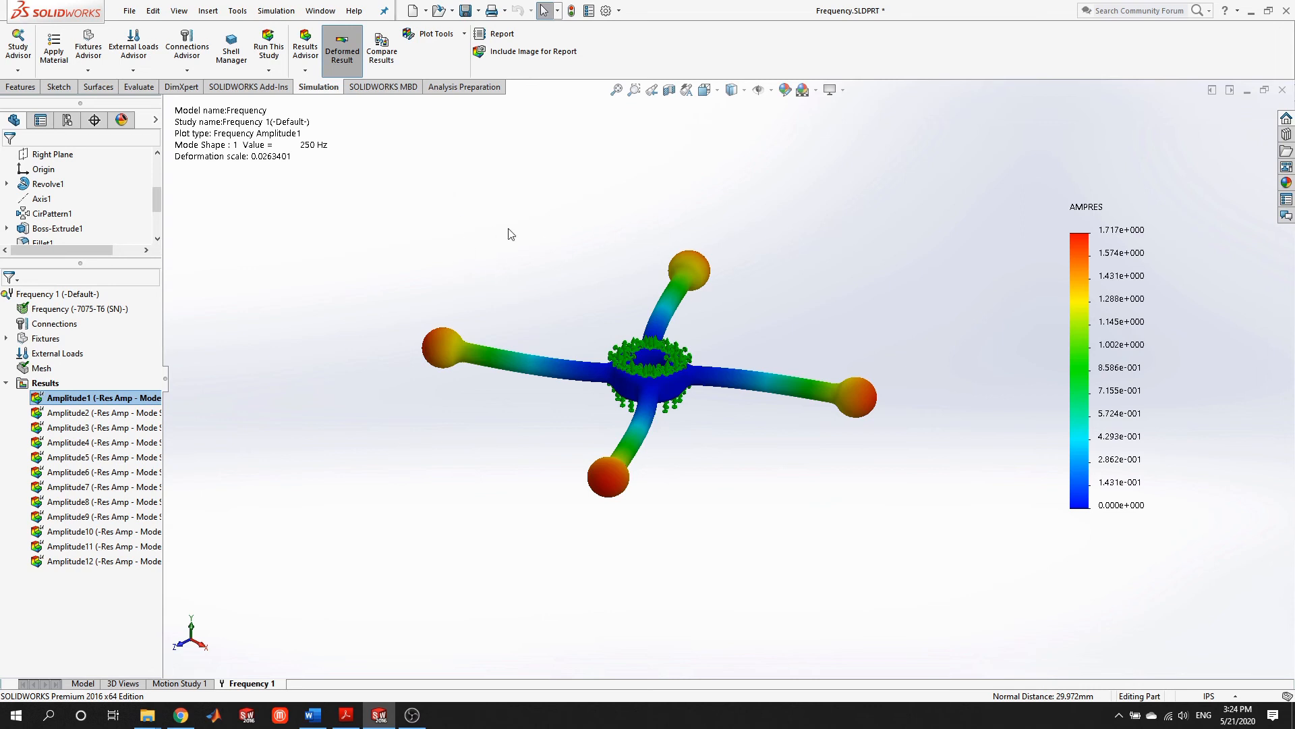
Animate the Amplitude1 and Amplitude2 plots to examine the first two mode shapes
{"action": "right_click", "coordinate": [94, 398]}
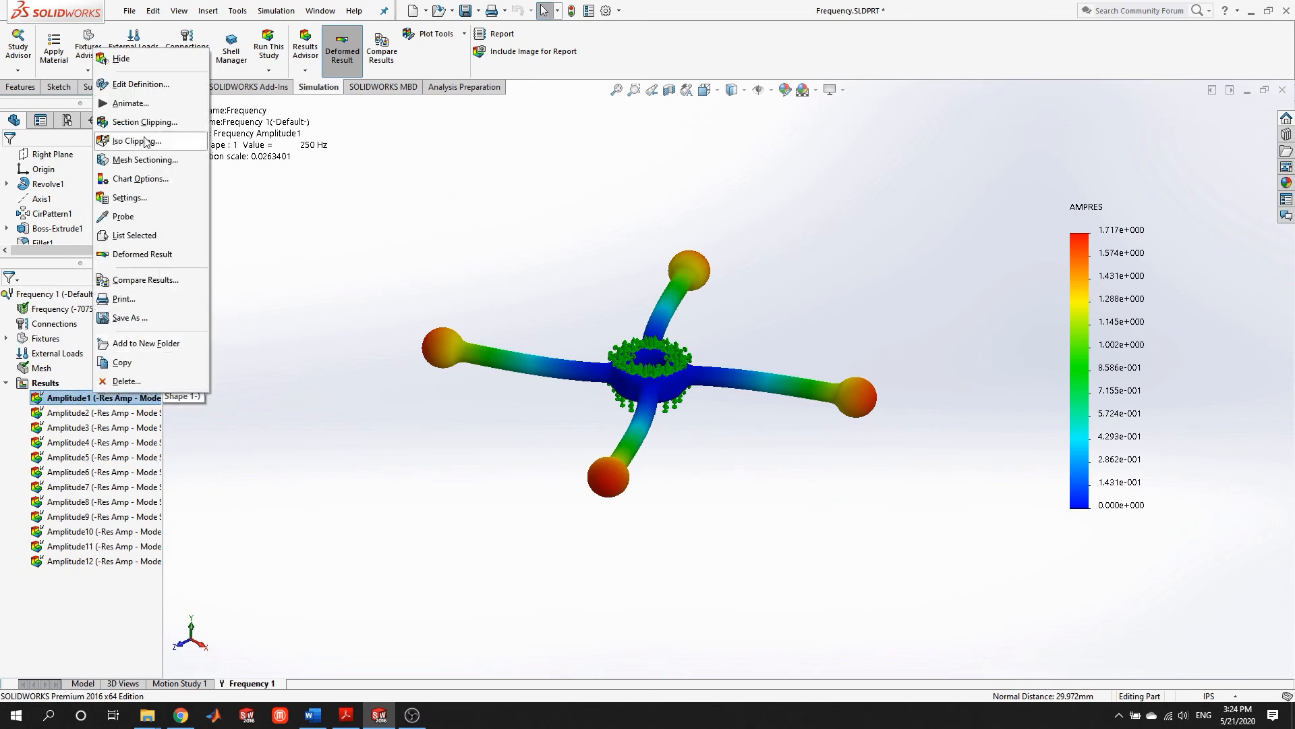
{"action": "left_click", "coordinate": [131, 103]}
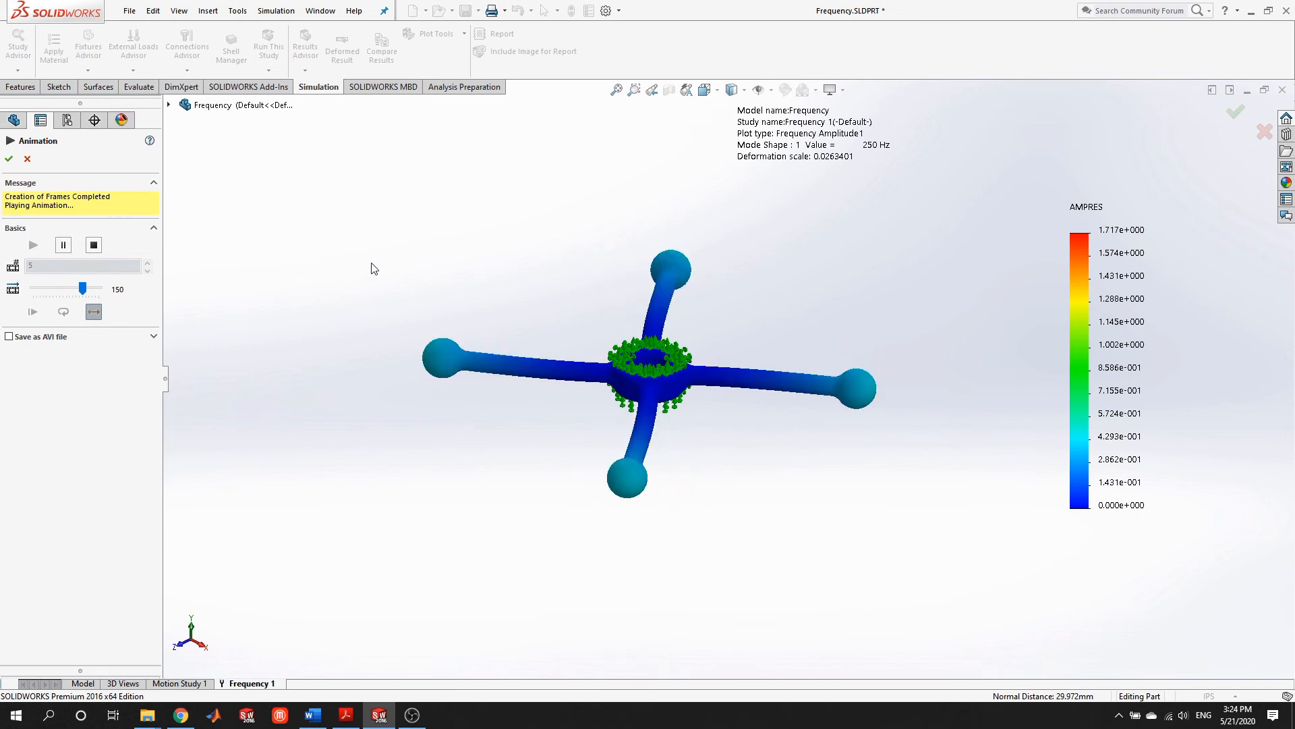
{"action": "left_click", "coordinate": [9, 159]}
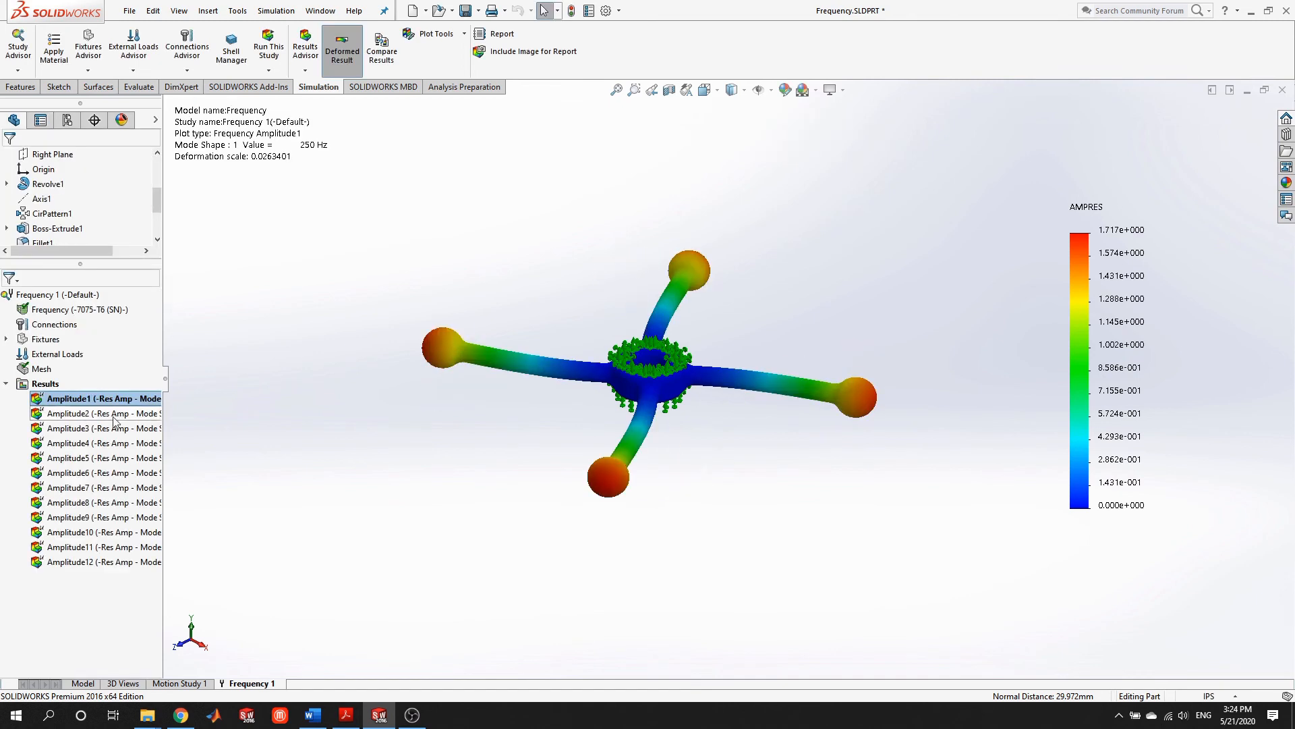
{"action": "left_click", "coordinate": [96, 411]}
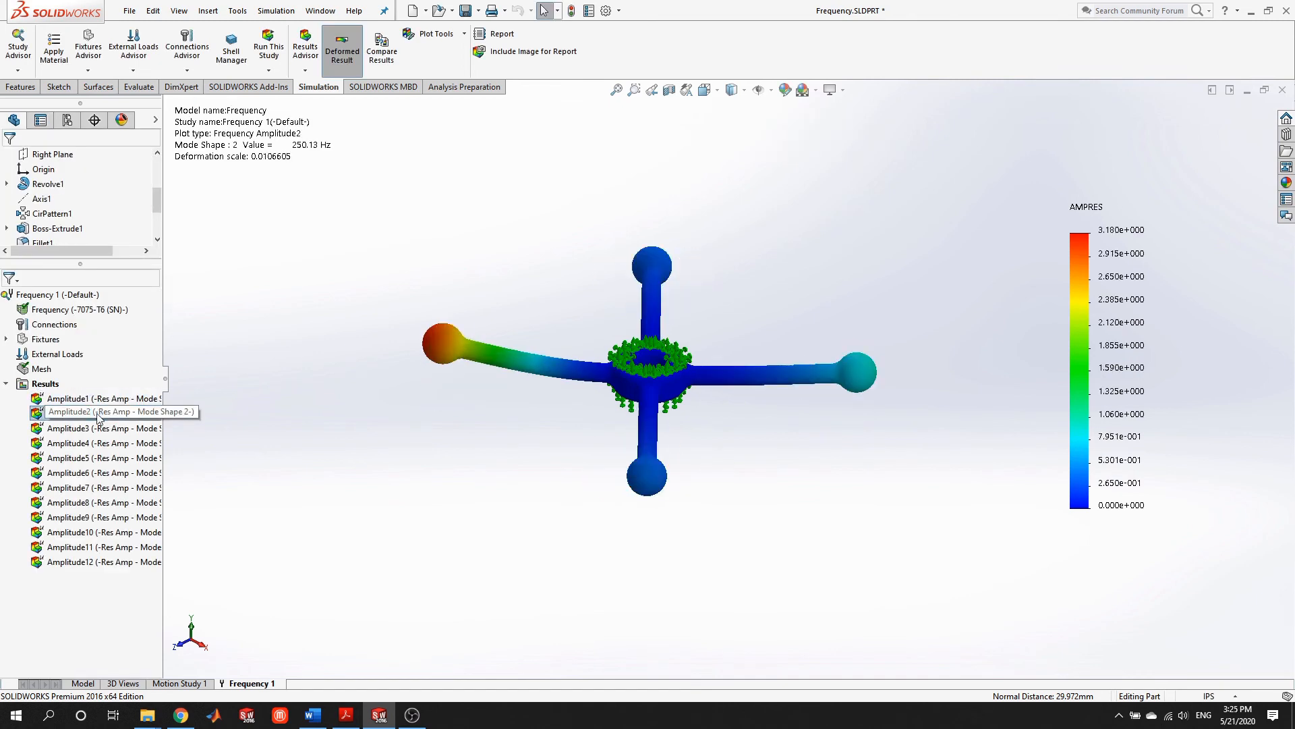
{"action": "right_click", "coordinate": [98, 416]}
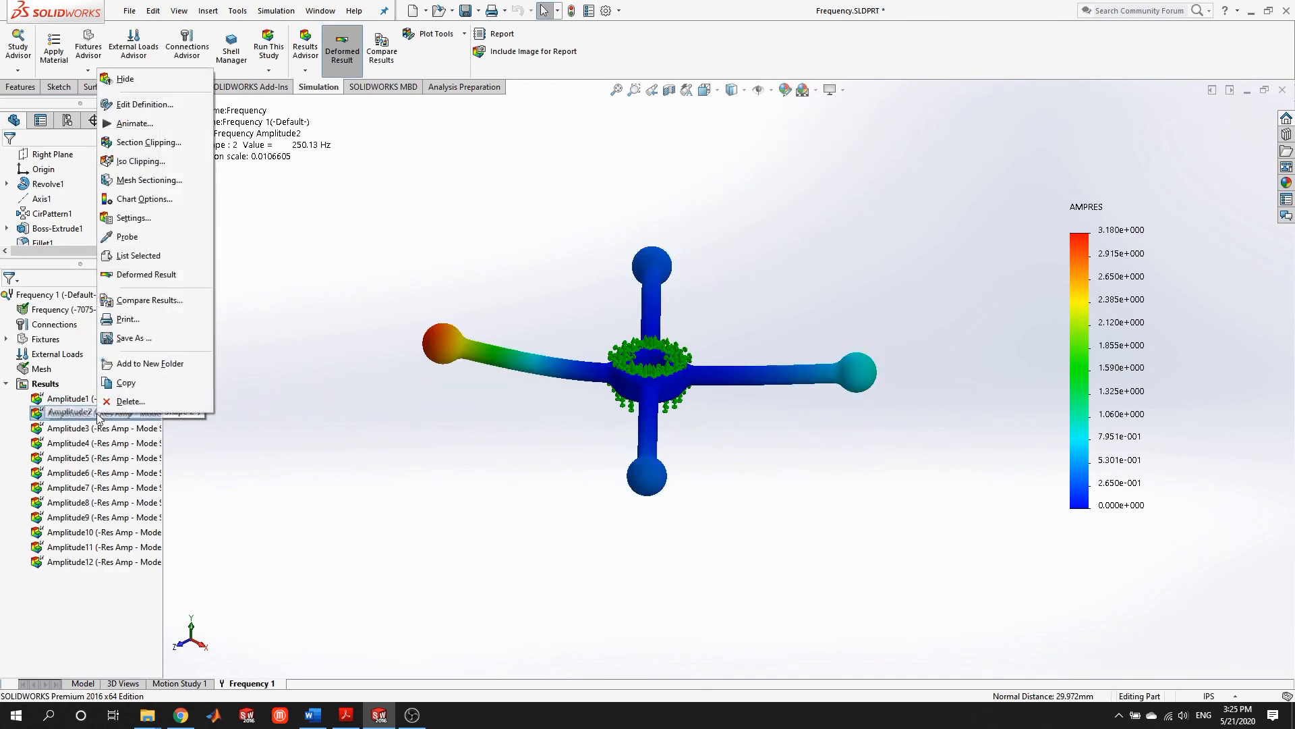
{"action": "left_click", "coordinate": [129, 126]}
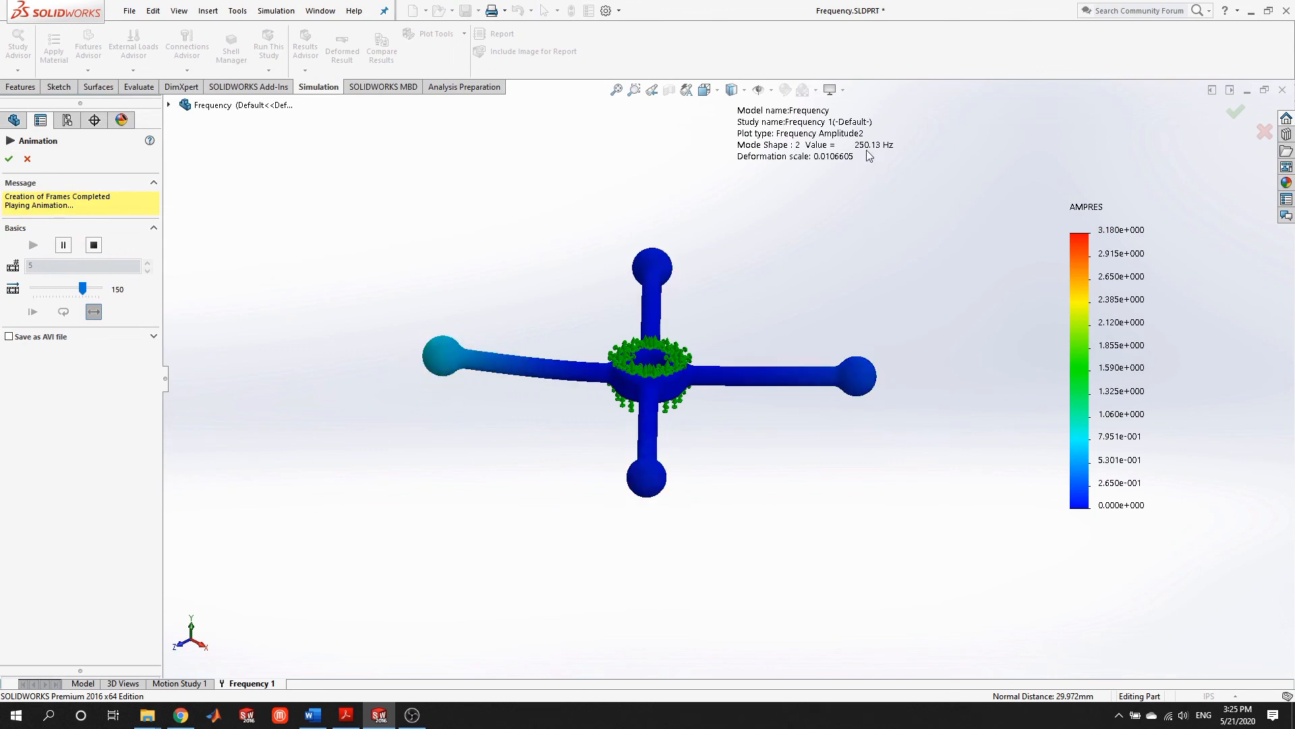
{"action": "left_click", "coordinate": [9, 159]}
Display the Amplitude3 to Amplitude6 plots in turn to compare their mode shapes and frequencies
{"action": "double_click", "coordinate": [105, 434]}
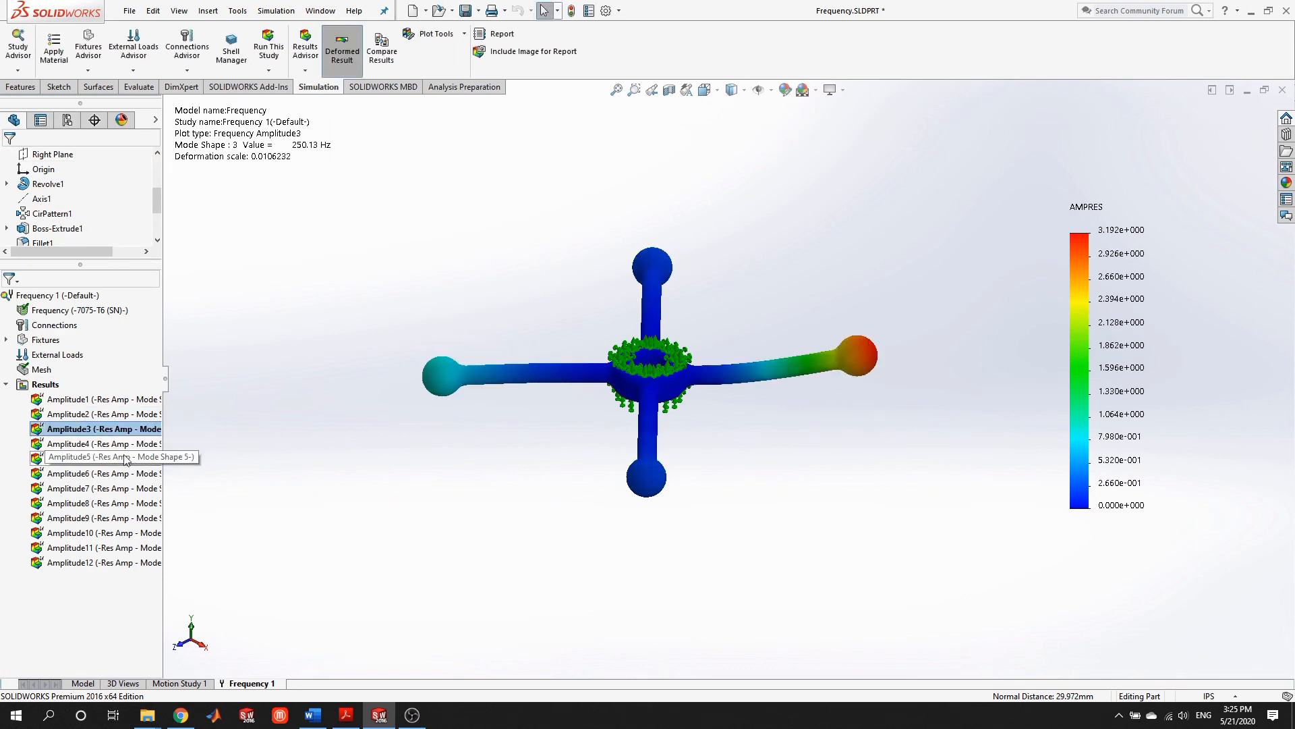
{"action": "double_click", "coordinate": [122, 445]}
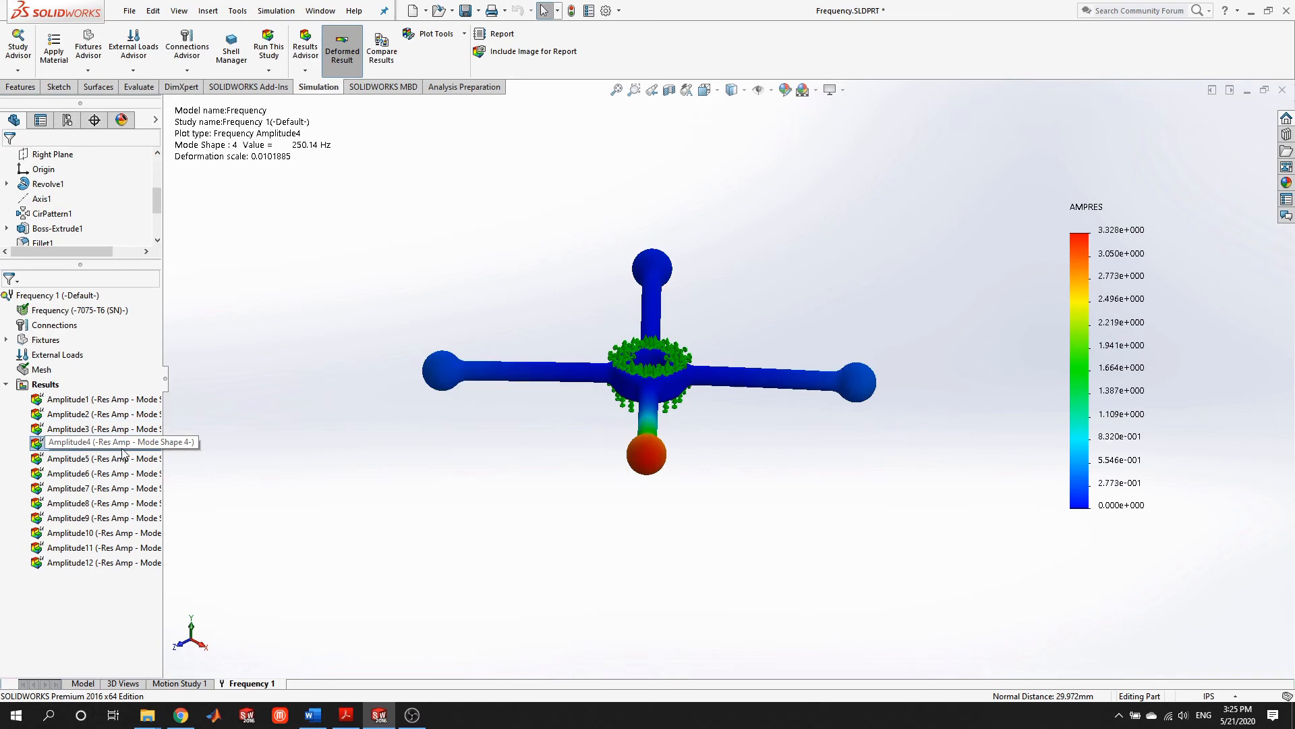
{"action": "double_click", "coordinate": [122, 458]}
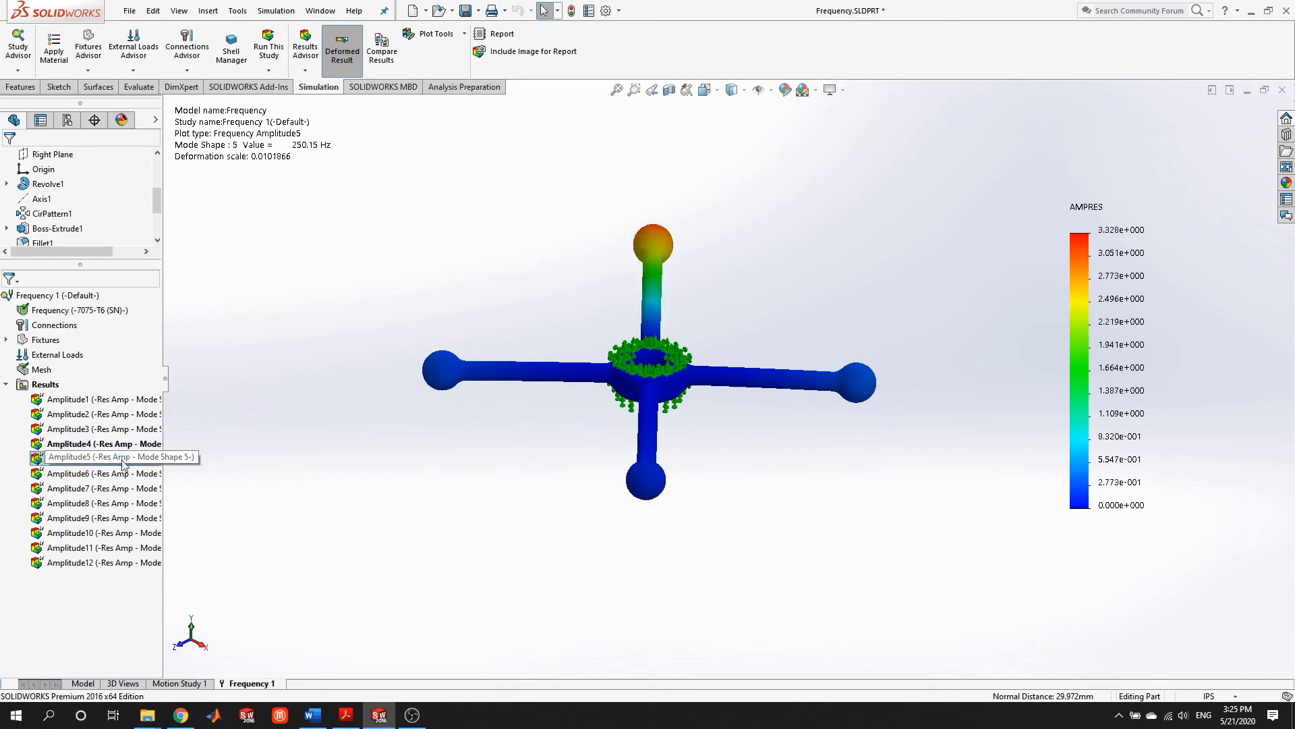
{"action": "double_click", "coordinate": [122, 473]}
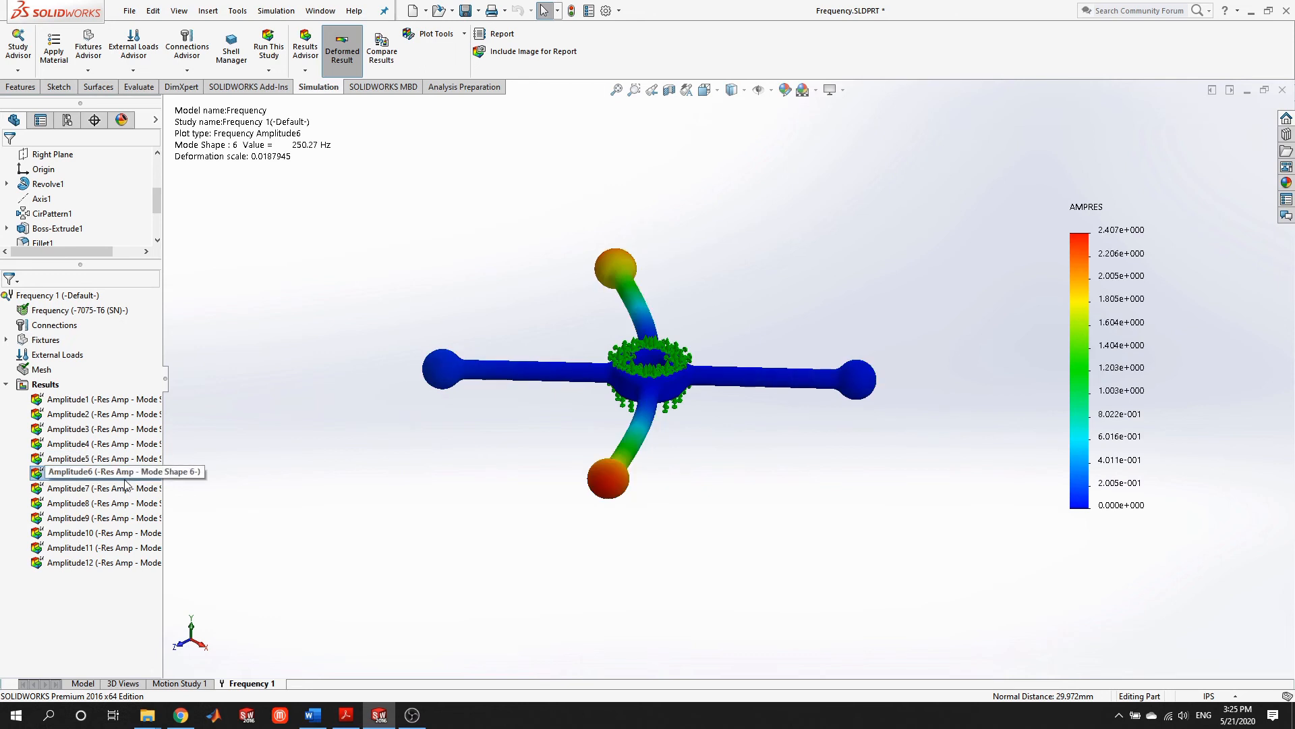
Display the Amplitude7 to Amplitude9 plots in turn to examine the higher mode shapes of the fixed part
{"action": "double_click", "coordinate": [125, 488]}
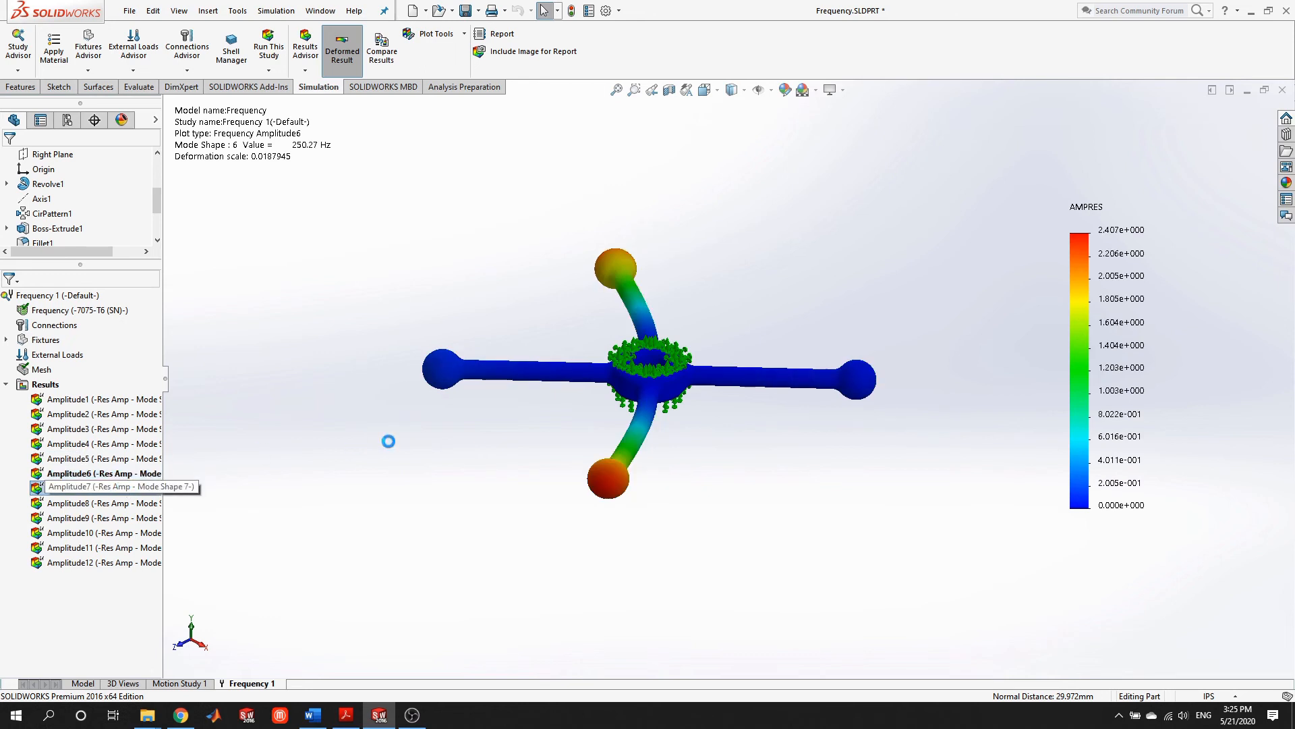
{"action": "double_click", "coordinate": [142, 503]}
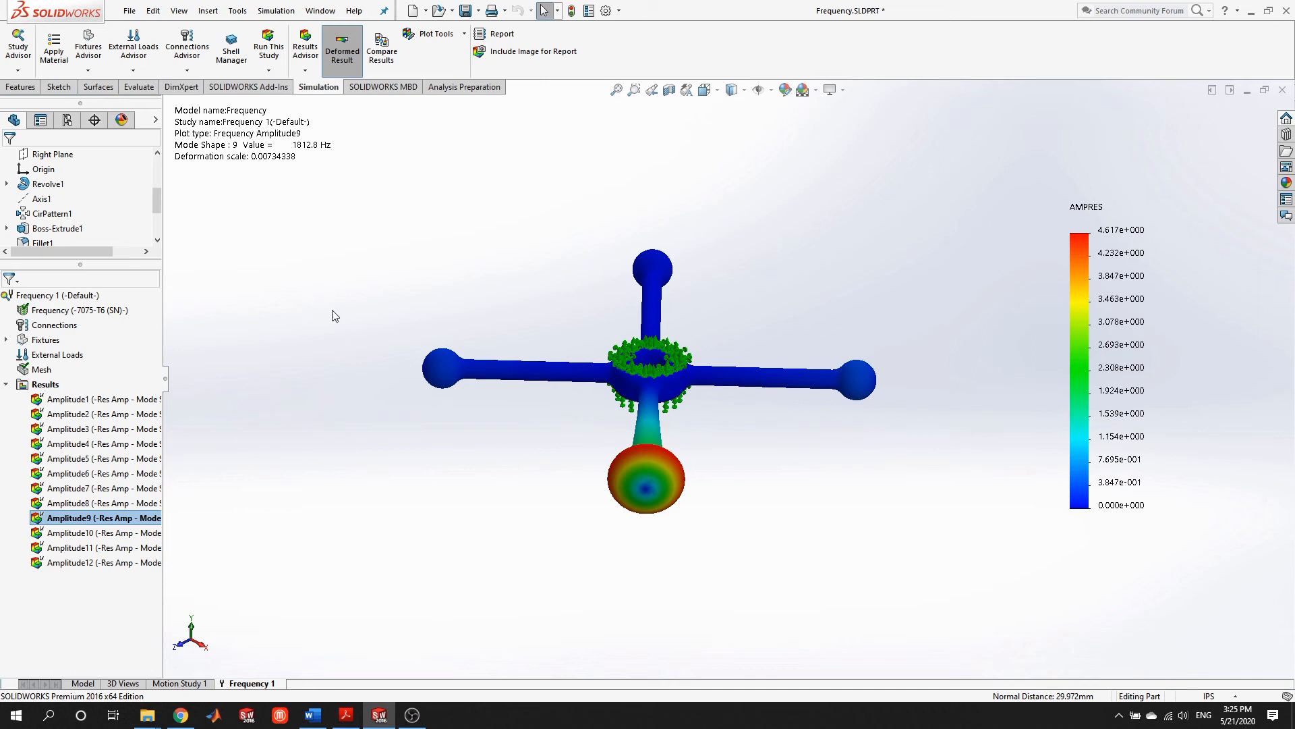
{"action": "left_click", "coordinate": [6, 384]}
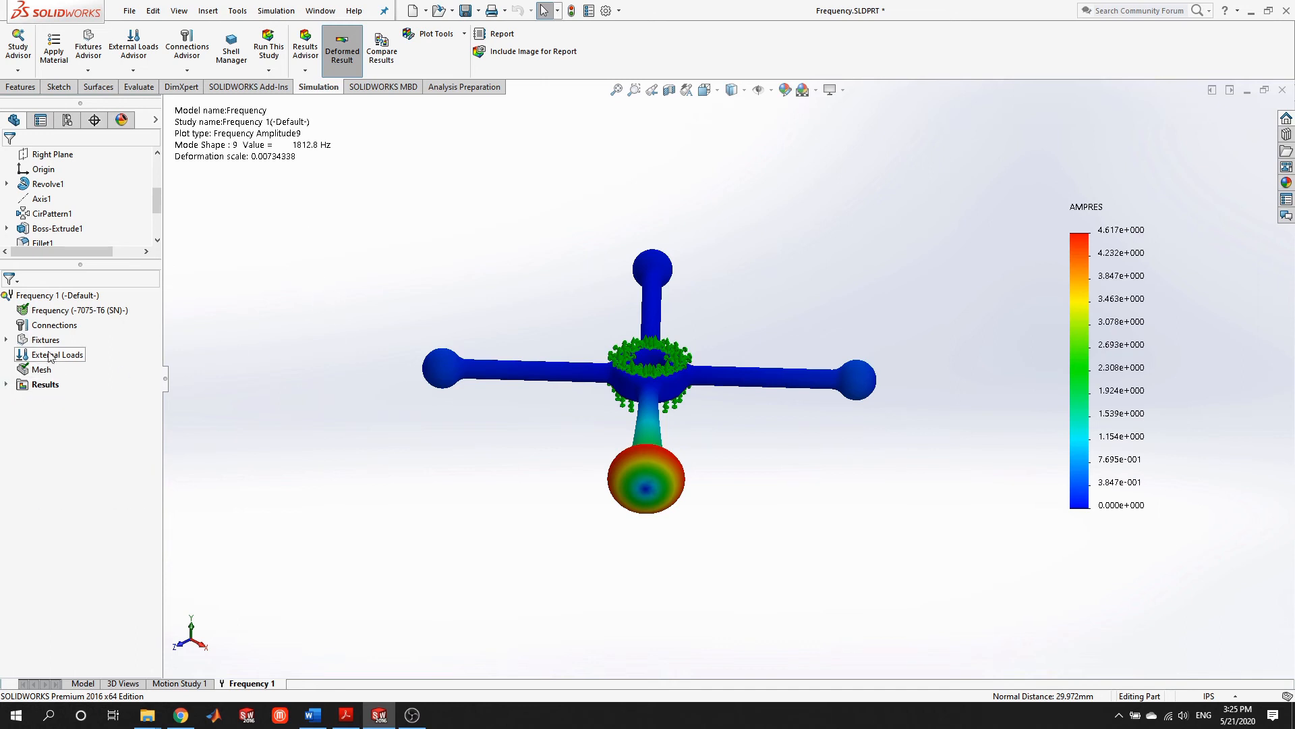
Suppress the Fixed-1 fixture and rerun the frequency study with the part unconstrained
{"action": "left_click", "coordinate": [6, 339]}
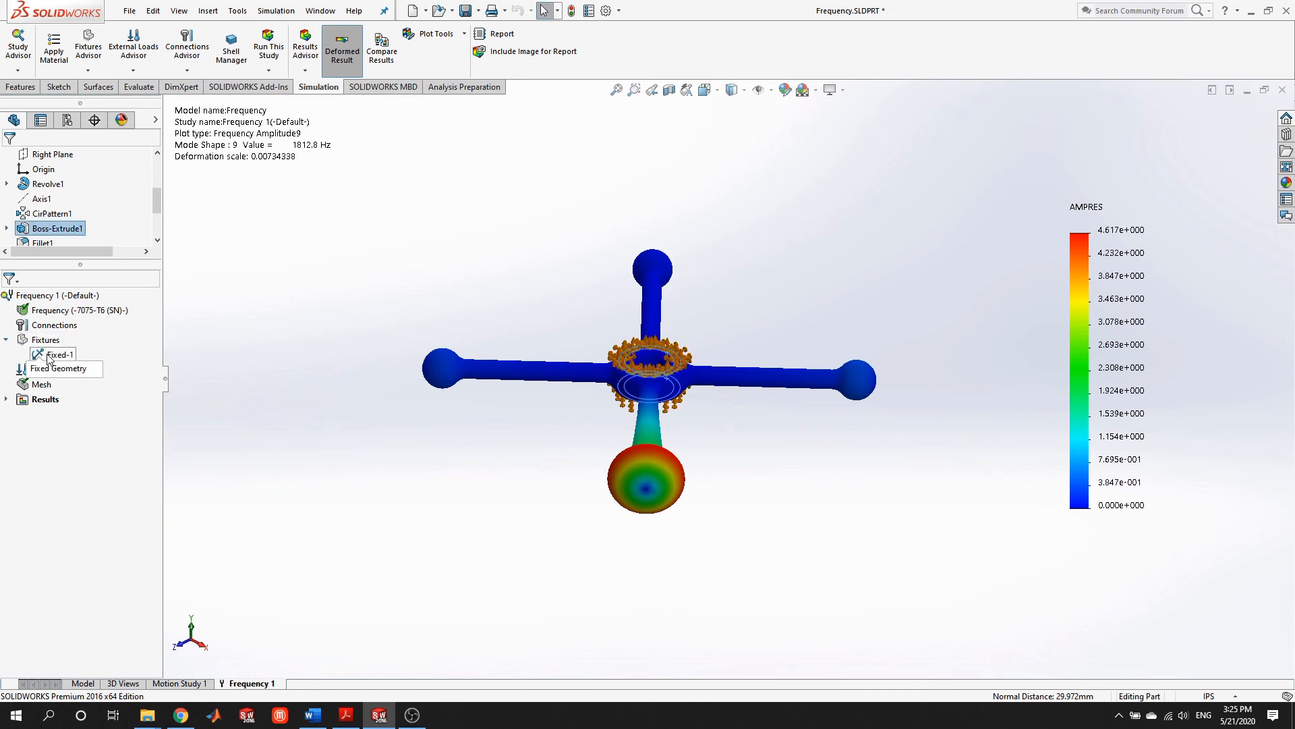
{"action": "right_click", "coordinate": [41, 358]}
{"action": "left_click", "coordinate": [70, 388]}
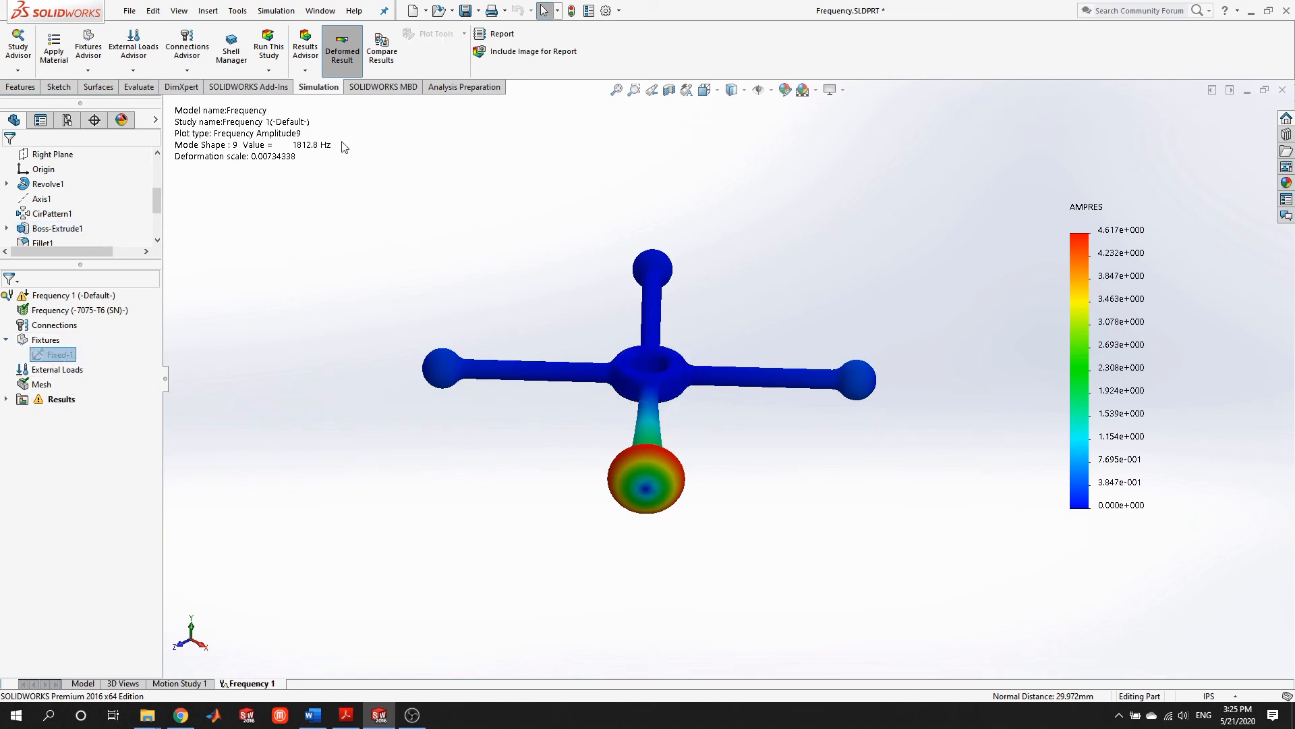
{"action": "left_click", "coordinate": [269, 49]}
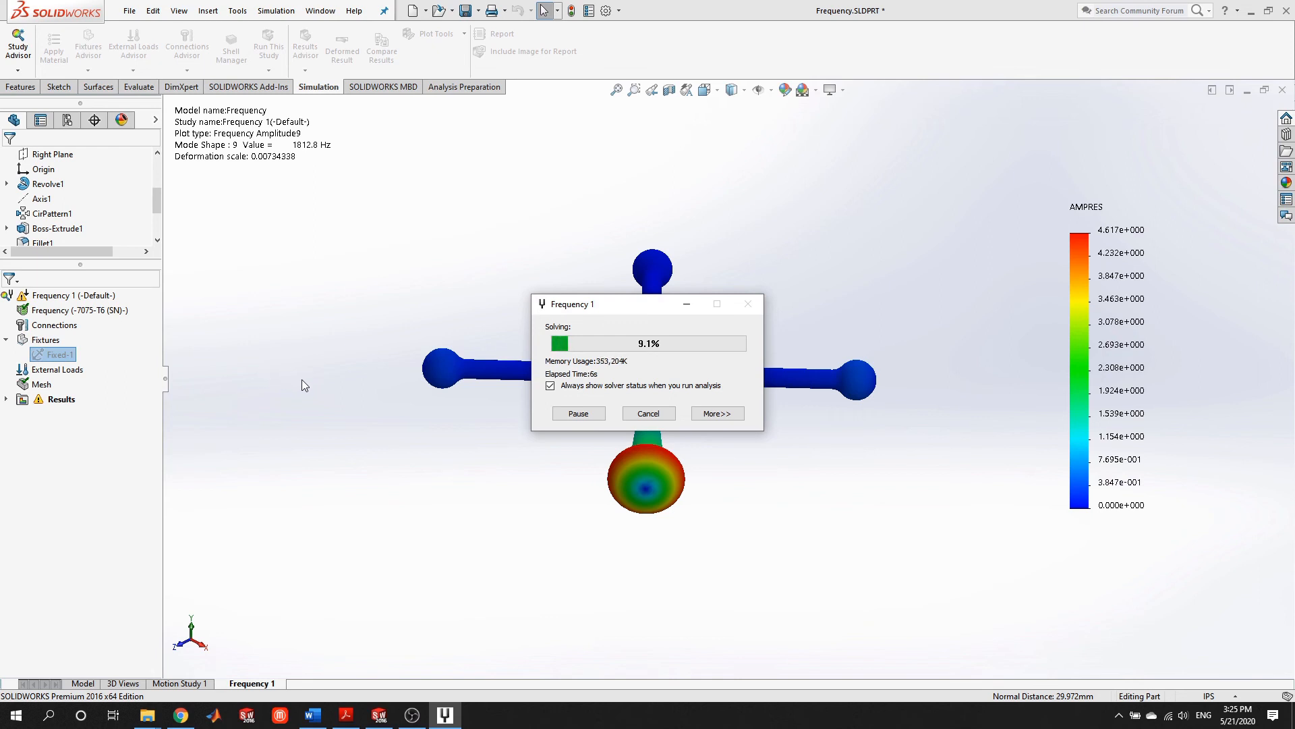
{"action": "left_click", "coordinate": [740, 414]}
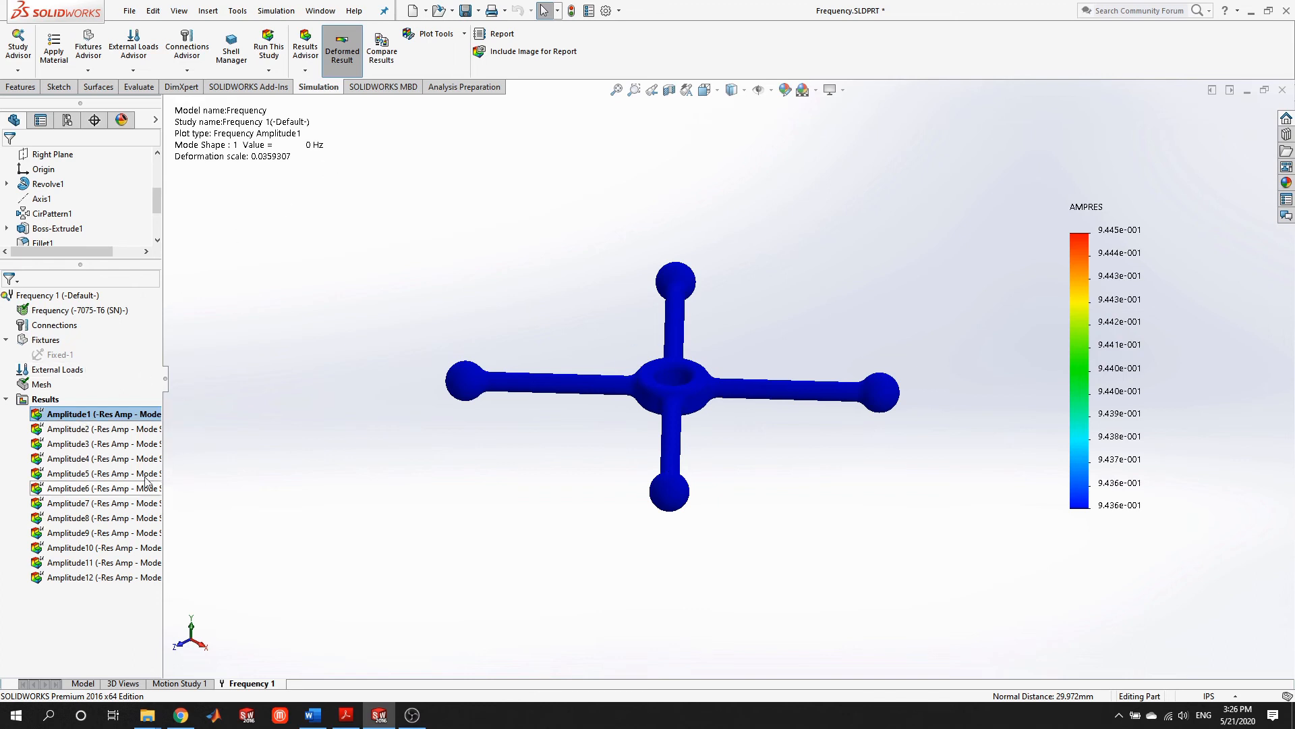
Display the Amplitude2 to Amplitude6 plots in turn to check the unconstrained part's first mode shapes and frequencies
{"action": "double_click", "coordinate": [124, 431]}
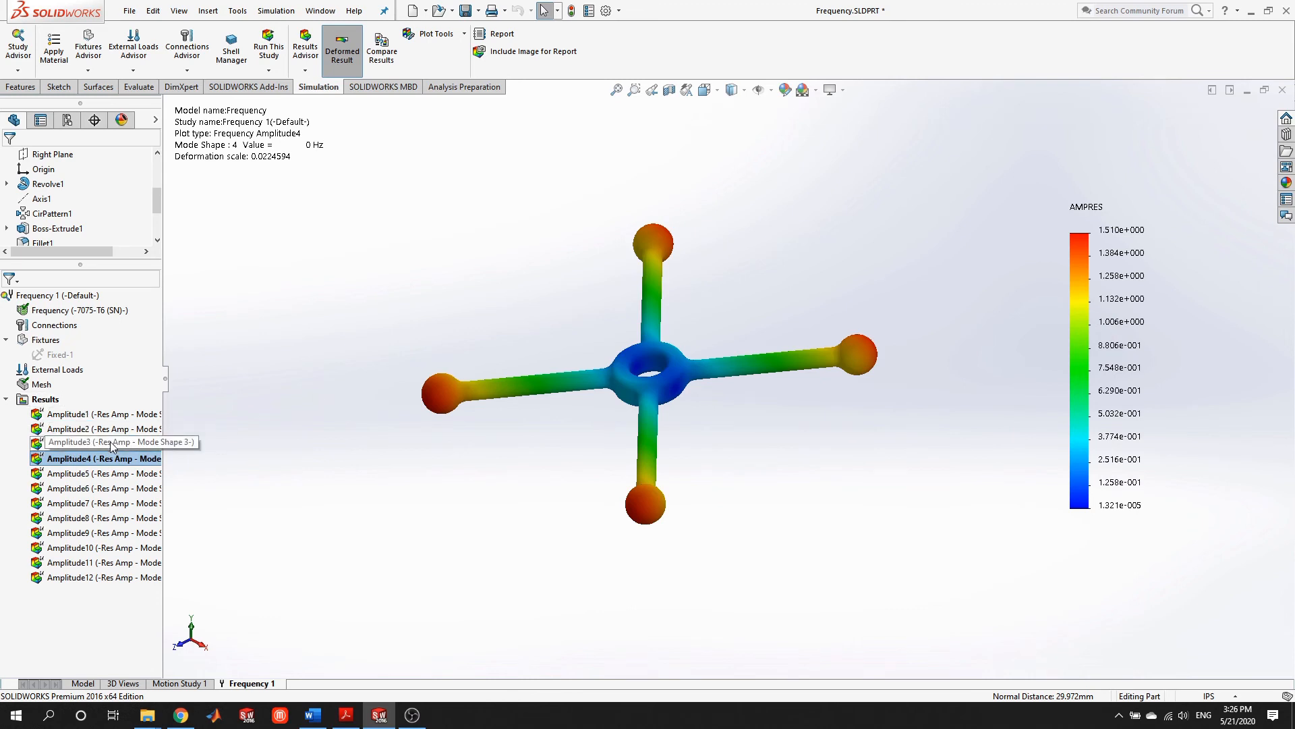
{"action": "double_click", "coordinate": [111, 471]}
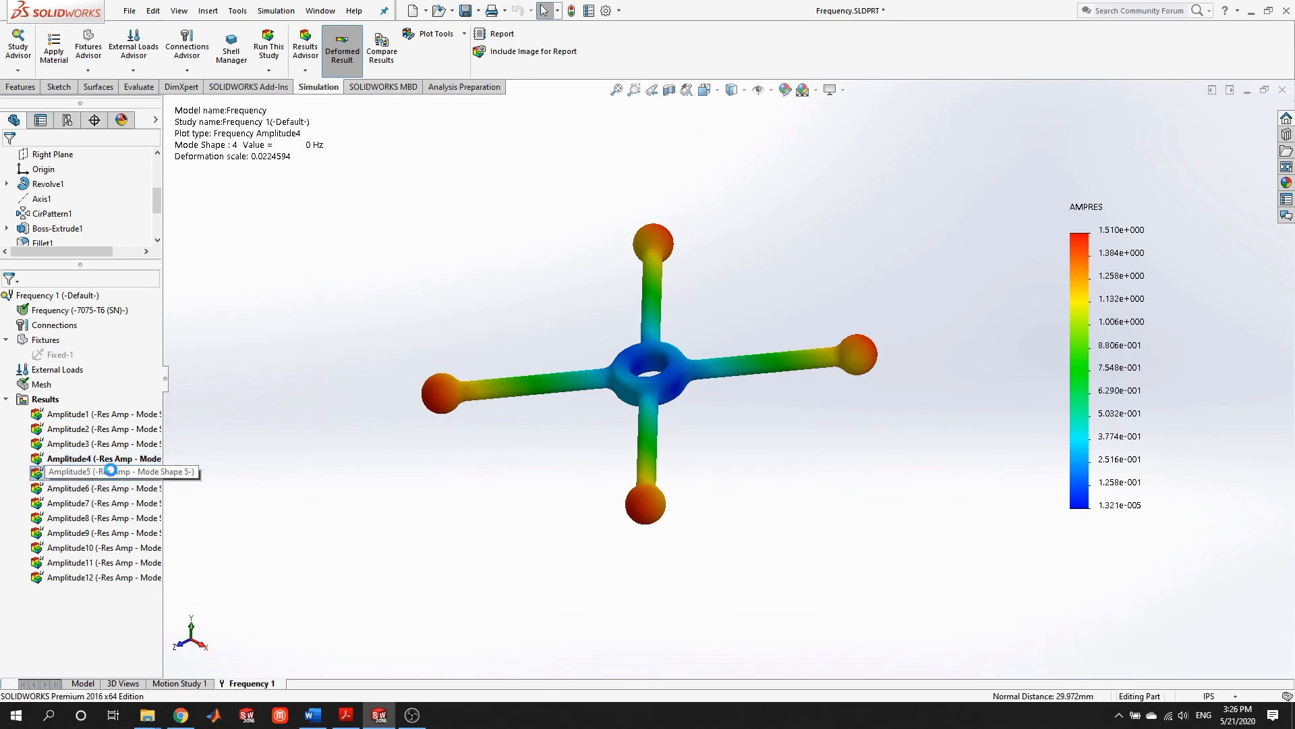
{"action": "double_click", "coordinate": [111, 489]}
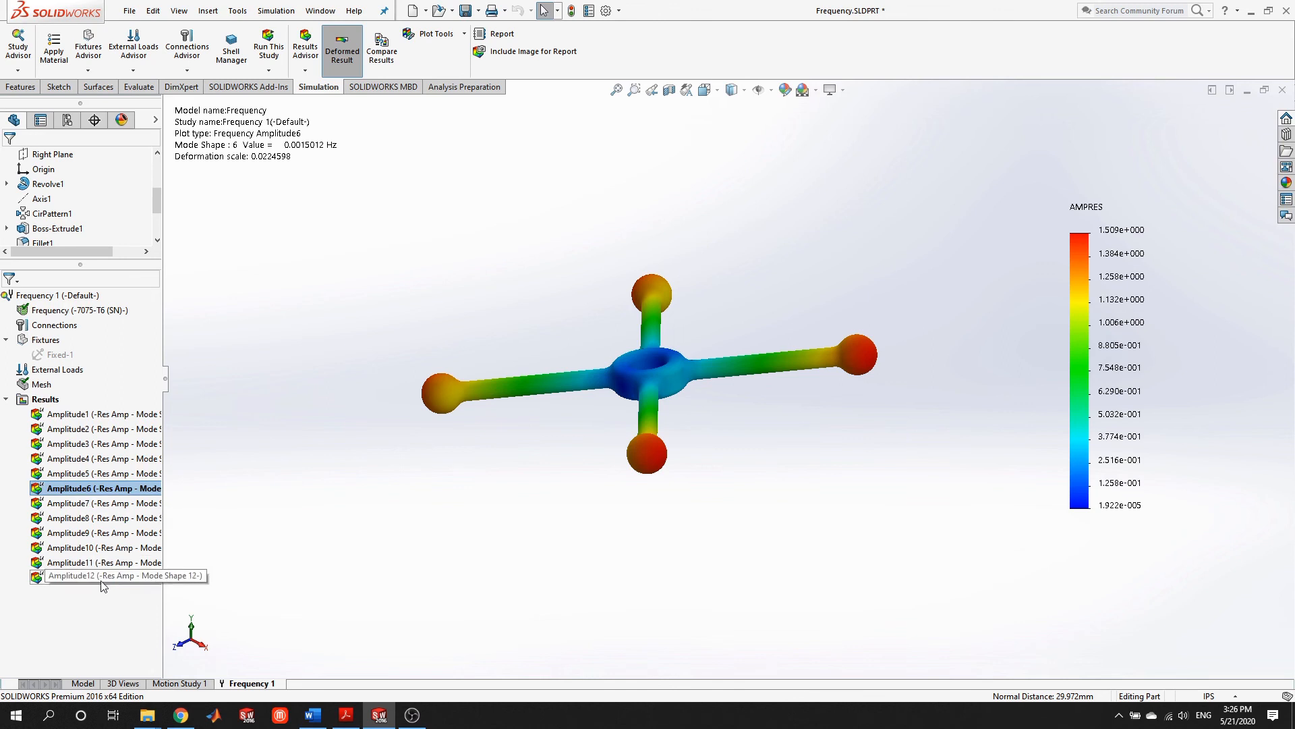
Display the Amplitude7 plot and animate it to examine the unconstrained part's seventh mode shape
{"action": "double_click", "coordinate": [119, 504]}
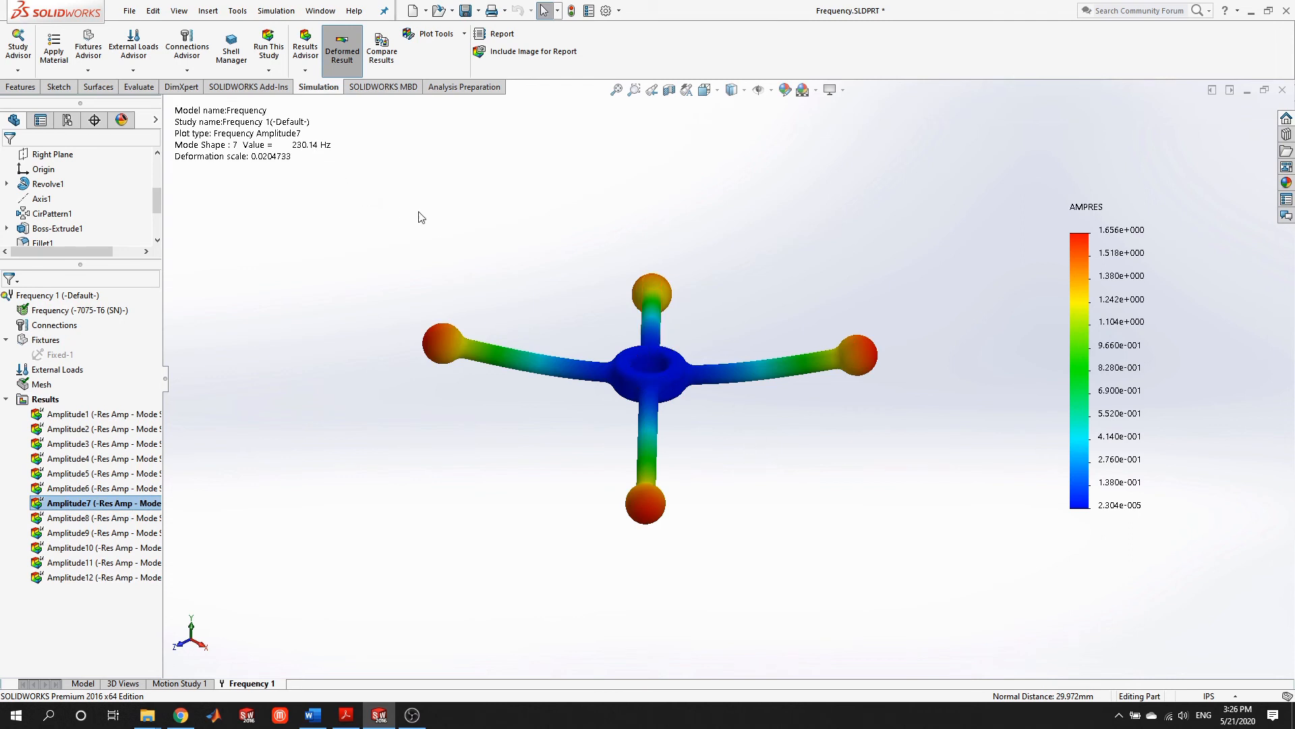
{"action": "right_click", "coordinate": [78, 505]}
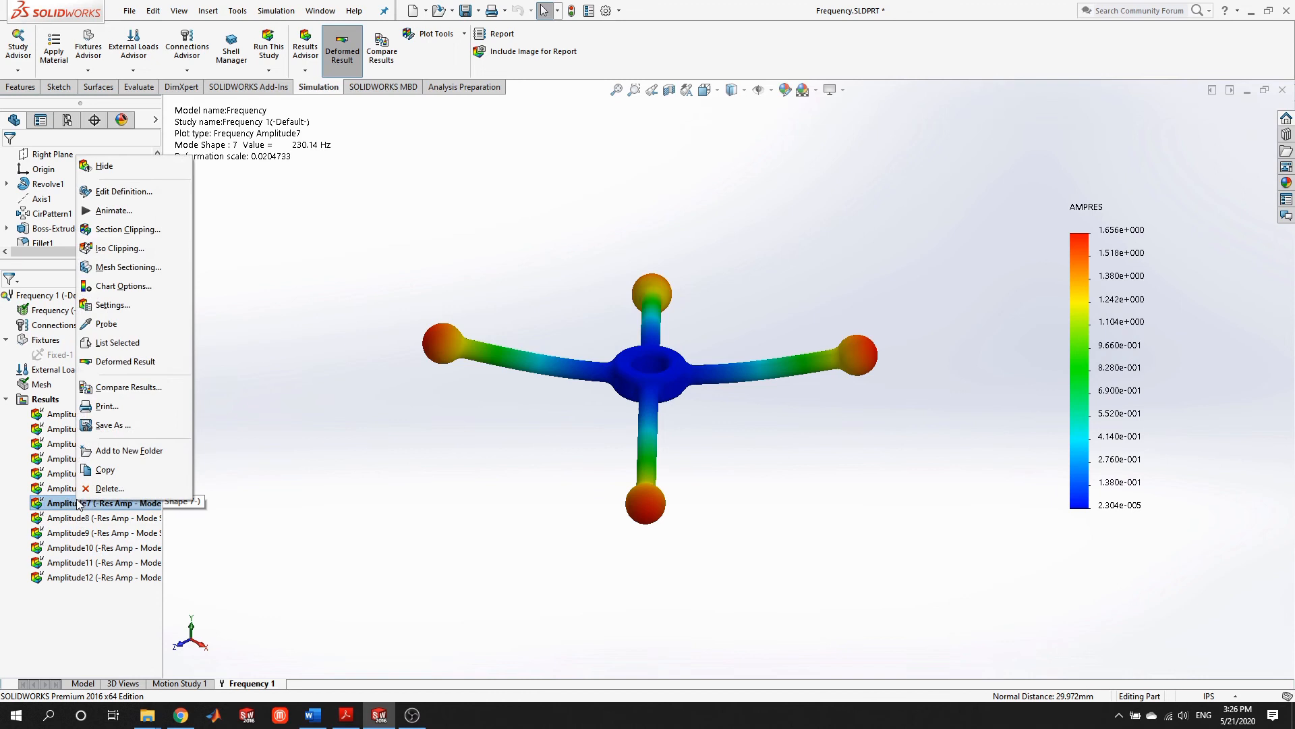
{"action": "left_click", "coordinate": [129, 215]}
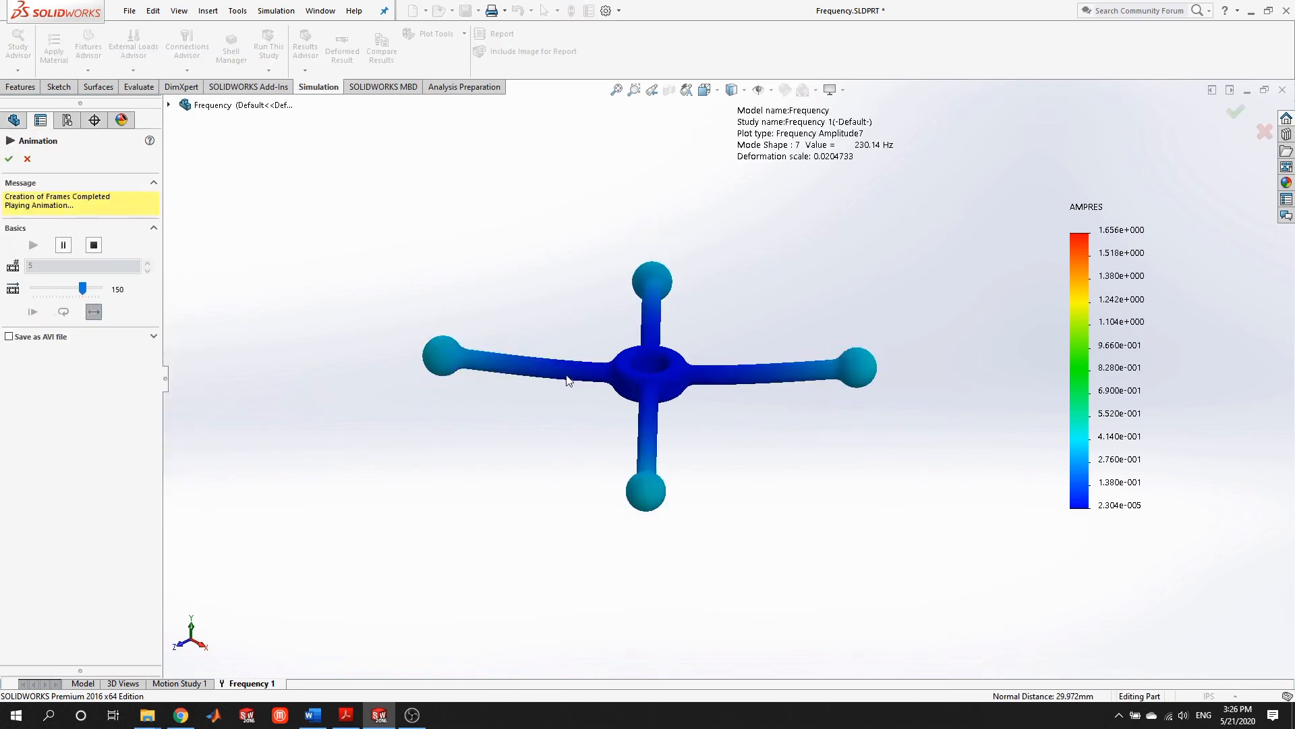
{"action": "left_click", "coordinate": [27, 160]}
Display the Amplitude8 and Amplitude9 plots to compare their mode shapes and frequencies
{"action": "double_click", "coordinate": [99, 518]}
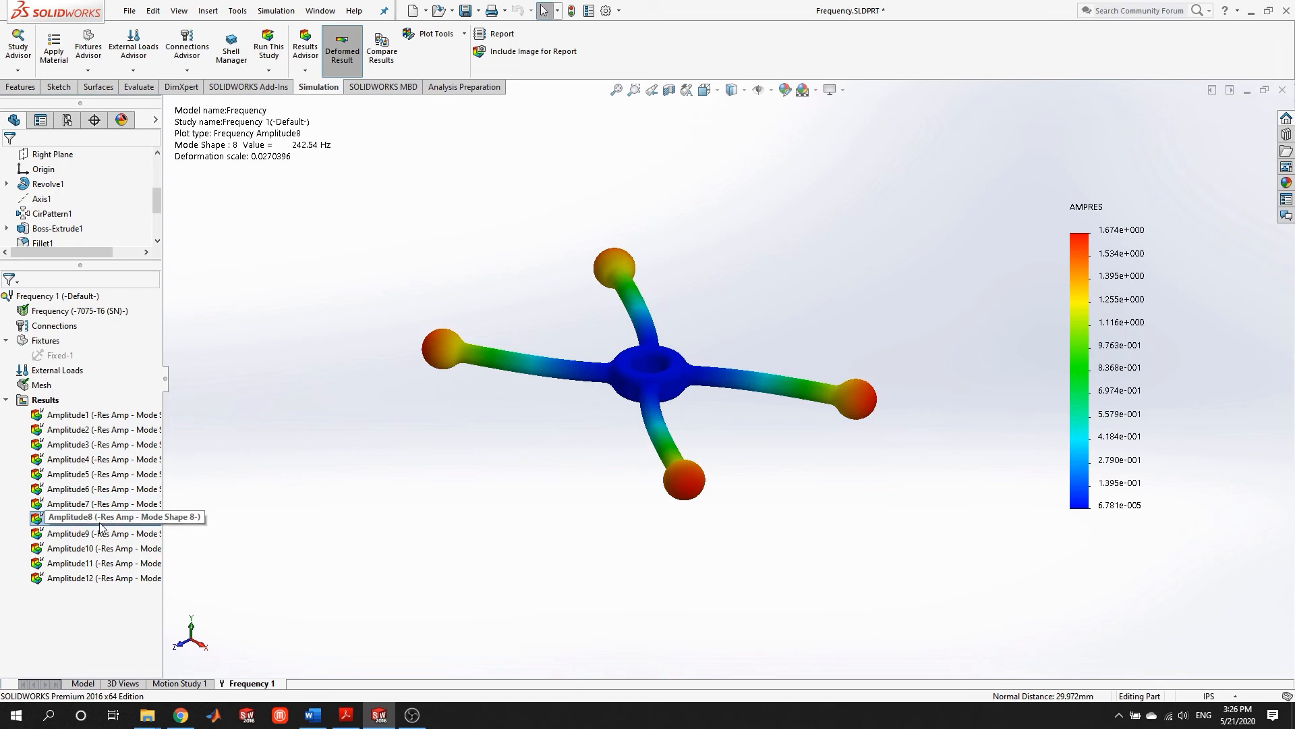
{"action": "double_click", "coordinate": [100, 532]}
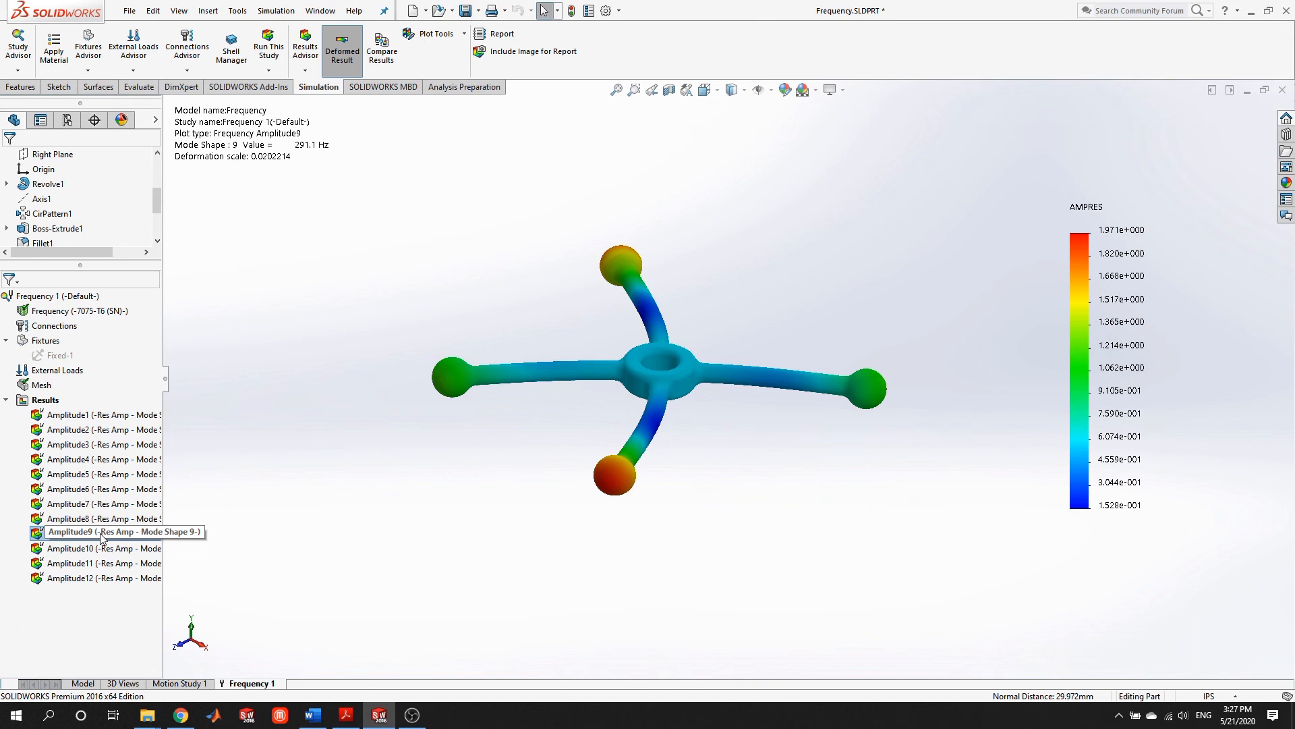
{"action": "left_click", "coordinate": [101, 534]}
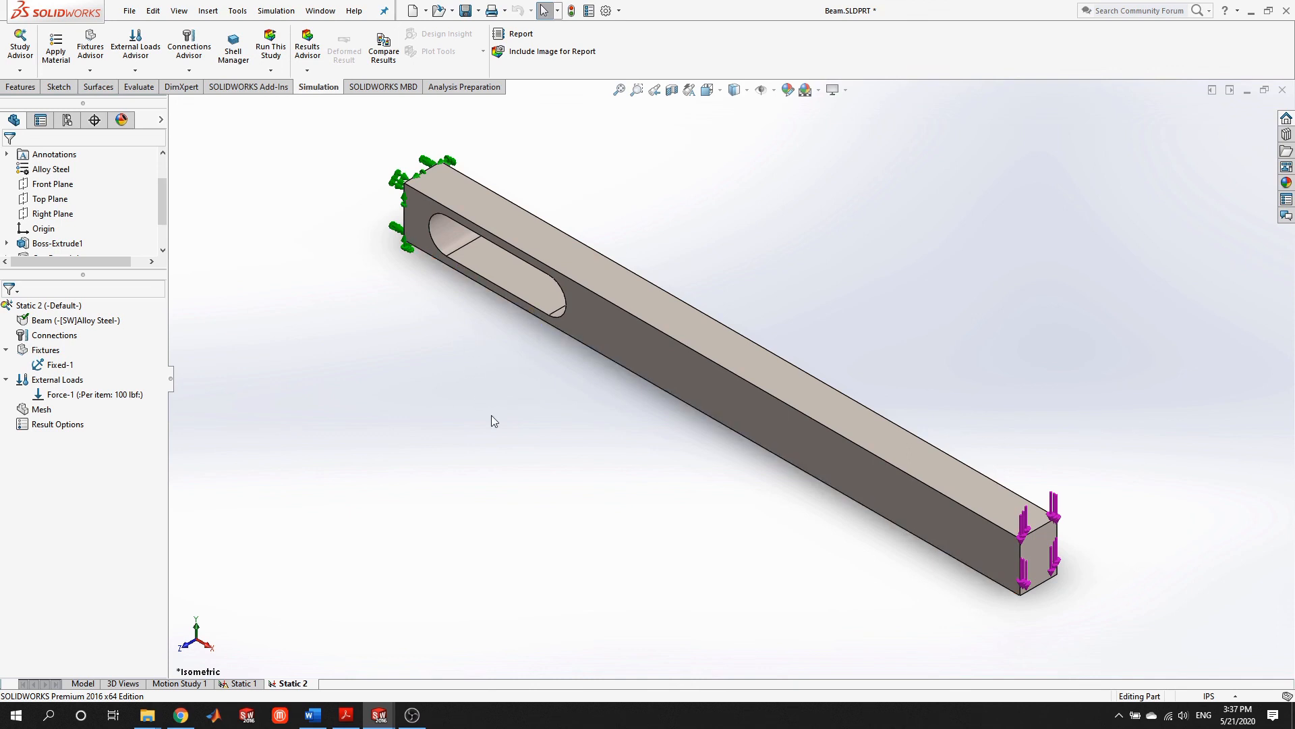
Examine the slotted beam's fixed and loaded ends and the external load types available in the Static 2 study
{"action": "scroll", "coordinate": [958, 558], "scroll_direction": "down", "scroll_amount": 2}
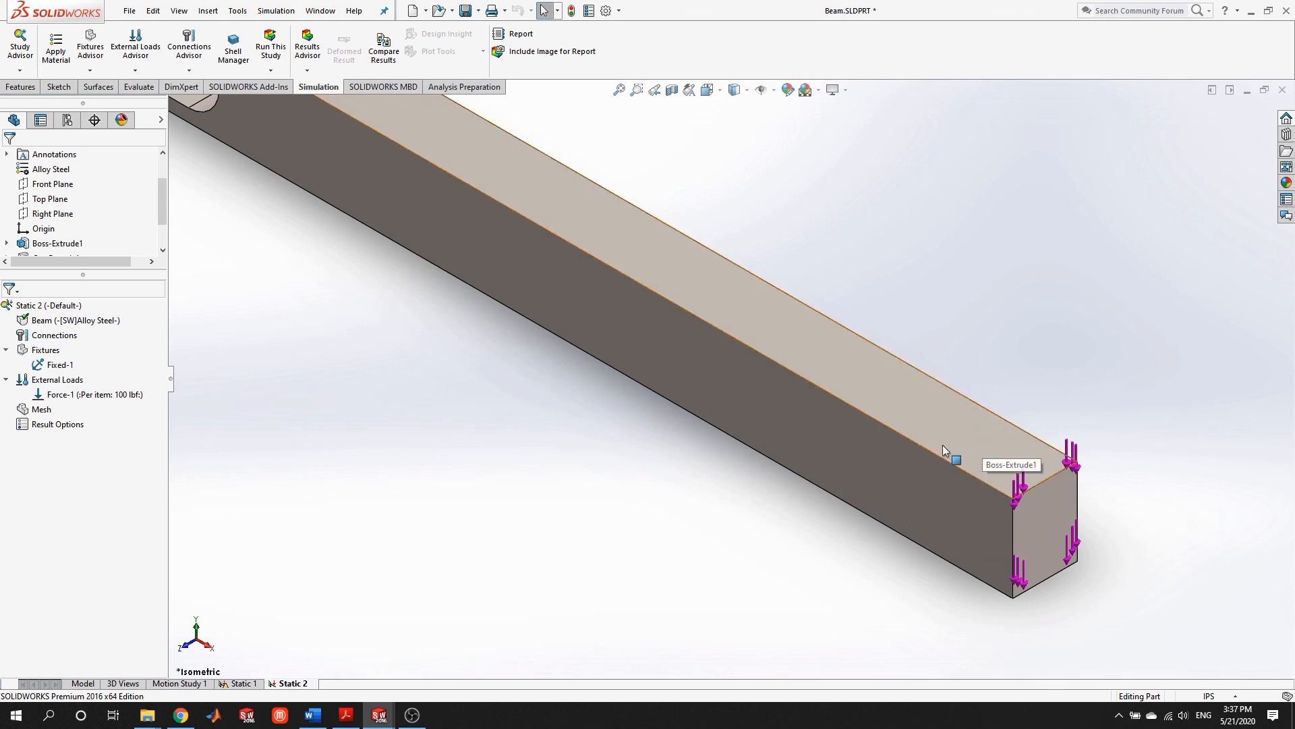
{"action": "scroll", "coordinate": [966, 438], "scroll_direction": "up", "scroll_amount": 5}
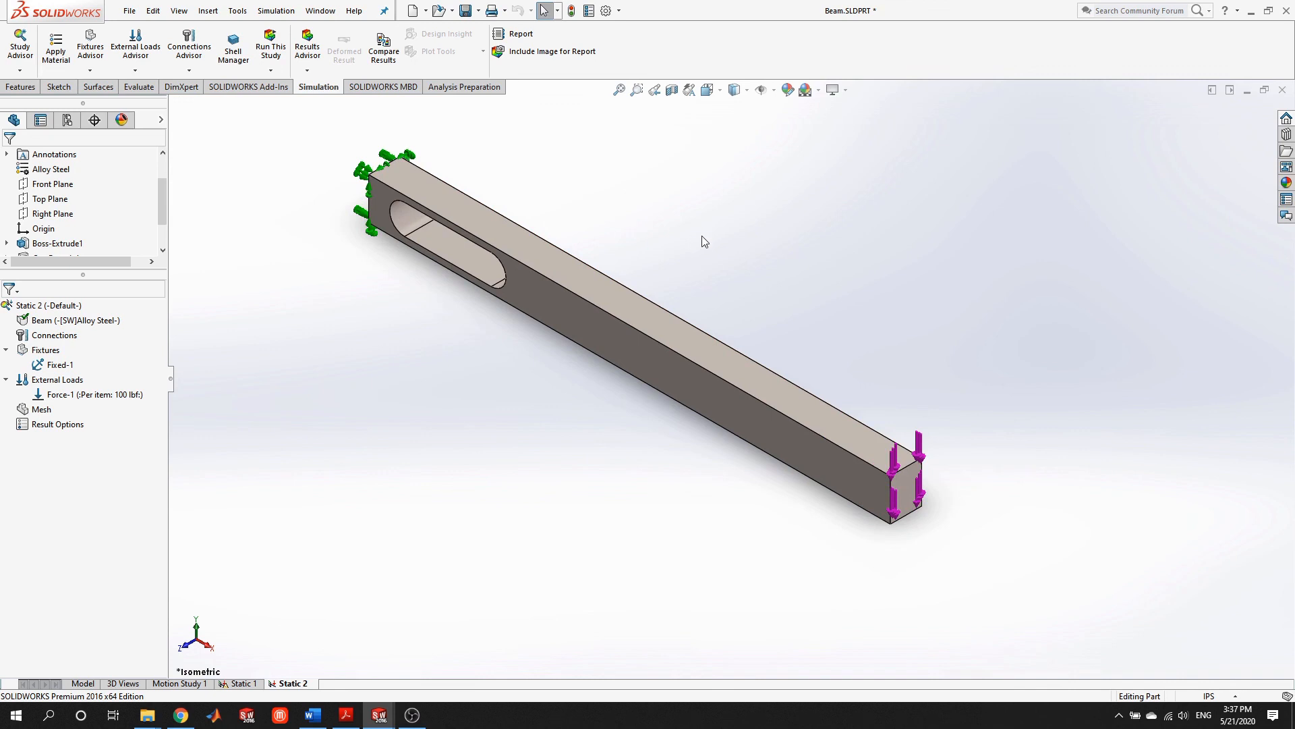
{"action": "scroll", "coordinate": [721, 229], "scroll_direction": "down", "scroll_amount": 1}
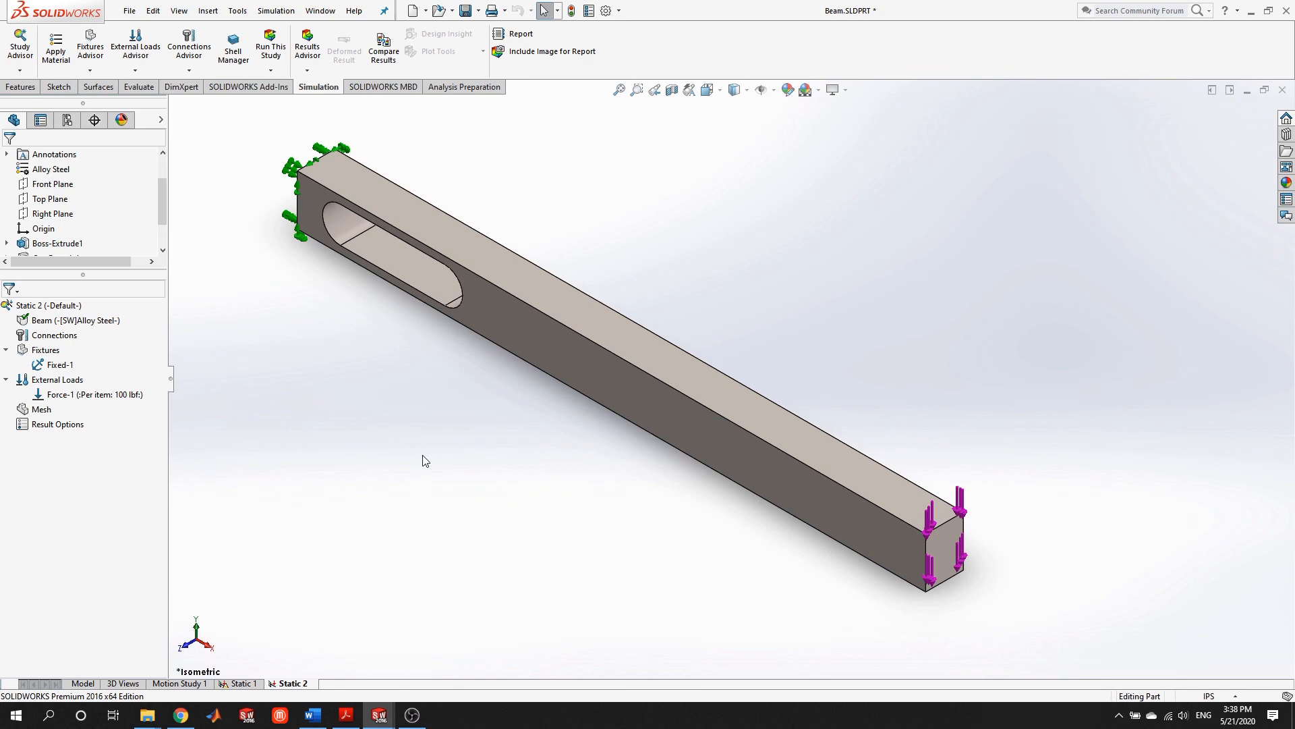
{"action": "right_click", "coordinate": [68, 385]}
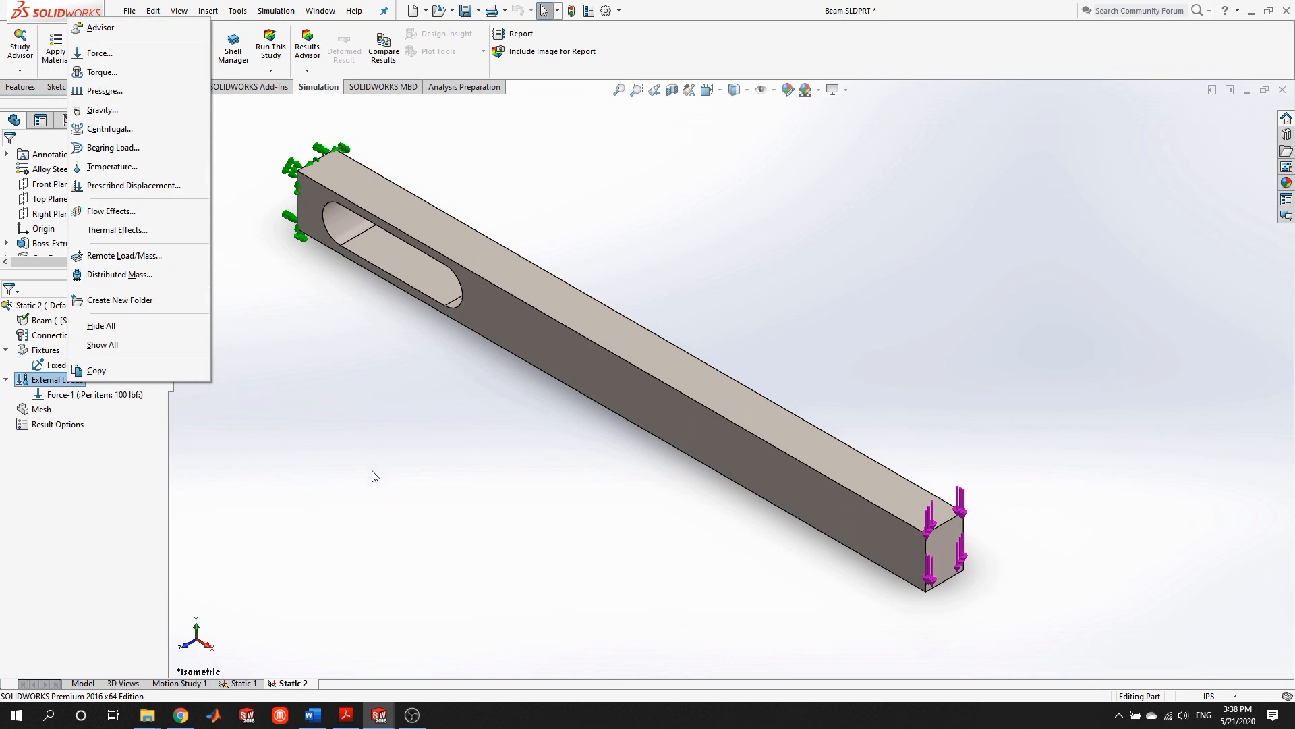
{"action": "left_click", "coordinate": [444, 506]}
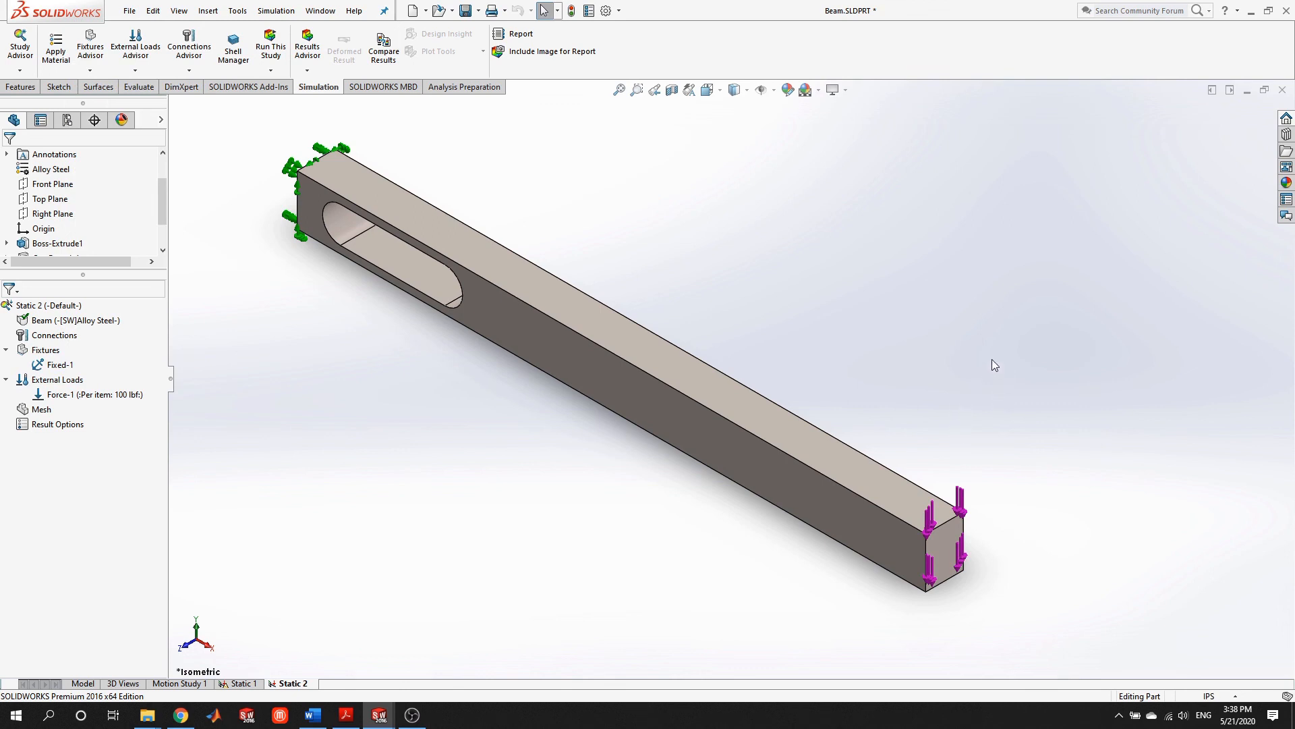
{"action": "scroll", "coordinate": [1054, 603], "scroll_direction": "down", "scroll_amount": 2}
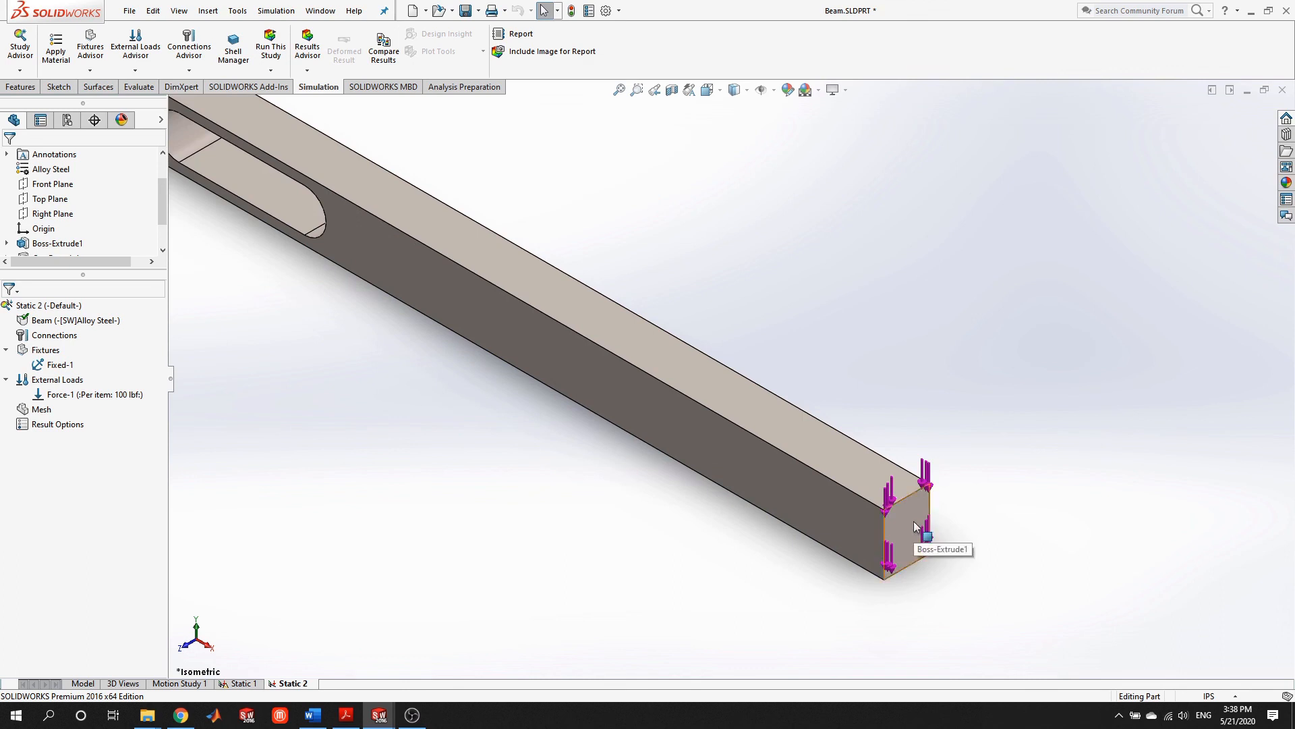
{"action": "scroll", "coordinate": [958, 557], "scroll_direction": "up", "scroll_amount": 2}
{"action": "scroll", "coordinate": [694, 298], "scroll_direction": "up", "scroll_amount": 2}
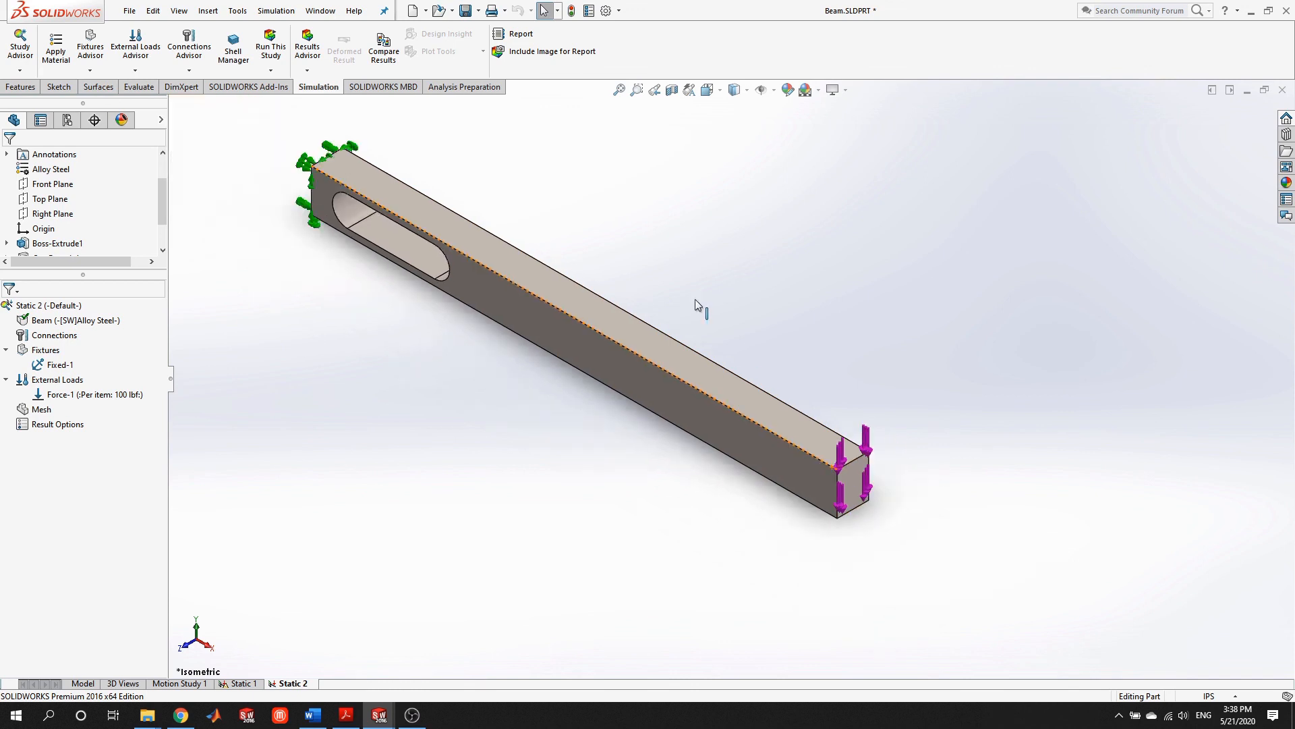
{"action": "scroll", "coordinate": [624, 213], "scroll_direction": "down", "scroll_amount": 1}
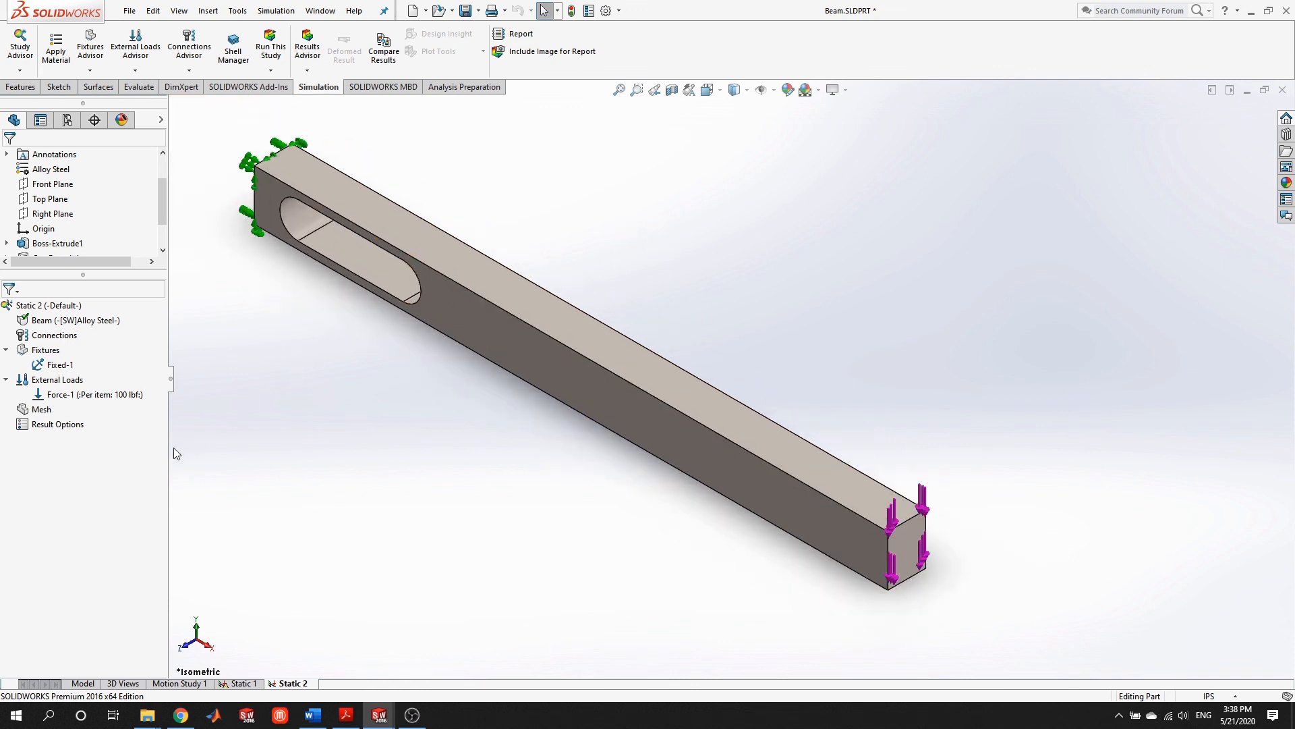
Create a solid mesh on the slotted beam with the default density and examine the elements around the slot
{"action": "right_click", "coordinate": [40, 409]}
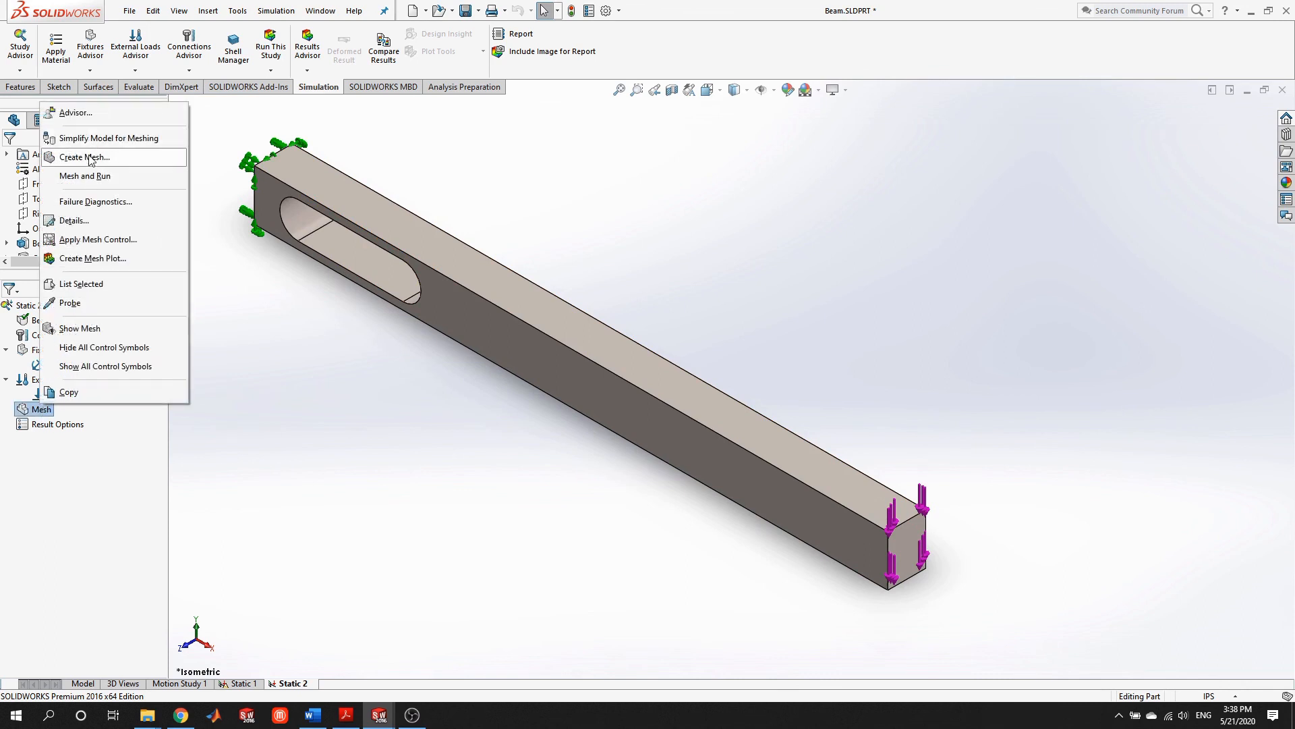
{"action": "left_click", "coordinate": [89, 158]}
{"action": "left_click", "coordinate": [9, 158]}
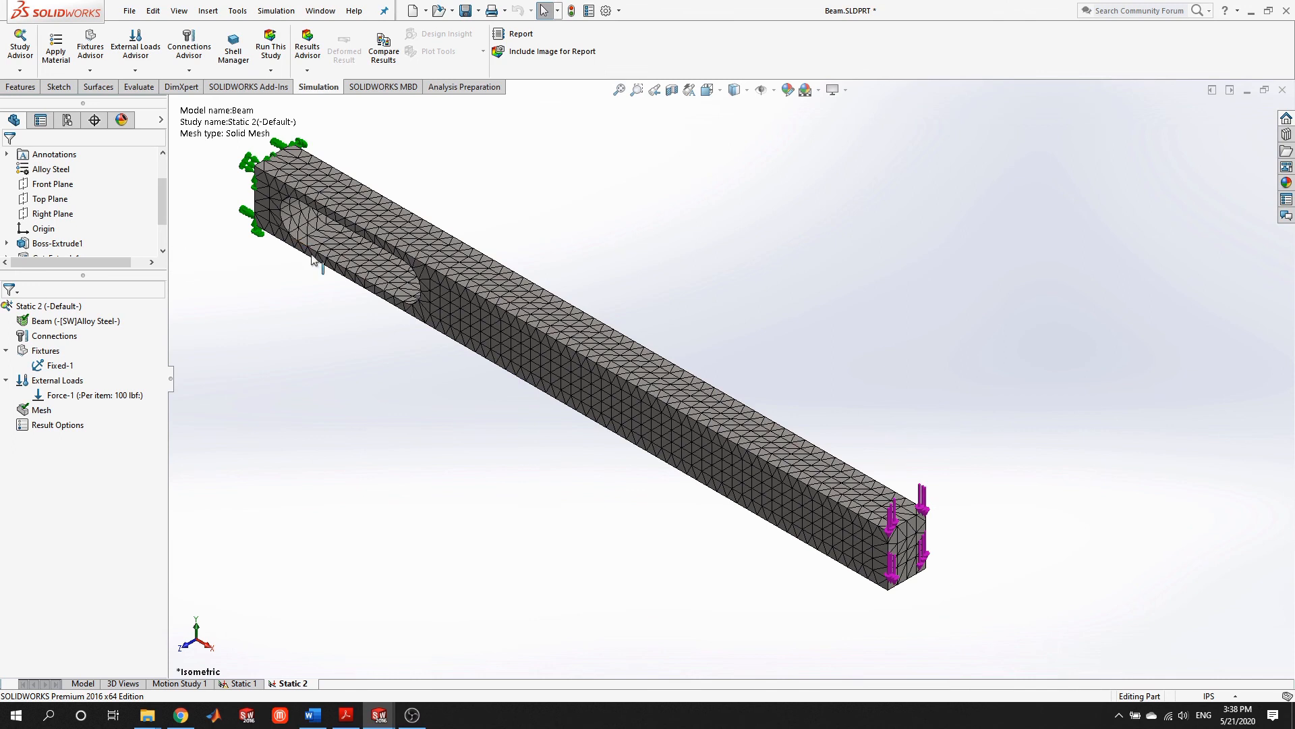
{"action": "scroll", "coordinate": [314, 262], "scroll_direction": "down", "scroll_amount": 6}
{"action": "scroll", "coordinate": [483, 195], "scroll_direction": "up", "scroll_amount": 4}
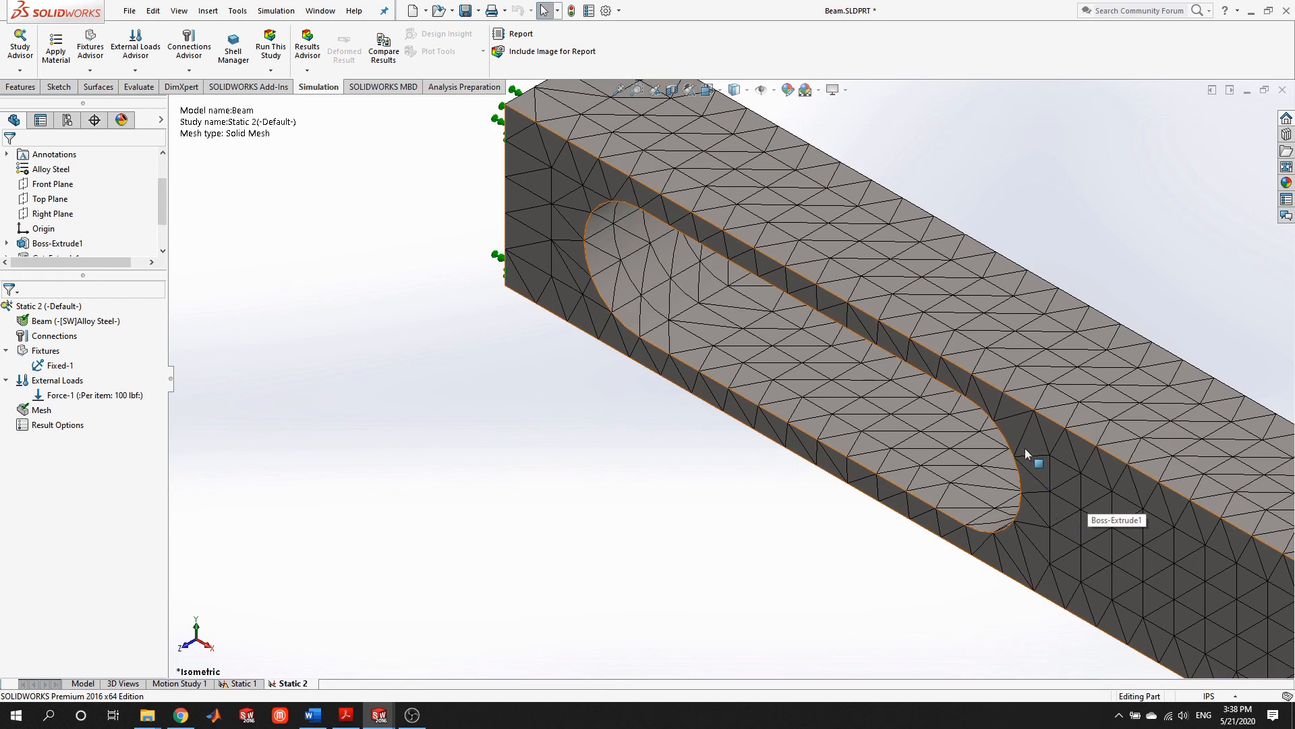
{"action": "scroll", "coordinate": [1110, 449], "scroll_direction": "up", "scroll_amount": 3}
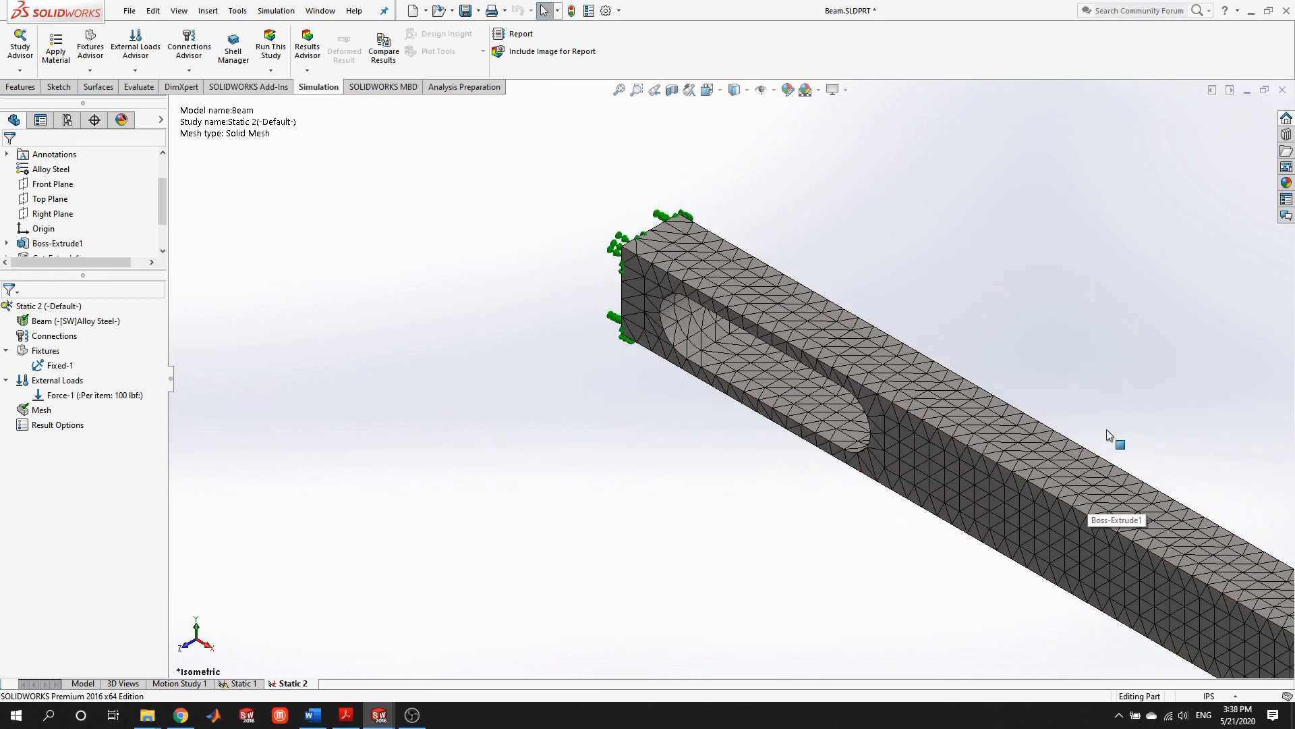
Remesh the slotted beam with the mesh density shifted toward Fine, and run the Static 2 study
{"action": "right_click", "coordinate": [41, 409]}
{"action": "left_click", "coordinate": [93, 163]}
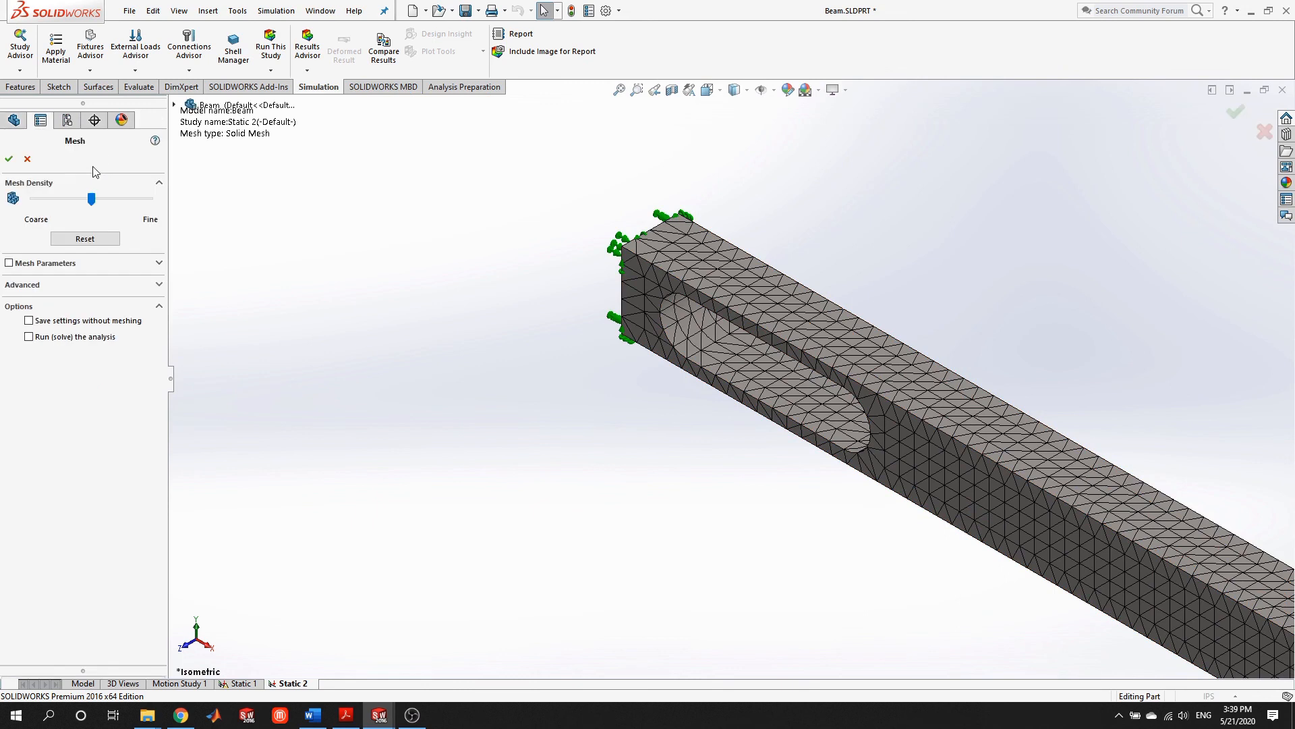
{"action": "left_click_drag", "start_coordinate": [94, 199], "coordinate": [126, 203]}
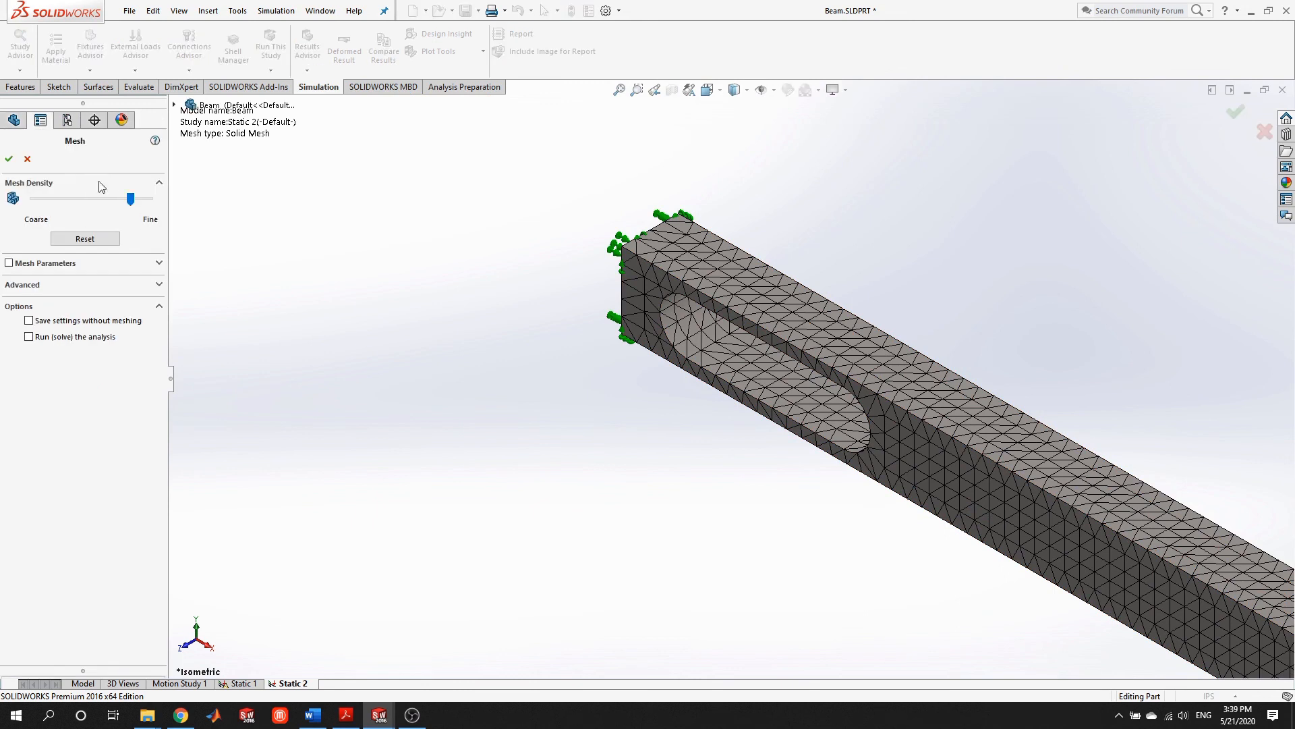
{"action": "left_click", "coordinate": [9, 159]}
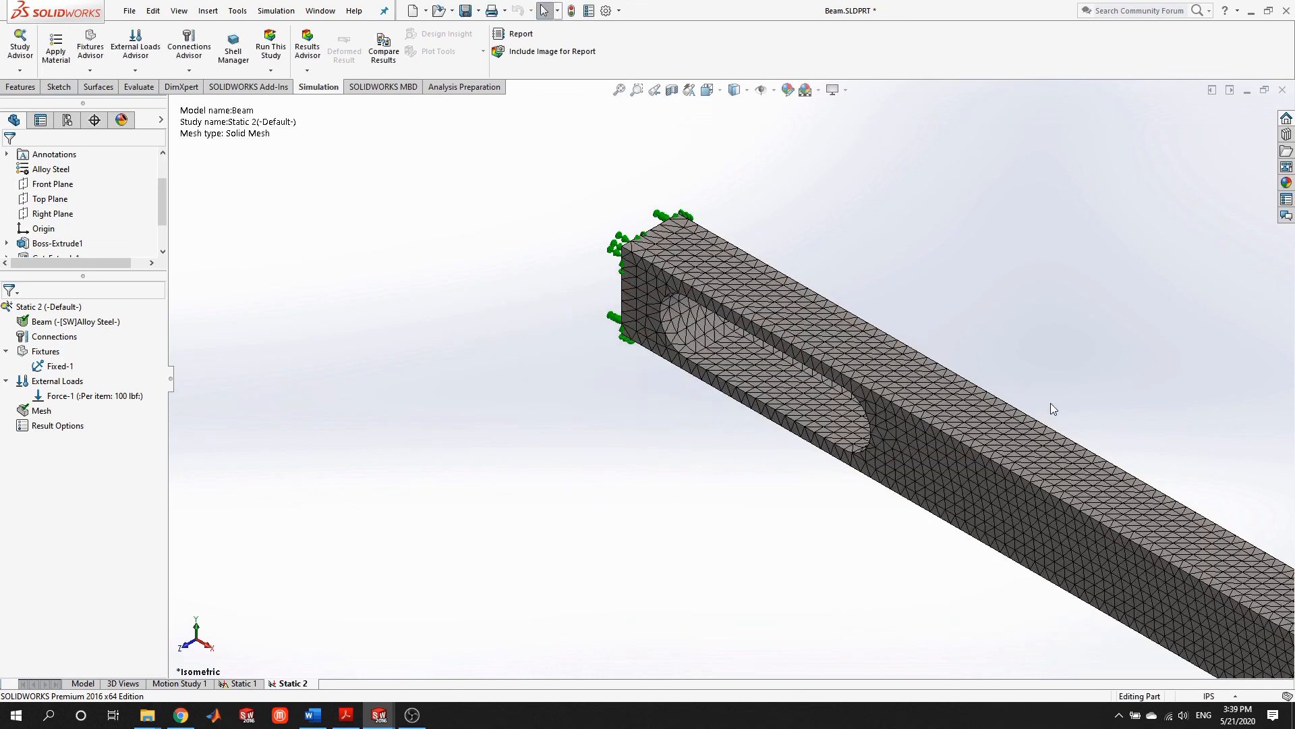
{"action": "scroll", "coordinate": [1050, 408], "scroll_direction": "up", "scroll_amount": 5}
{"action": "scroll", "coordinate": [1117, 513], "scroll_direction": "down", "scroll_amount": 2}
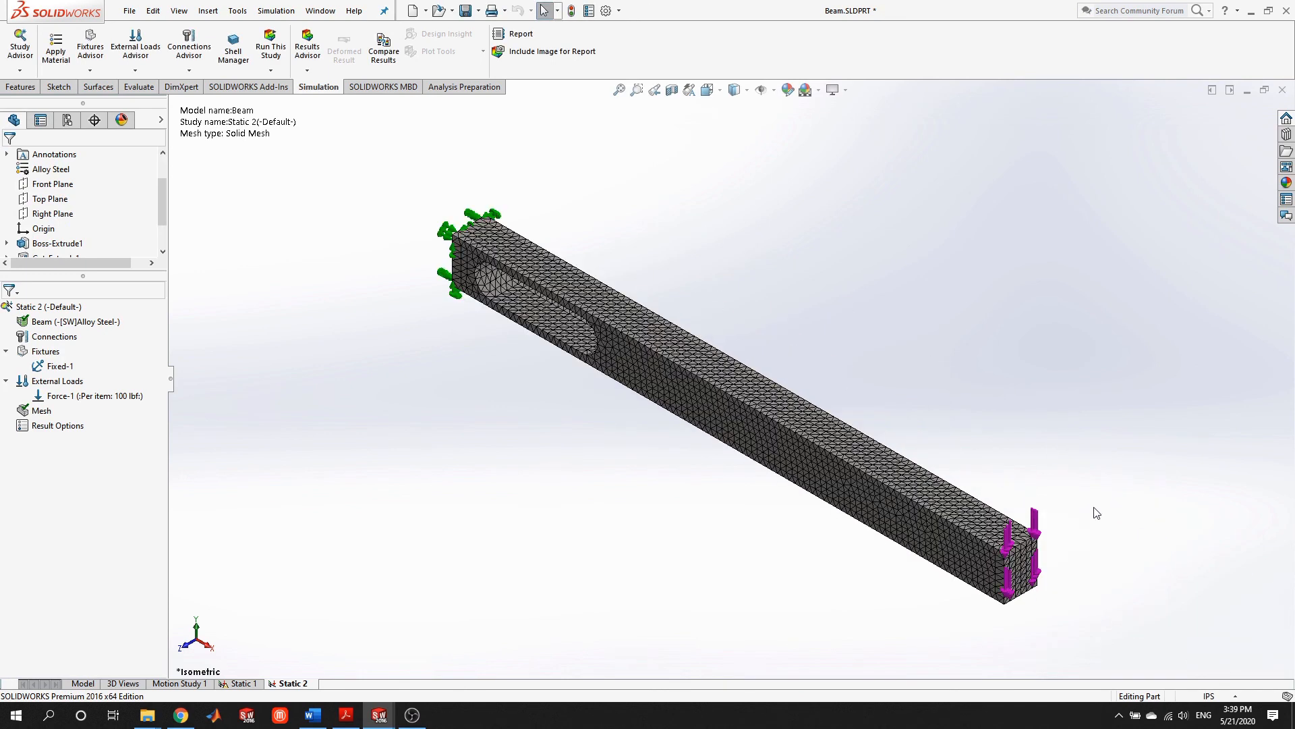
{"action": "left_click", "coordinate": [268, 50]}
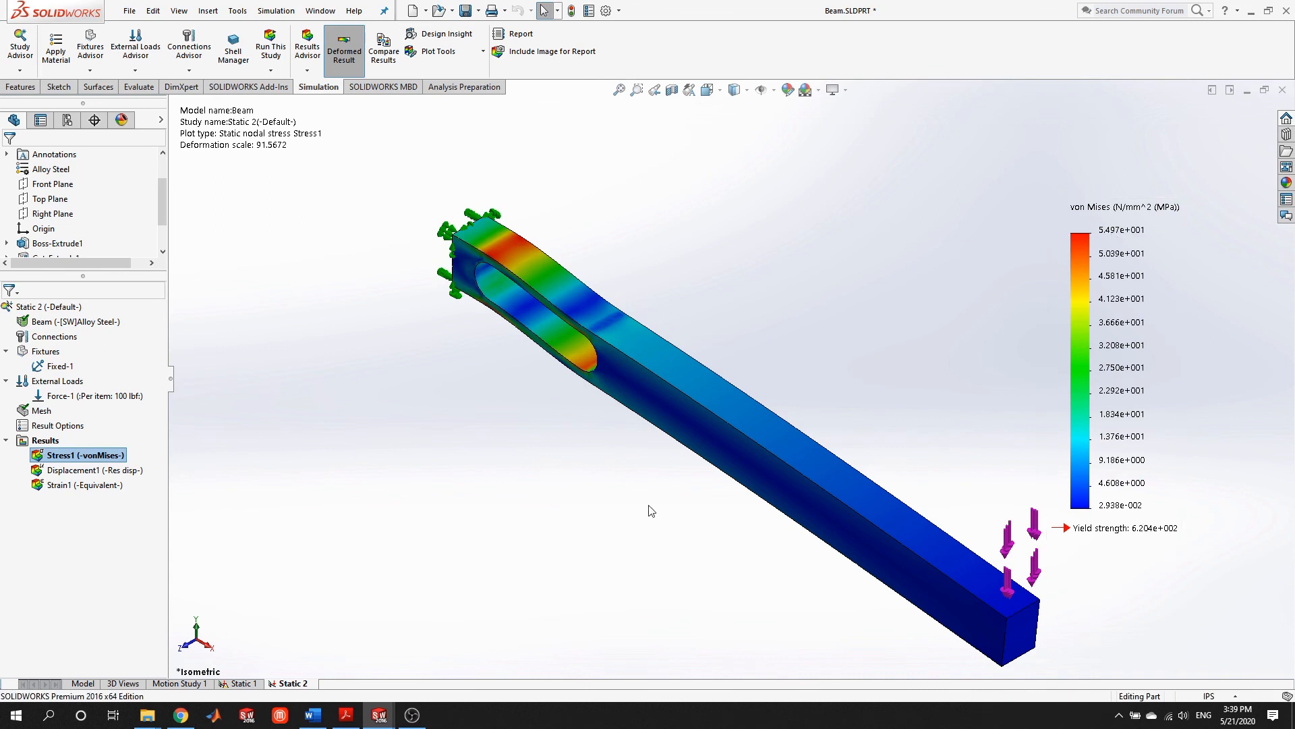
Change the units of the von Mises stress plot to psi
{"action": "right_click", "coordinate": [1124, 350]}
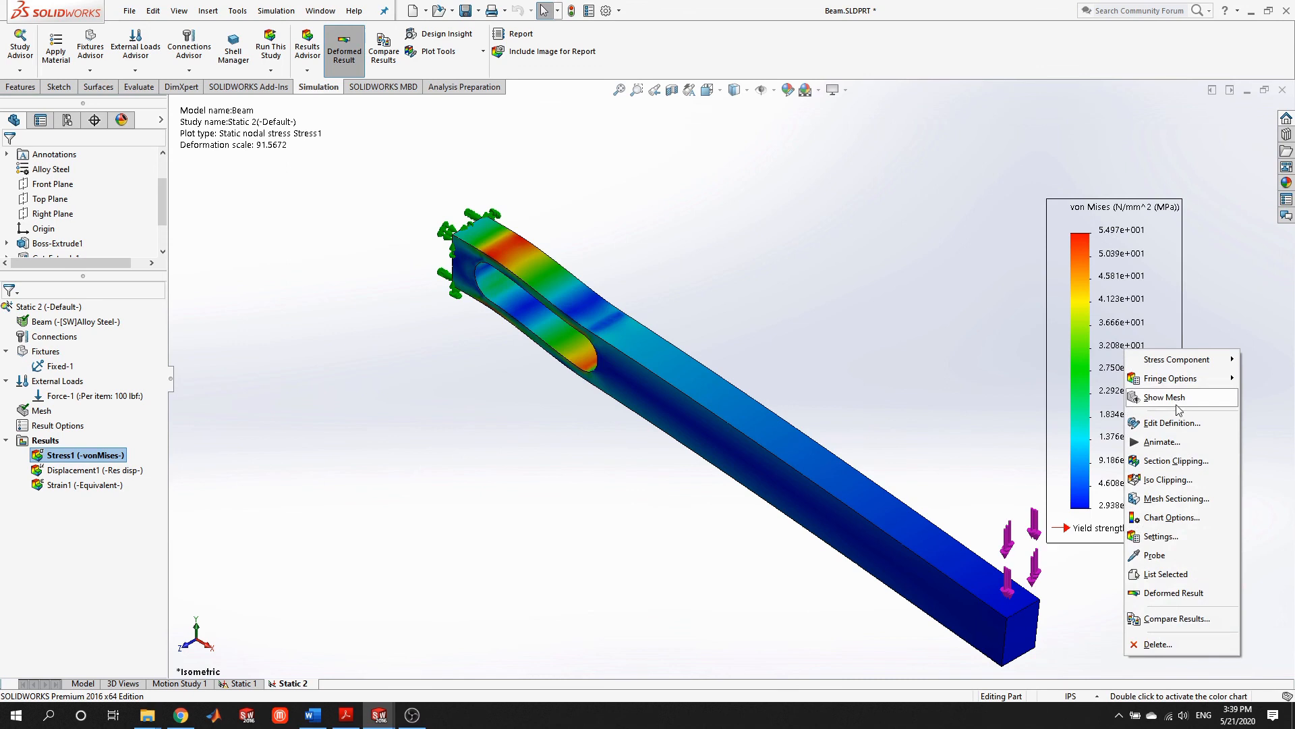
{"action": "left_click", "coordinate": [1180, 426]}
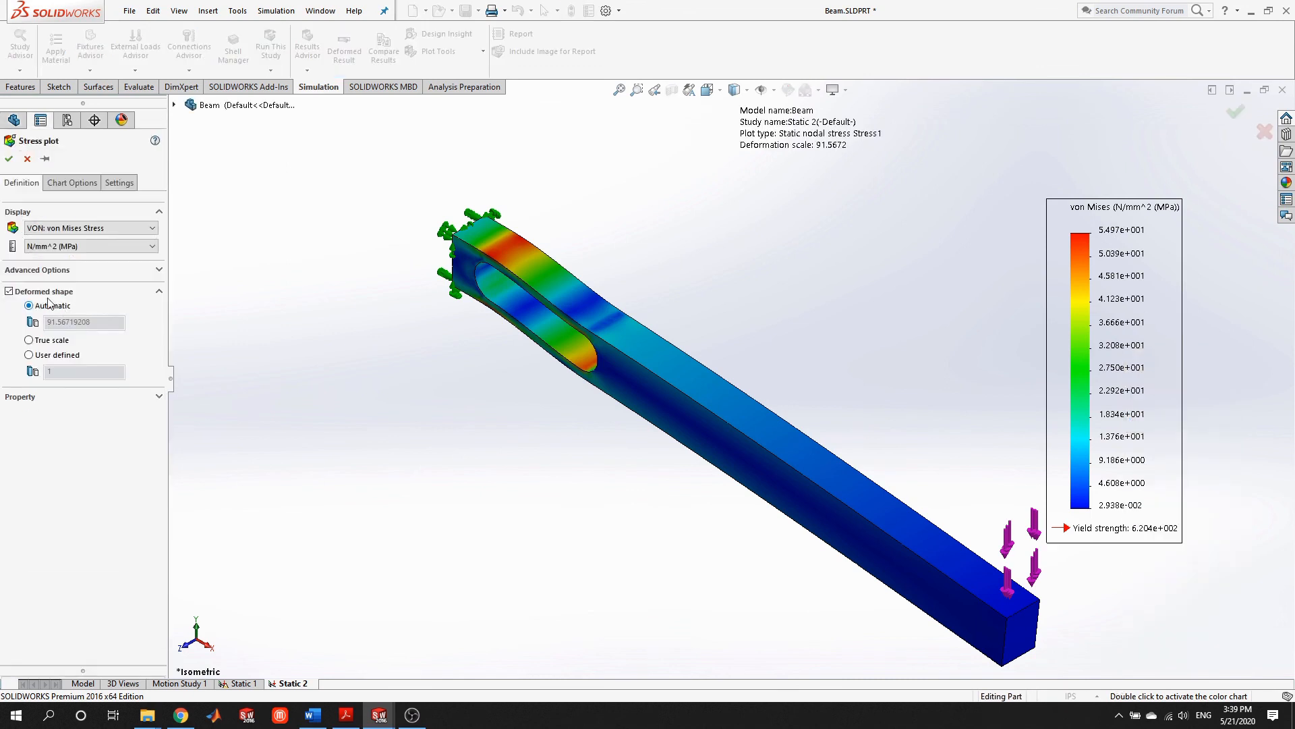
{"action": "left_click", "coordinate": [64, 246]}
{"action": "left_click", "coordinate": [57, 268]}
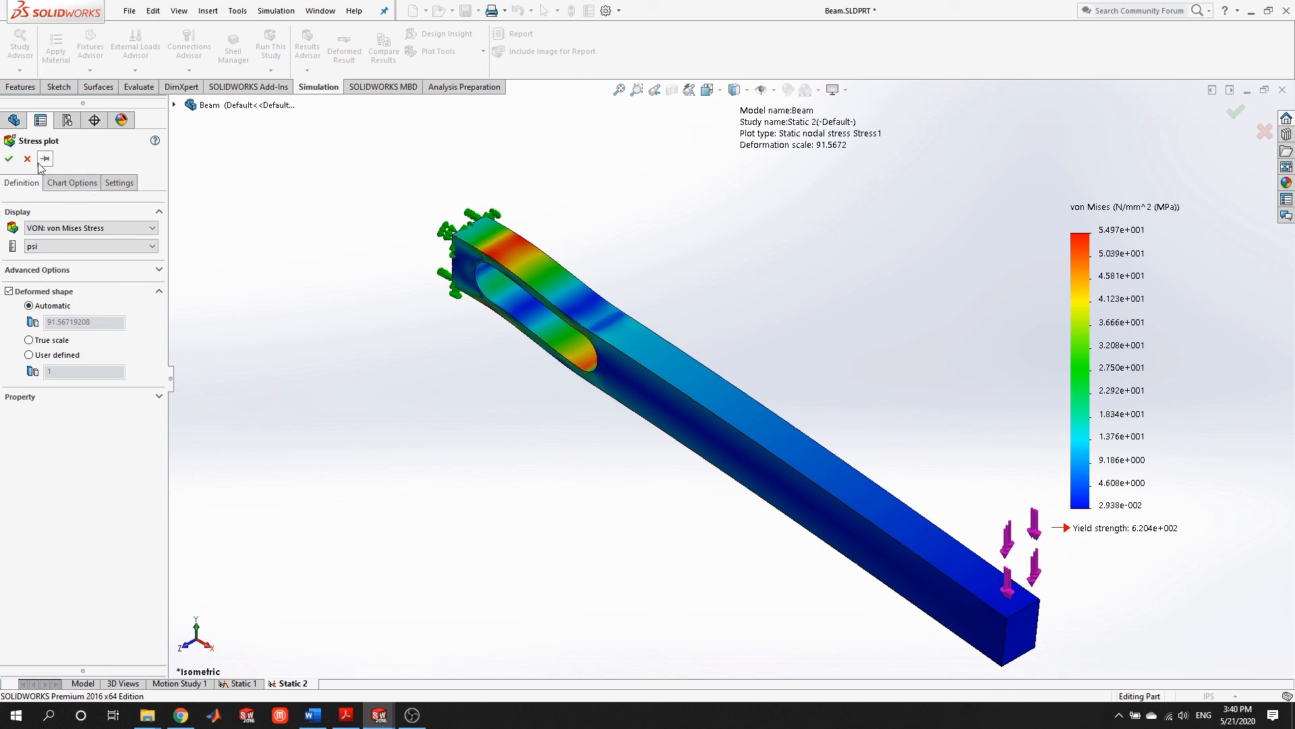
{"action": "left_click", "coordinate": [8, 158]}
Show the mesh on the stress plot and examine the elements in the high-stress areas around the beam's slot near the fixed end
{"action": "right_click", "coordinate": [1108, 330]}
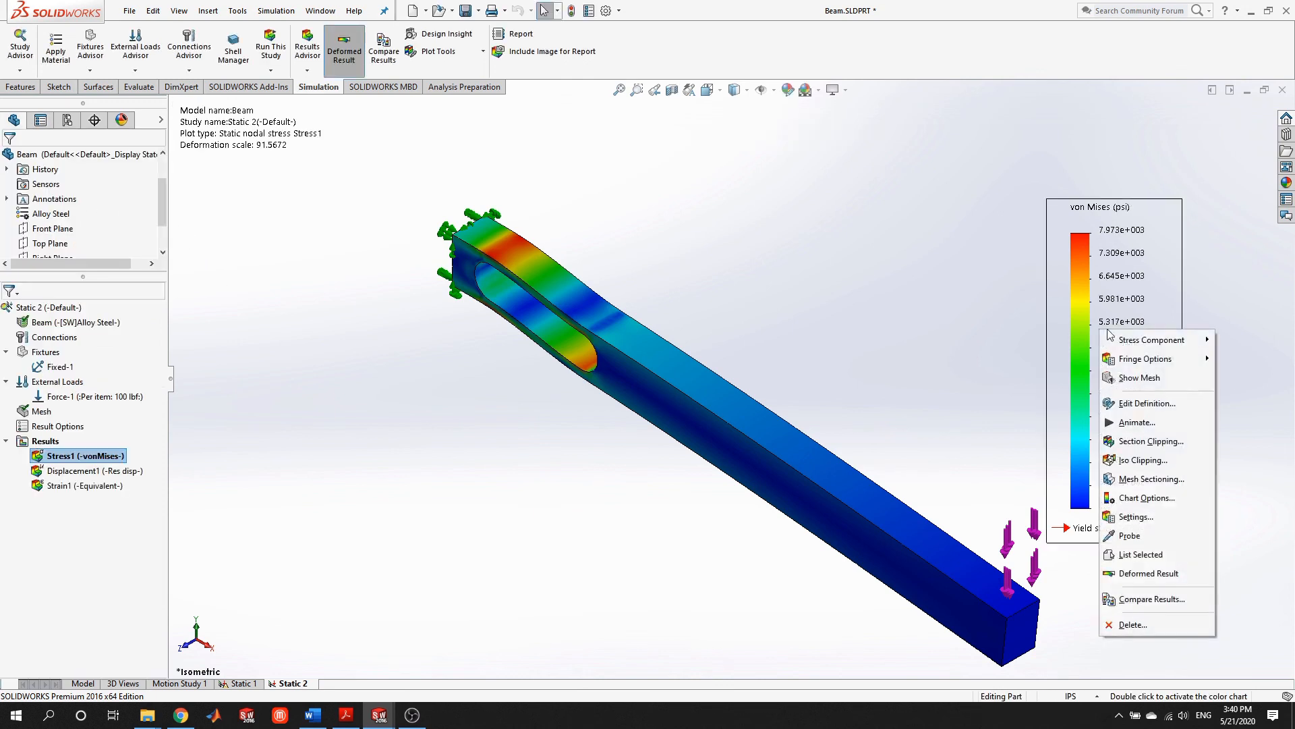
{"action": "left_click", "coordinate": [1140, 377]}
{"action": "scroll", "coordinate": [557, 283], "scroll_direction": "down", "scroll_amount": 5}
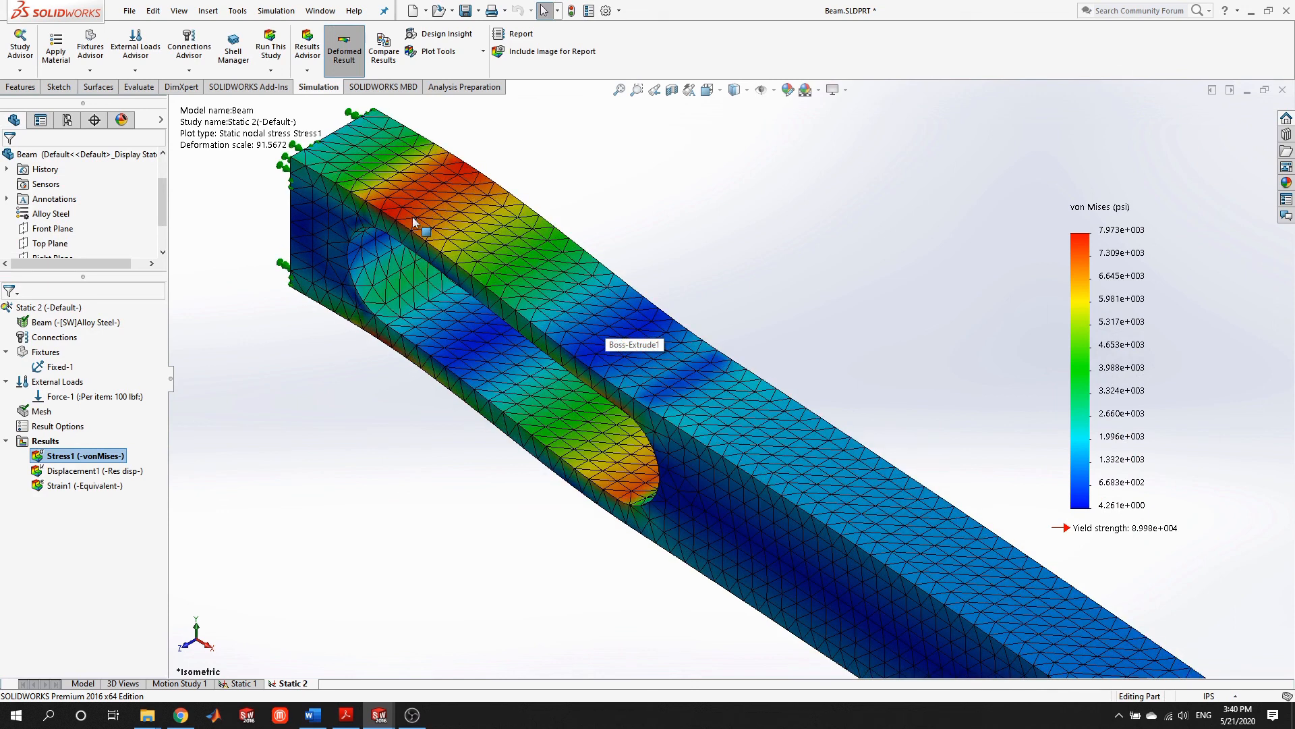
{"action": "scroll", "coordinate": [414, 195], "scroll_direction": "down", "scroll_amount": 3}
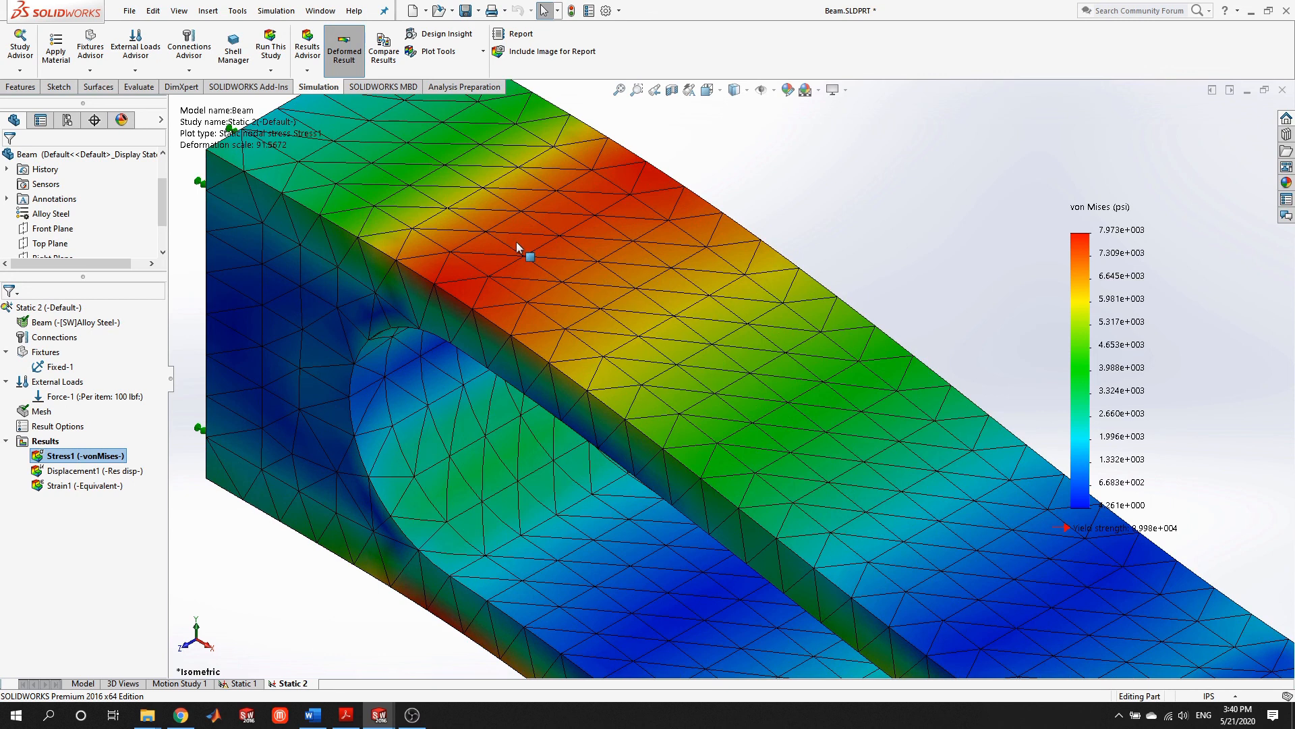
{"action": "scroll", "coordinate": [856, 400], "scroll_direction": "up", "scroll_amount": 8}
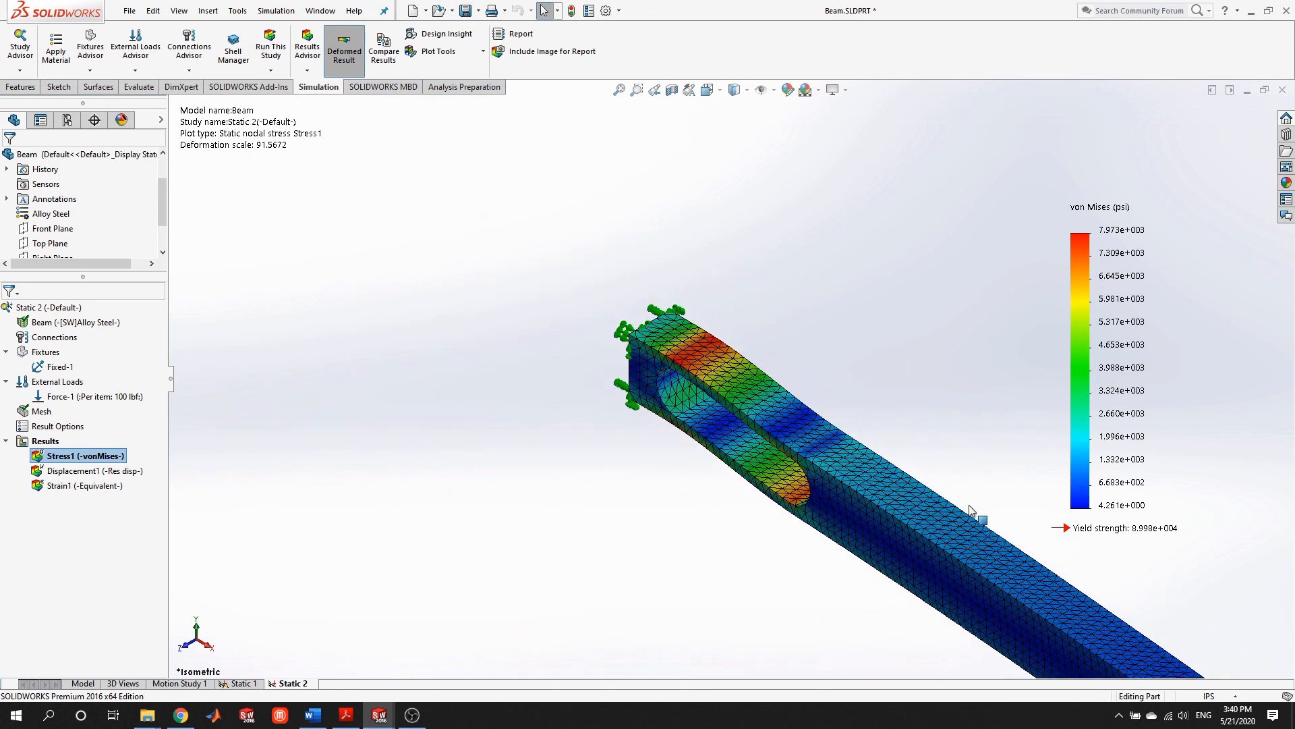
{"action": "scroll", "coordinate": [968, 516], "scroll_direction": "down", "scroll_amount": 3}
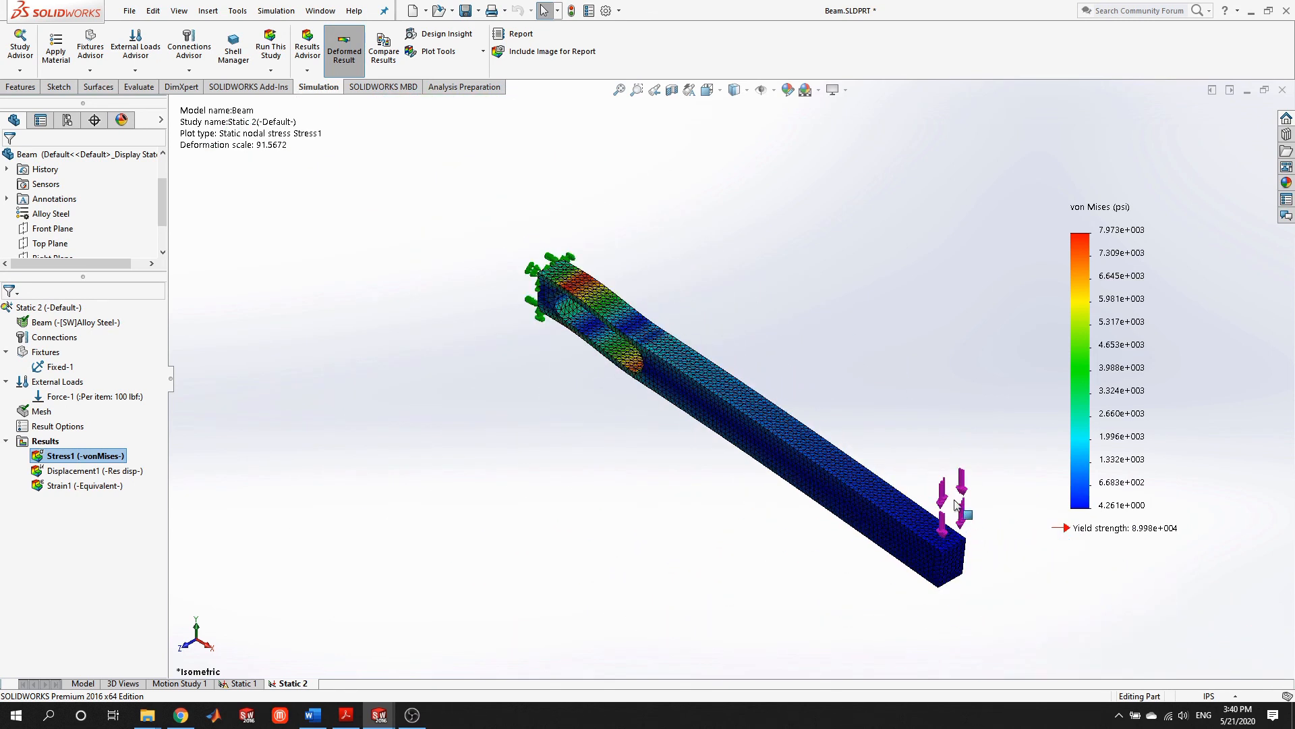